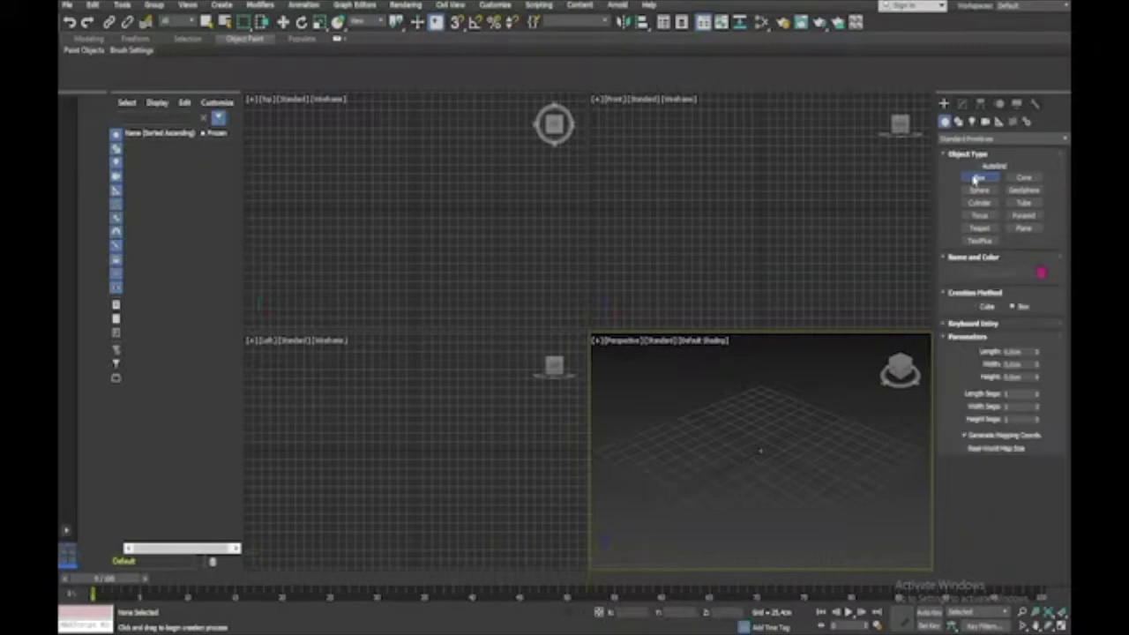
Step: Create a box in the Top viewport with length 600 cm, width 1000 cm and height 250 cm
drag(325, 161, 541, 289)
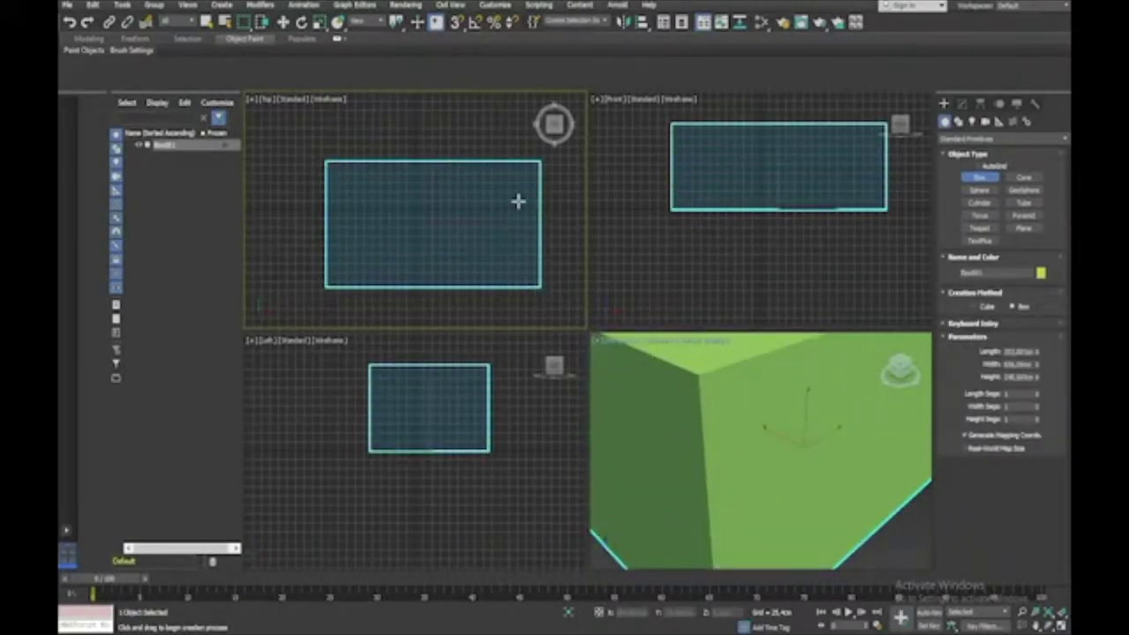
double_click(1008, 351)
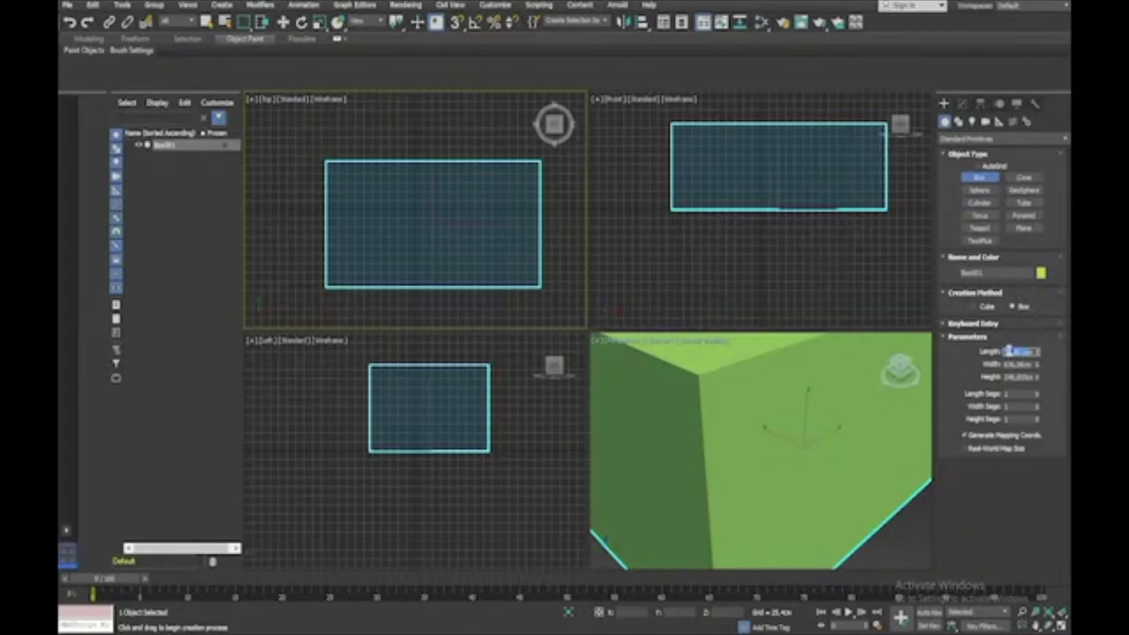
key(BackSpace)
text(500)
key(Tab)
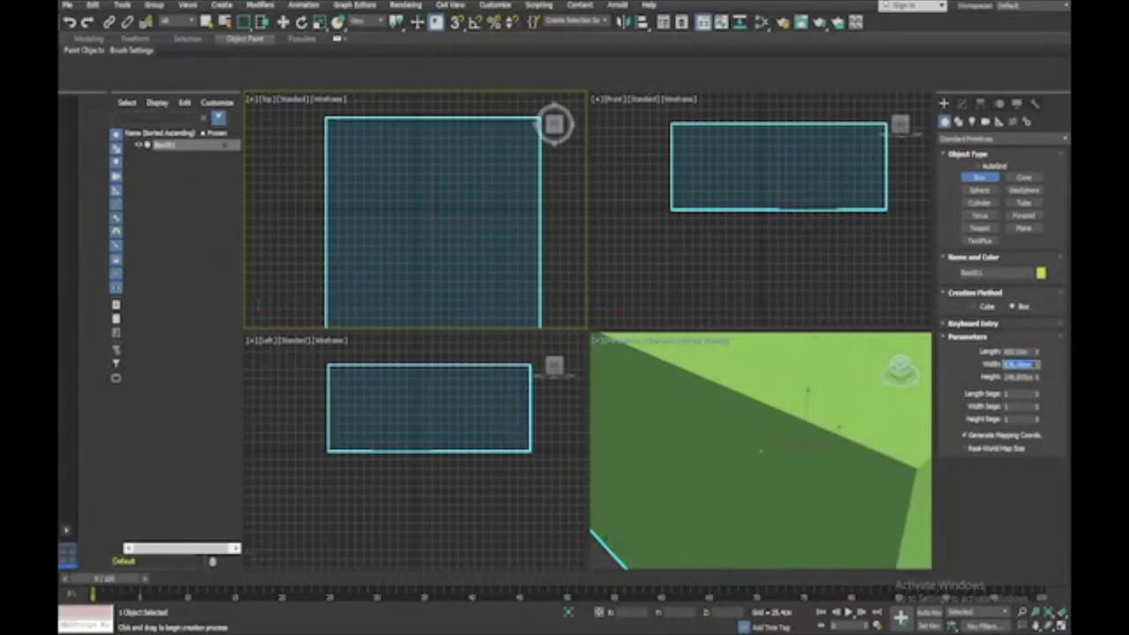
key(BackSpace)
text(500)
key(Tab)
key(BackSpace)
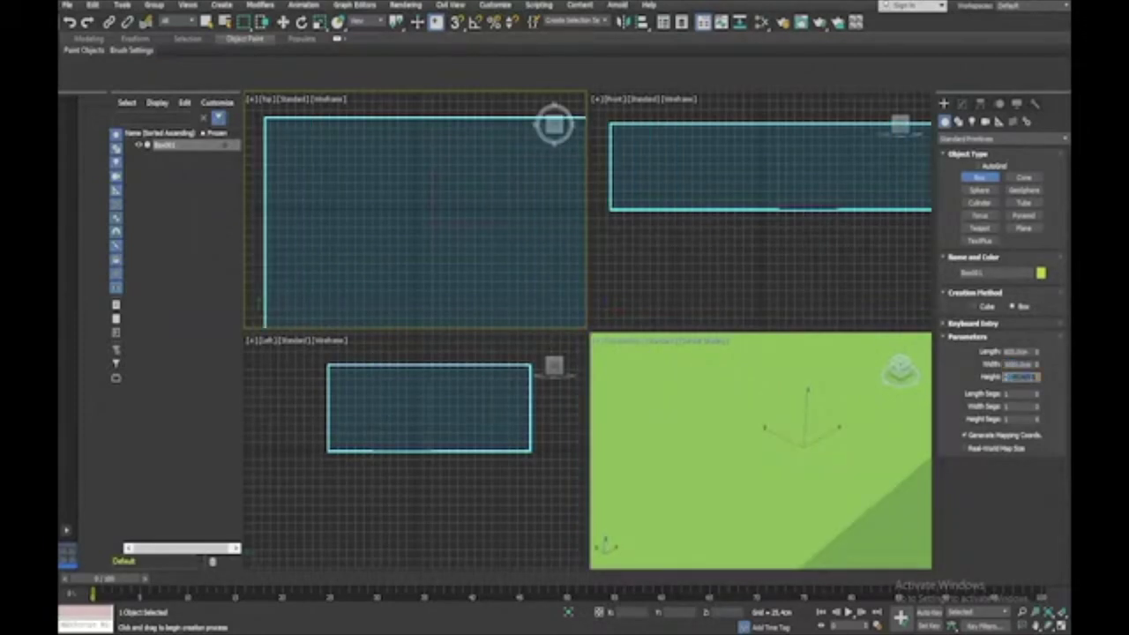
key(Tab)
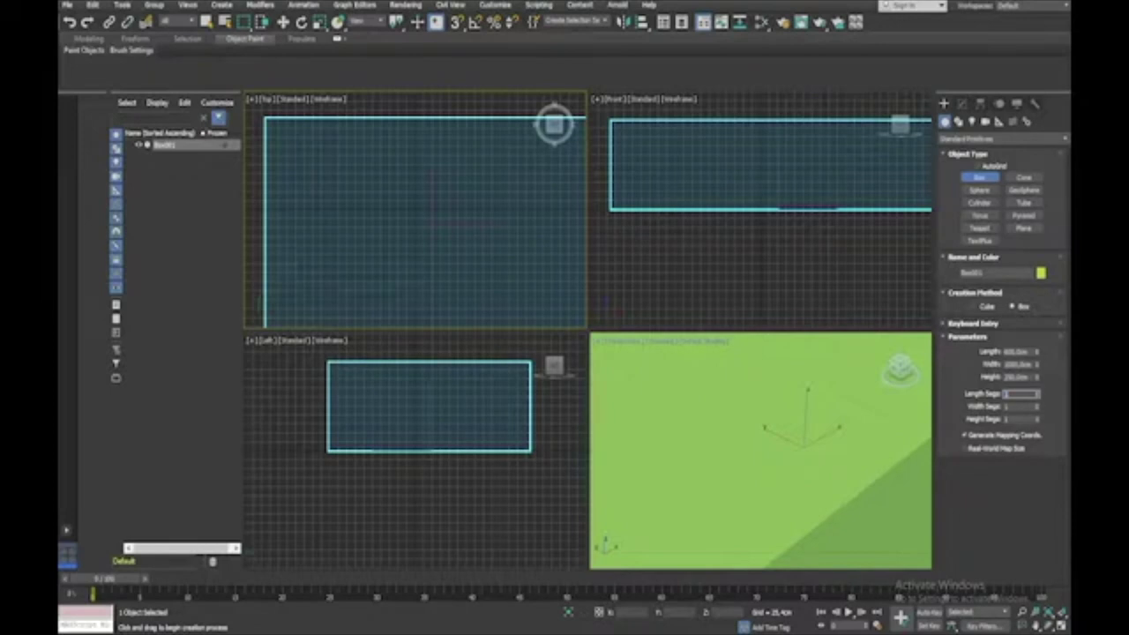
right_click(509, 235)
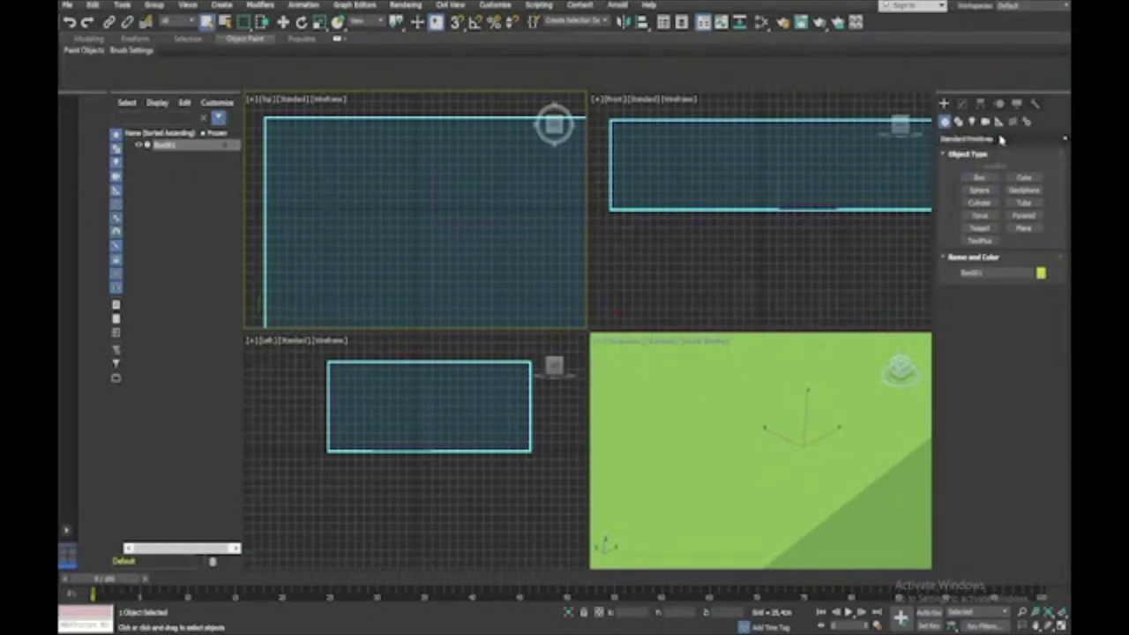
Step: Rename the box as Room and change its object color to light grey
click(988, 273)
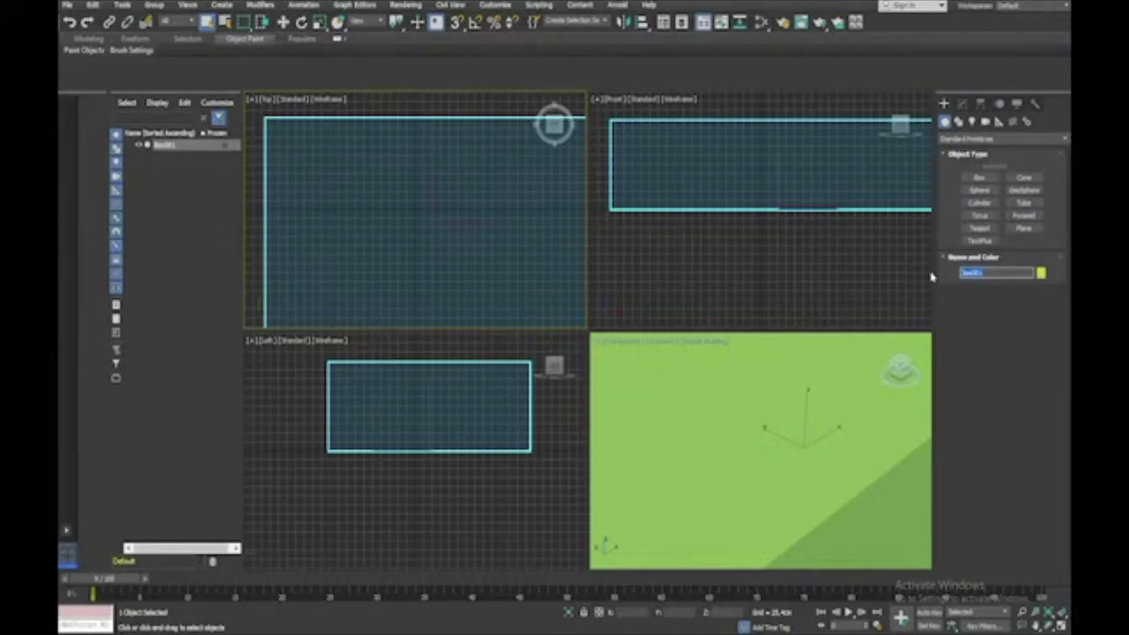
key(BackSpace)
text(Room)
key(Return)
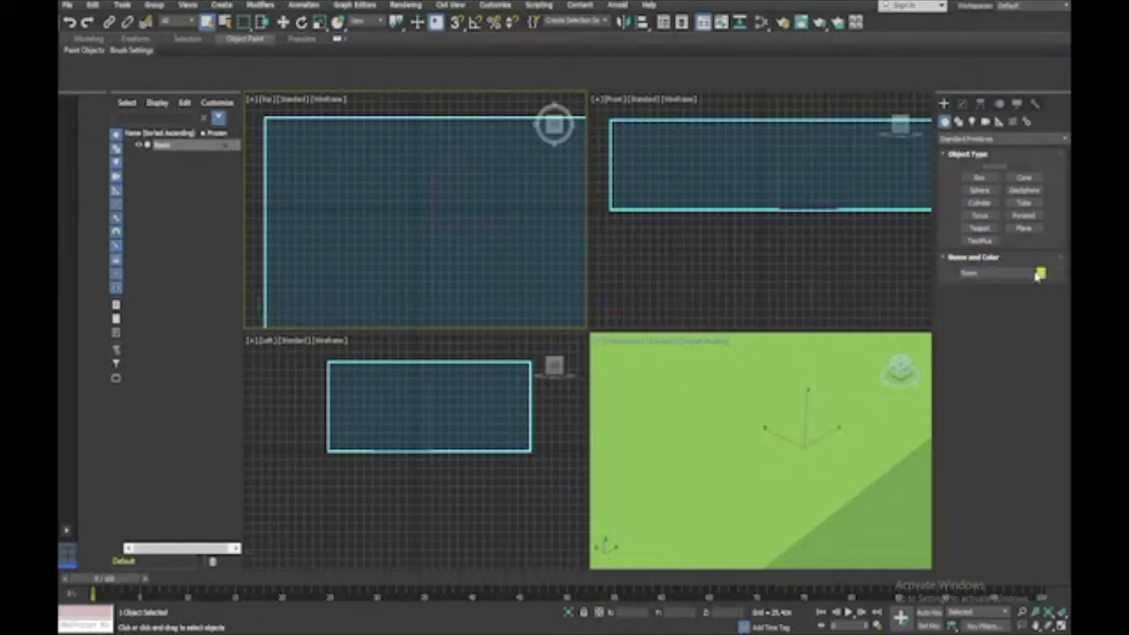
click(1041, 274)
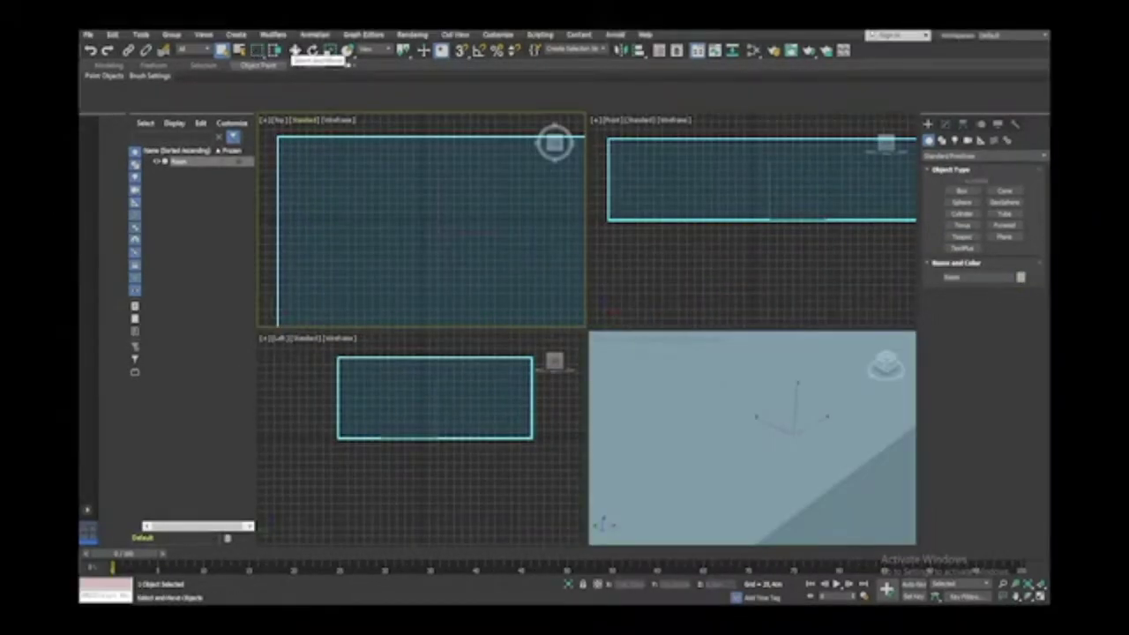
Step: Move the Room box to the world origin by zeroing its absolute X and Y coordinates
right_click(282, 22)
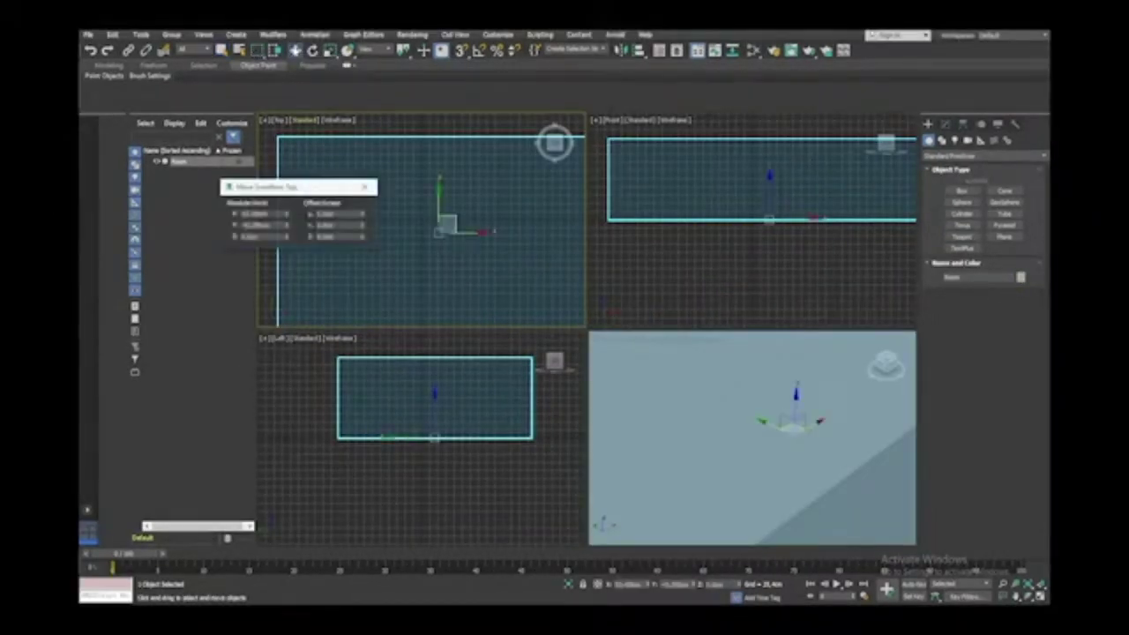
right_click(287, 216)
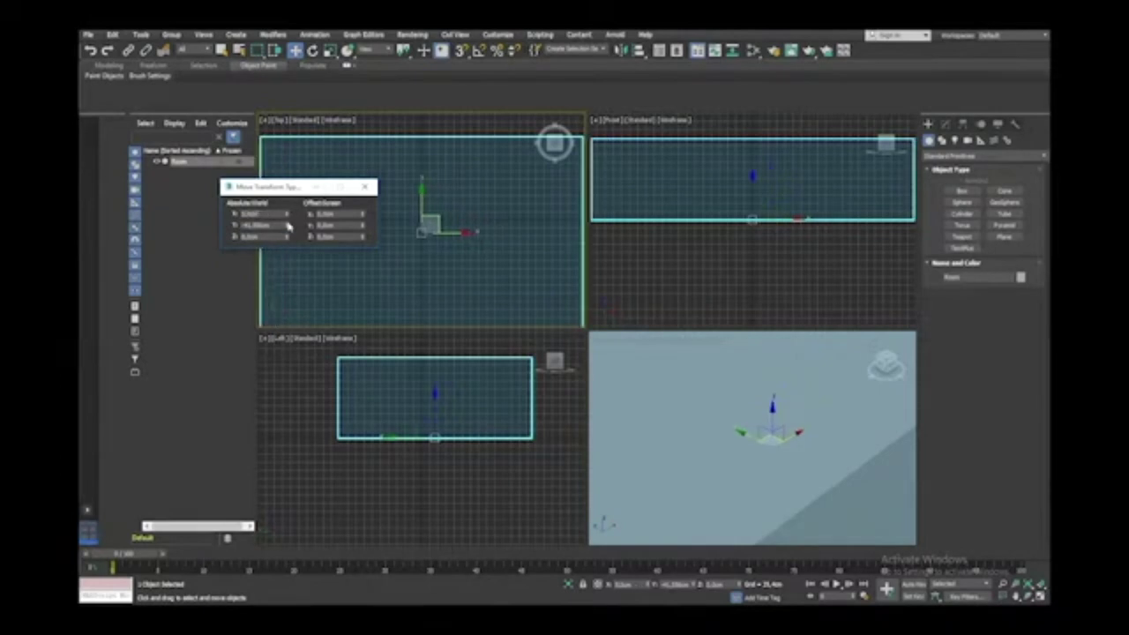
right_click(287, 227)
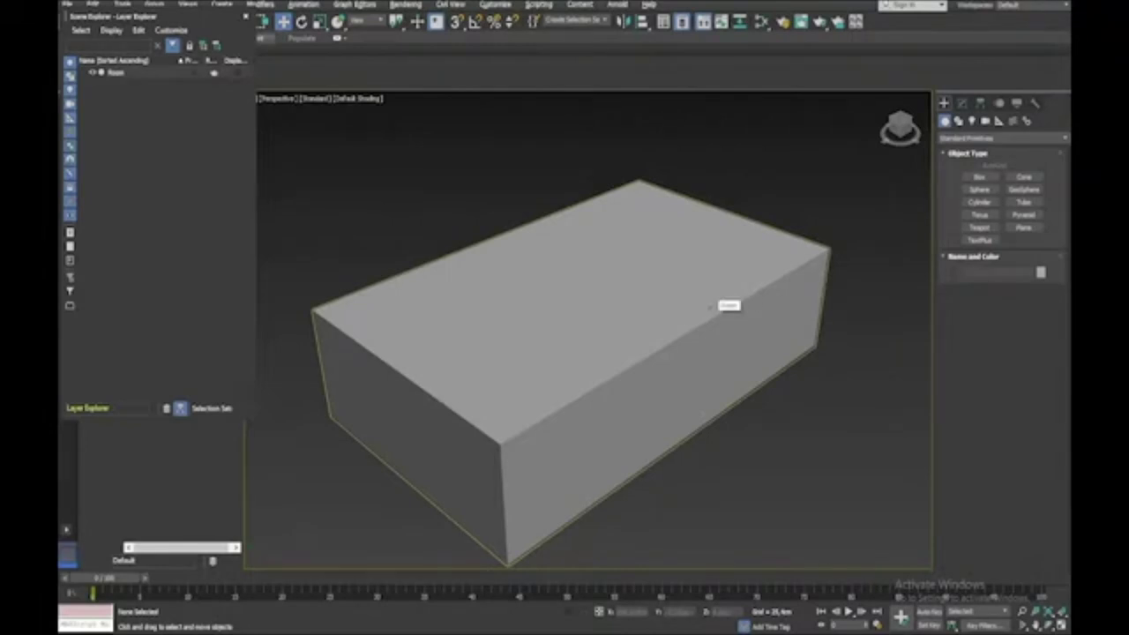
Step: Turn off random color assignment in the Room box's object color settings
click(709, 306)
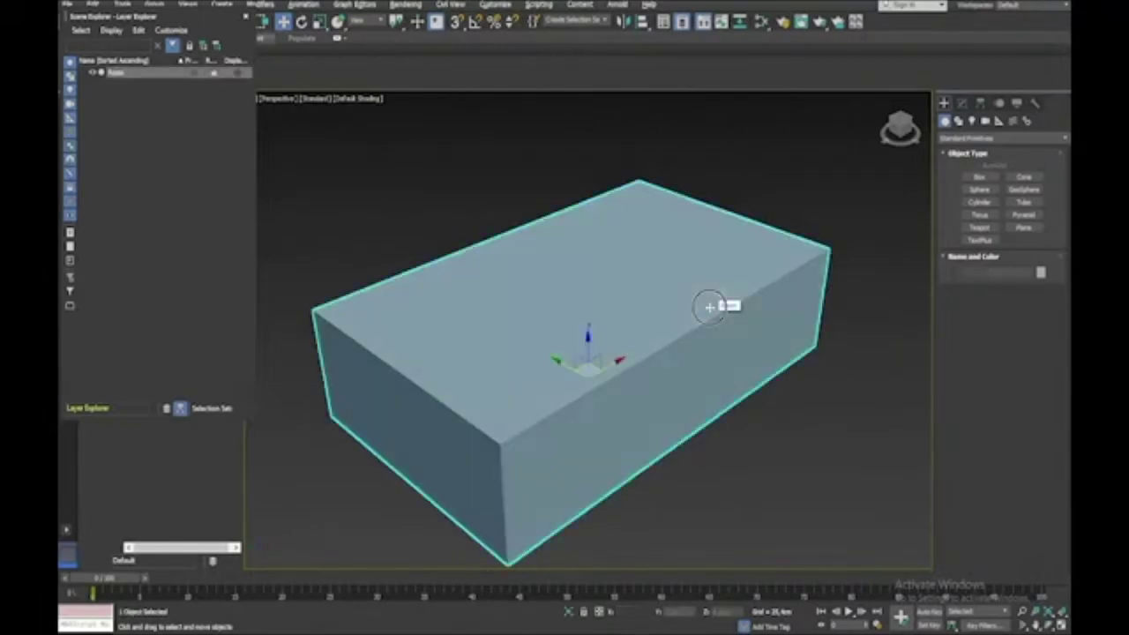
click(1040, 273)
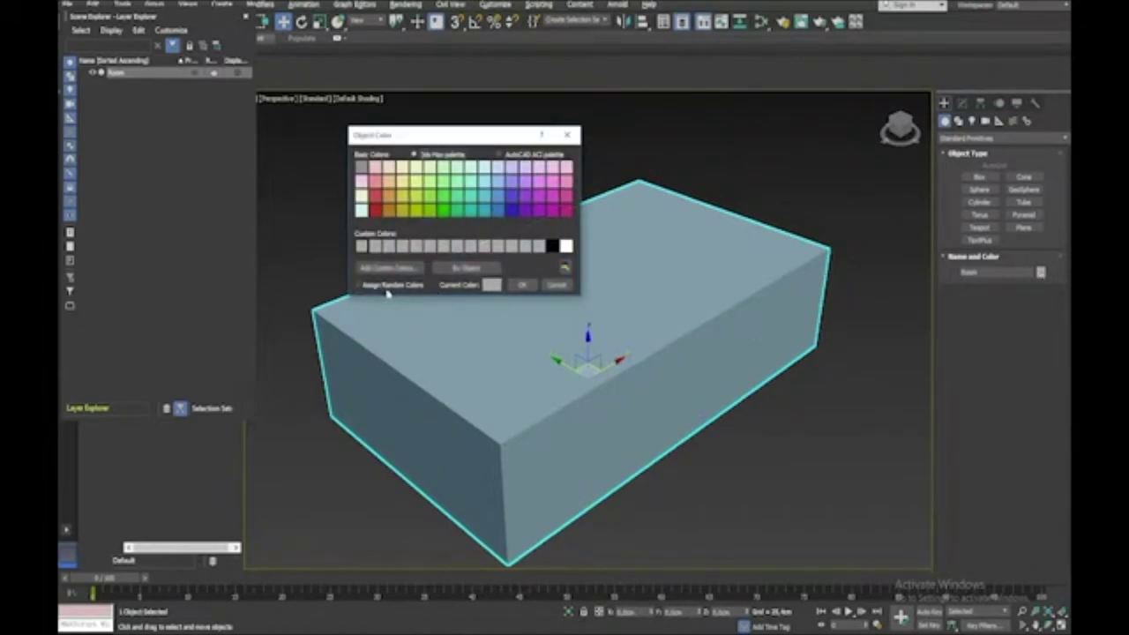
click(359, 287)
click(520, 284)
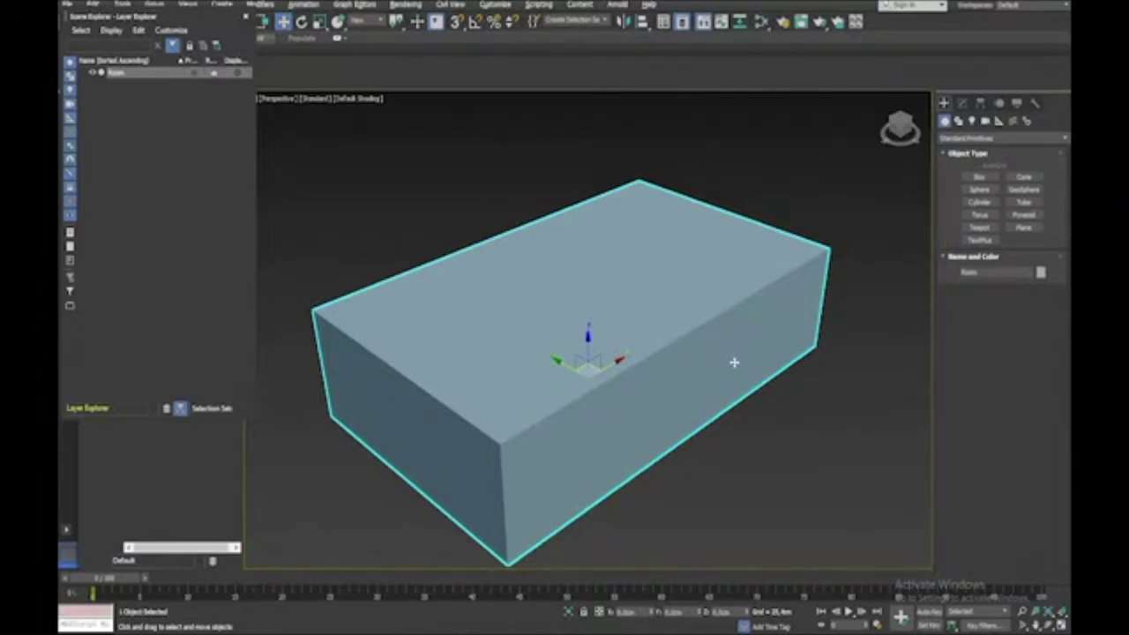
scroll(733, 362, up, 3)
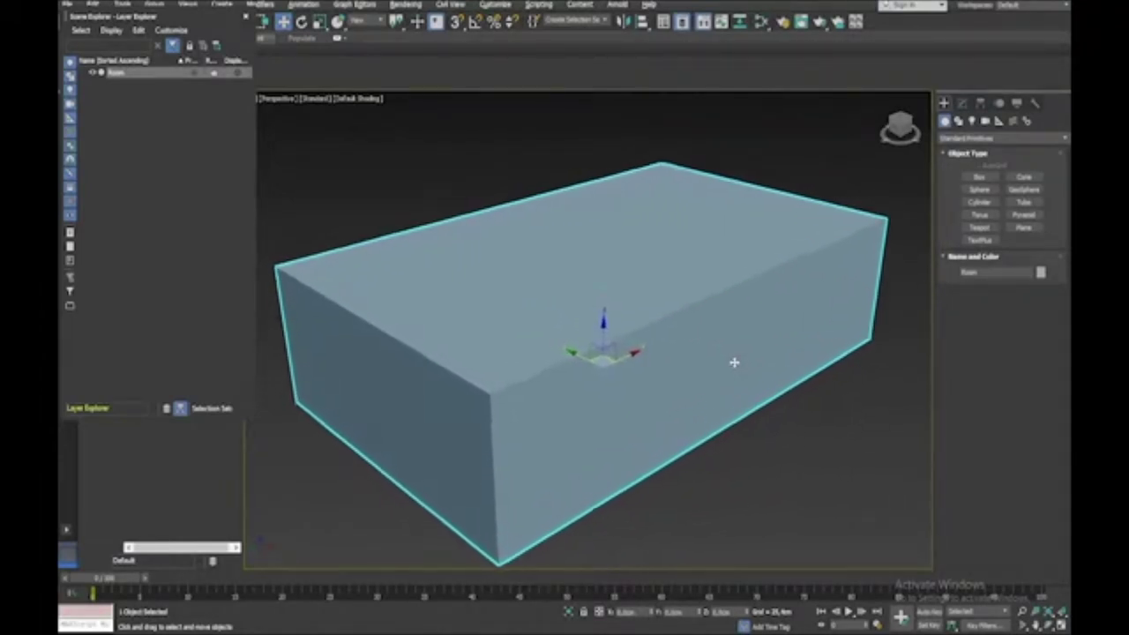
alt+middle_drag(733, 362, 734, 361)
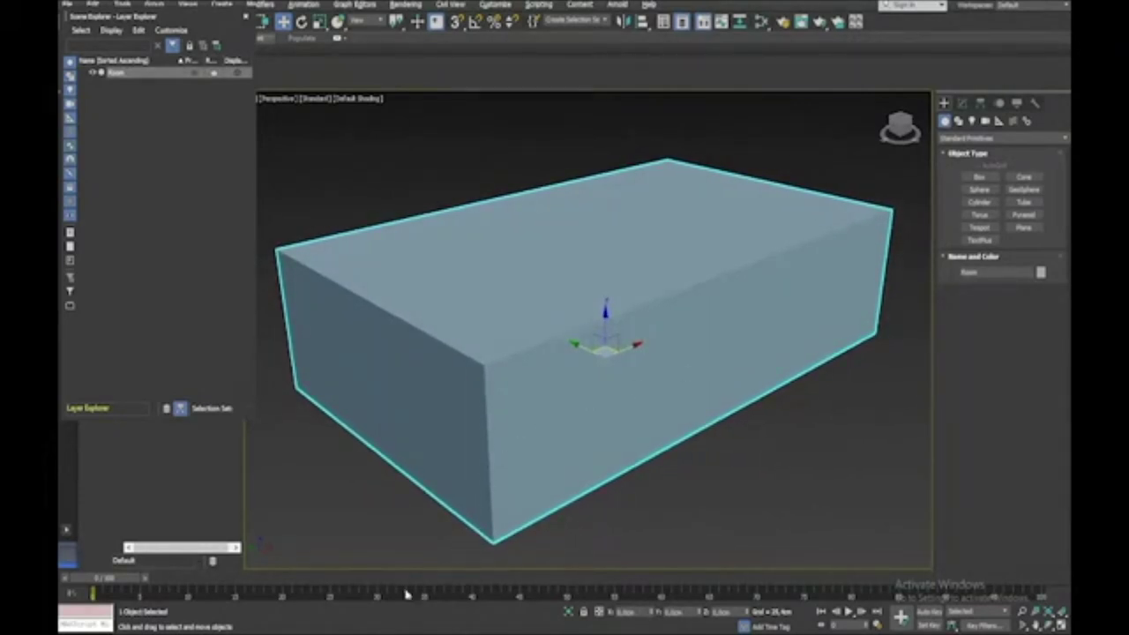
Step: Switch to File Explorer, create a folder named Barcelona Chair Room Set on the Desktop, and return to 3ds Max
click(348, 634)
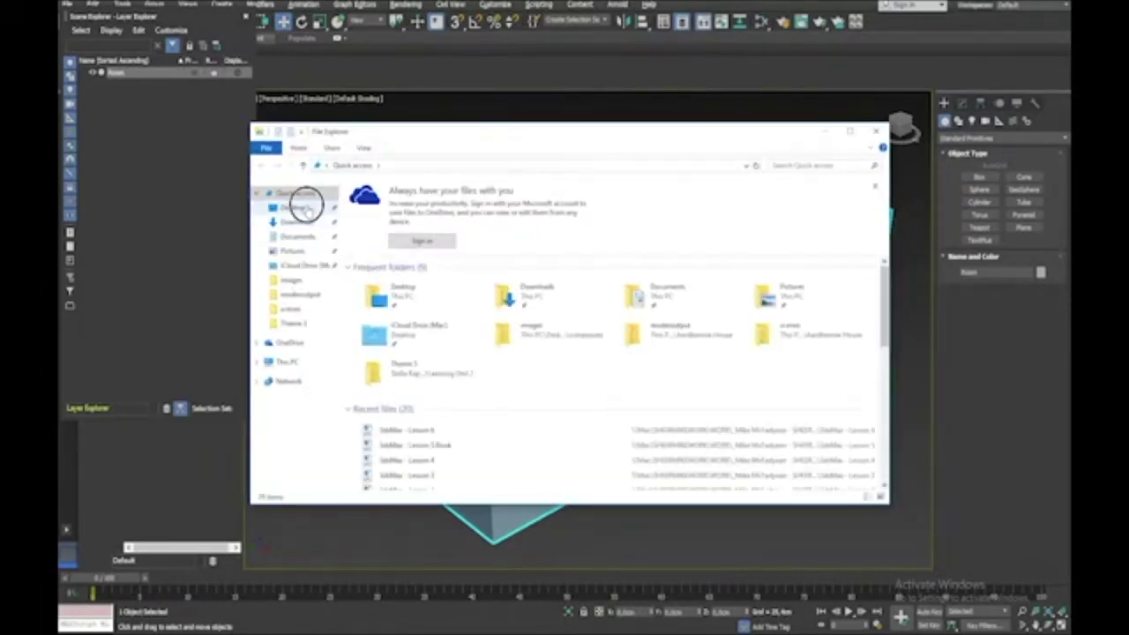
click(299, 206)
right_click(428, 351)
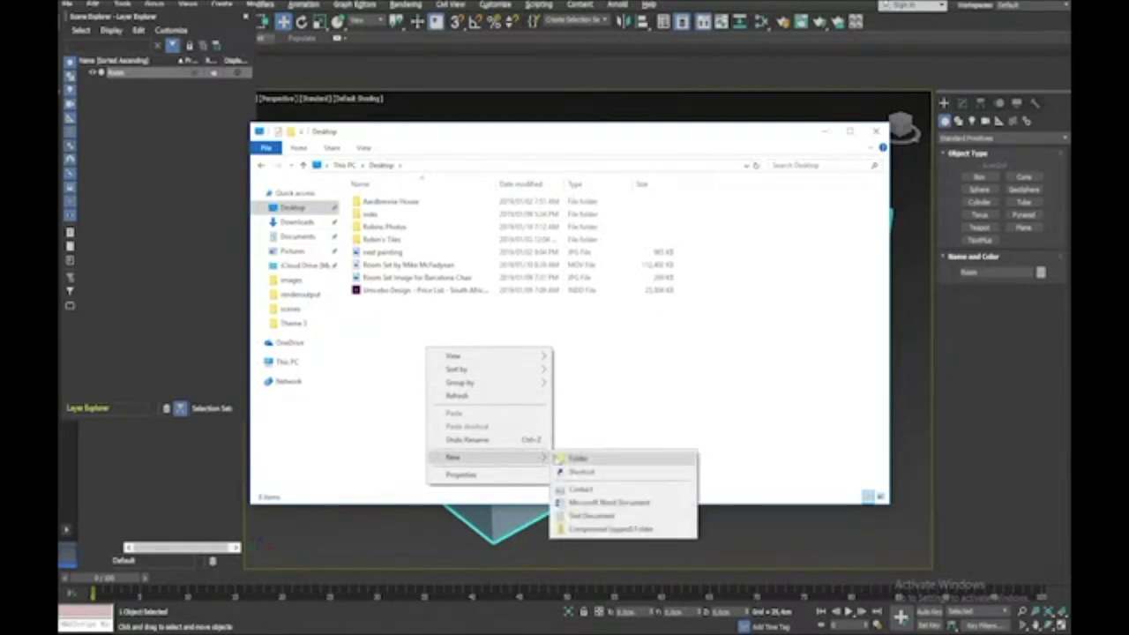
click(564, 458)
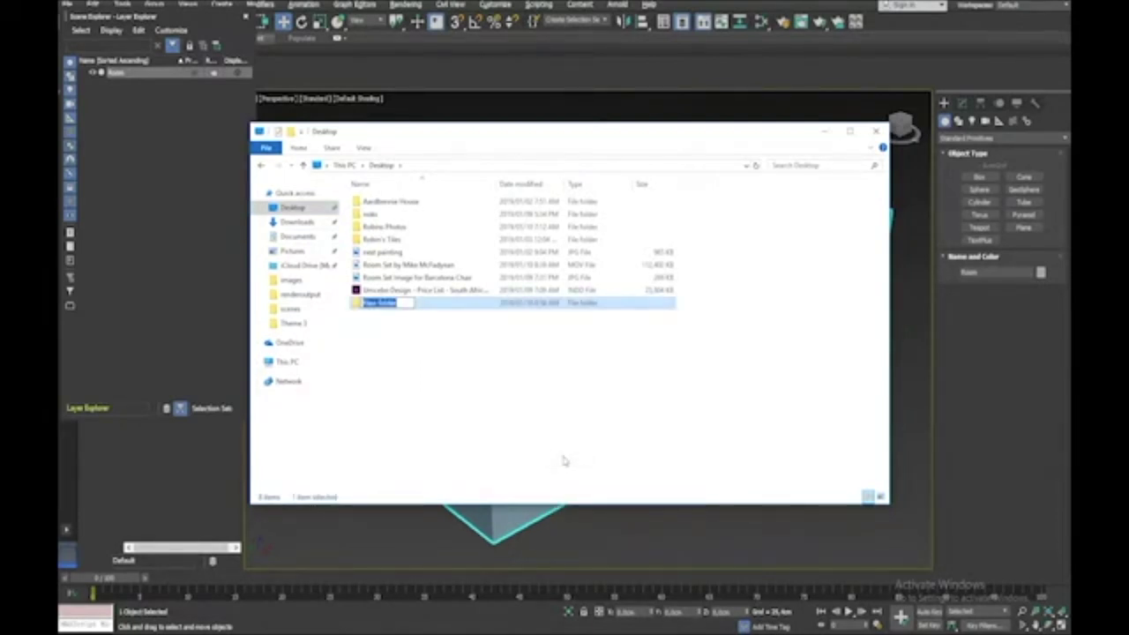
text(Re)
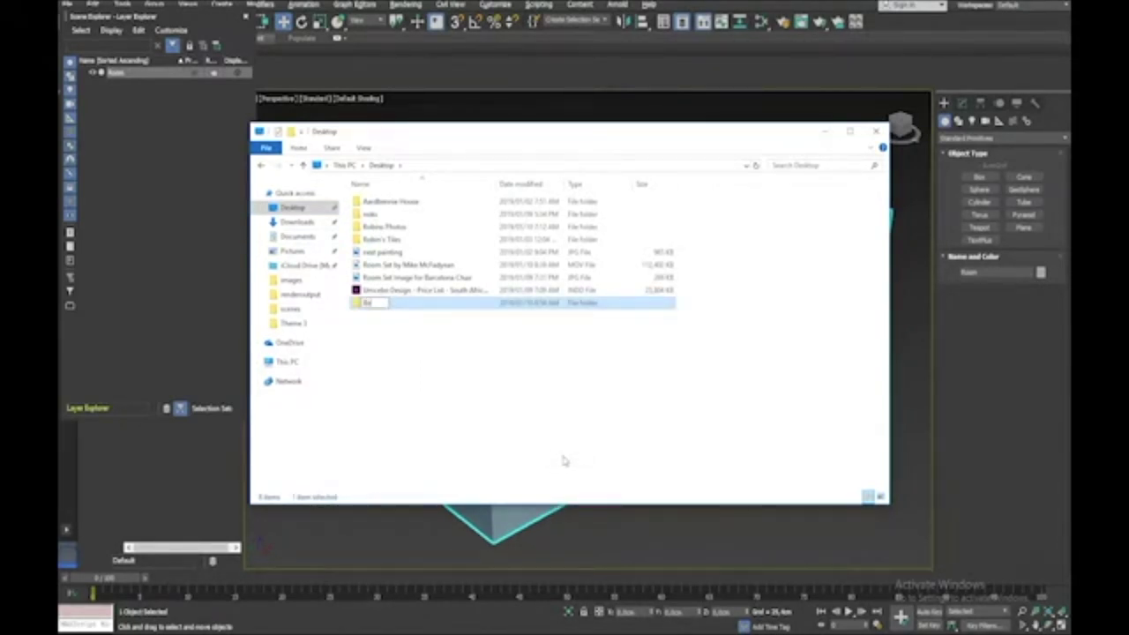
text(rcelona Chair Room Set)
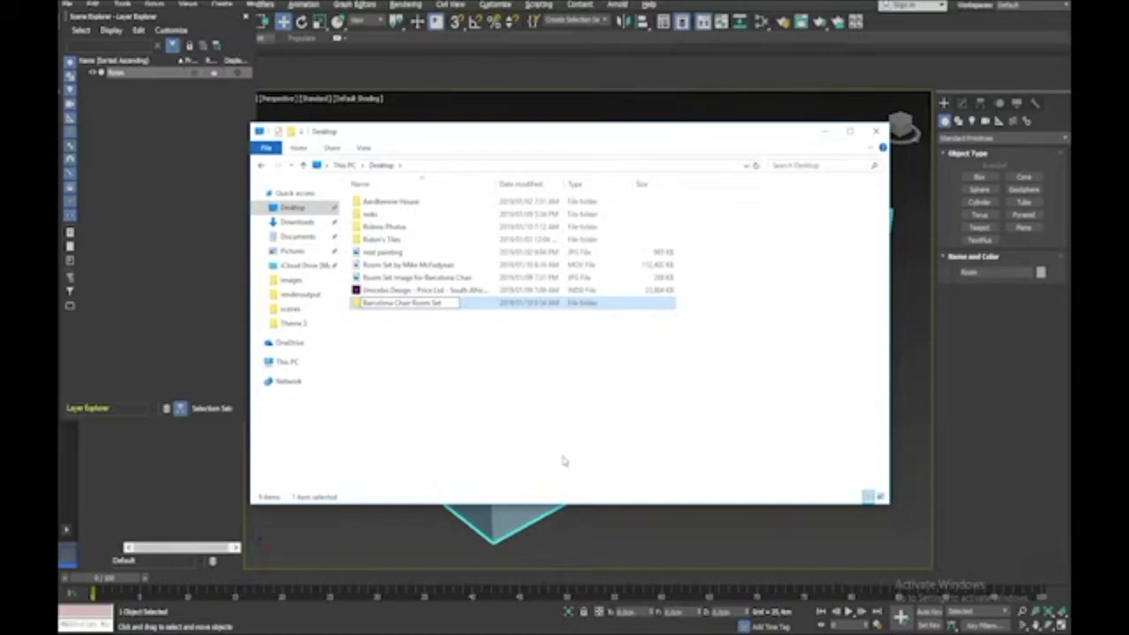
key(Return)
click(651, 47)
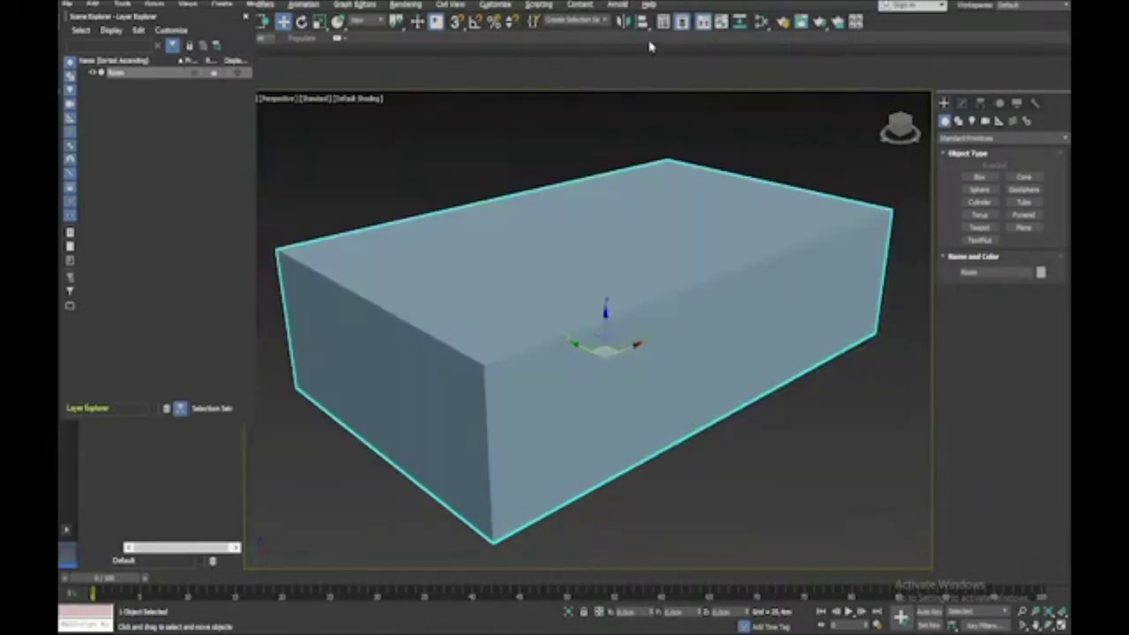
Step: Set the project folder to Barcelona Chair Room Set on the Desktop
click(67, 5)
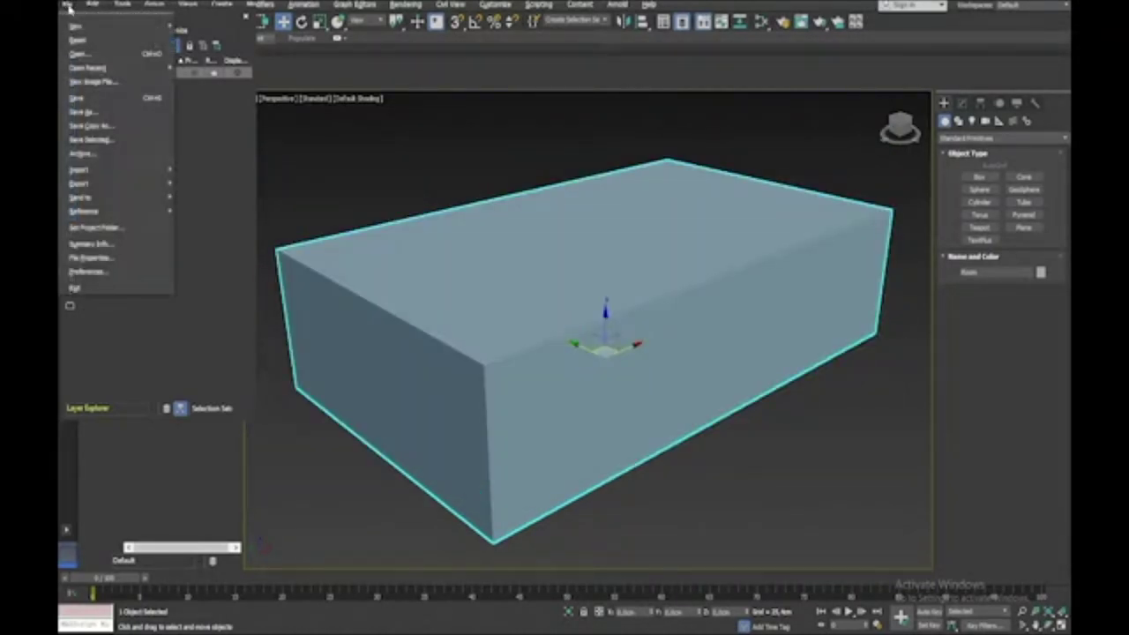
click(141, 229)
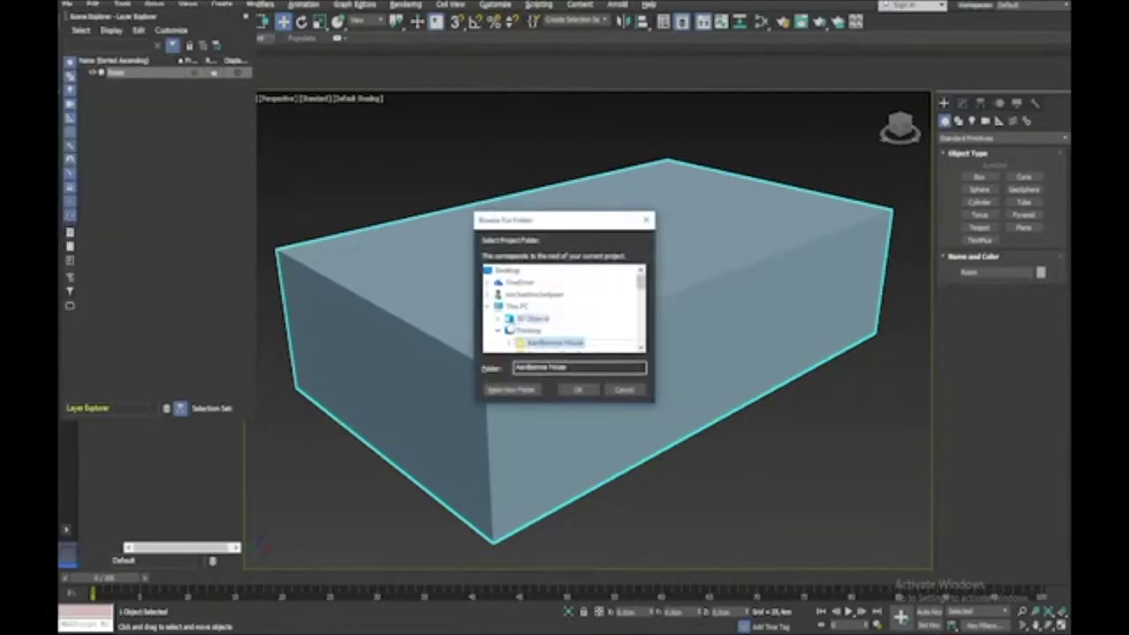
click(640, 294)
scroll(640, 294, up, 1)
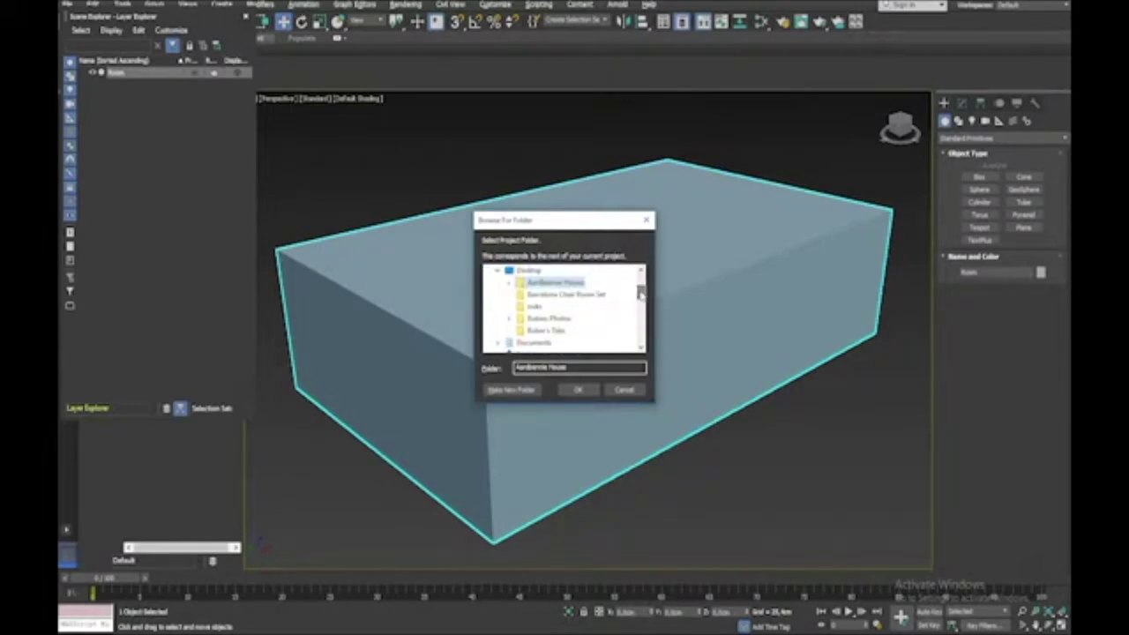
click(565, 293)
click(581, 389)
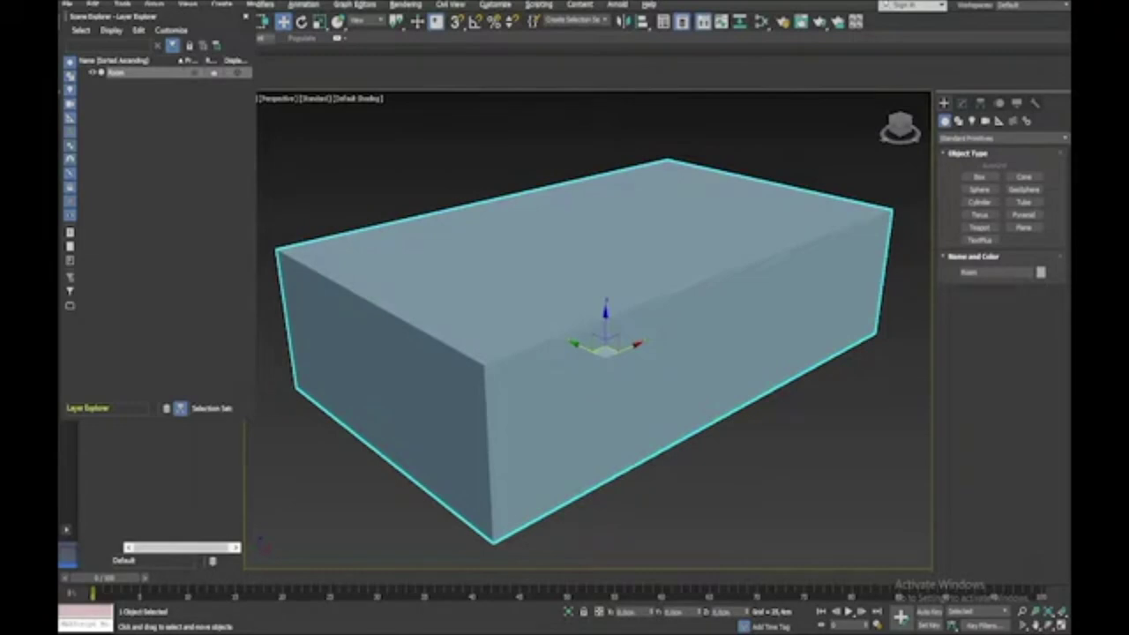
Step: Save the scene as a Room Set 3ds Max file in the project's scenes folder
click(67, 5)
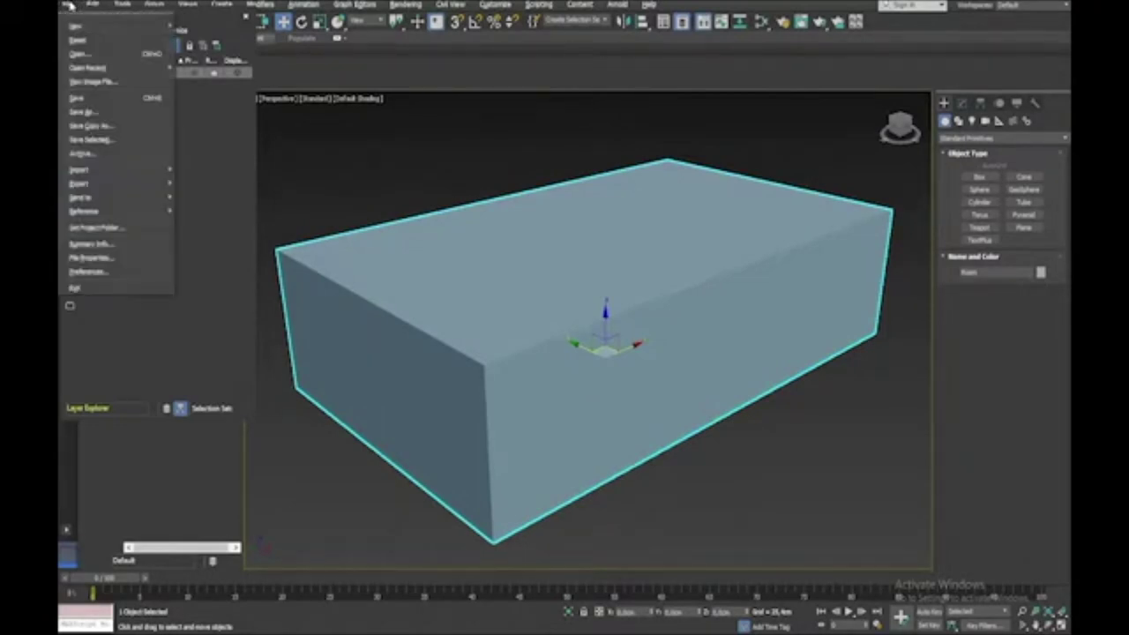
click(92, 99)
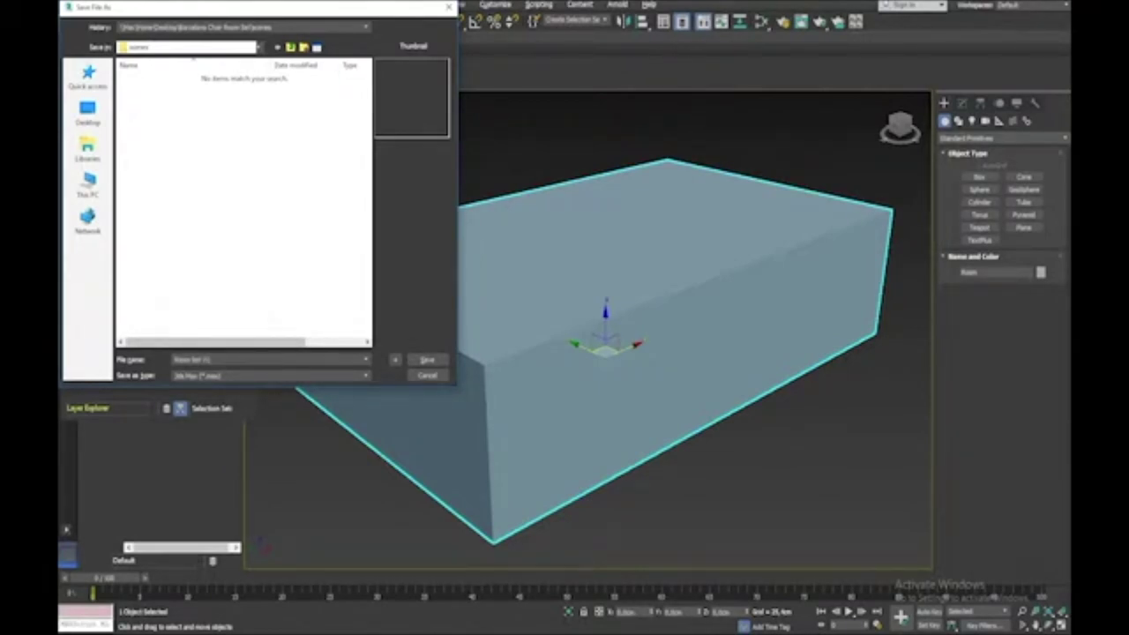
click(428, 359)
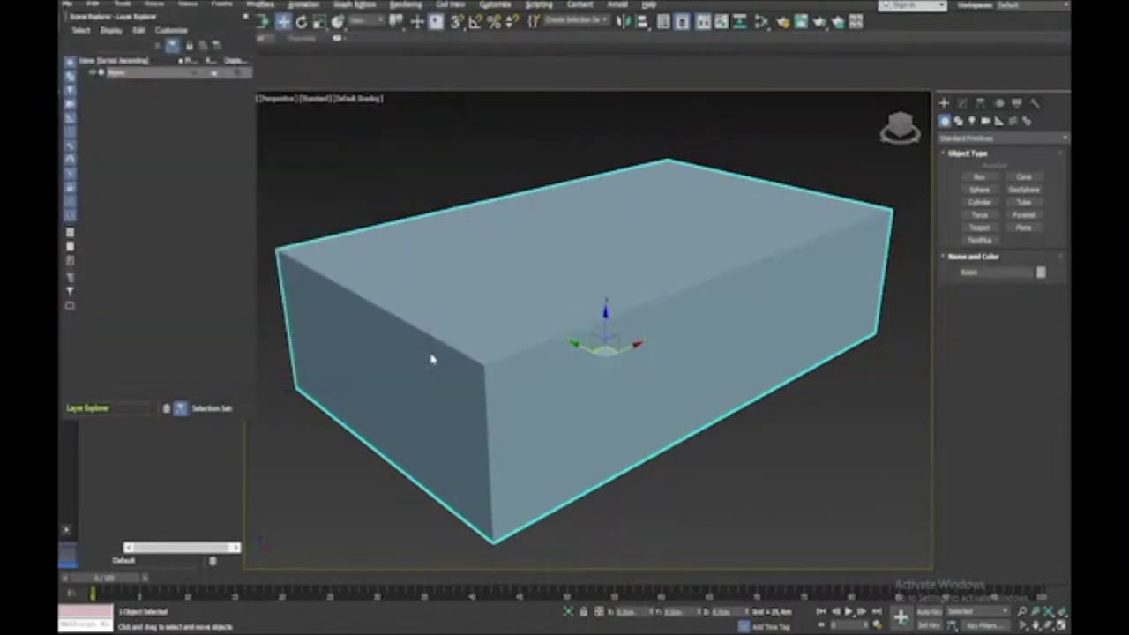
Step: Add an Edit Poly modifier to the Room box and enter its Polygon sub-object level
click(962, 104)
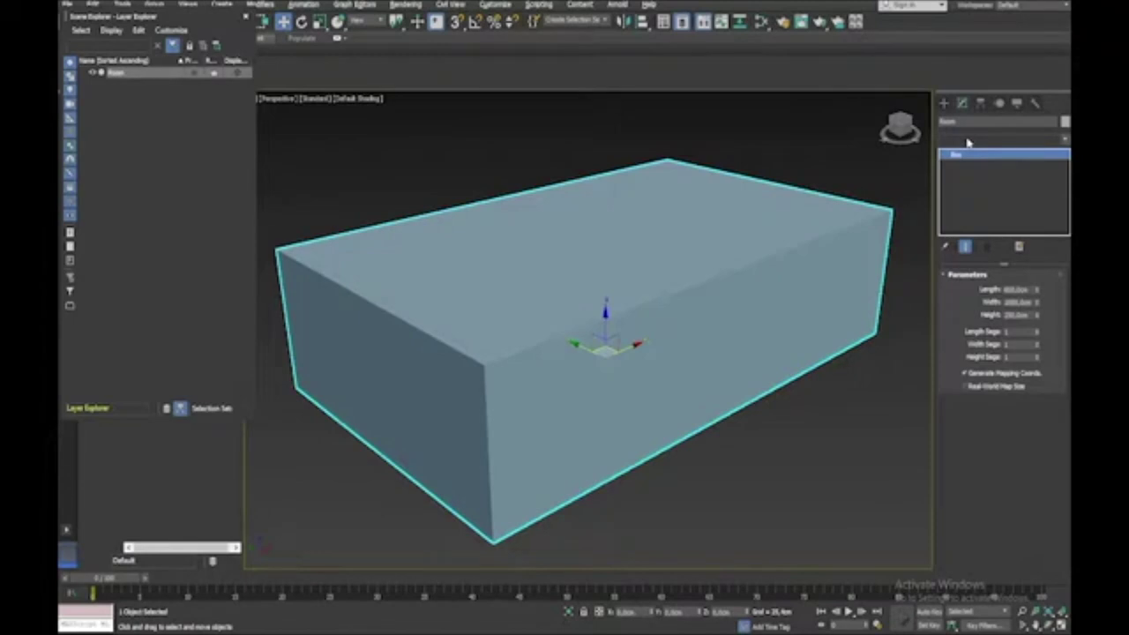
click(967, 142)
click(967, 183)
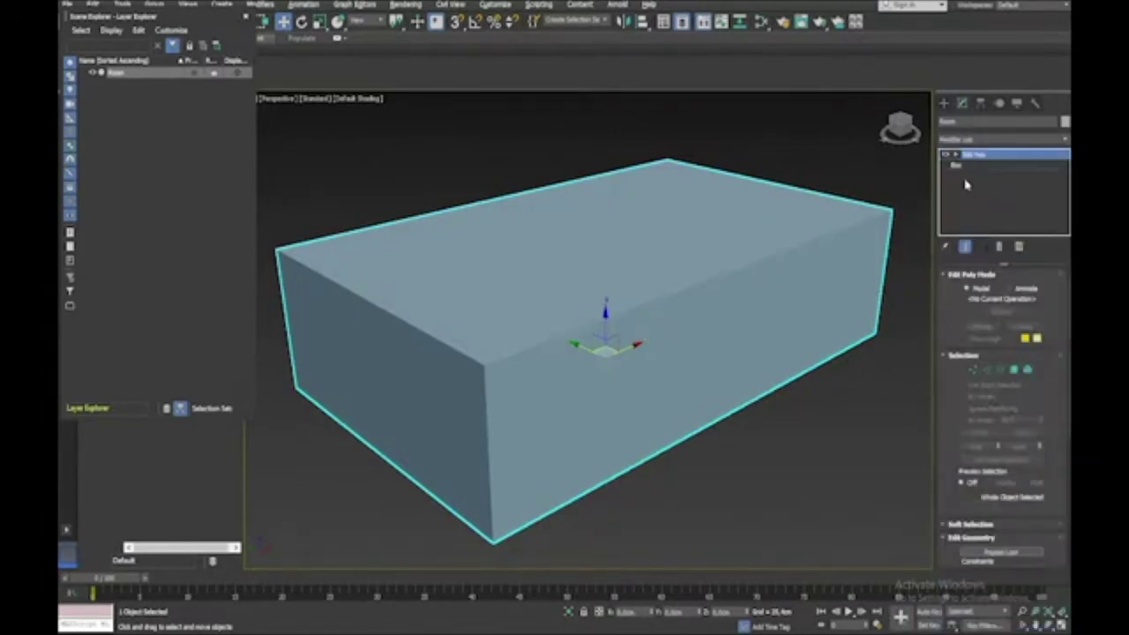
click(955, 155)
click(977, 195)
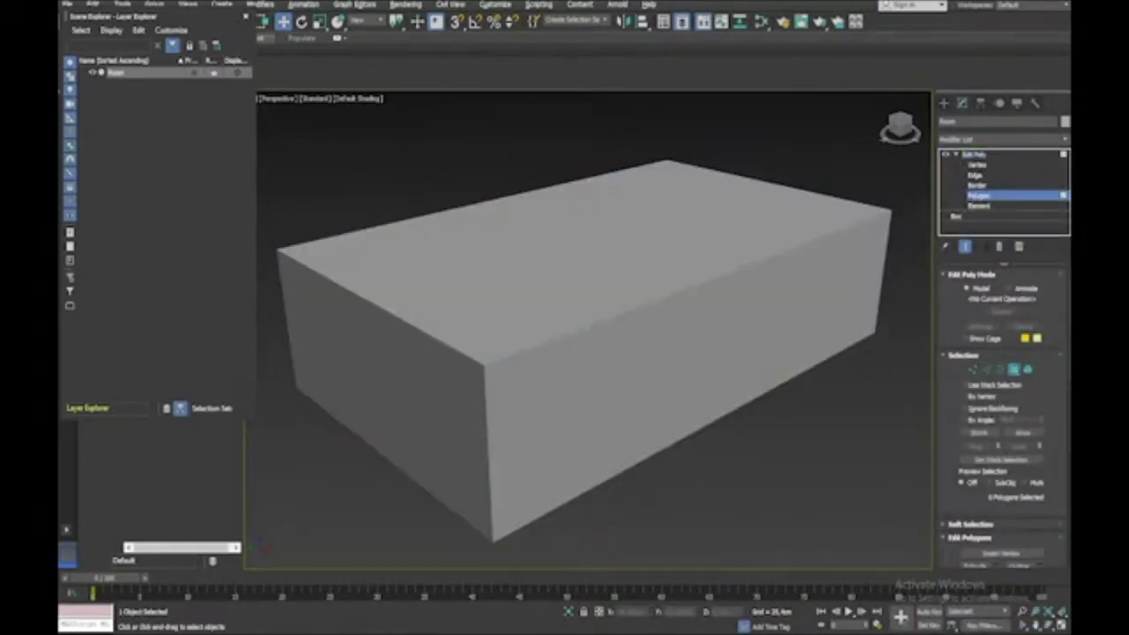
Step: Delete the front long side and both short end polygons of the Room box
click(417, 424)
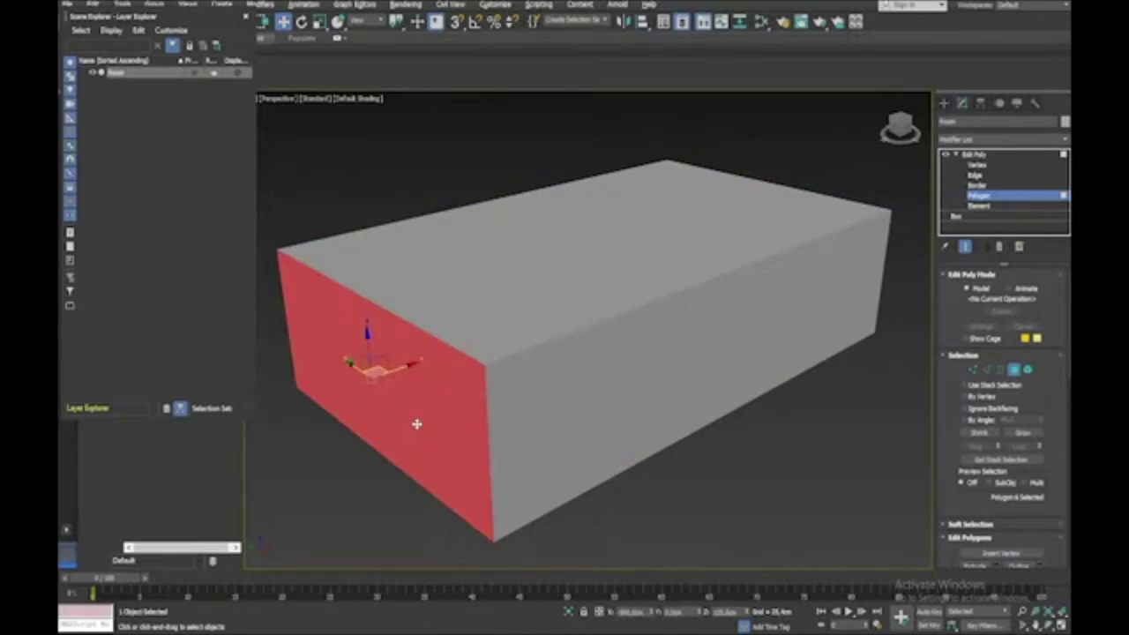
ctrl+click(537, 422)
alt+middle_drag(537, 422, 537, 422)
ctrl+click(638, 411)
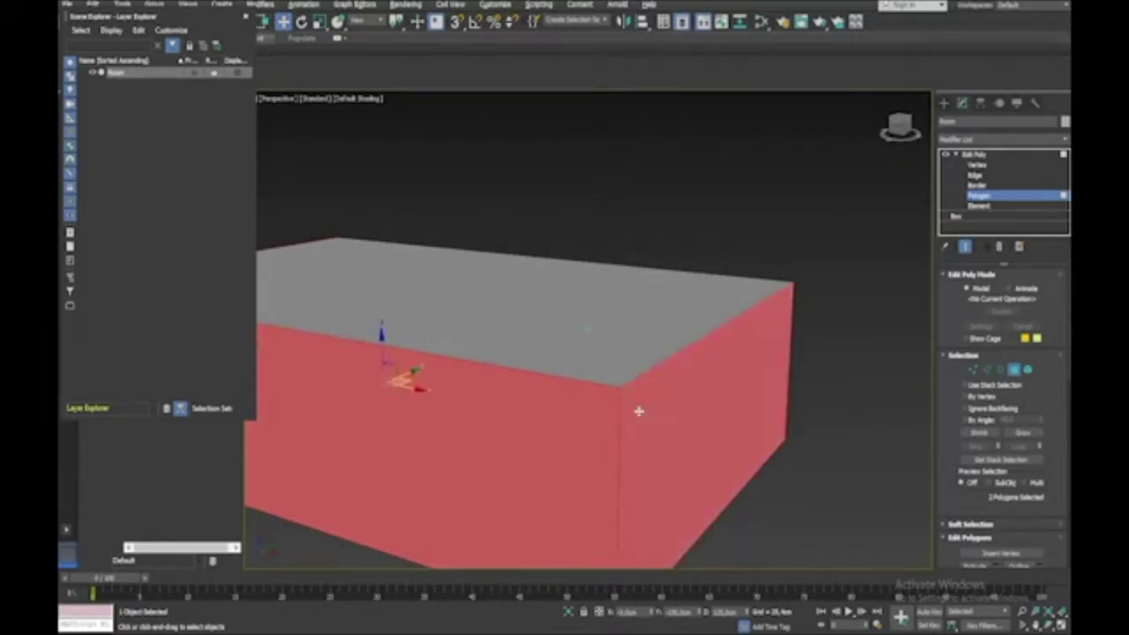
key(Delete)
alt+middle_drag(638, 411, 639, 411)
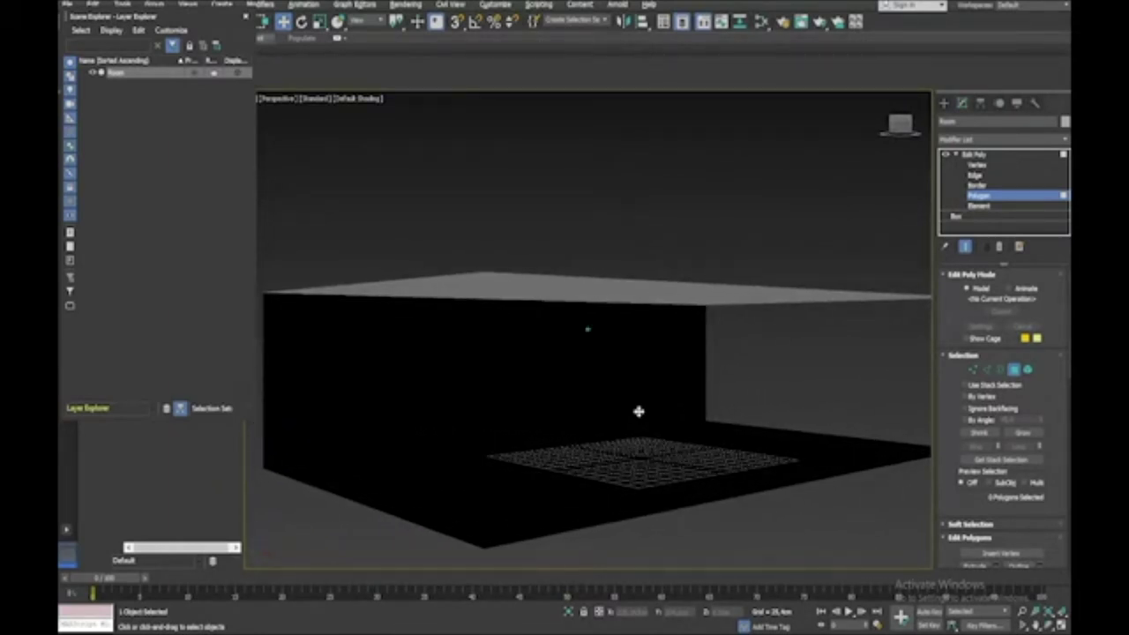
Step: Flip the normals of the remaining back wall and ceiling polygons so they face into the room
click(707, 456)
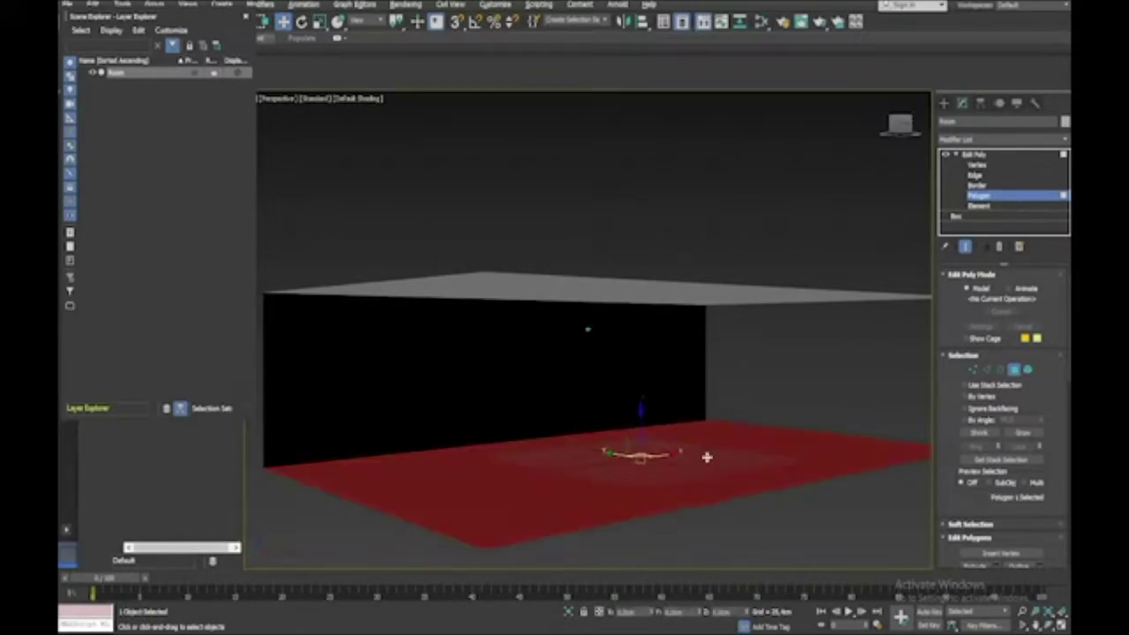
click(668, 410)
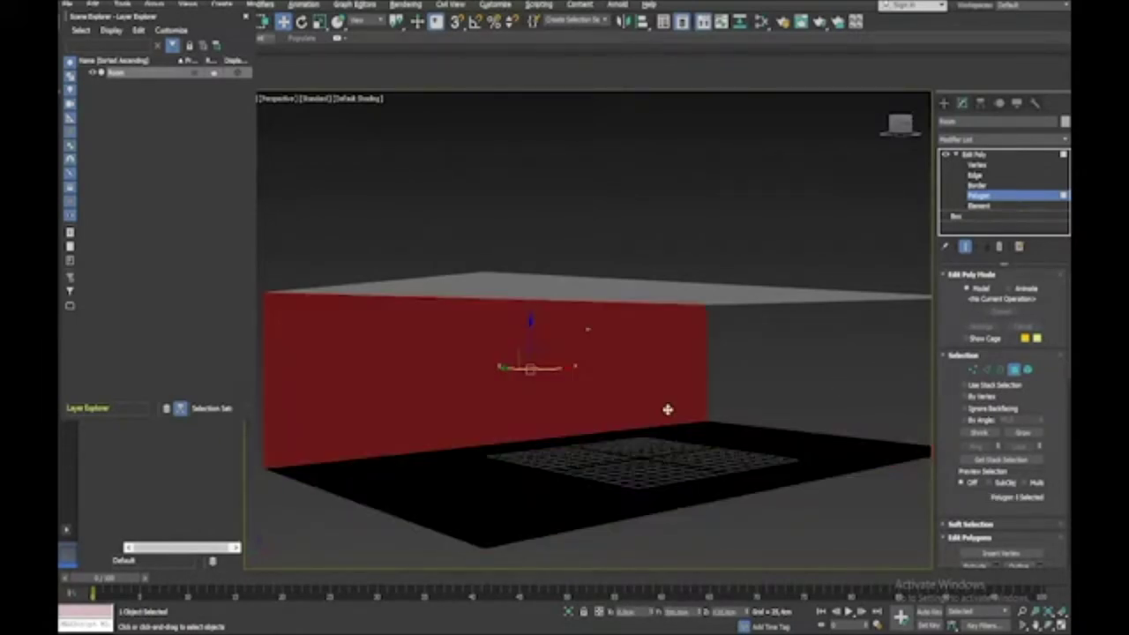
ctrl+click(734, 288)
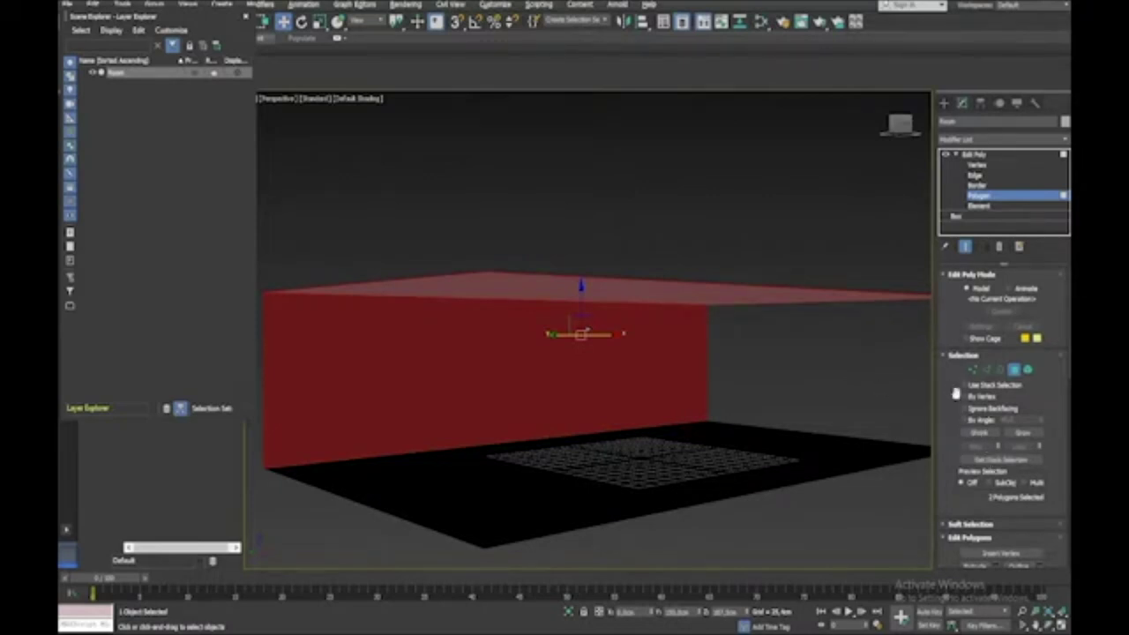
click(941, 355)
click(943, 275)
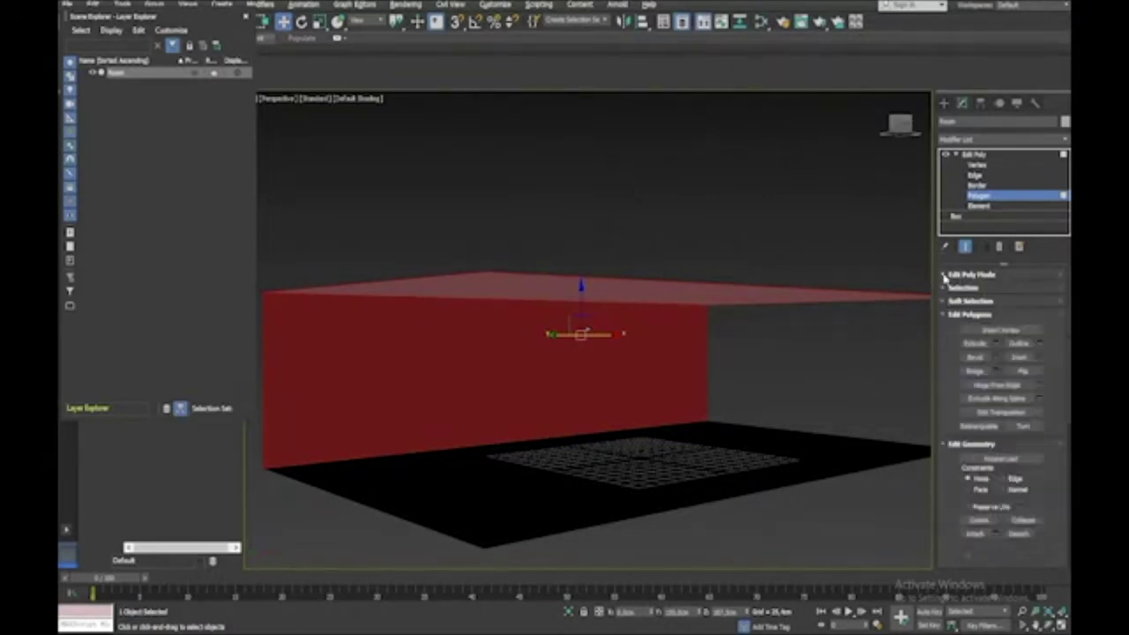
click(1021, 372)
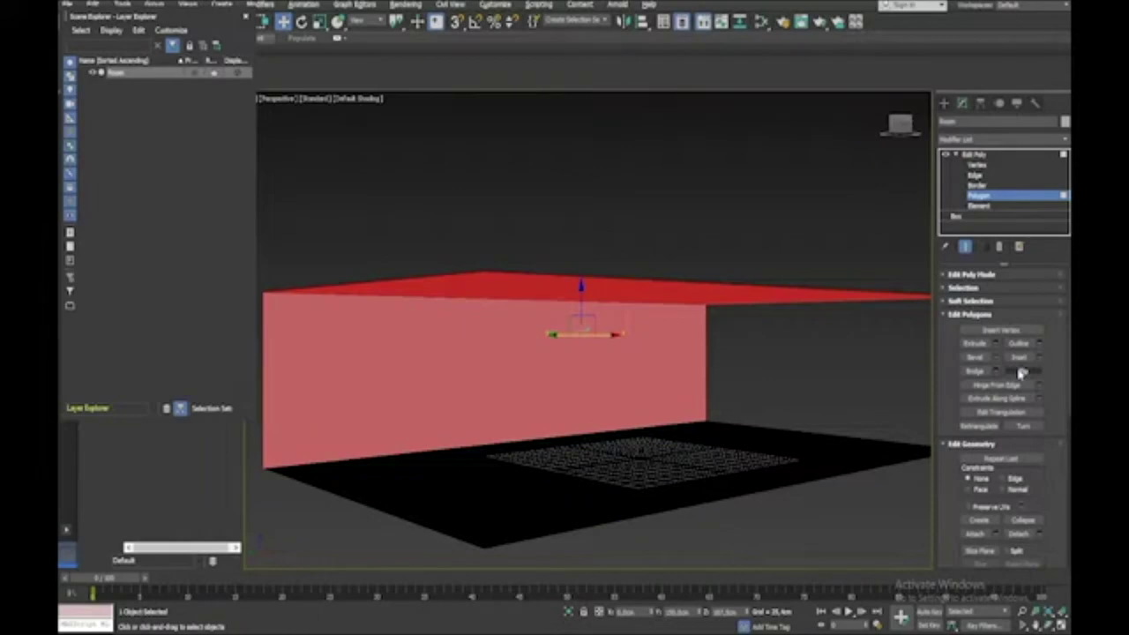
Step: Flip the floor polygon's normal so it faces into the room
alt+middle_drag(901, 361, 802, 401)
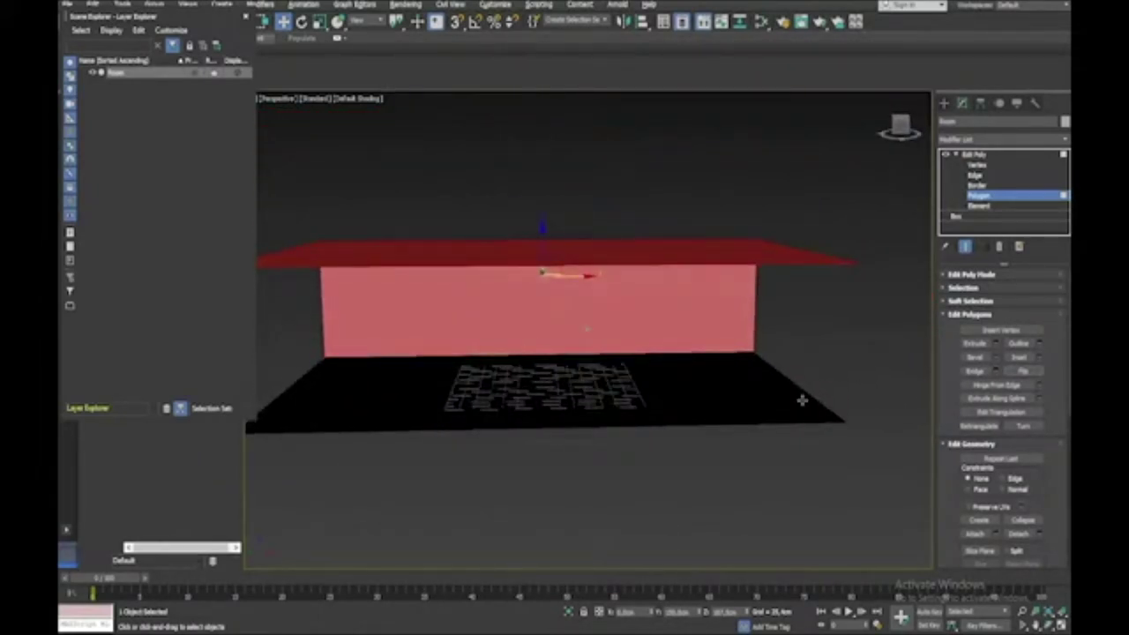
ctrl+click(802, 398)
click(844, 390)
click(799, 404)
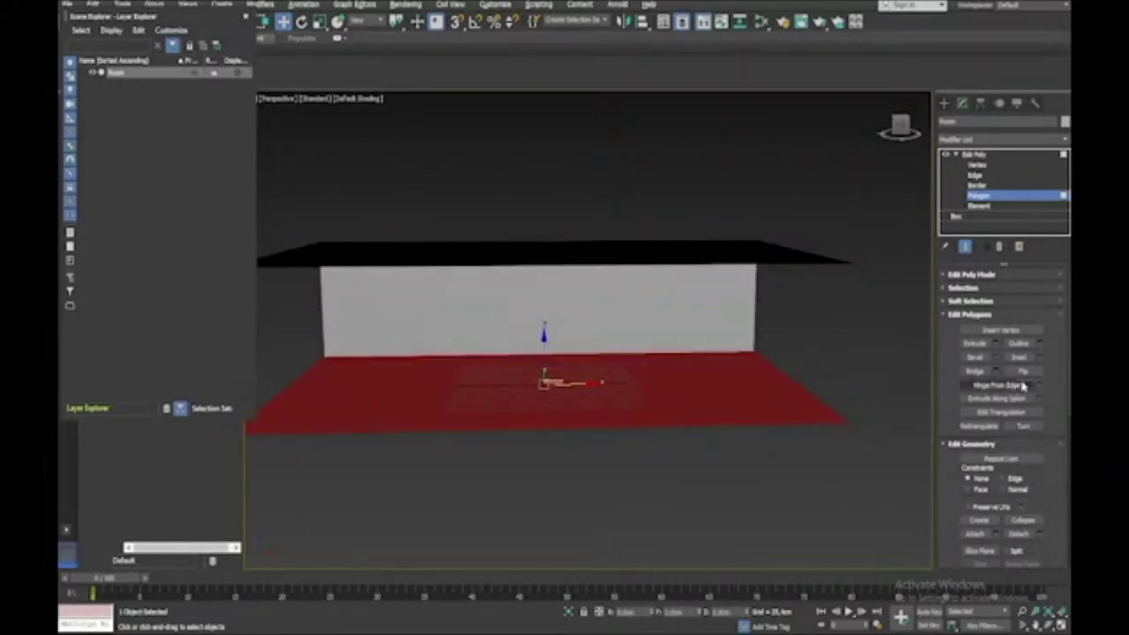
click(1022, 375)
click(870, 407)
alt+middle_drag(870, 406, 639, 452)
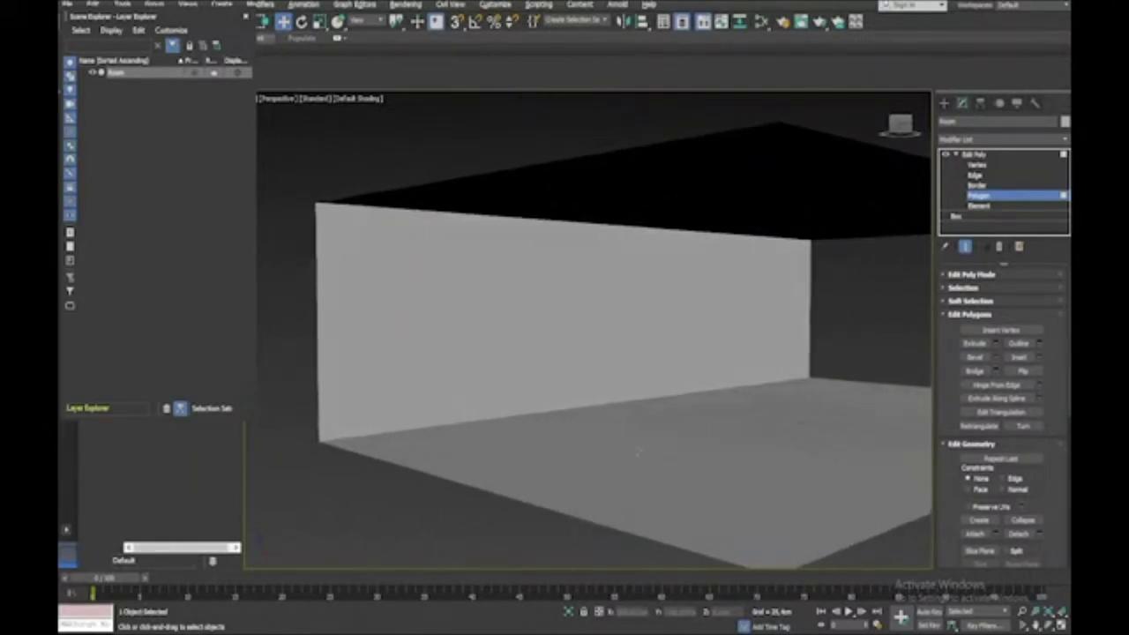
Step: Create a linear shape named Skirting from the edge where the back wall meets the floor, and exit the Edge sub-object level
click(973, 175)
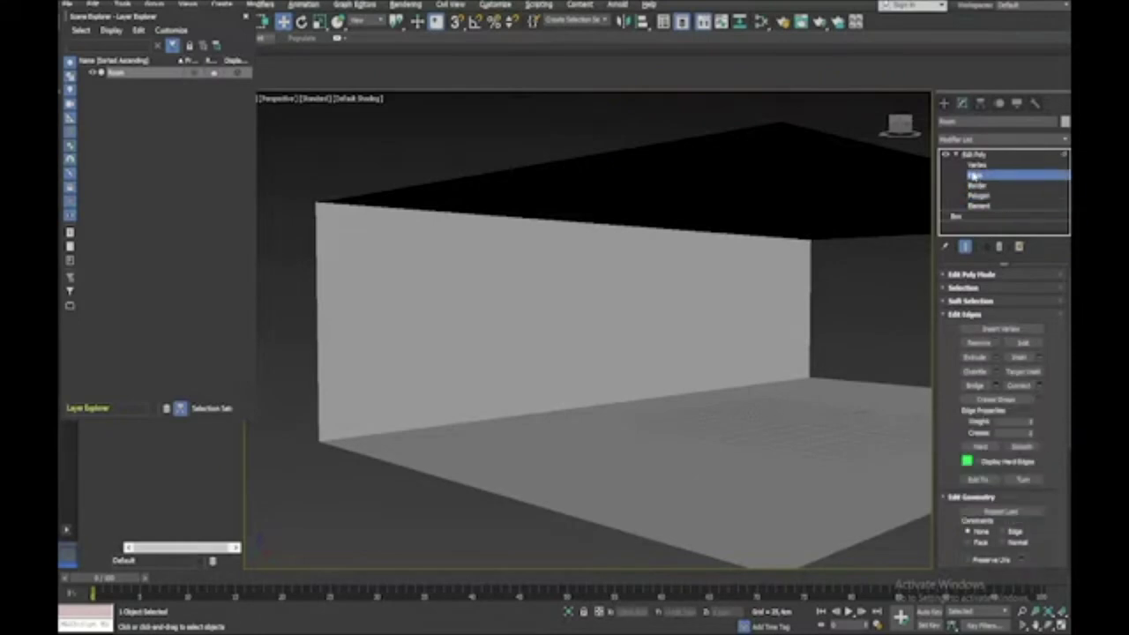
click(571, 409)
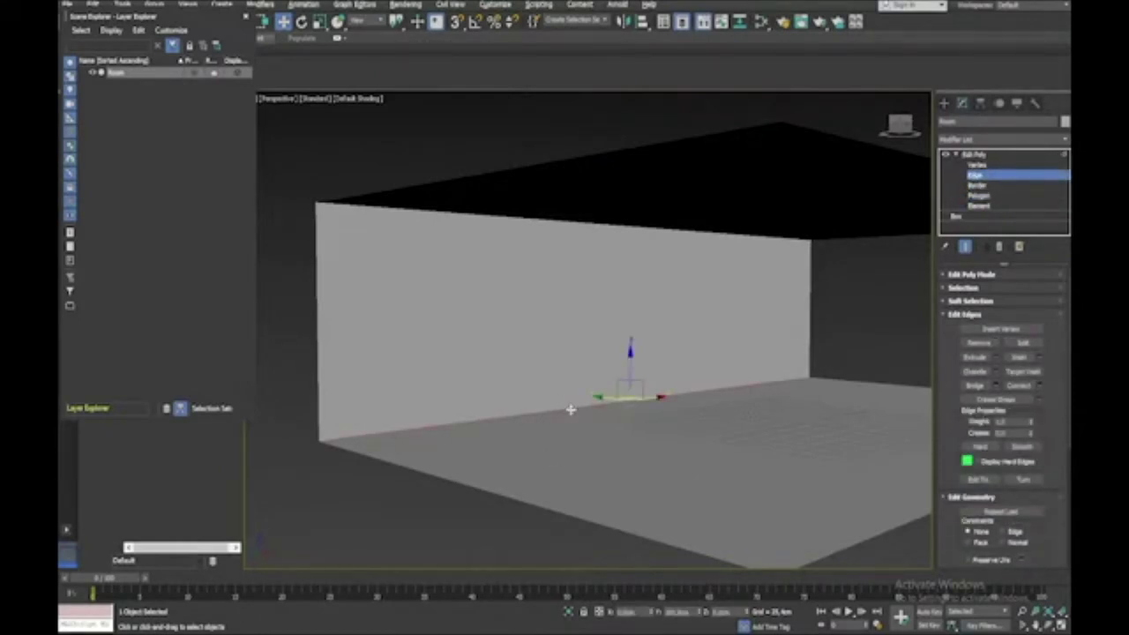
click(1027, 399)
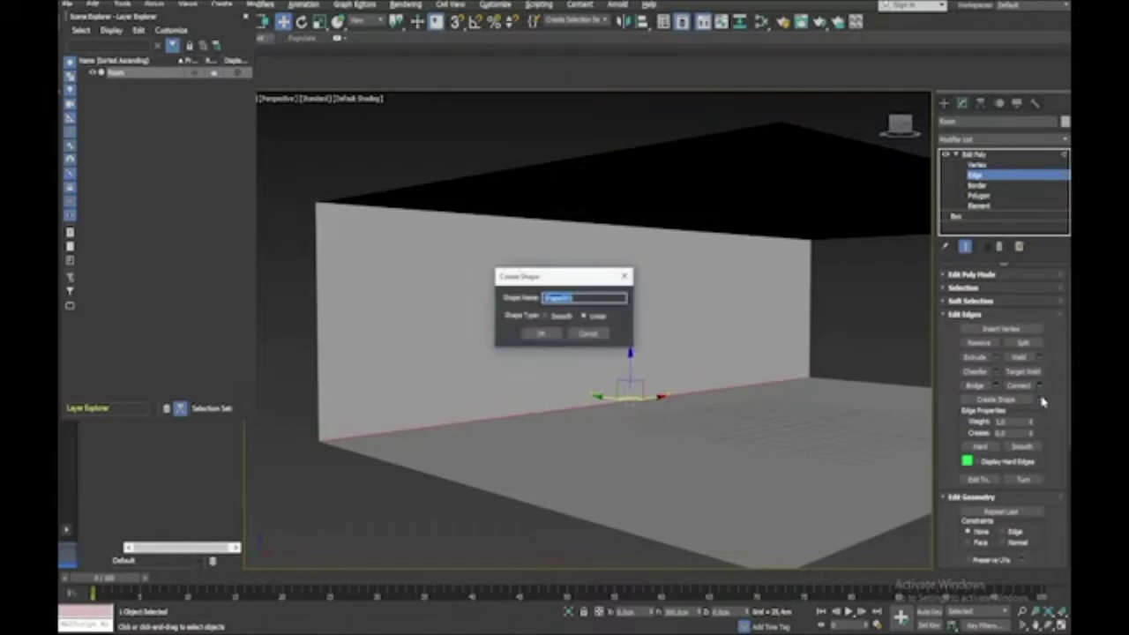
click(584, 315)
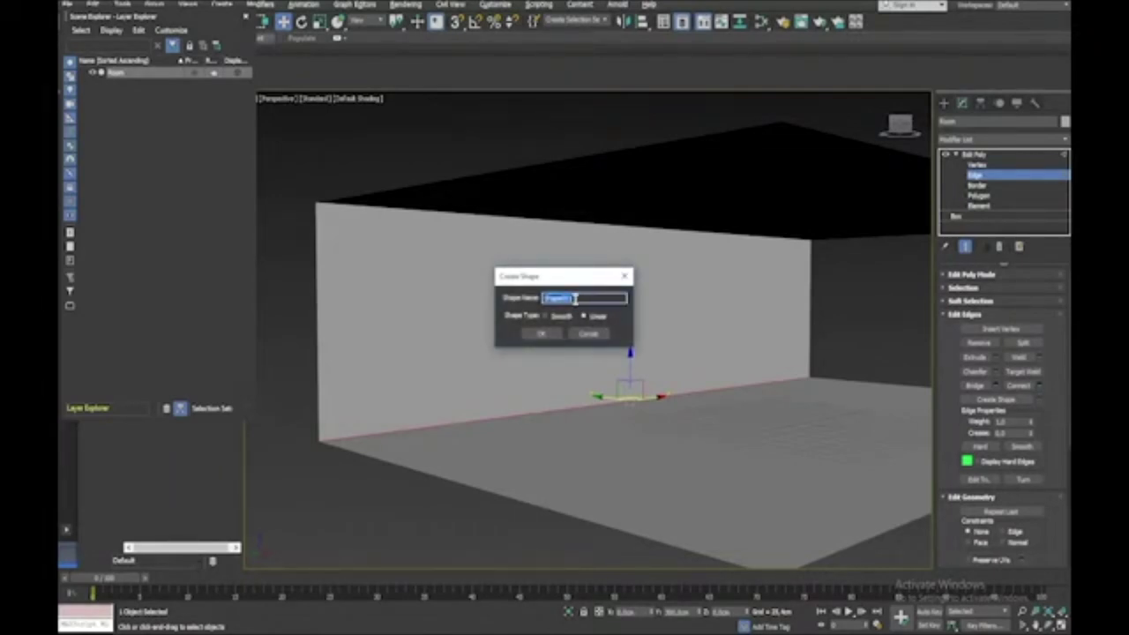
text(skirting)
key(Return)
click(973, 154)
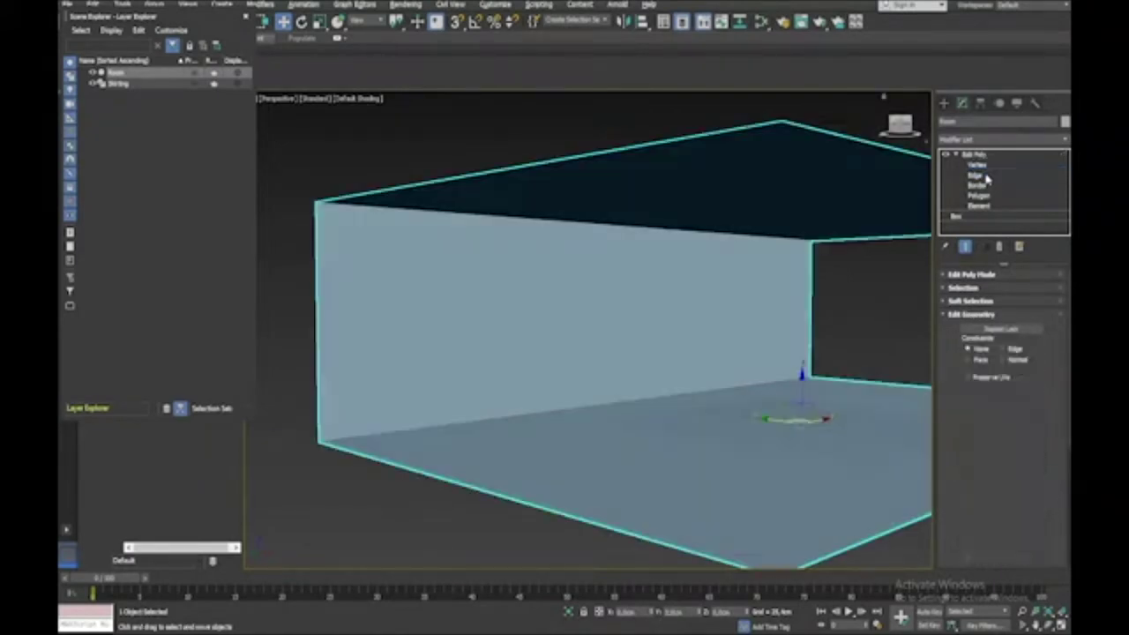
Step: Add a Sweep modifier to the Skirting spline
click(134, 84)
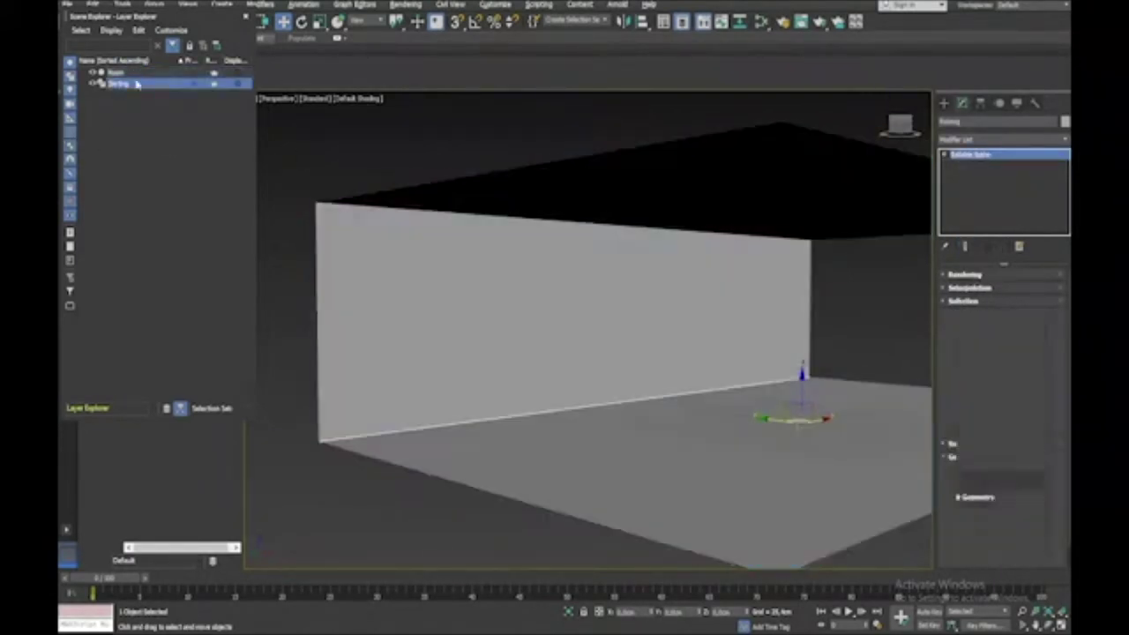
click(998, 141)
scroll(998, 144, down, 15)
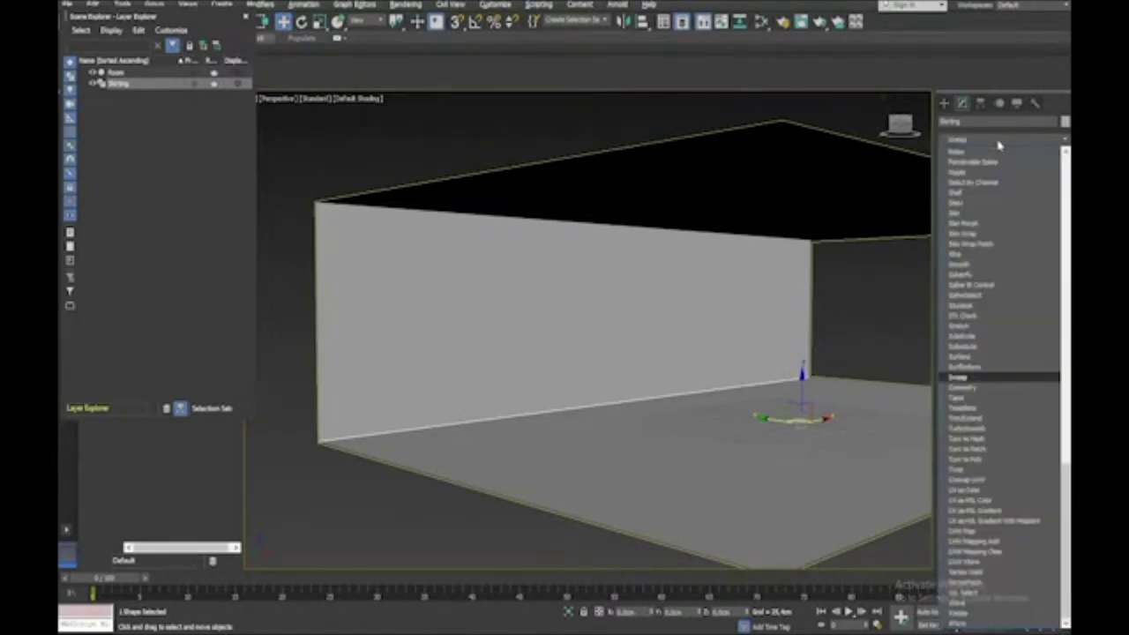
click(997, 379)
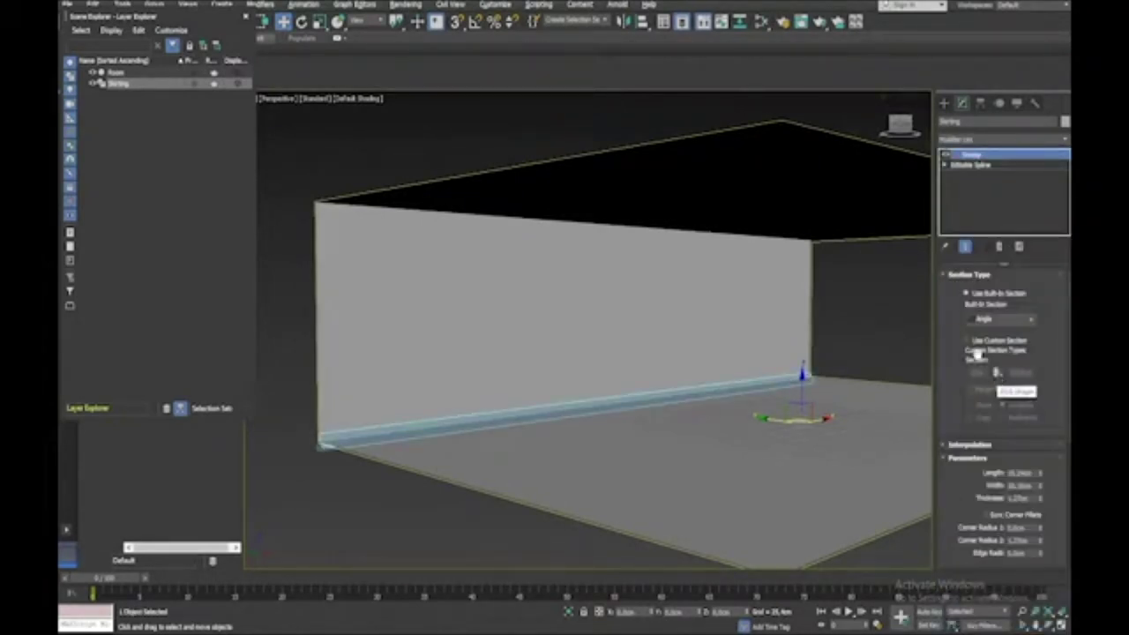
Step: Try the Channel built-in section on the skirting sweep and return to the Angle section
click(1032, 319)
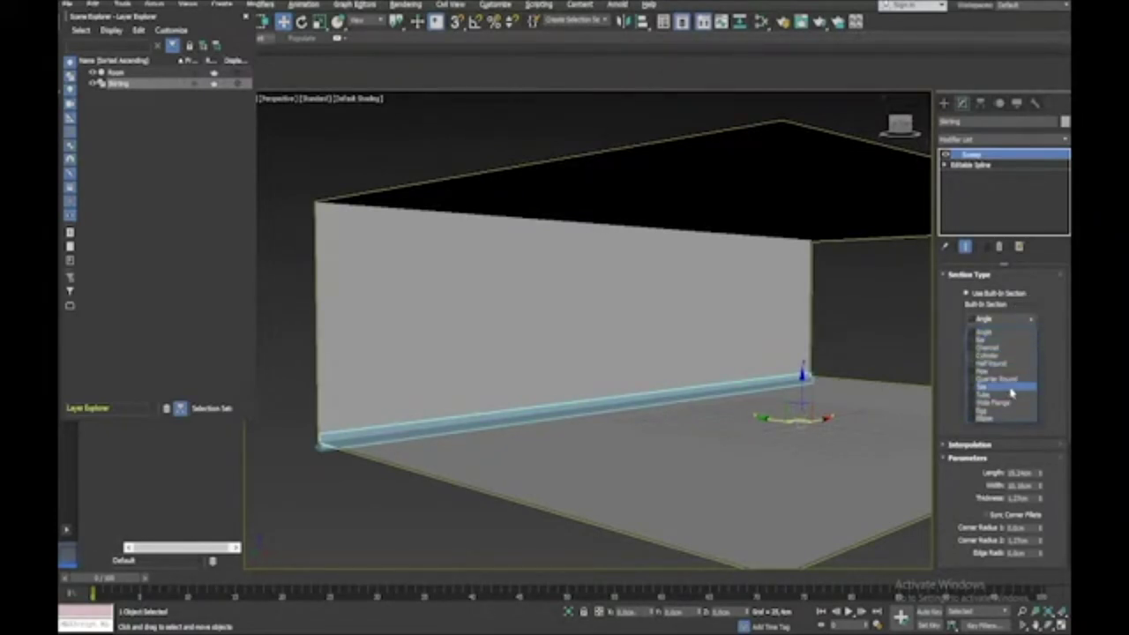
click(986, 350)
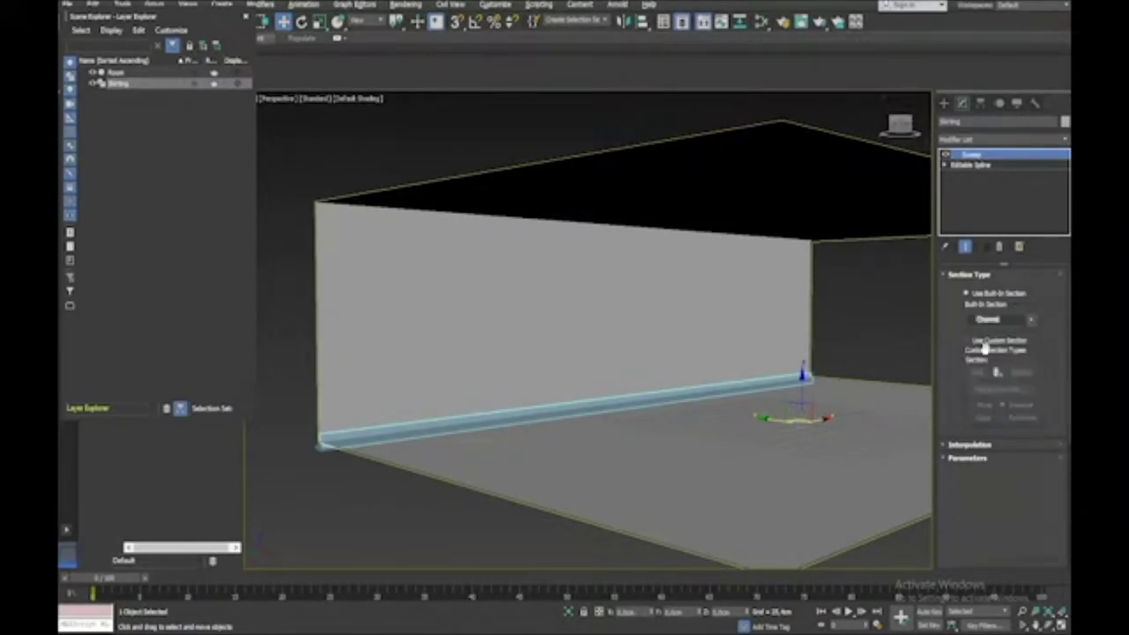
click(1031, 323)
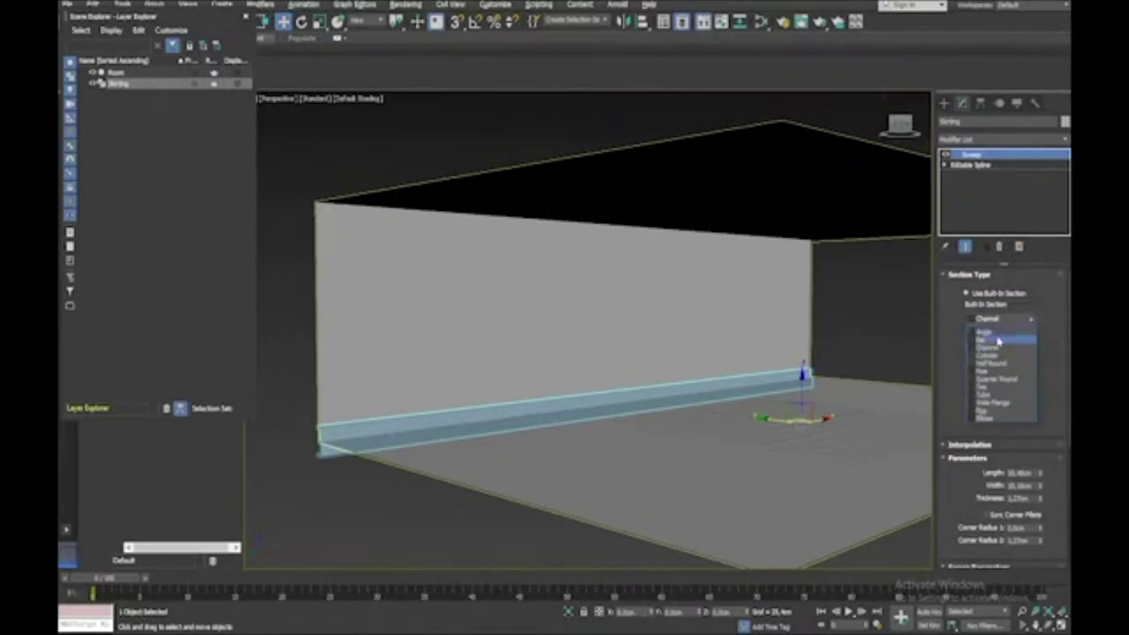
click(994, 332)
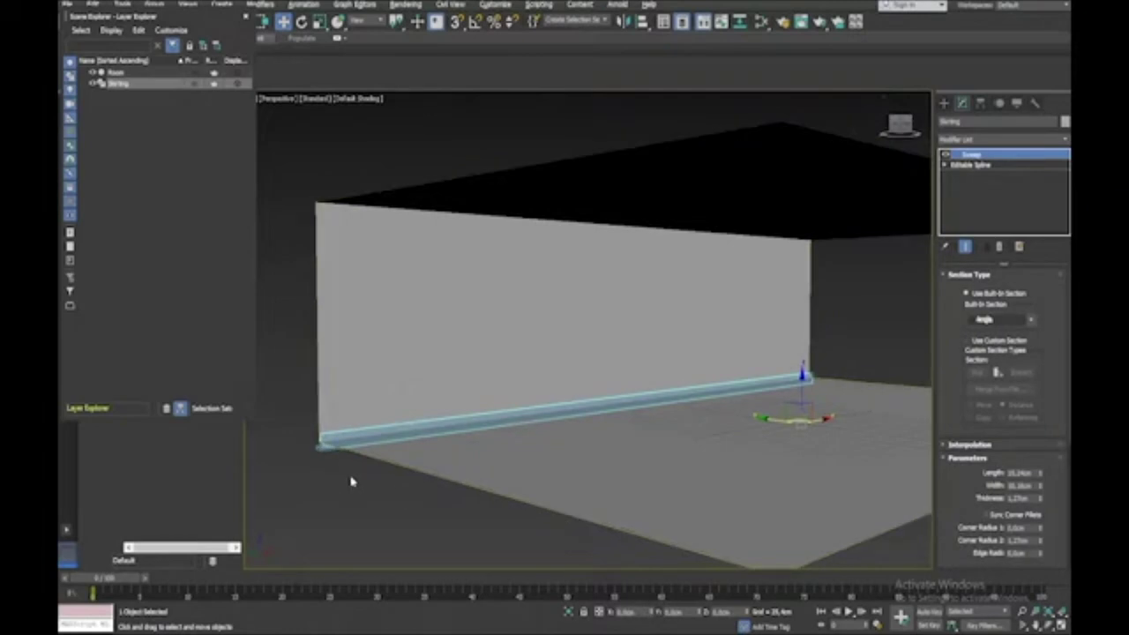
Step: Mirror the skirting's Angle section on the XY plane in the sweep parameters
scroll(350, 481, up, 5)
scroll(350, 480, down, 5)
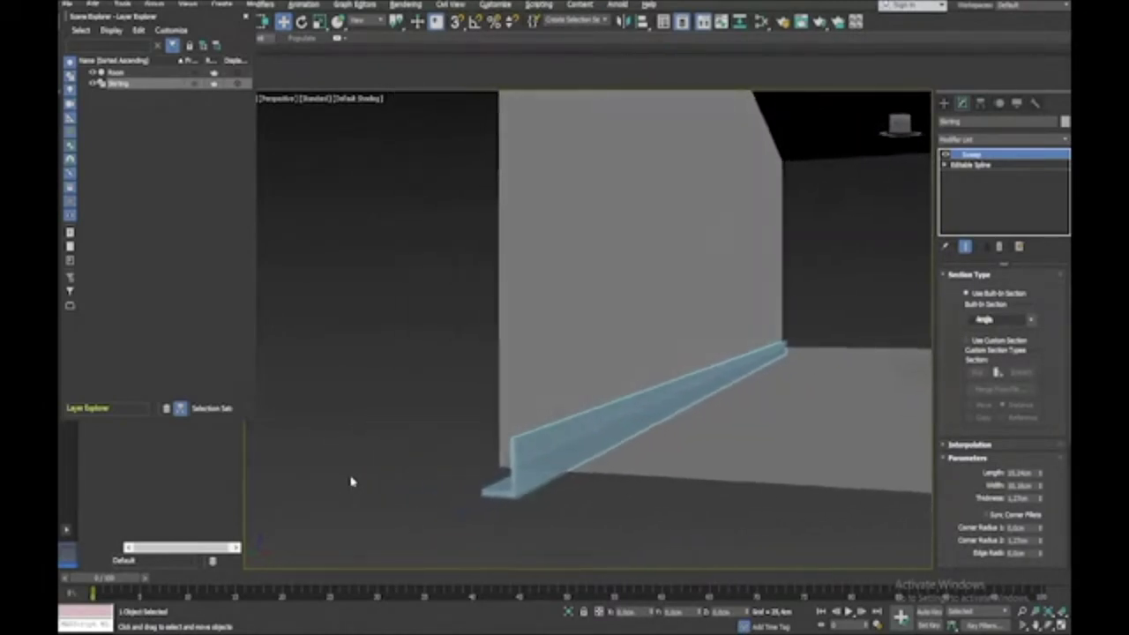
key(alt+x)
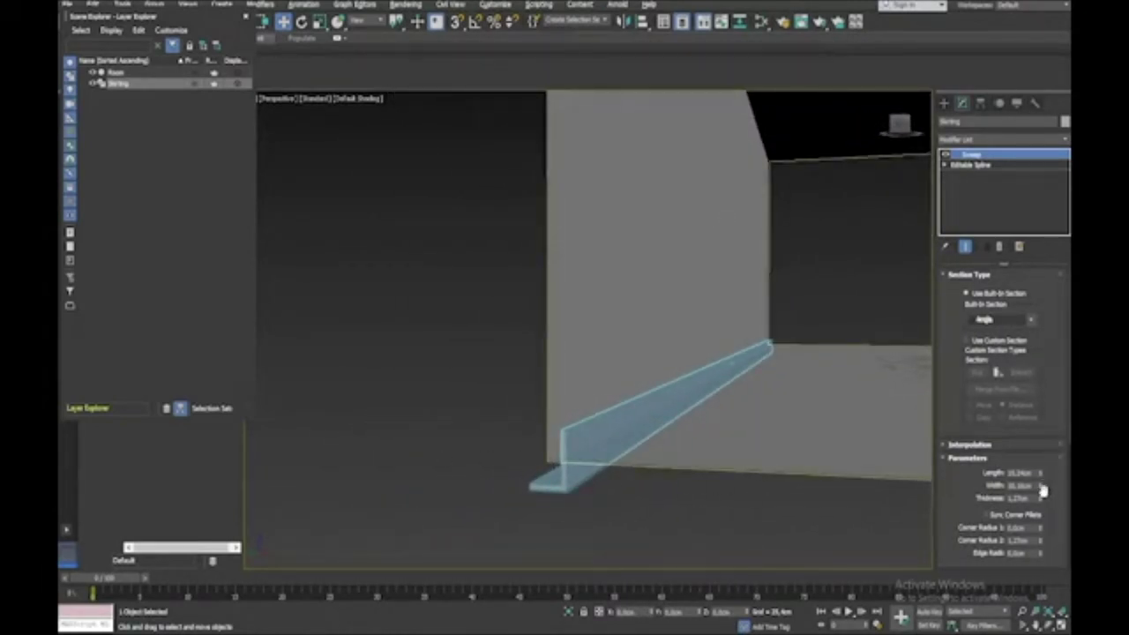
scroll(970, 495, down, 3)
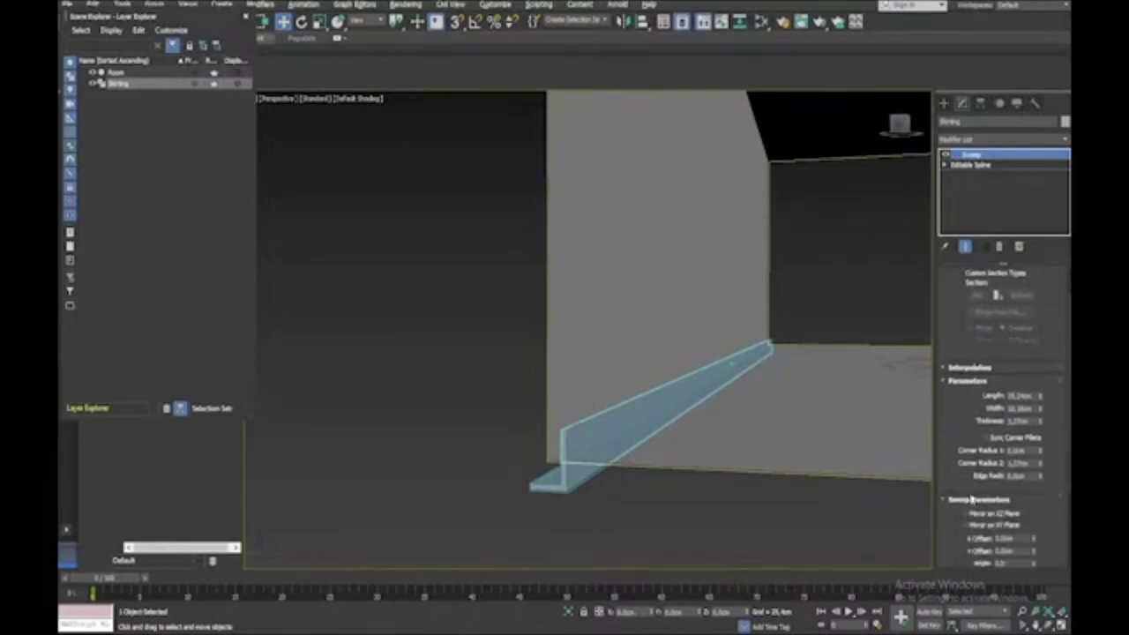
scroll(973, 499, down, 3)
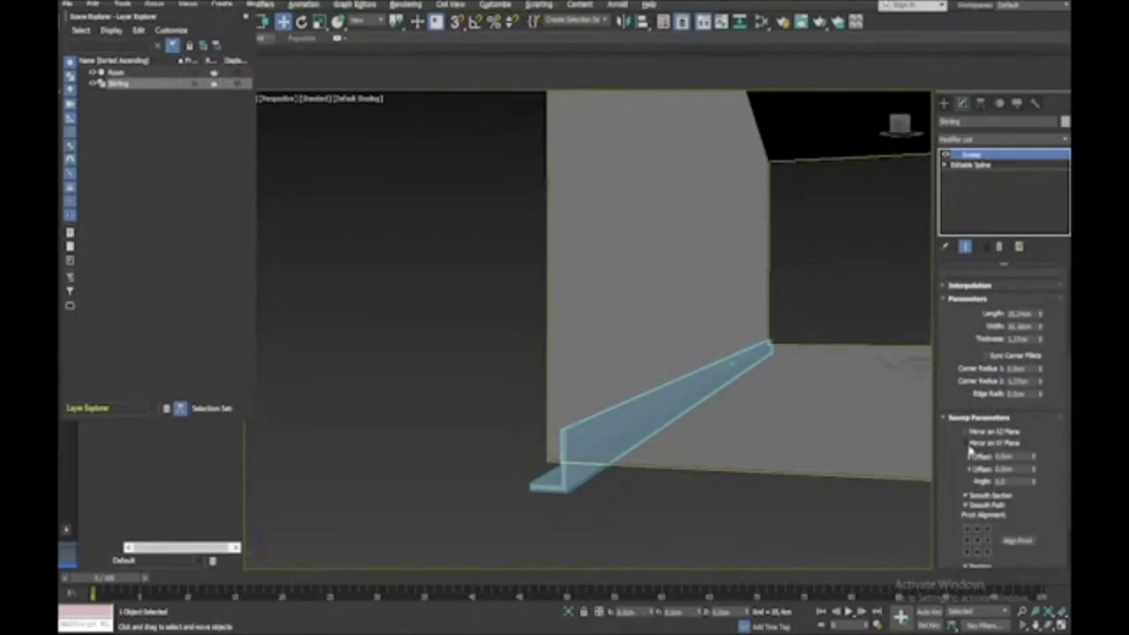
click(967, 444)
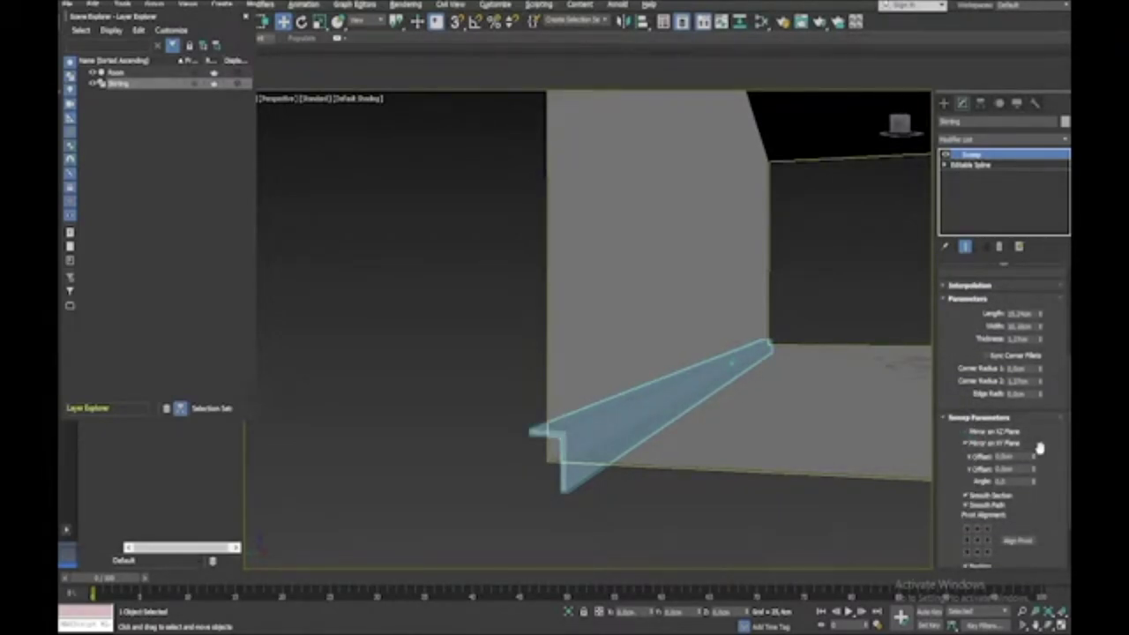
Step: Set the skirting section's thickness to 0.1 cm, length to 10 cm and width to 2 cm
double_click(1020, 337)
text(1)
key(Return)
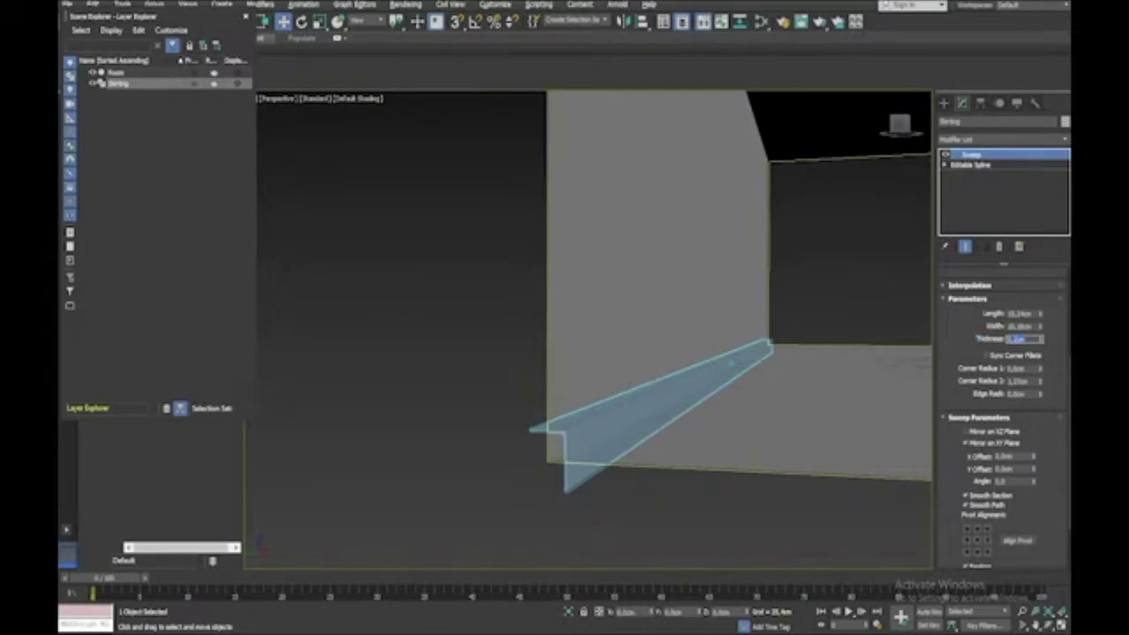
drag(1041, 315, 1040, 324)
double_click(1020, 315)
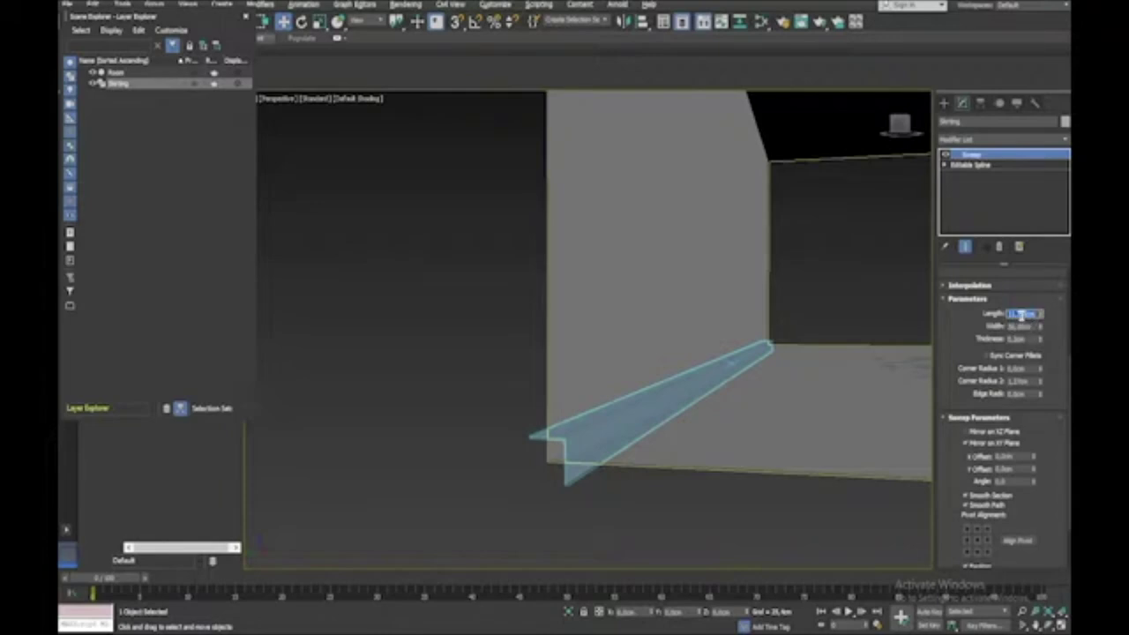
key(BackSpace)
text(5)
key(Tab)
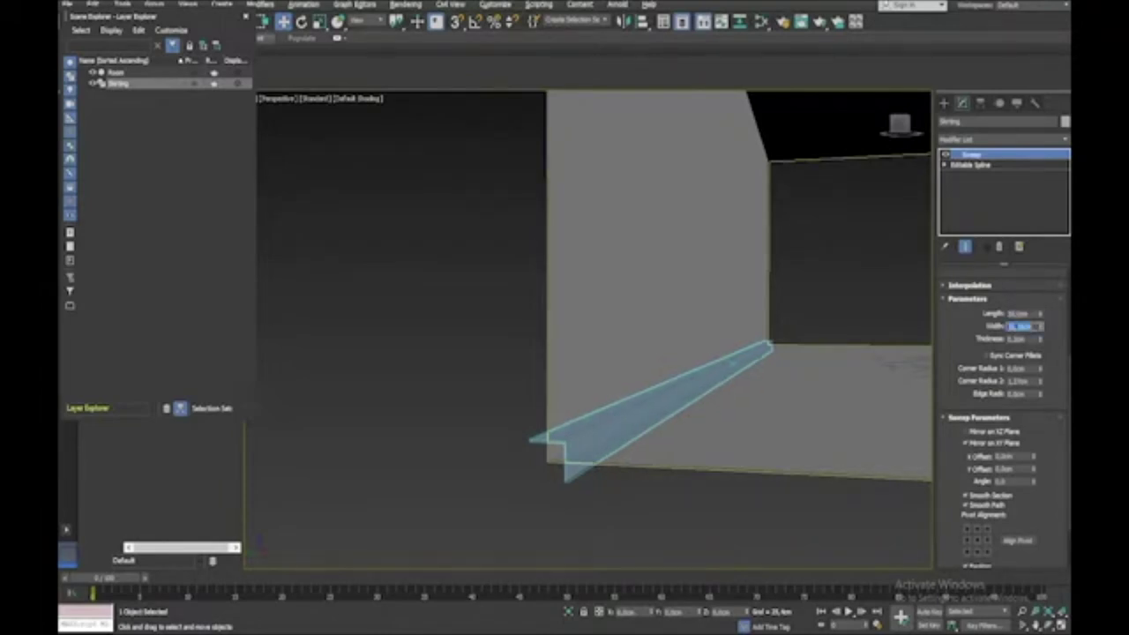
text(5)
key(Tab)
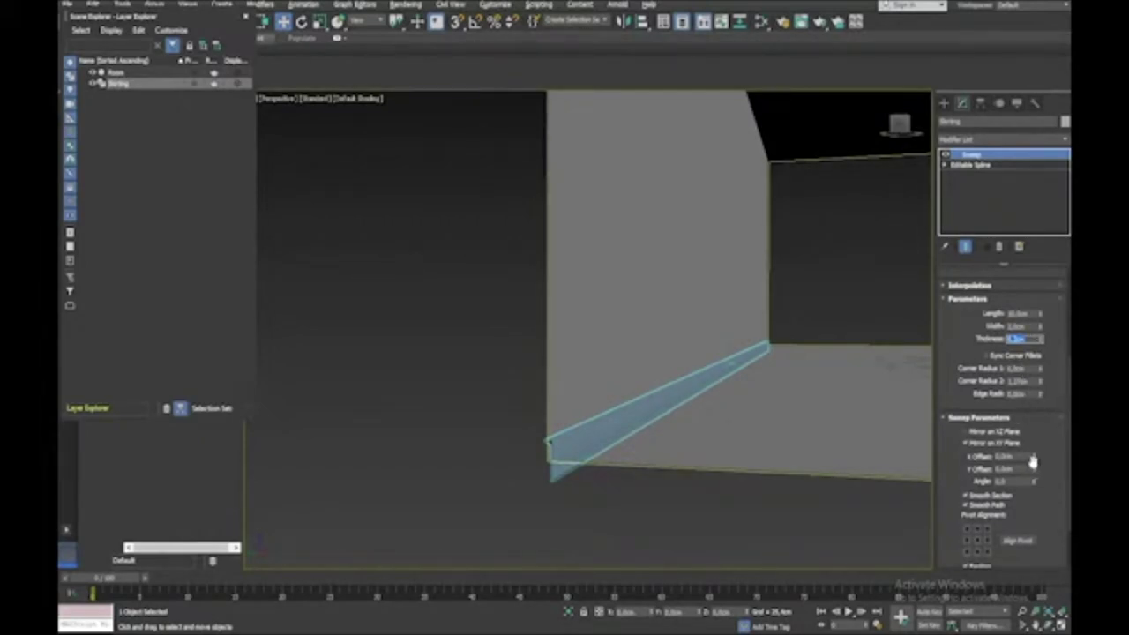
Step: Adjust the sweep's X and Y offsets so the skirting sits on the floor against the back wall, and deselect it
drag(1033, 458, 1038, 355)
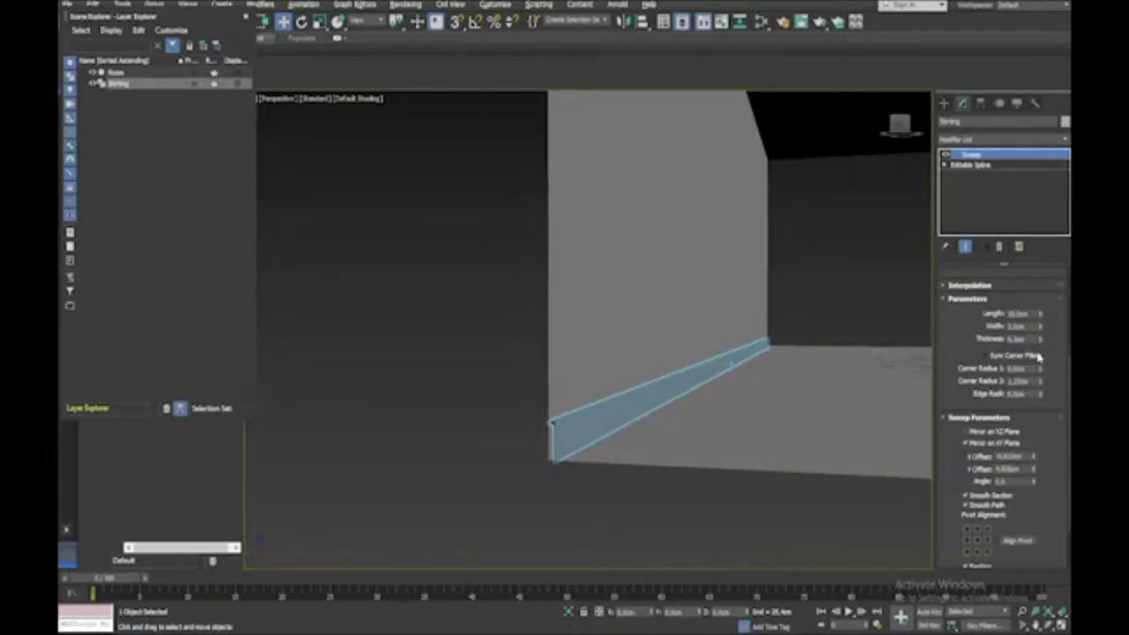
click(876, 315)
scroll(877, 316, up, 3)
scroll(878, 316, down, 4)
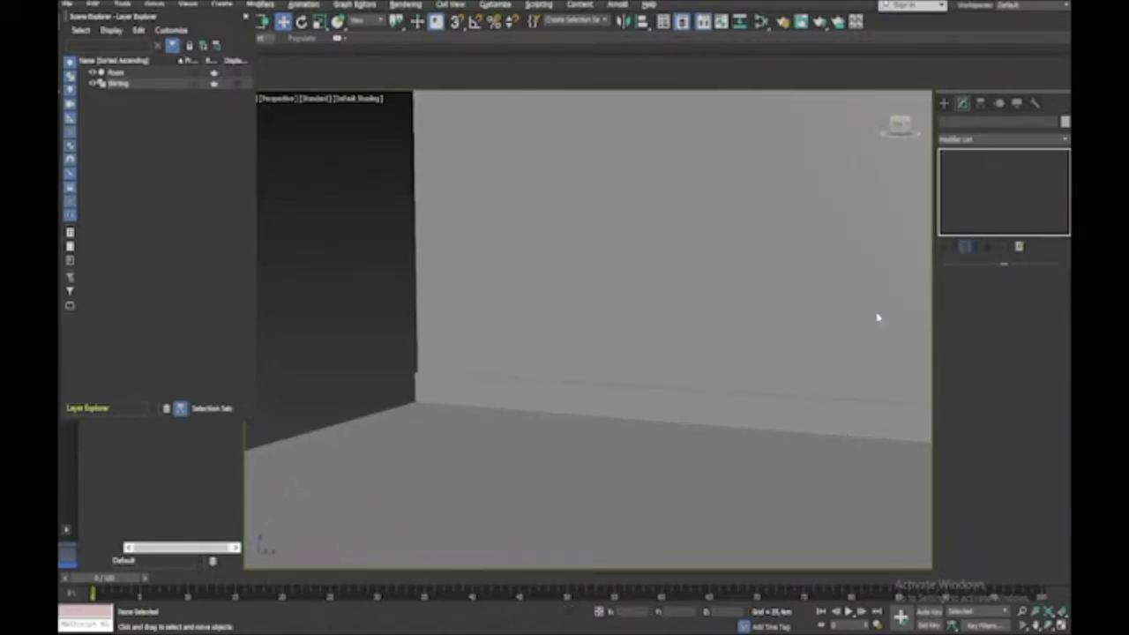
Step: Create a linear shape named Cornice from the room's upper back-wall edge
key(F4)
alt+middle_drag(877, 316, 864, 330)
click(883, 306)
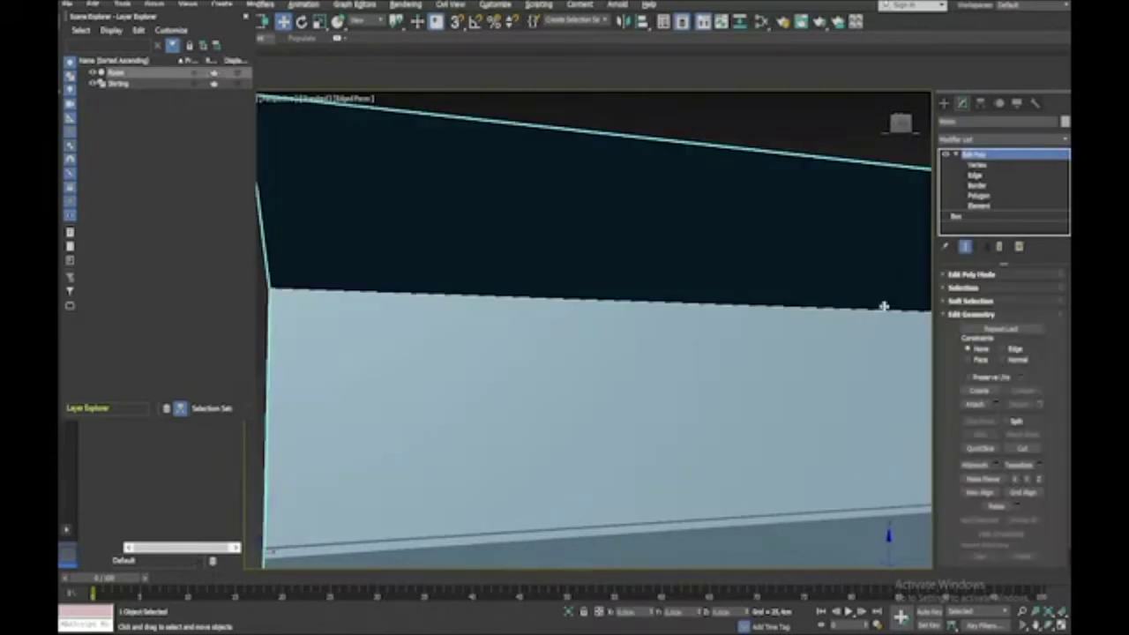
click(975, 174)
click(811, 307)
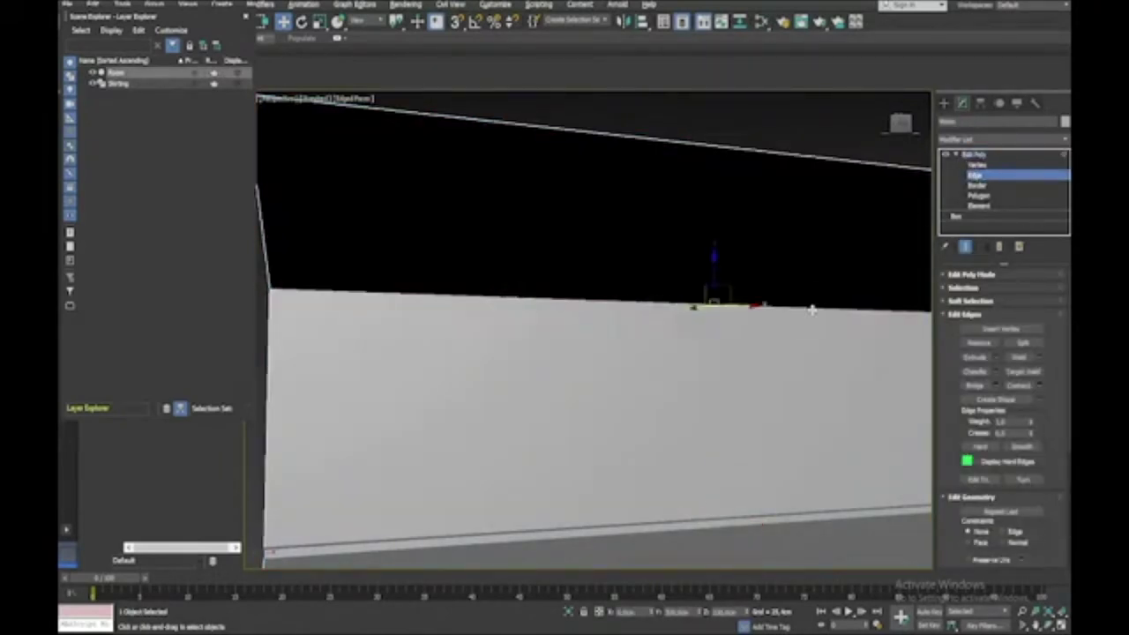
click(1028, 400)
key(BackSpace)
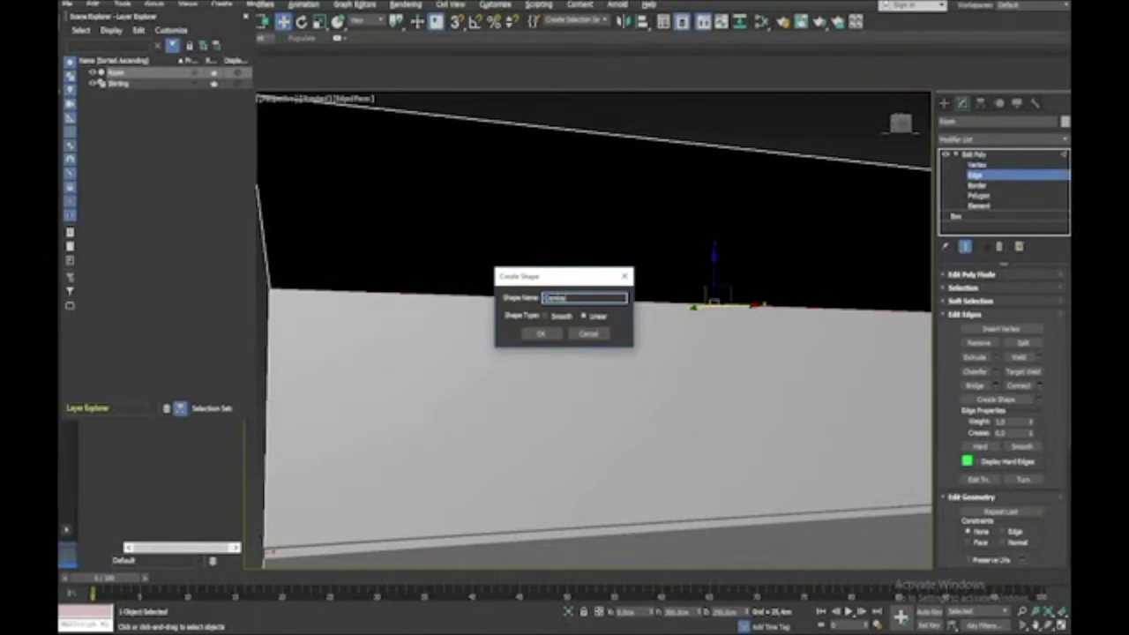
text(Cornice)
key(Return)
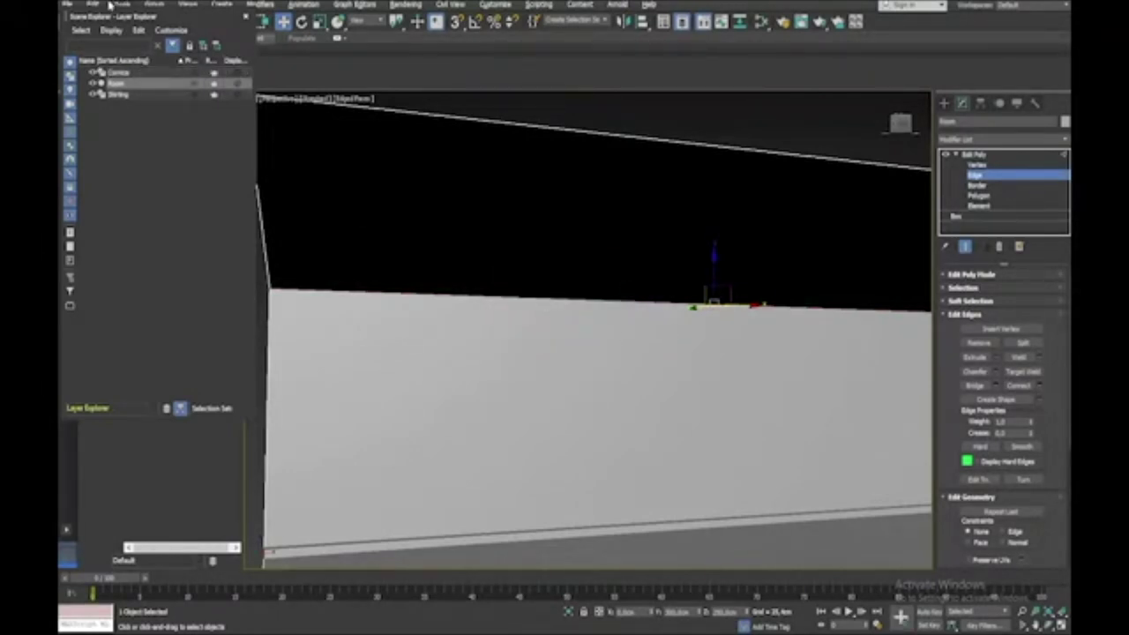
Step: Apply a Sweep modifier to the Cornice shape
click(123, 72)
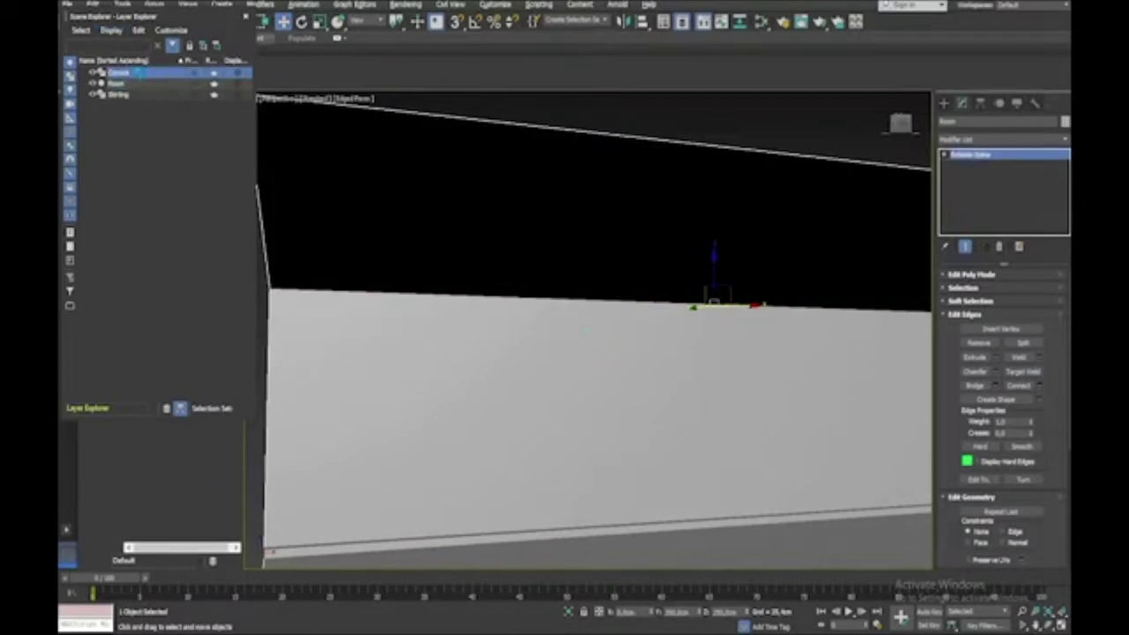
click(1022, 141)
scroll(1020, 139, down, 10)
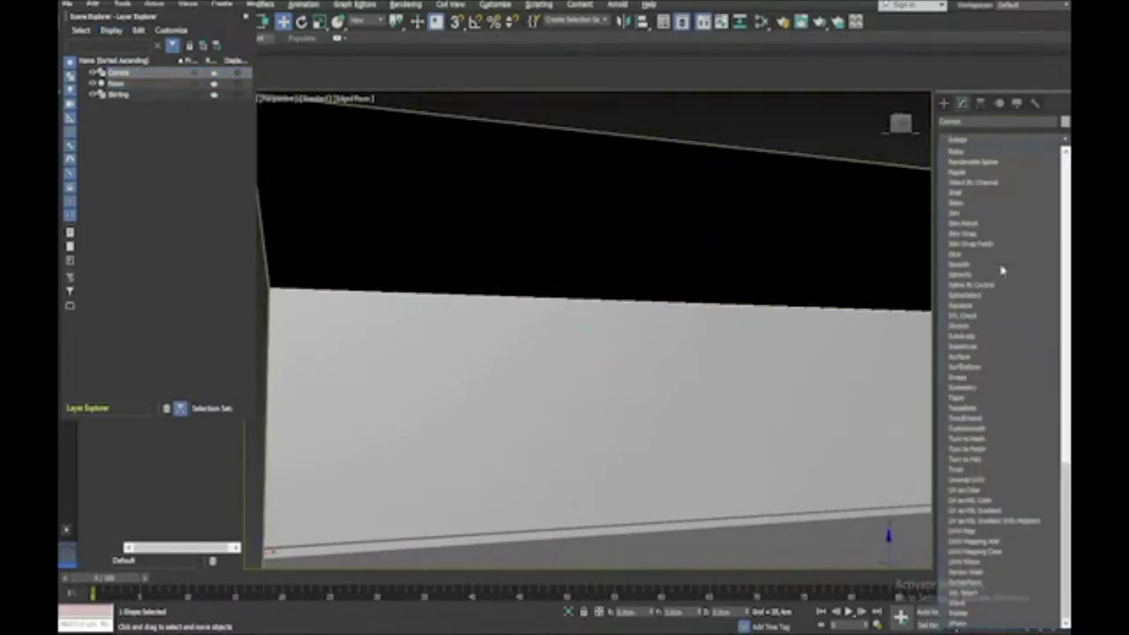
click(1000, 377)
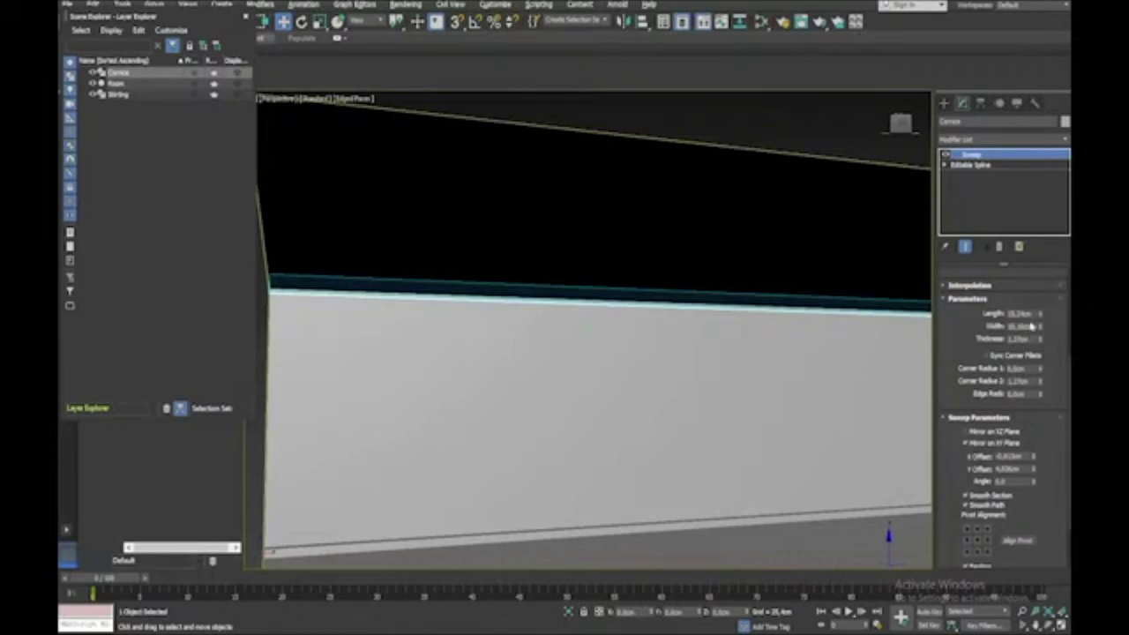
Step: Keep the cornice's Angle section, mirror it on the XZ plane and turn off its mirroring on the XY plane
scroll(1009, 305, up, 3)
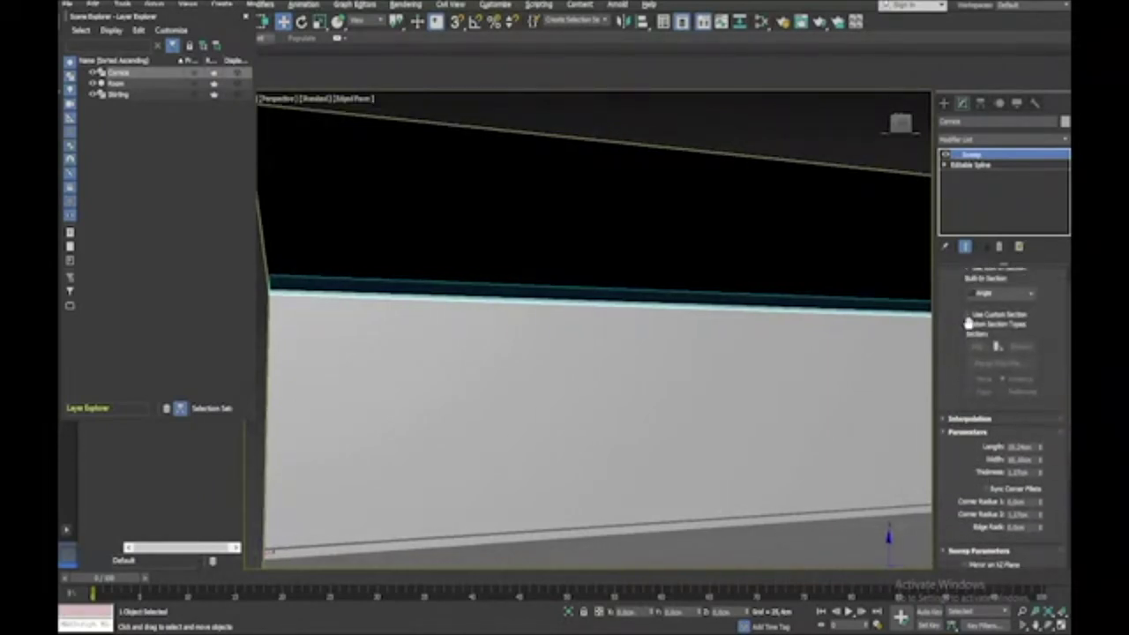
click(1033, 303)
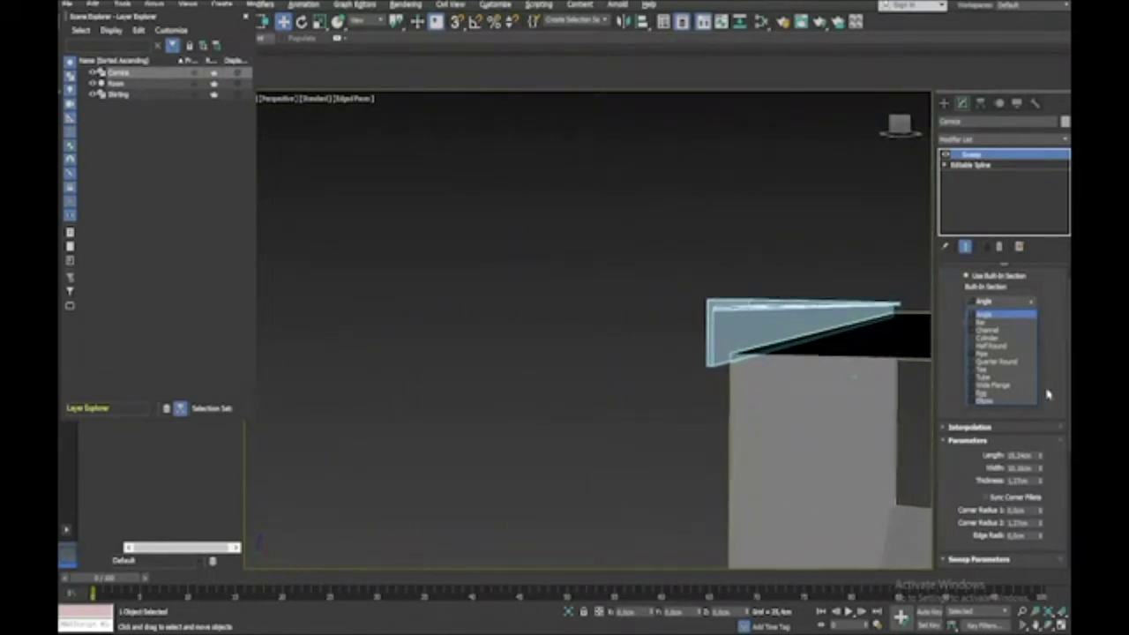
scroll(962, 476, down, 4)
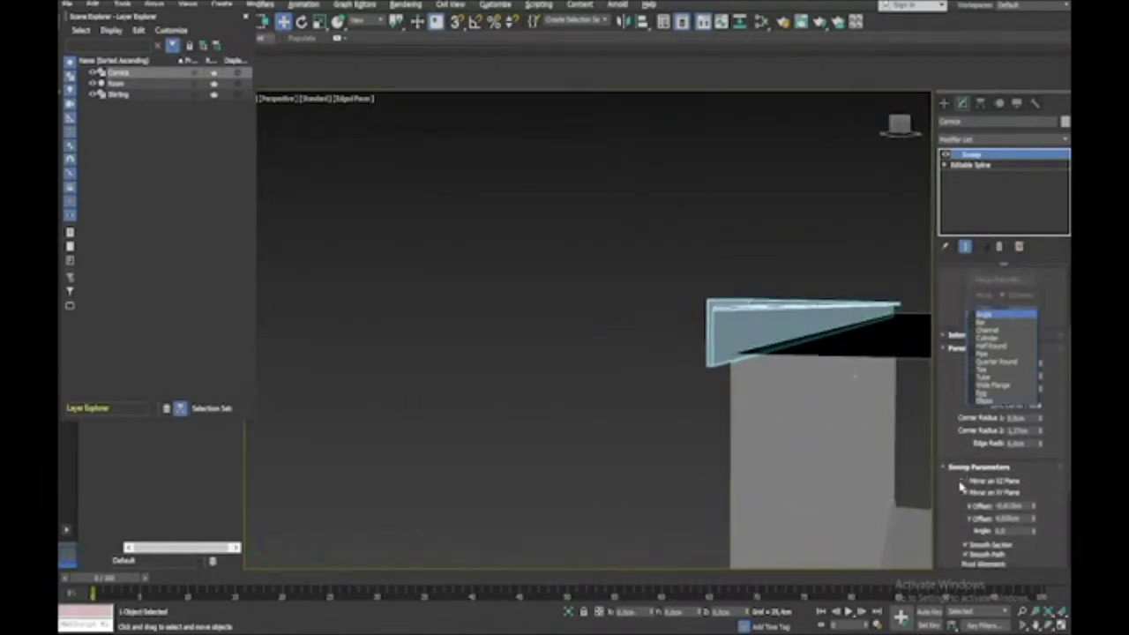
click(966, 495)
click(966, 492)
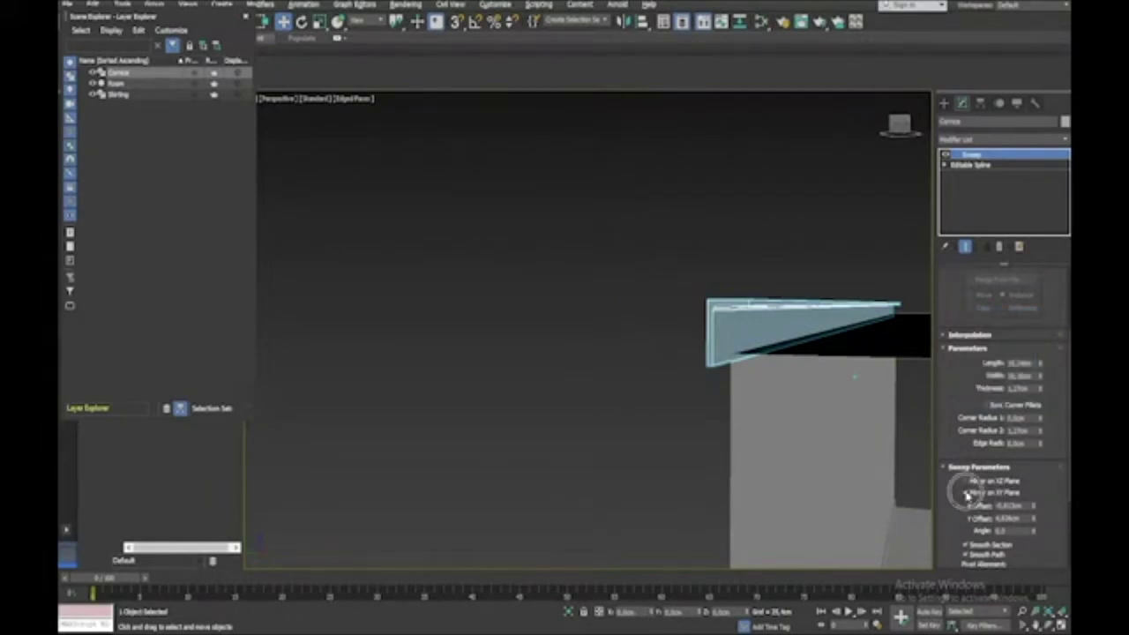
click(966, 494)
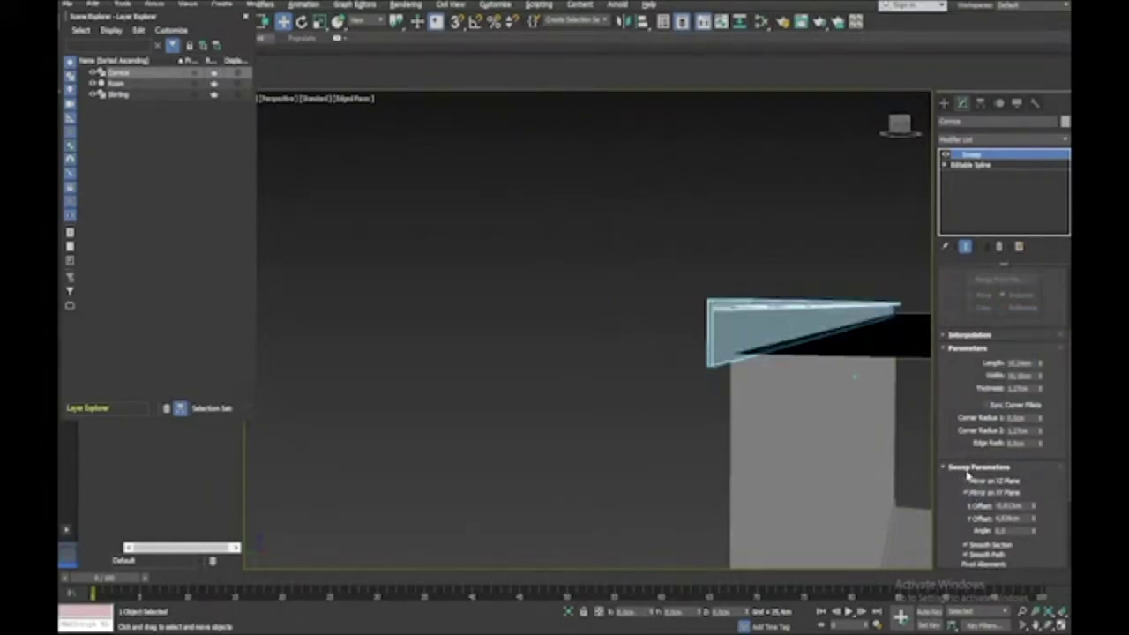
scroll(967, 476, up, 3)
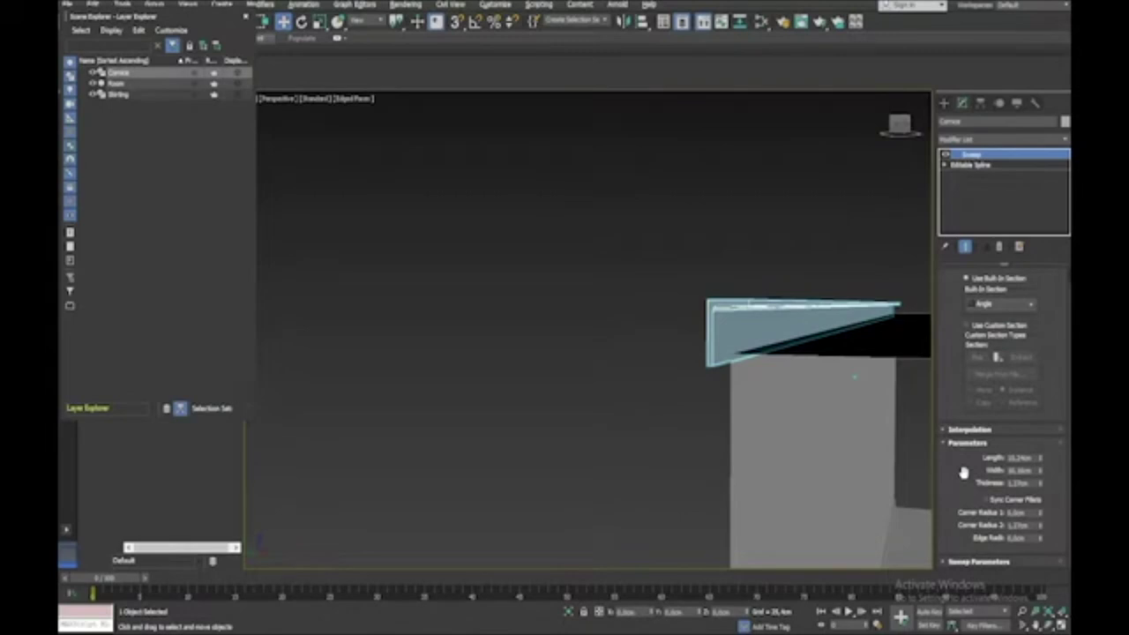
scroll(947, 555, down, 6)
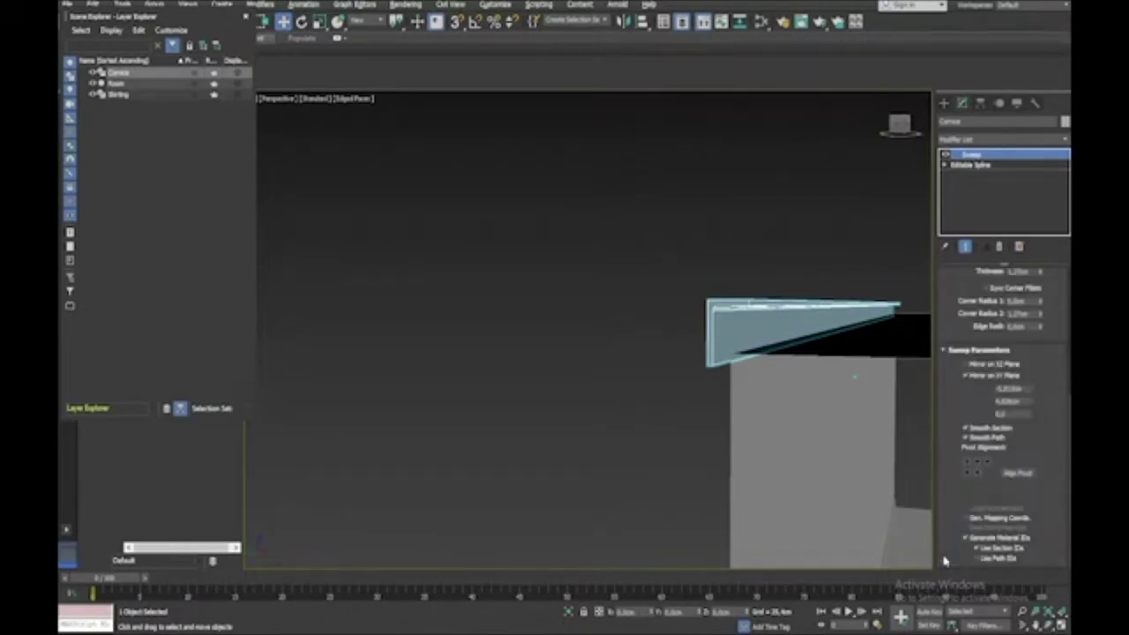
click(964, 364)
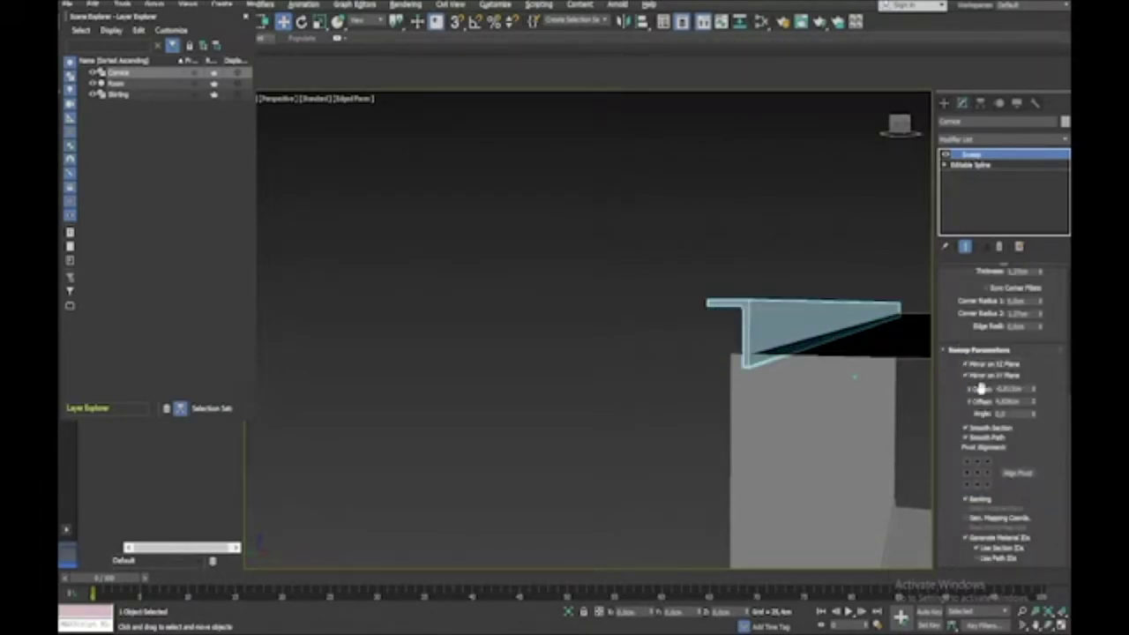
click(966, 377)
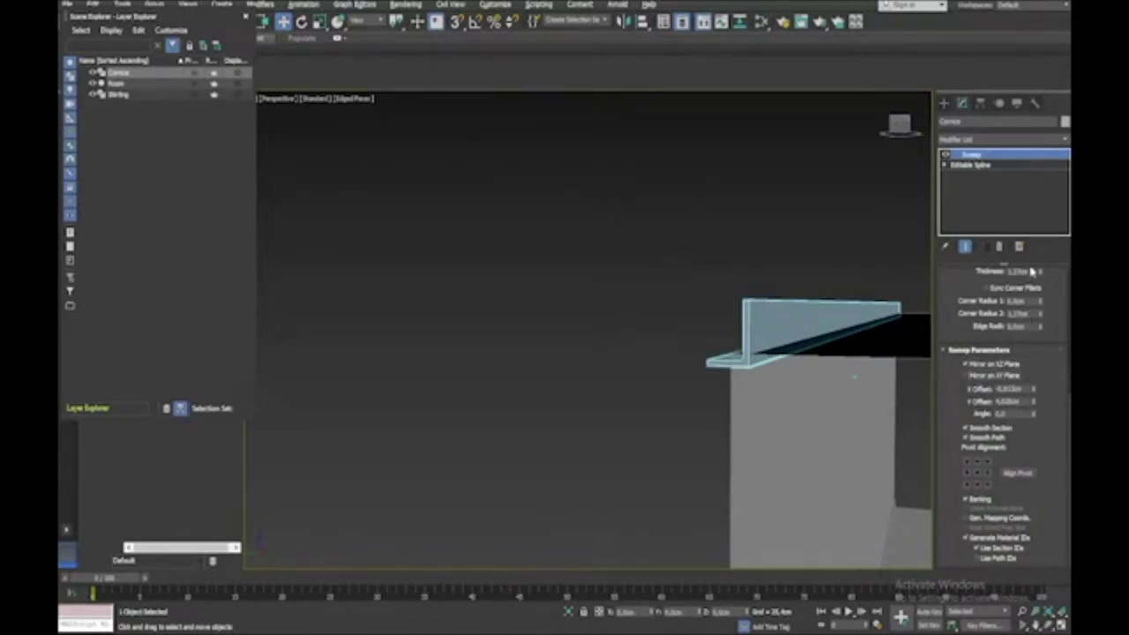
Step: Reduce the cornice section's thickness, increase its length to about 25 cm and set its width to 5 cm
drag(1032, 270, 1008, 270)
key(Return)
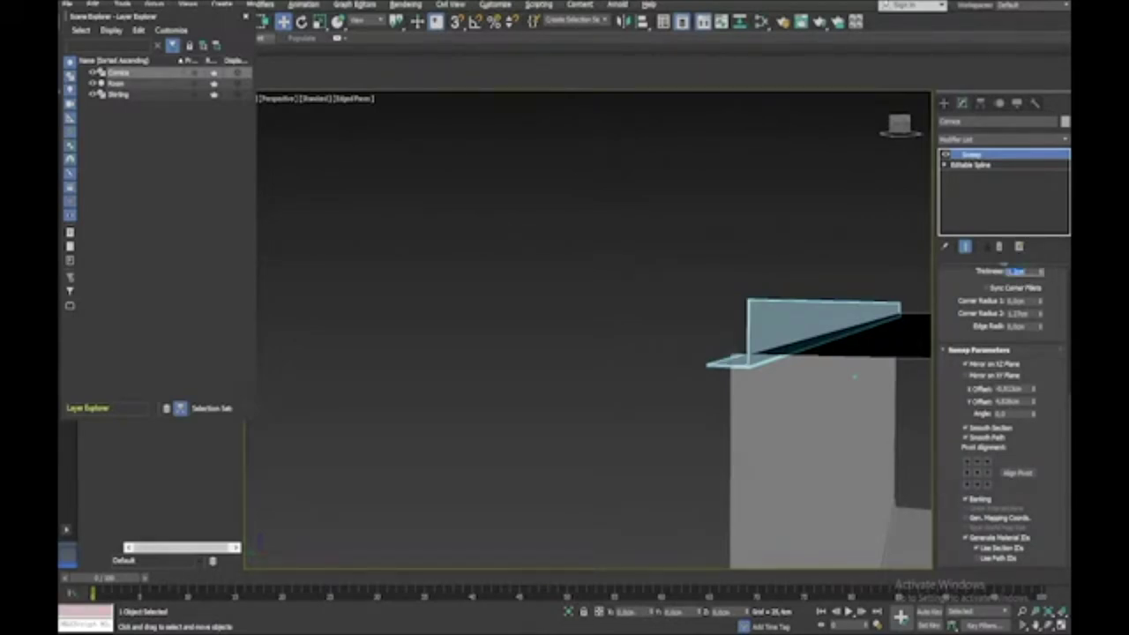
scroll(1055, 303, up, 3)
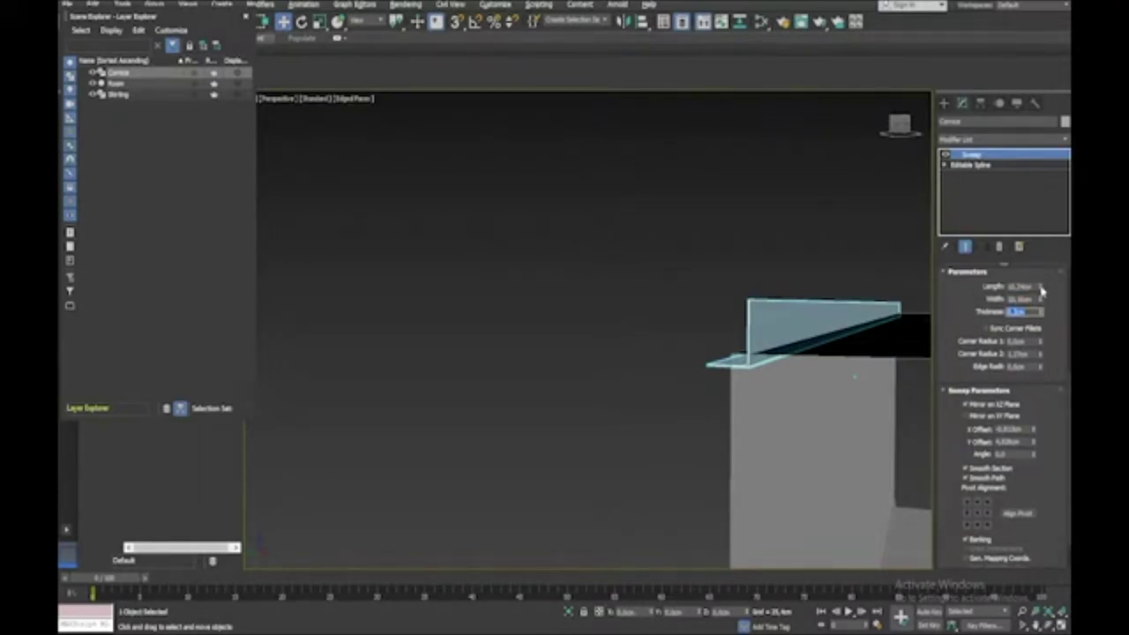
drag(1042, 291, 1043, 253)
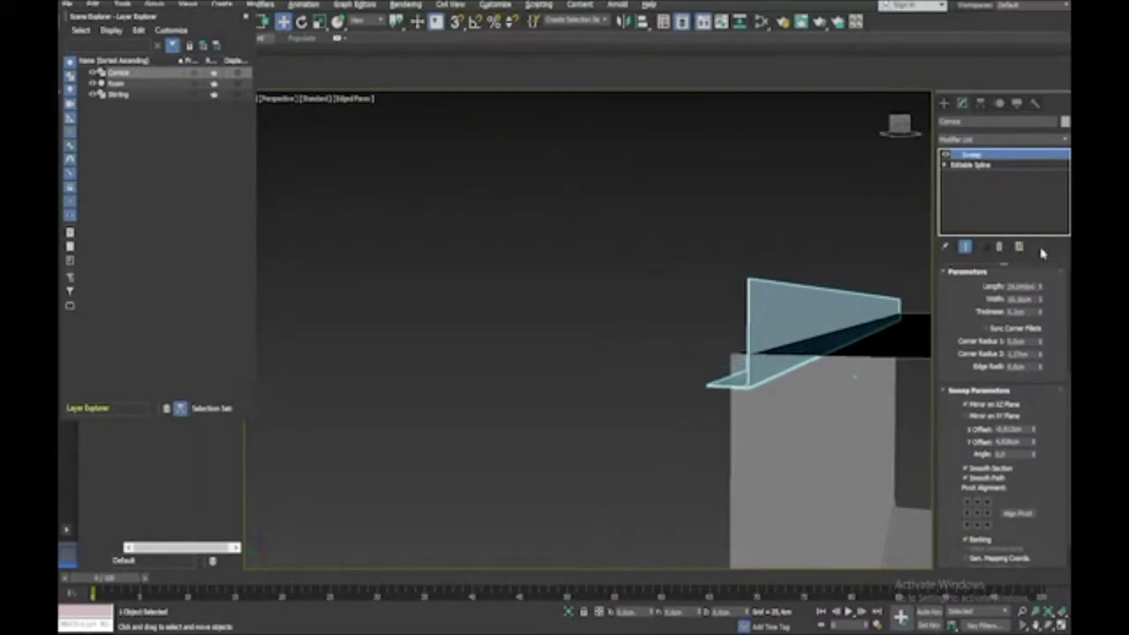
double_click(1023, 300)
text(5)
key(Return)
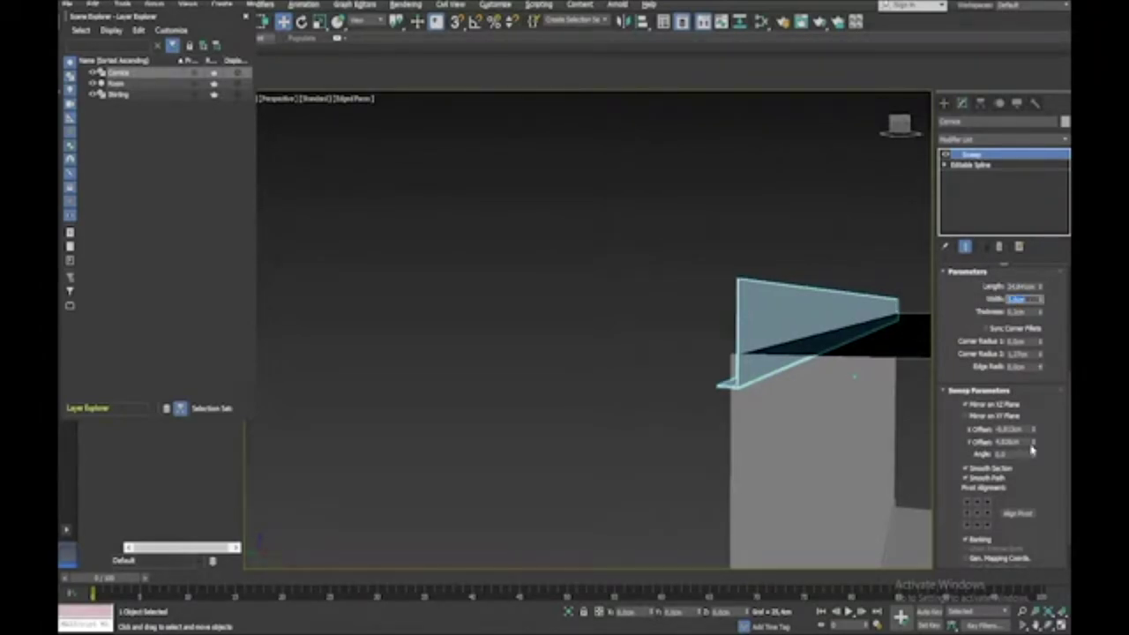
Step: Lower the cornice's Y offset to about -11 cm, raise its X offset to meet the back wall, and deselect it
drag(1034, 445, 1033, 470)
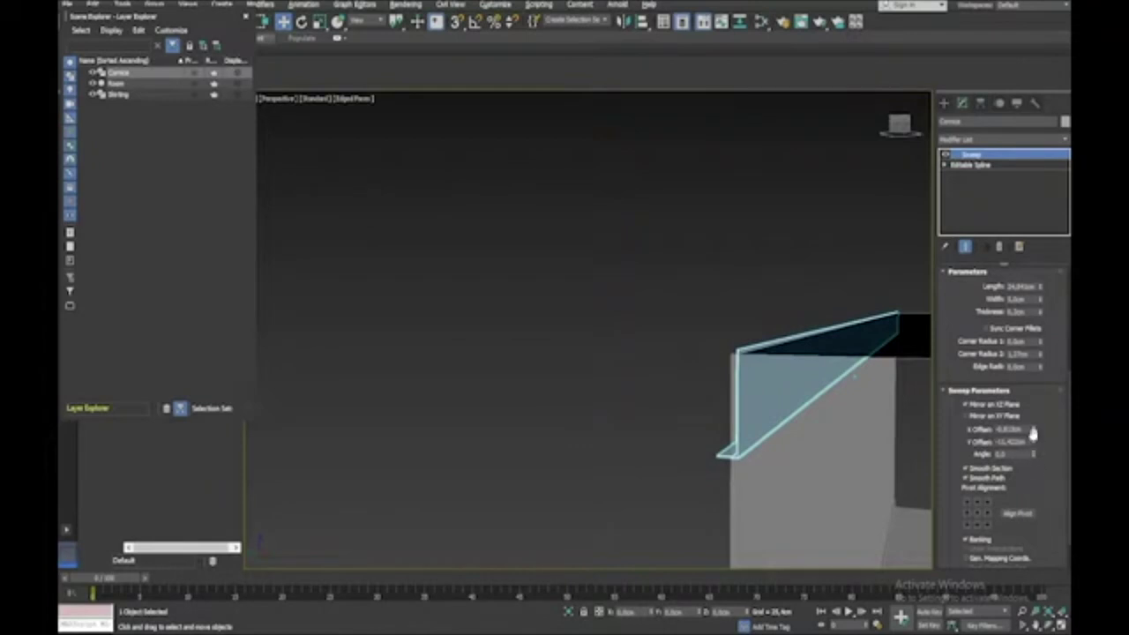
drag(1035, 430, 1043, 375)
click(836, 257)
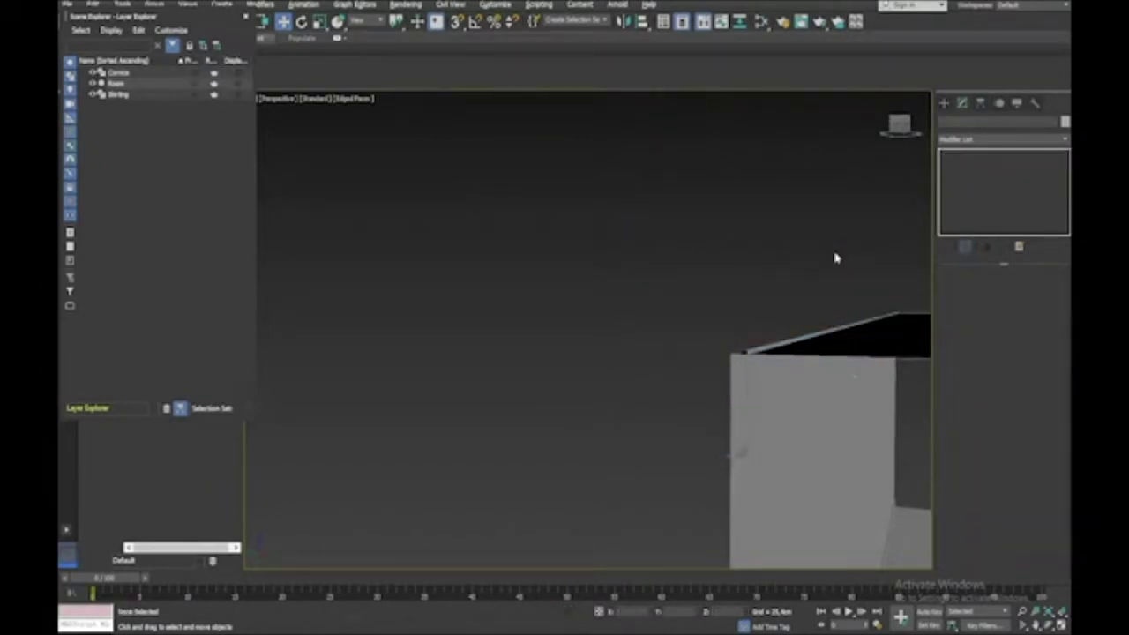
alt+middle_drag(836, 258, 836, 257)
Step: Select the two vertical edges at the ends of the room's back wall
click(808, 324)
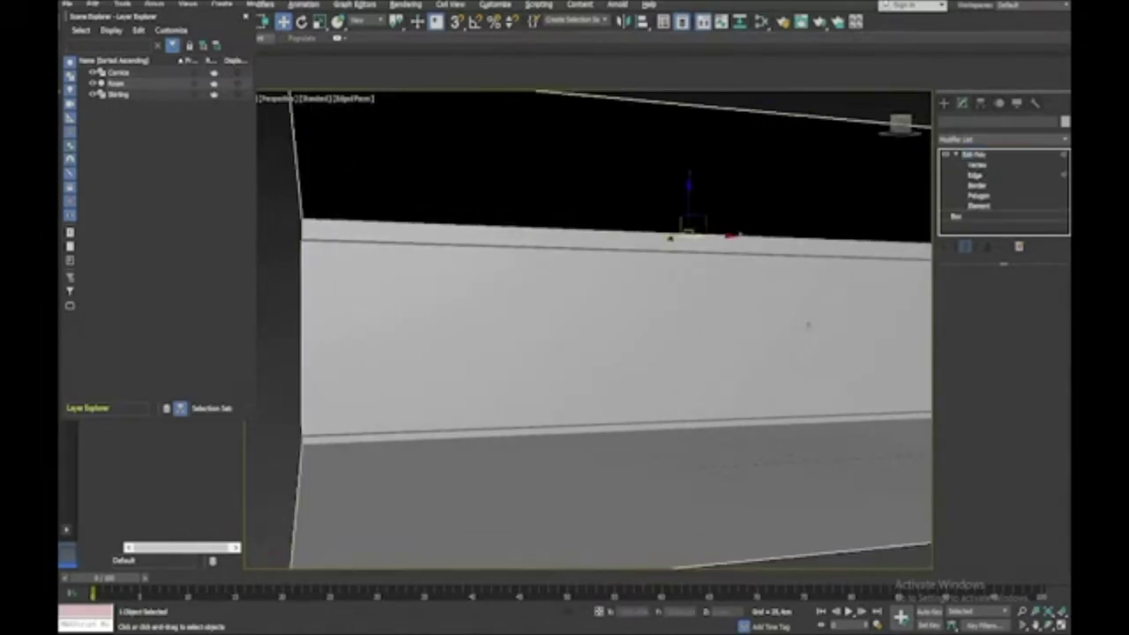
key(2)
alt+middle_drag(808, 324, 807, 324)
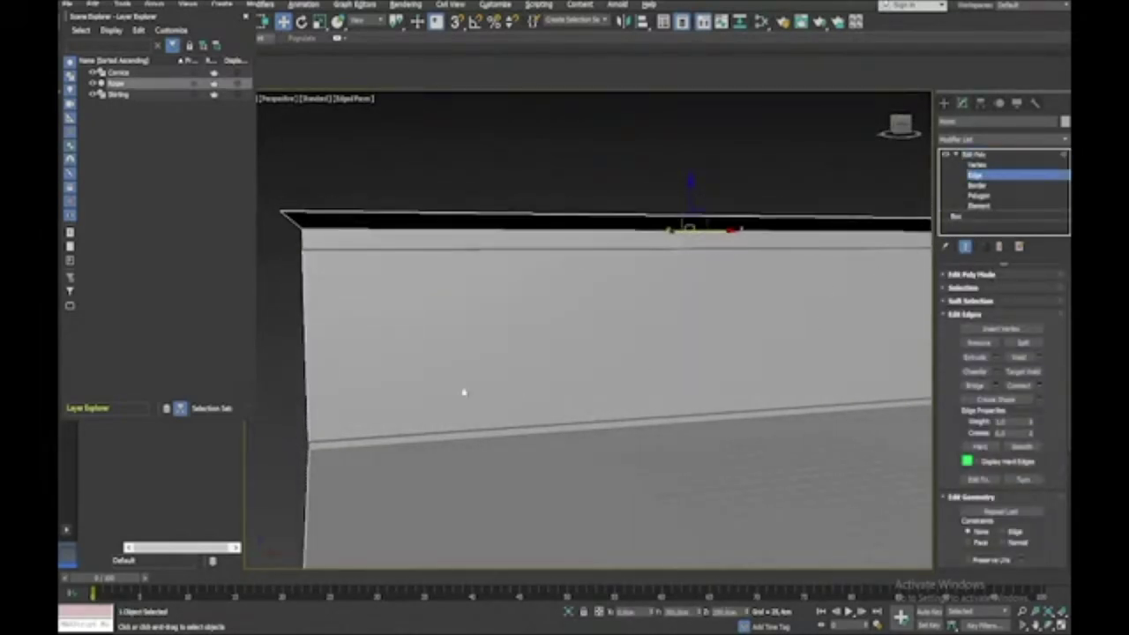
click(304, 373)
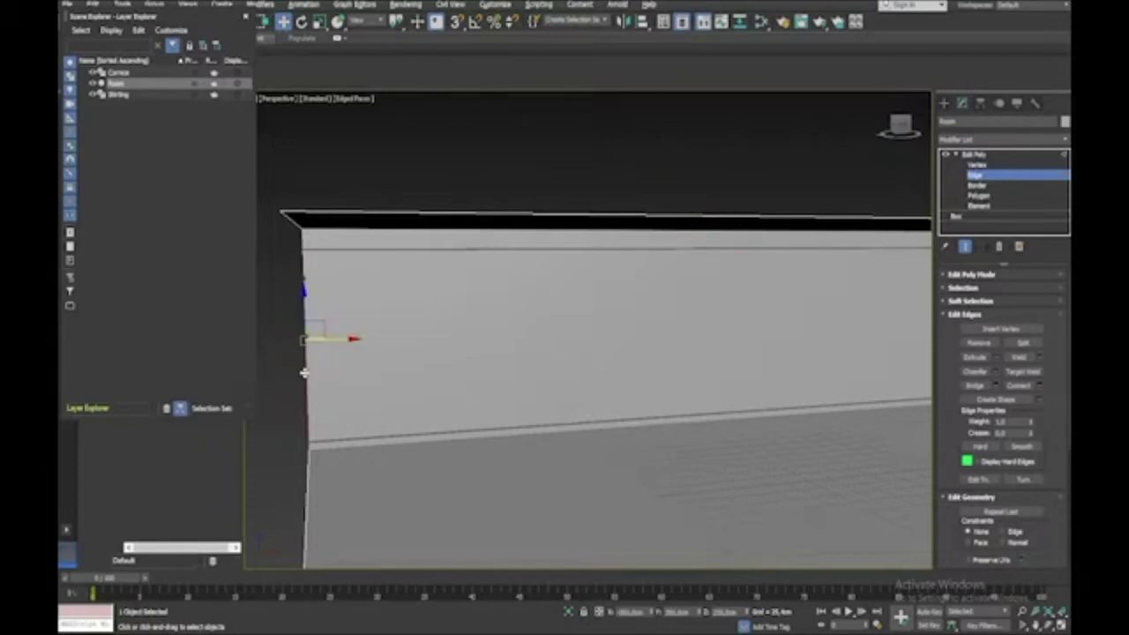
click(957, 287)
click(975, 378)
key(z)
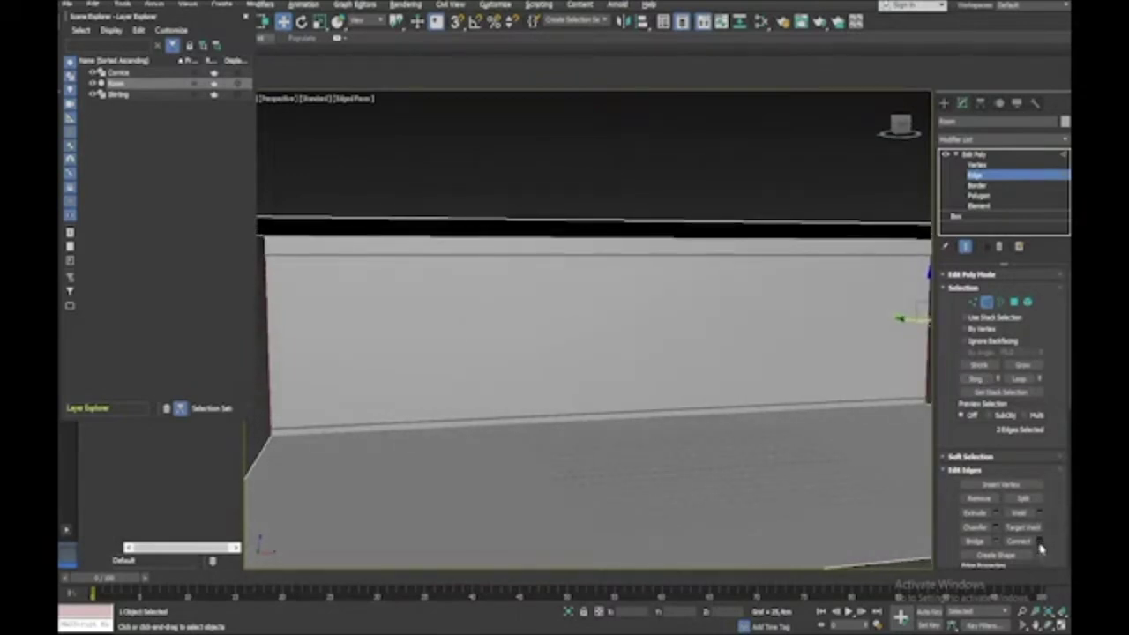
Step: Connect the vertical edges with two segments, pinched apart toward the cornice and skirting and slid slightly upward
click(1040, 541)
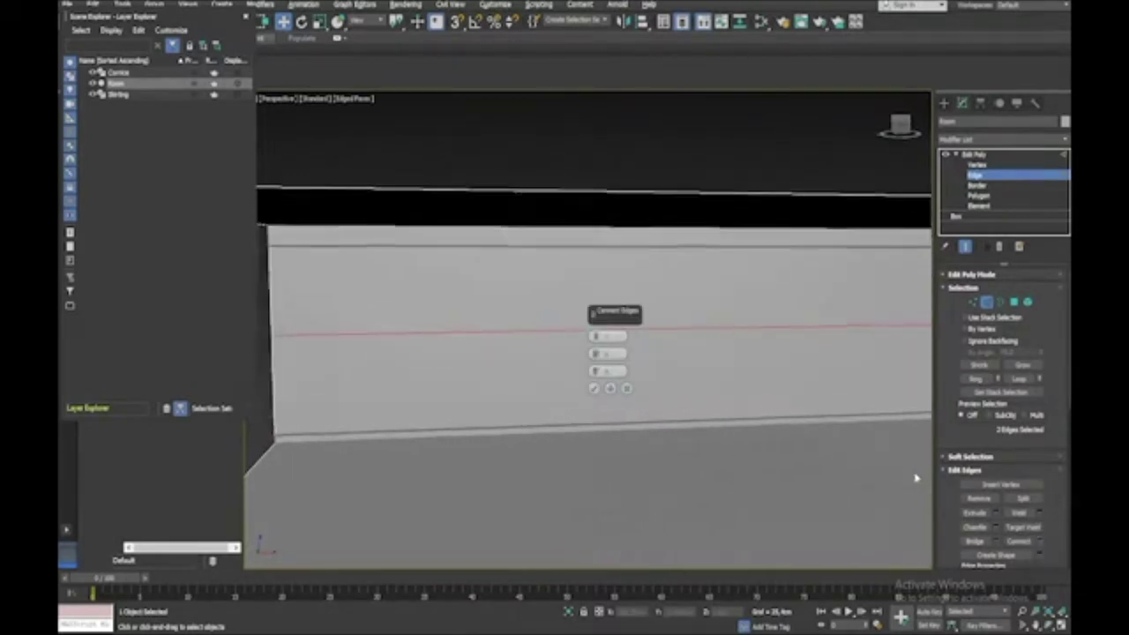
click(595, 335)
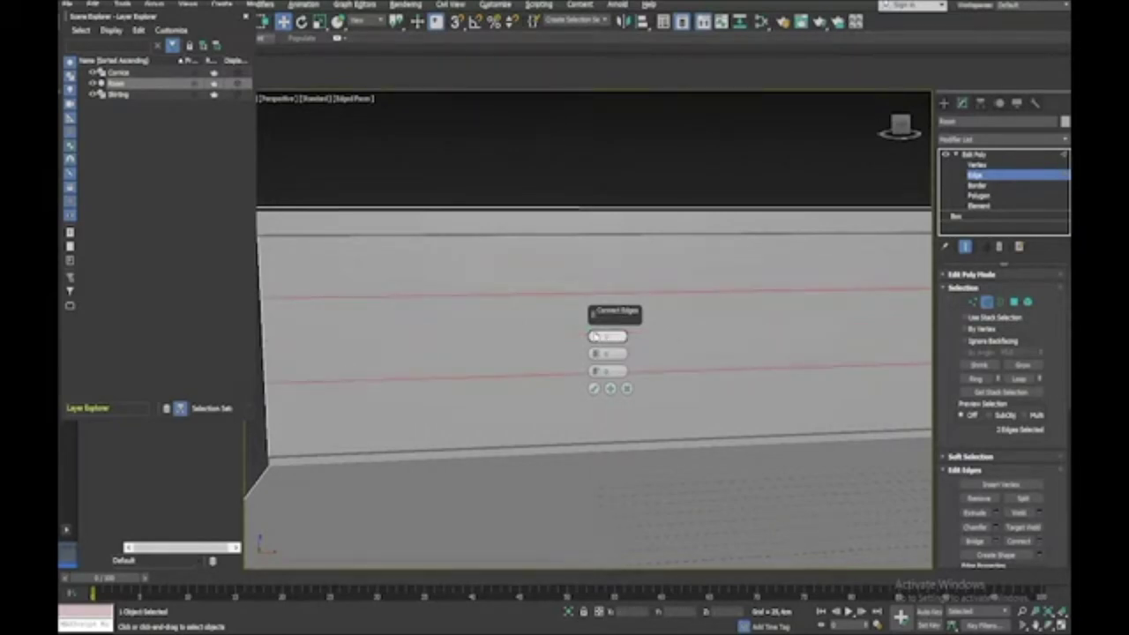
drag(596, 353, 615, 234)
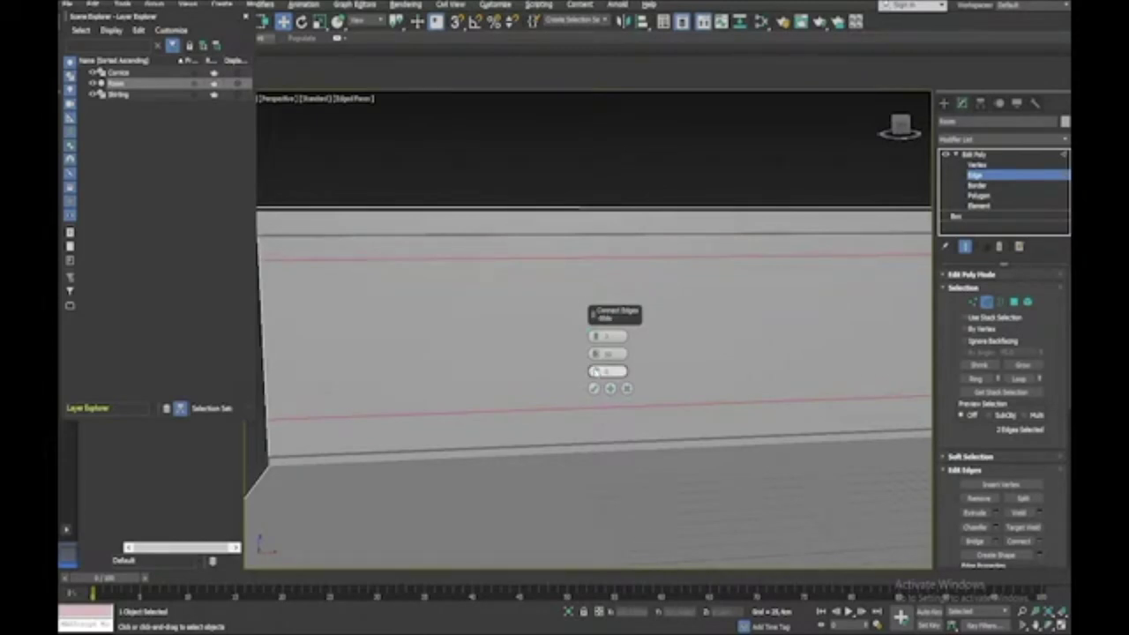
mouse_move(594, 371)
mouse_down()
mouse_move(591, 327)
mouse_move(596, 356)
mouse_up()
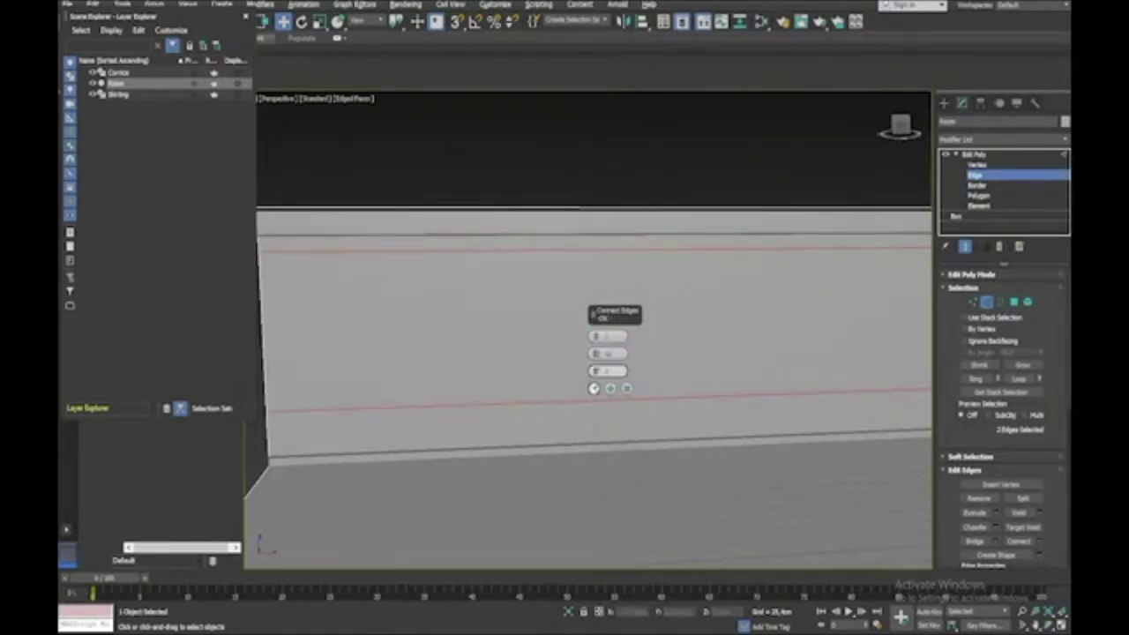
click(593, 388)
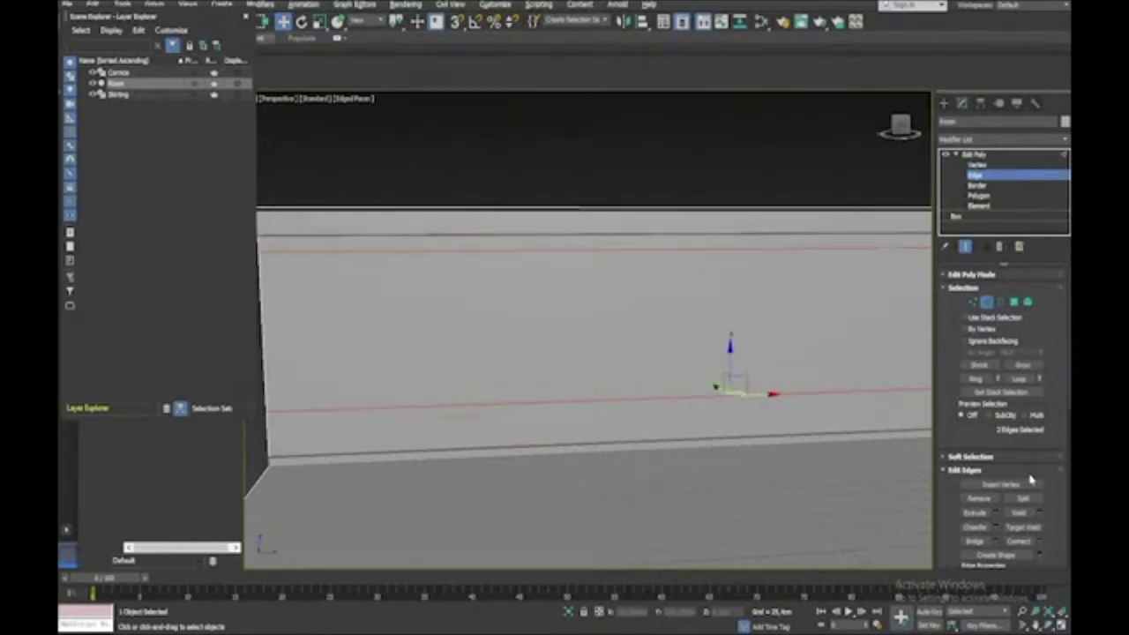
Step: Create a linear shape named Rails from the two new back-wall edges
click(1040, 556)
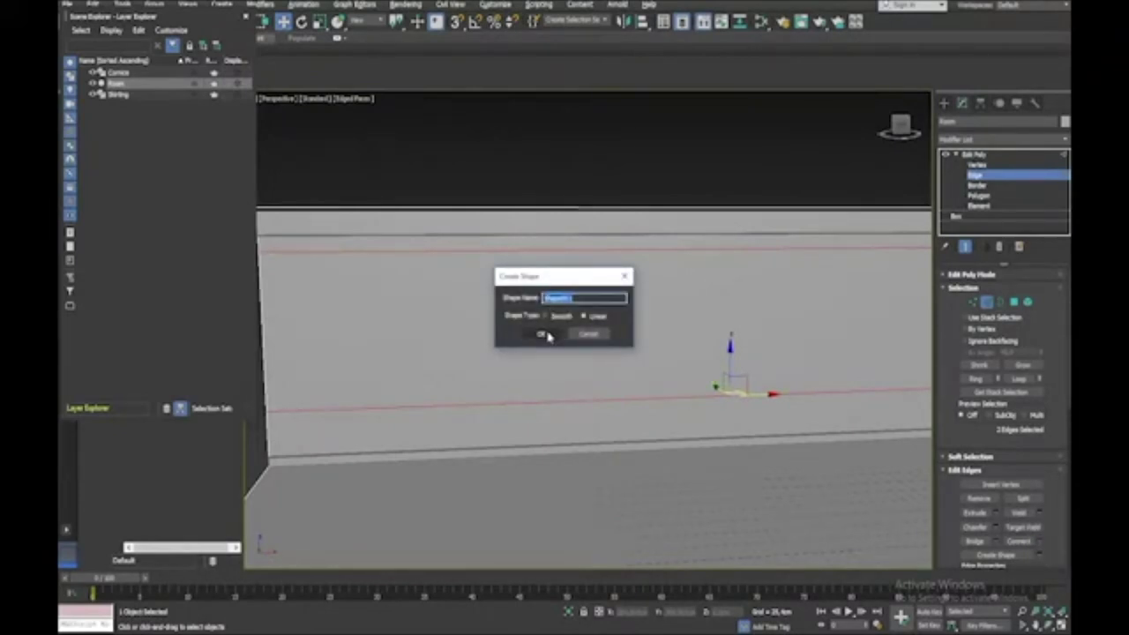
text(Rails)
click(540, 333)
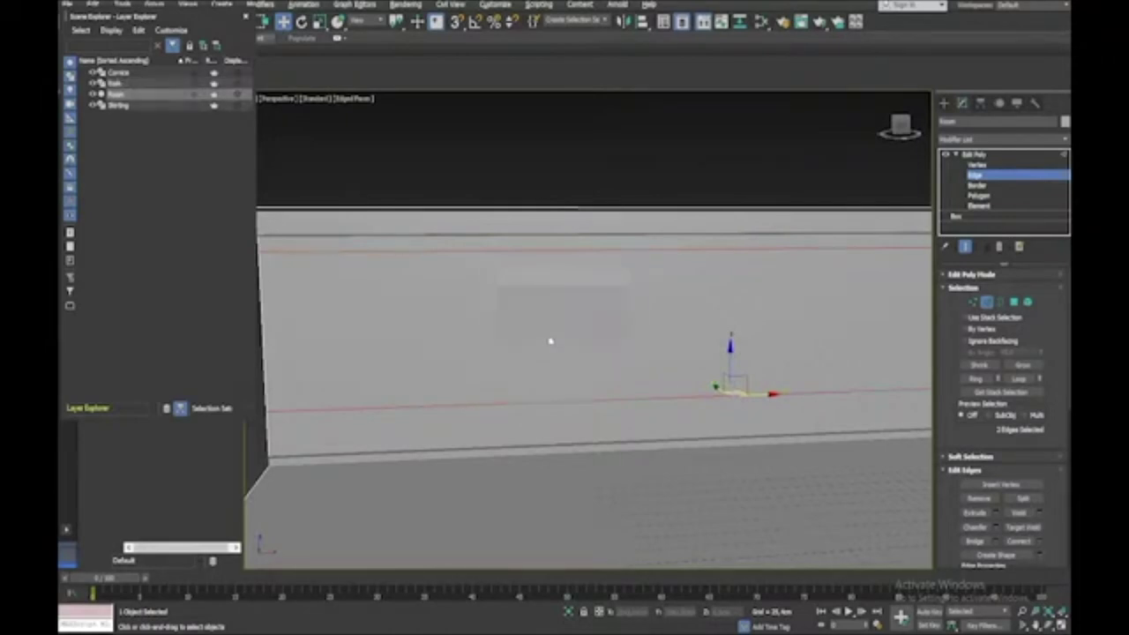
Step: Apply a Sweep modifier to the Rails shape
click(144, 82)
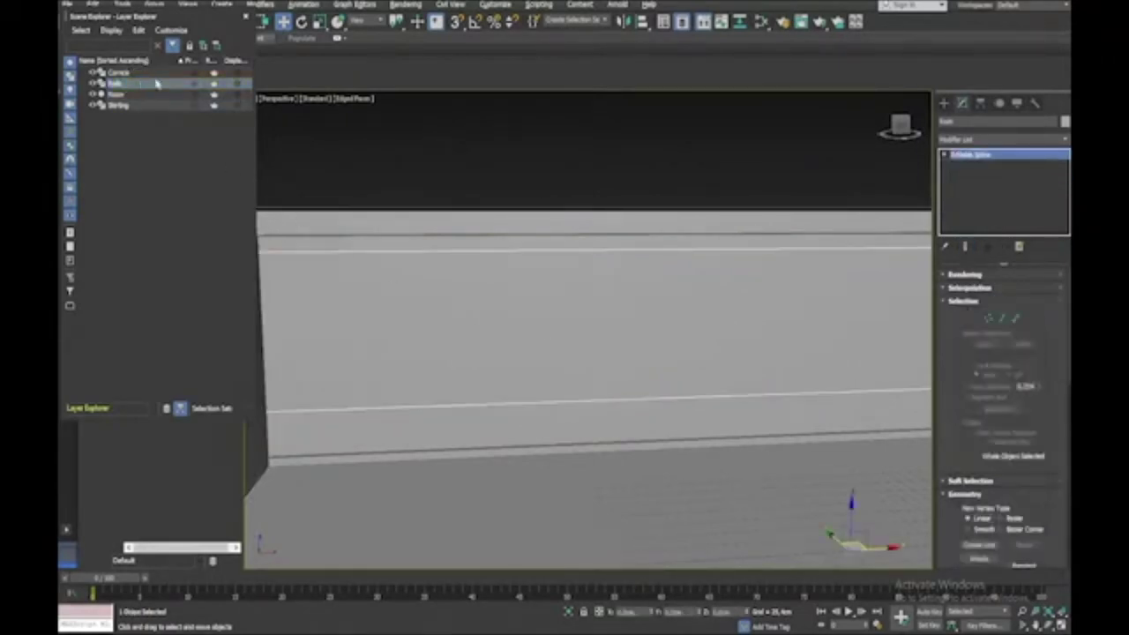
click(961, 143)
text(sw)
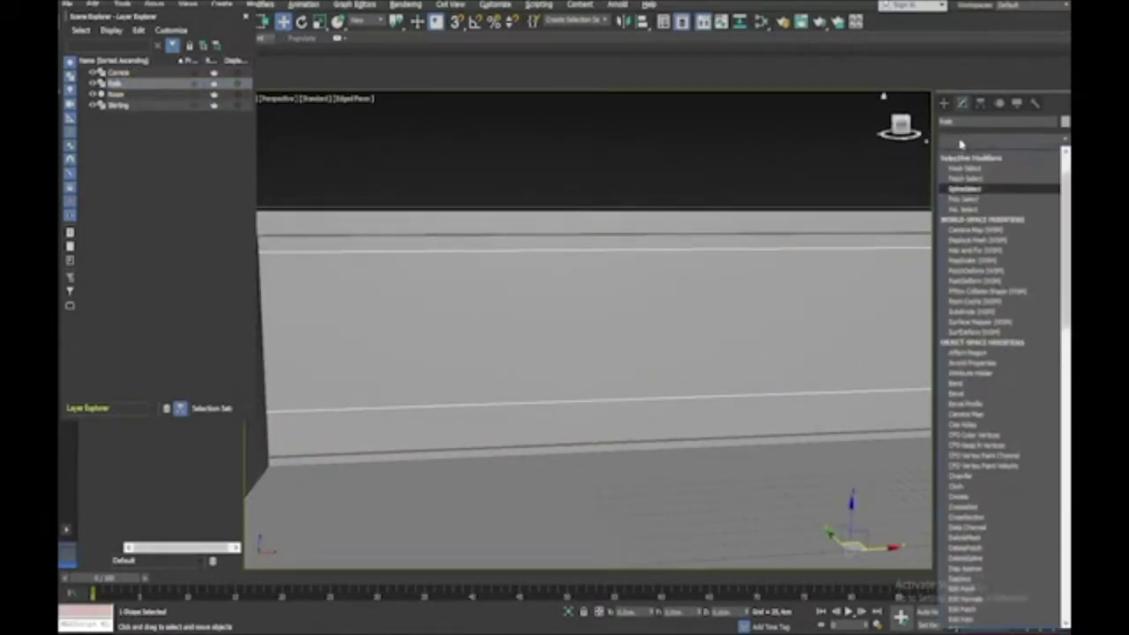
key(Return)
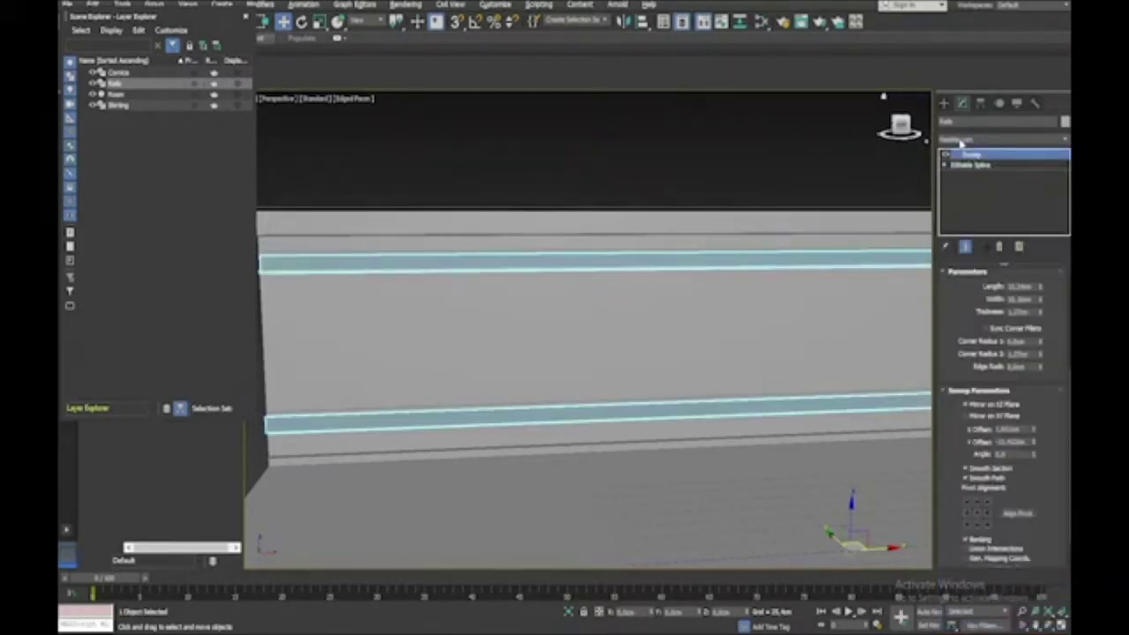
Step: Try the built-in Channel section on the rails' sweep, and switch it to the Tube section
scroll(1000, 297, up, 5)
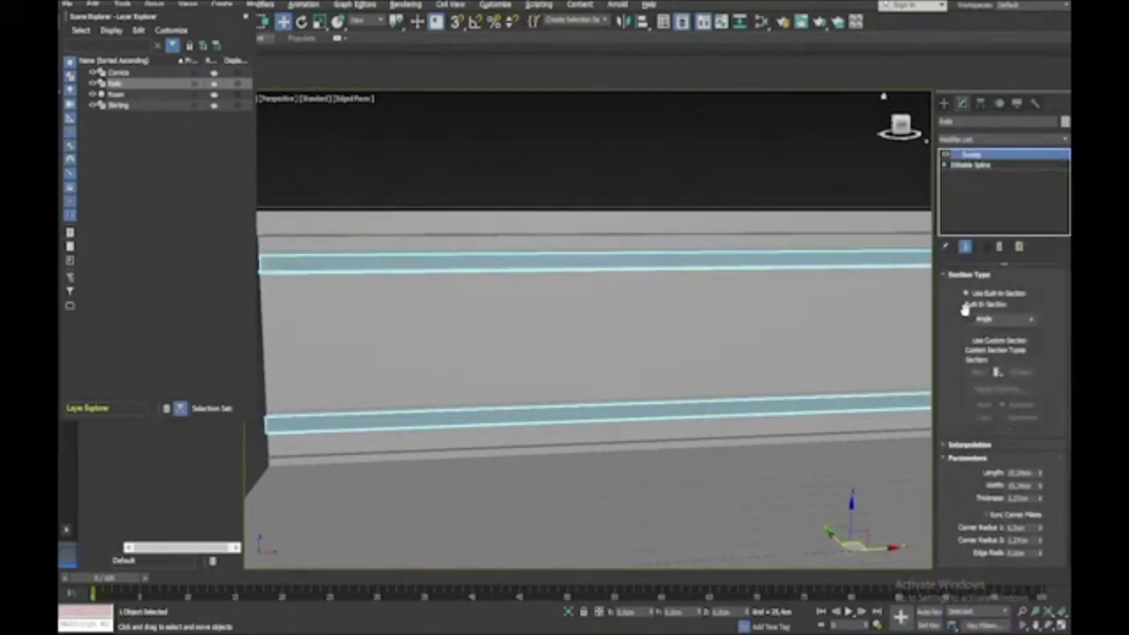
click(1028, 319)
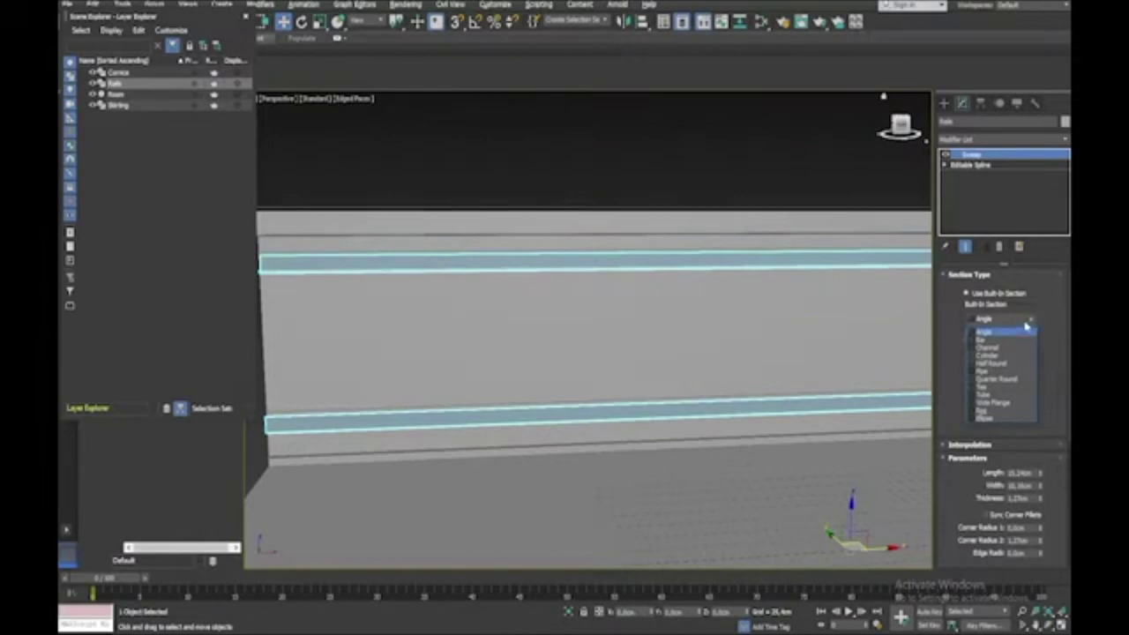
click(1003, 349)
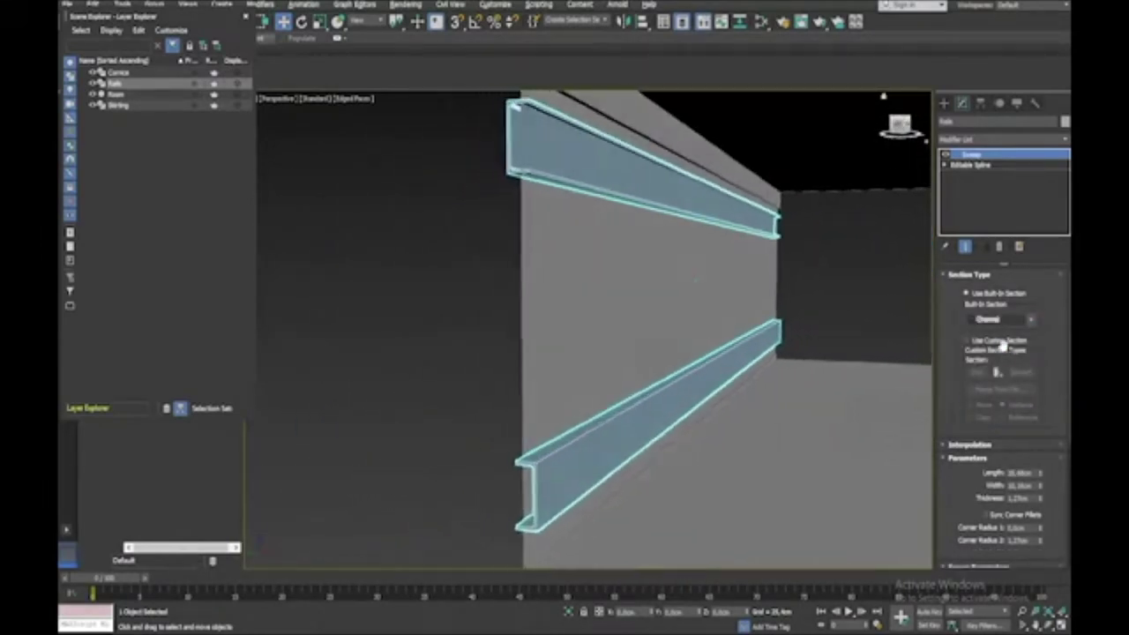
alt+middle_drag(690, 291, 587, 330)
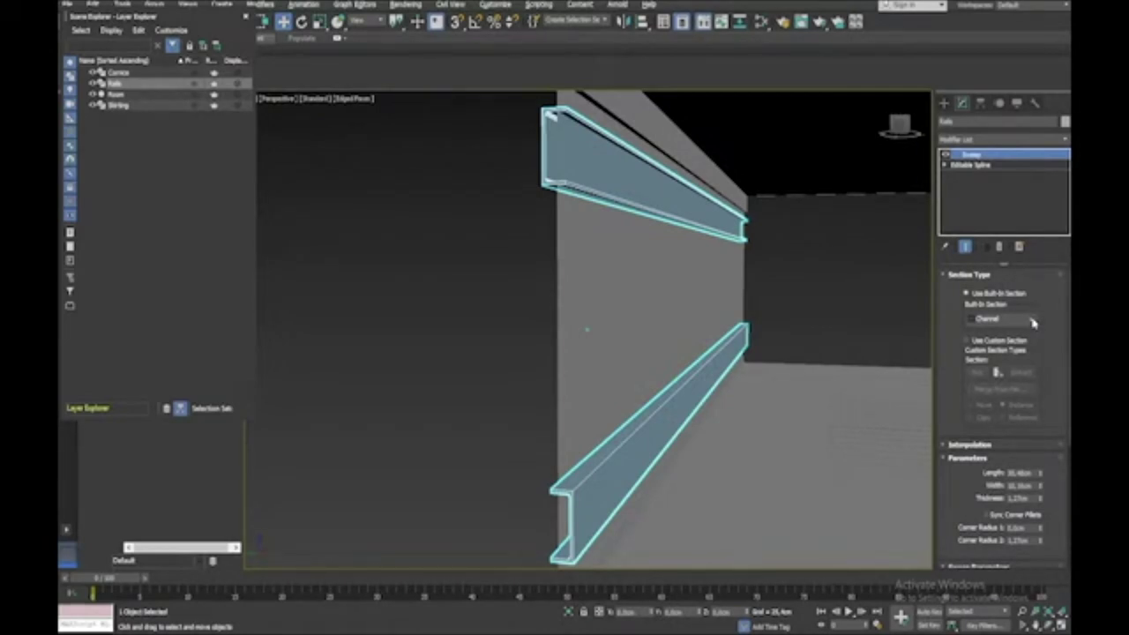
click(1032, 319)
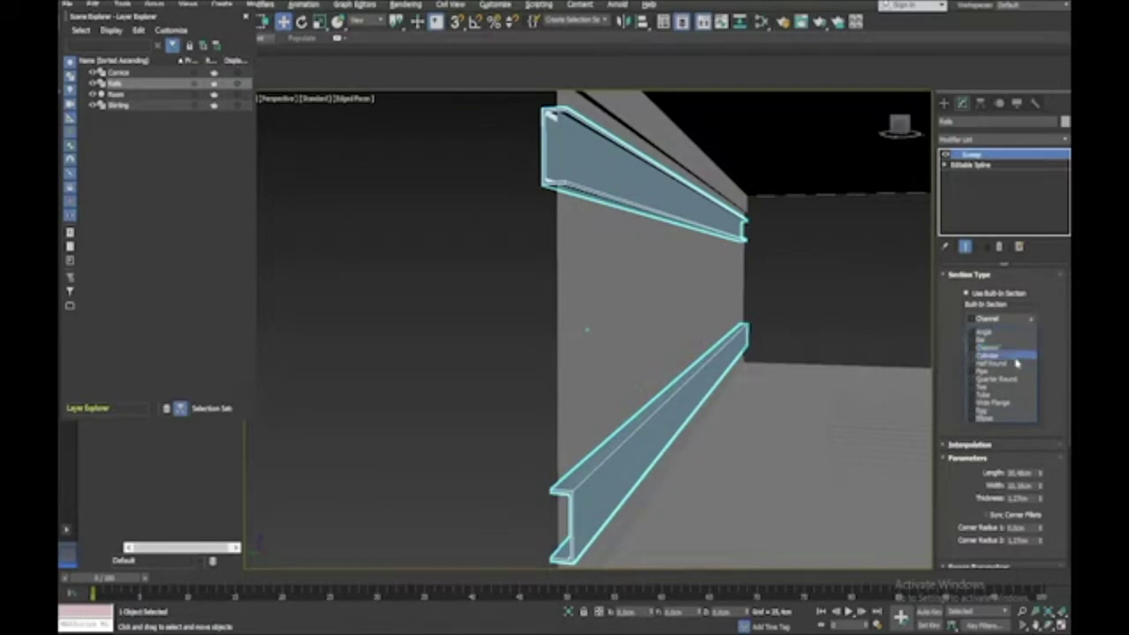
click(1005, 393)
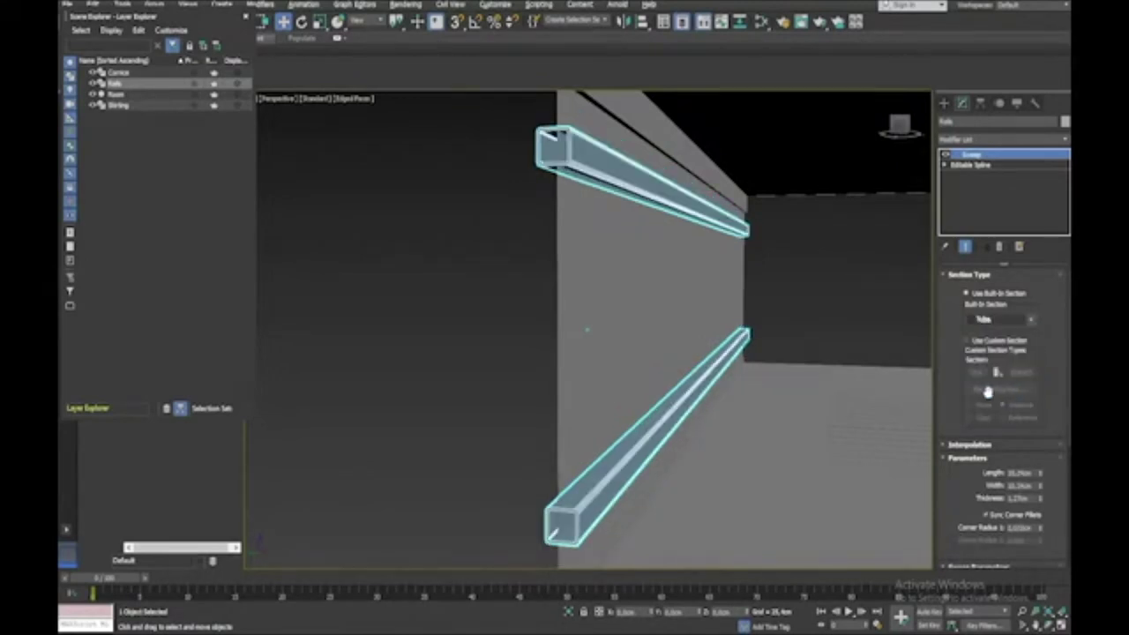
Step: Set the rails' tube thickness to 0.2 cm and reduce its length to about 6.4 cm and width to about 4.7 cm
click(1022, 498)
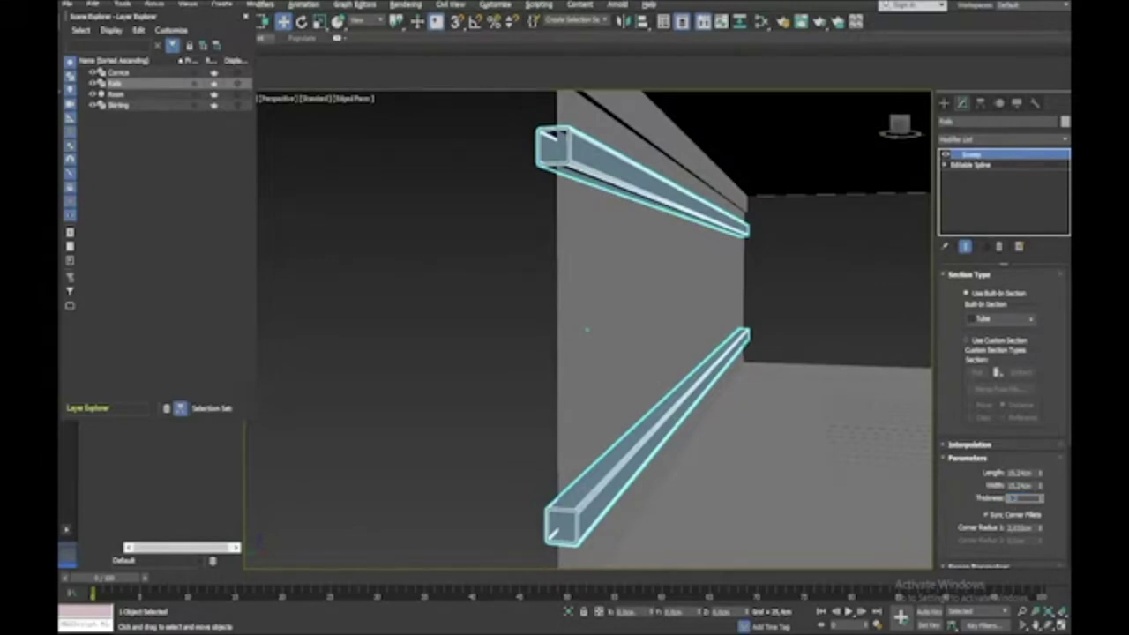
key(Return)
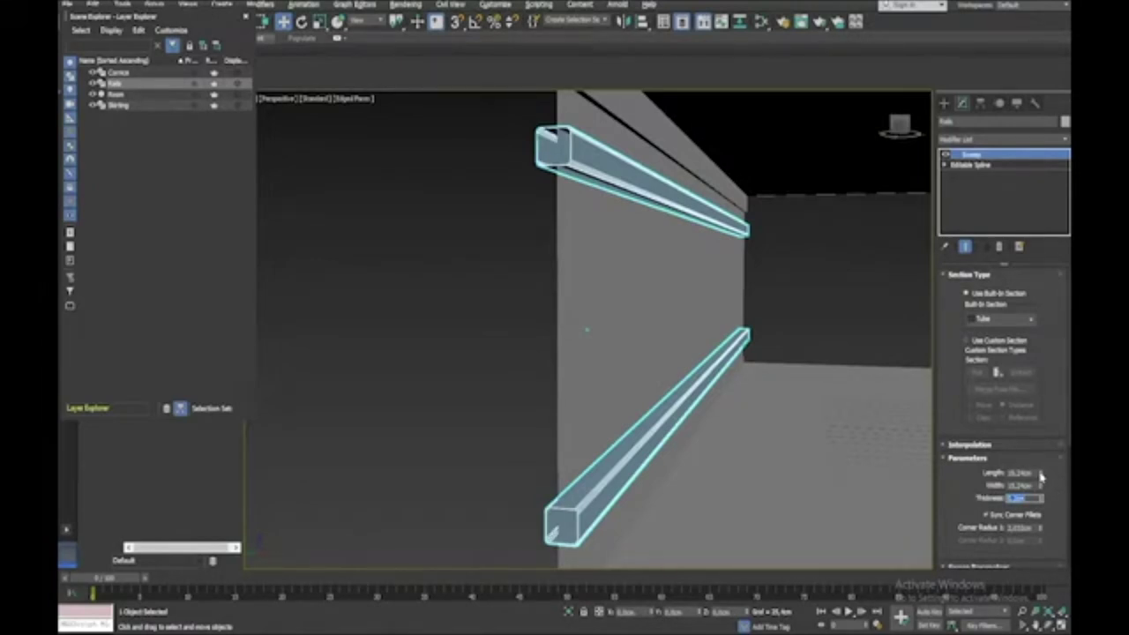
drag(1040, 473, 1035, 527)
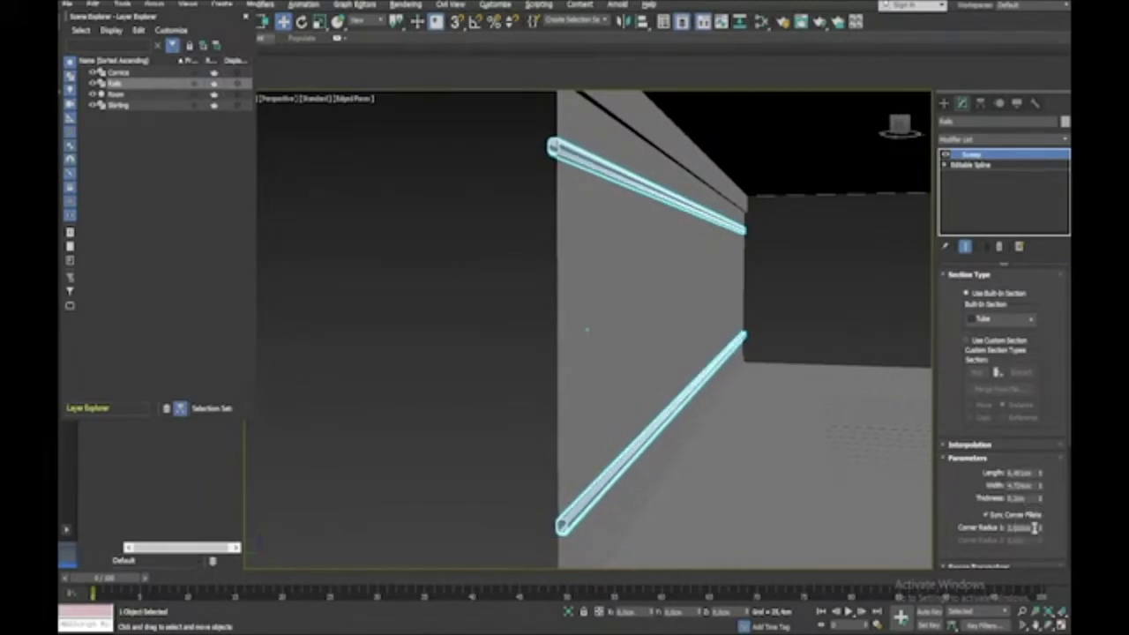
Step: Try lowering the rails' X offset to about 0.2 cm to bring them against the back wall
scroll(1047, 494, down, 5)
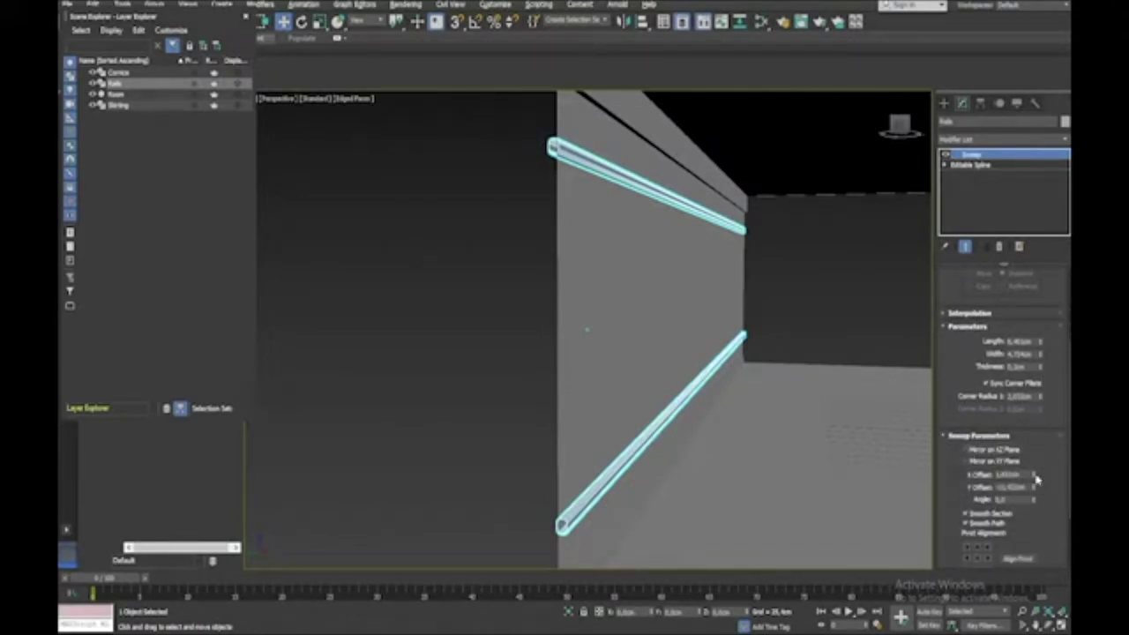
drag(1035, 477, 1041, 513)
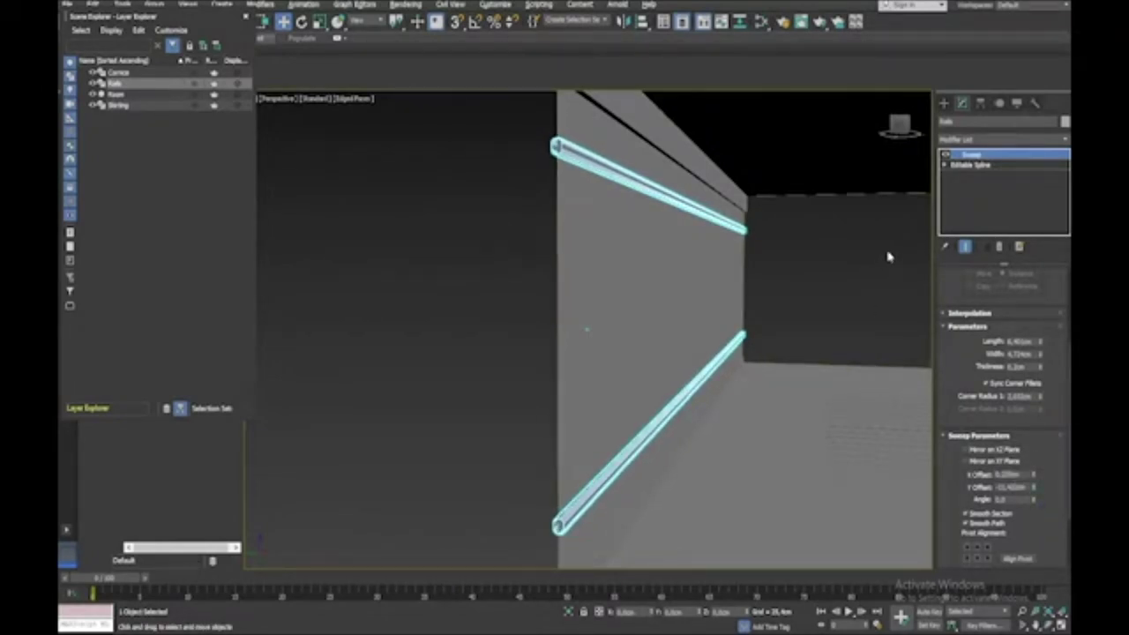
click(826, 282)
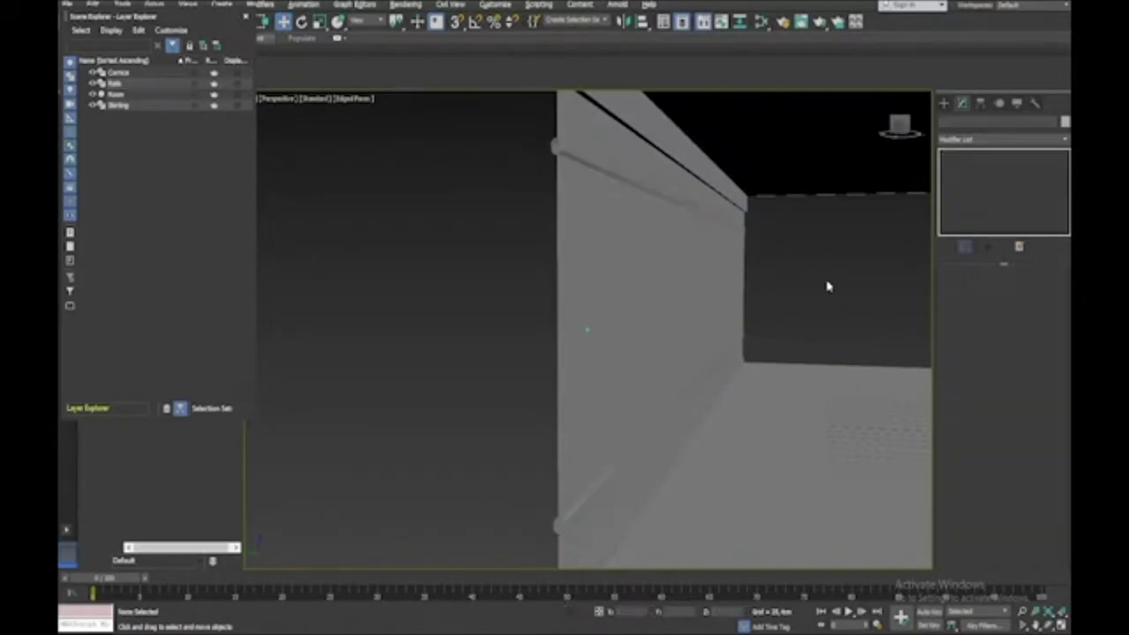
alt+middle_drag(827, 283, 828, 286)
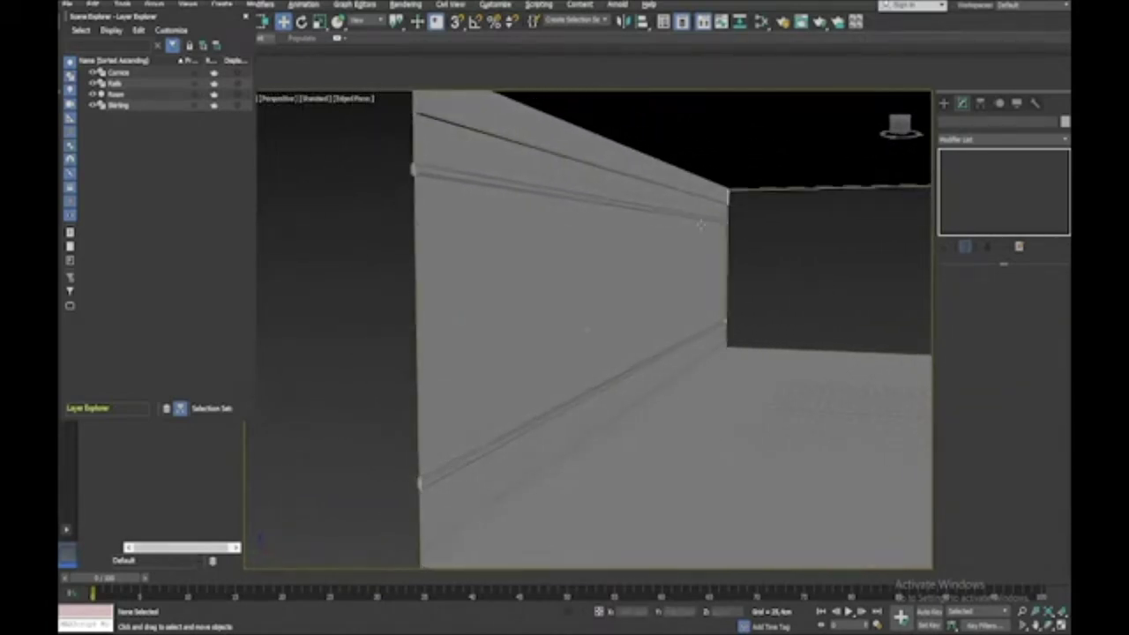
Step: Reset the rails' X and Y sweep offsets to 0 cm and deselect them
click(706, 220)
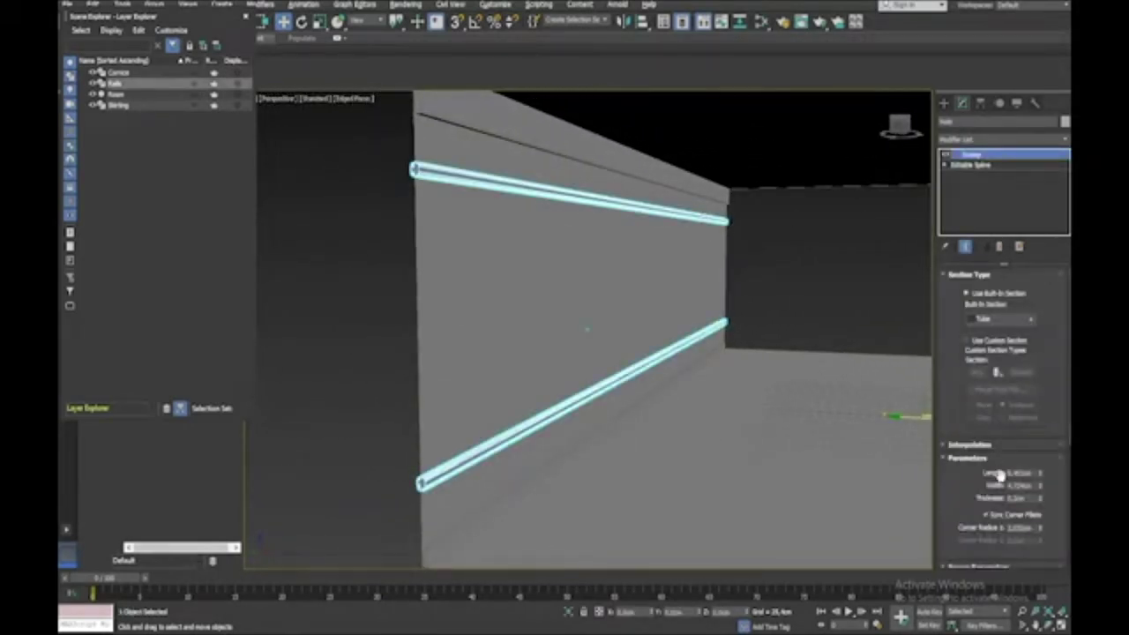
click(950, 458)
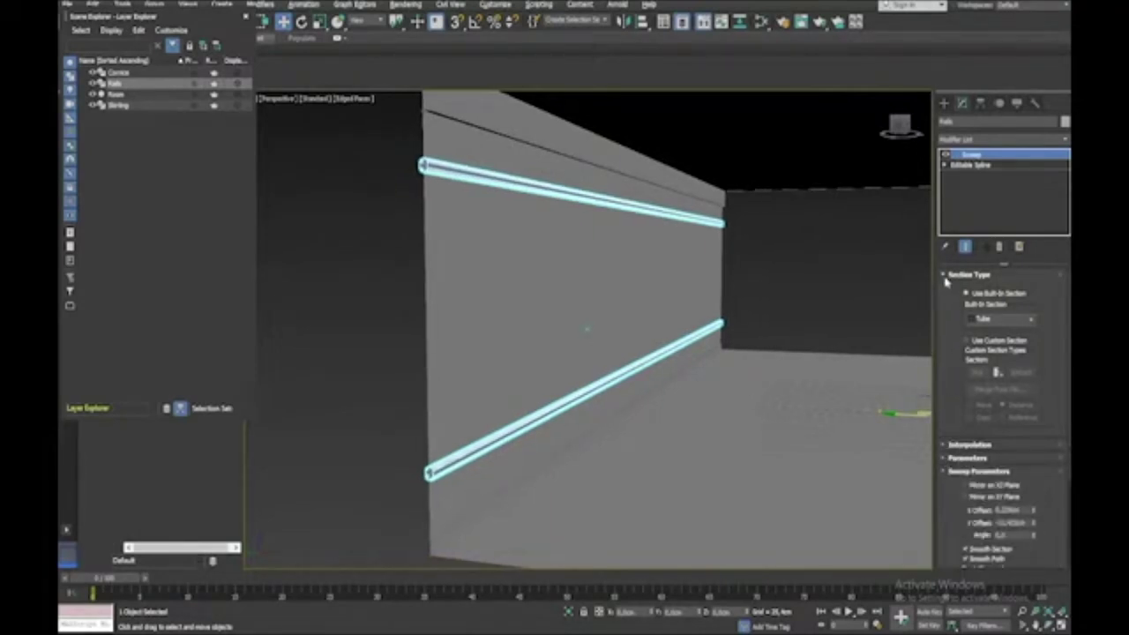
click(945, 276)
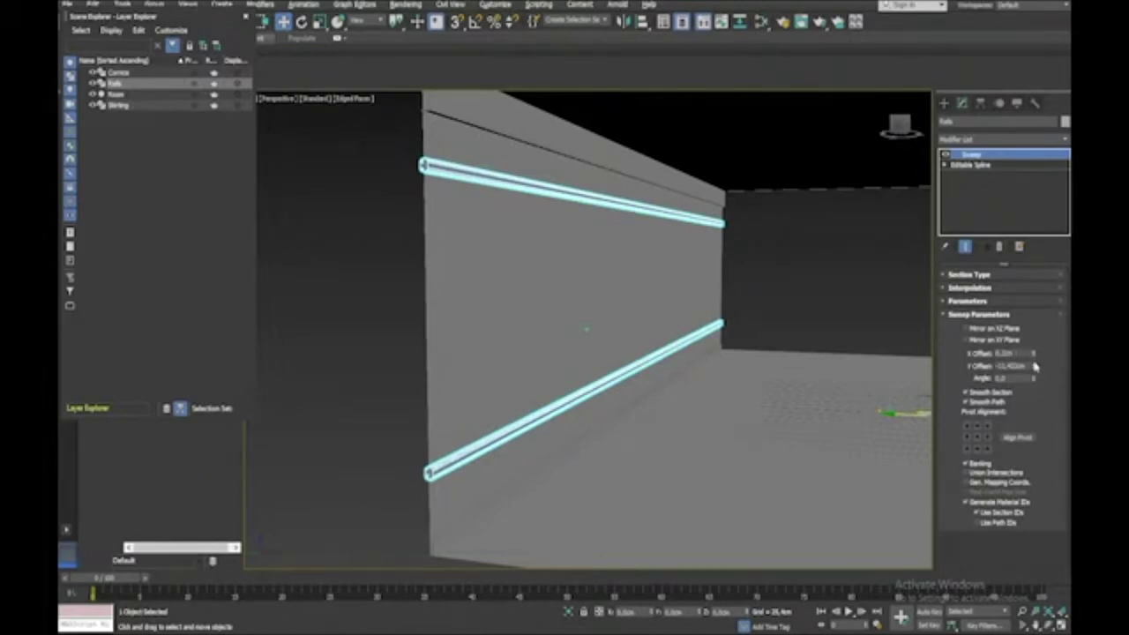
click(1034, 365)
alt+middle_drag(586, 328, 592, 362)
alt+middle_drag(592, 361, 570, 361)
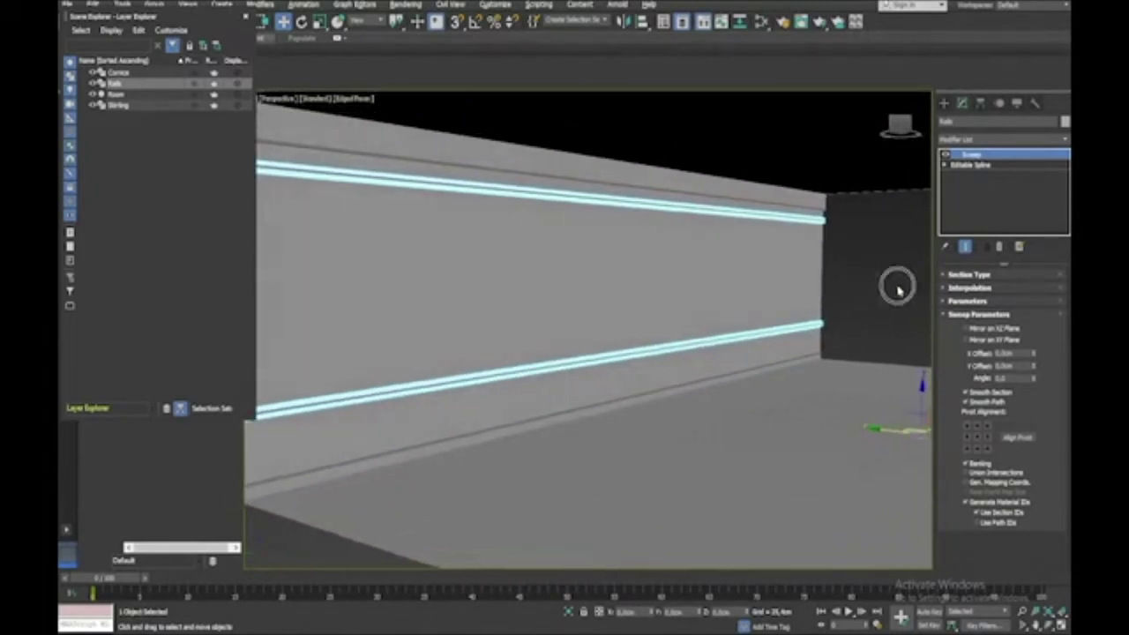
click(896, 288)
Step: Select the room for edge editing, close the floating Layer Explorer, and switch to the plain selection tool
mouse_move(900, 291)
alt+middle_down()
mouse_move(919, 324)
mouse_move(897, 285)
mouse_move(855, 313)
mouse_move(862, 330)
mouse_move(839, 310)
mouse_move(685, 373)
mouse_move(677, 396)
mouse_move(689, 410)
alt+middle_up()
click(851, 305)
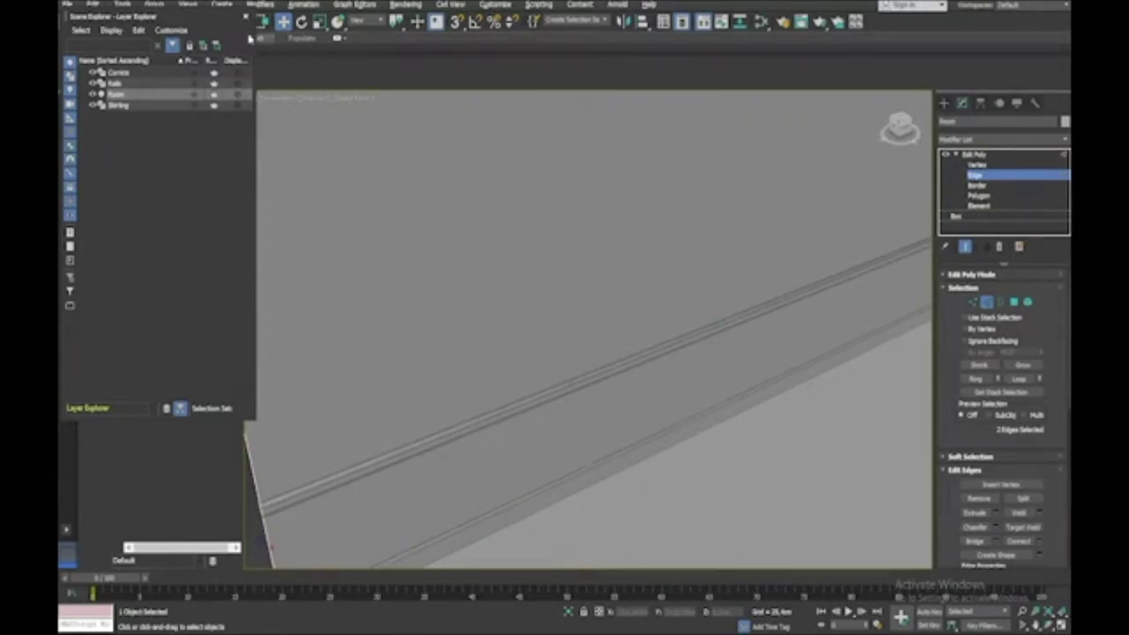
click(247, 17)
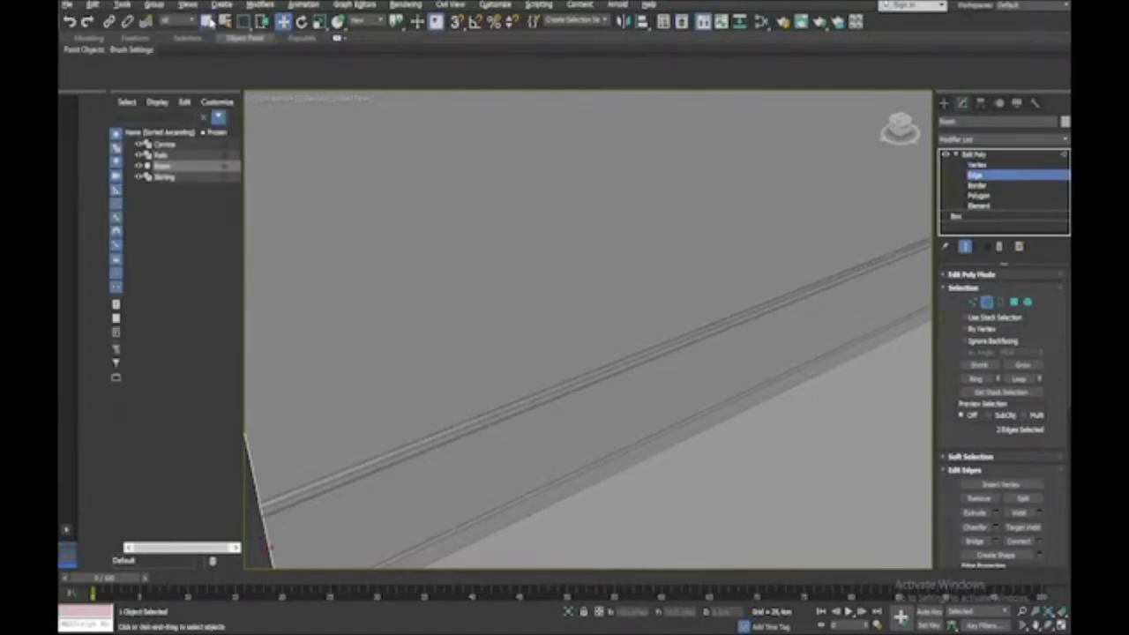
click(205, 21)
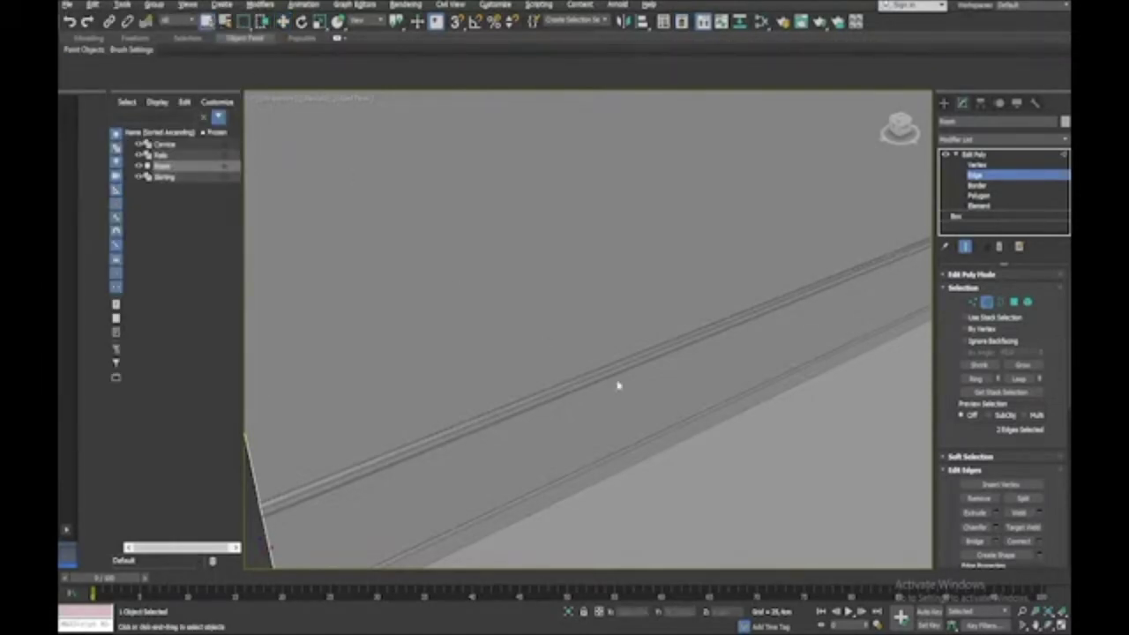
Step: Try to select the room's back-wall edge hidden behind the lower rail
click(611, 446)
click(609, 497)
mouse_move(609, 496)
alt+middle_down()
mouse_move(601, 475)
mouse_move(614, 503)
alt+middle_up()
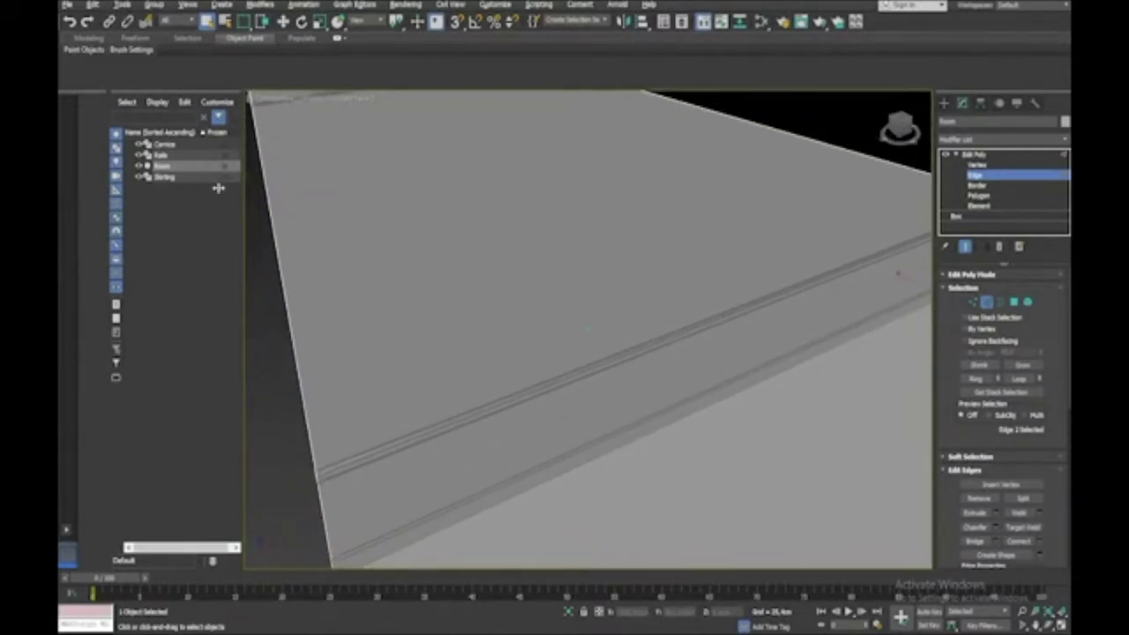
click(192, 233)
click(183, 170)
alt+middle_drag(589, 455, 588, 450)
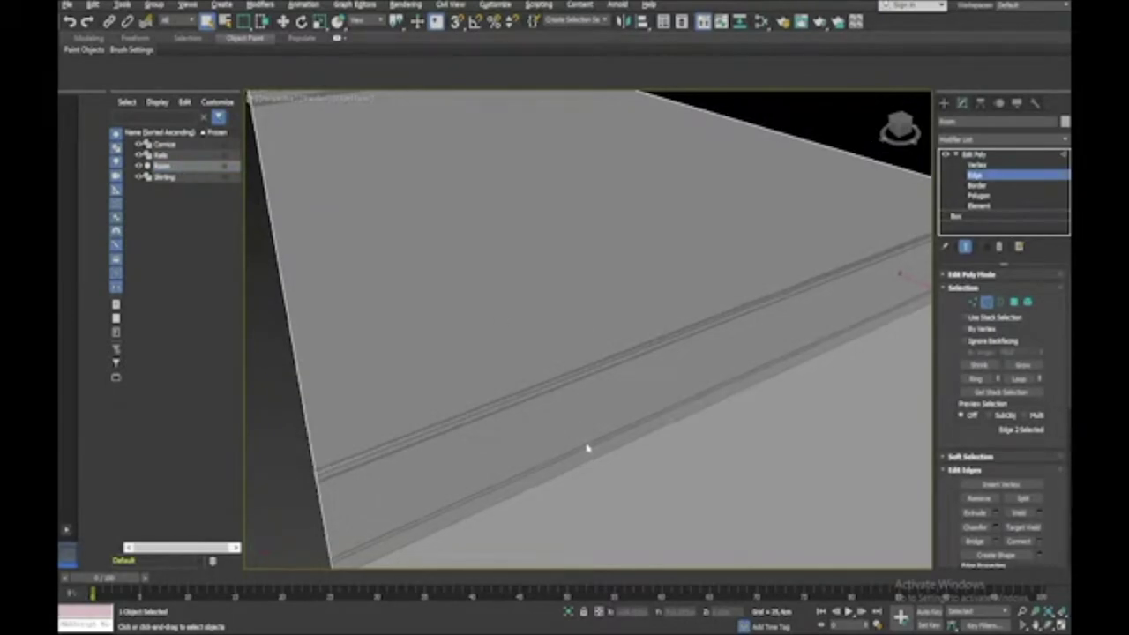
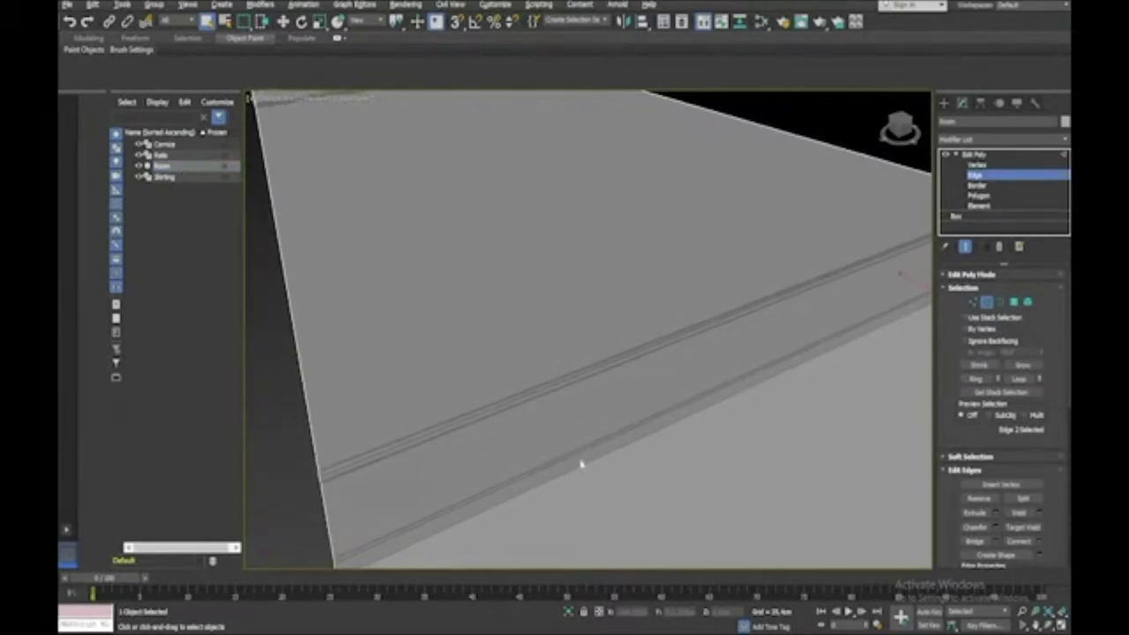
Step: Hide every object except the room
alt+middle_drag(908, 237, 764, 330)
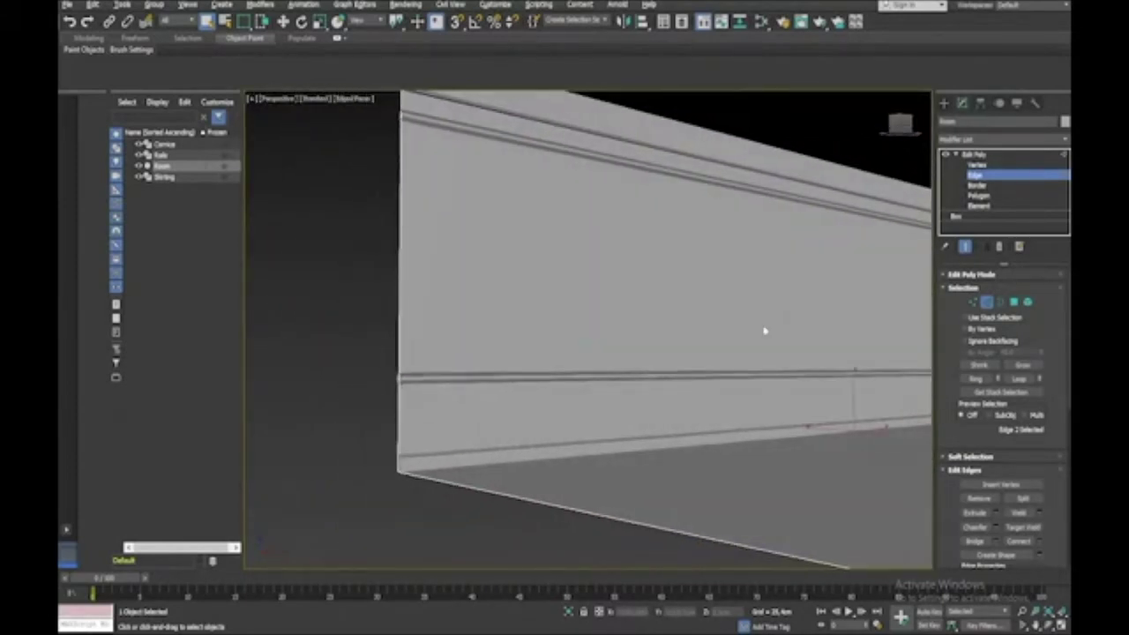
right_click(761, 325)
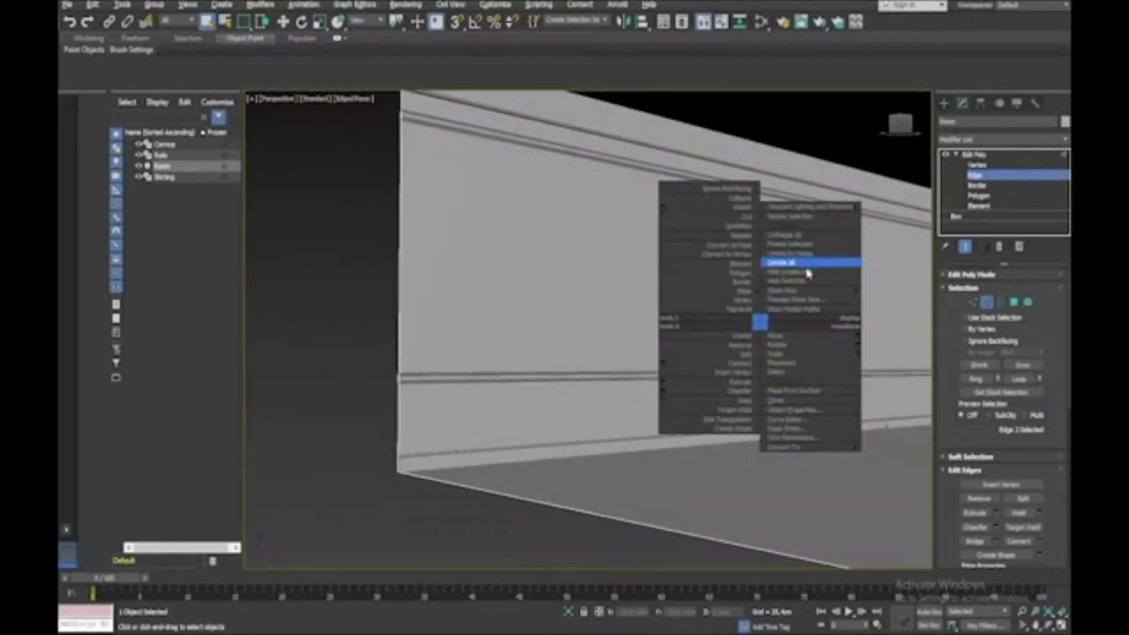
click(803, 272)
Step: Select the two long horizontal edges that follow the rail lines on the room's back wall
alt+middle_drag(719, 330, 712, 393)
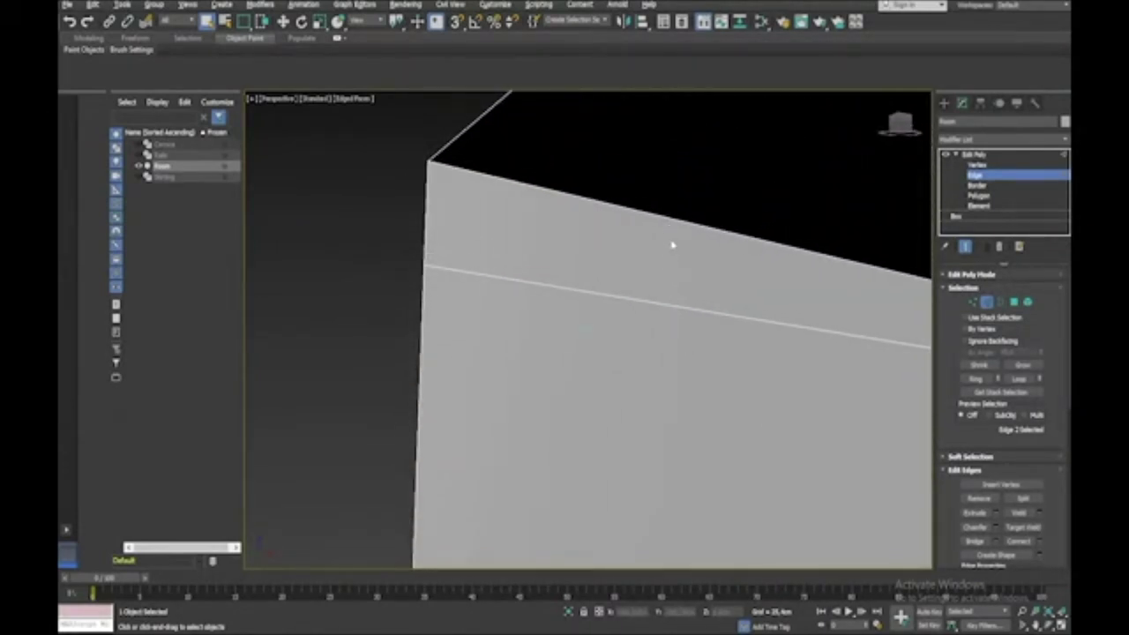
click(670, 305)
alt+middle_drag(670, 305, 670, 305)
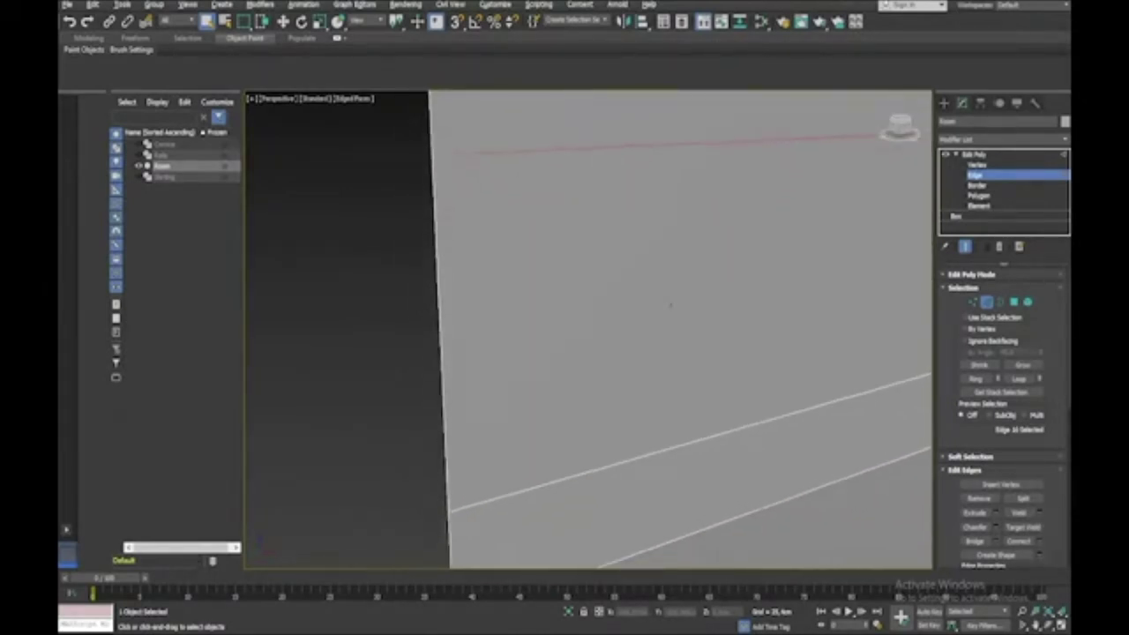
ctrl+click(698, 438)
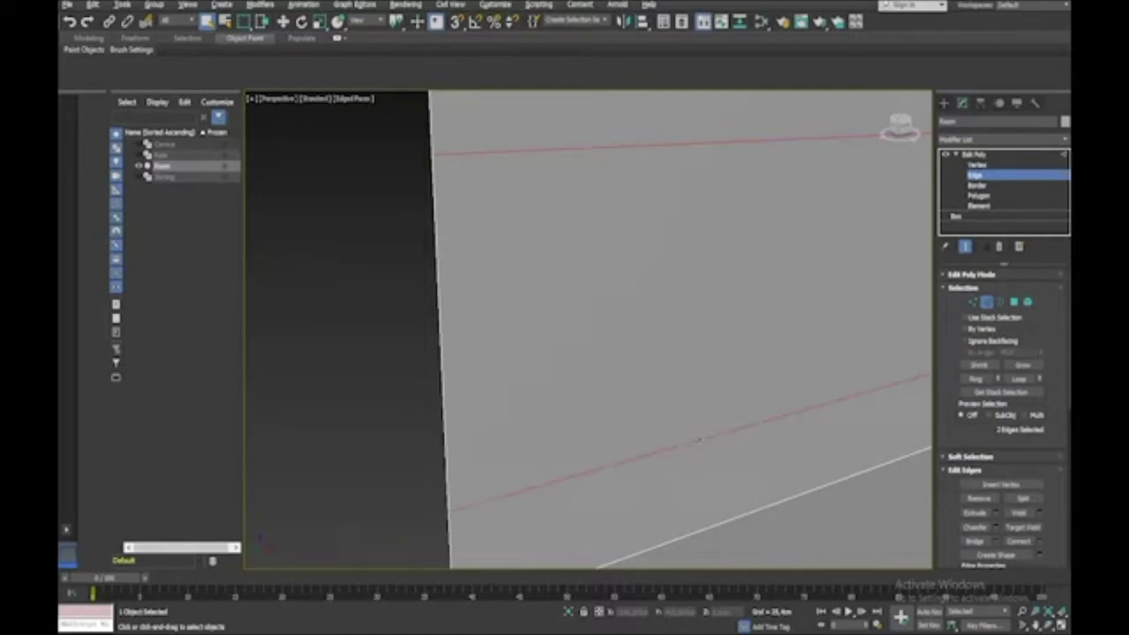
Step: Connect the two selected back-wall edges with four vertical edges, using a negative pinch to bunch them around the middle of the wall
click(1041, 542)
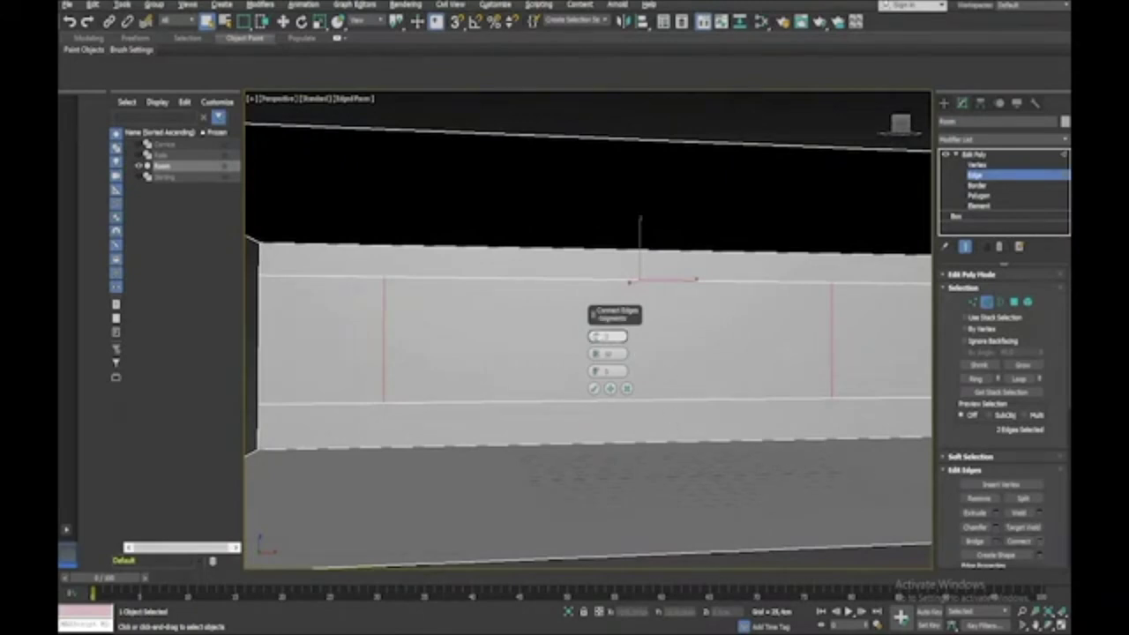
click(597, 336)
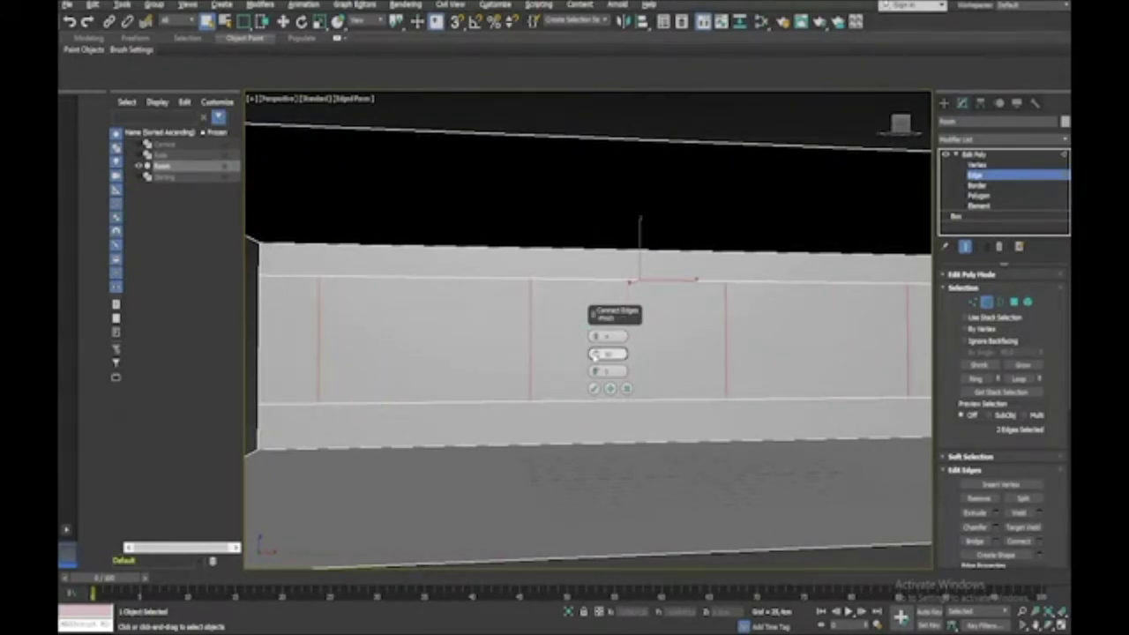
drag(596, 355, 595, 571)
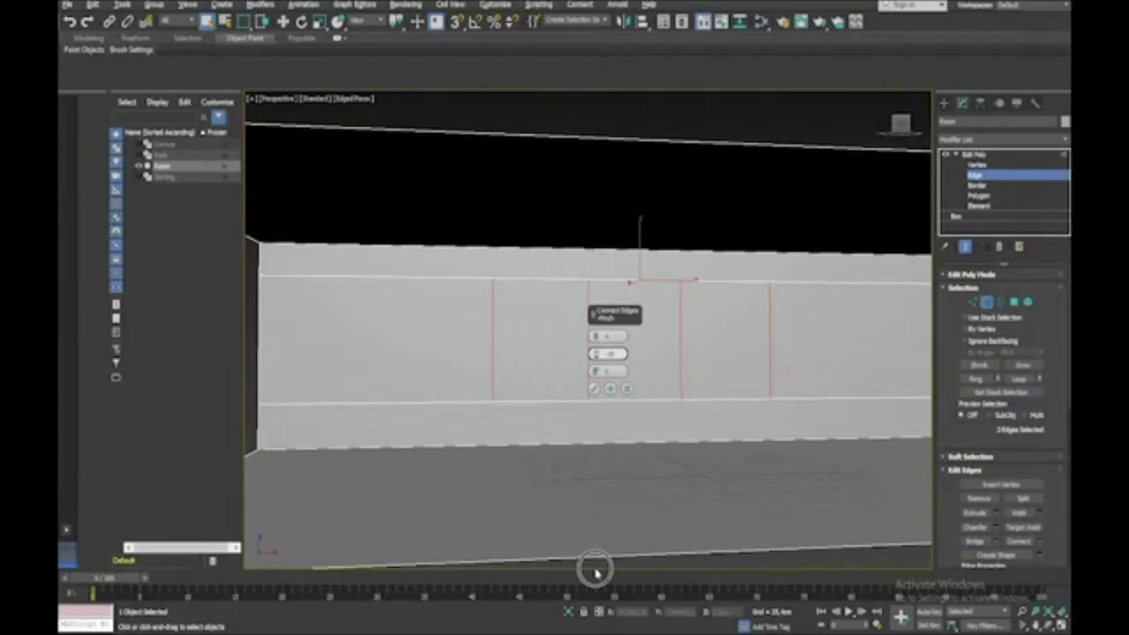
click(595, 372)
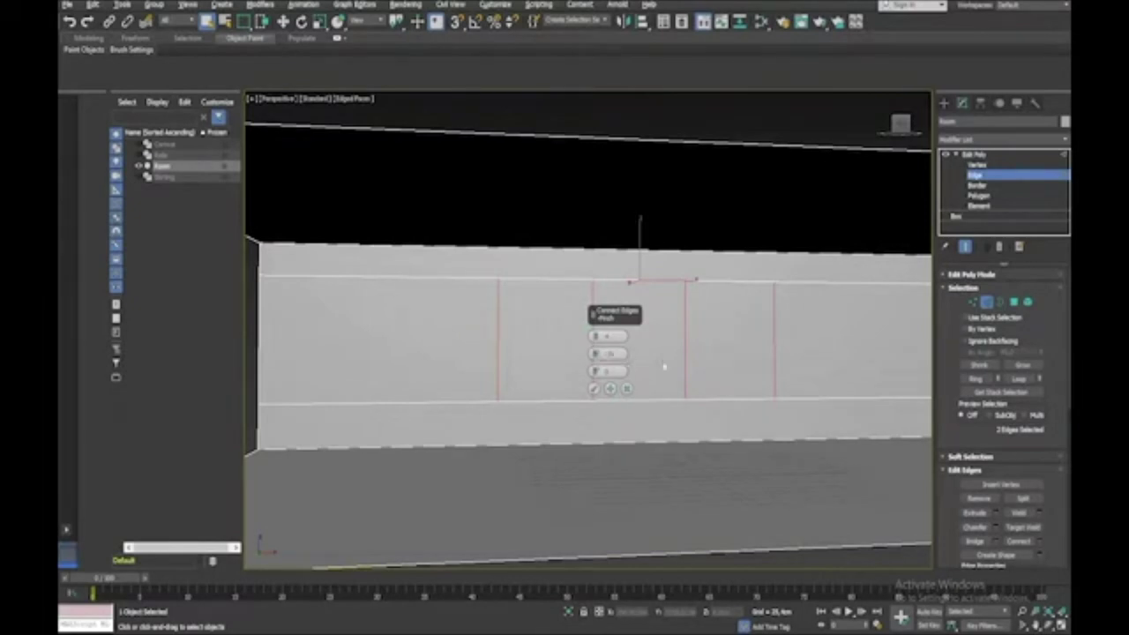
click(595, 390)
alt+middle_drag(595, 391, 555, 391)
alt+middle_drag(679, 388, 618, 372)
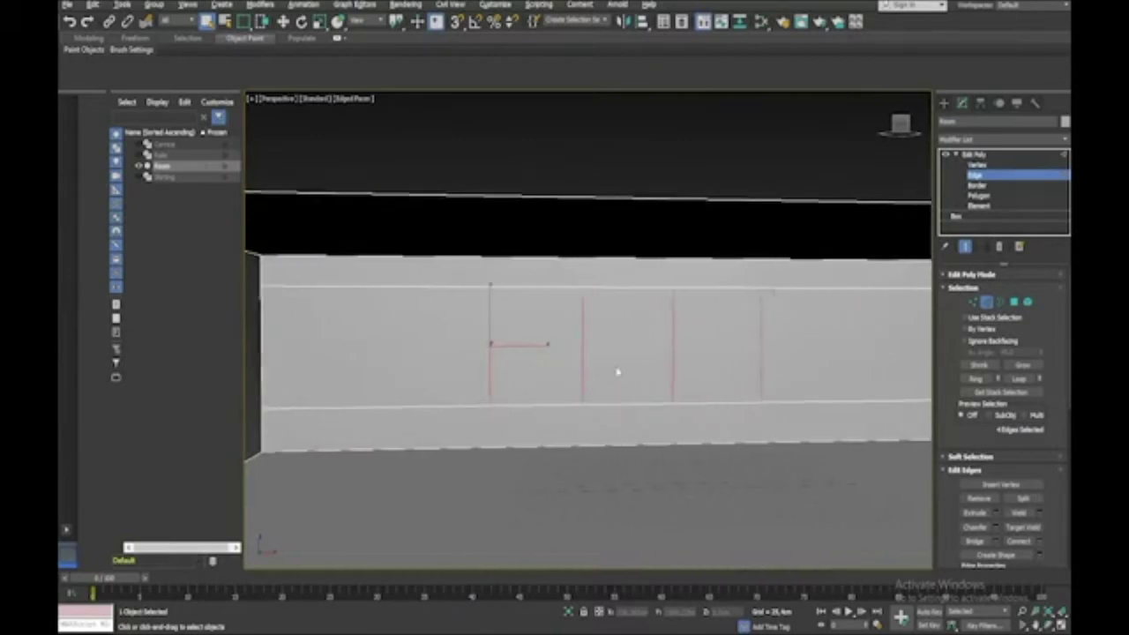
Step: Move each outer pair of vertical back-wall edges toward the other pair, leaving a narrow strip in the middle
click(672, 374)
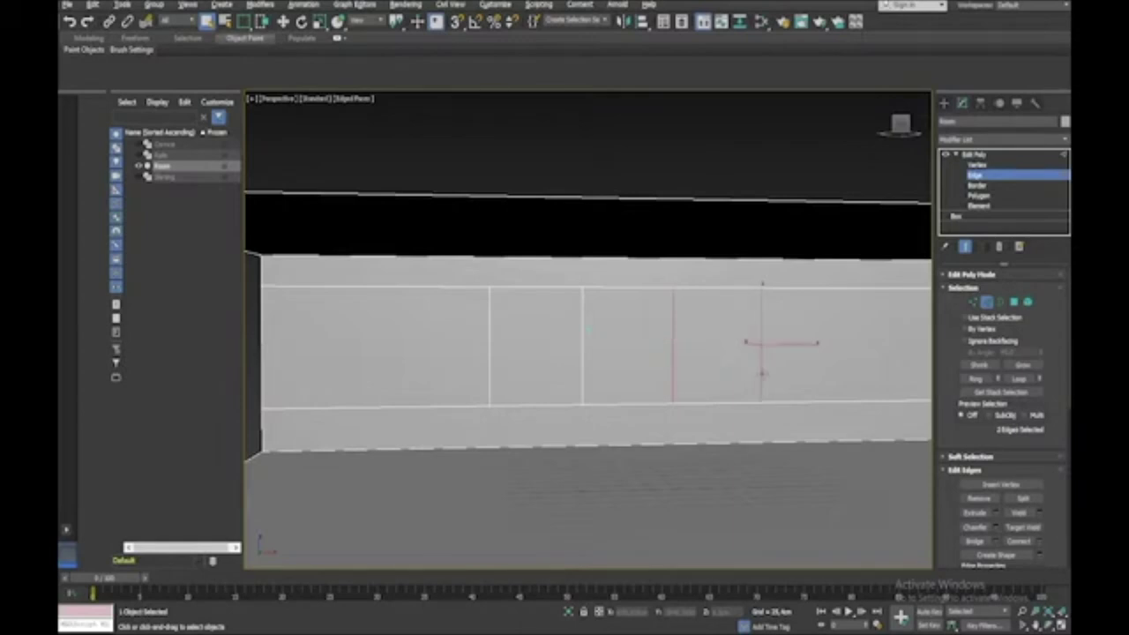
drag(792, 345, 767, 348)
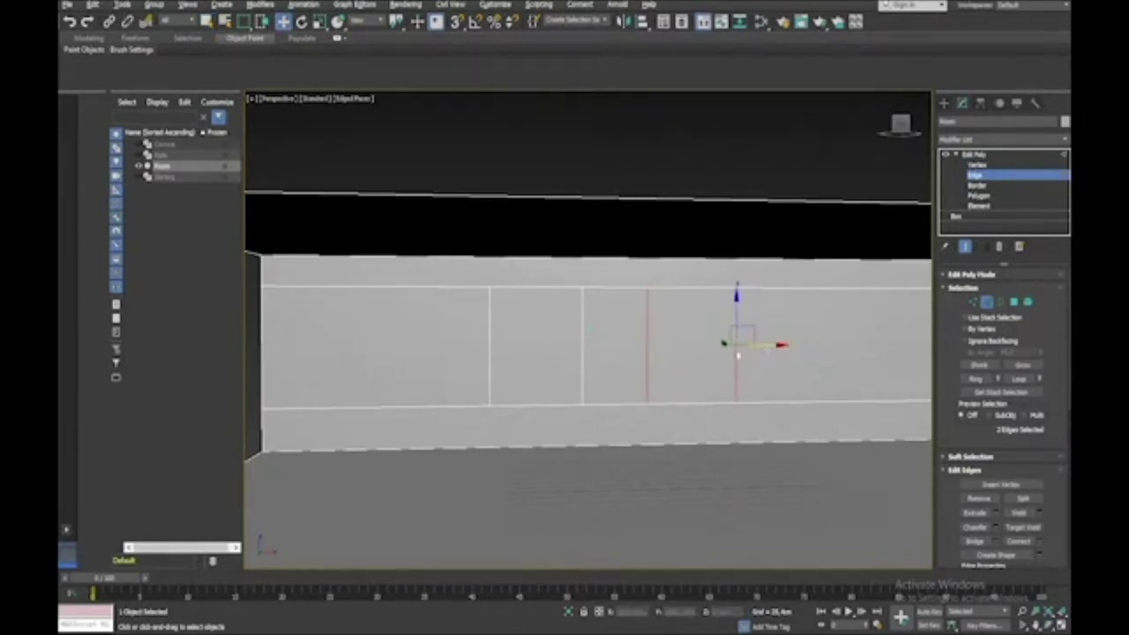
click(583, 381)
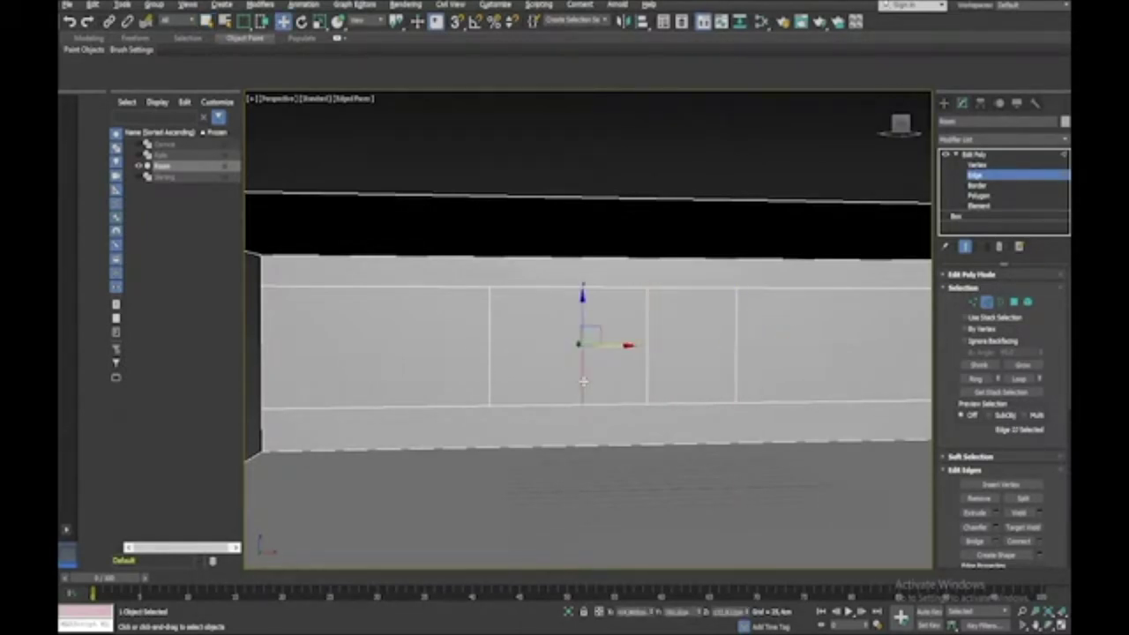
ctrl+click(489, 386)
drag(527, 346, 564, 346)
click(751, 165)
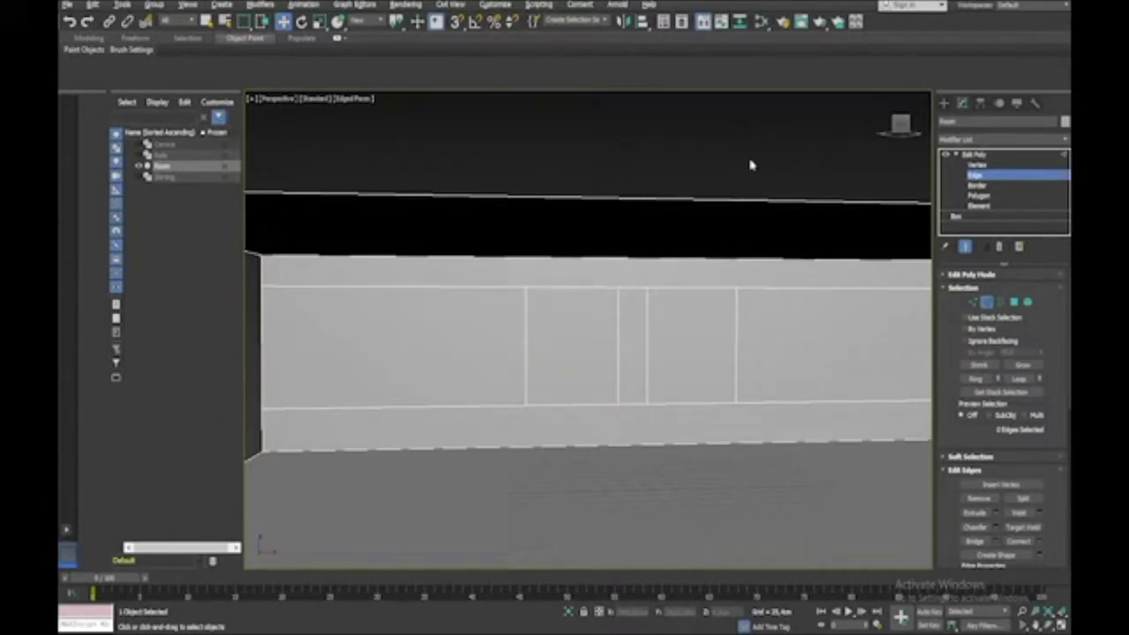
Step: Bevel the room's ceiling polygon inward with a negative outline at zero height, and recess the inset face with a second bevel at zero outline
scroll(751, 165, down, 3)
alt+middle_drag(750, 164, 748, 191)
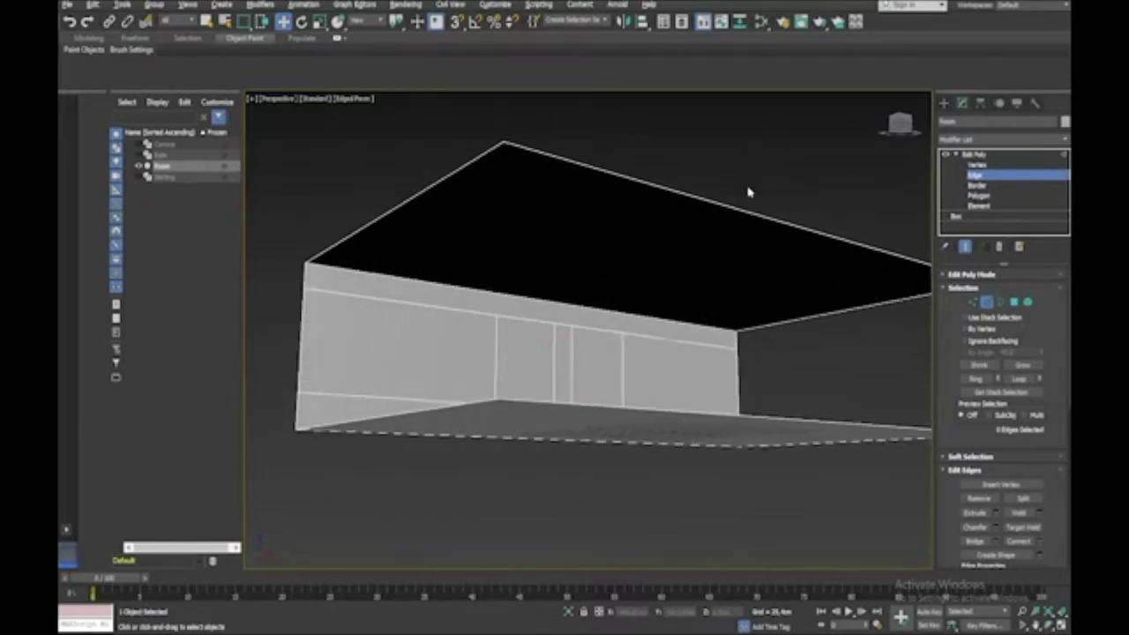
click(971, 195)
click(786, 269)
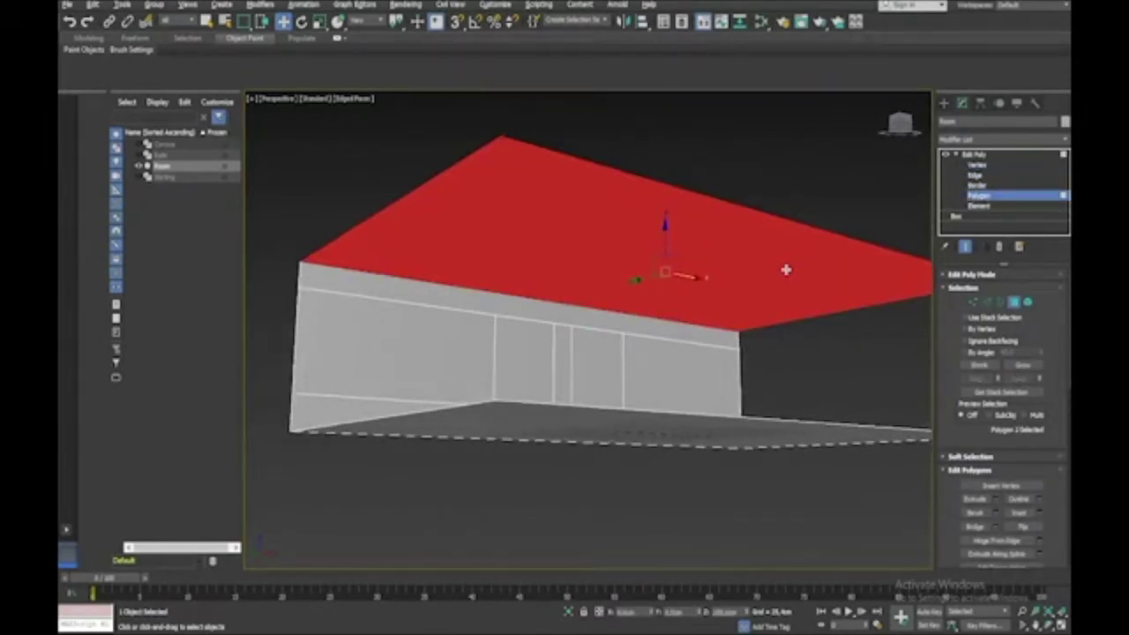
key(z)
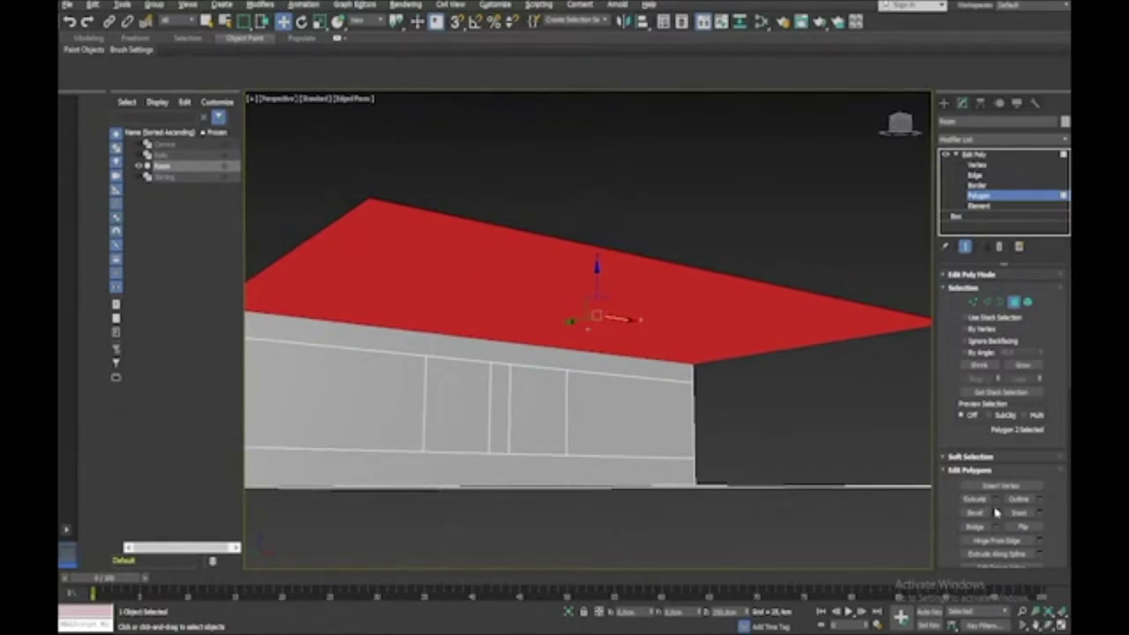
click(996, 513)
alt+middle_drag(564, 414, 594, 428)
scroll(591, 427, up, 2)
middle_drag(587, 357, 601, 378)
scroll(590, 431, up, 2)
drag(598, 375, 595, 387)
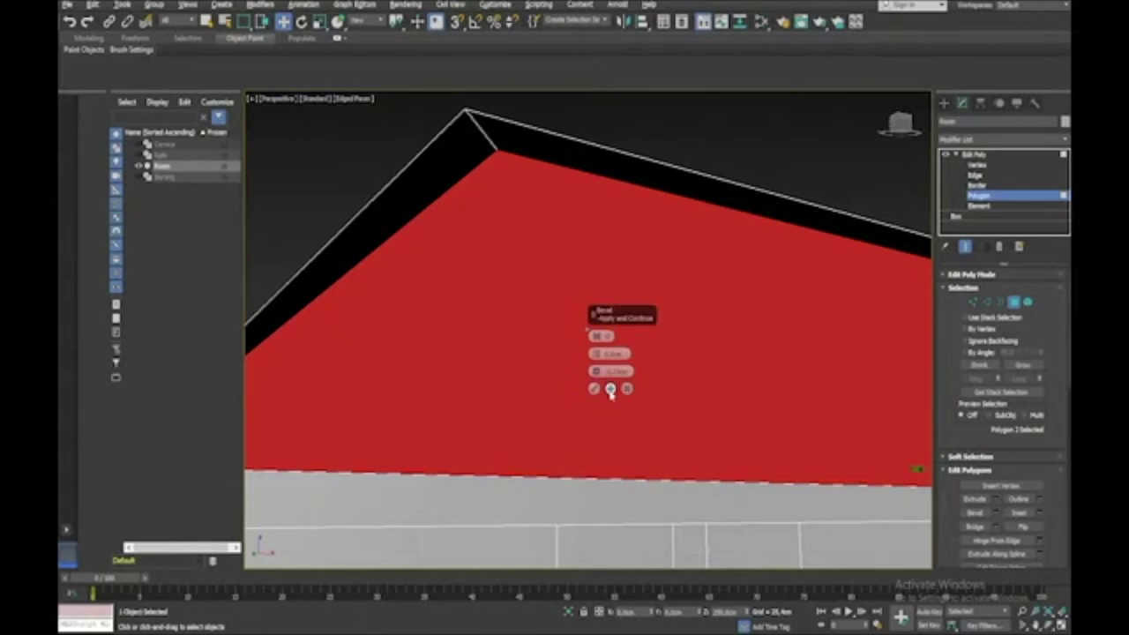
click(610, 390)
drag(598, 376, 597, 364)
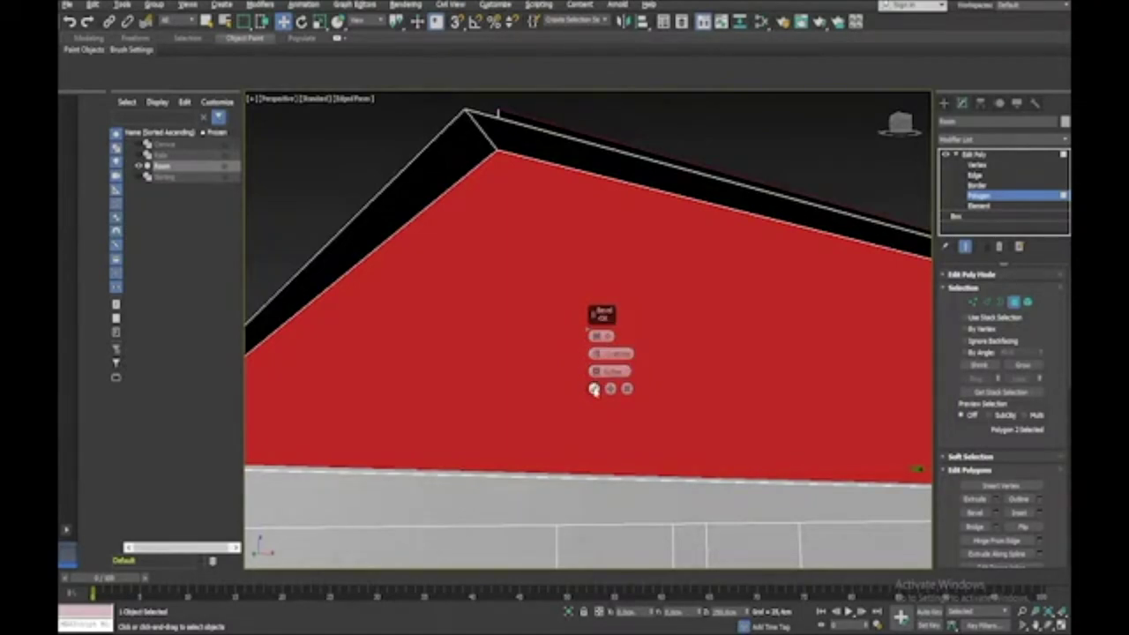
click(594, 389)
Step: Connect the two long edges of the recessed ceiling face with three evenly spaced cross edges
alt+middle_drag(593, 388, 759, 361)
click(975, 176)
mouse_move(891, 265)
alt+middle_down()
mouse_move(821, 338)
mouse_move(725, 488)
alt+middle_up()
click(725, 488)
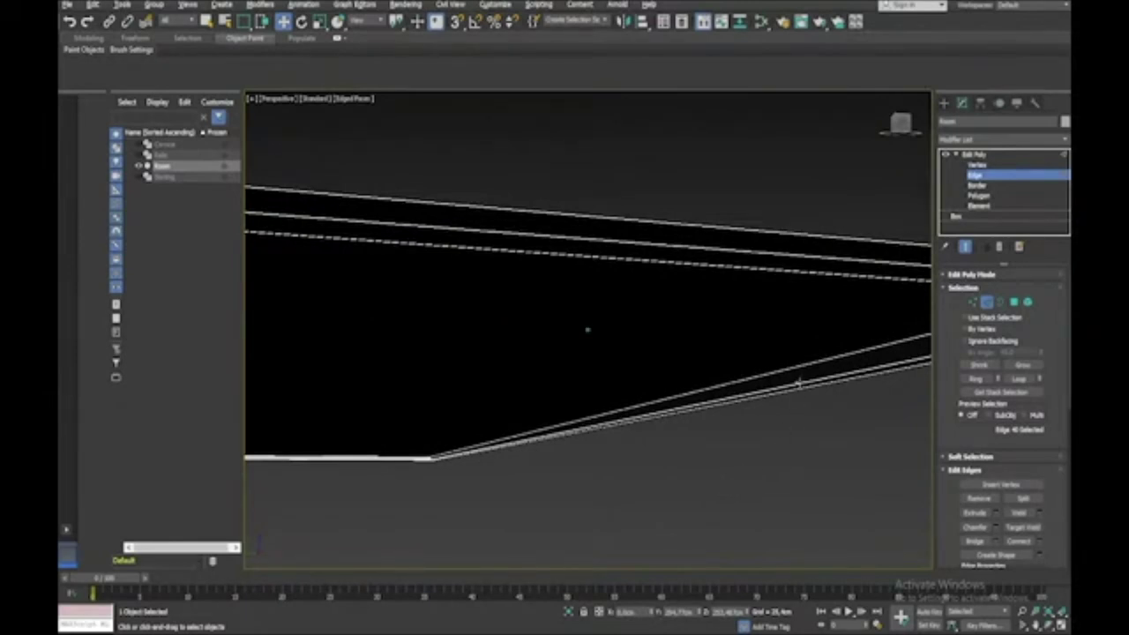
click(806, 366)
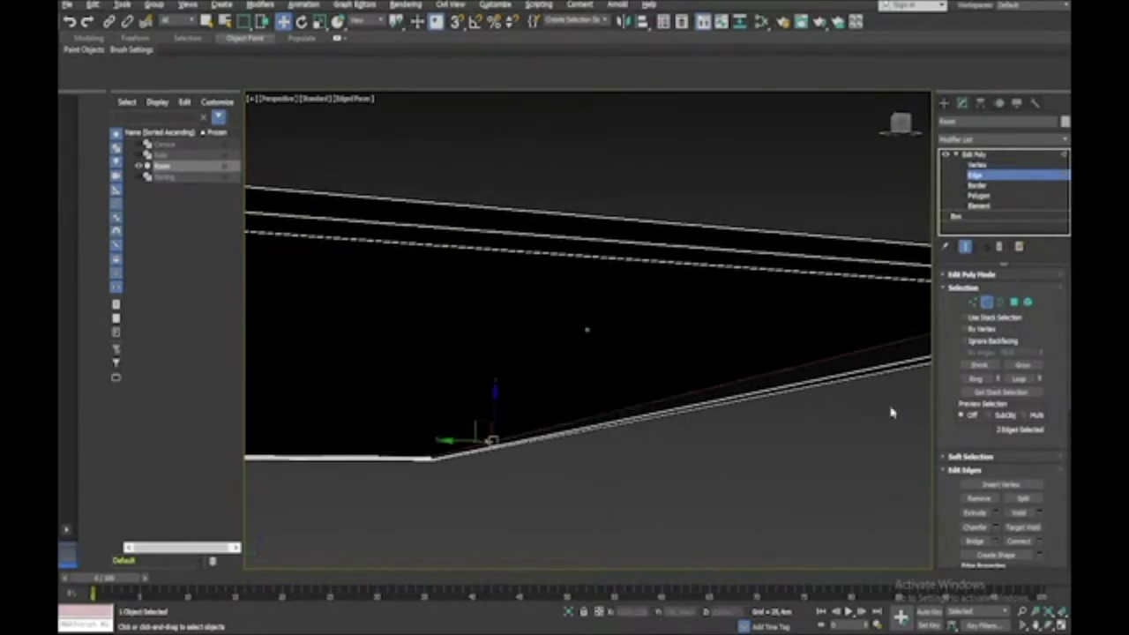
click(1039, 542)
alt+middle_drag(865, 467, 865, 468)
alt+middle_drag(587, 333, 594, 388)
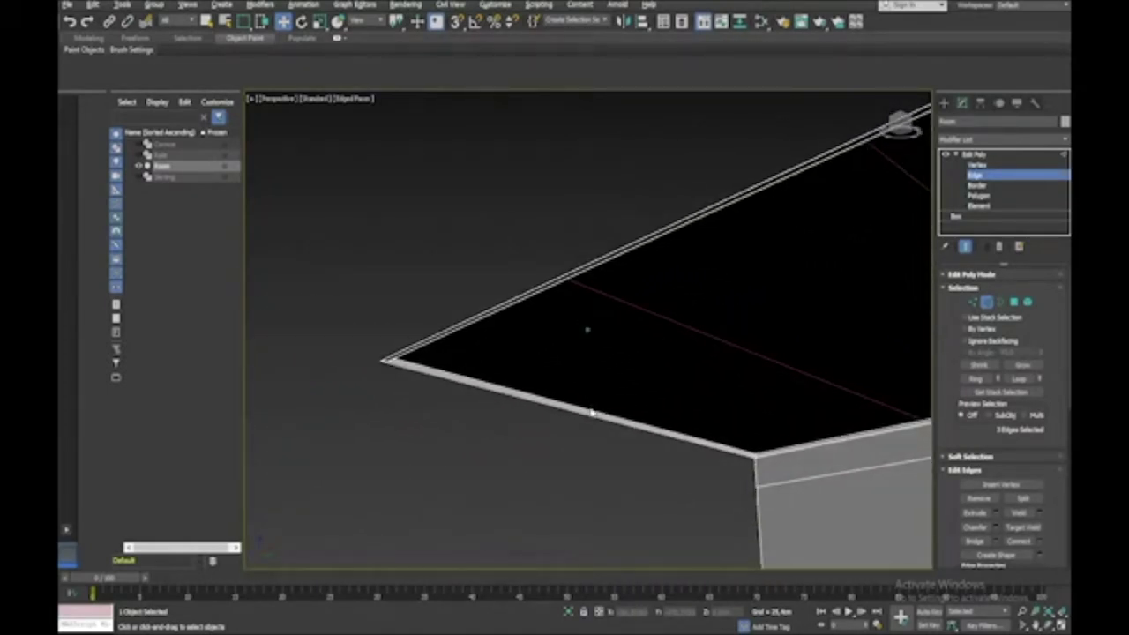
Step: Select the ceiling's five parallel cross edges, including both ends, and connect them with two lengthwise segments
alt+middle_drag(590, 405, 590, 409)
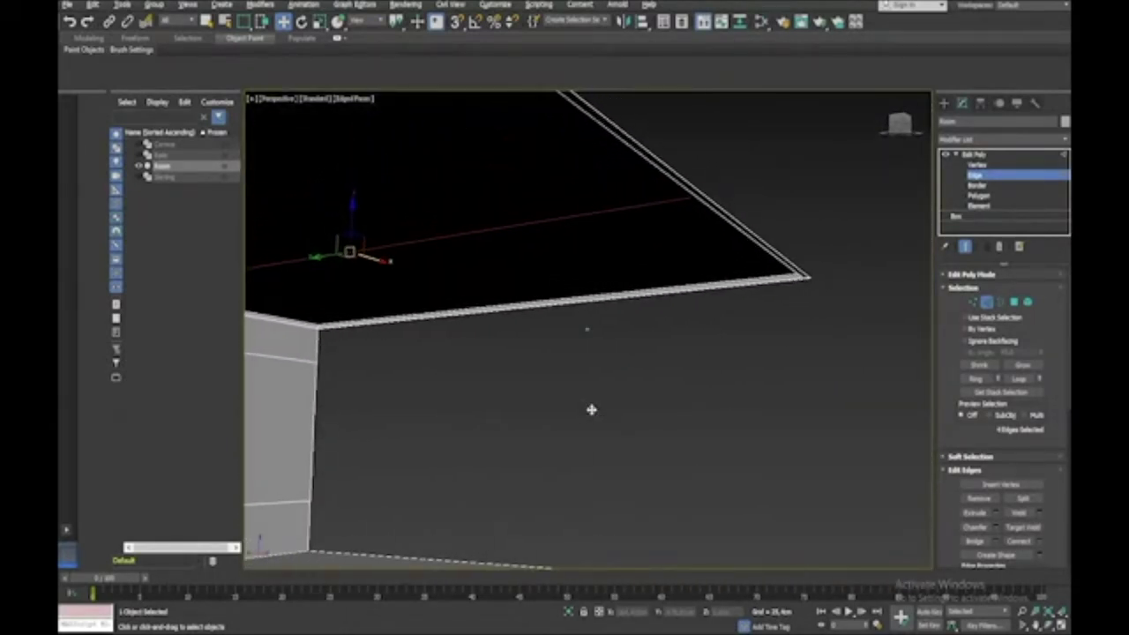
click(656, 285)
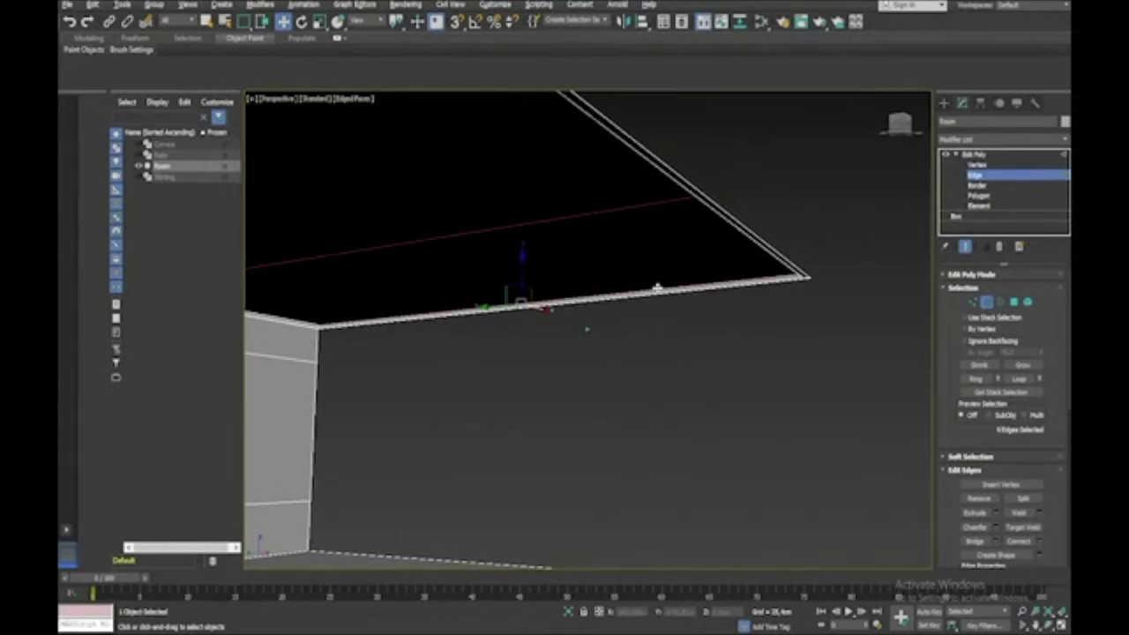
click(1042, 543)
alt+middle_drag(661, 357, 731, 418)
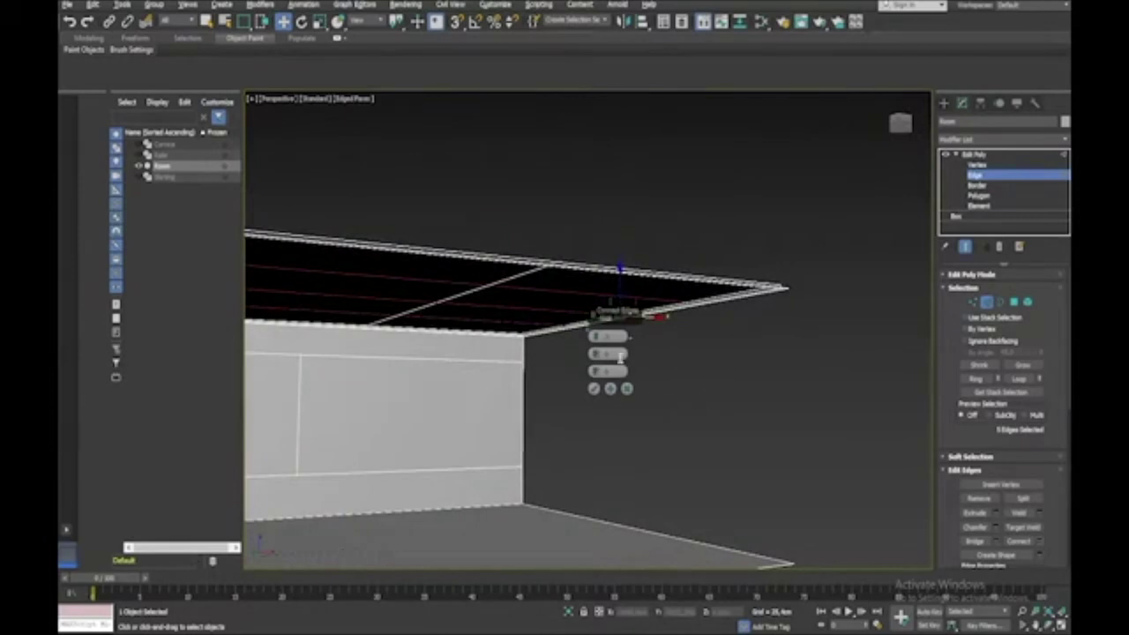
click(596, 340)
click(593, 388)
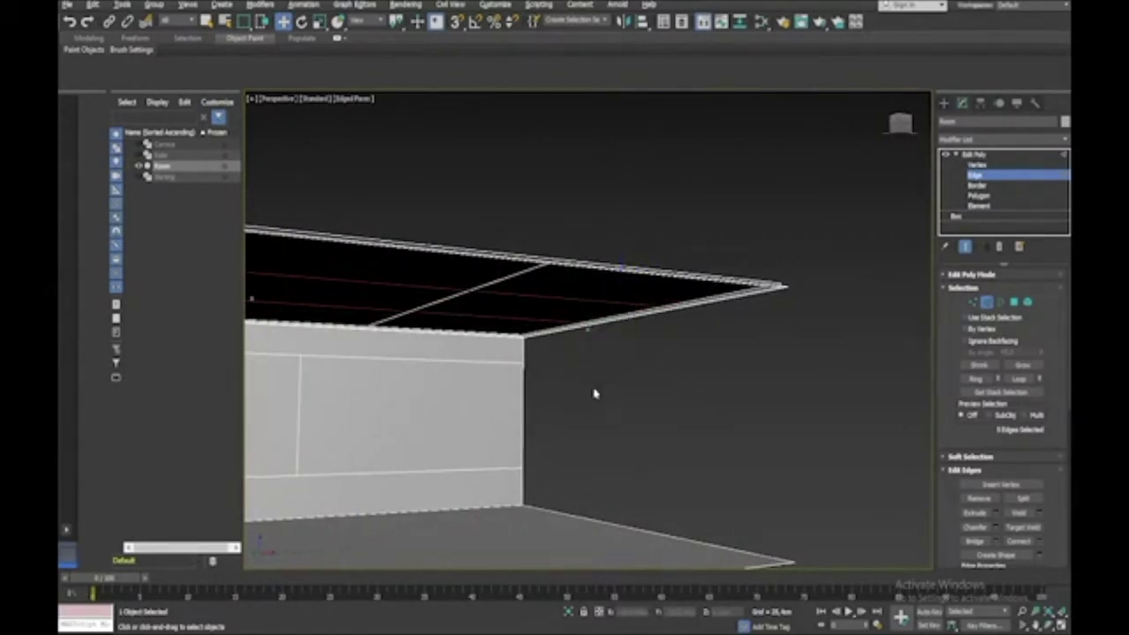
click(594, 394)
Step: Inset each of the 12 recessed ceiling polygons separately using Bevel by polygon, with zero height and a negative outline
alt+middle_drag(595, 393, 627, 384)
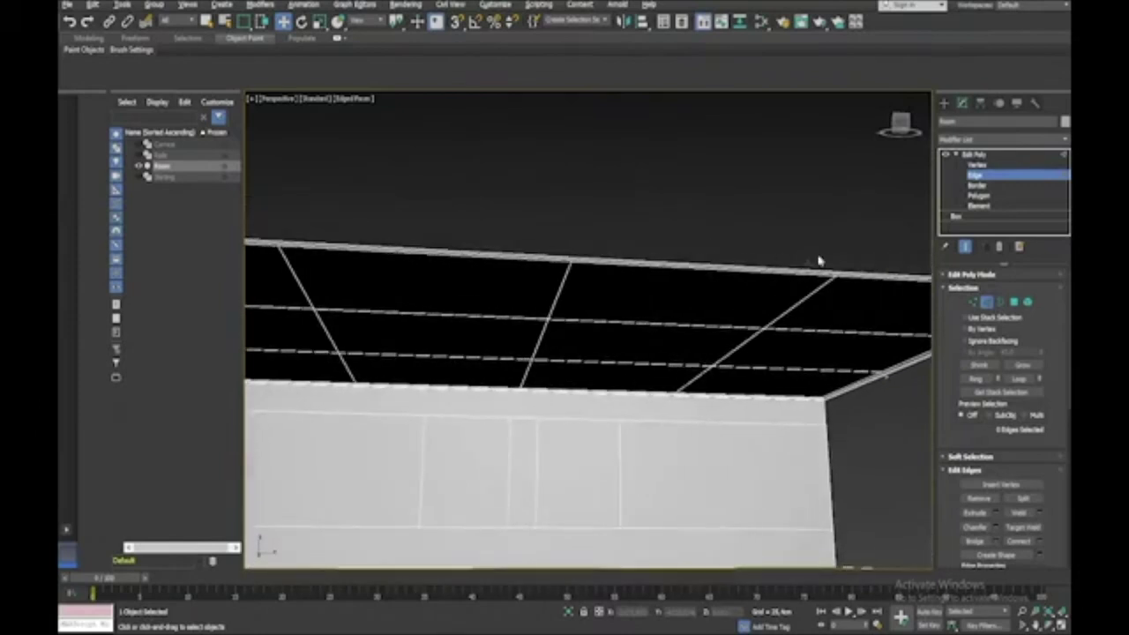
click(967, 197)
key(z)
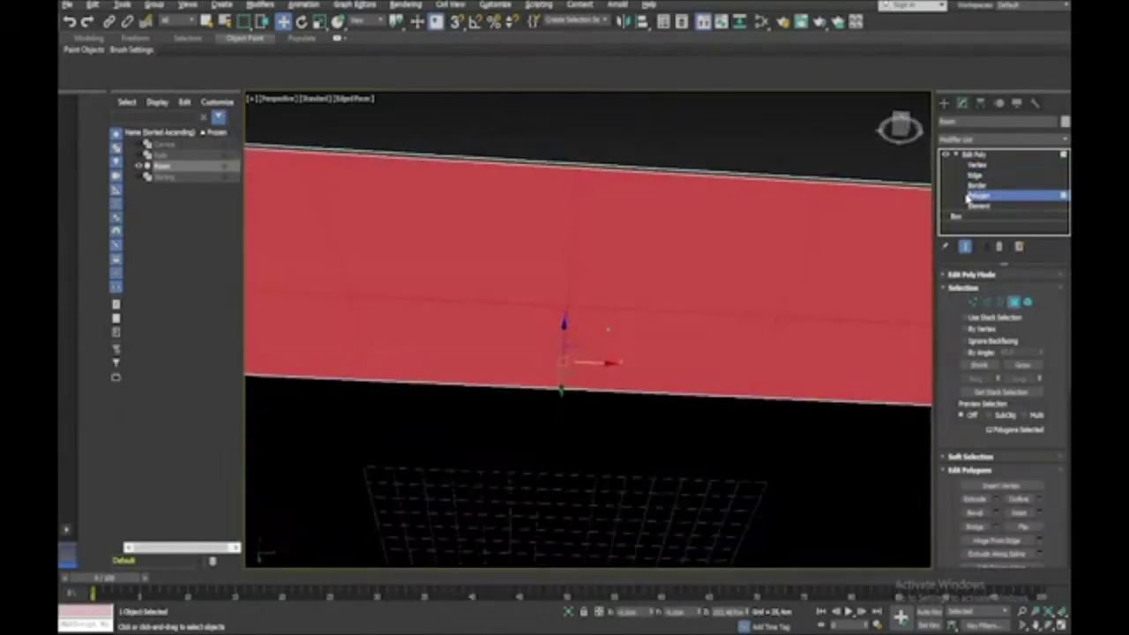
alt+middle_drag(901, 236, 946, 455)
click(997, 515)
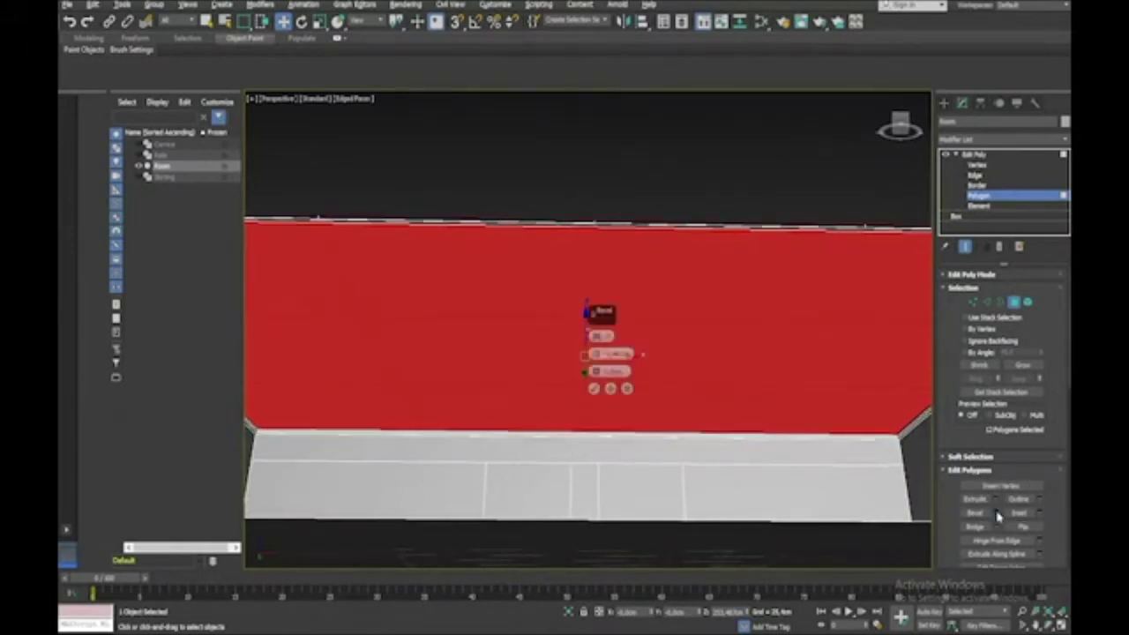
alt+middle_drag(901, 202, 657, 425)
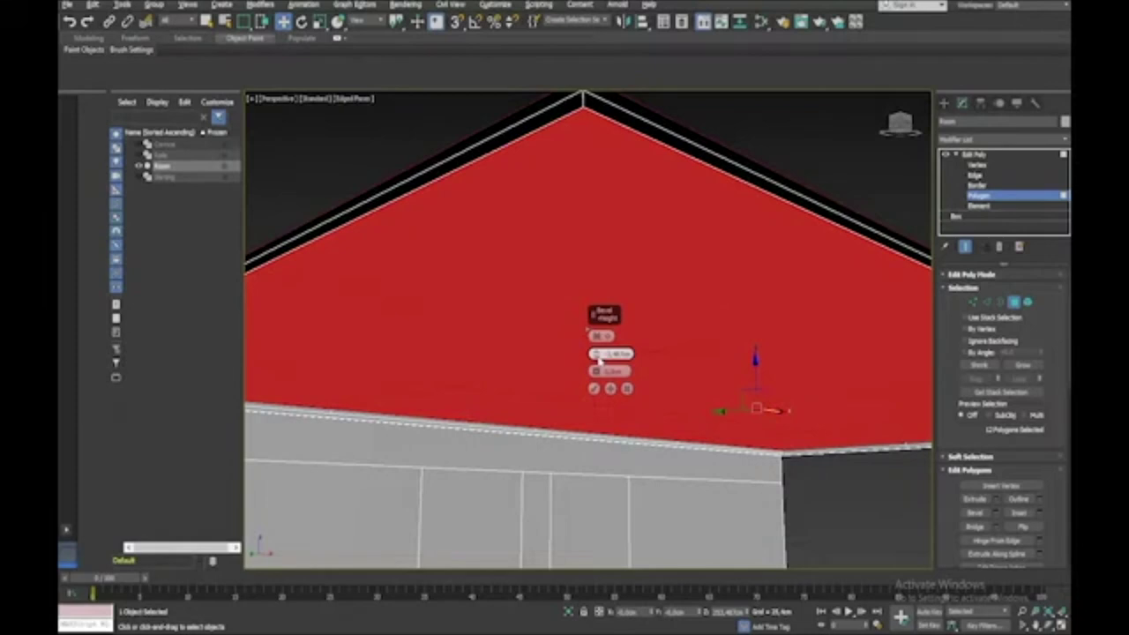
right_click(598, 358)
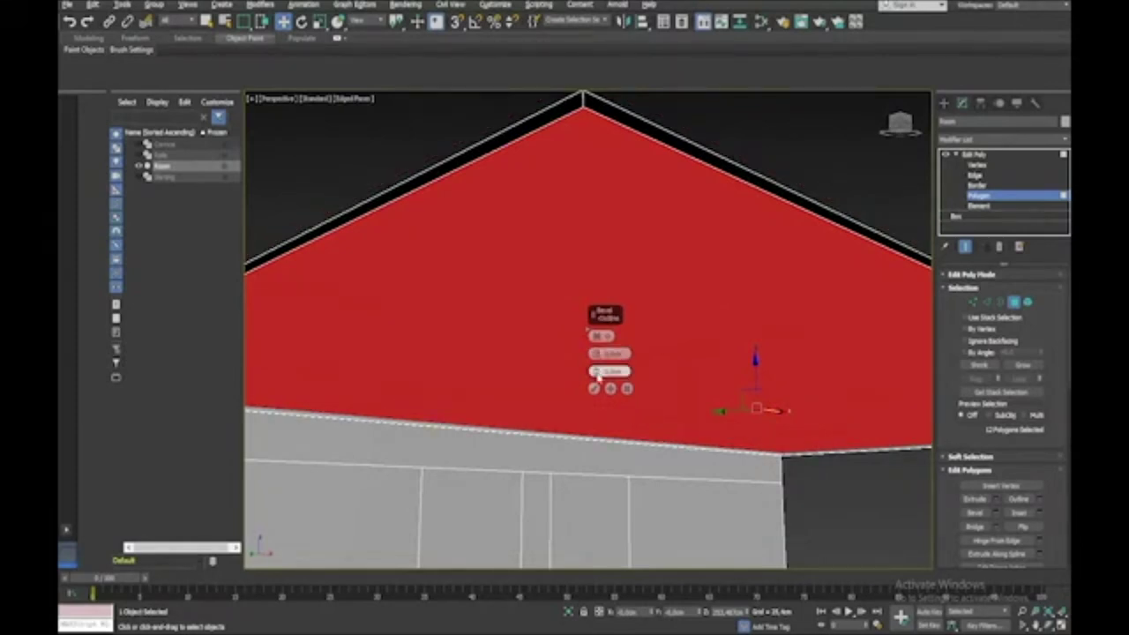
drag(599, 377, 599, 400)
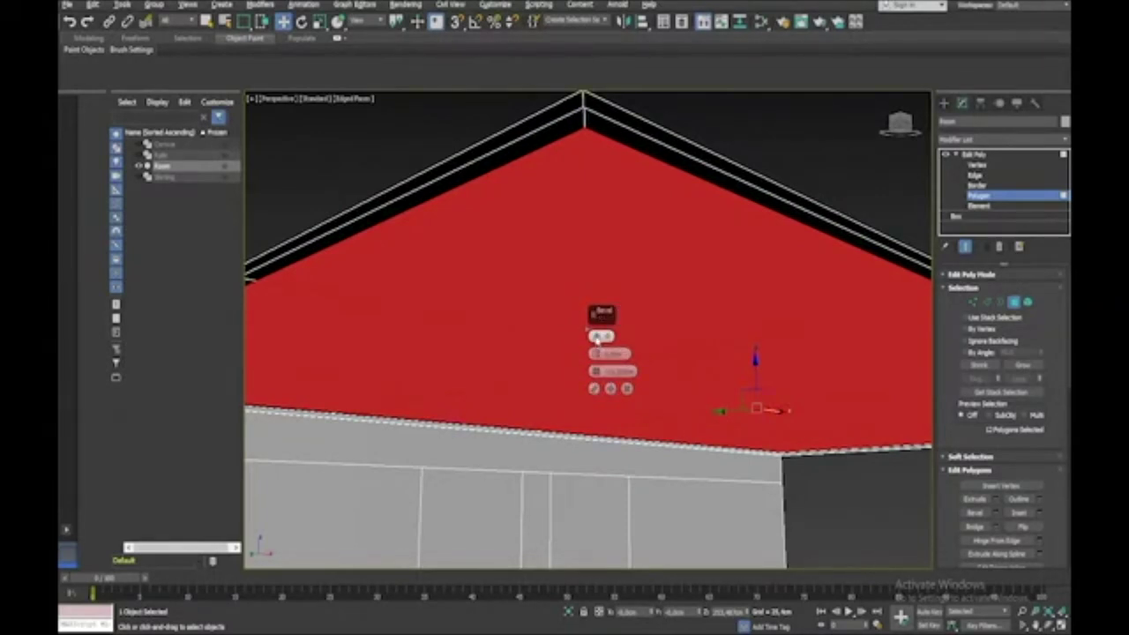
click(599, 336)
click(648, 374)
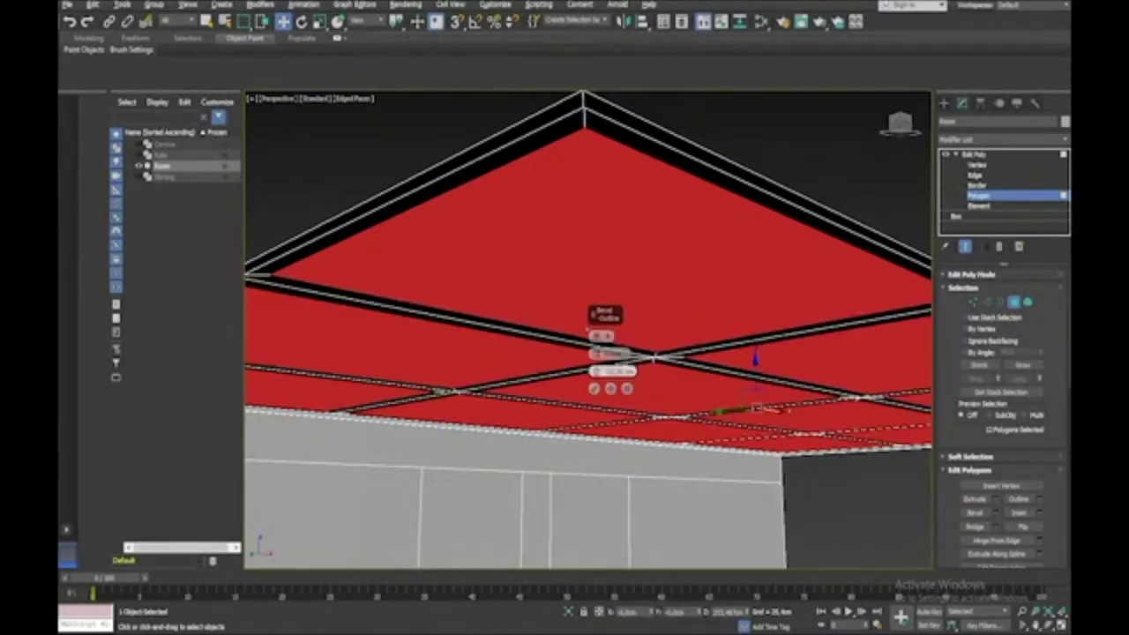
alt+middle_drag(588, 329, 578, 328)
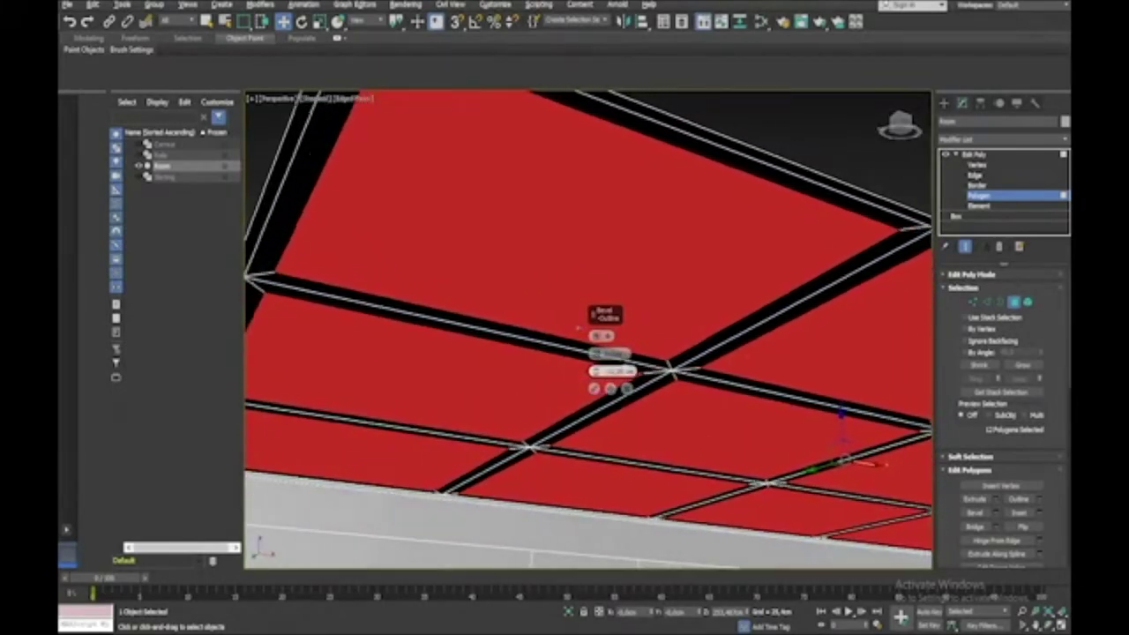
click(610, 389)
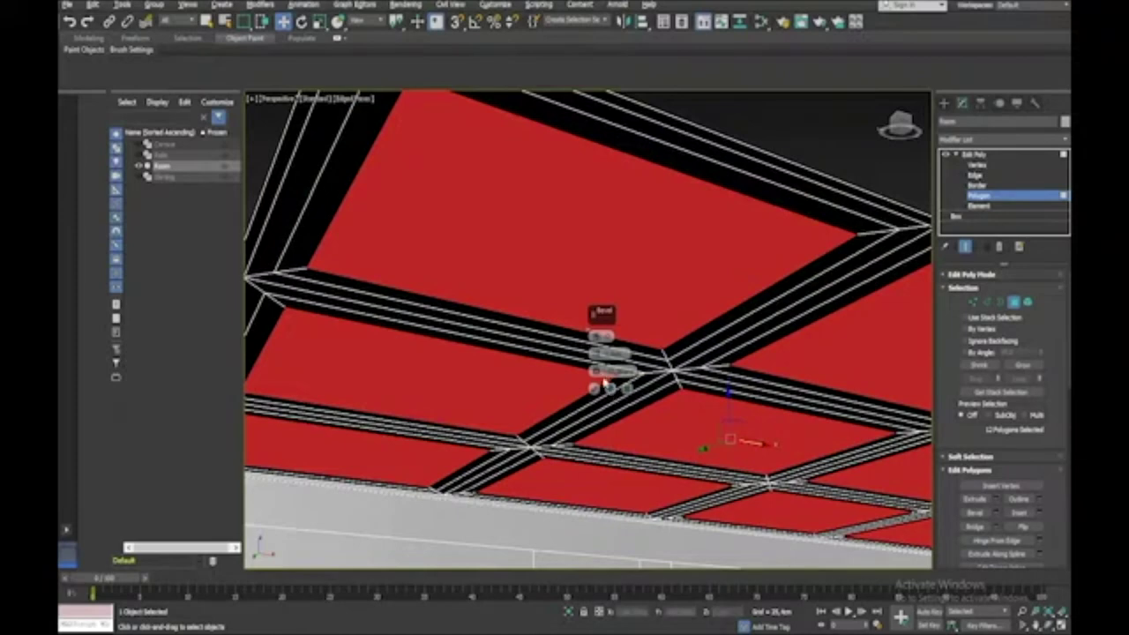
Step: Reset the second bevel's outline to zero and push the inset ceiling panels upward to form coffers
right_click(597, 373)
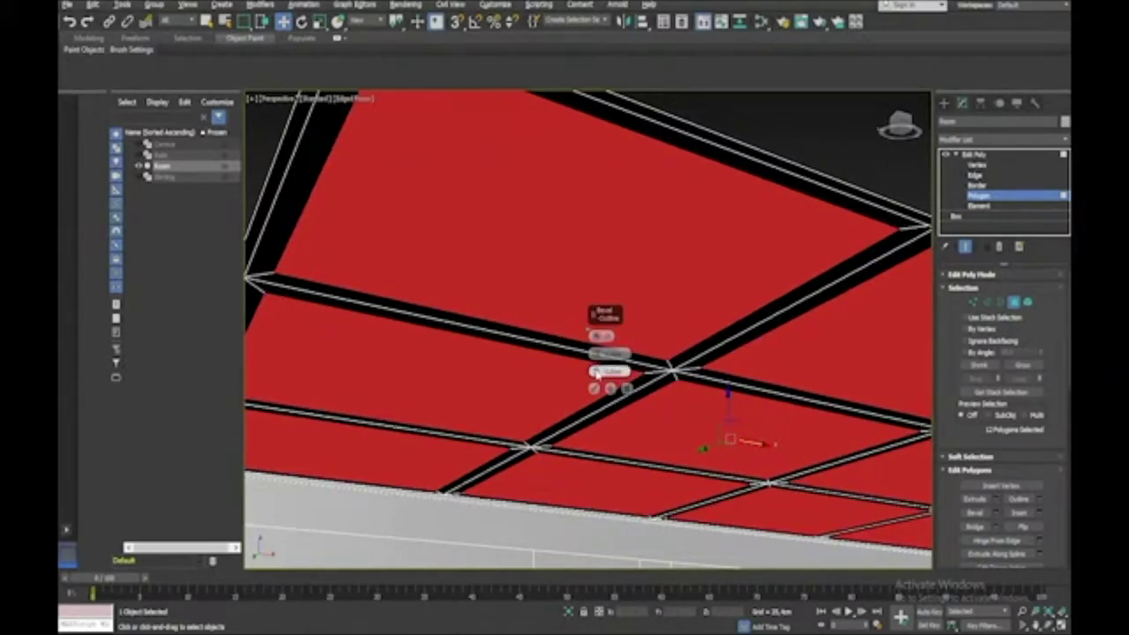
drag(596, 353, 597, 358)
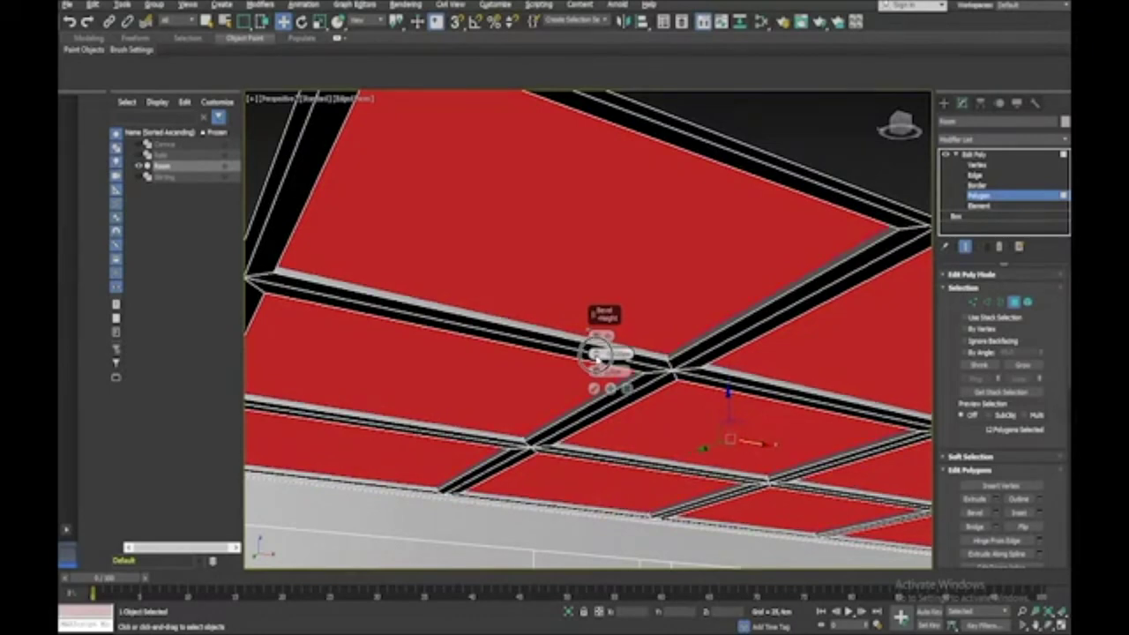
click(816, 152)
Step: Unhide all objects so the cornice, rails and skirting are shown with the room
alt+middle_drag(816, 152, 817, 151)
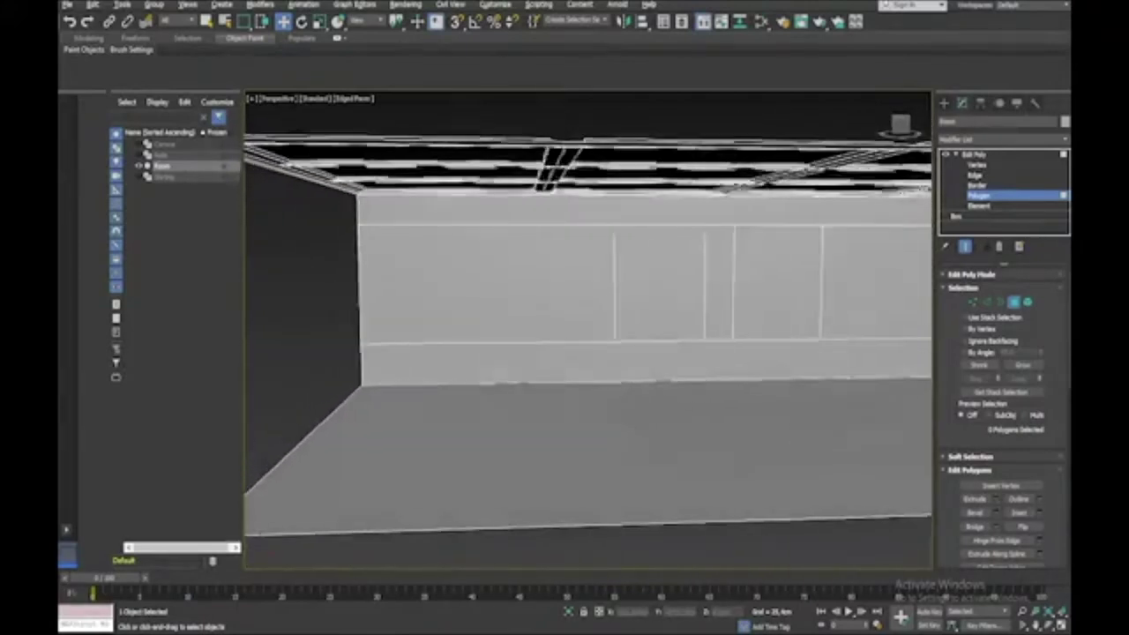
alt+middle_drag(630, 428, 312, 295)
right_click(312, 291)
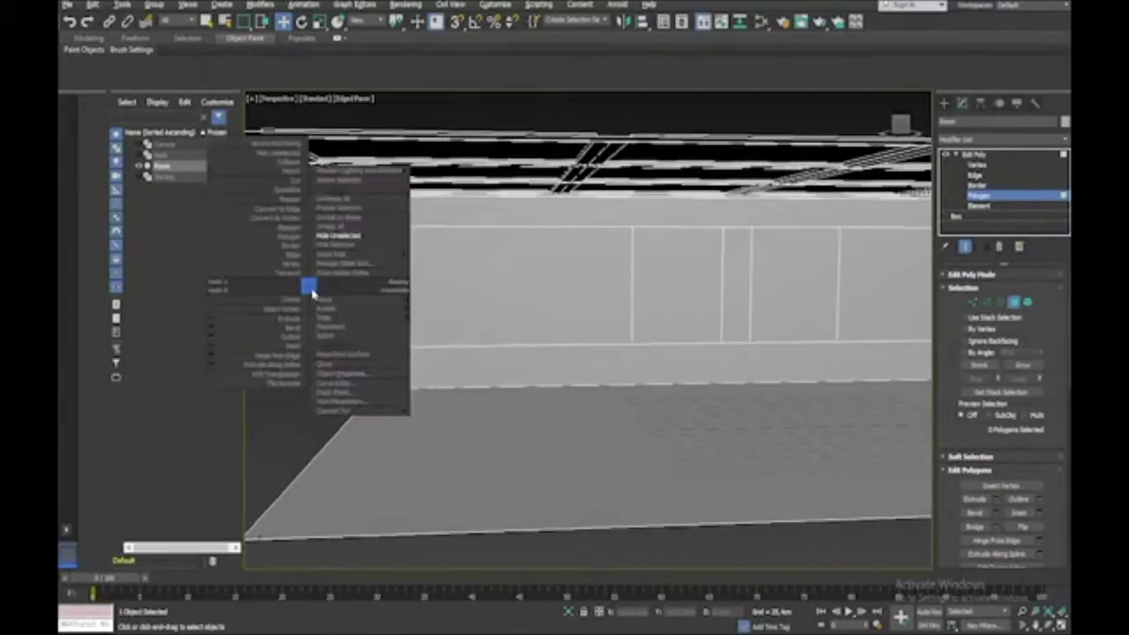
click(344, 229)
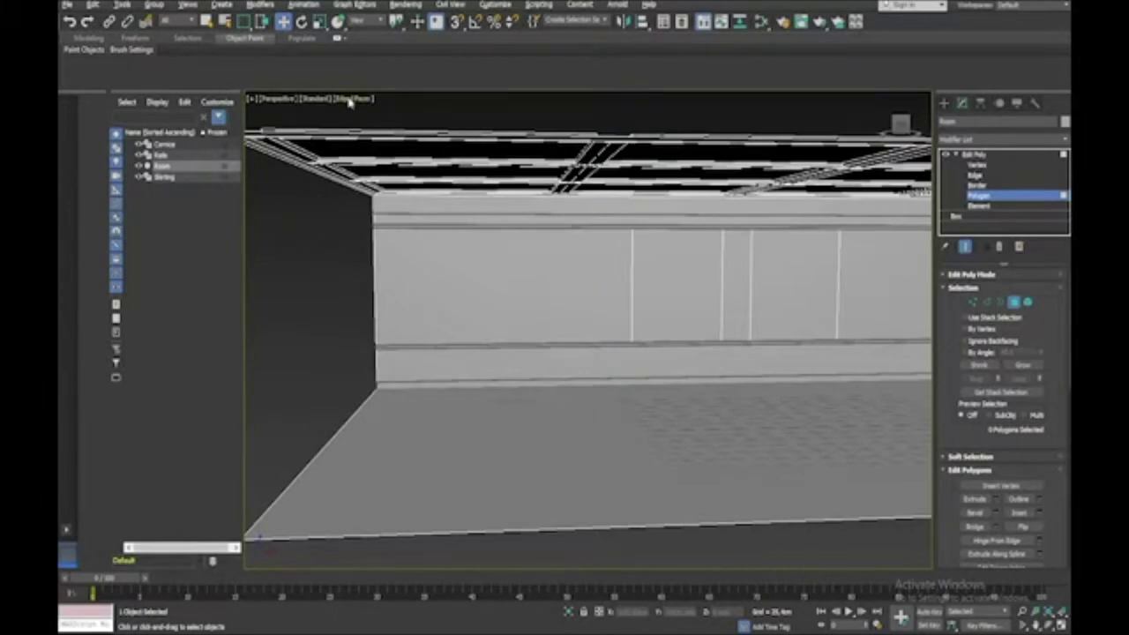
Step: Switch the perspective viewport's shading to Flat Color while keeping edged faces displayed
click(316, 100)
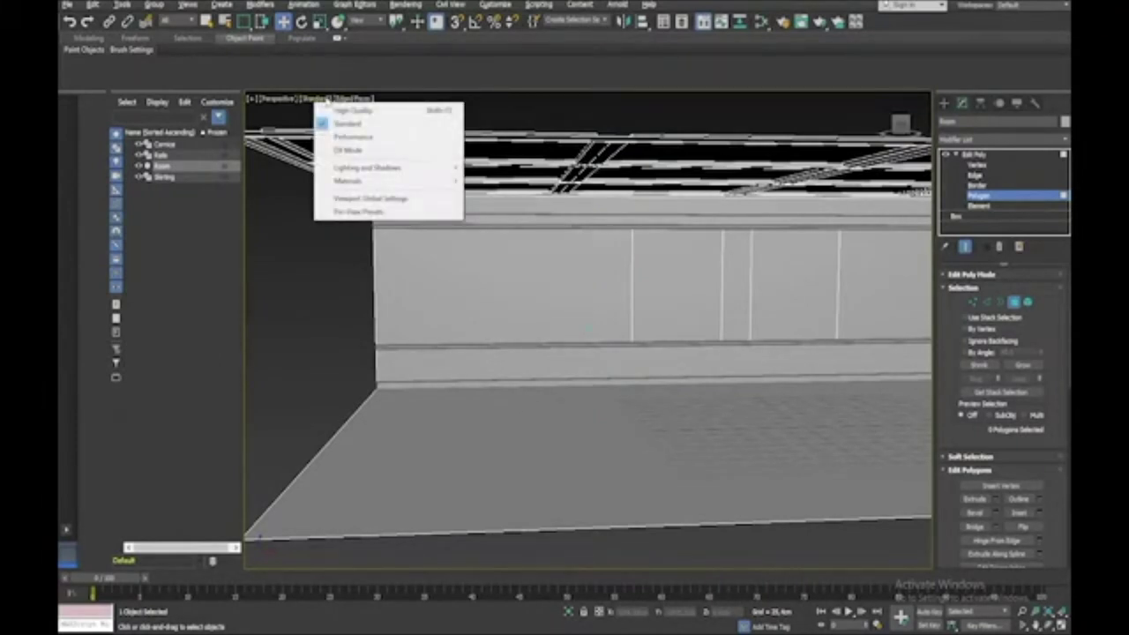
click(353, 98)
click(368, 150)
mouse_move(472, 371)
alt+middle_down()
mouse_move(483, 298)
mouse_move(487, 331)
mouse_move(518, 356)
alt+middle_up()
mouse_move(366, 147)
alt+middle_down()
mouse_move(459, 147)
mouse_move(366, 147)
alt+middle_up()
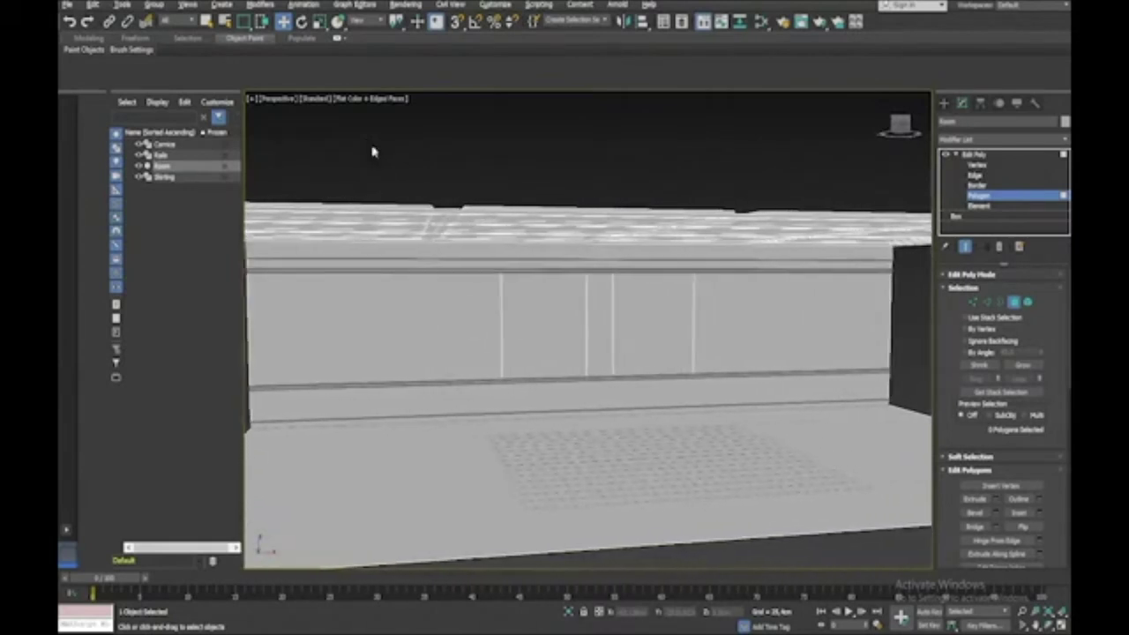
Step: Delete the two narrow panel polygons in the middle of the back wall to open two window holes
click(544, 323)
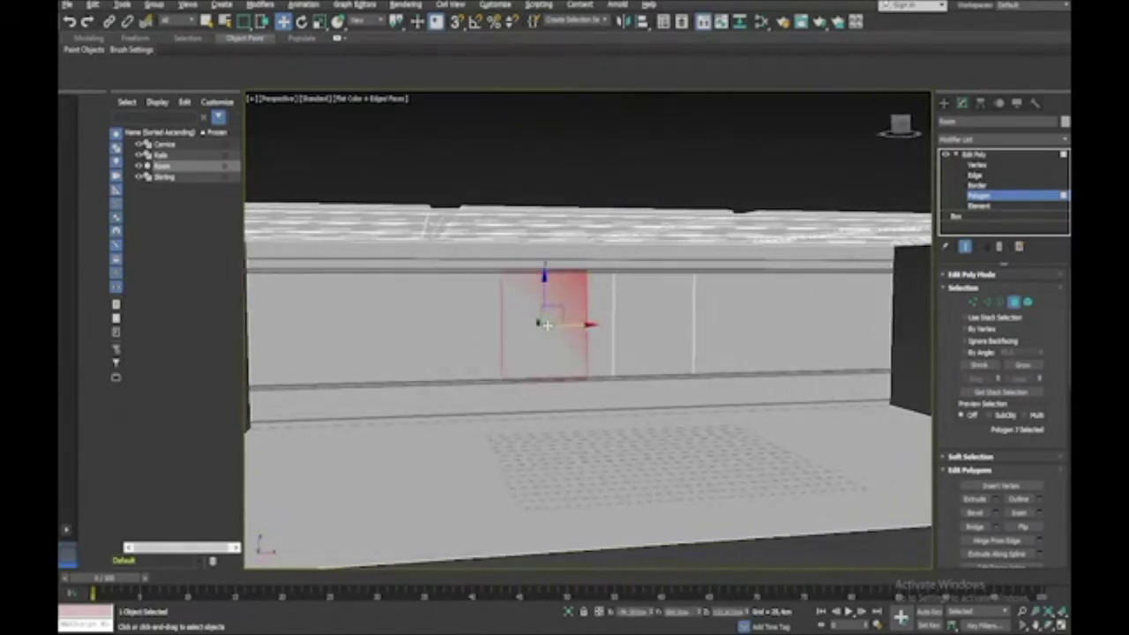
ctrl+click(639, 332)
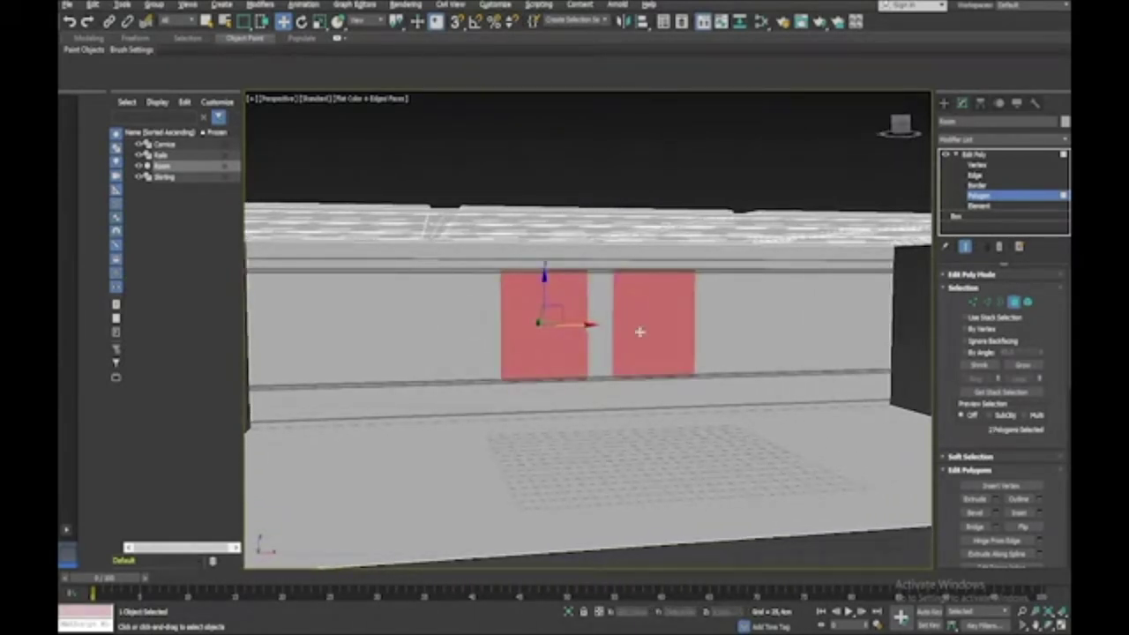
key(Delete)
mouse_move(588, 330)
alt+middle_down()
mouse_move(569, 317)
mouse_move(498, 339)
mouse_move(588, 317)
alt+middle_up()
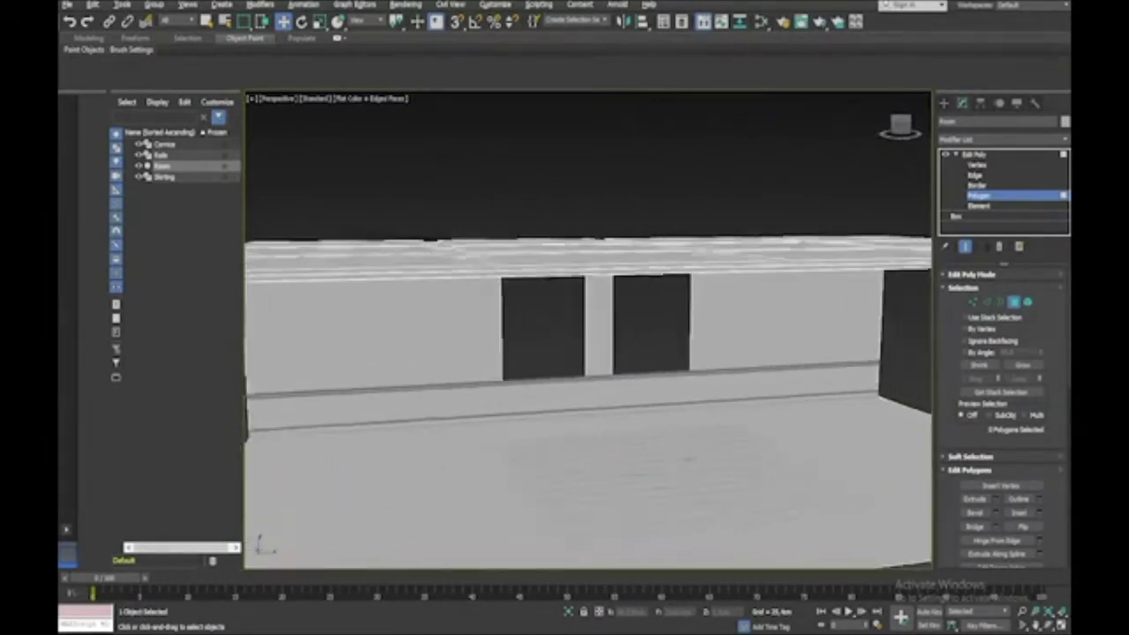
scroll(582, 335, down, 5)
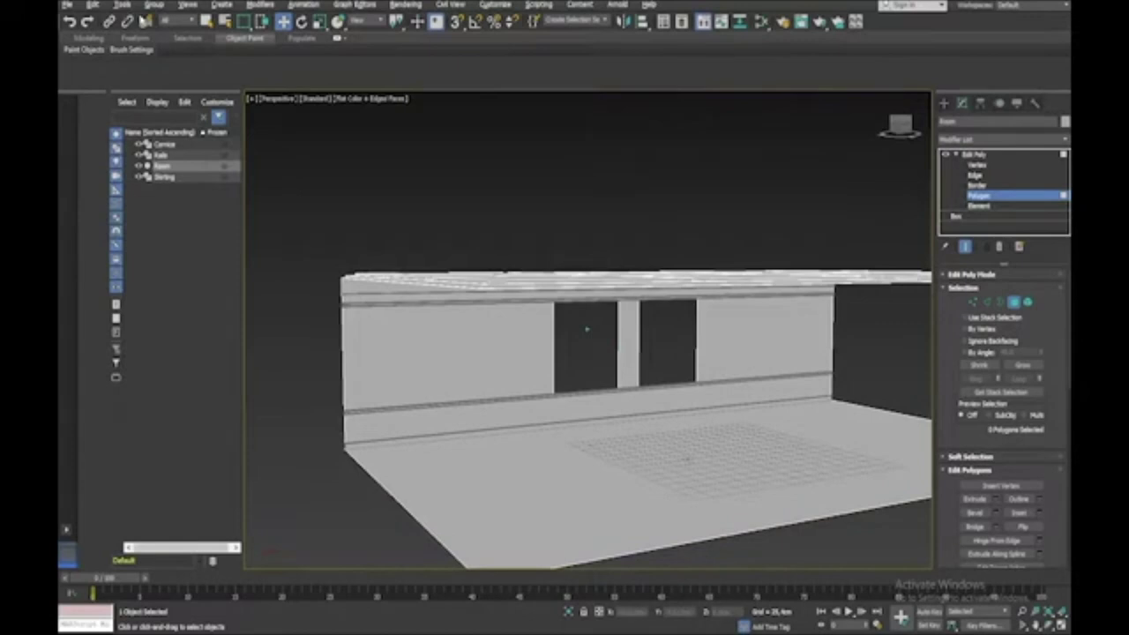
Step: Save a copy of the scene as Room Set V02
click(68, 6)
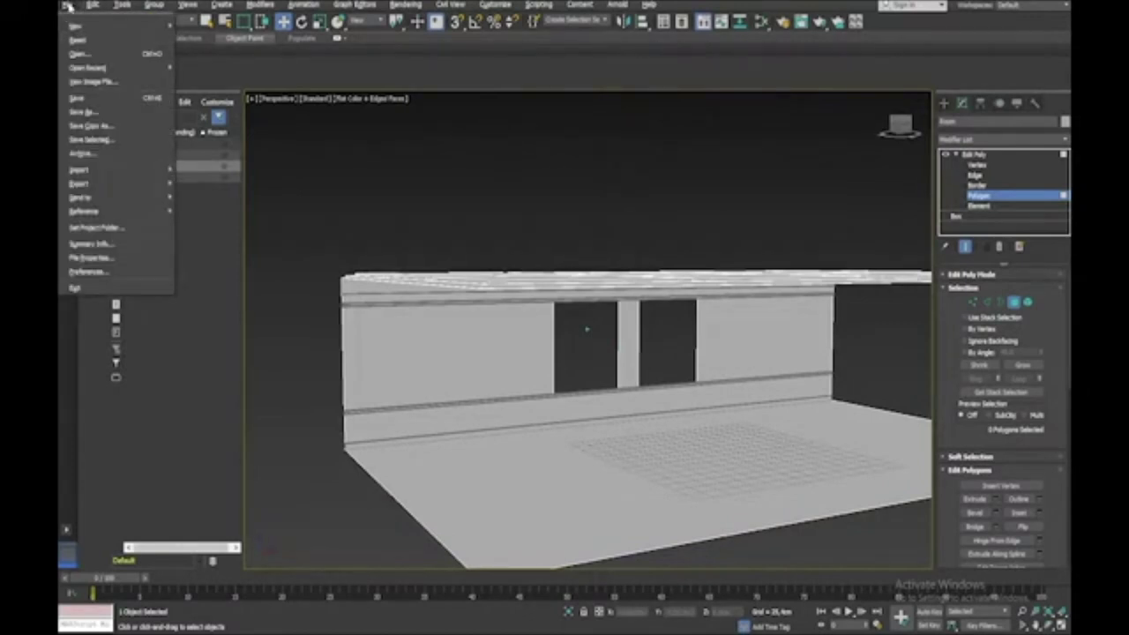
click(97, 125)
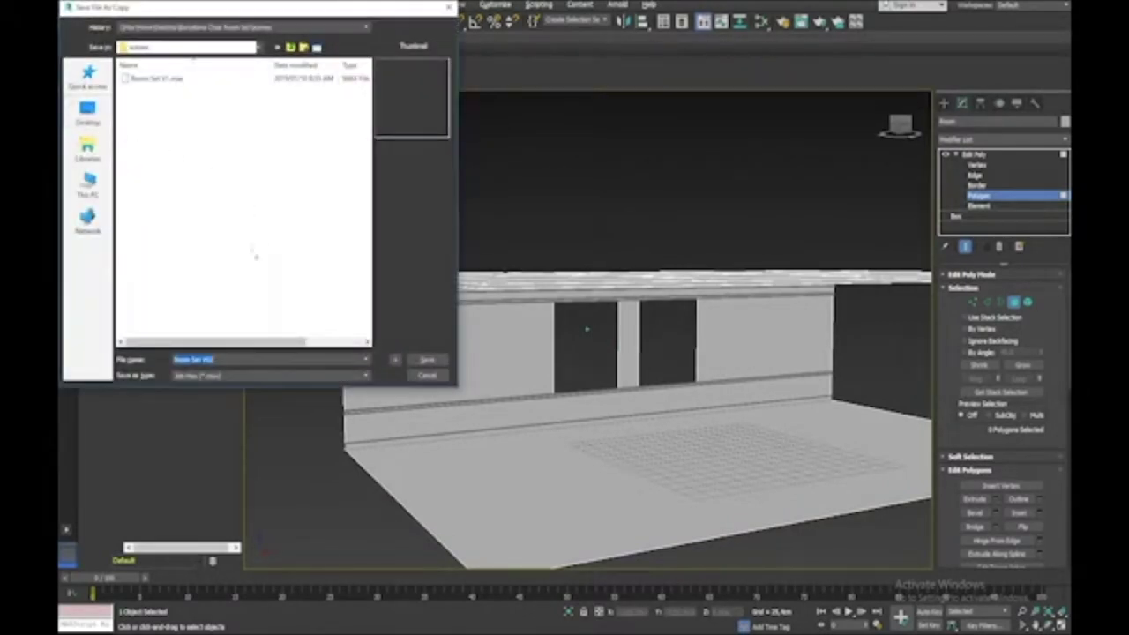
click(427, 362)
Step: Hide all objects except the selected room
alt+middle_drag(587, 329, 435, 362)
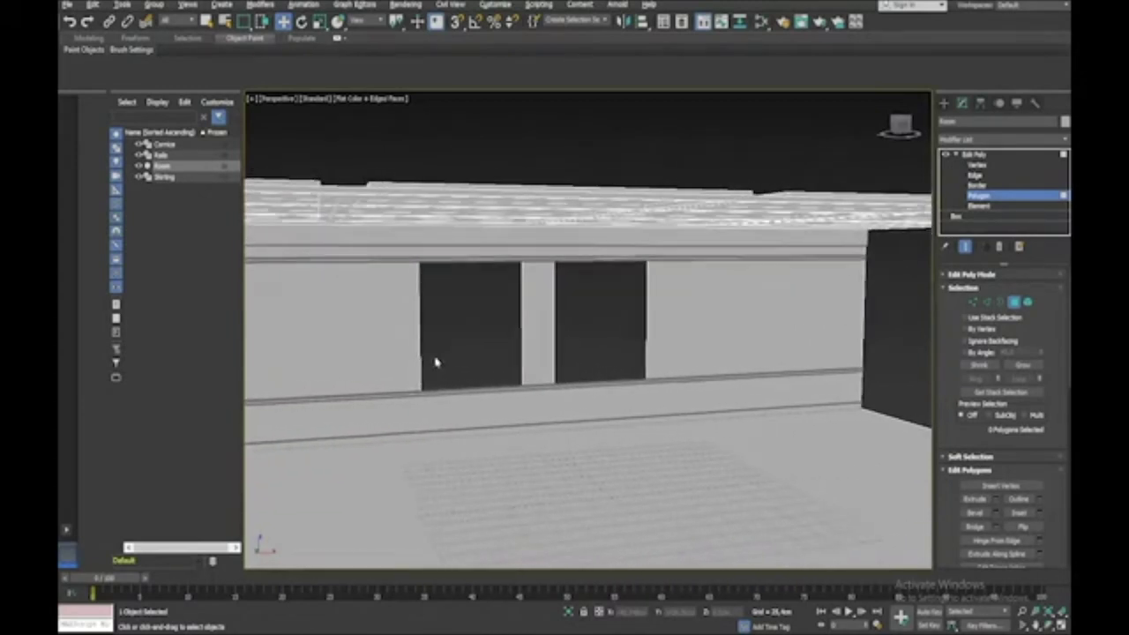
right_click(617, 119)
click(644, 86)
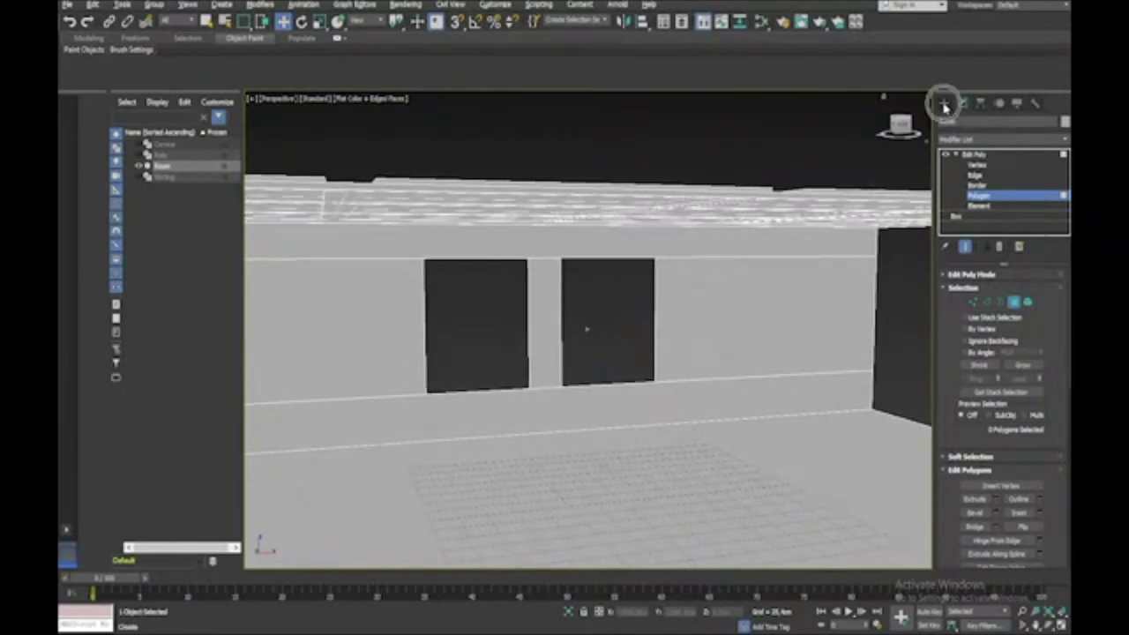
Step: Choose the Fixed window type for creation and turn on 3D snapping to vertices
click(944, 104)
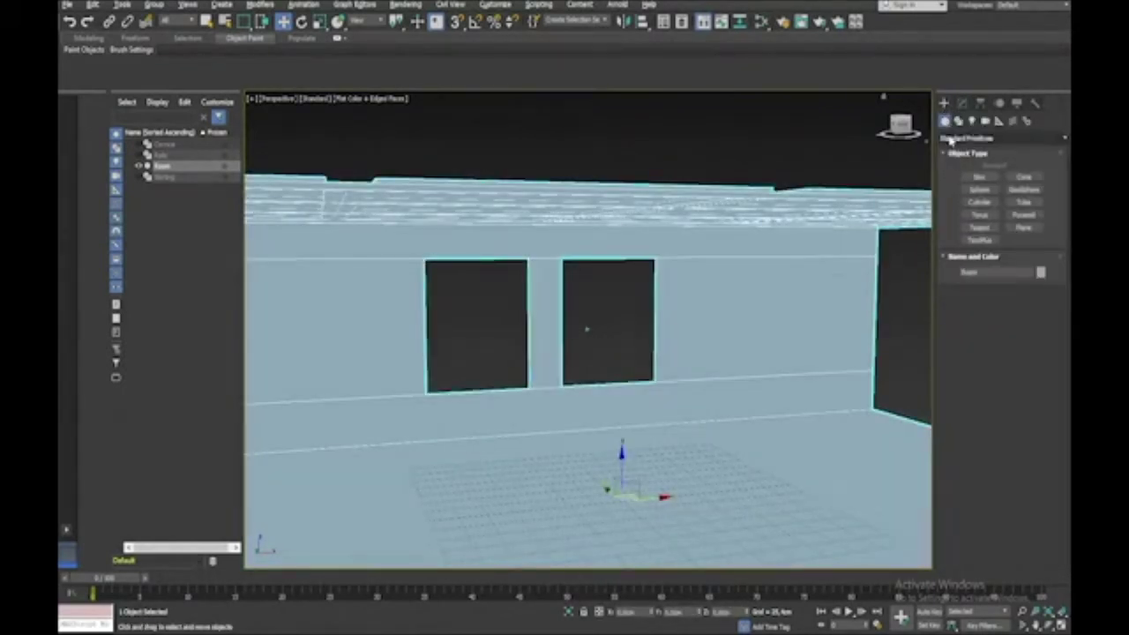
click(949, 139)
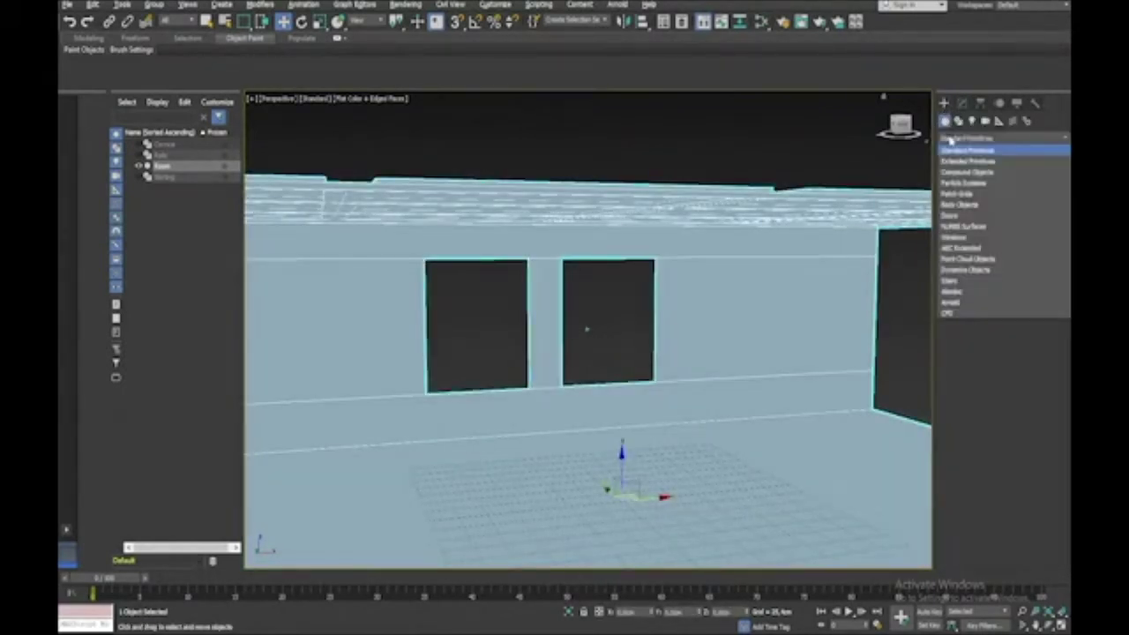
click(960, 238)
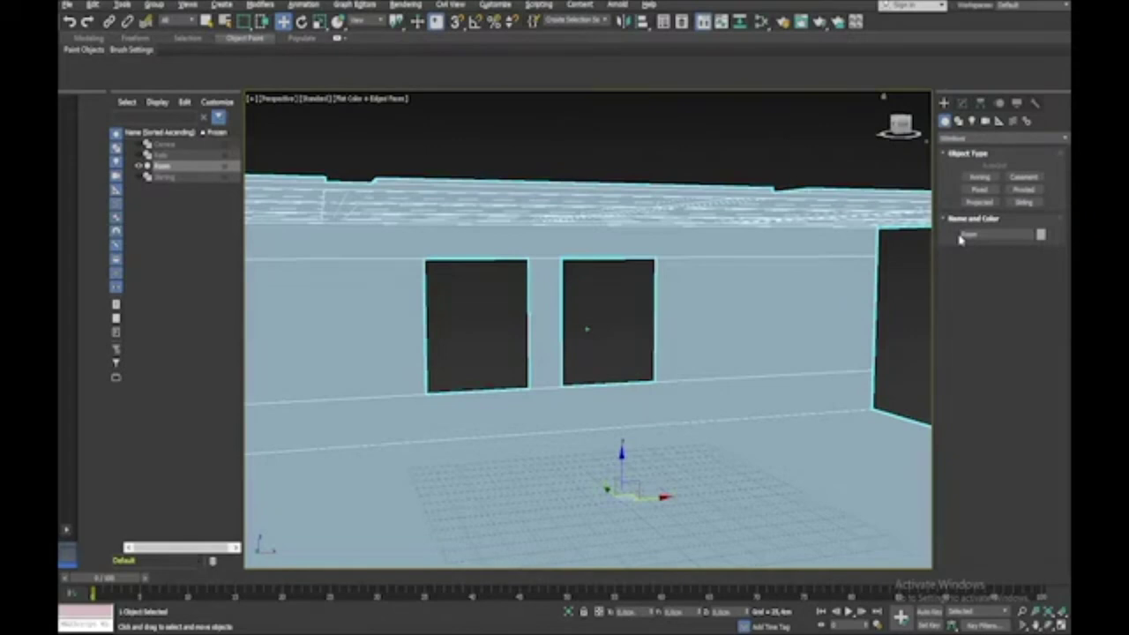
click(988, 190)
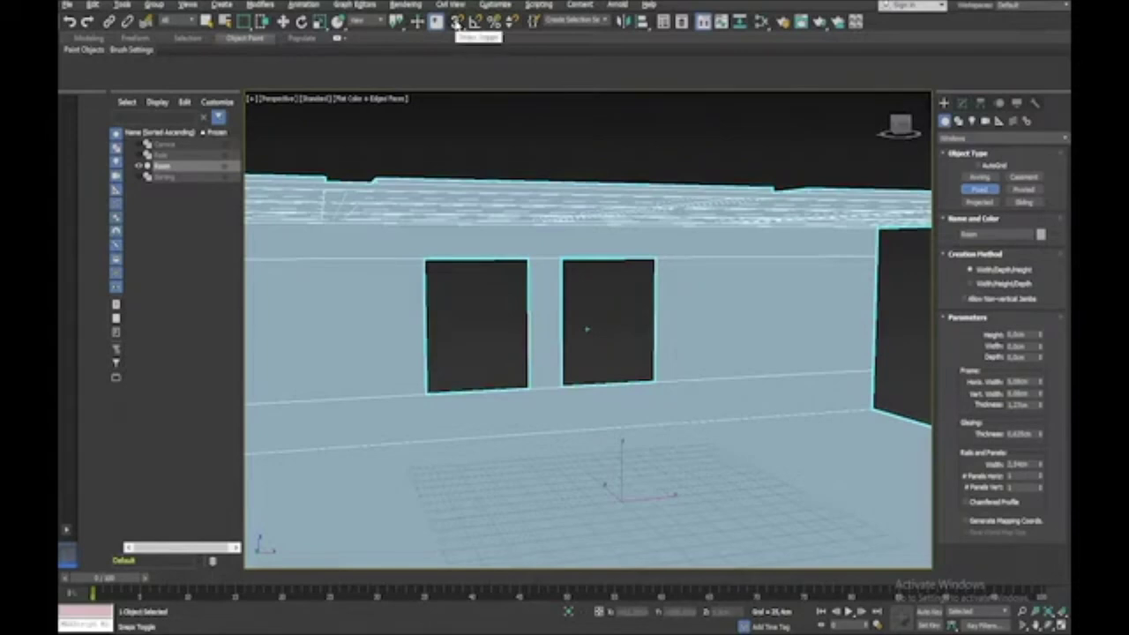
right_click(457, 22)
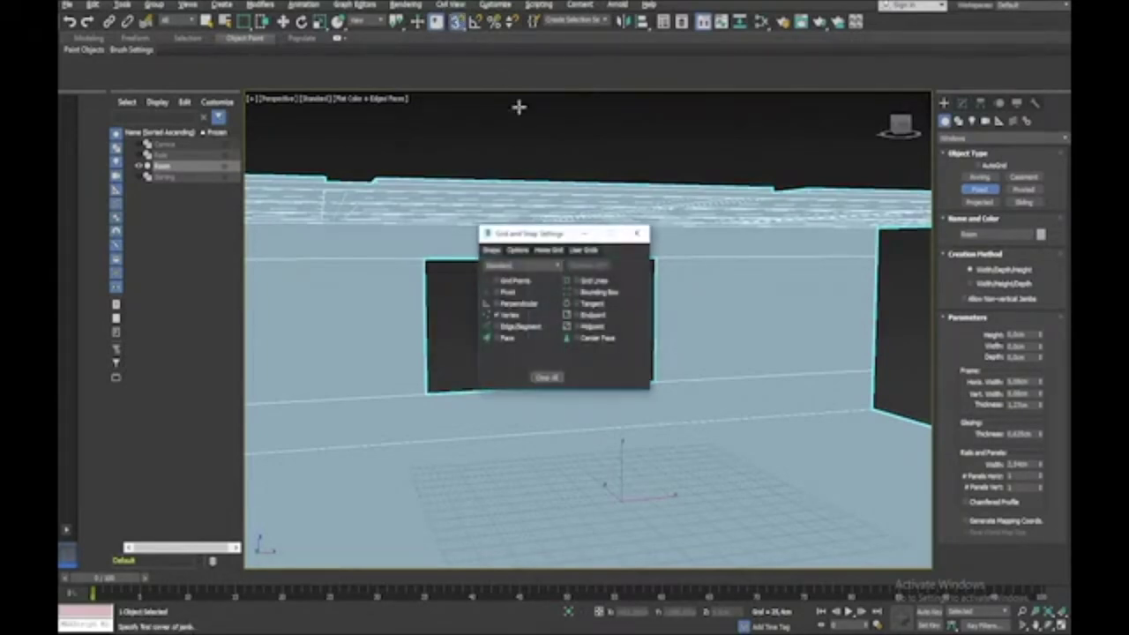
click(637, 234)
Step: Create a fixed window snapped to the corners of the left wall opening, and reduce its depth to a thin frame
scroll(428, 413, up, 4)
alt+middle_drag(427, 407, 428, 413)
scroll(426, 415, up, 3)
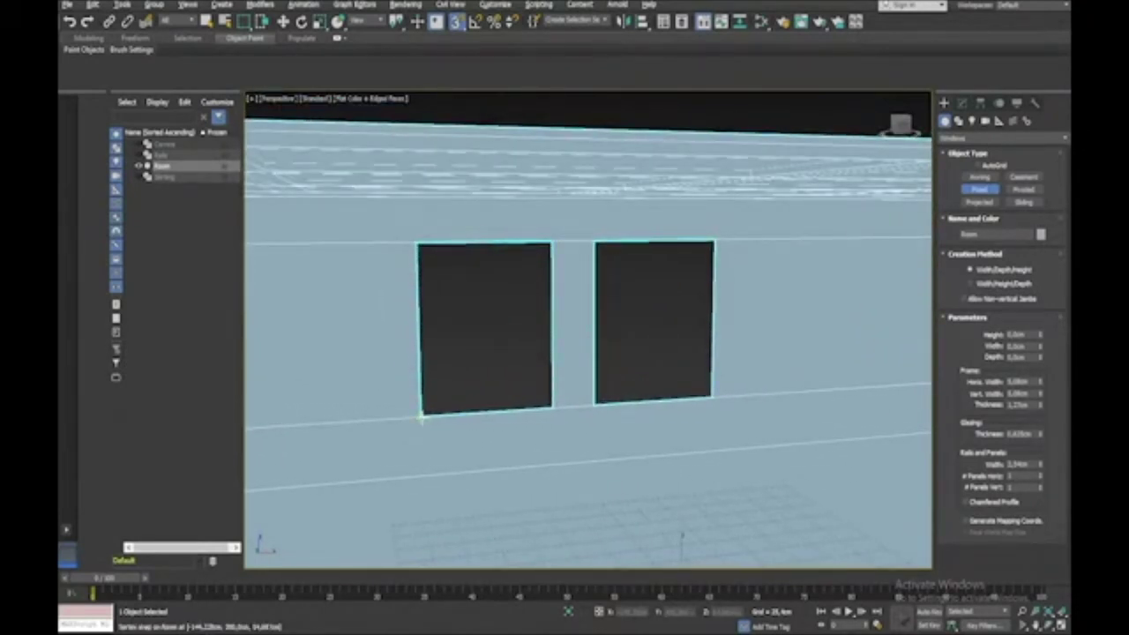
drag(421, 417, 553, 411)
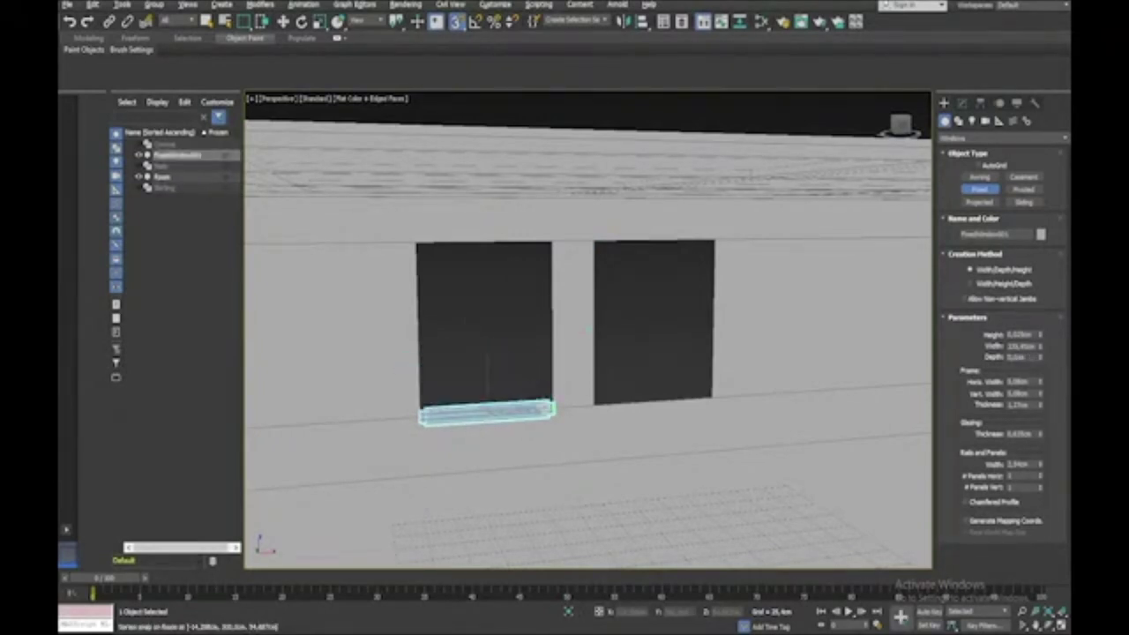
alt+middle_drag(586, 330, 543, 400)
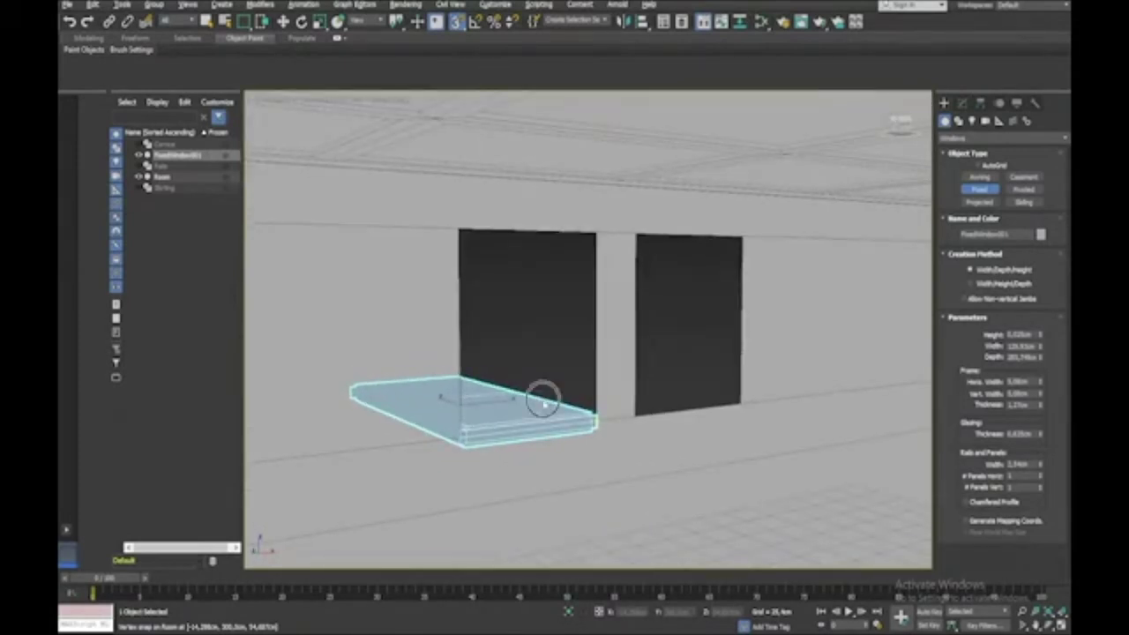
click(542, 378)
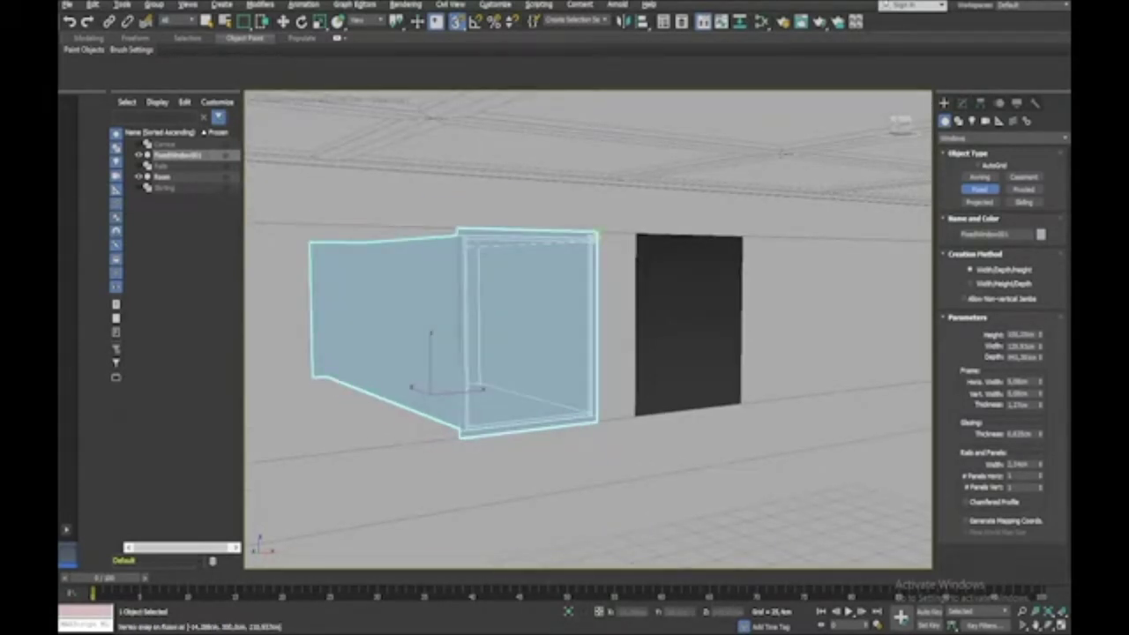
alt+middle_drag(595, 234, 714, 232)
click(714, 232)
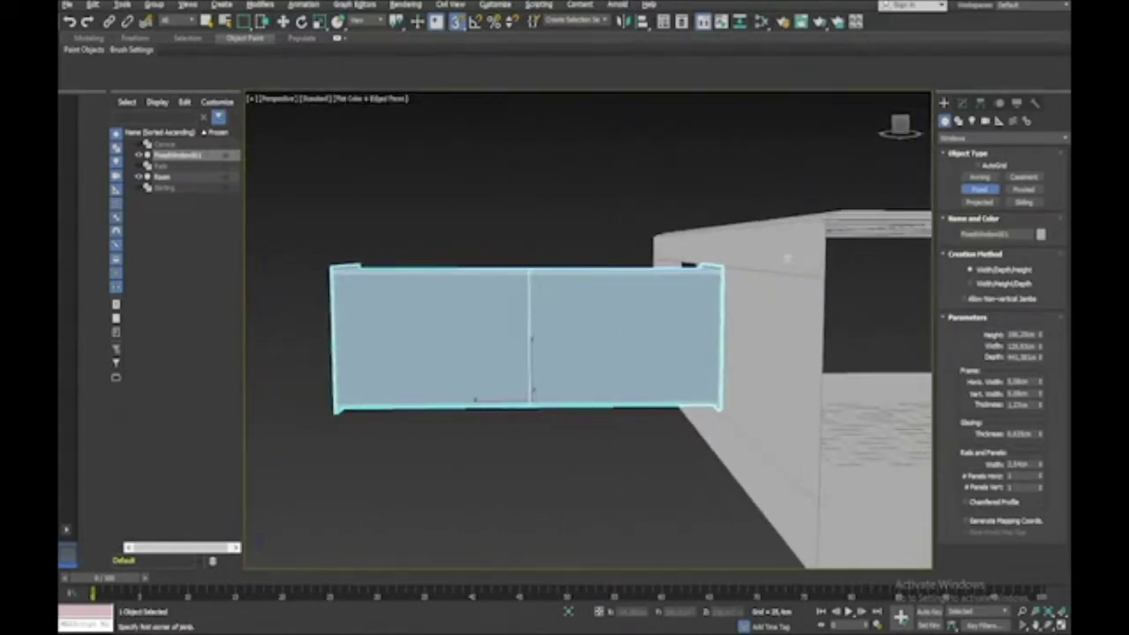
drag(1041, 358, 1029, 420)
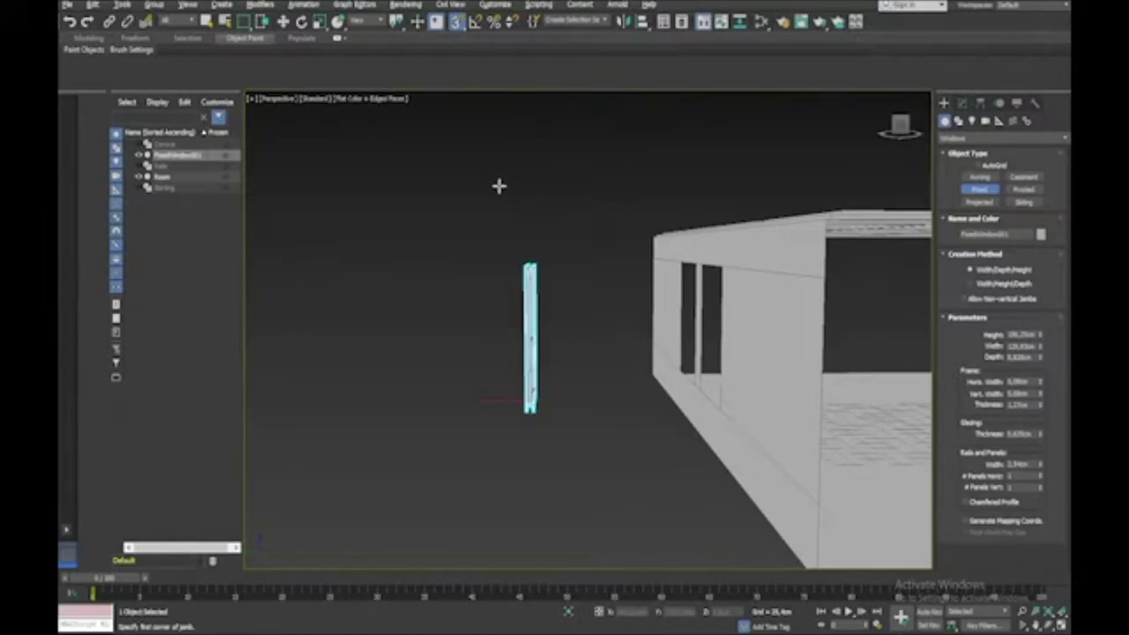
key(w)
drag(501, 400, 668, 388)
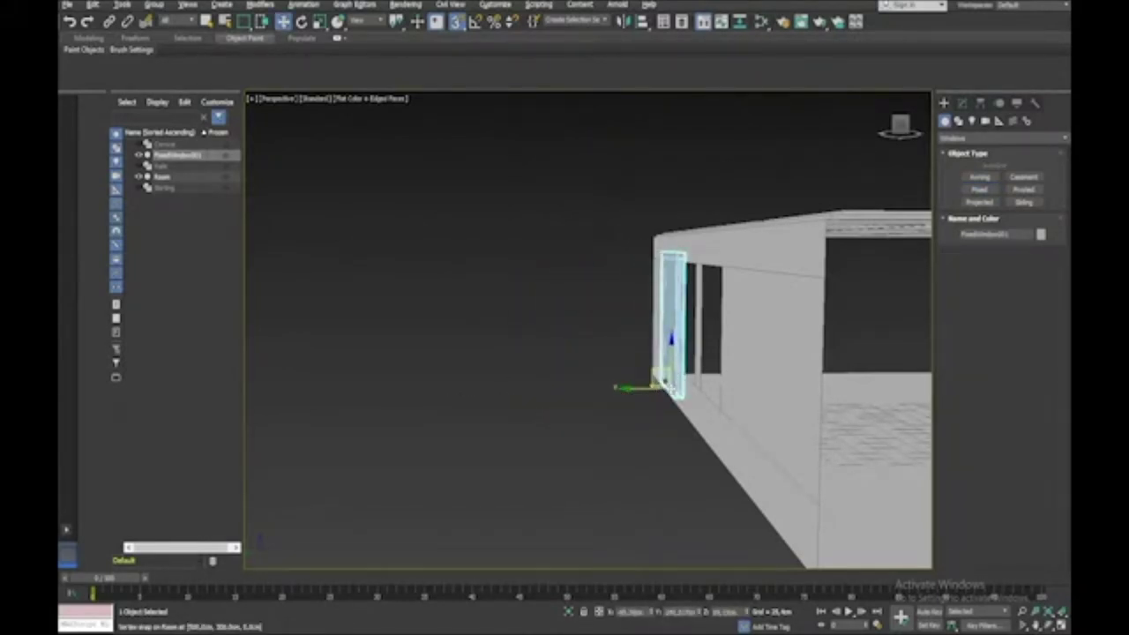
key(ctrl+z)
Step: Turn off snapping and move the window along the Y axis until it sits in the left wall opening
click(454, 21)
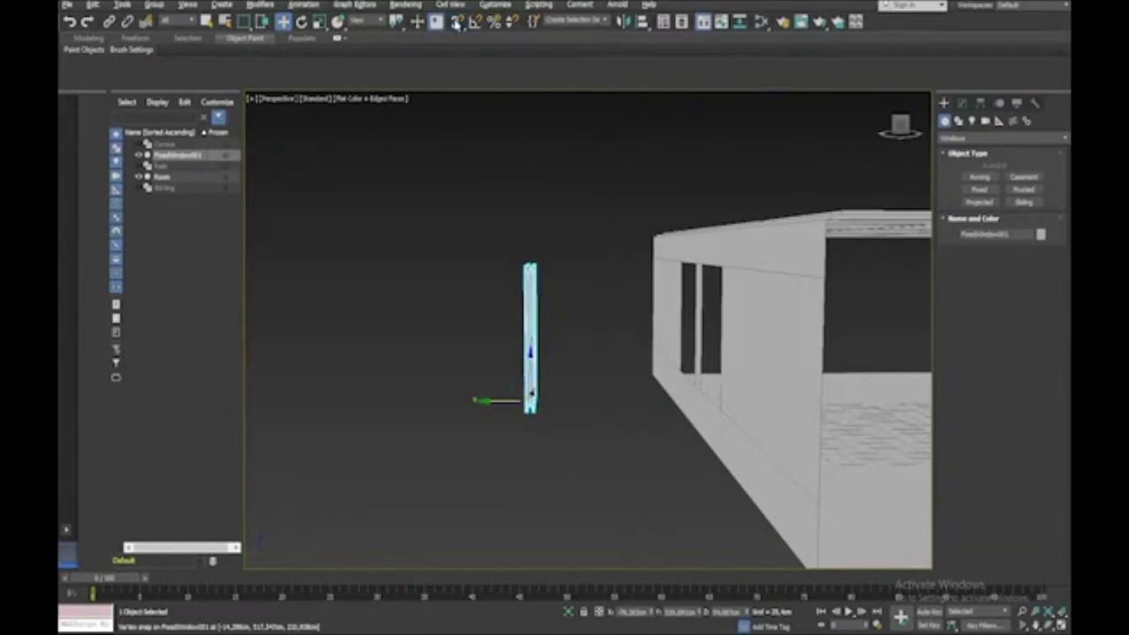
drag(495, 401, 671, 407)
alt+middle_drag(673, 405, 673, 405)
alt+middle_drag(711, 455, 713, 457)
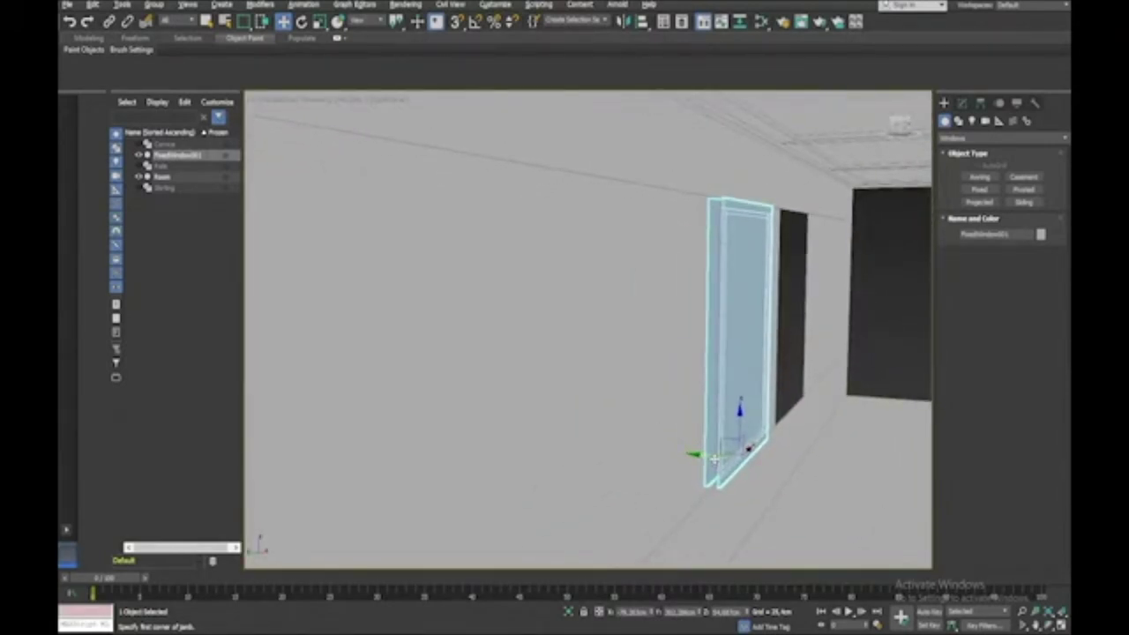
drag(715, 463, 714, 462)
alt+middle_drag(713, 460, 712, 459)
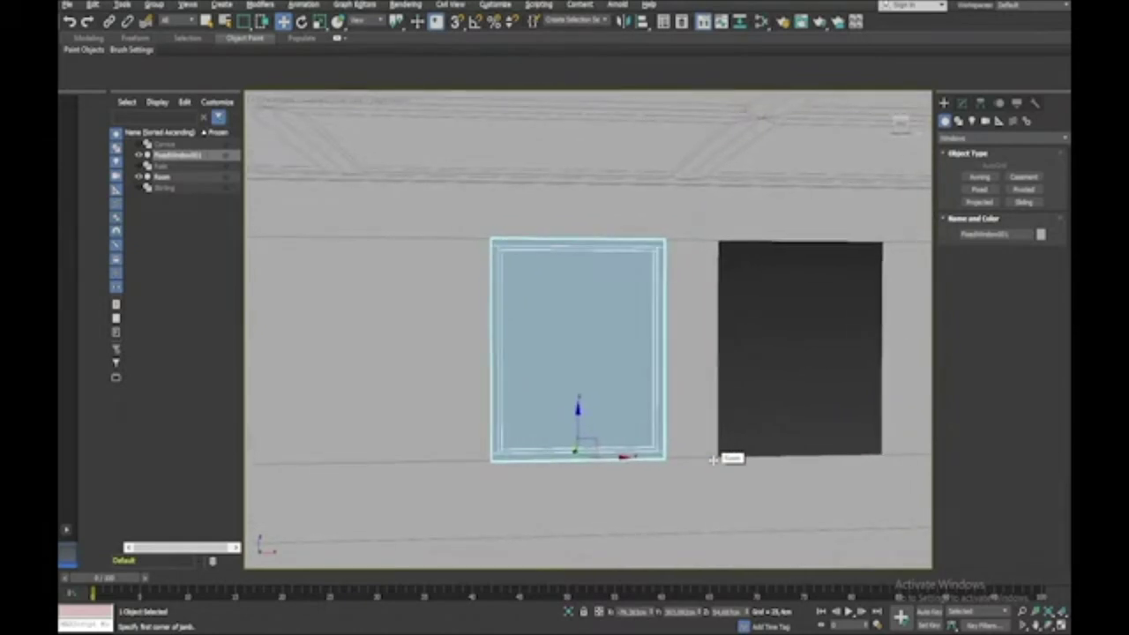
Step: Divide the fixed window into 5 horizontal and 5 vertical panels
click(961, 103)
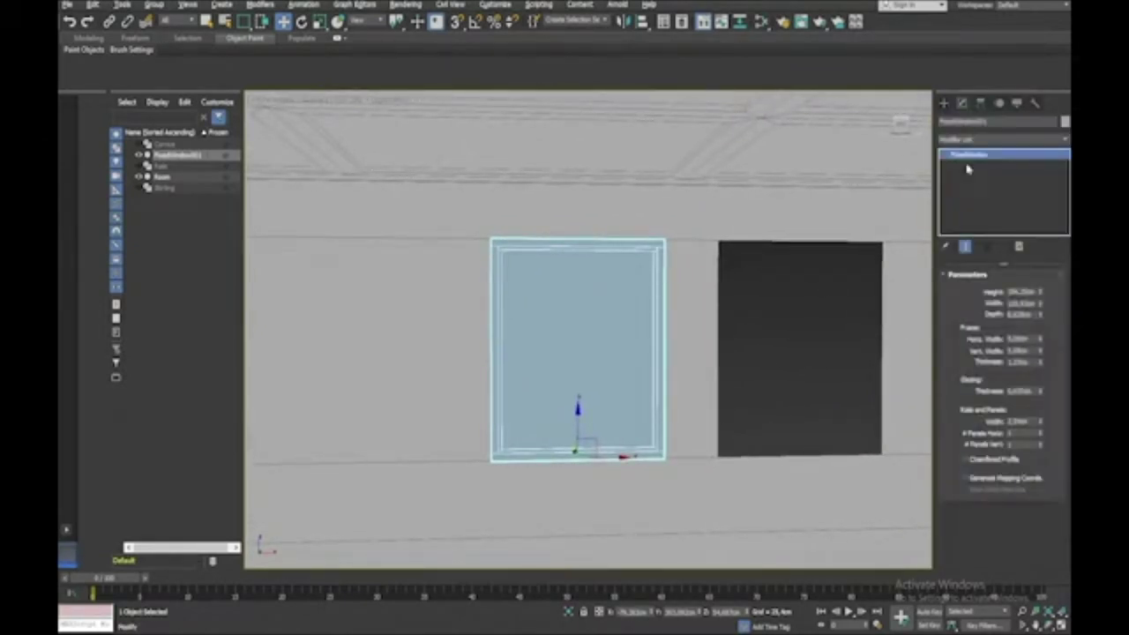
click(1040, 432)
click(1041, 432)
click(1040, 432)
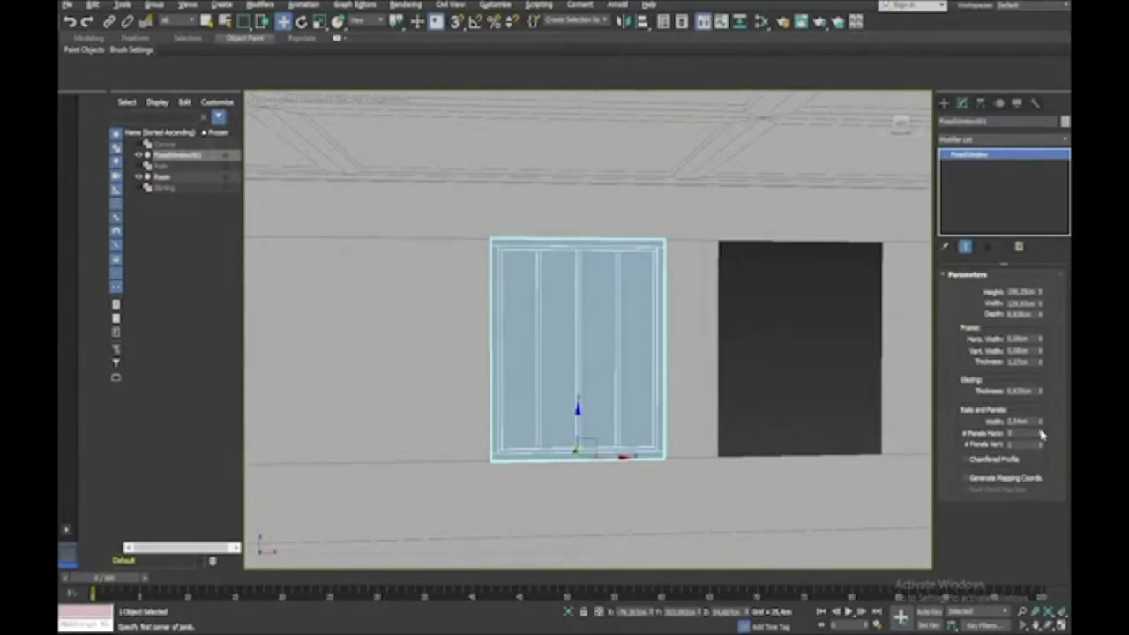
click(1040, 432)
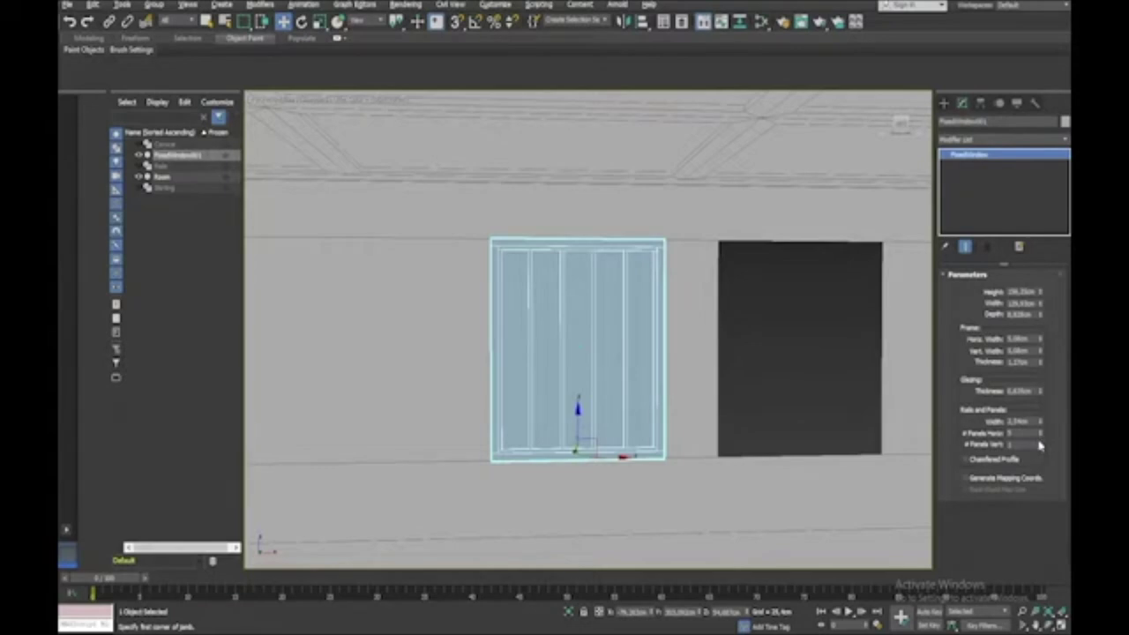
click(1040, 444)
click(1040, 443)
click(1041, 443)
click(1040, 443)
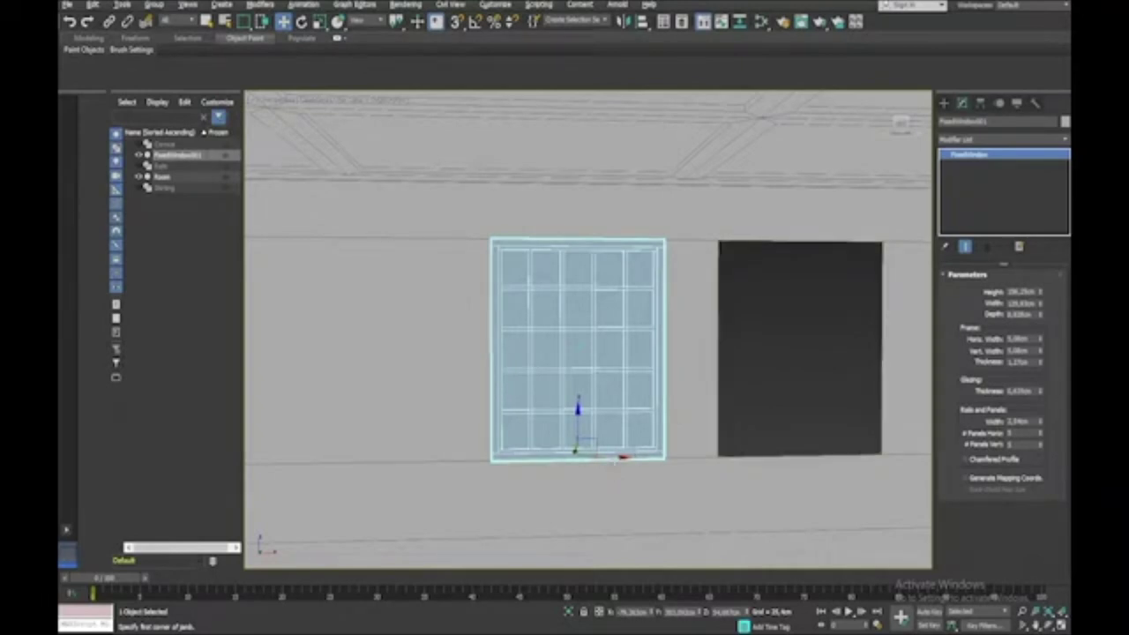
Step: Clone the window along the X axis as a single copy that fills the right wall opening
shift+drag(615, 459, 831, 438)
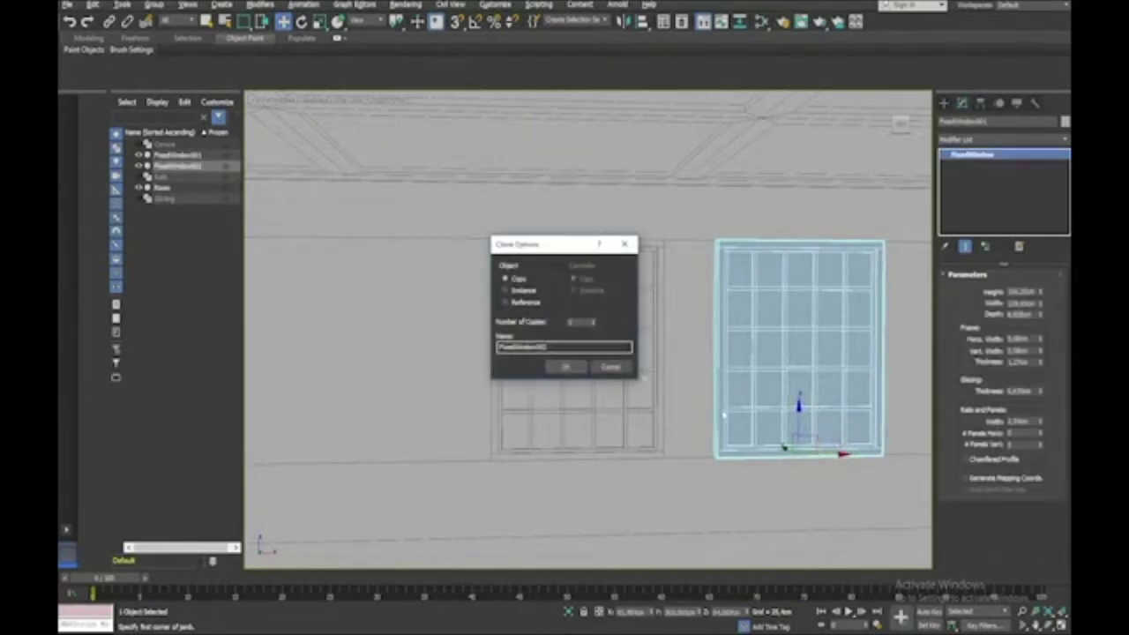
click(565, 367)
scroll(573, 362, down, 5)
scroll(571, 360, down, 2)
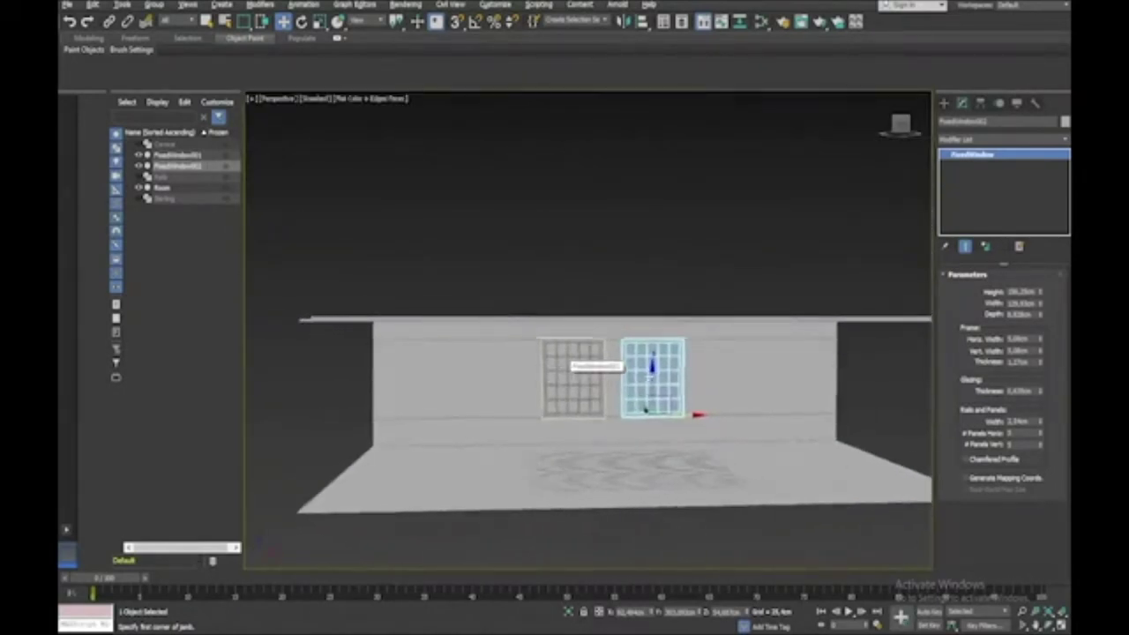
click(852, 429)
alt+middle_drag(852, 428, 798, 268)
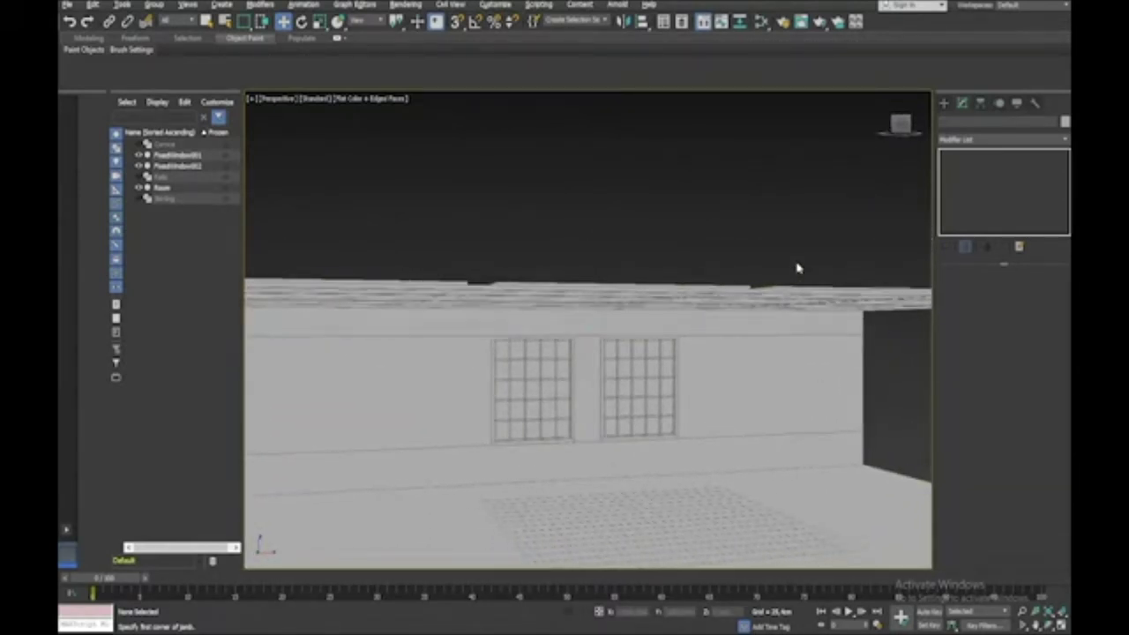
Step: Unhide all objects so the room, both windows, cornice, rails and skirting are displayed together
right_click(798, 268)
click(818, 222)
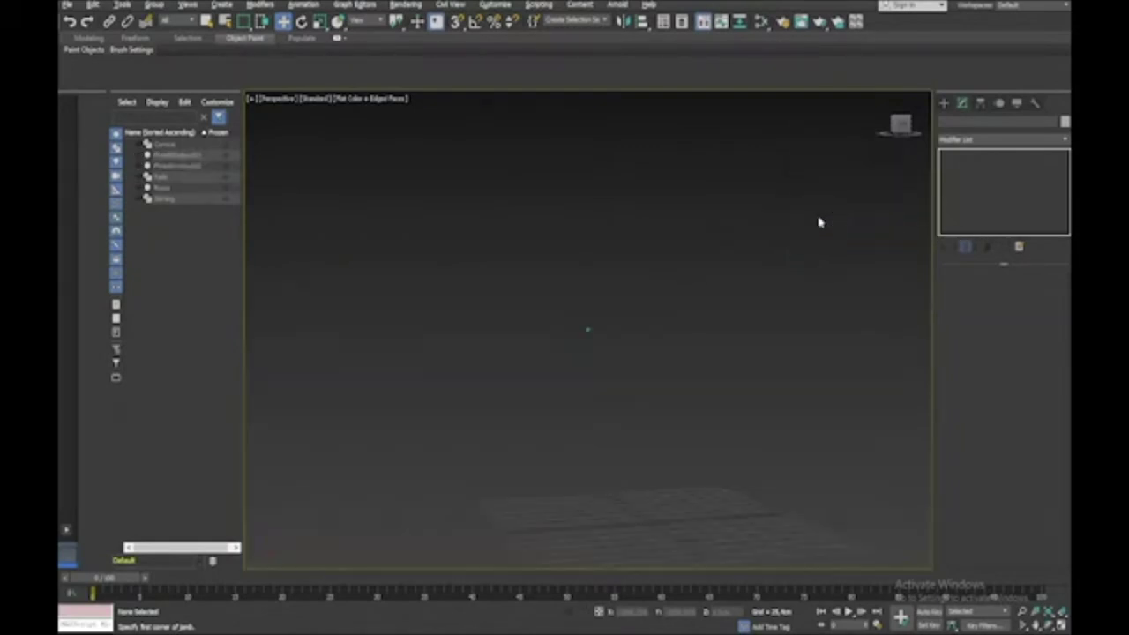
right_click(818, 222)
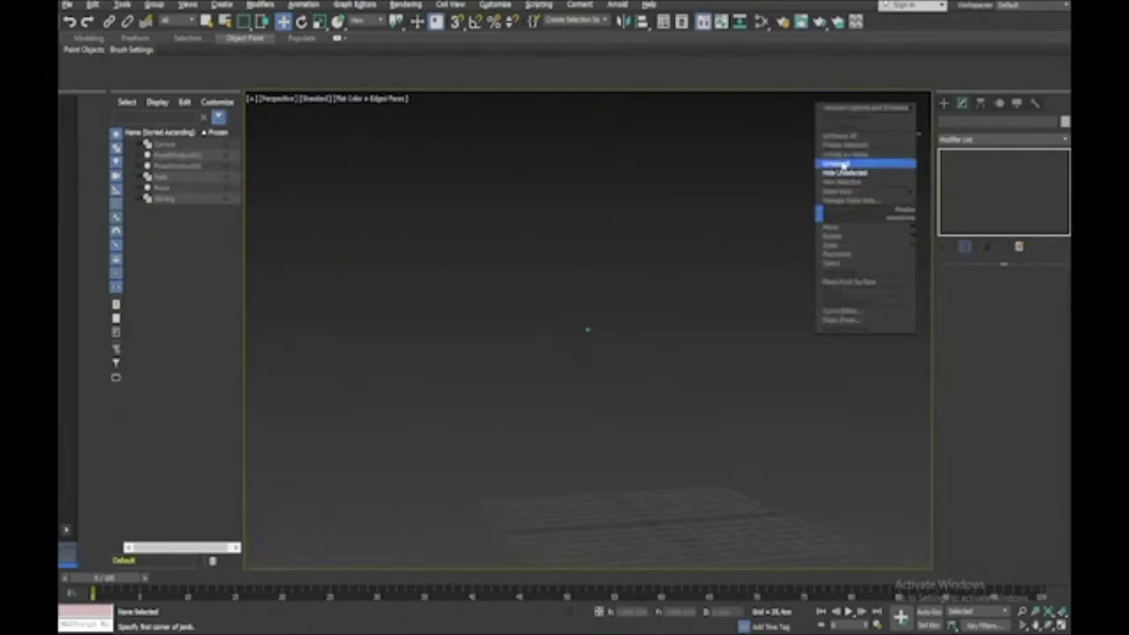
click(841, 167)
alt+middle_drag(841, 166, 841, 167)
scroll(576, 324, down, 2)
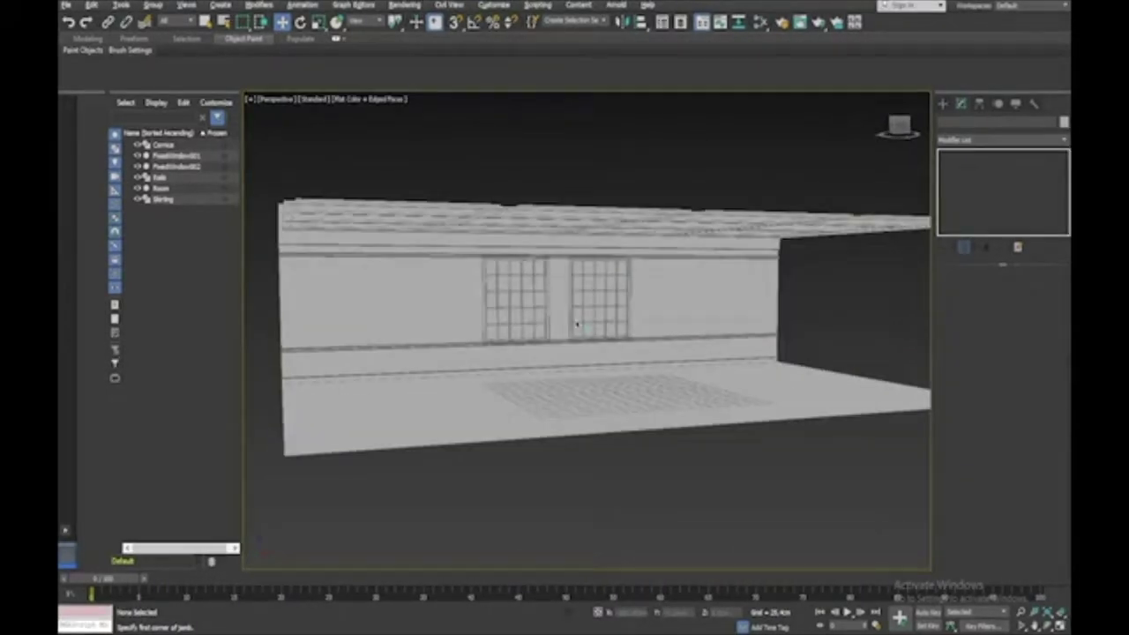
Step: Draw a standard cylinder about 29 cm in radius and 4 cm high on the floor in front of the windows
scroll(574, 385, up, 8)
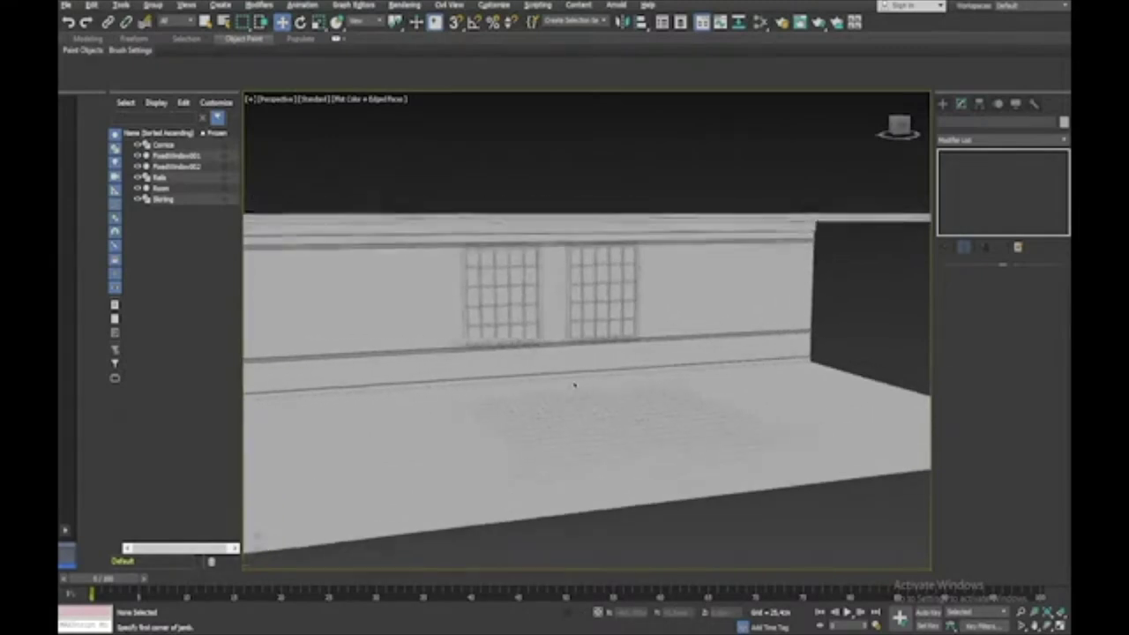
scroll(574, 385, up, 2)
middle_drag(574, 385, 598, 386)
scroll(574, 385, up, 1)
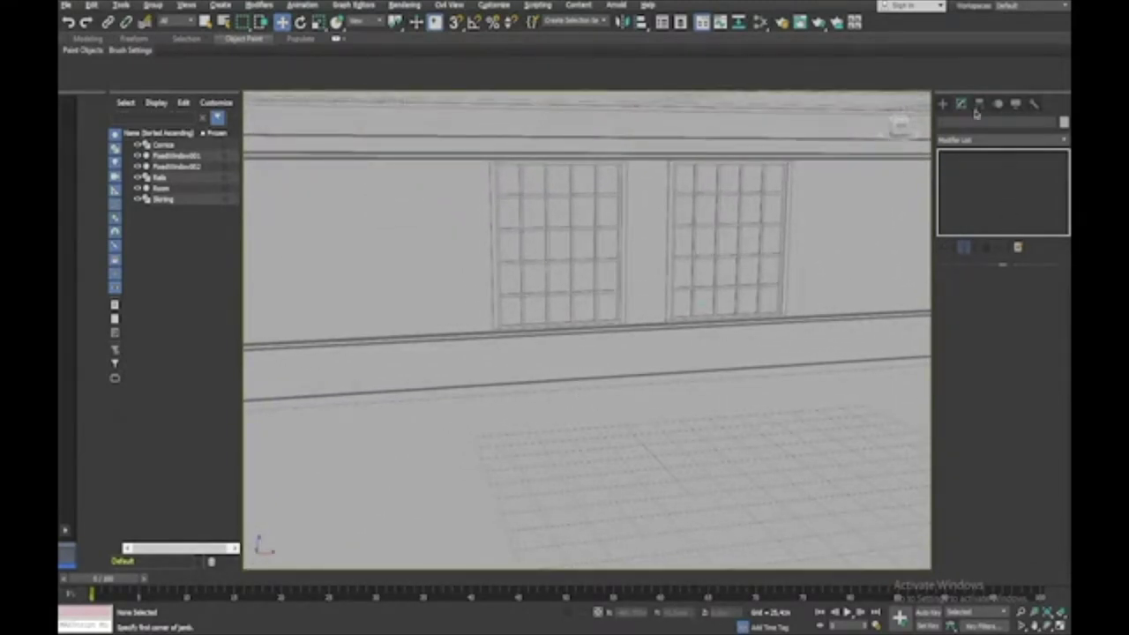
click(944, 104)
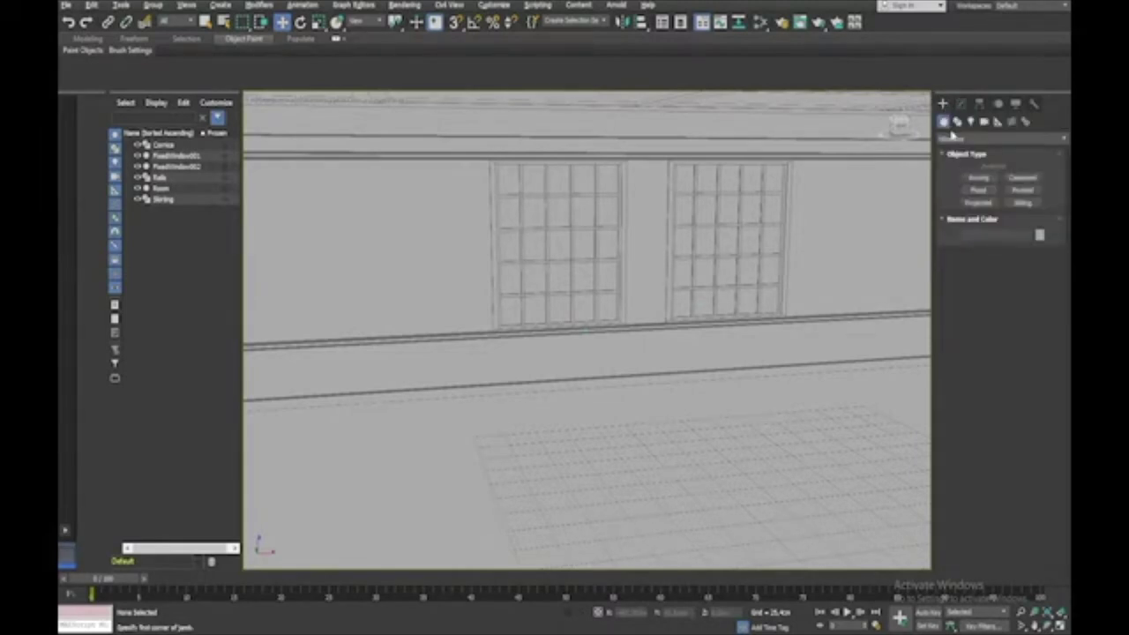
click(952, 139)
click(961, 152)
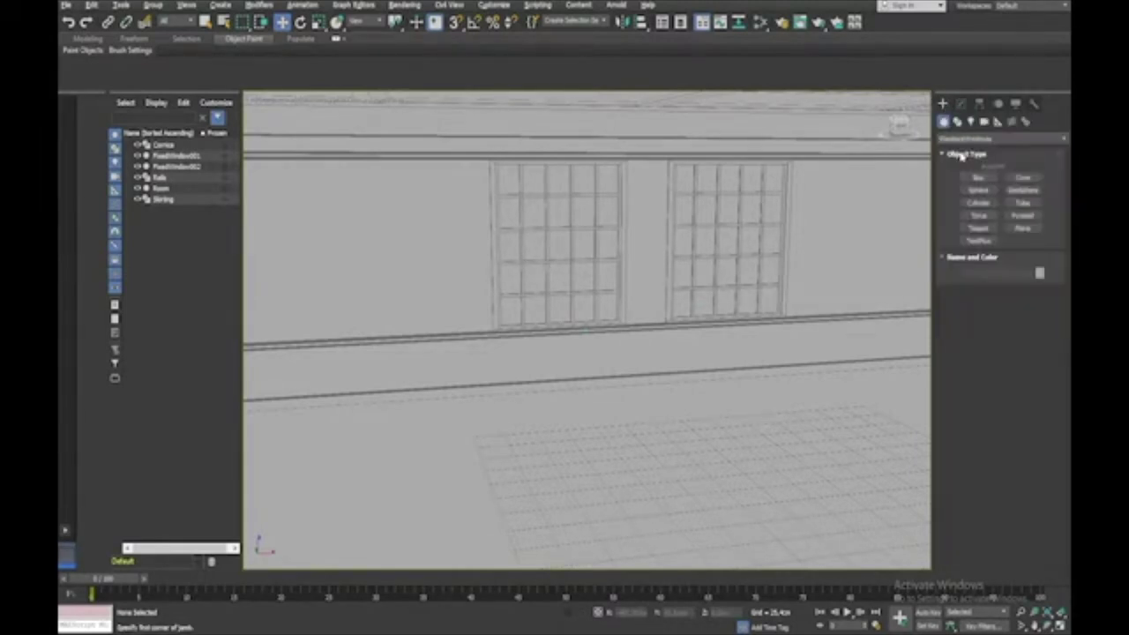
click(976, 203)
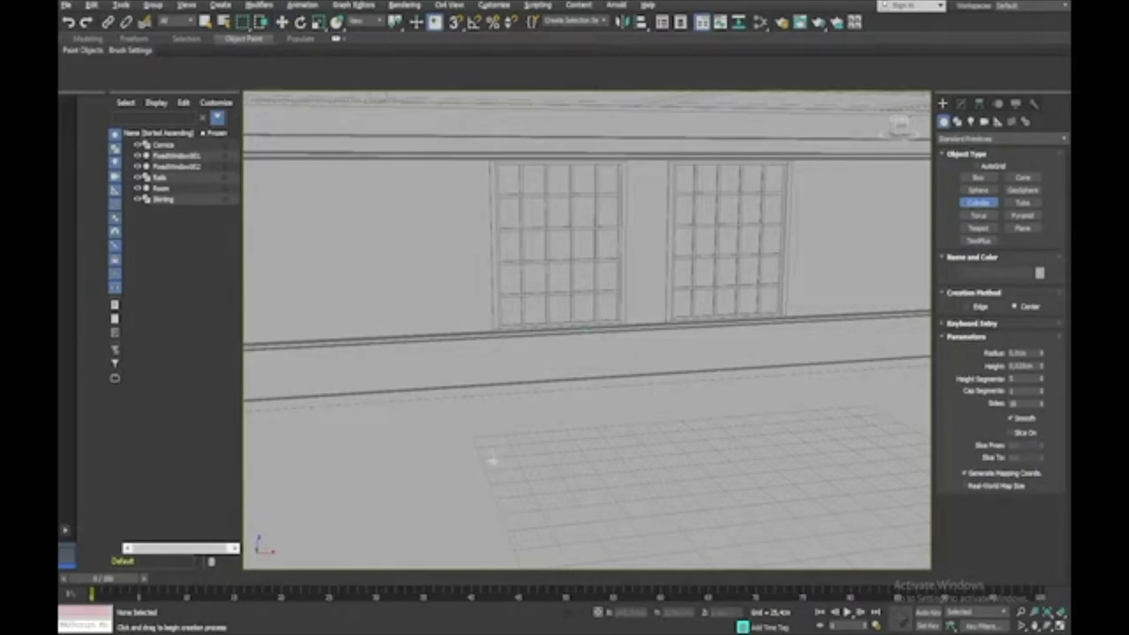
drag(491, 456, 507, 468)
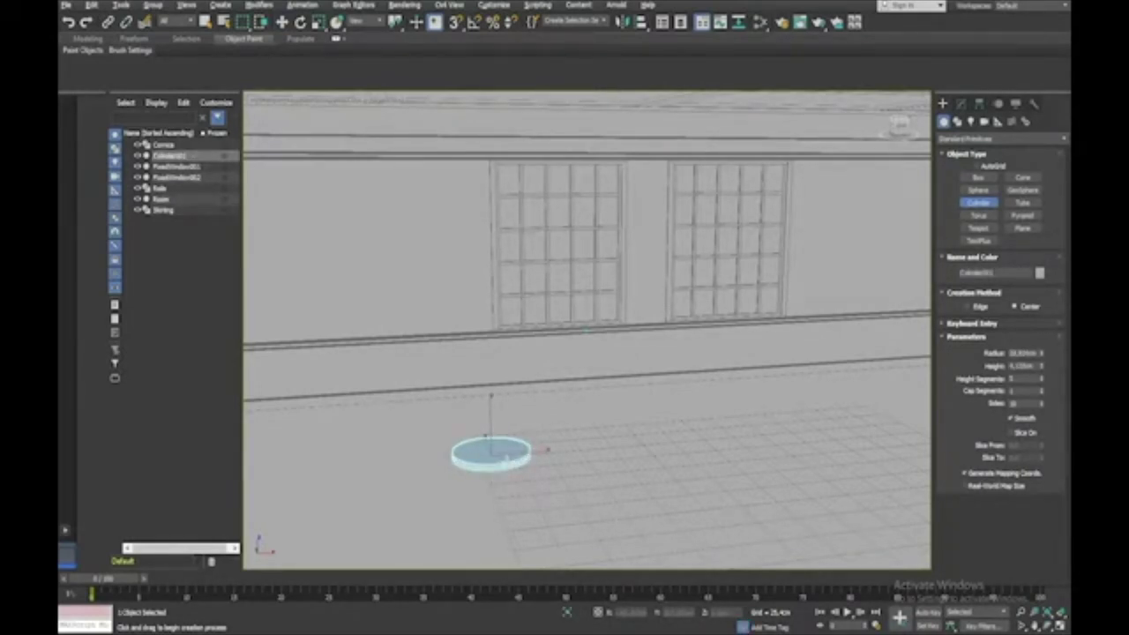
key(z)
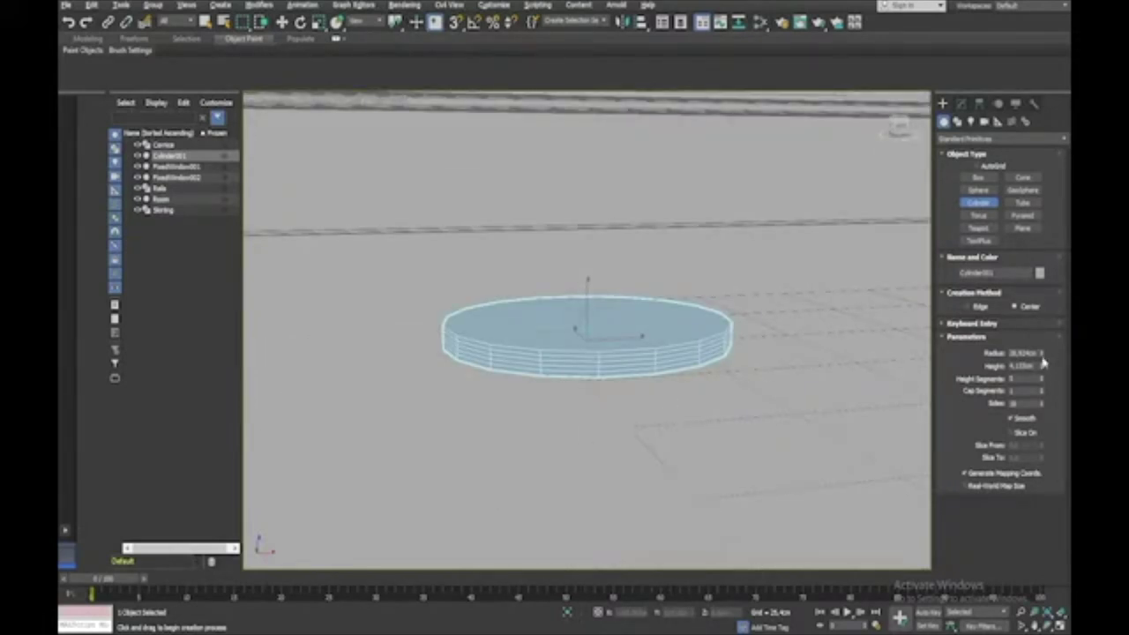
Step: Set the cylinder's radius to 30 cm, height to 5 cm, height segments to 1 and sides to 30
drag(1042, 354, 1042, 356)
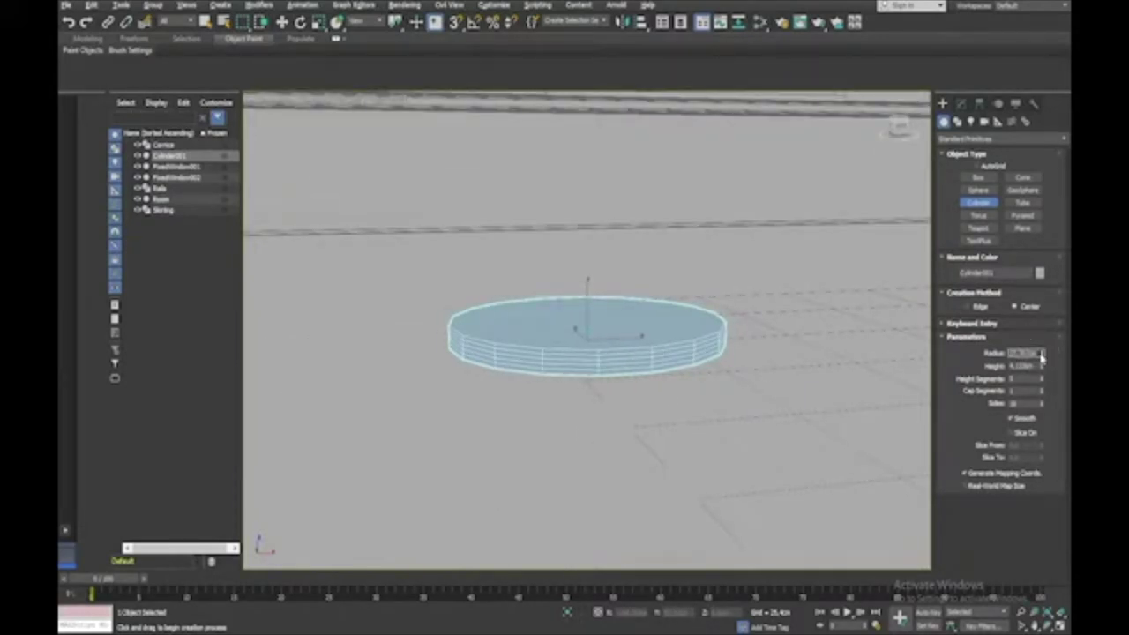
text(35)
key(Tab)
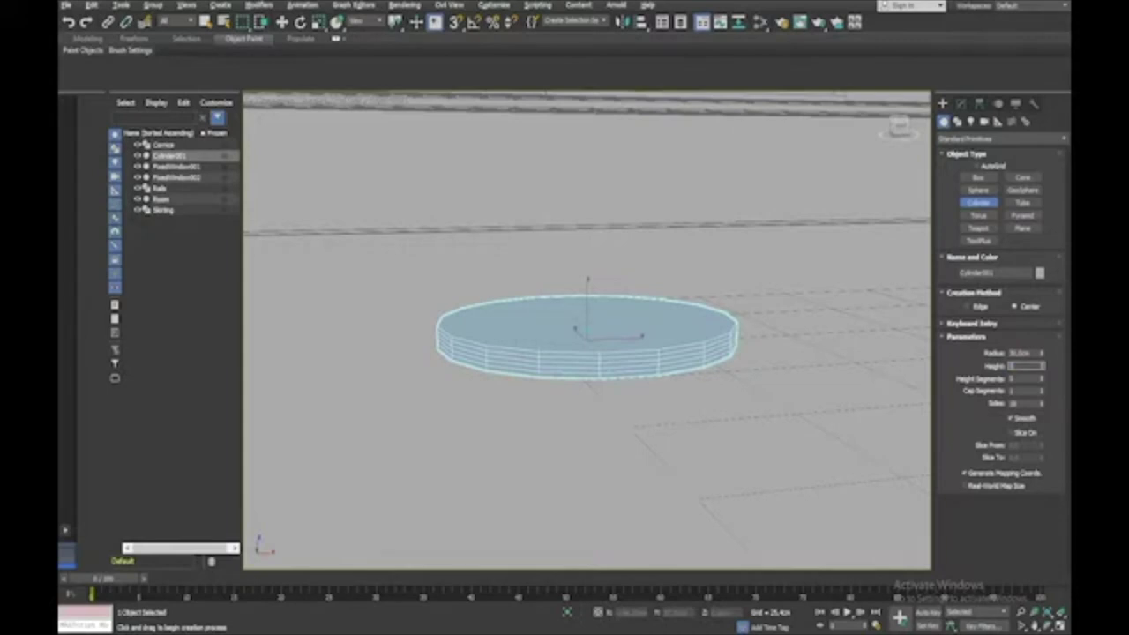
text(5)
key(Tab)
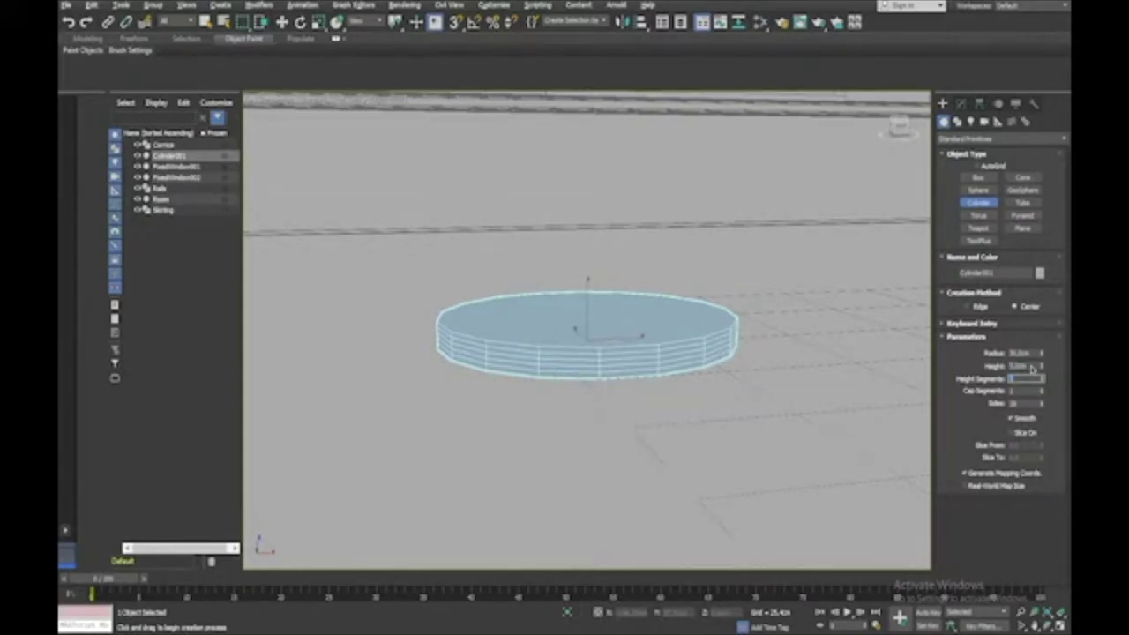
text(1)
key(Tab)
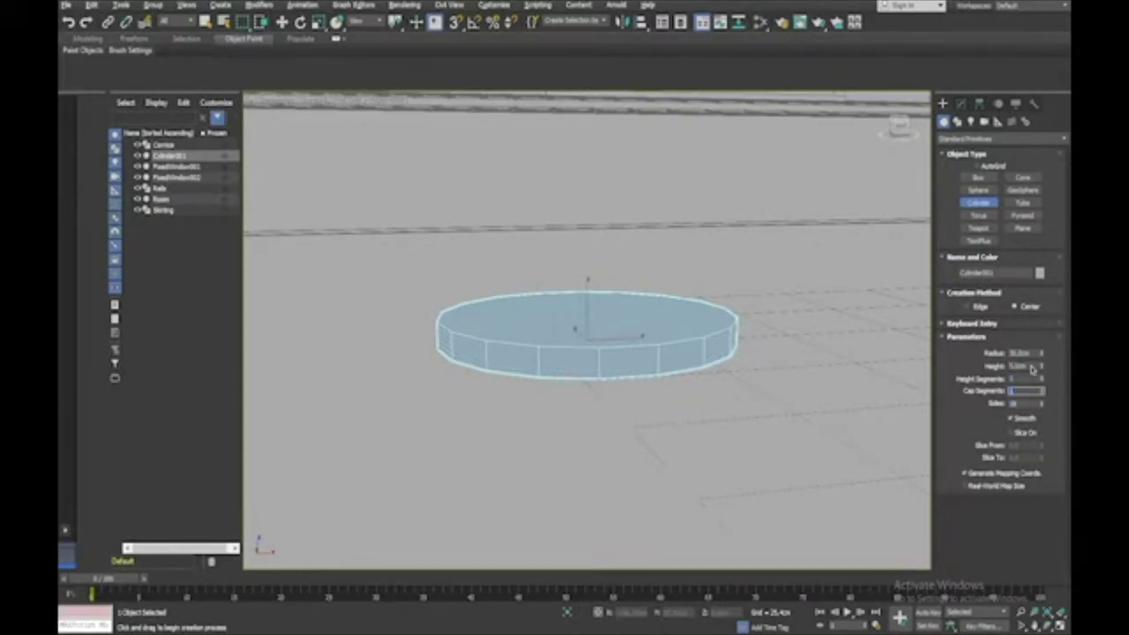
text(32)
key(Return)
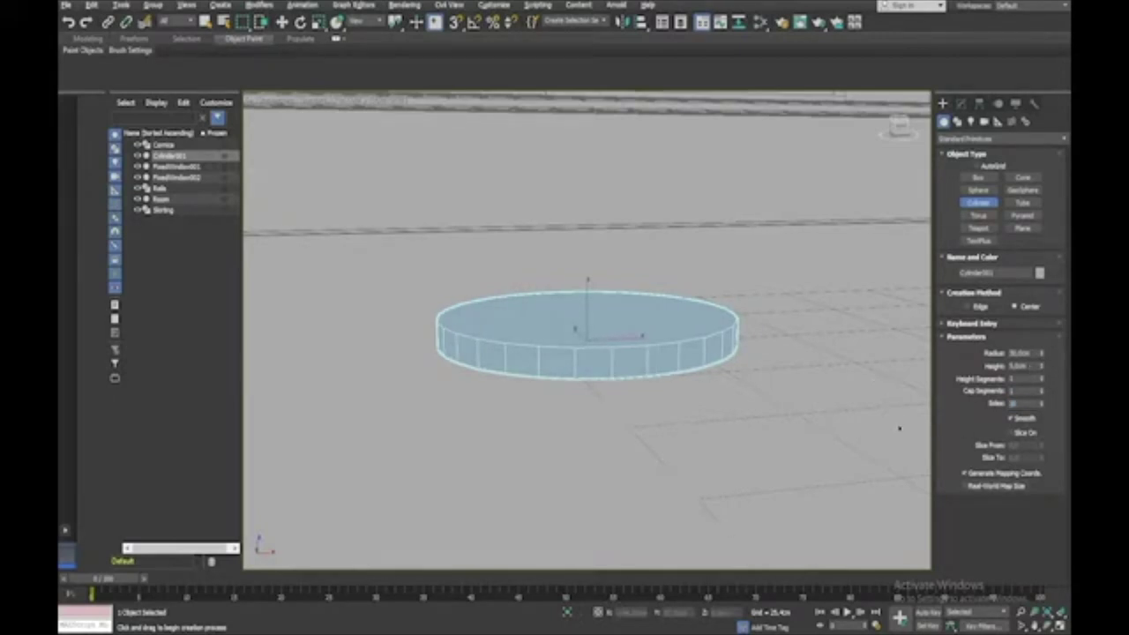
Step: Reduce the cylinder's height to 1 cm and finish creating it
mouse_move(1023, 366)
mouse_down()
mouse_move(990, 365)
mouse_move(1004, 367)
mouse_up()
click(1015, 367)
text(1)
key(Return)
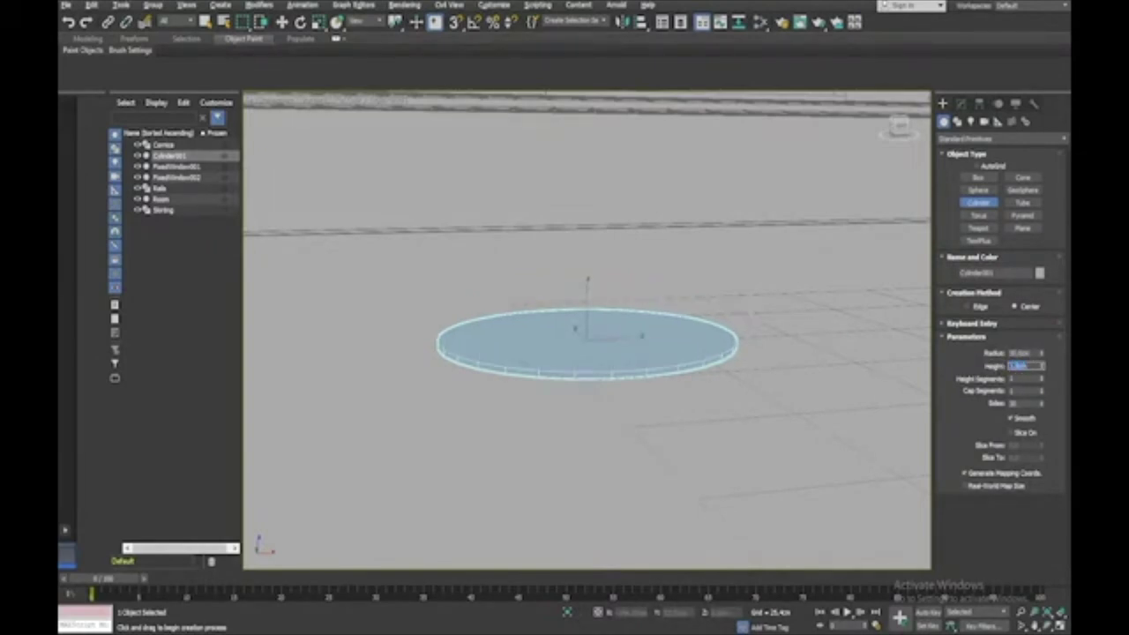
key(w)
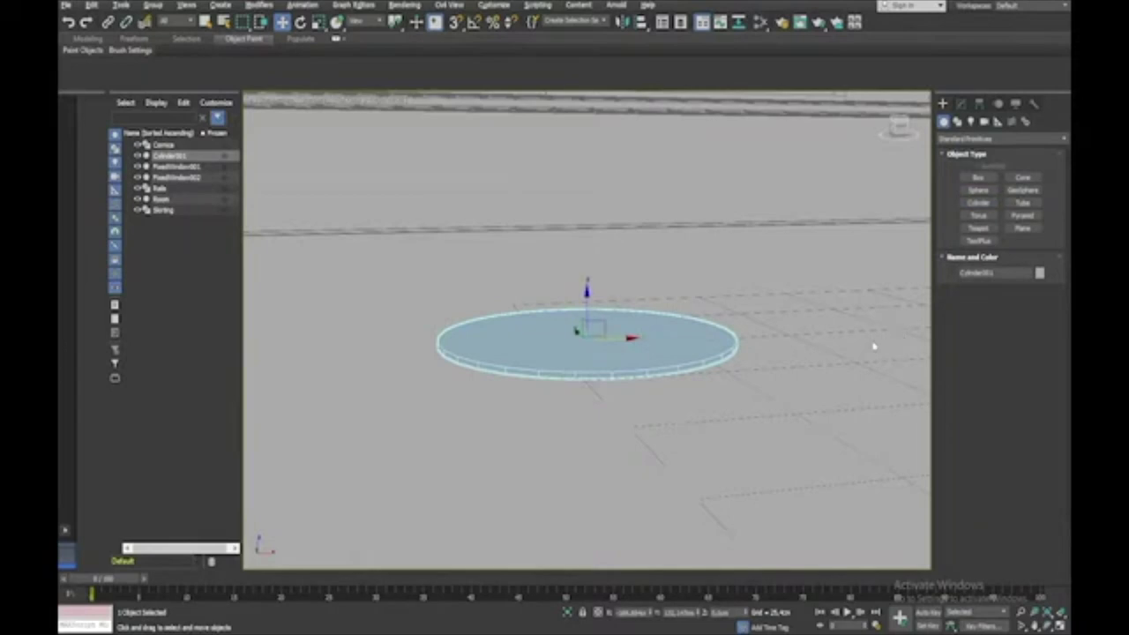
Step: Add an Edit Poly modifier to the flat cylinder and switch to polygon editing
click(960, 103)
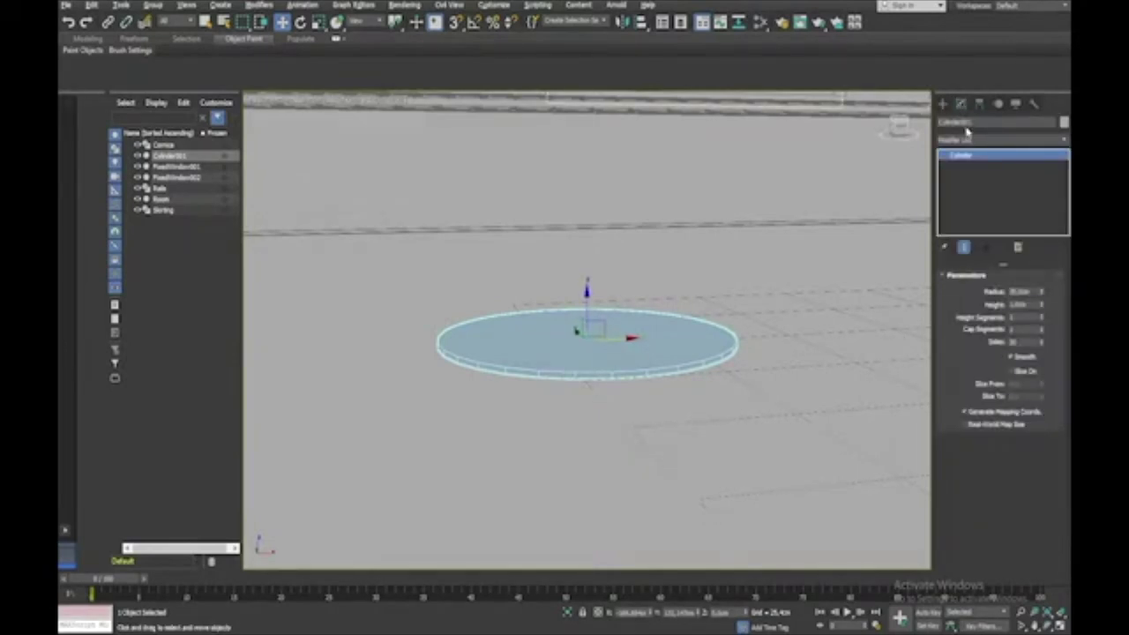
click(967, 139)
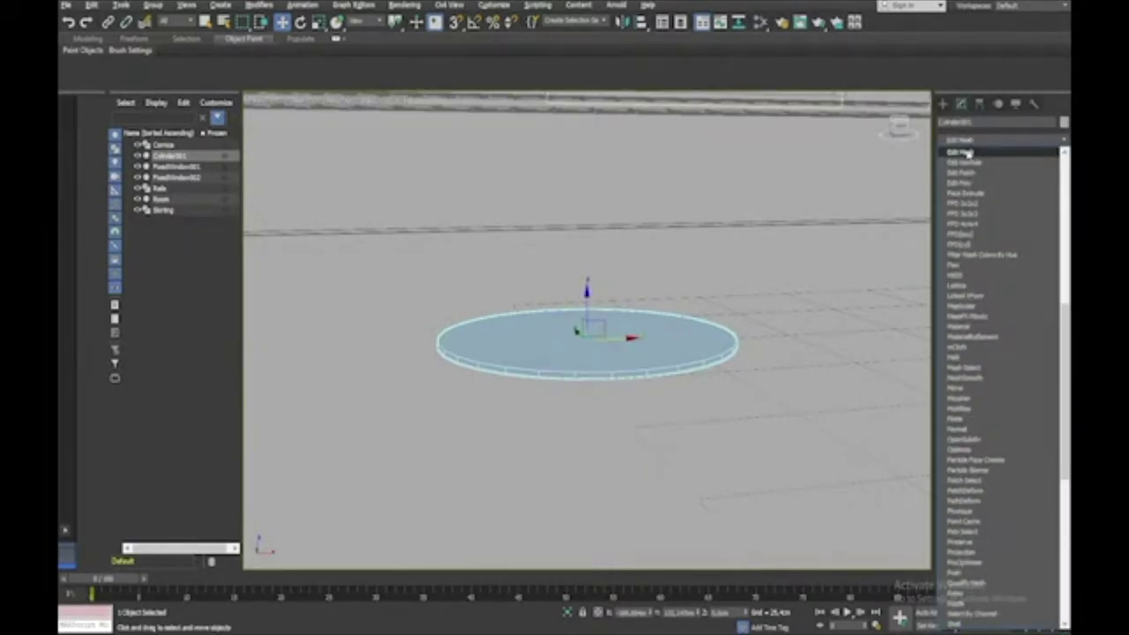
click(963, 182)
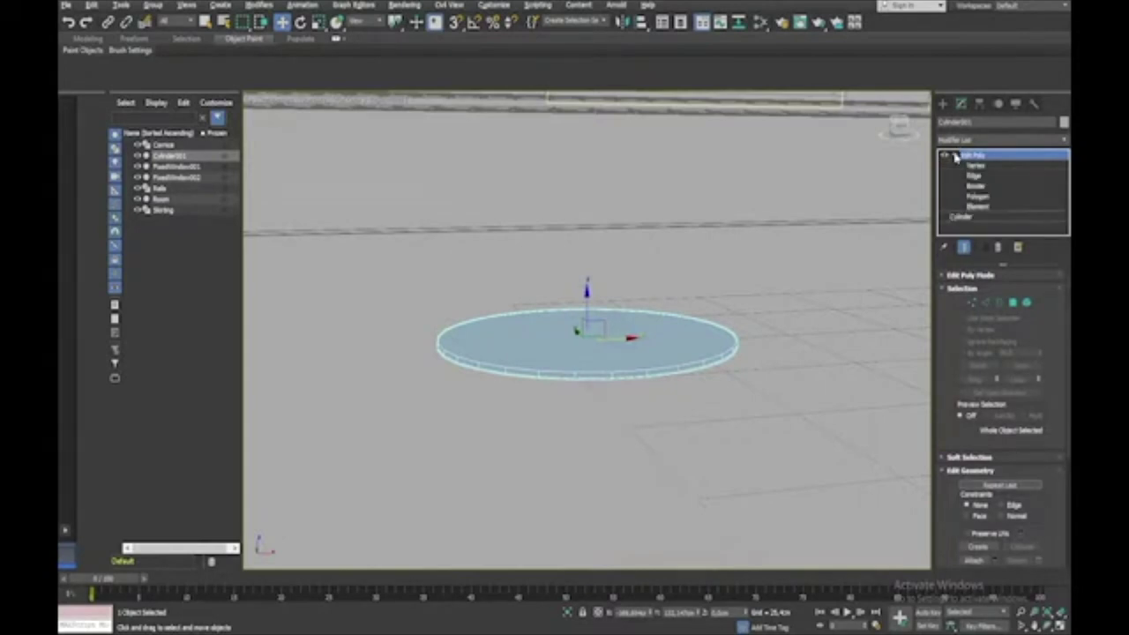
click(974, 186)
click(975, 195)
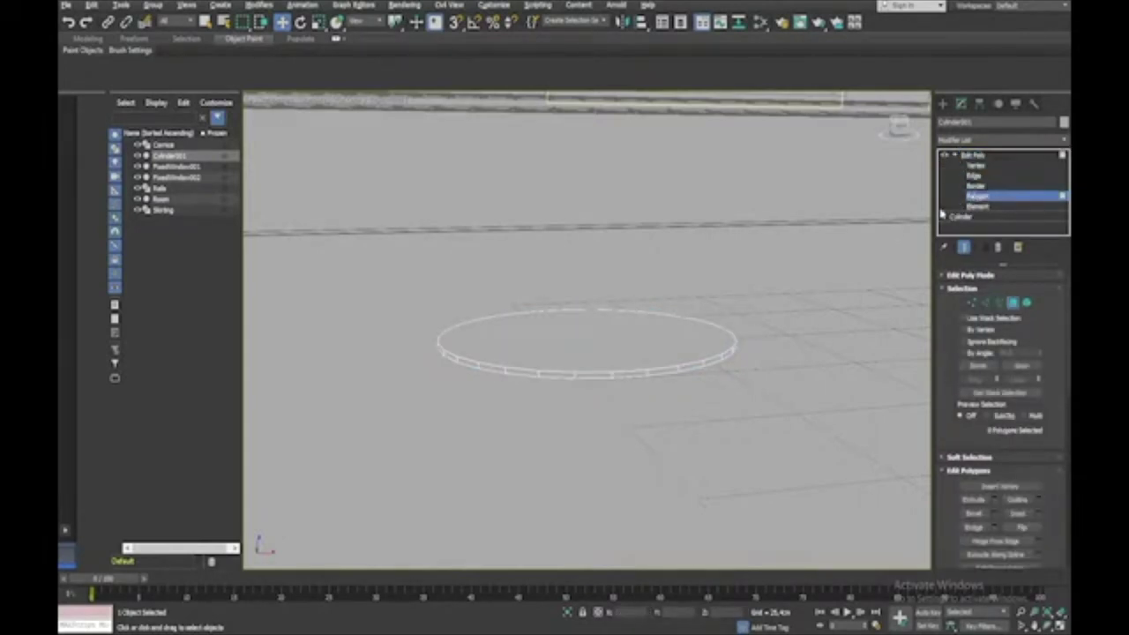
Step: Bevel the disc's top face upward and inward to roughly half its width, applying it and continuing with another bevel
click(662, 330)
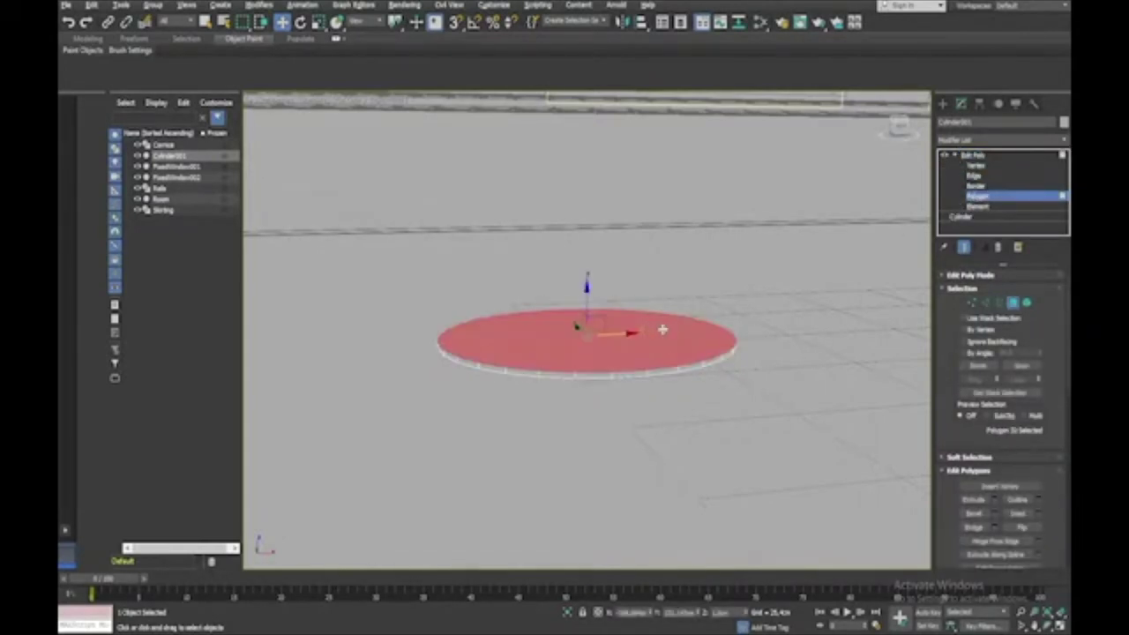
click(994, 514)
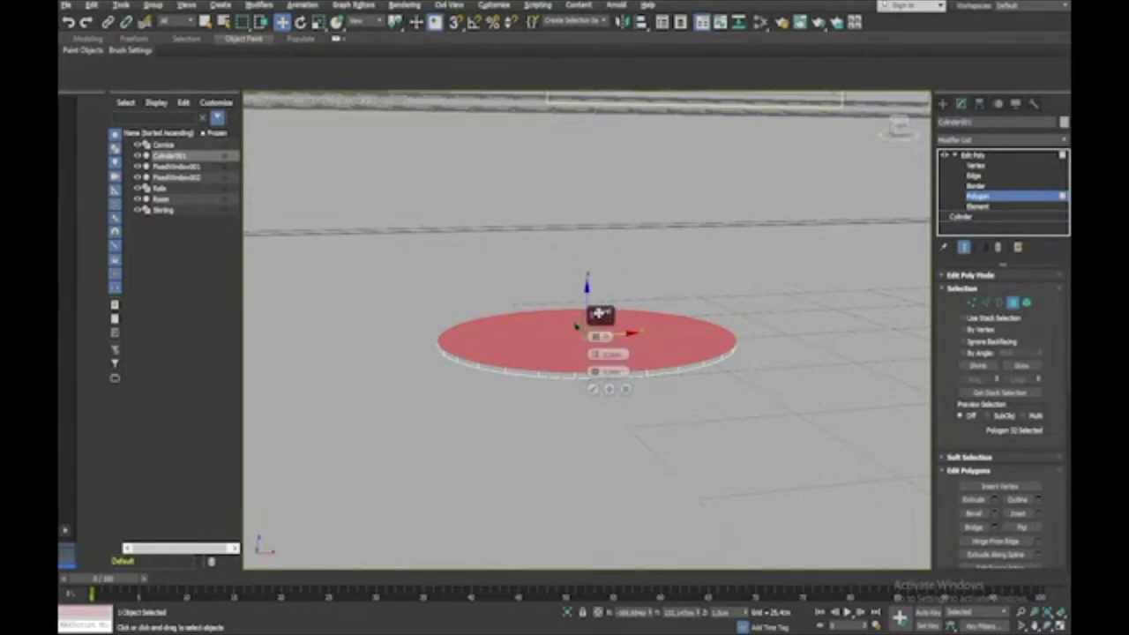
drag(591, 315, 774, 257)
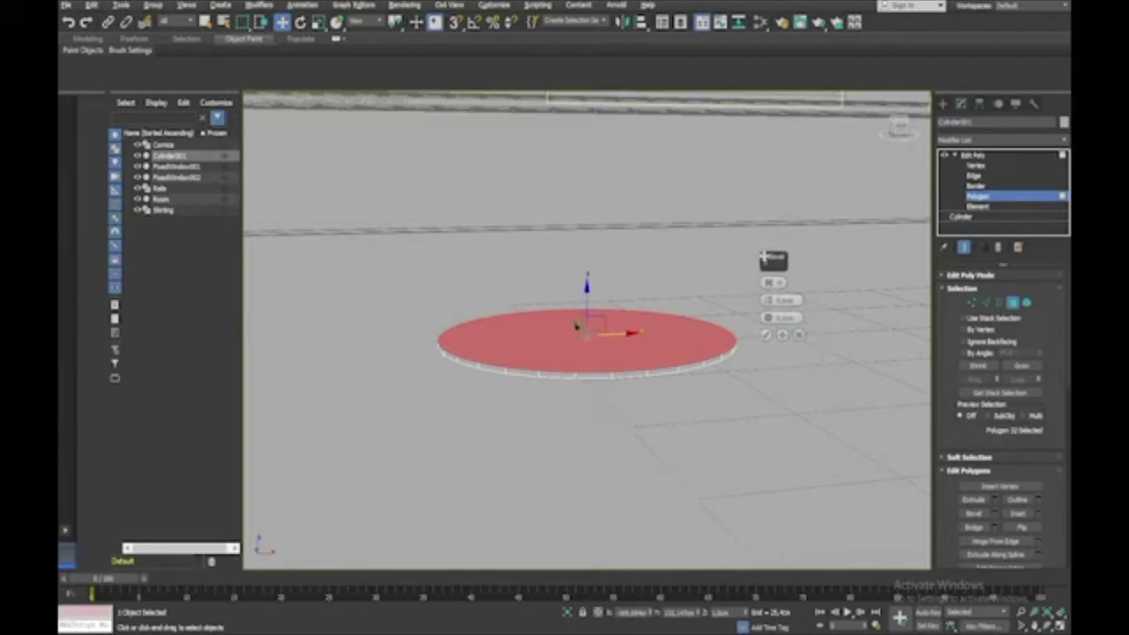
drag(765, 300, 766, 338)
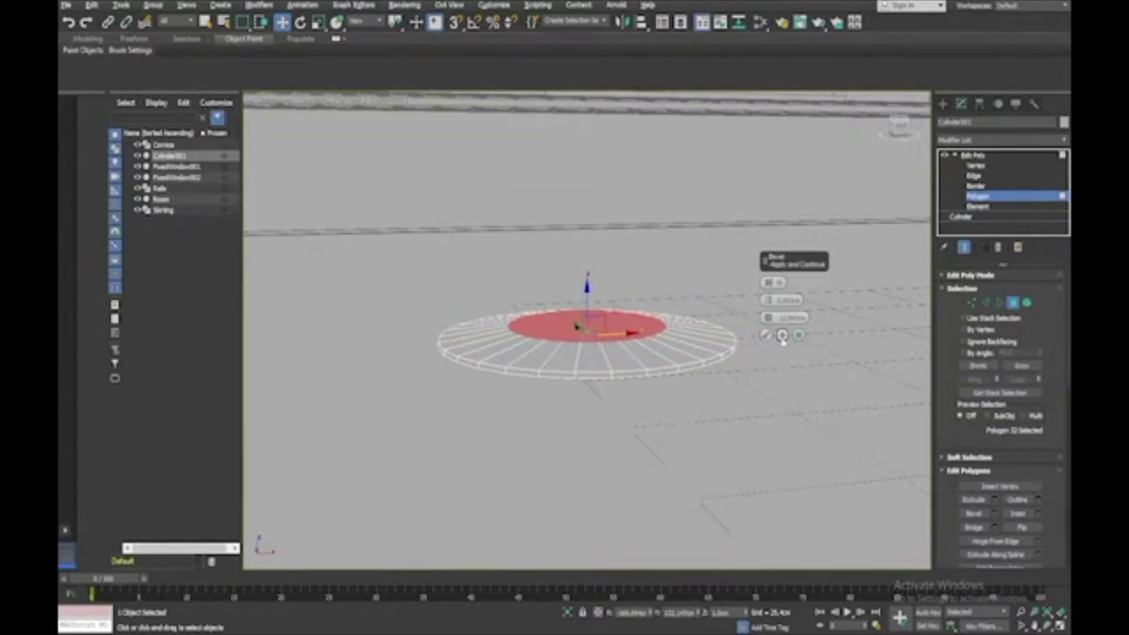
click(781, 336)
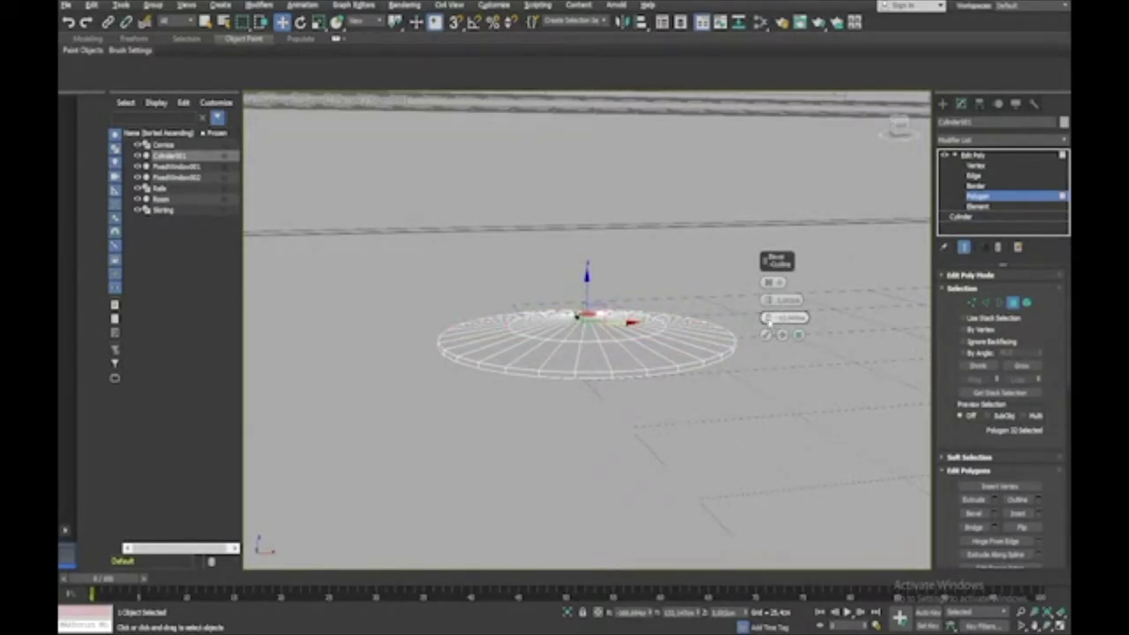
Step: Bevel the raised top face again, tapering it to a small central face, and rename the object Lamp Base
right_click(768, 322)
drag(768, 302, 771, 300)
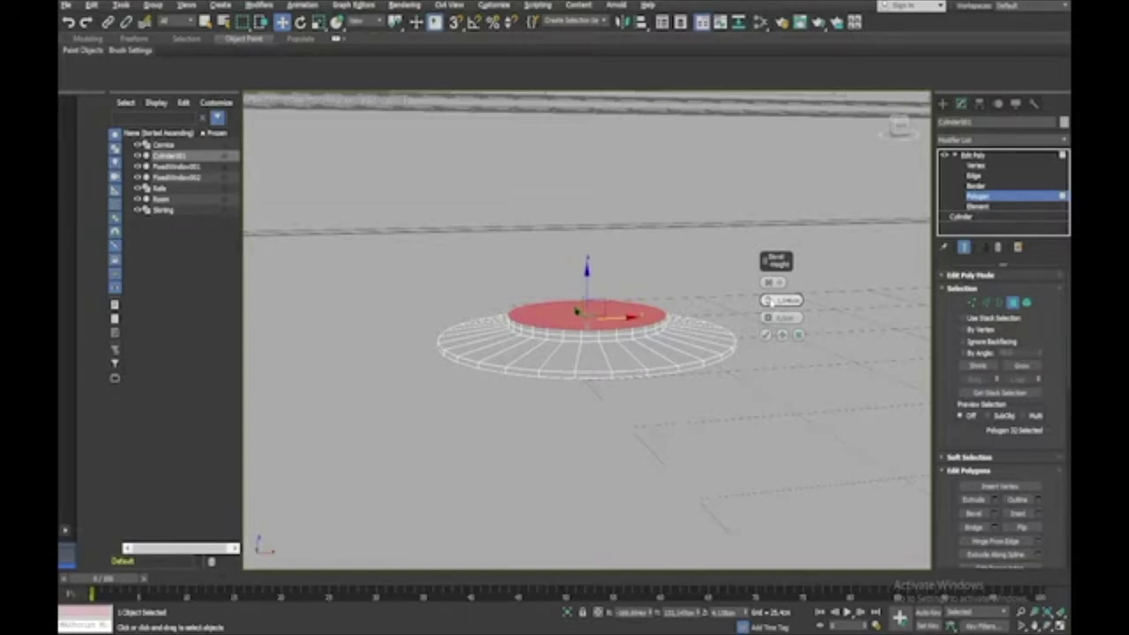
mouse_move(767, 318)
mouse_down()
mouse_move(766, 335)
mouse_move(770, 295)
mouse_move(770, 323)
mouse_up()
click(765, 336)
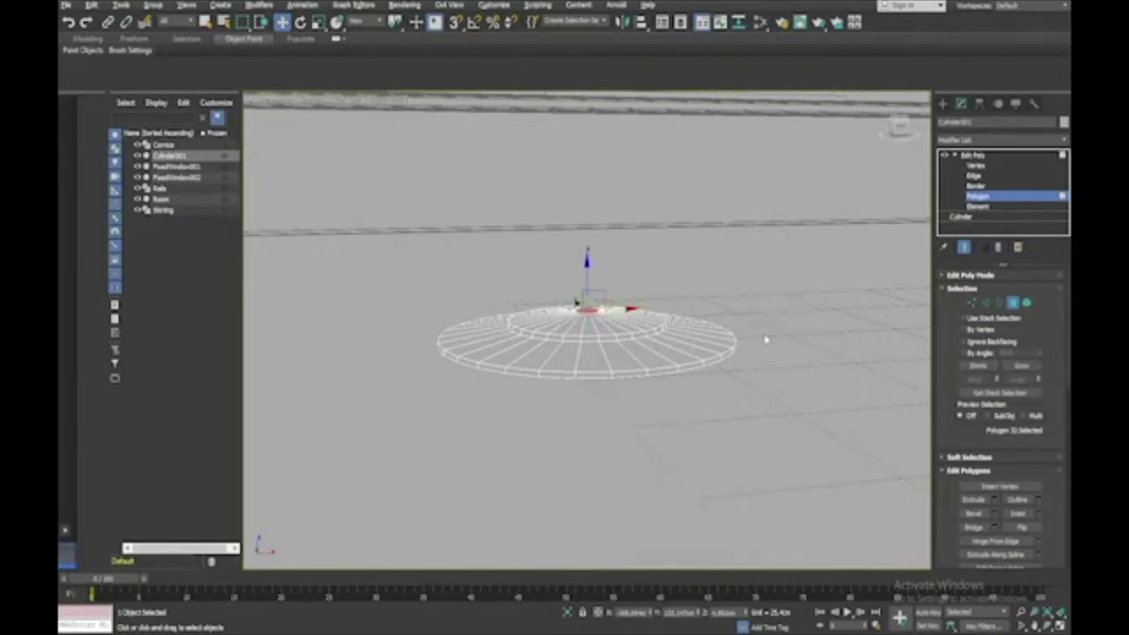
click(983, 121)
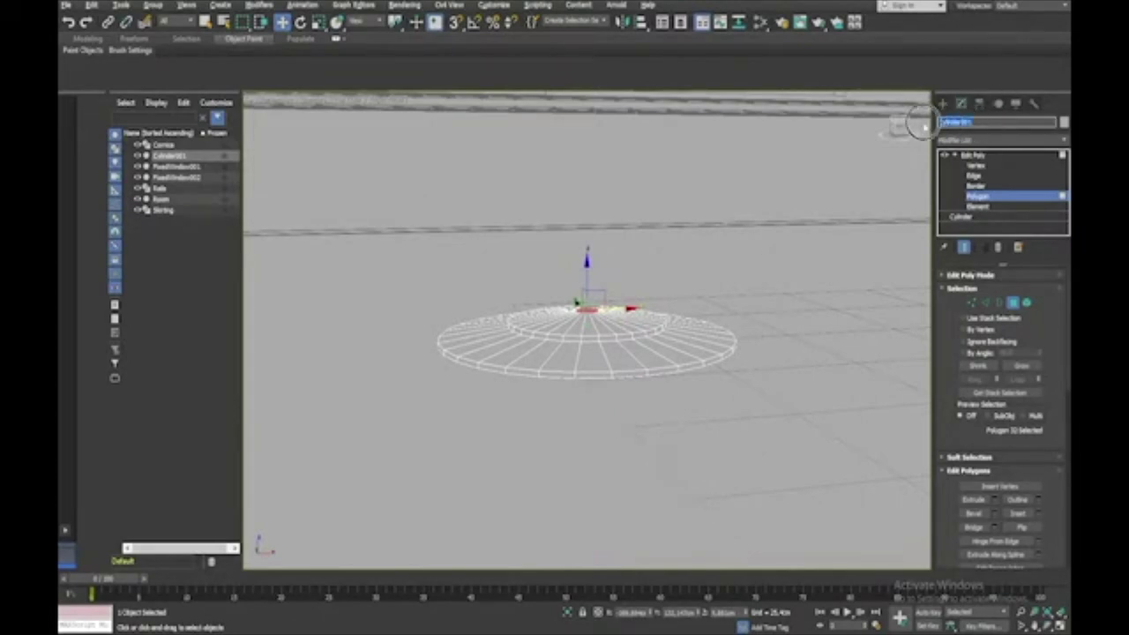
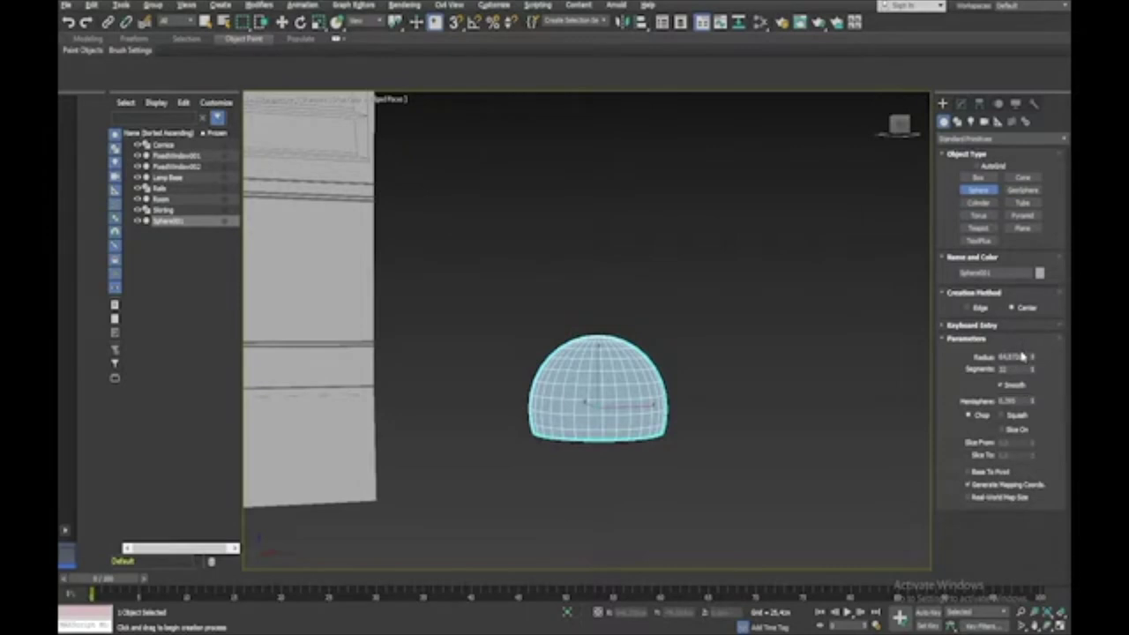
Step: Add an Edit Poly modifier to the cut sphere beside the room and switch to polygon editing
key(w)
key(z)
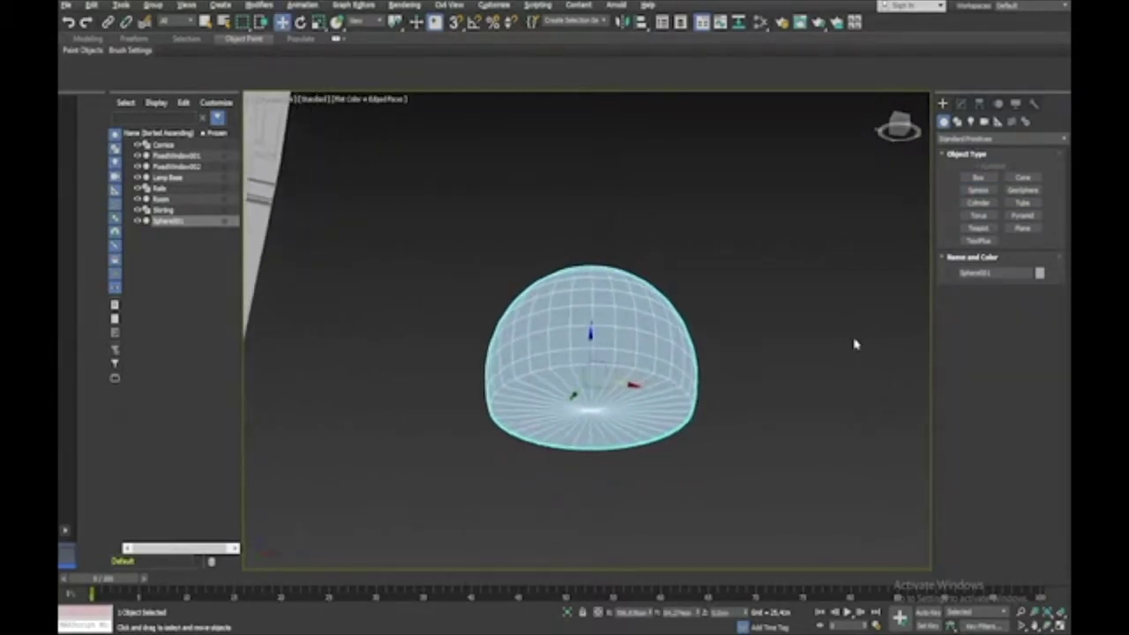
click(960, 103)
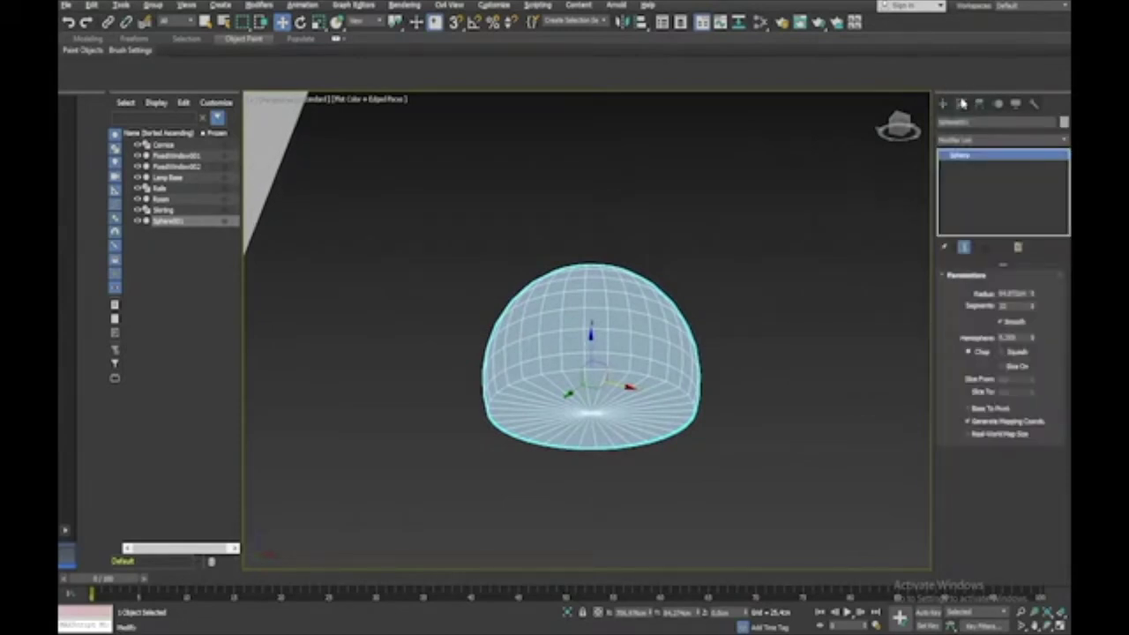
click(966, 140)
key(e)
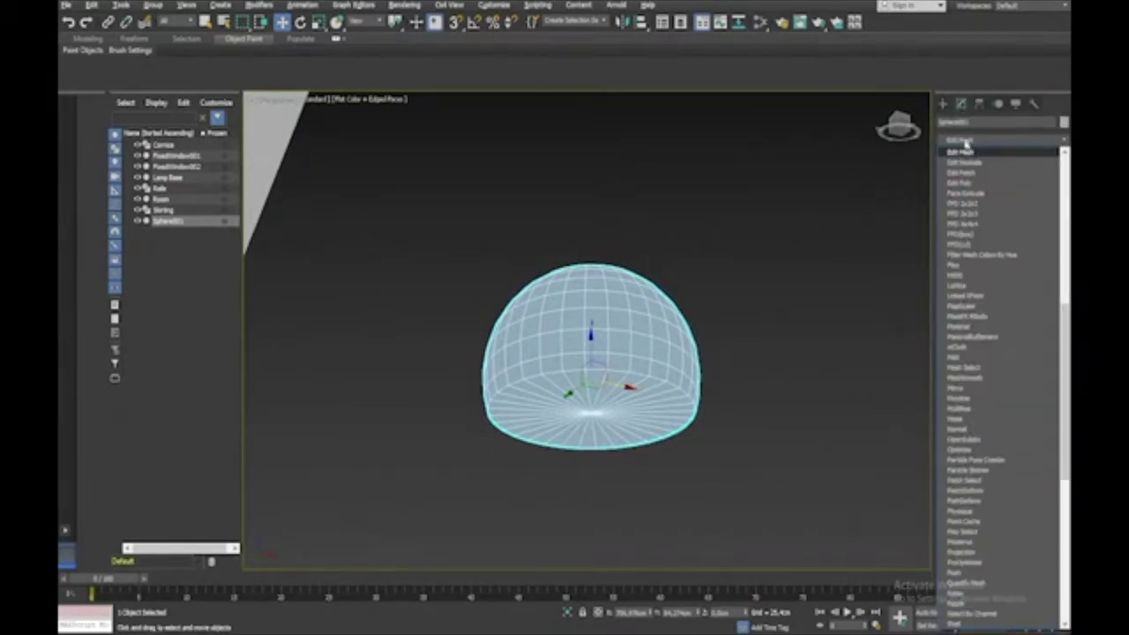
click(963, 183)
click(954, 157)
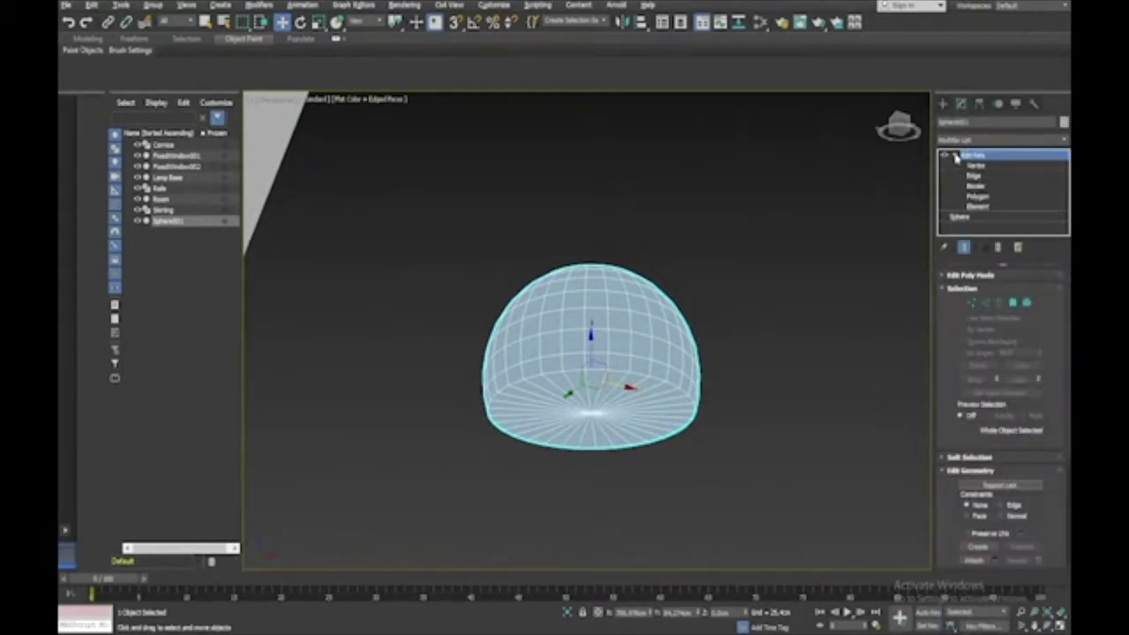
click(973, 196)
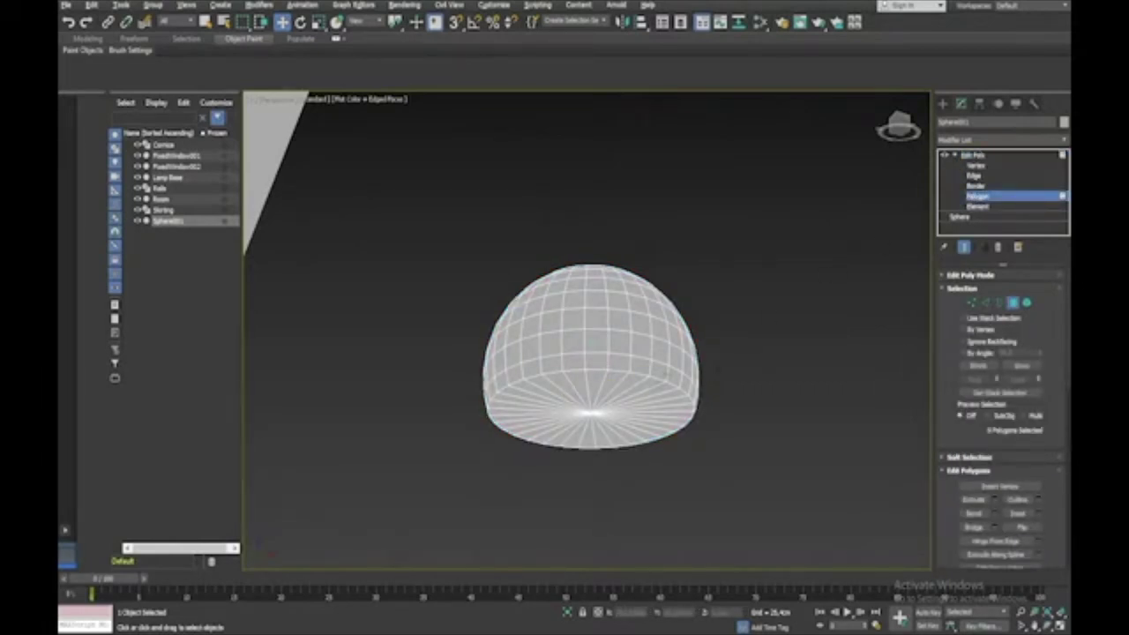
Step: Select all the triangular polygons of the dome's flat underside and delete them to leave the dome open at the bottom
click(650, 386)
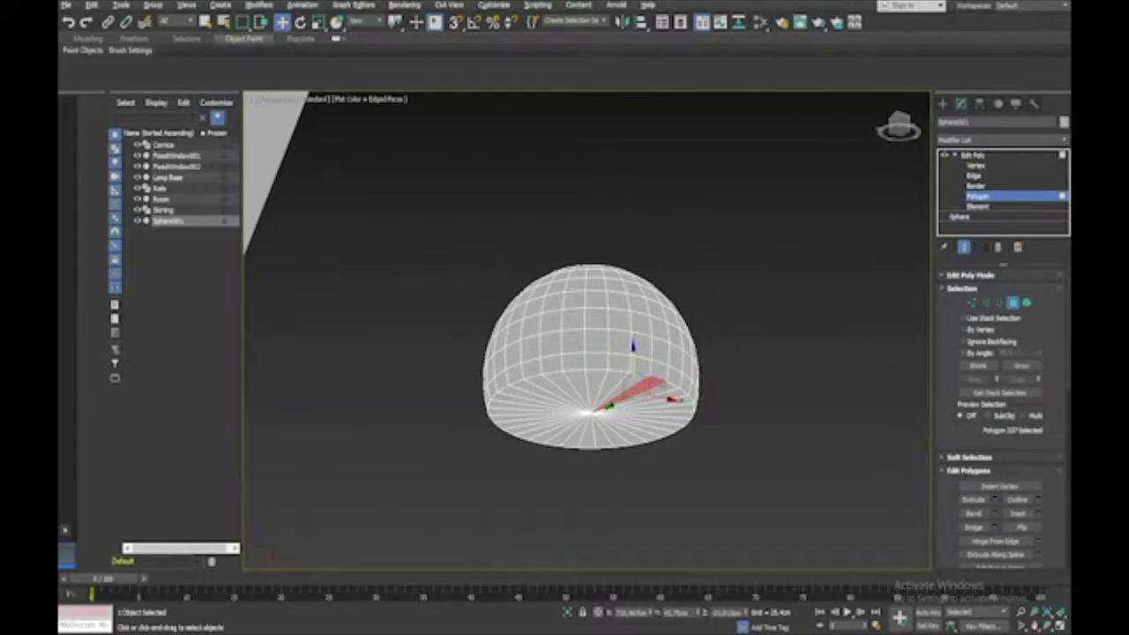
right_click(661, 385)
ctrl+click(666, 389)
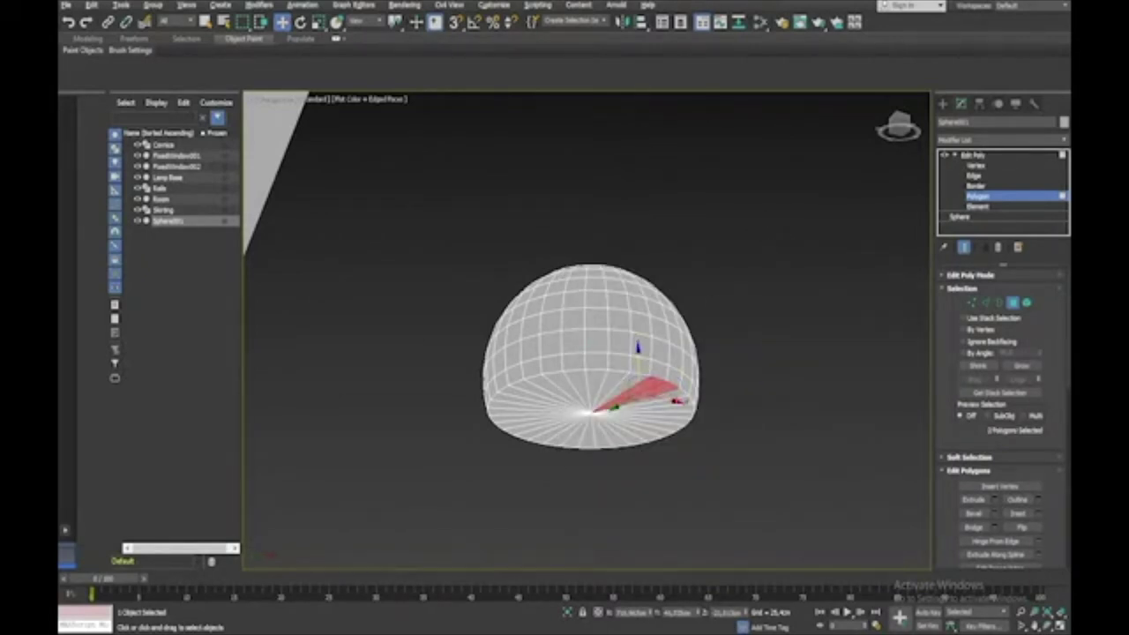
ctrl+click(677, 401)
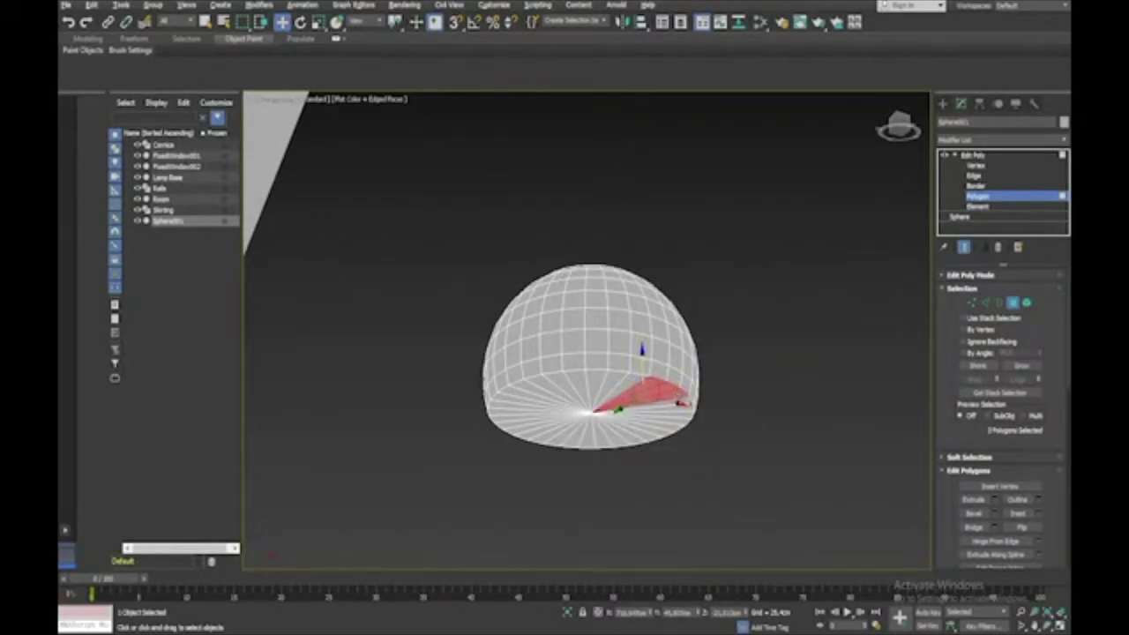
key(q)
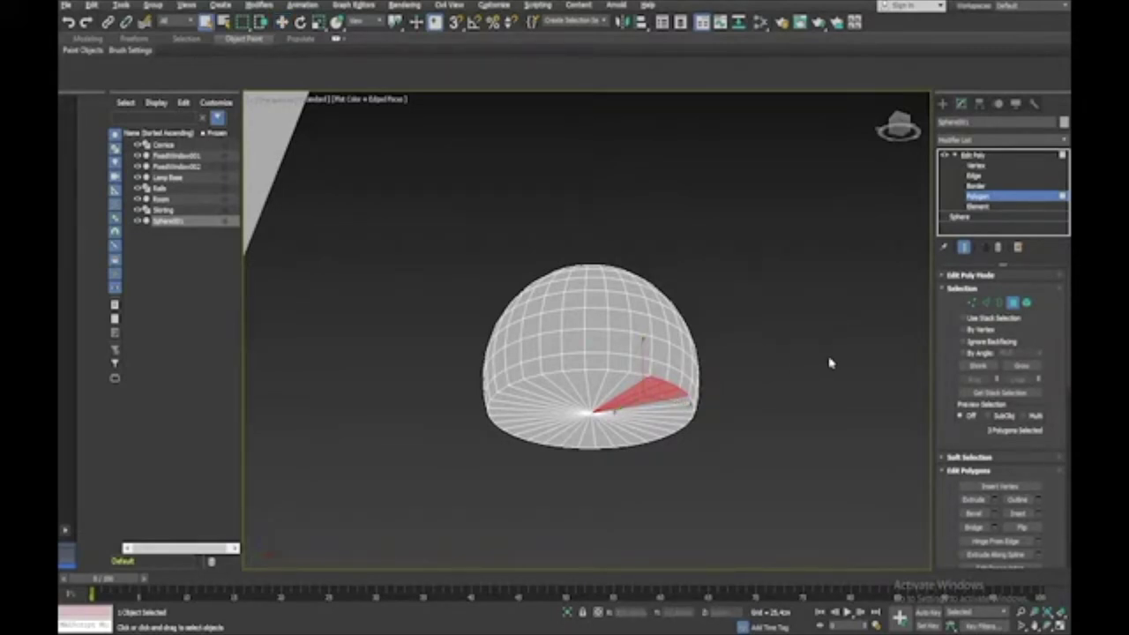
key(z)
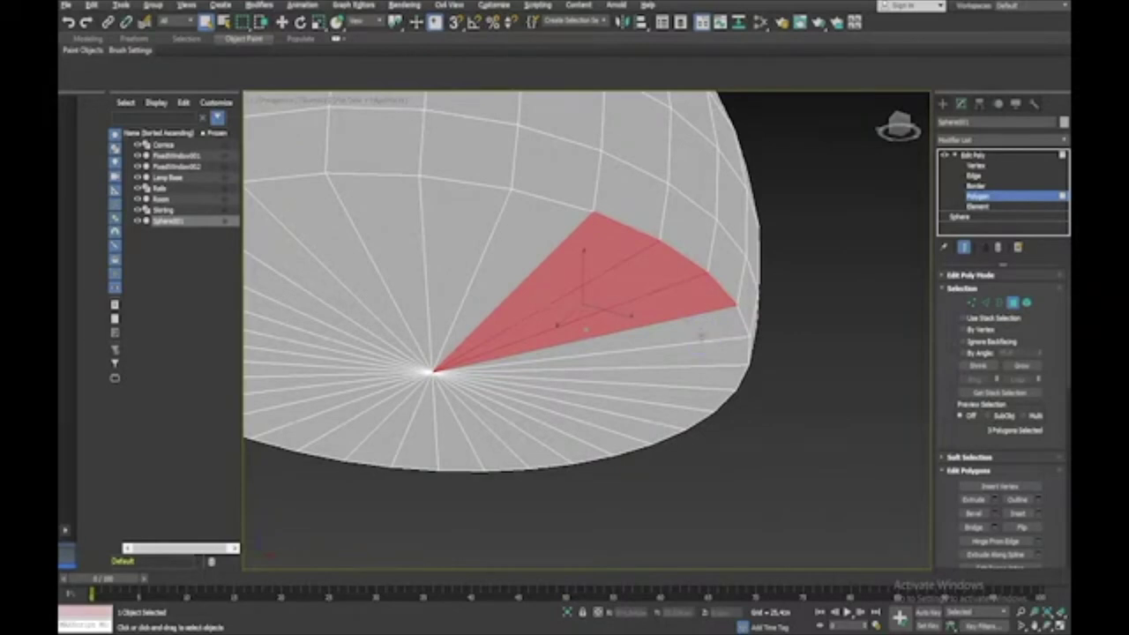
ctrl+click(702, 335)
ctrl+click(701, 353)
ctrl+click(696, 374)
ctrl+click(679, 399)
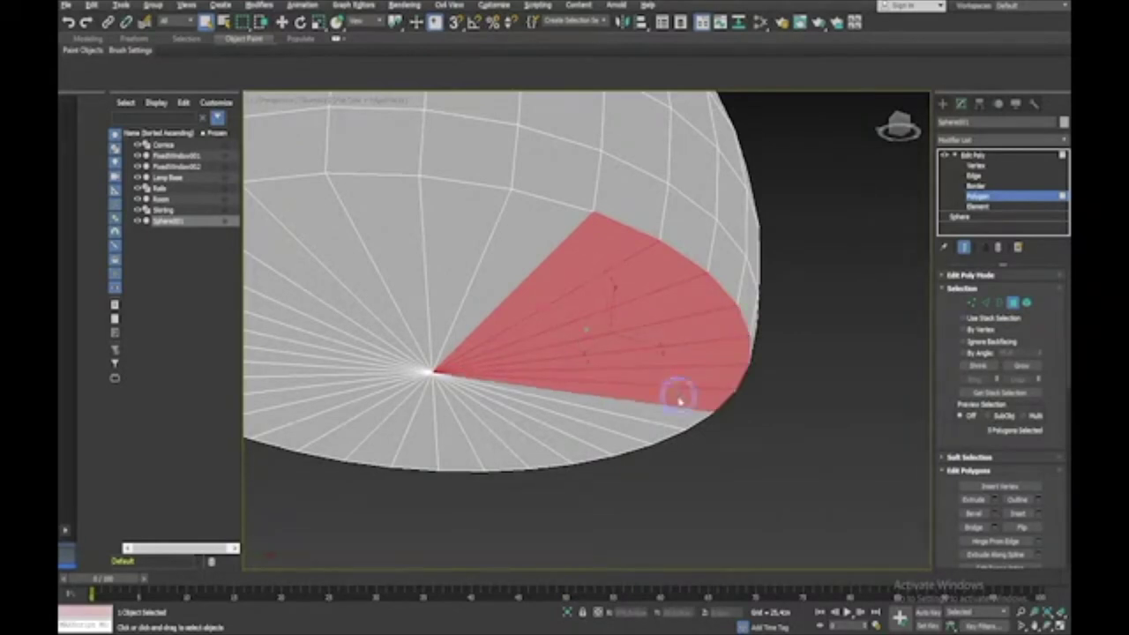
click(978, 366)
ctrl+click(596, 405)
ctrl+click(593, 417)
ctrl+click(587, 433)
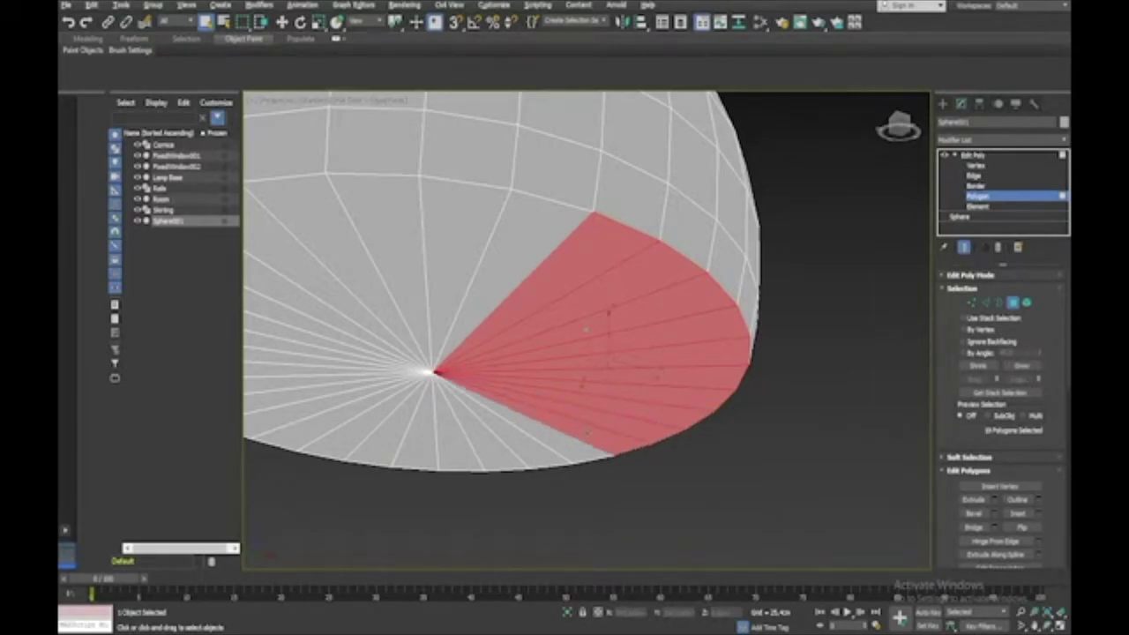
ctrl+click(565, 447)
ctrl+click(540, 451)
ctrl+click(509, 454)
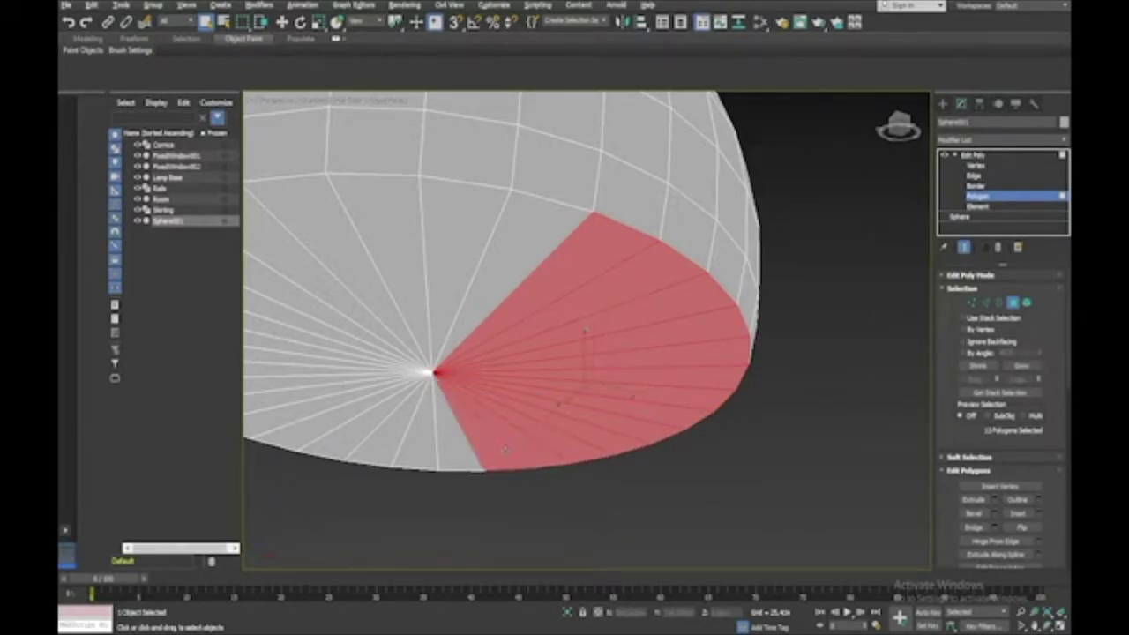
ctrl+click(464, 451)
ctrl+click(412, 436)
ctrl+click(381, 438)
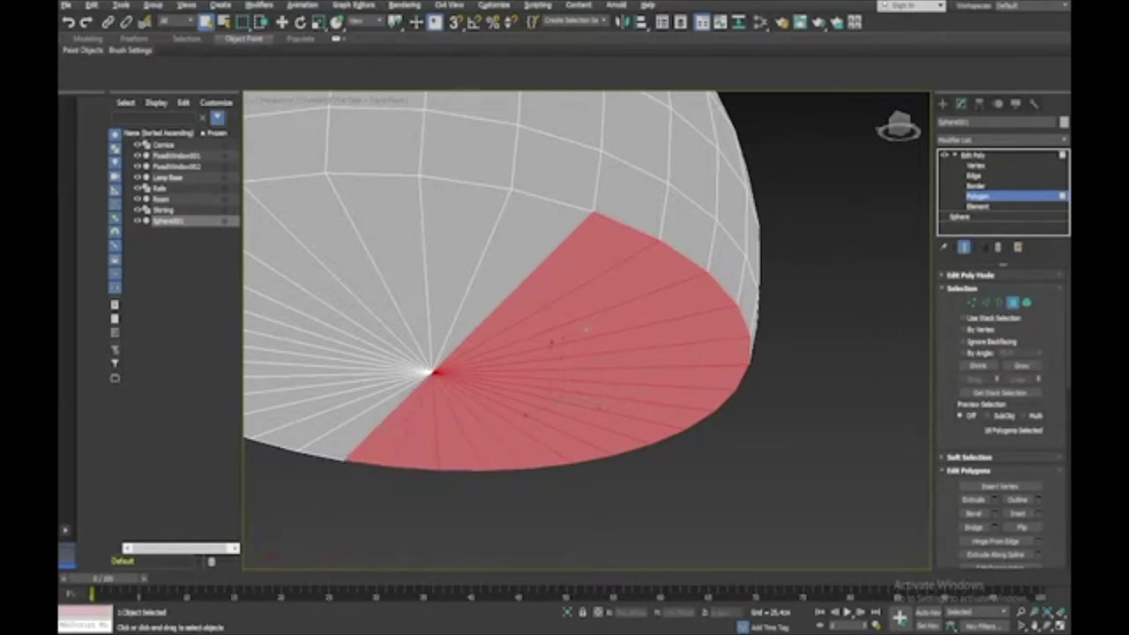
ctrl+click(339, 441)
ctrl+click(328, 414)
ctrl+click(313, 404)
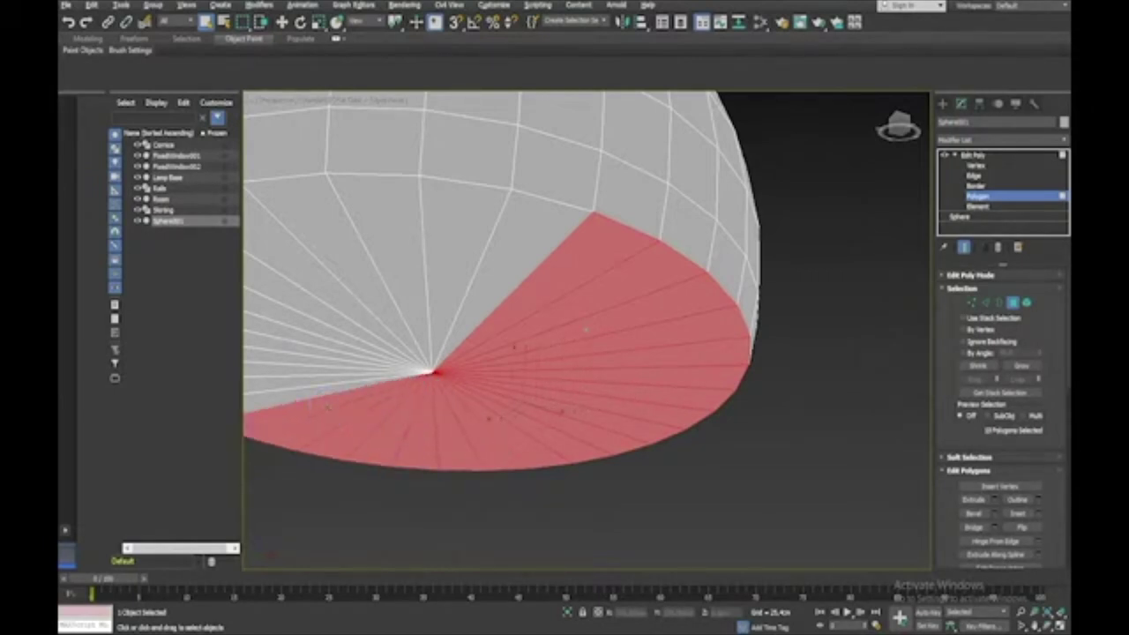
ctrl+click(302, 396)
ctrl+click(302, 382)
ctrl+click(298, 369)
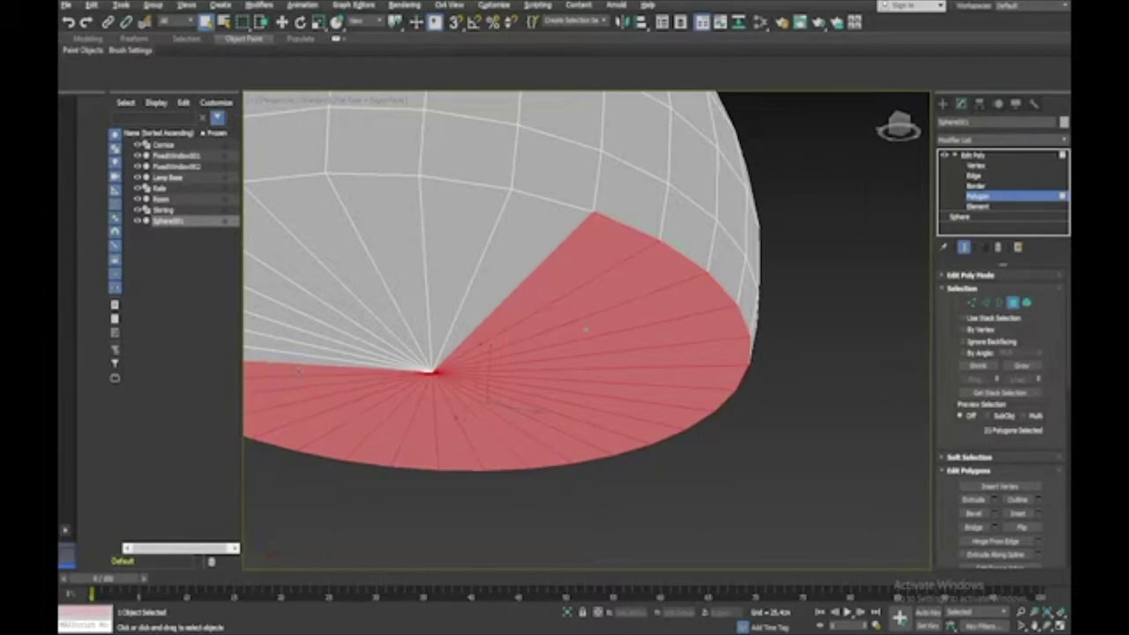
ctrl+click(298, 356)
ctrl+click(299, 343)
ctrl+click(300, 331)
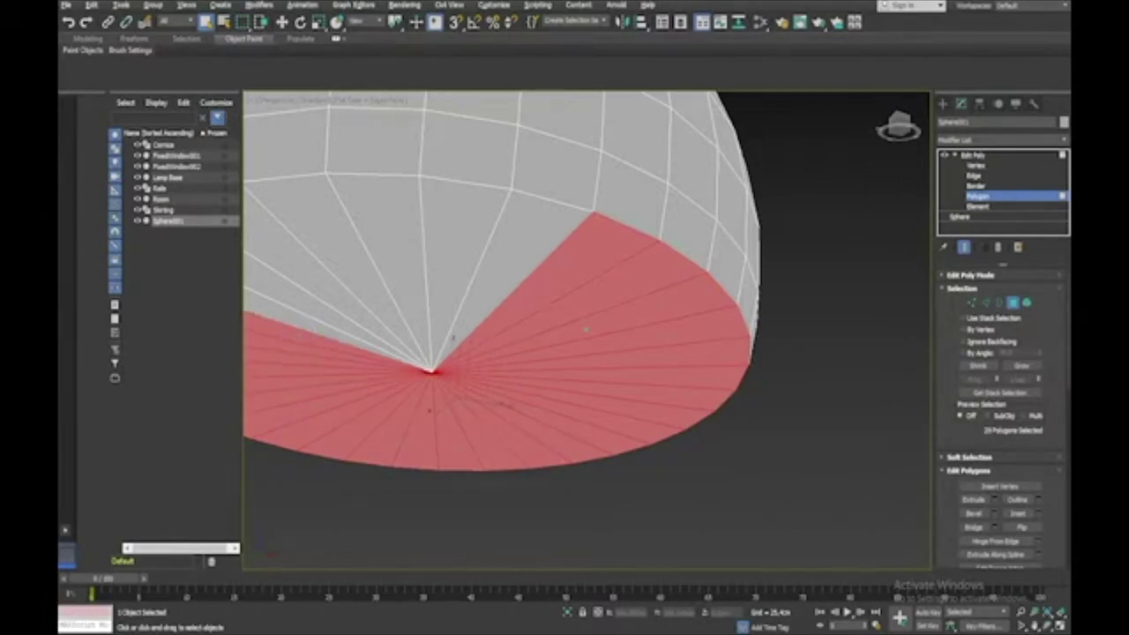
ctrl+click(310, 316)
ctrl+click(324, 301)
ctrl+click(341, 285)
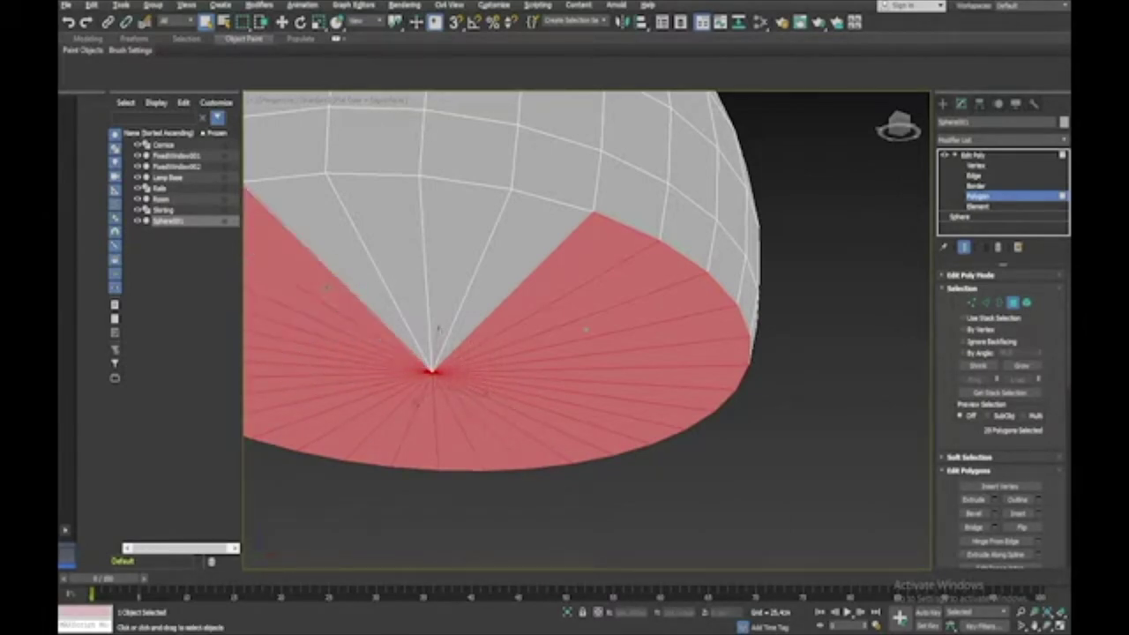
ctrl+click(353, 278)
ctrl+click(401, 268)
ctrl+click(445, 265)
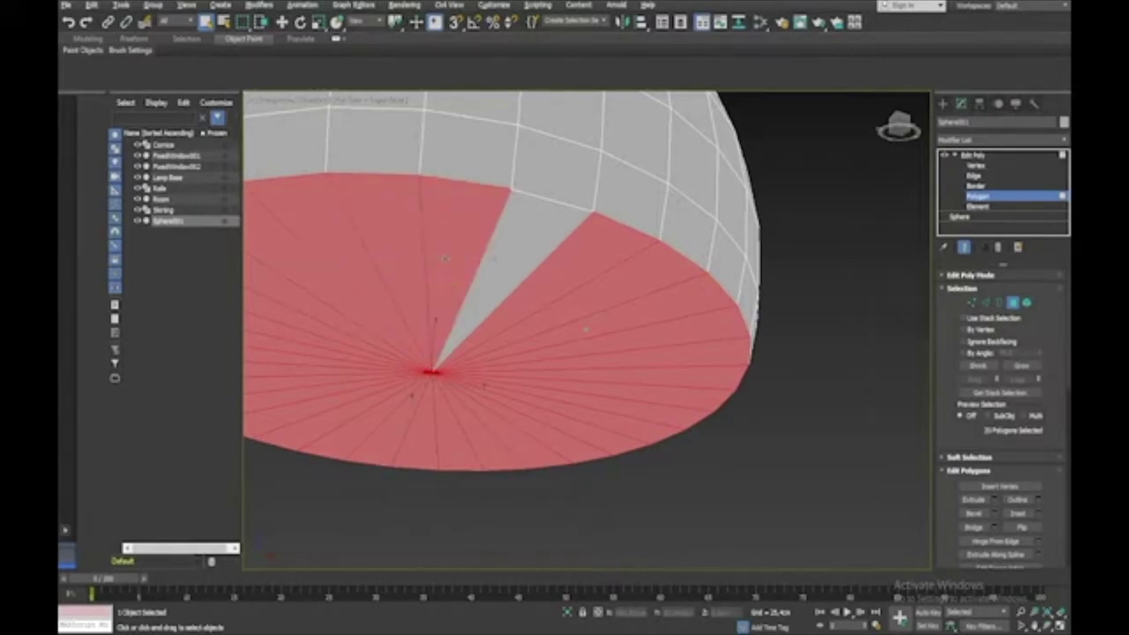
ctrl+click(501, 258)
key(Delete)
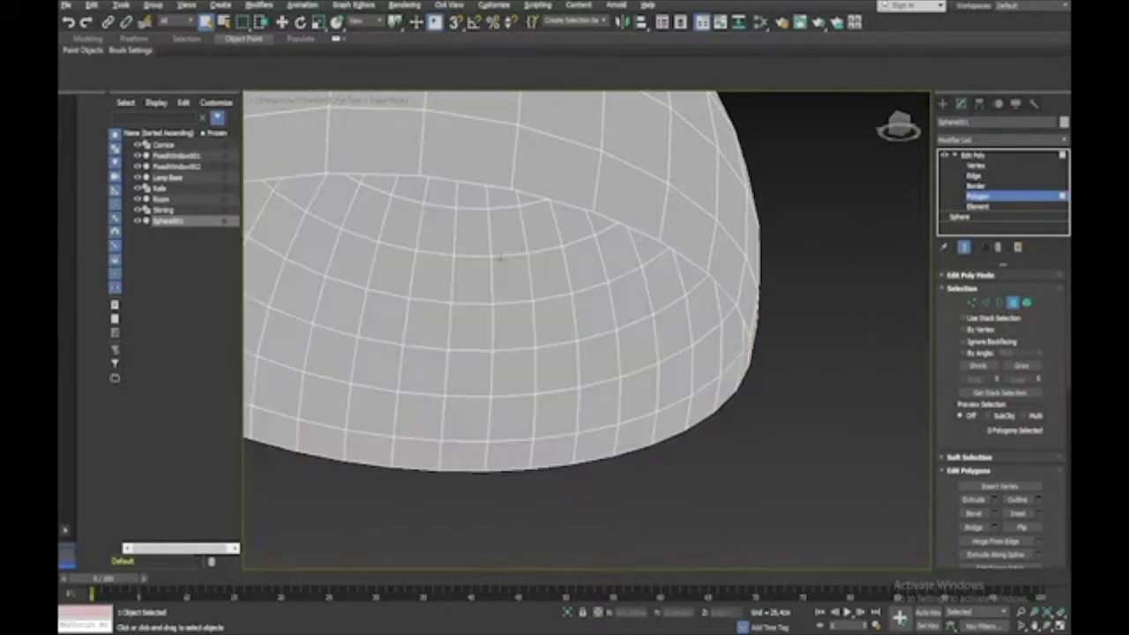
Step: Add a Shell modifier to the open dome and set its outer amount to 0.2 cm
click(983, 155)
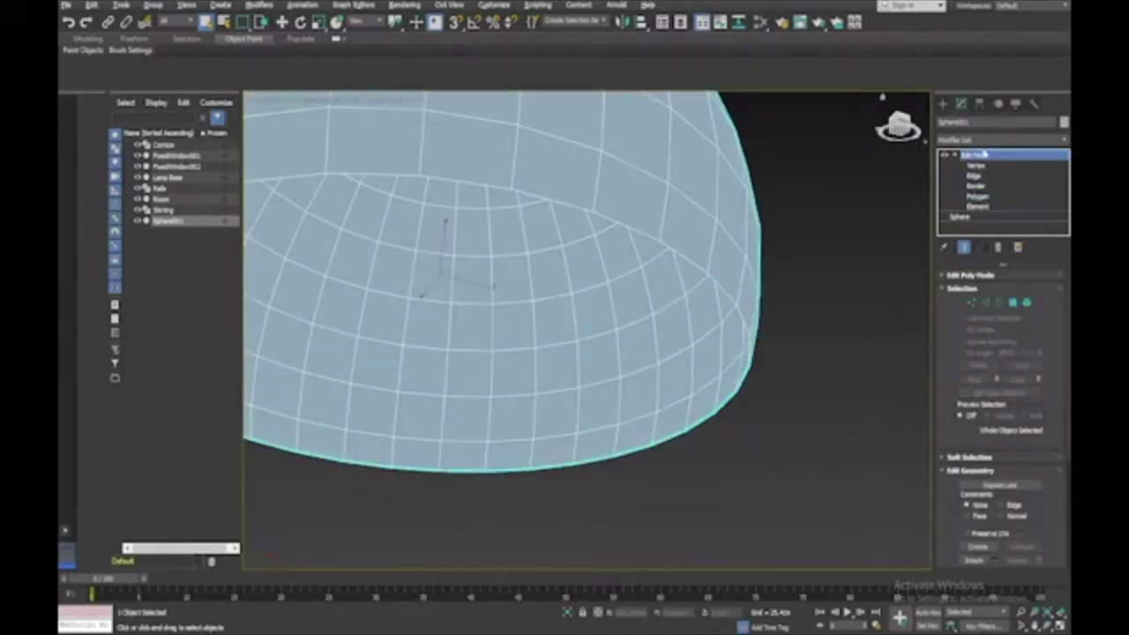
click(986, 142)
text(sh)
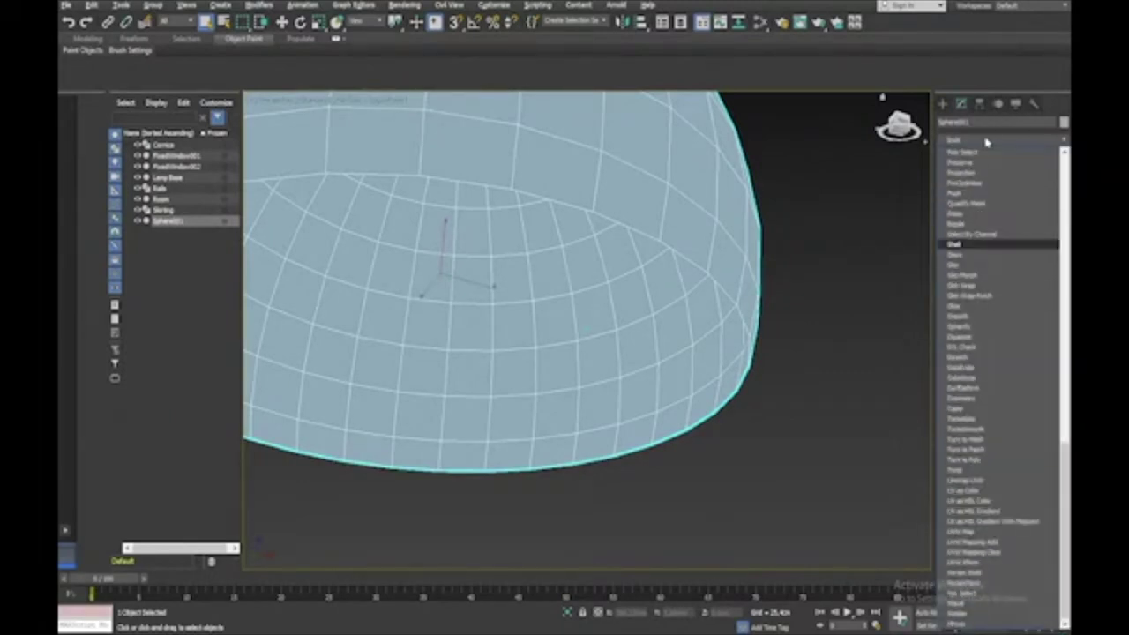
key(Return)
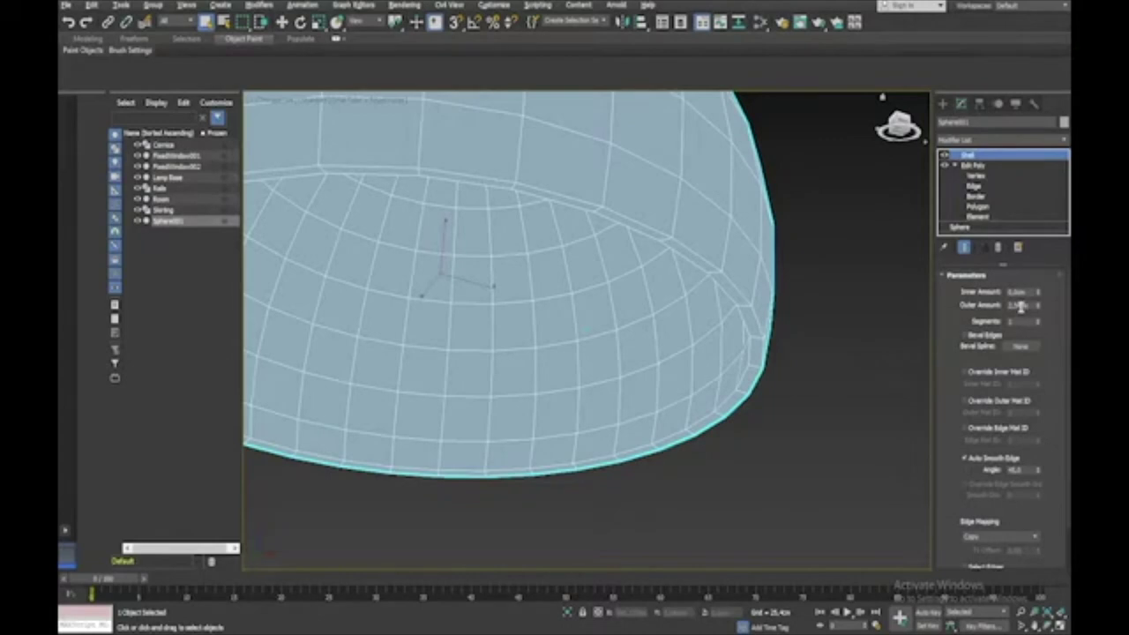
double_click(1020, 305)
key(Return)
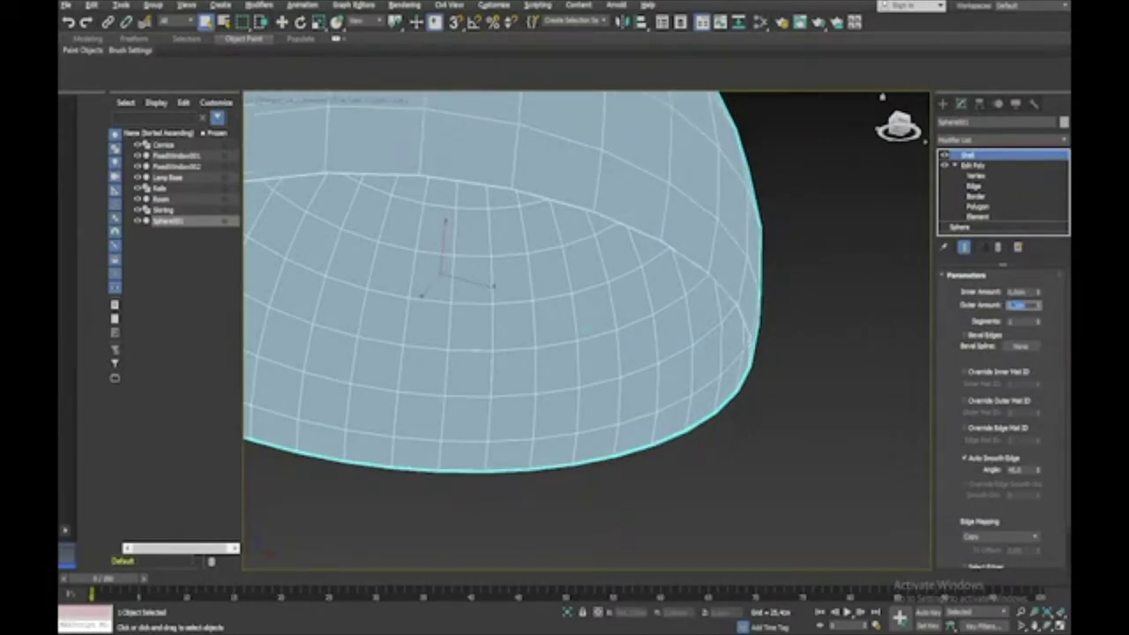
click(876, 335)
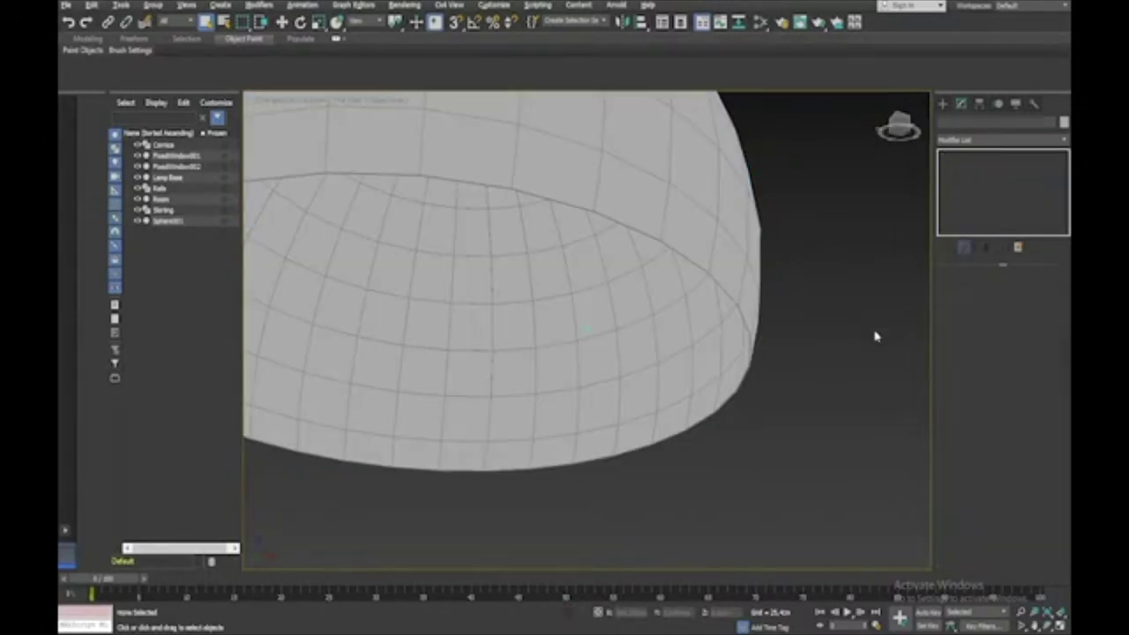
Step: Reduce the radius of the dome's base sphere to a little over half its size, keeping the Shell on top of the stack
scroll(875, 336, down, 8)
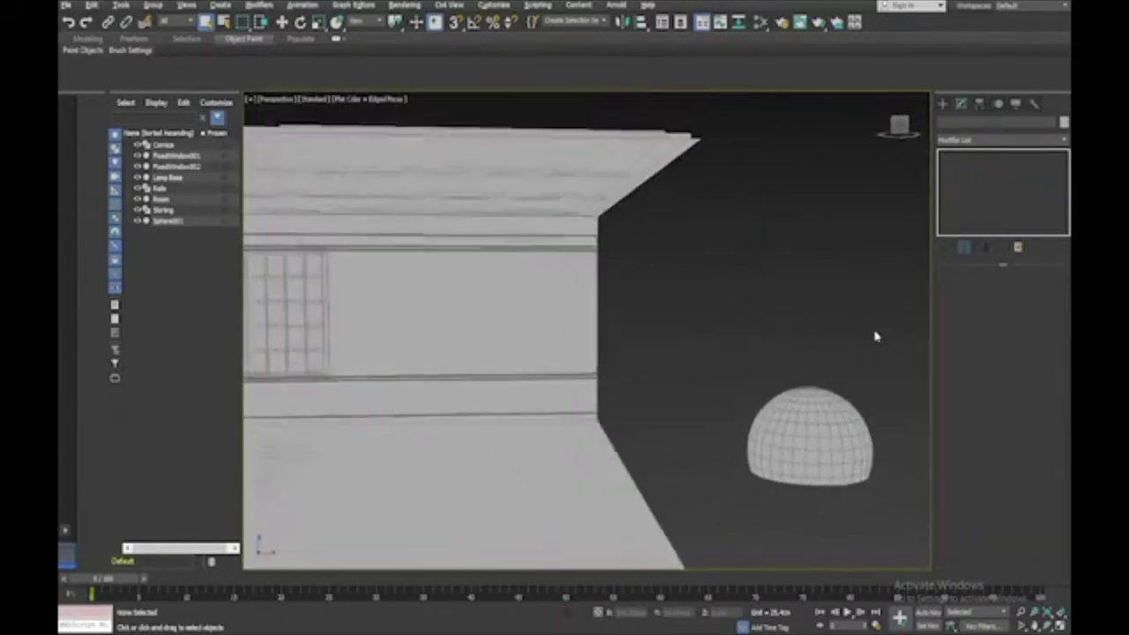
alt+middle_drag(876, 335, 876, 336)
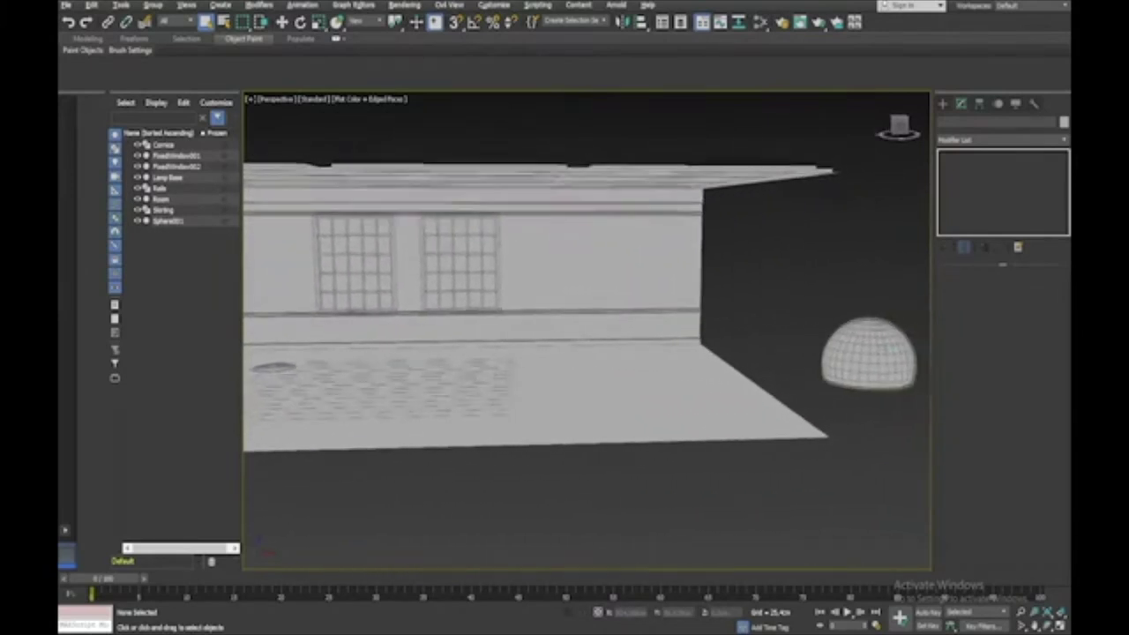
click(905, 337)
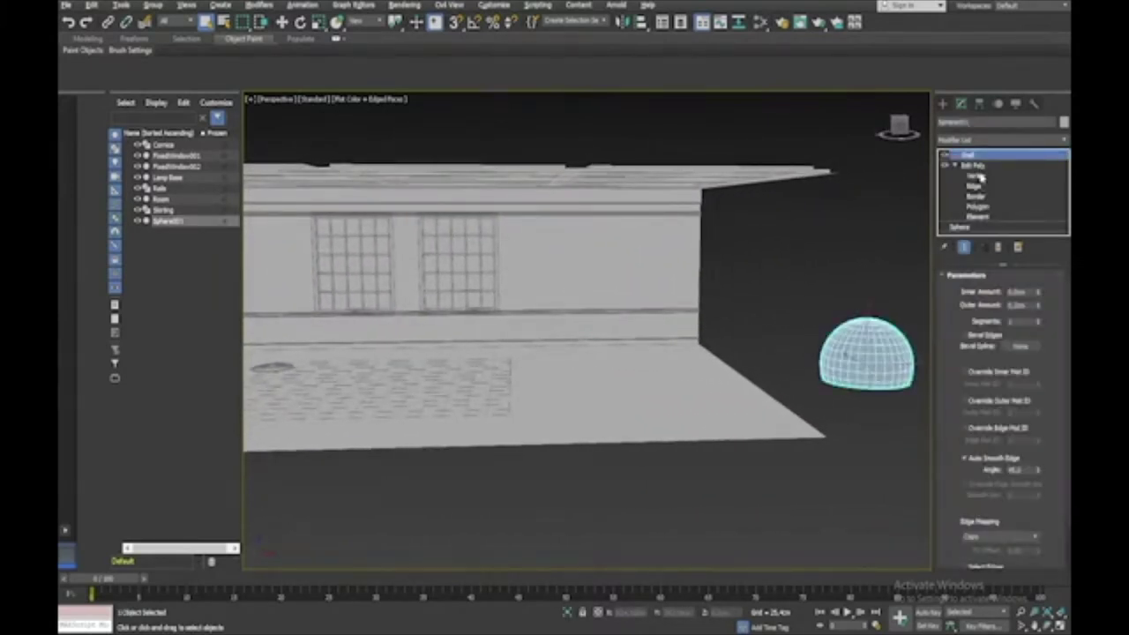
click(966, 227)
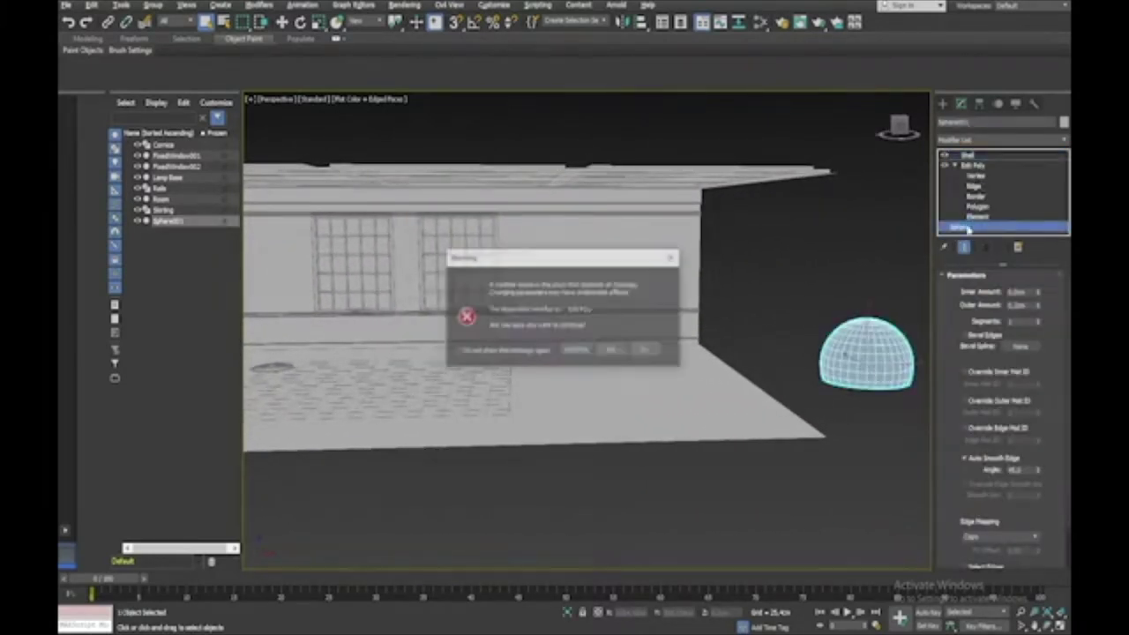
click(587, 347)
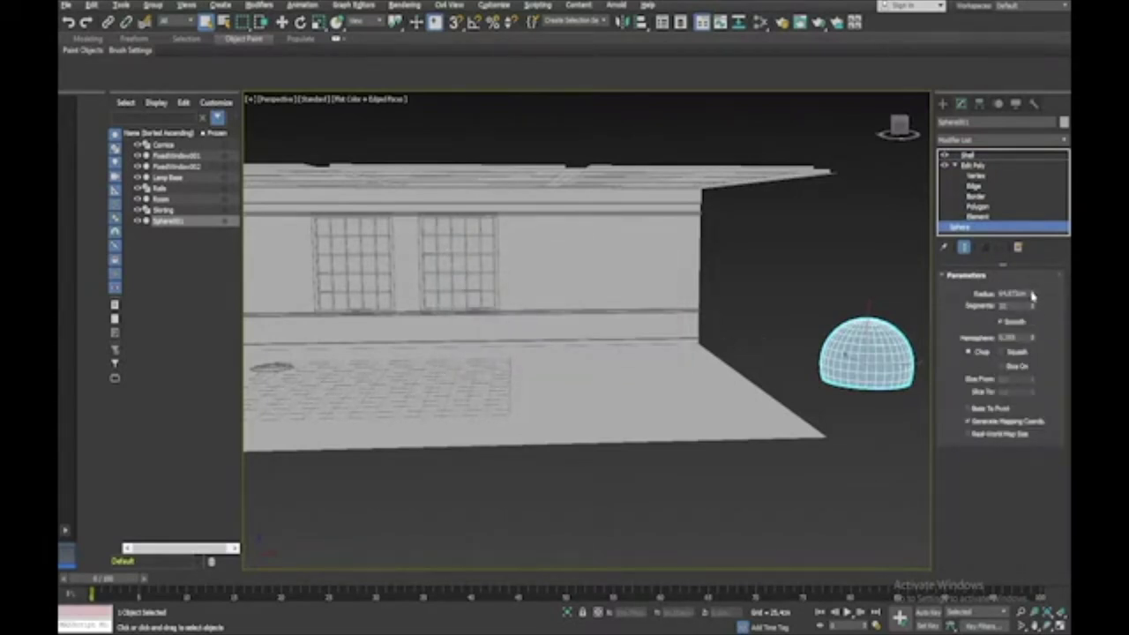
drag(1031, 297, 1030, 321)
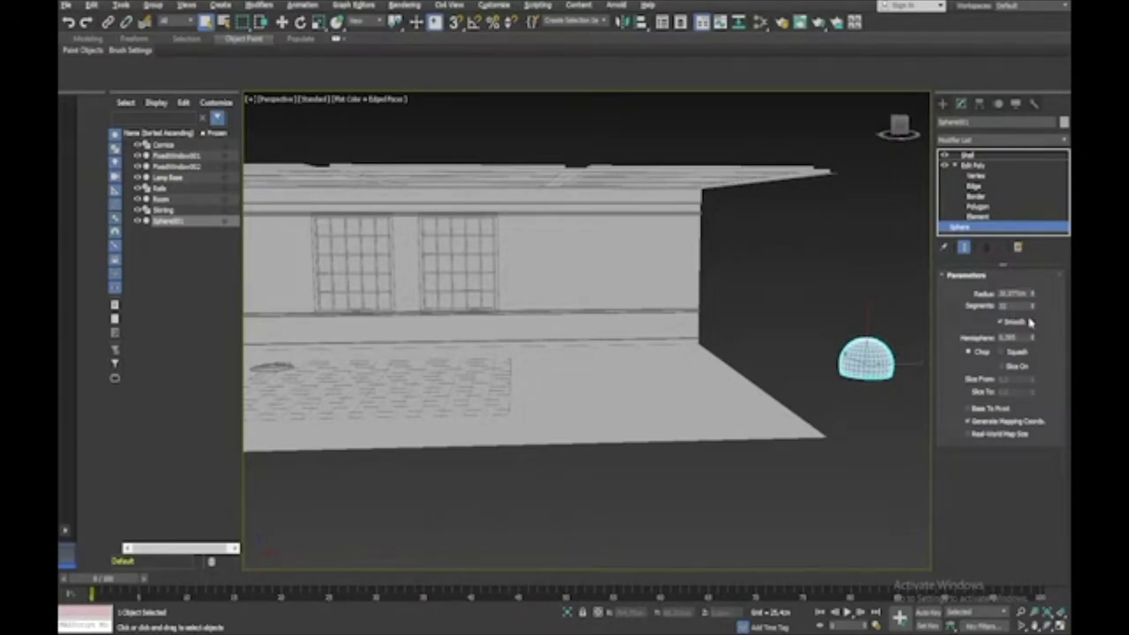
click(973, 156)
Step: Draw a line in the Front view from the lamp base's top centre, rising and arching sideways across the nearest window
scroll(870, 275, up, 10)
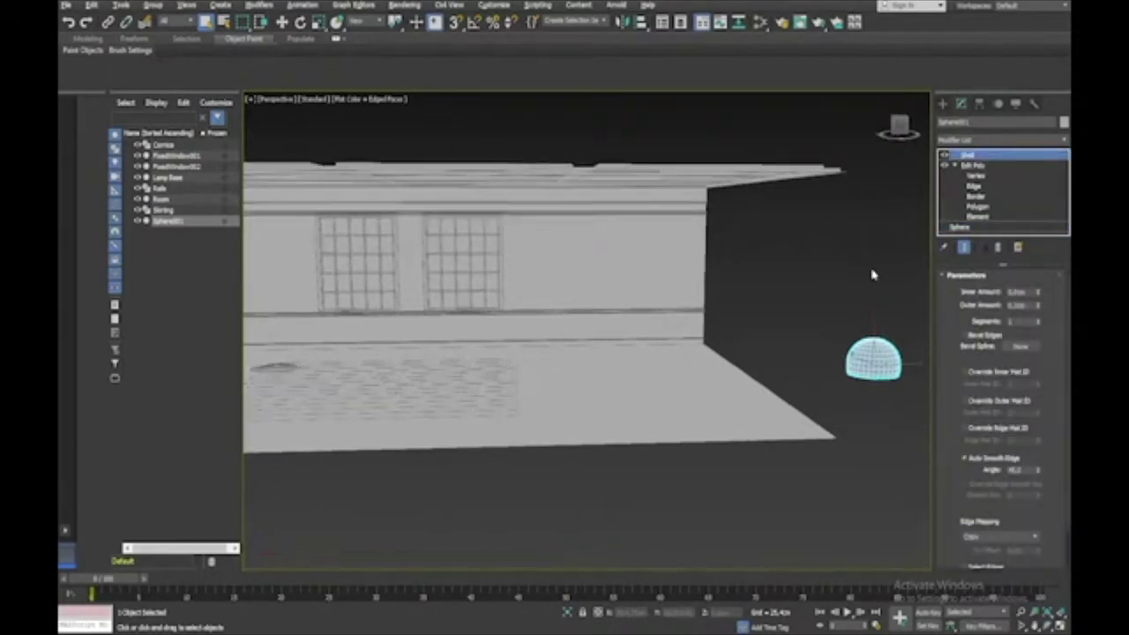
scroll(873, 274, up, 5)
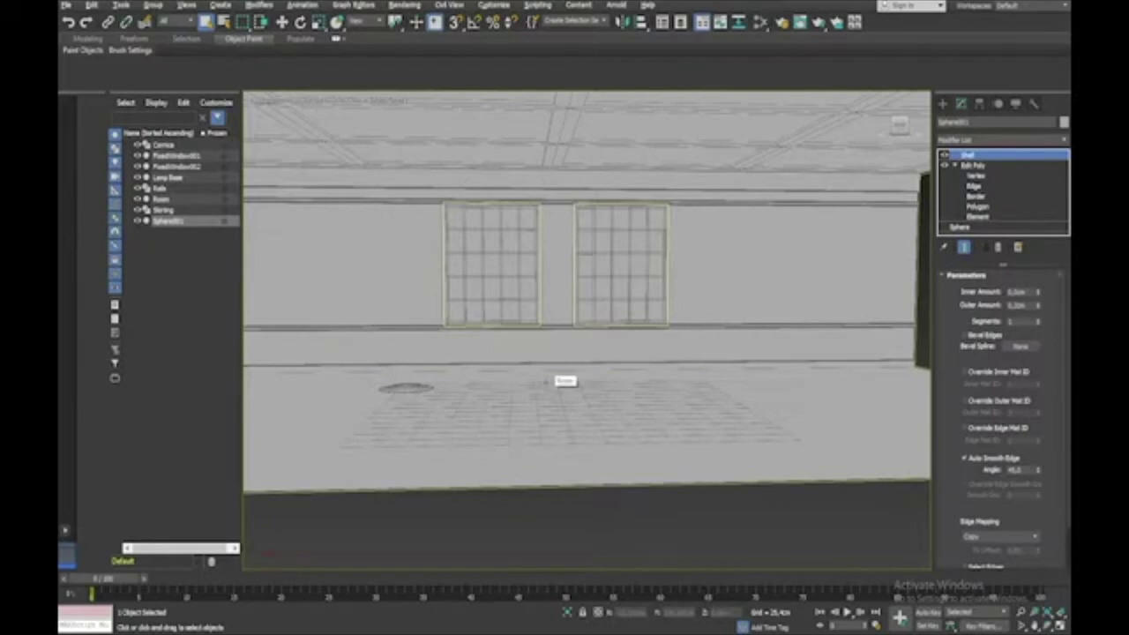
key(alt+w)
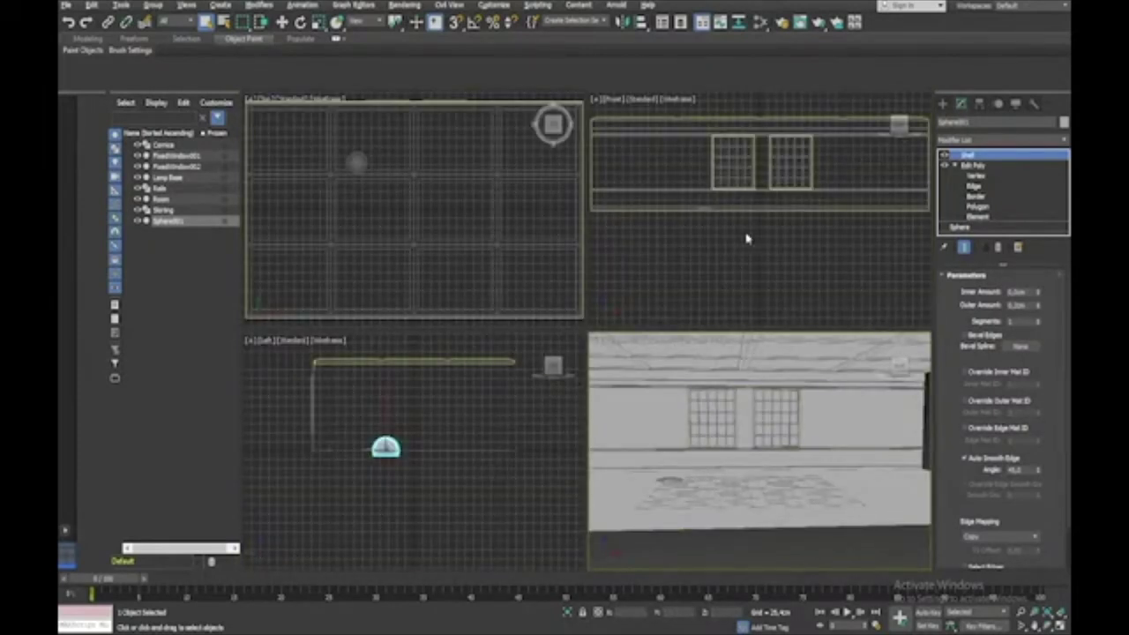
click(745, 238)
key(alt+w)
scroll(745, 238, up, 5)
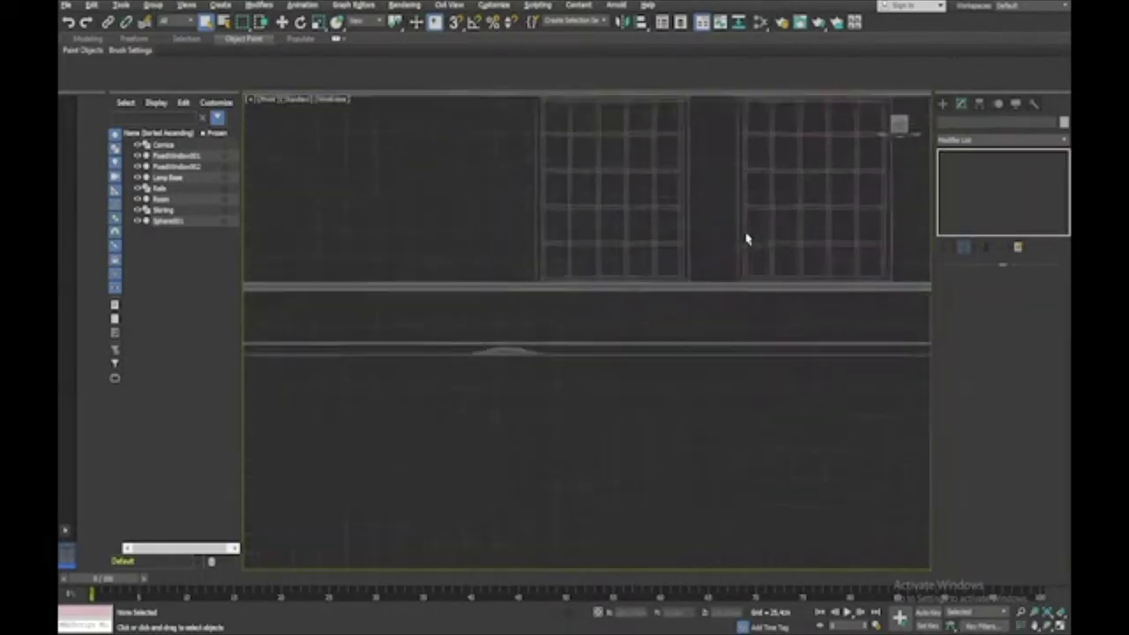
scroll(746, 238, up, 6)
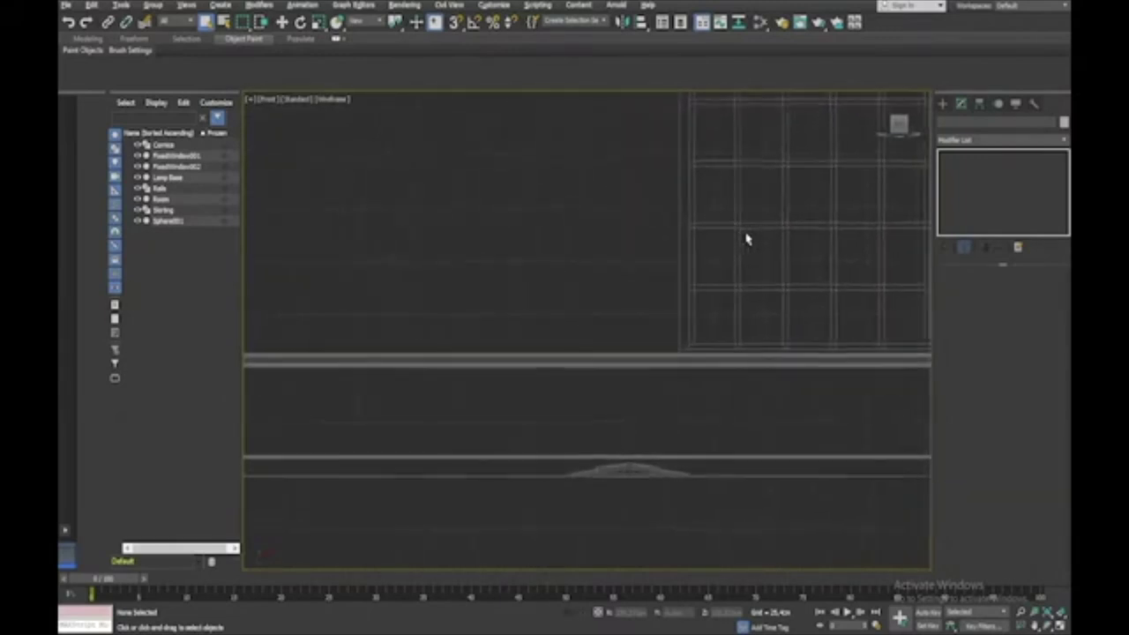
click(942, 103)
click(957, 120)
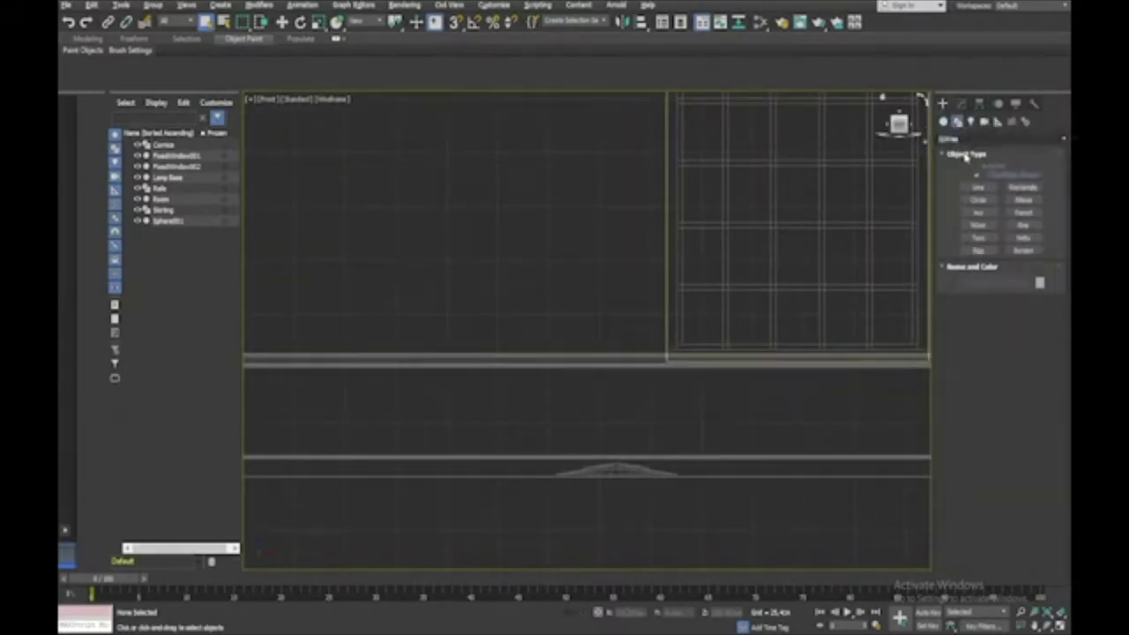
click(978, 187)
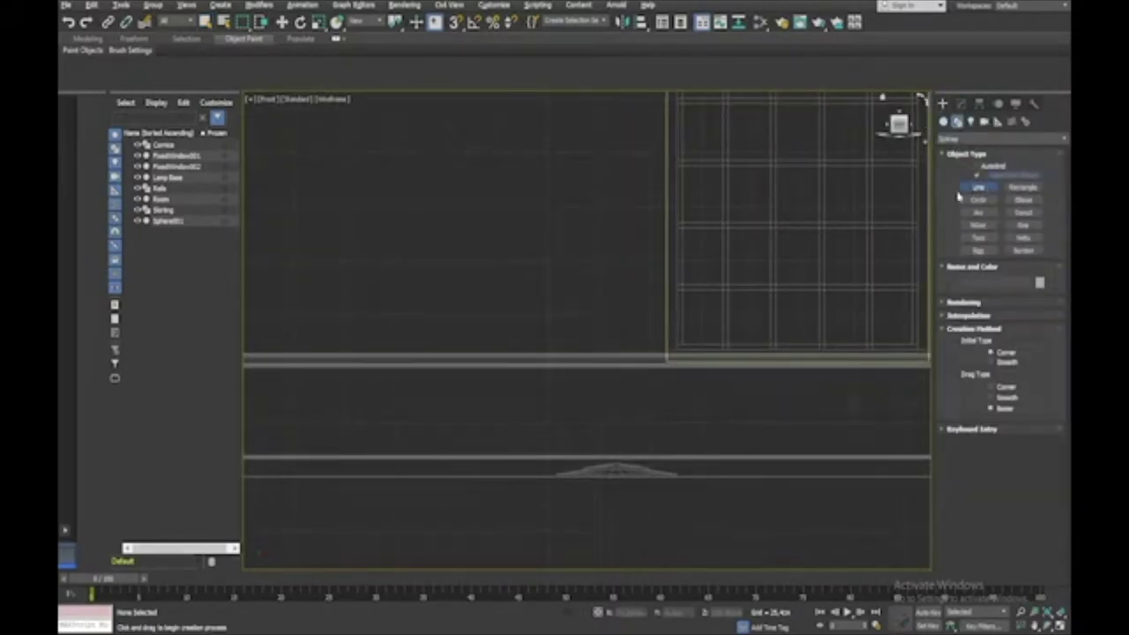
click(617, 462)
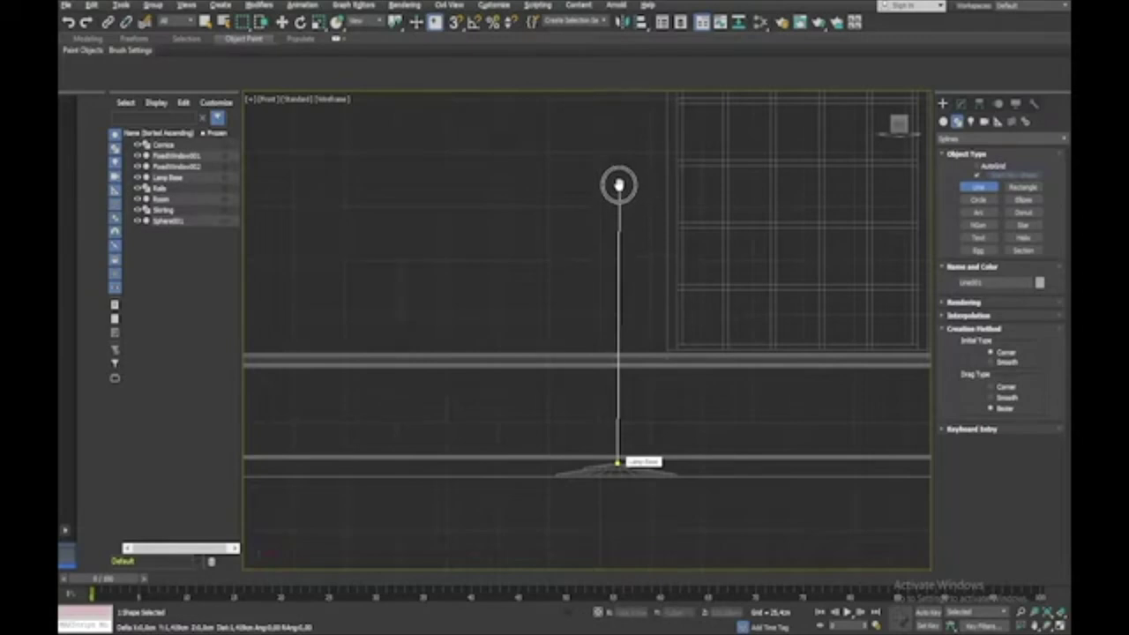
drag(617, 183, 853, 182)
click(889, 187)
right_click(889, 186)
scroll(889, 186, down, 3)
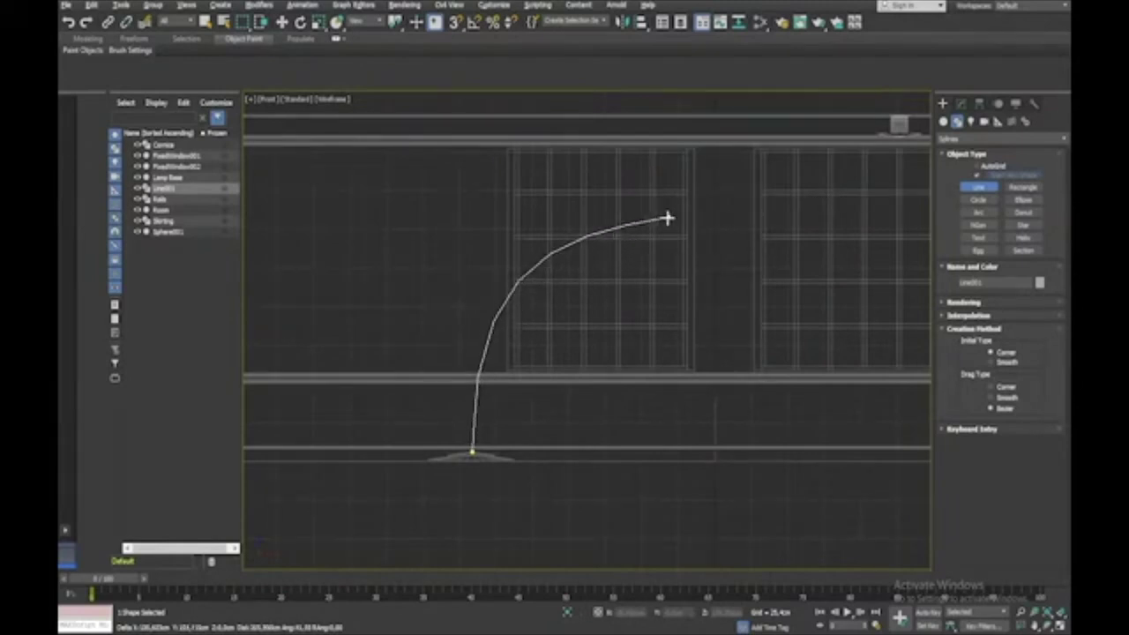
Step: Finish the arched line with a curved point bending downward, and delete the surplus vertex at its straight far end
drag(665, 226, 773, 315)
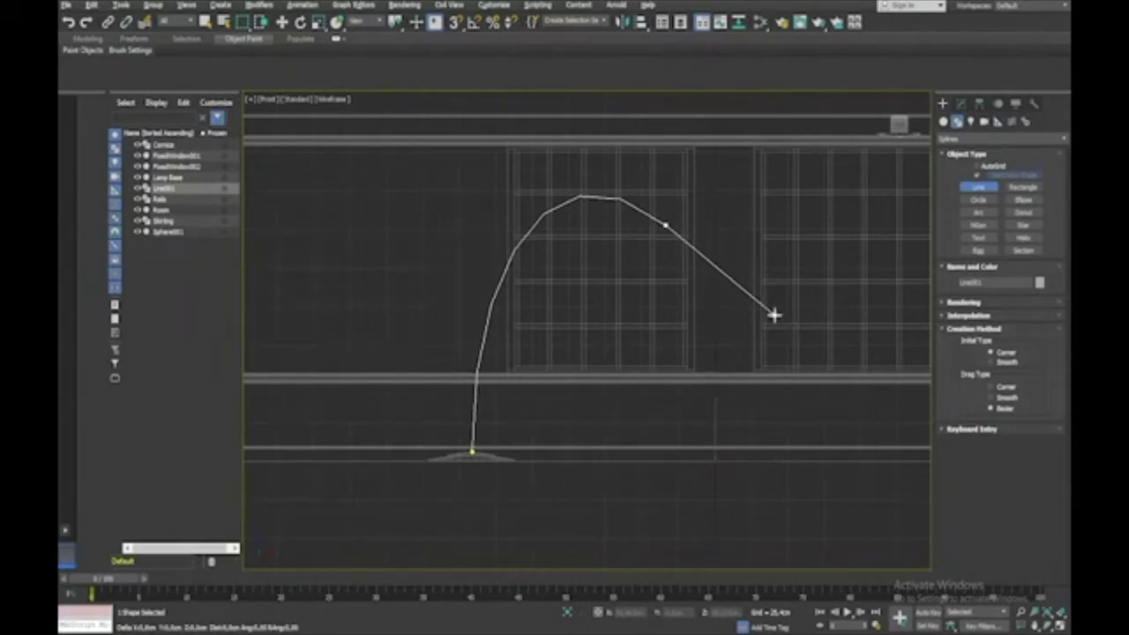
right_click(773, 315)
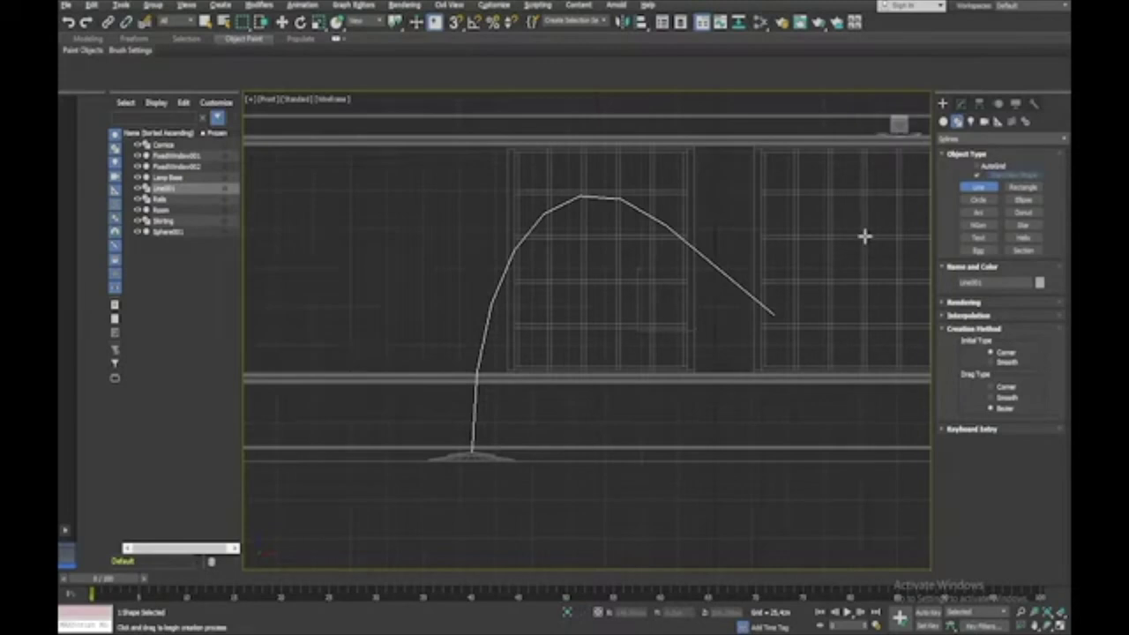
click(959, 104)
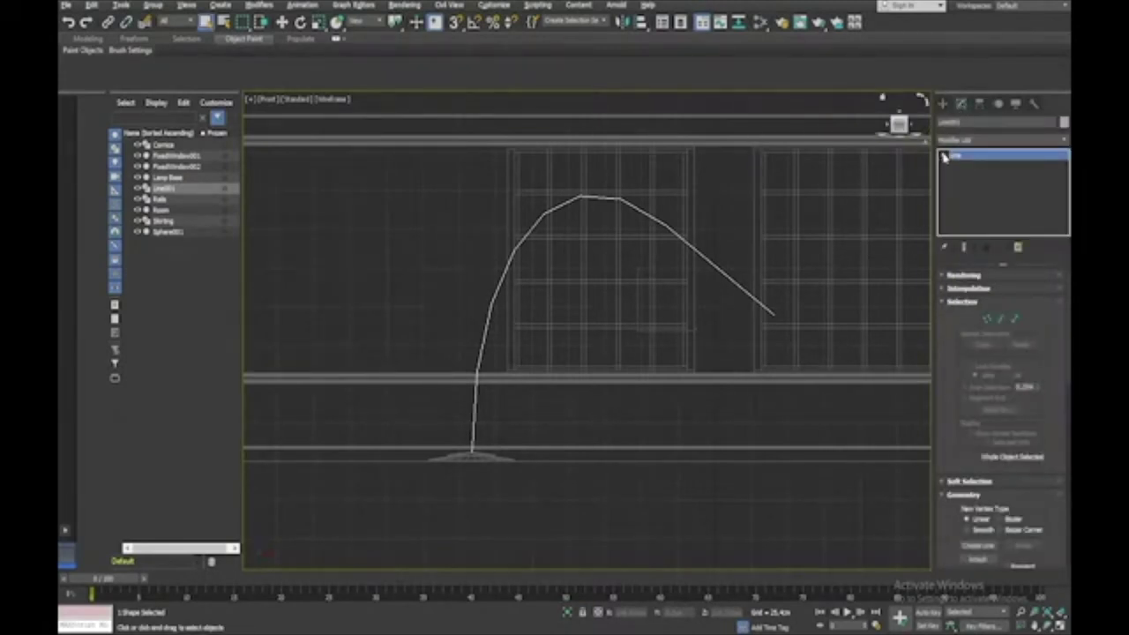
click(945, 156)
click(965, 164)
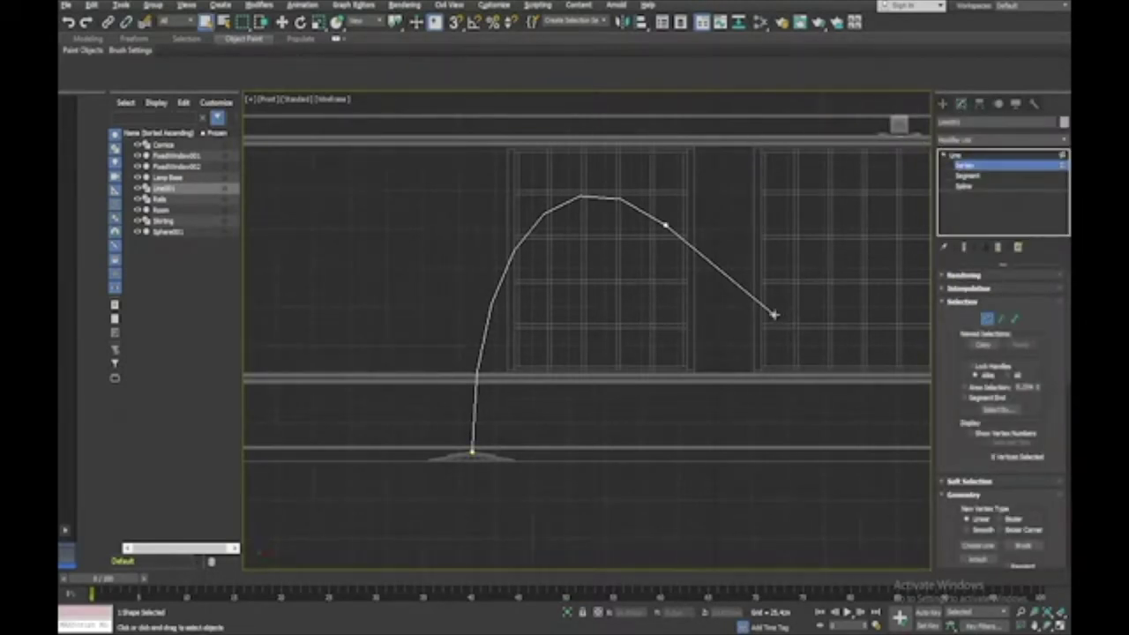
click(773, 314)
key(Delete)
Step: Move the arch's free end vertex outward and down between the two windows, and lengthen its tangent handle for a wider curve
click(668, 224)
key(w)
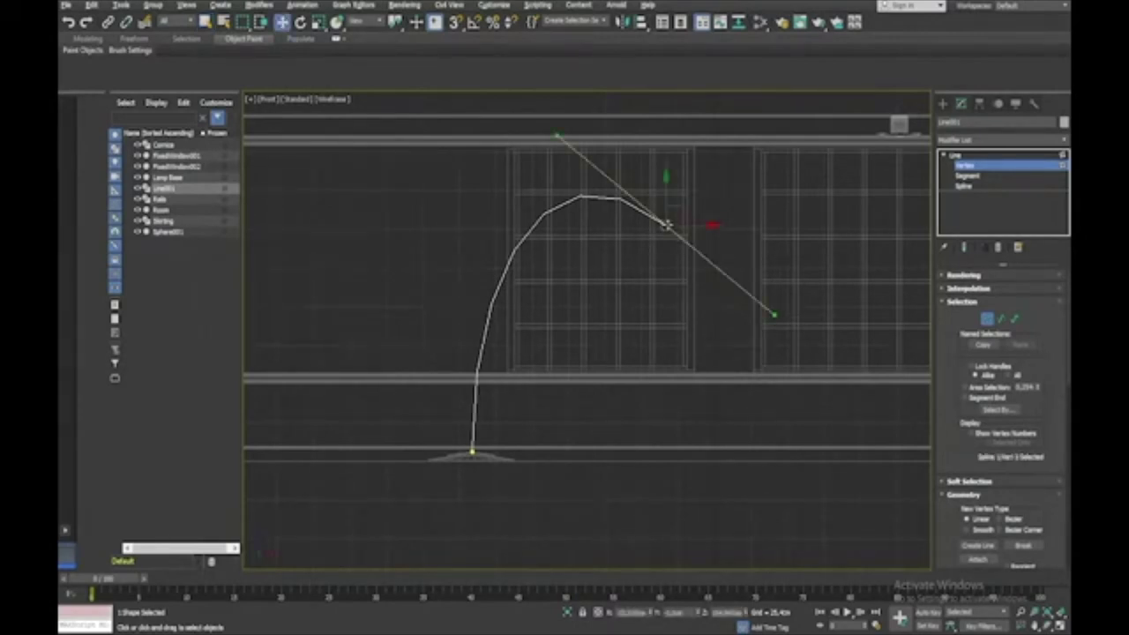
drag(677, 202, 723, 243)
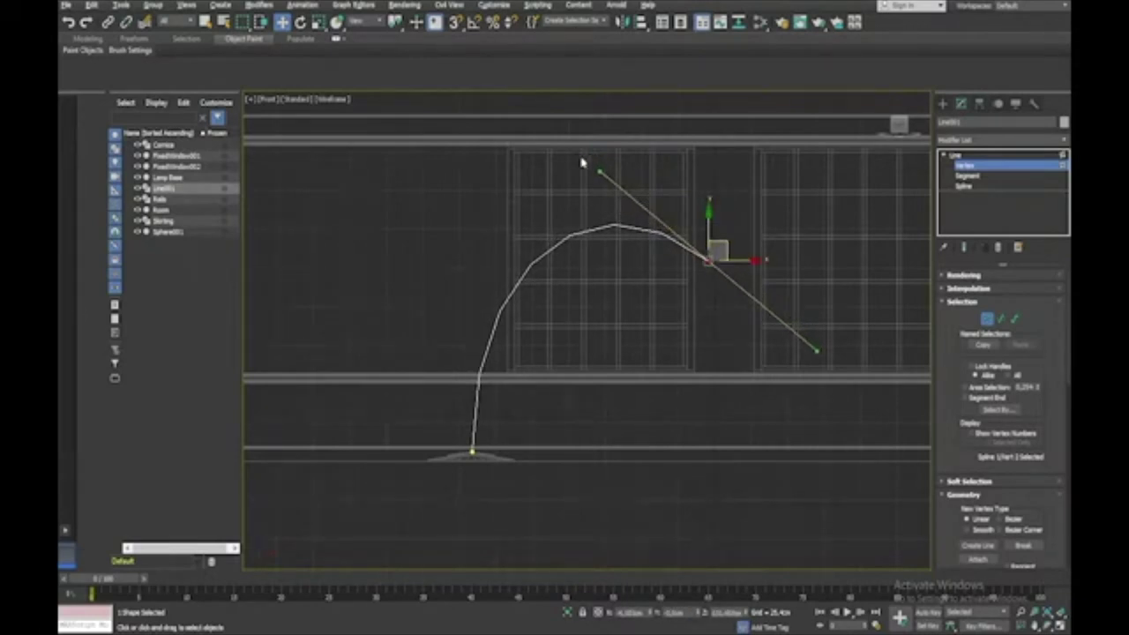
drag(600, 171, 559, 157)
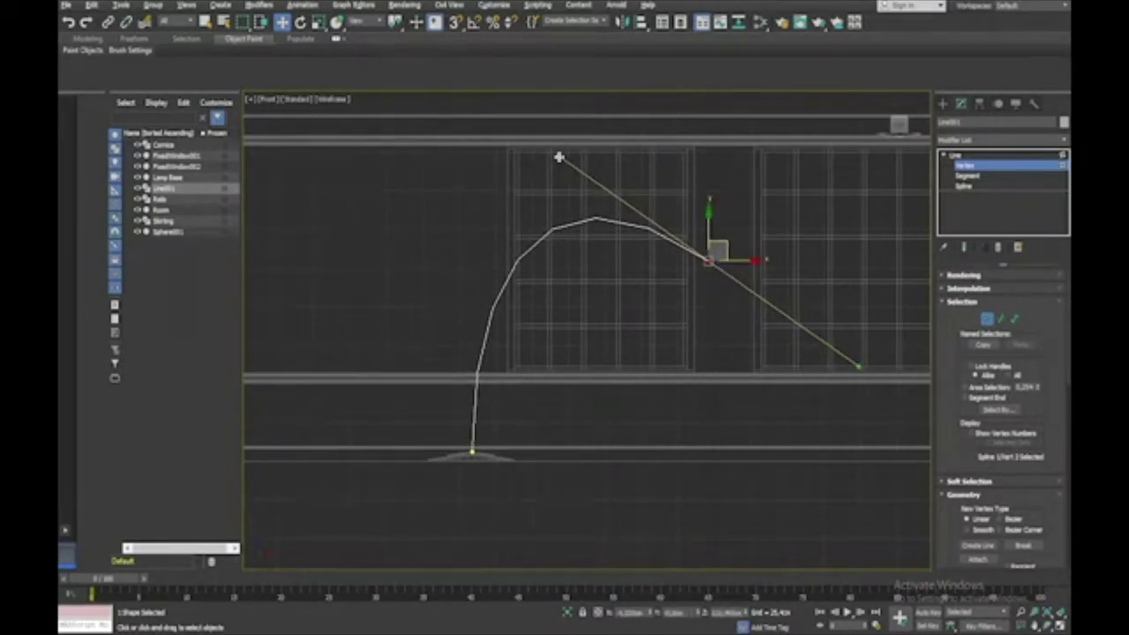
Step: Turn on Adaptive interpolation to smooth the arched line, and leave vertex editing
click(943, 290)
click(979, 321)
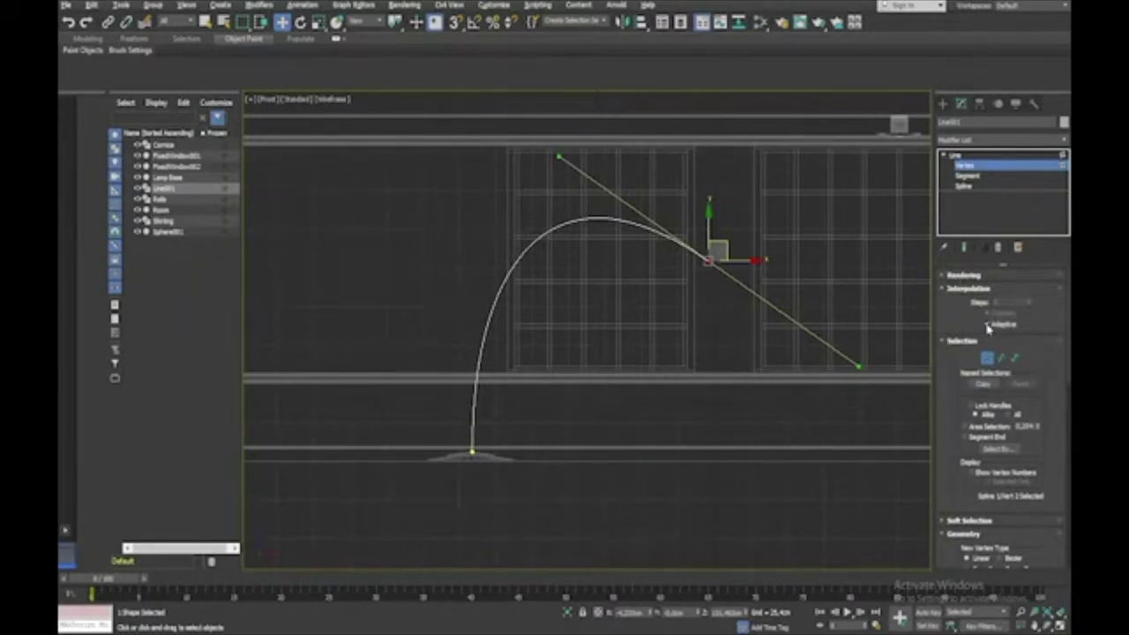
click(941, 155)
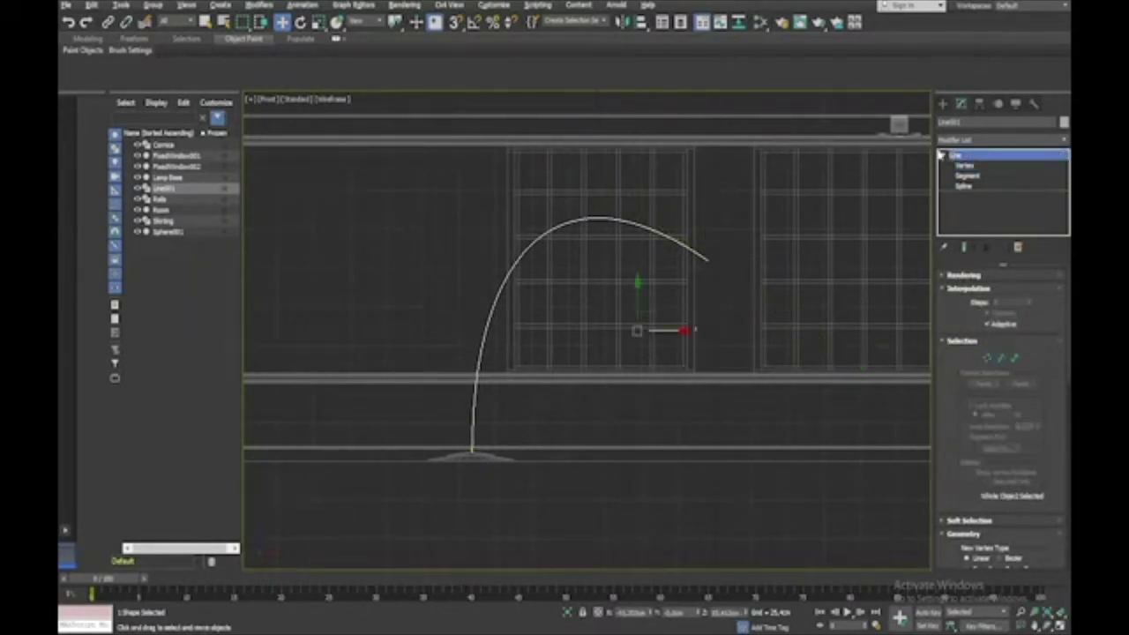
Step: Enable the arched line in the renderer and viewport as a radial tube, and reduce its thickness
click(942, 277)
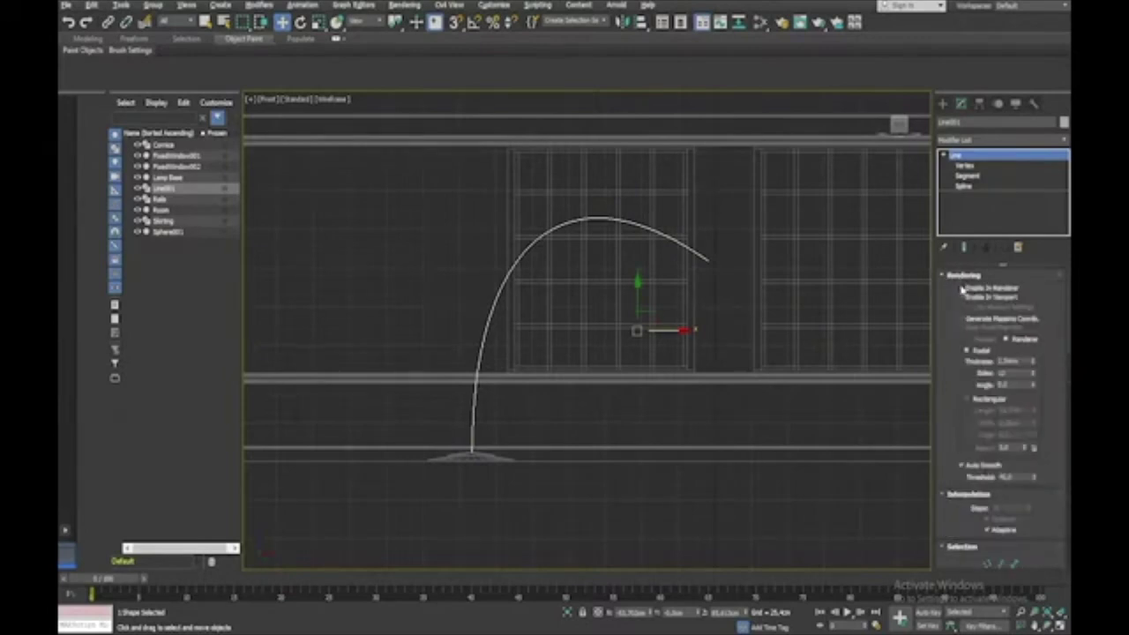
click(961, 287)
click(961, 297)
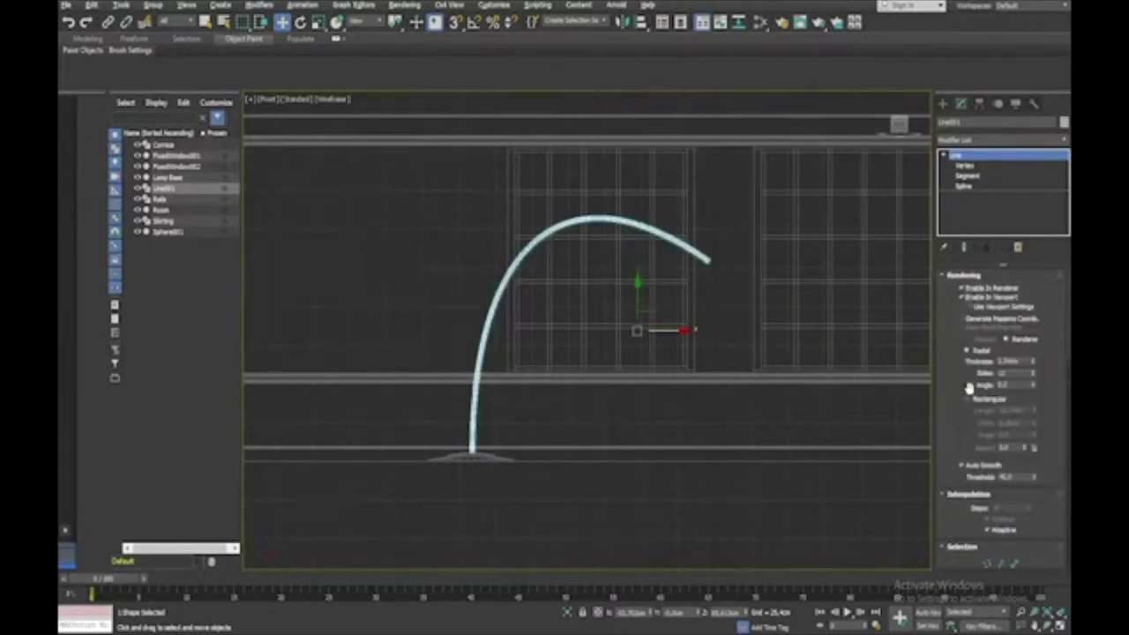
click(1010, 360)
drag(1010, 360, 977, 359)
text(3)
key(Return)
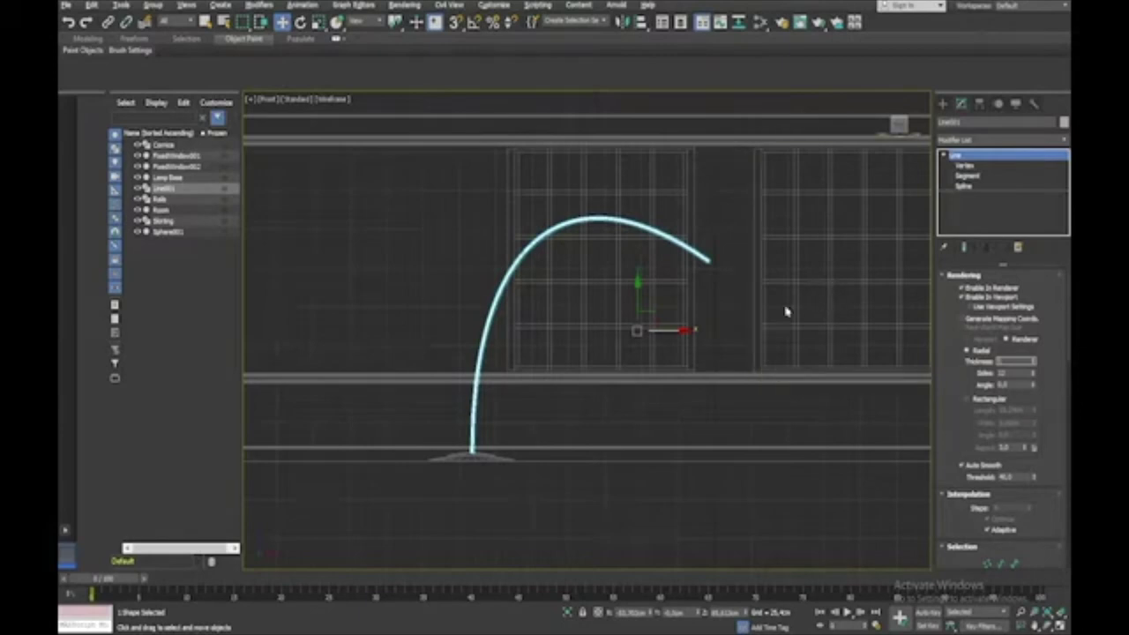
Step: Reshape the lamp arch by turning the free end's tangent steeply downward, and select the vertex at the lamp base for adjustment
click(966, 165)
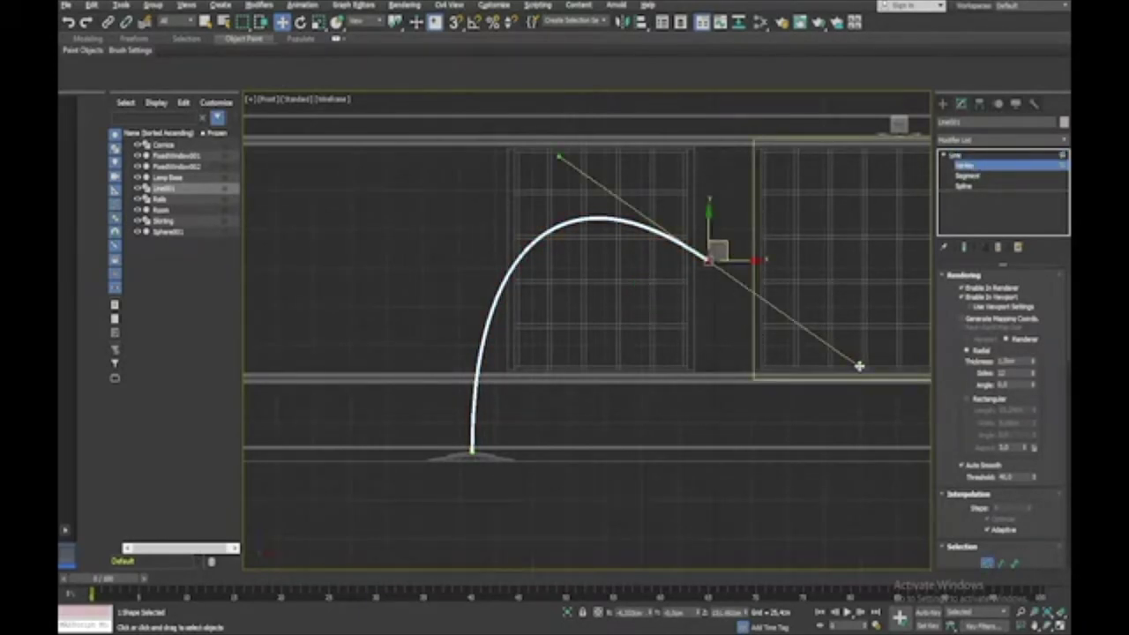
drag(859, 365, 742, 399)
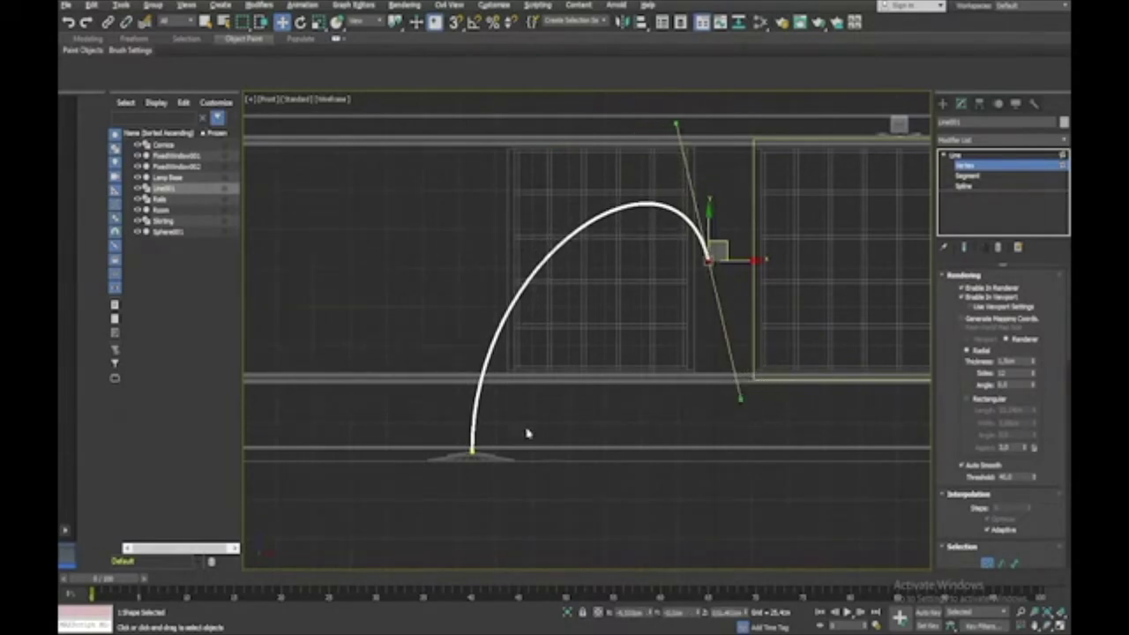
click(473, 451)
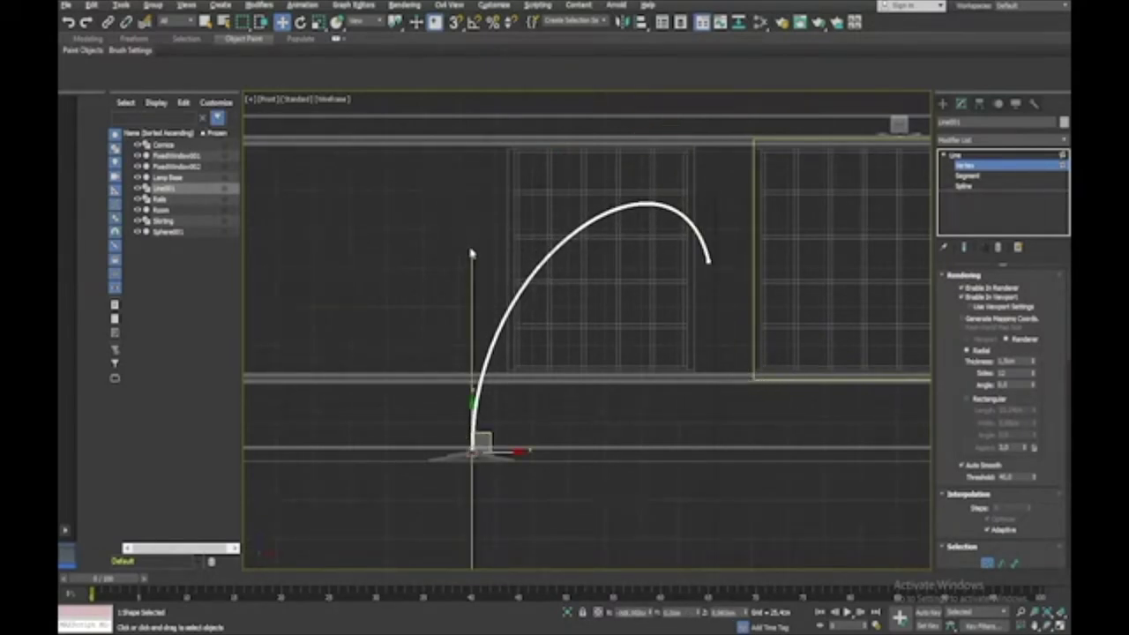
Step: Lengthen the upward tangent handle of the lamp arc's base vertex to raise the curve, then leave vertex editing and deselect the line
drag(471, 252, 467, 156)
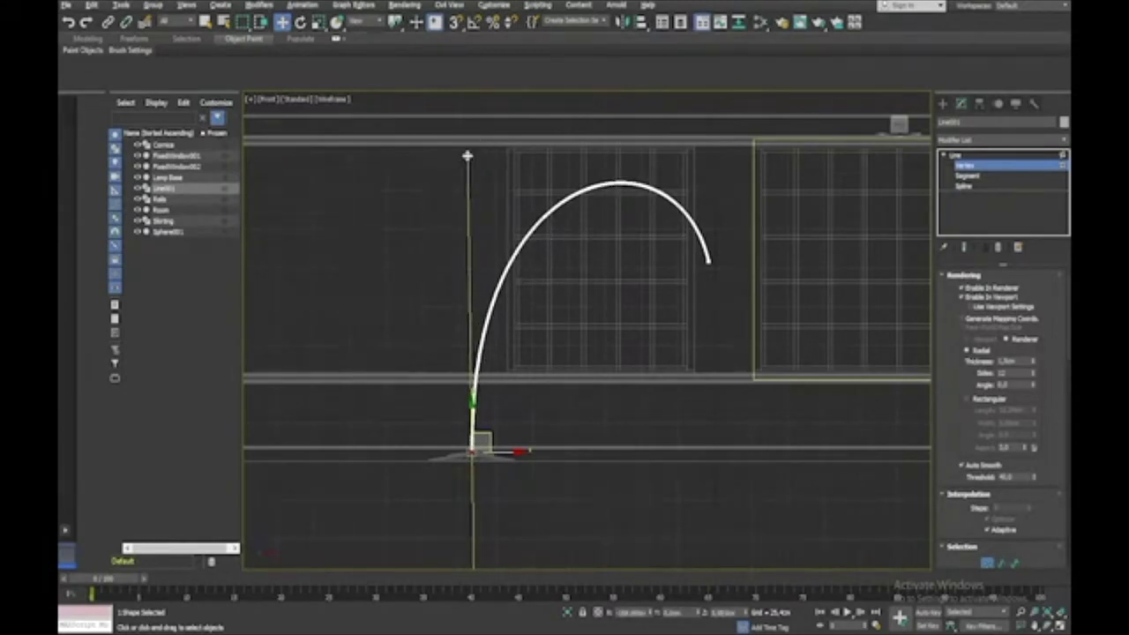
click(975, 166)
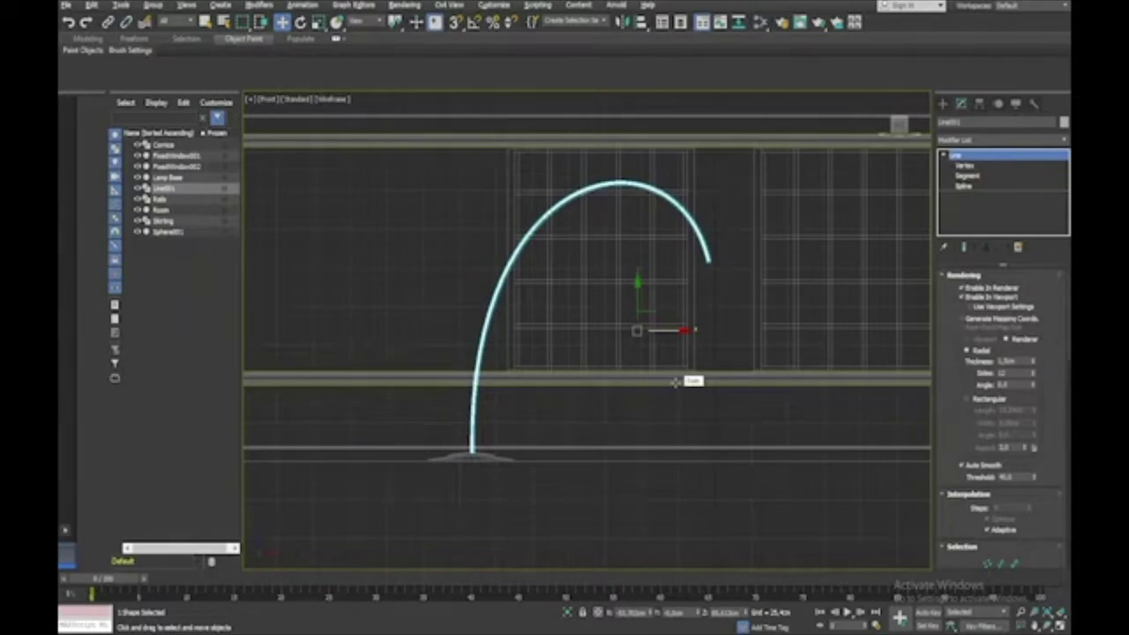
key(alt+w)
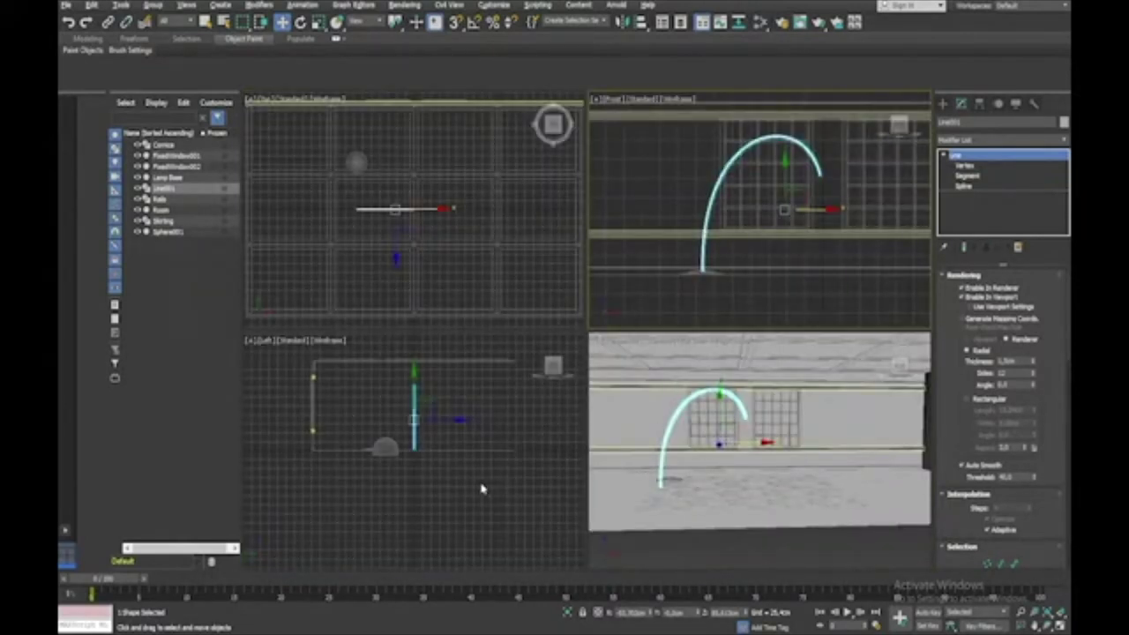
click(734, 301)
key(alt+w)
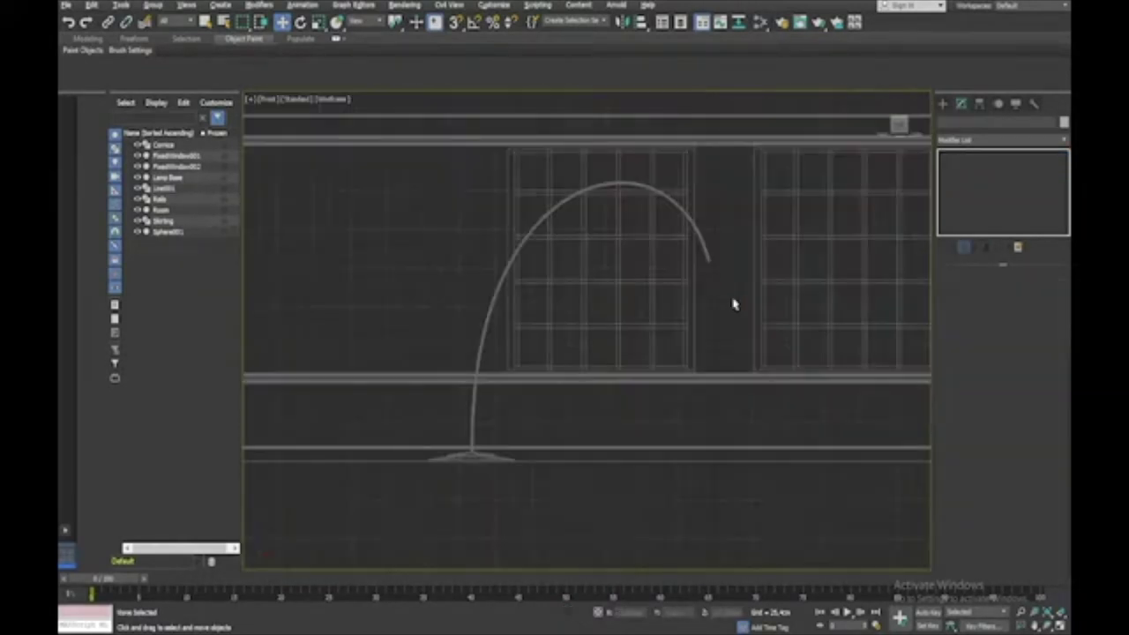
Step: Move the hemispherical lampshade from outside the room to just below the arc's free end in the Front view
scroll(732, 303, down, 8)
click(843, 365)
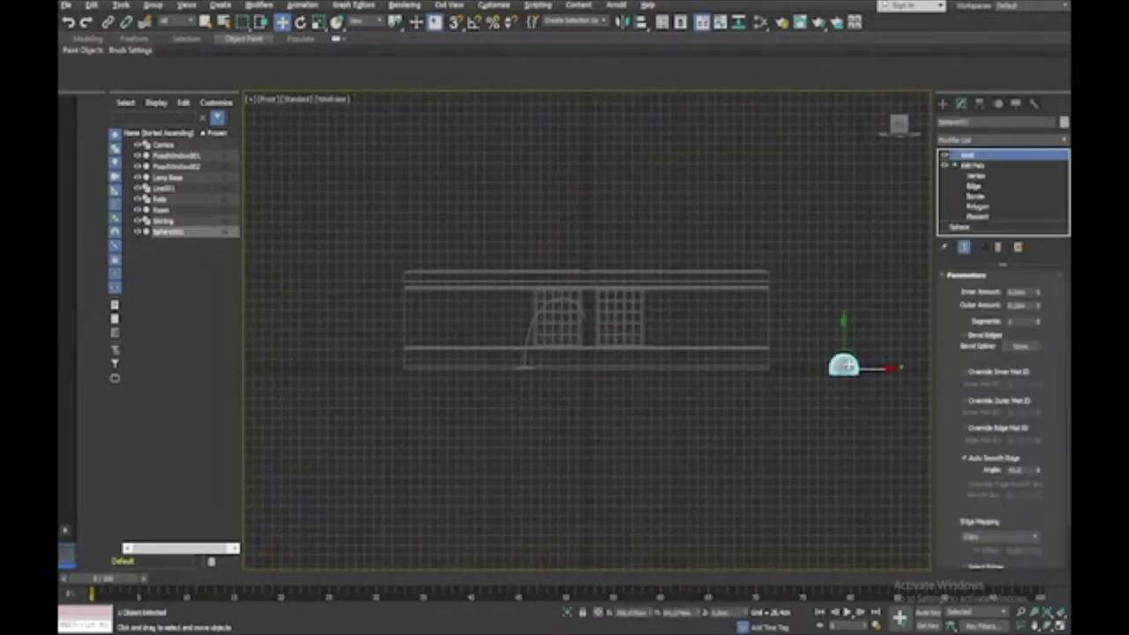
drag(858, 356, 602, 318)
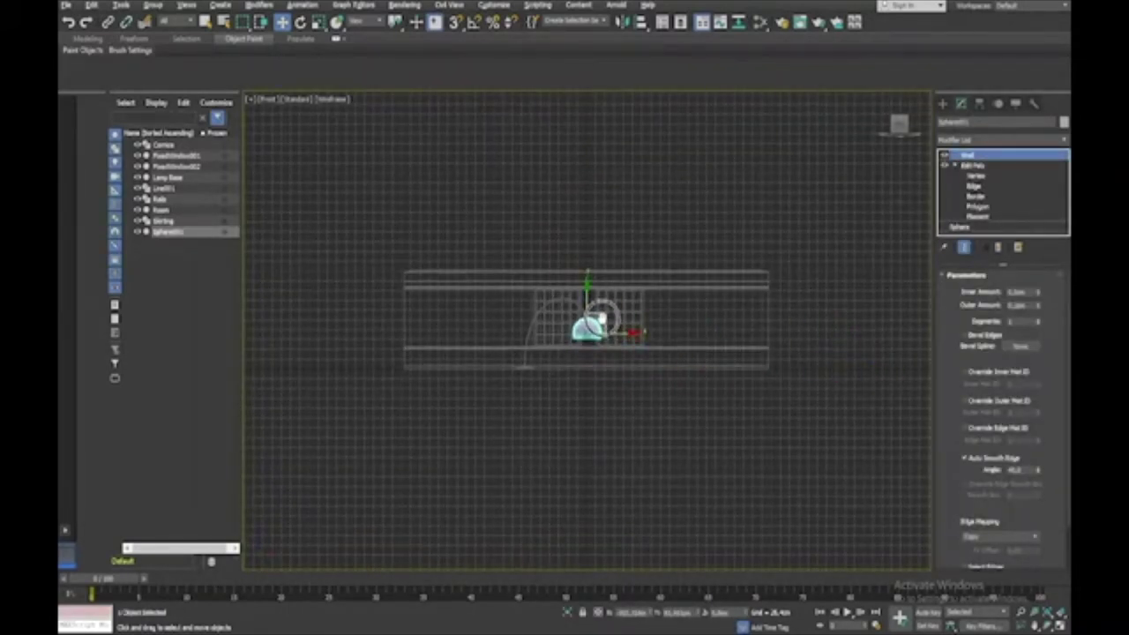
scroll(602, 318, up, 8)
scroll(603, 315, up, 3)
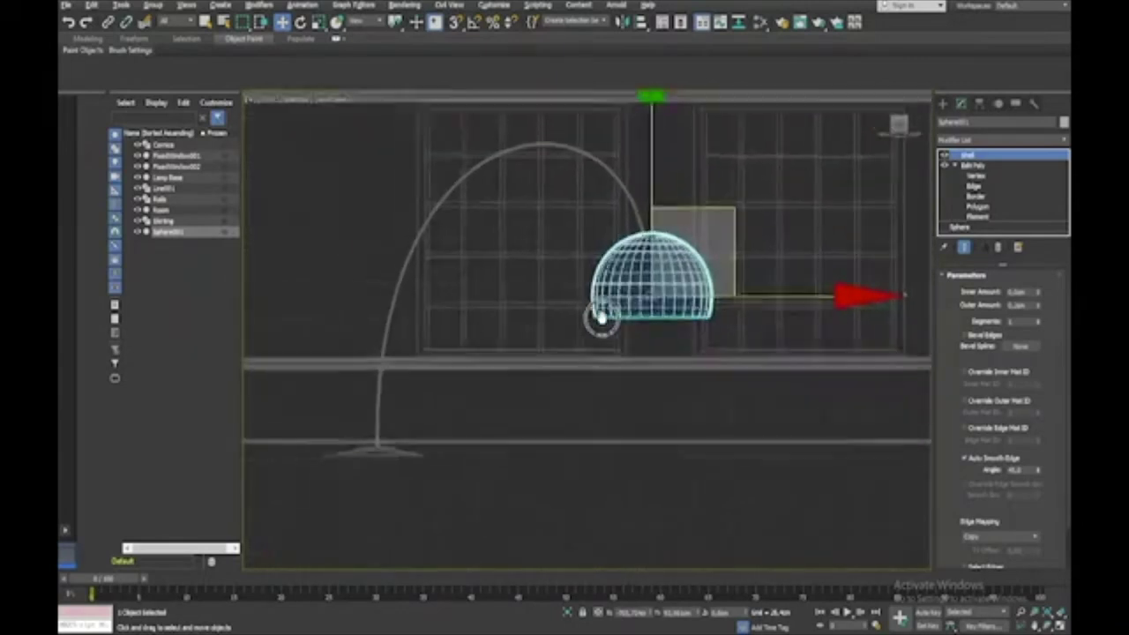
scroll(645, 259, up, 3)
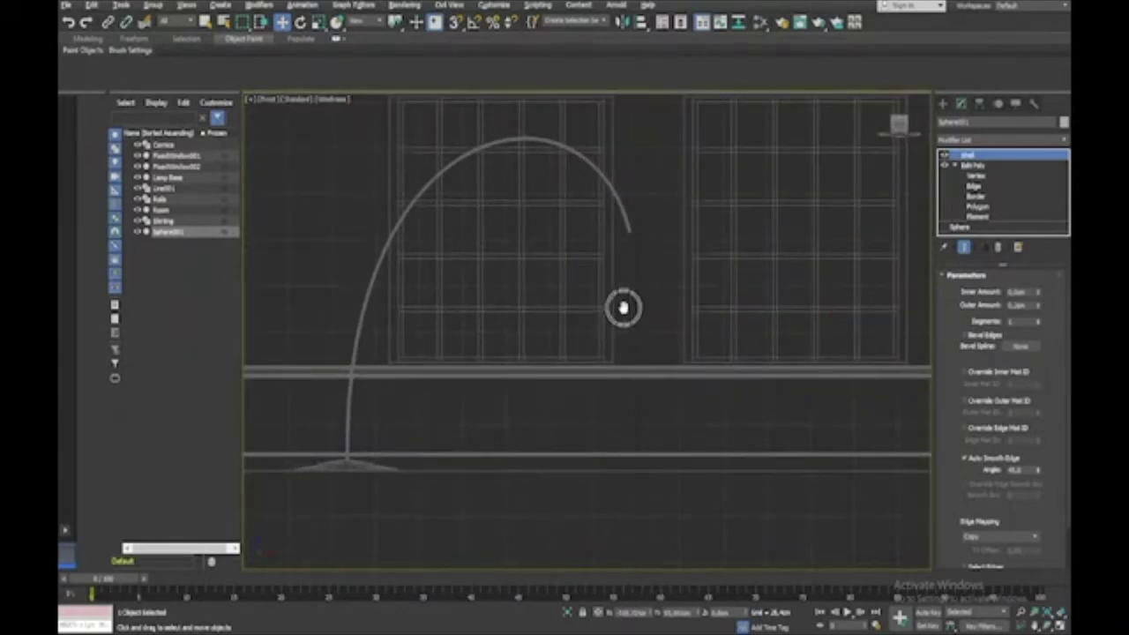
scroll(623, 308, down, 10)
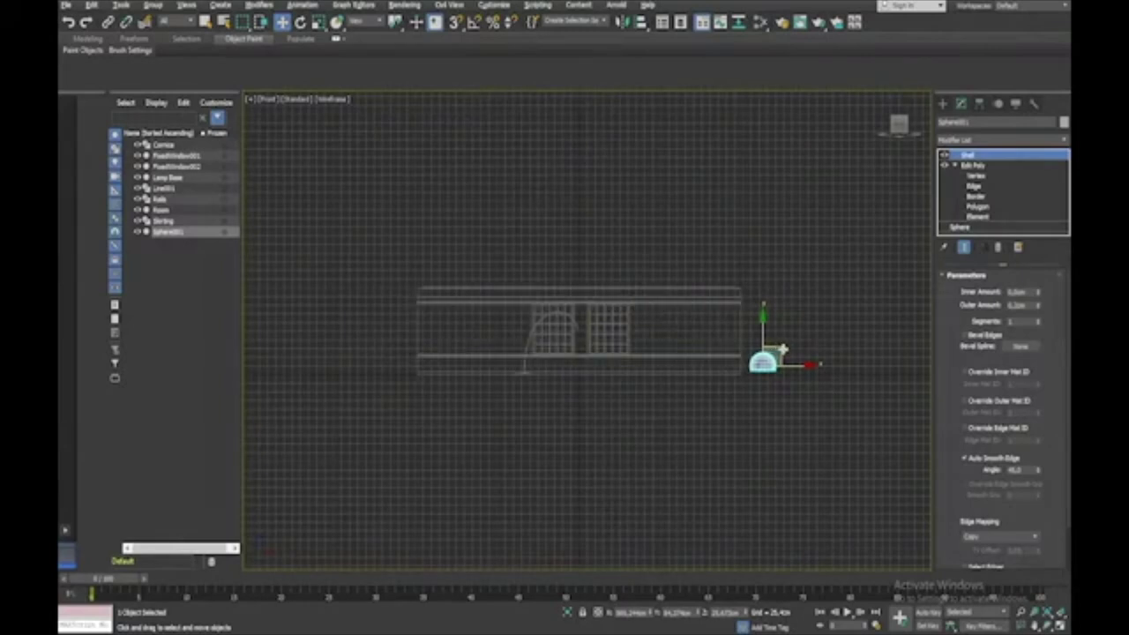
drag(779, 352, 595, 338)
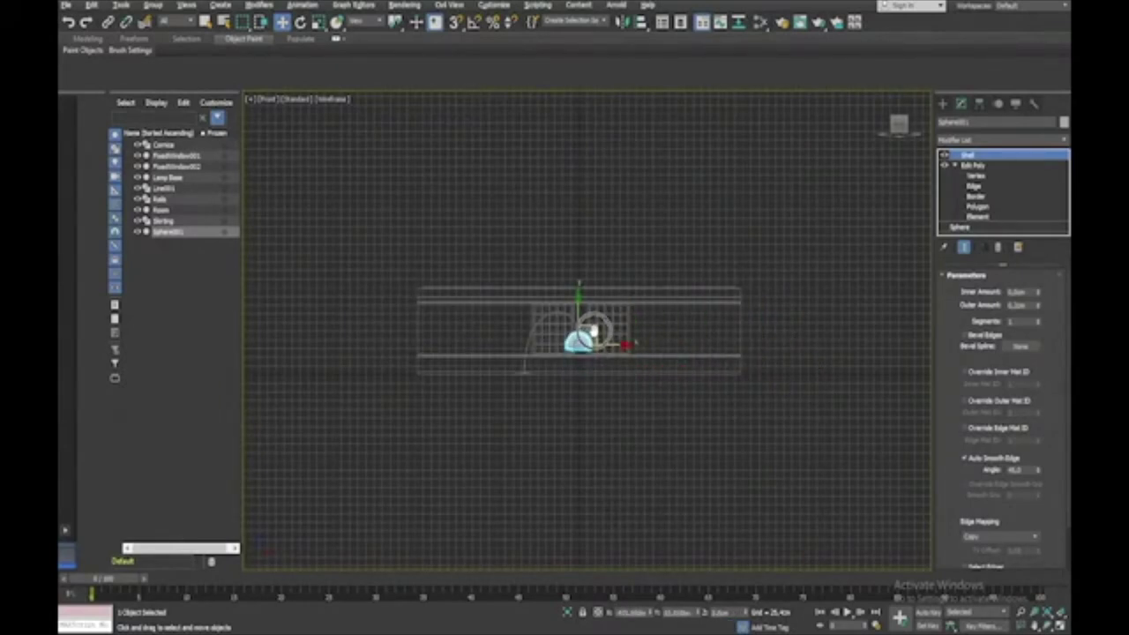
scroll(592, 333, up, 10)
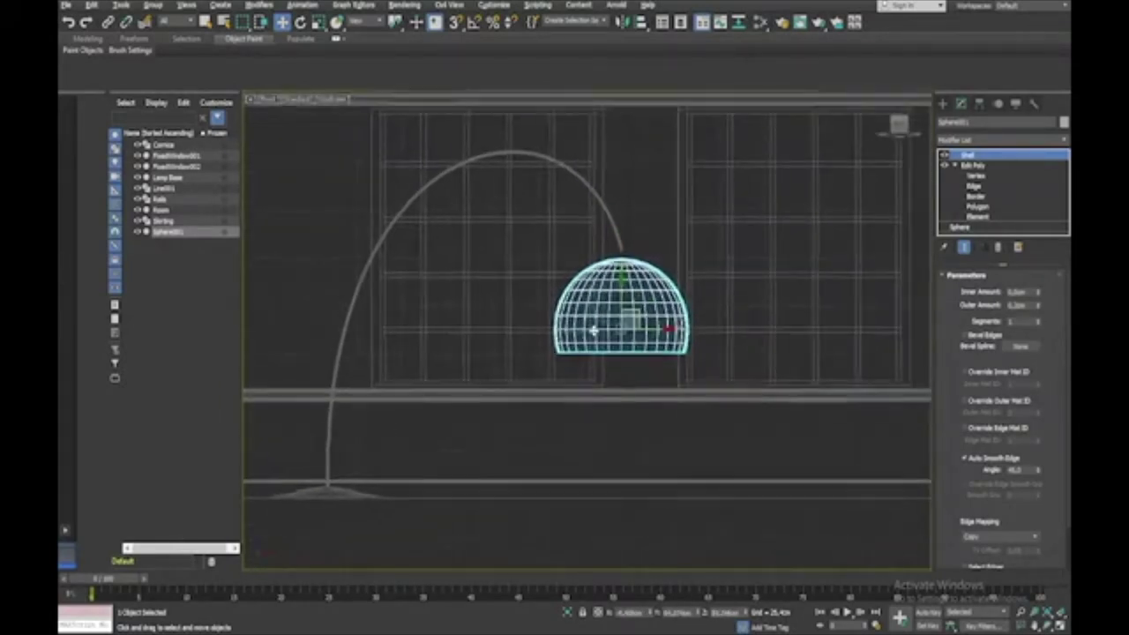
scroll(592, 330, up, 1)
Step: Reduce the lampshade's base sphere radius to about 22 cm, accepting the modifier dependency, and return to the Shell modifier
click(961, 227)
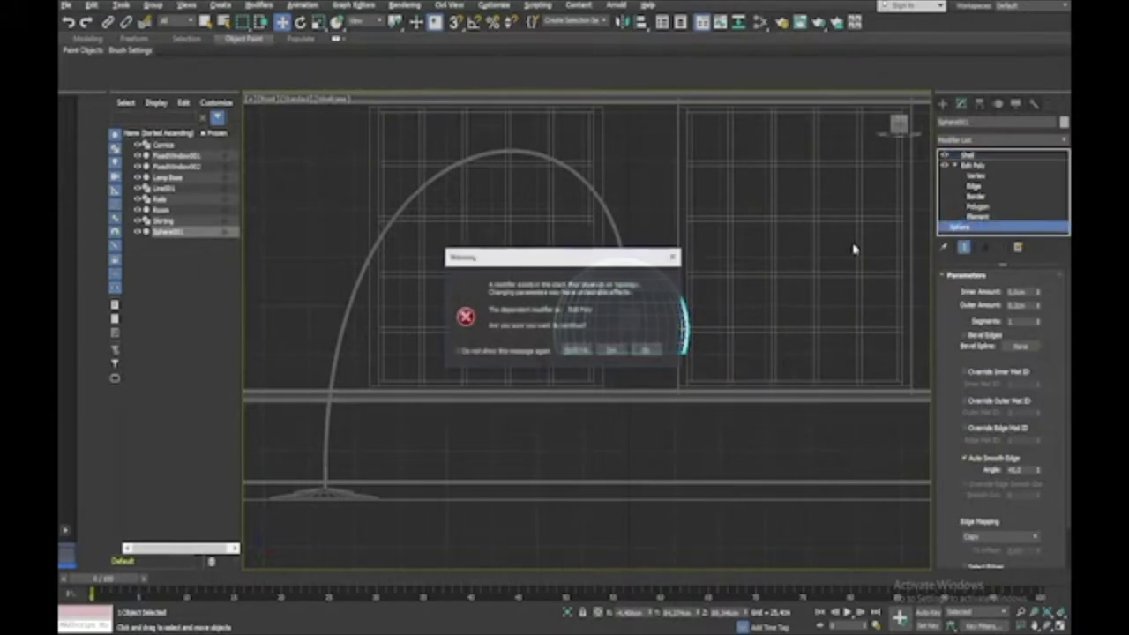
click(571, 351)
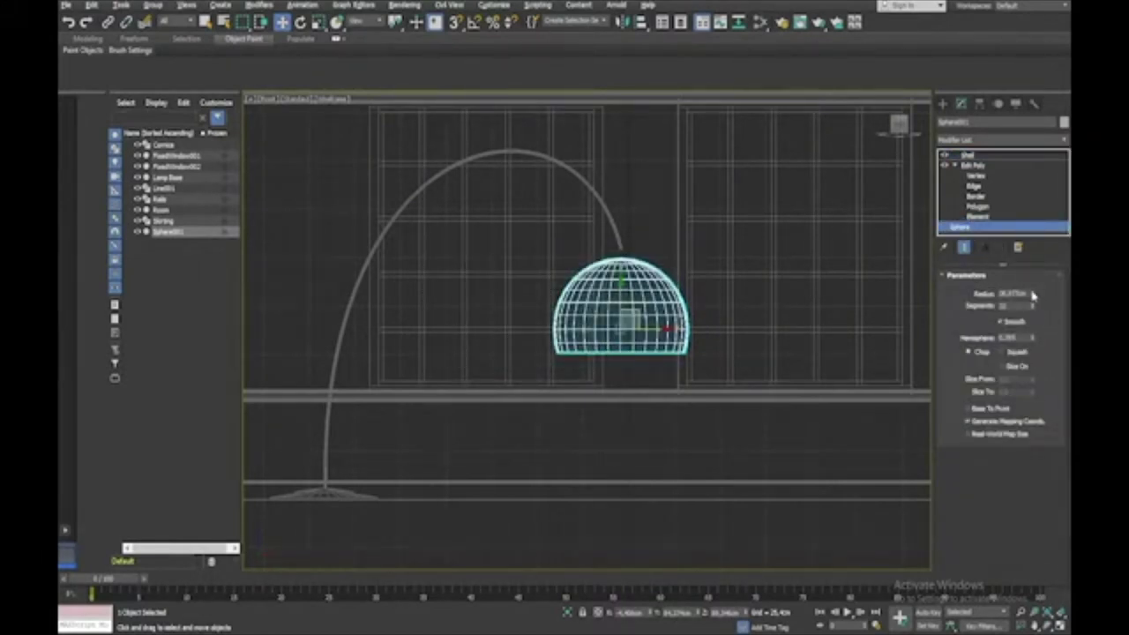
drag(1034, 297, 1033, 323)
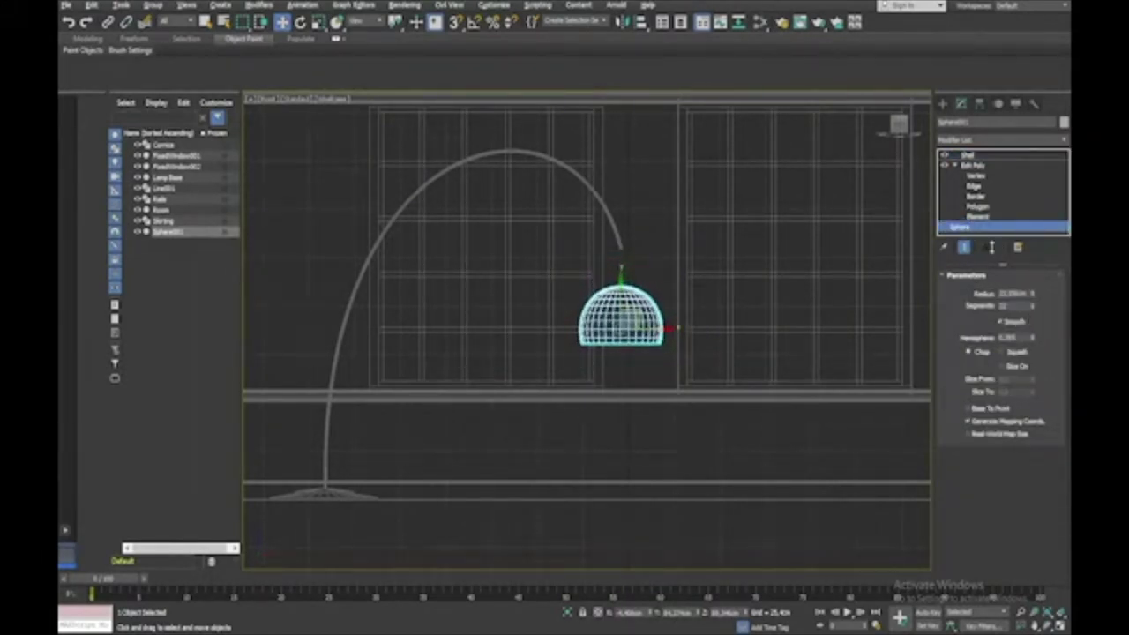
click(969, 156)
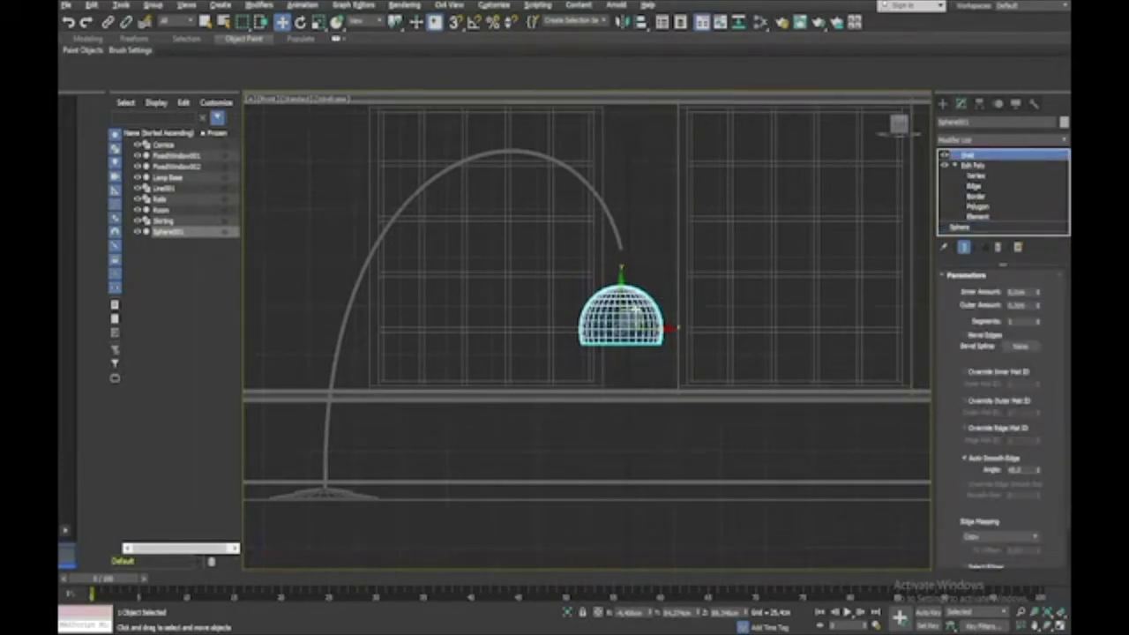
Step: Raise the lampshade to meet the arc's free end and tilt it slightly counterclockwise in the Front view
drag(633, 319, 635, 276)
key(e)
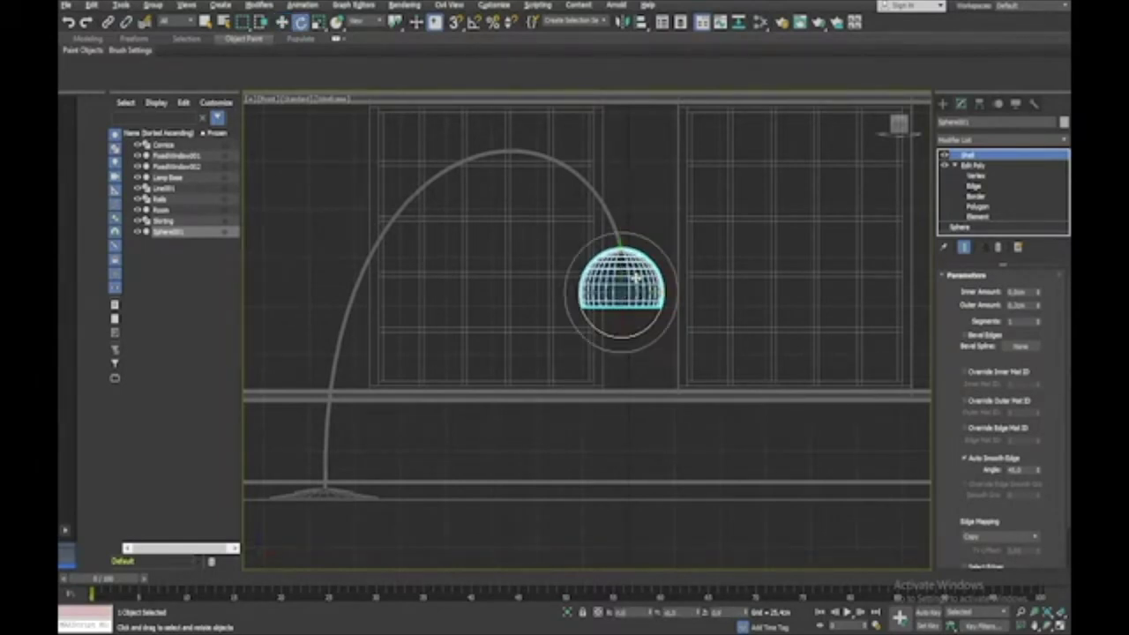
mouse_move(660, 276)
mouse_down()
mouse_move(646, 256)
mouse_move(634, 279)
mouse_move(645, 275)
mouse_up()
key(w)
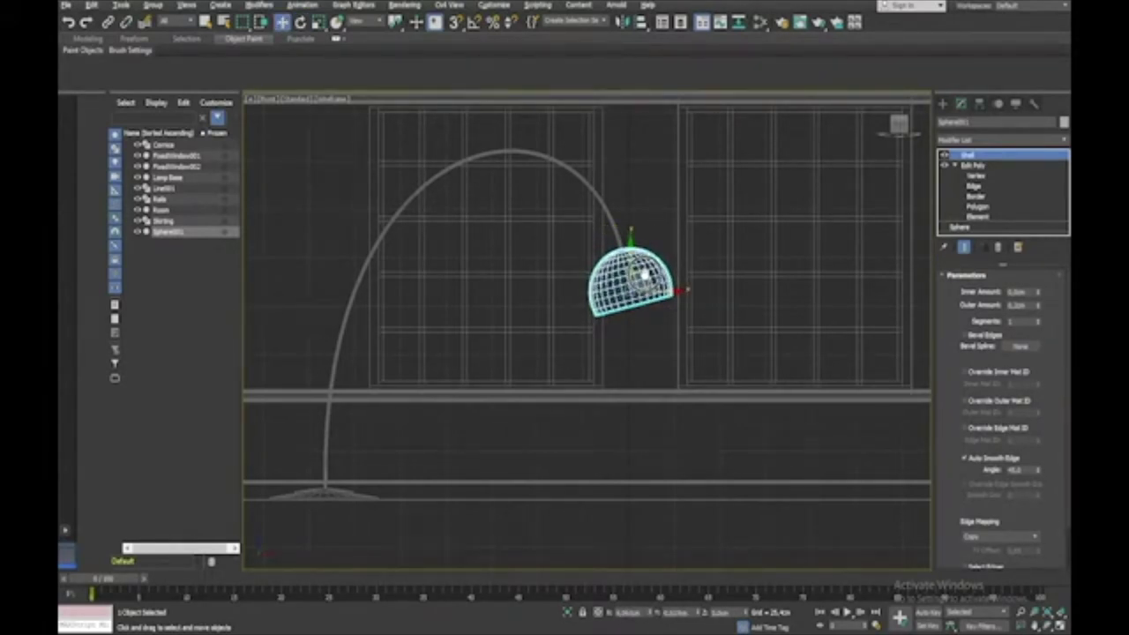
Step: In the Left view, move the arc stem over the centre of the lamp base and align the lampshade with the stem
key(alt+w)
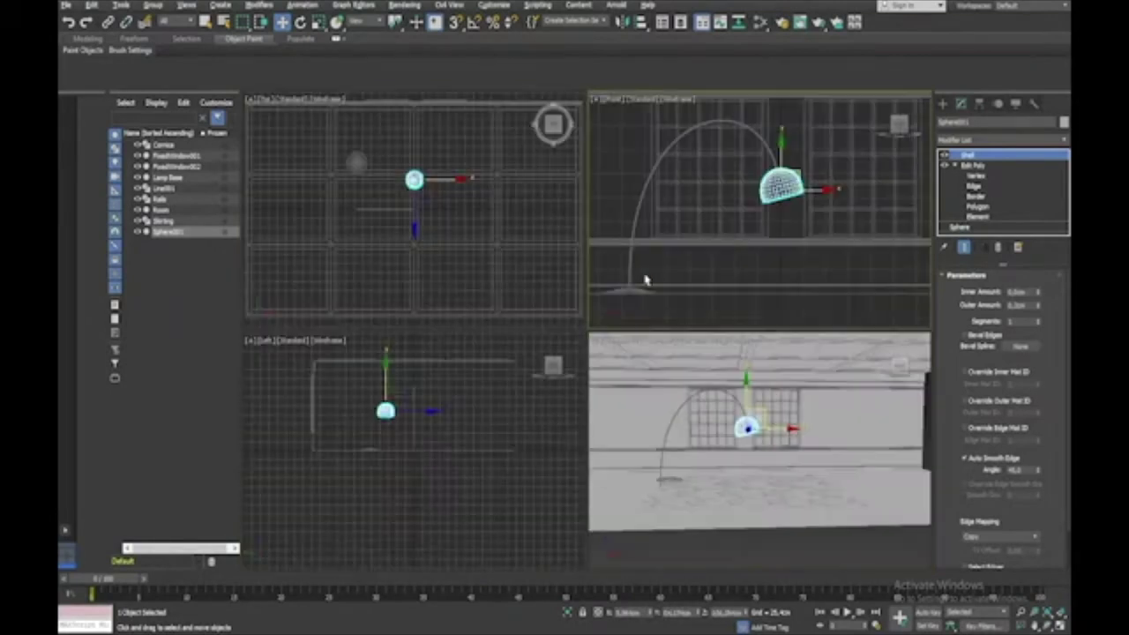
right_click(500, 496)
key(alt+w)
scroll(500, 496, up, 4)
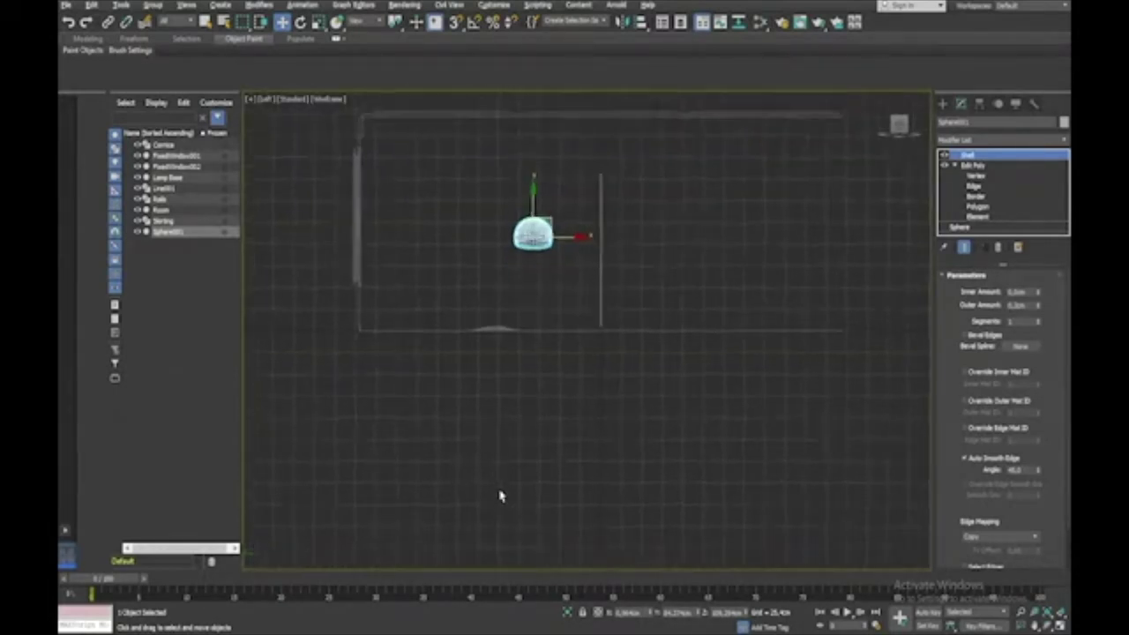
click(668, 338)
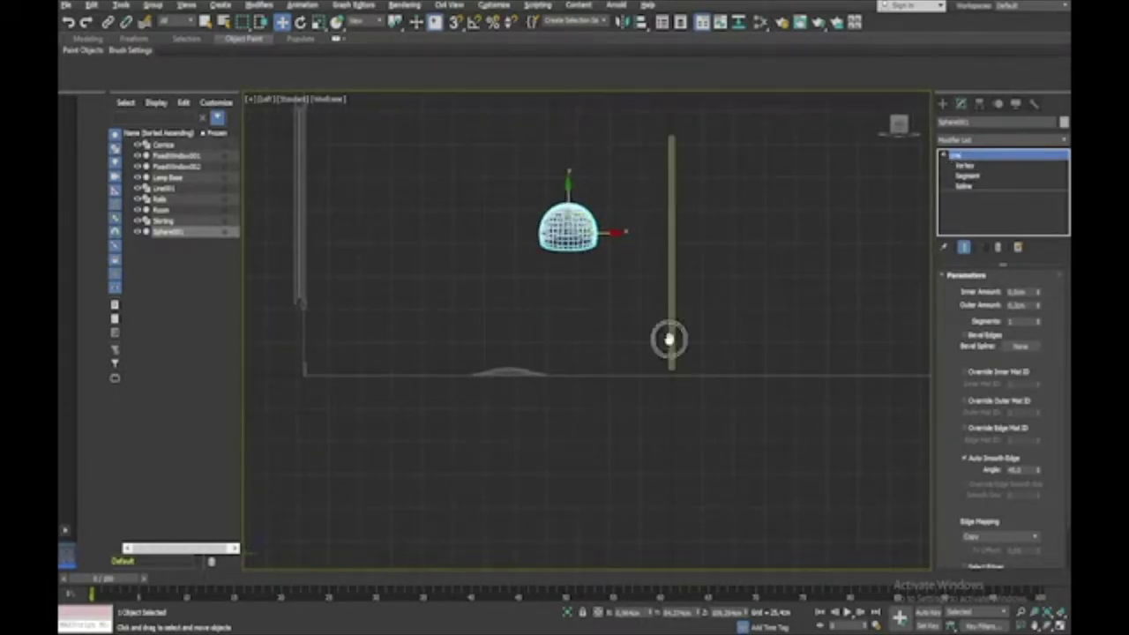
drag(705, 262, 544, 275)
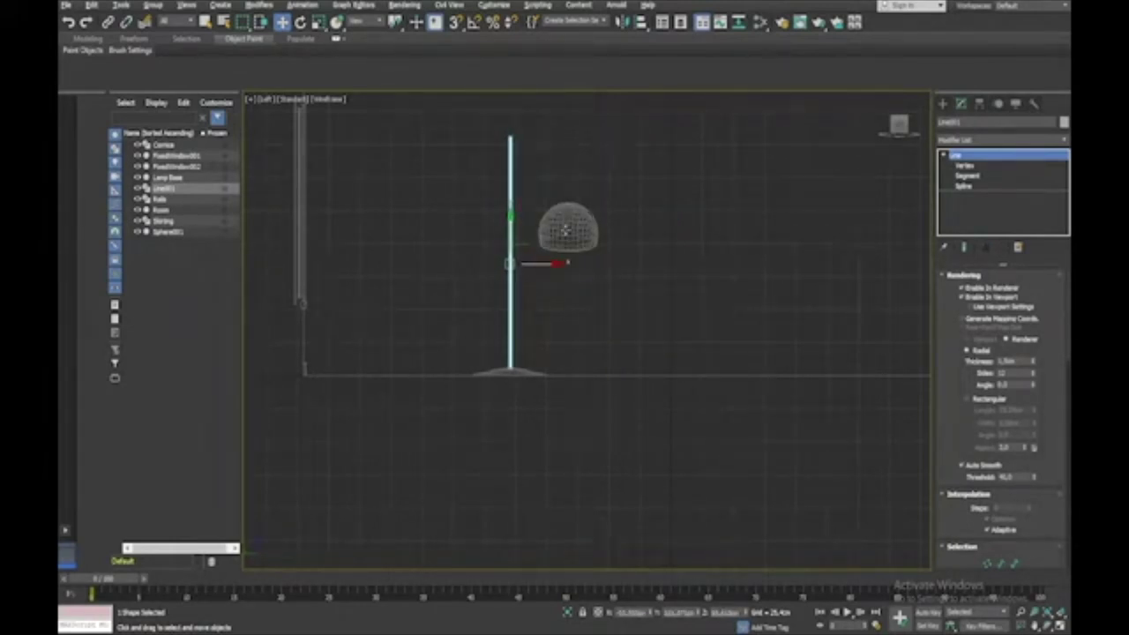
click(565, 225)
drag(602, 232, 546, 236)
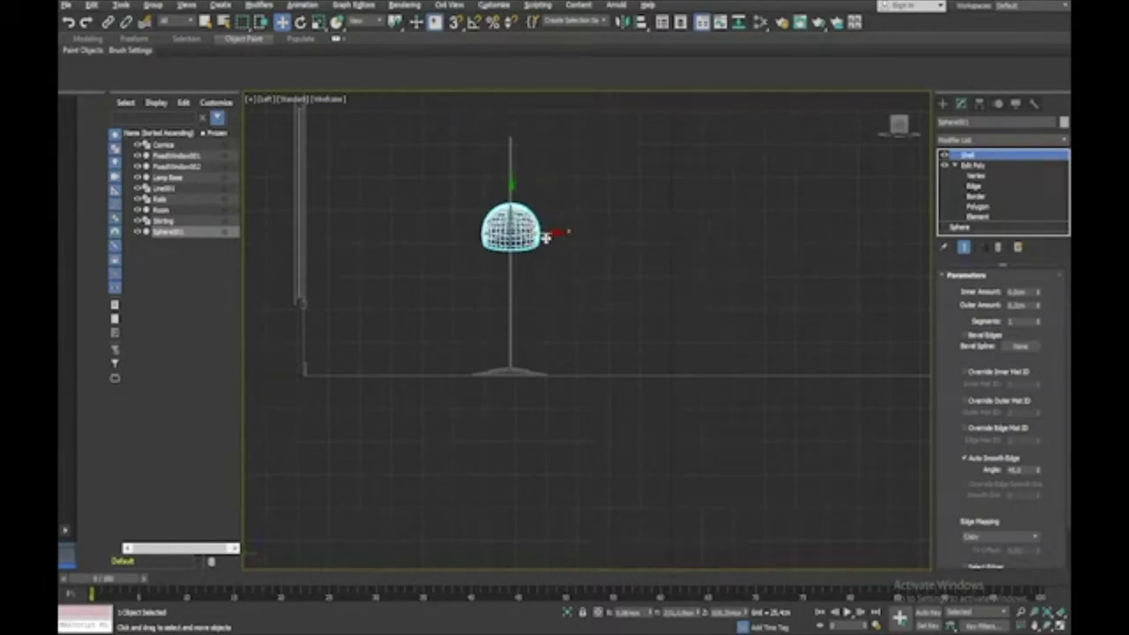
Step: Group the lampshade, arc stem and lamp base under the name Lamp
click(511, 348)
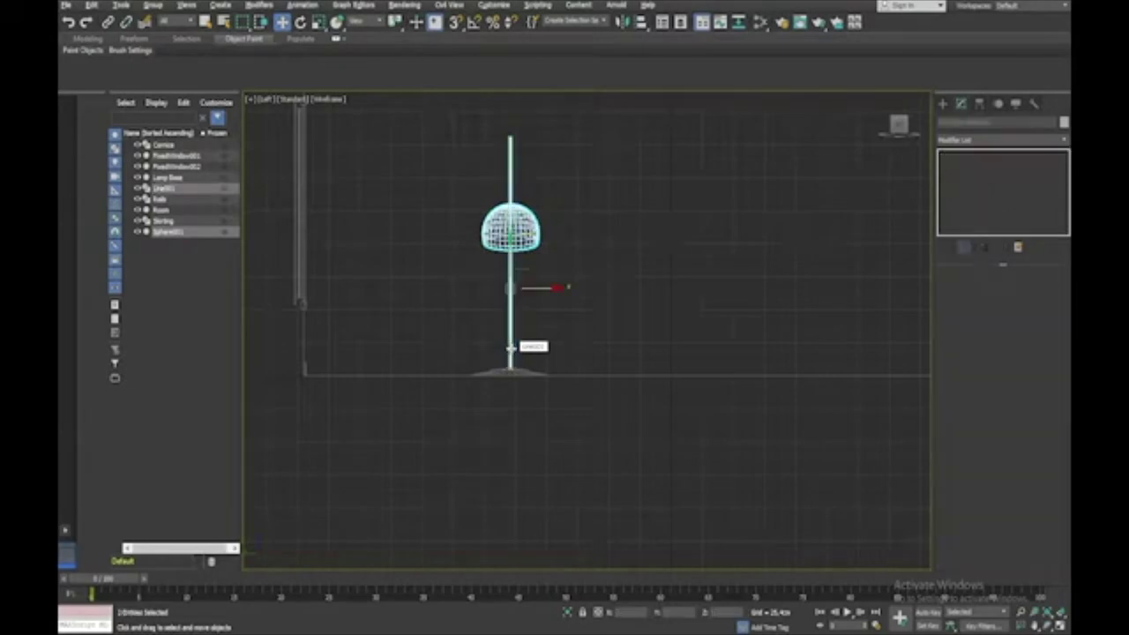
ctrl+click(521, 374)
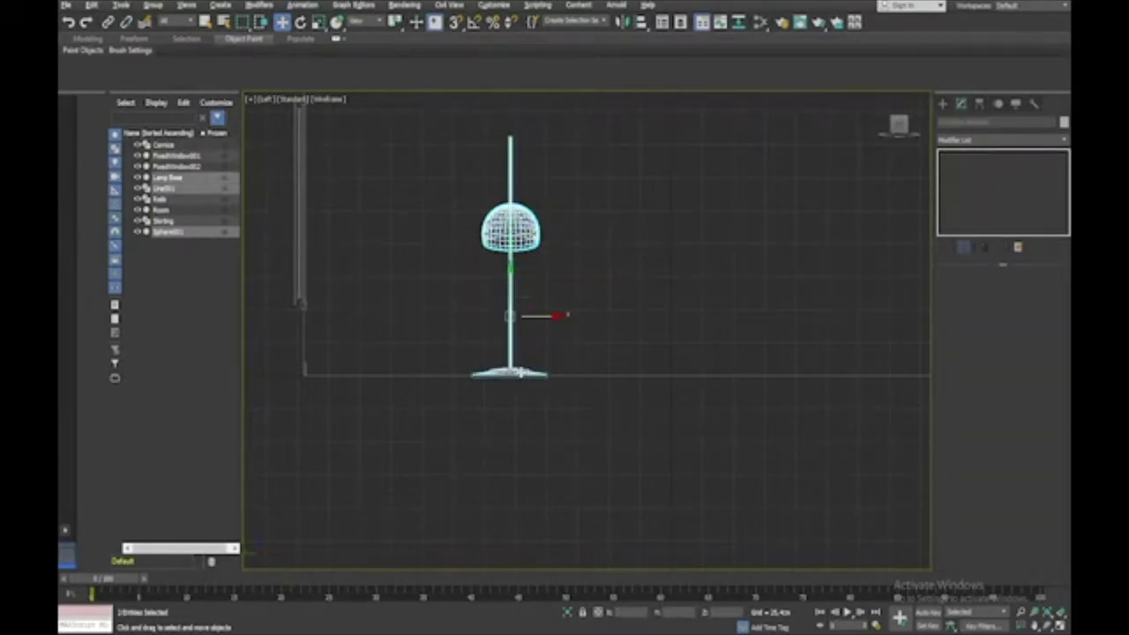
click(155, 7)
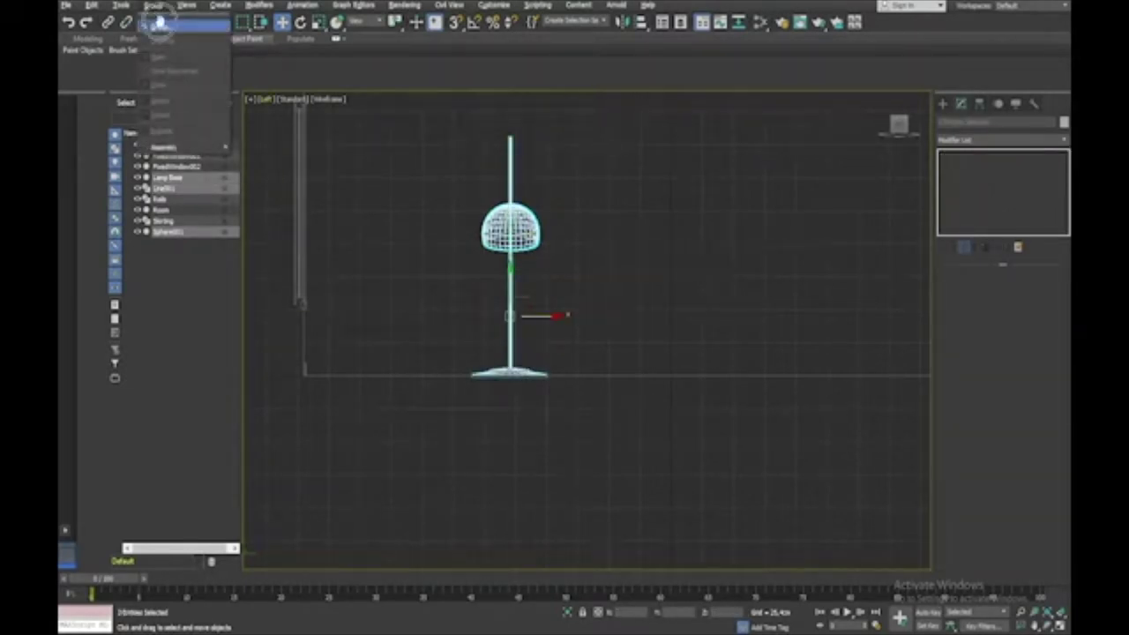
click(163, 26)
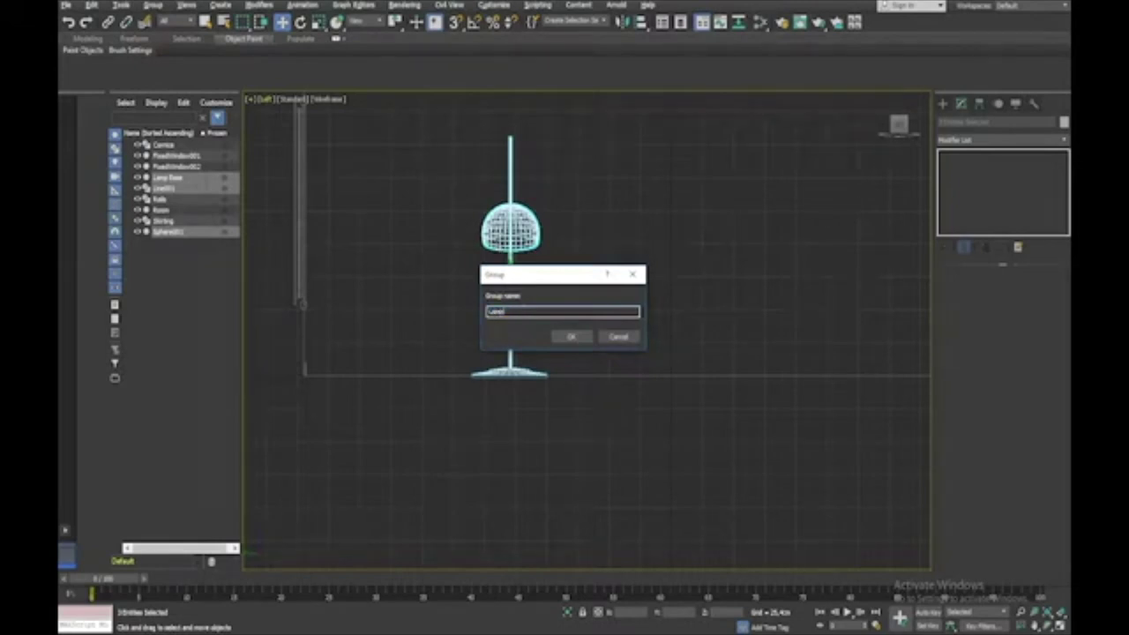
key(Return)
Step: In the Perspective view, move the lamp group closer to the windowed wall, rotate it about its vertical axis, and deselect it
key(alt+w)
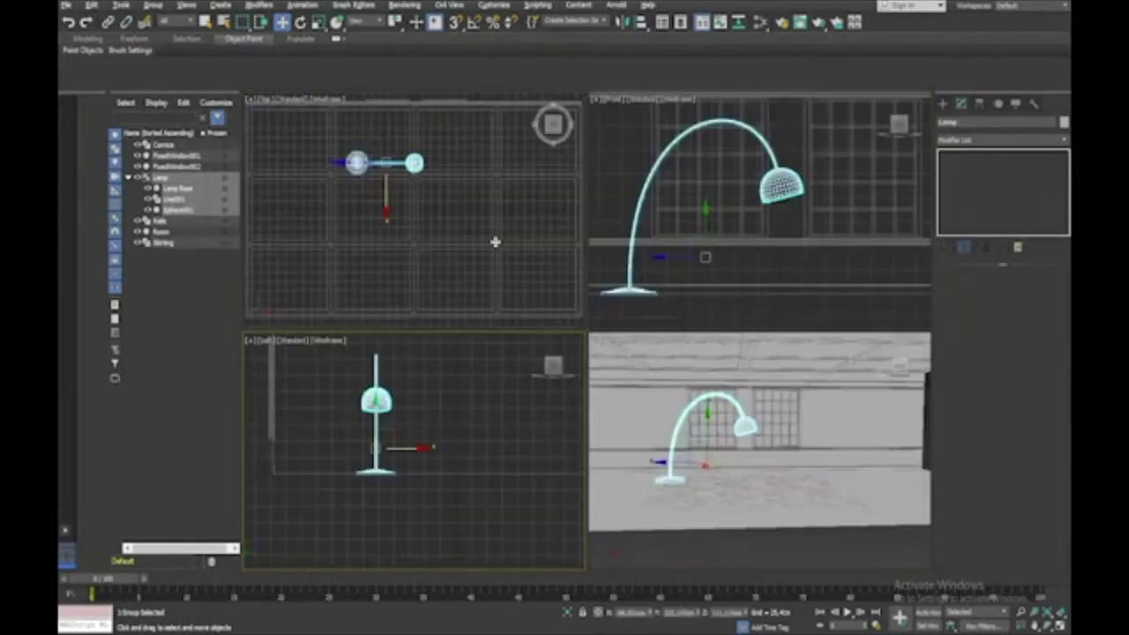
click(680, 427)
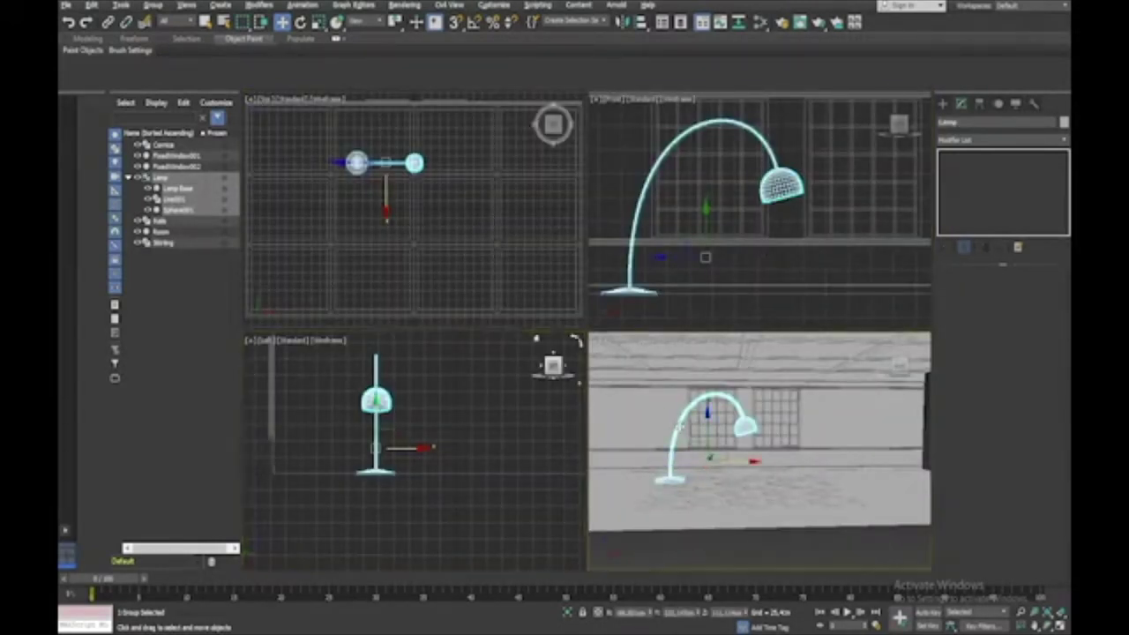
key(alt+w)
scroll(679, 427, down, 4)
alt+middle_drag(693, 423, 679, 426)
scroll(692, 424, up, 5)
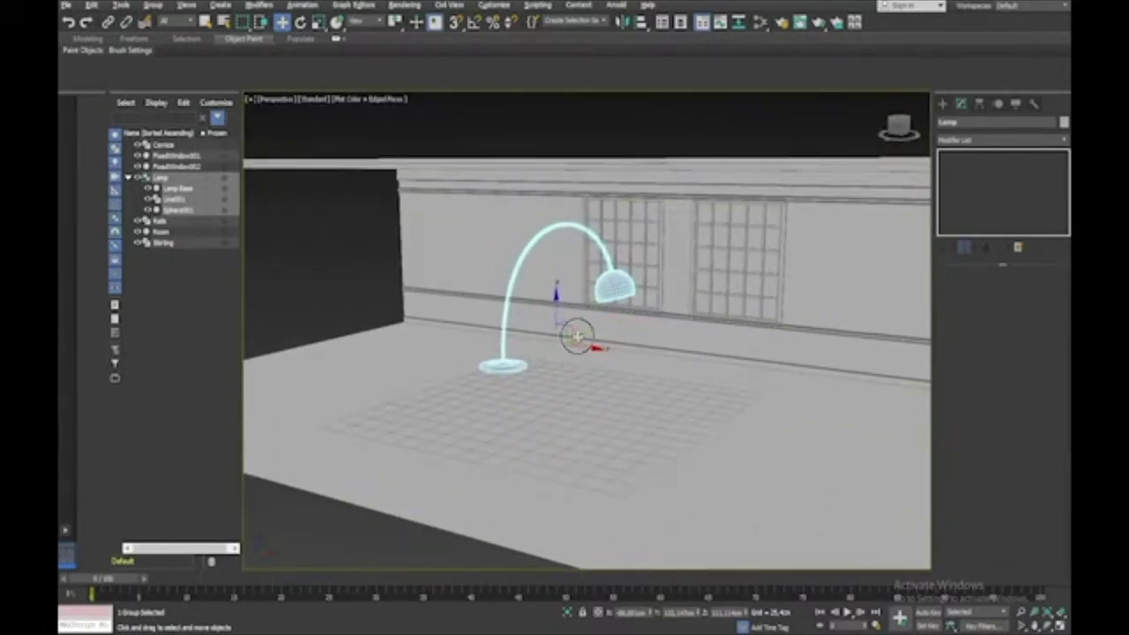
drag(576, 335, 617, 304)
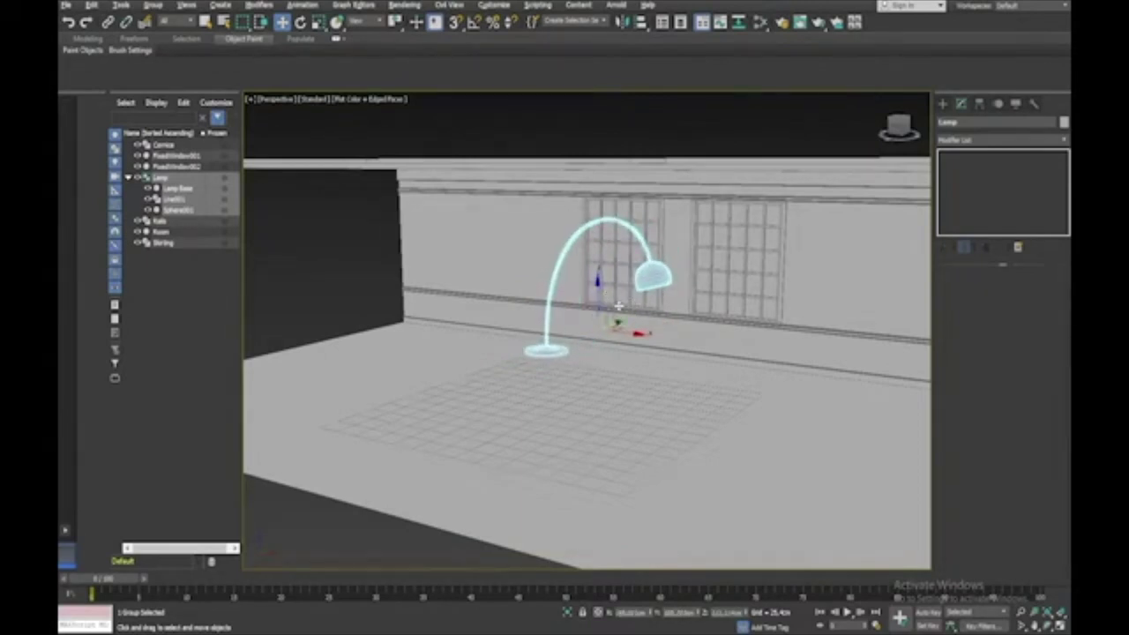
key(e)
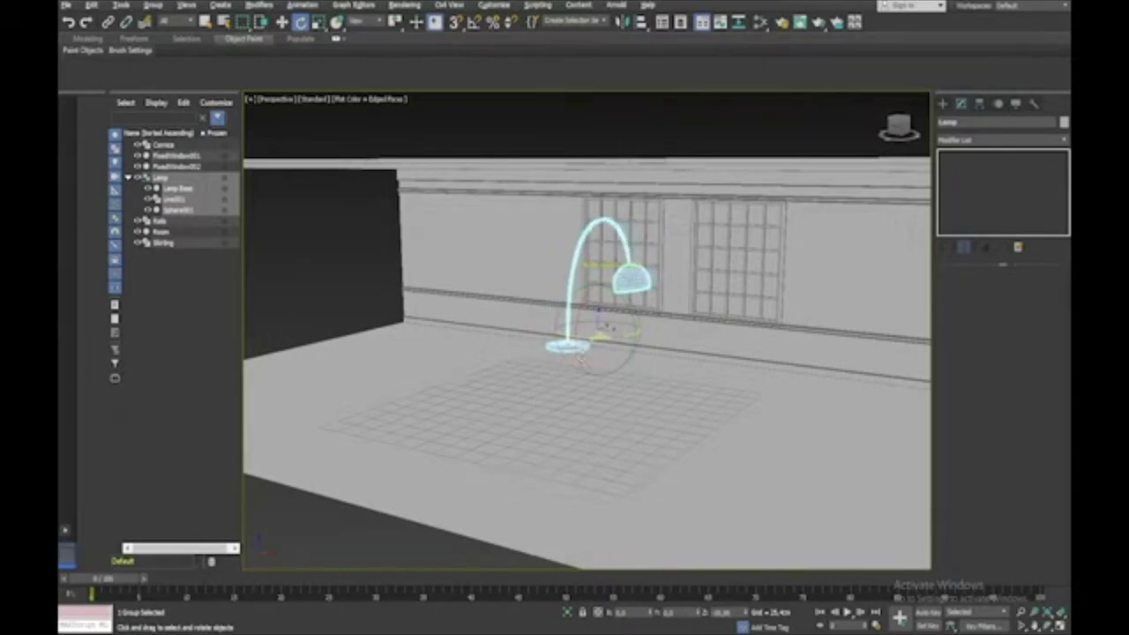
key(w)
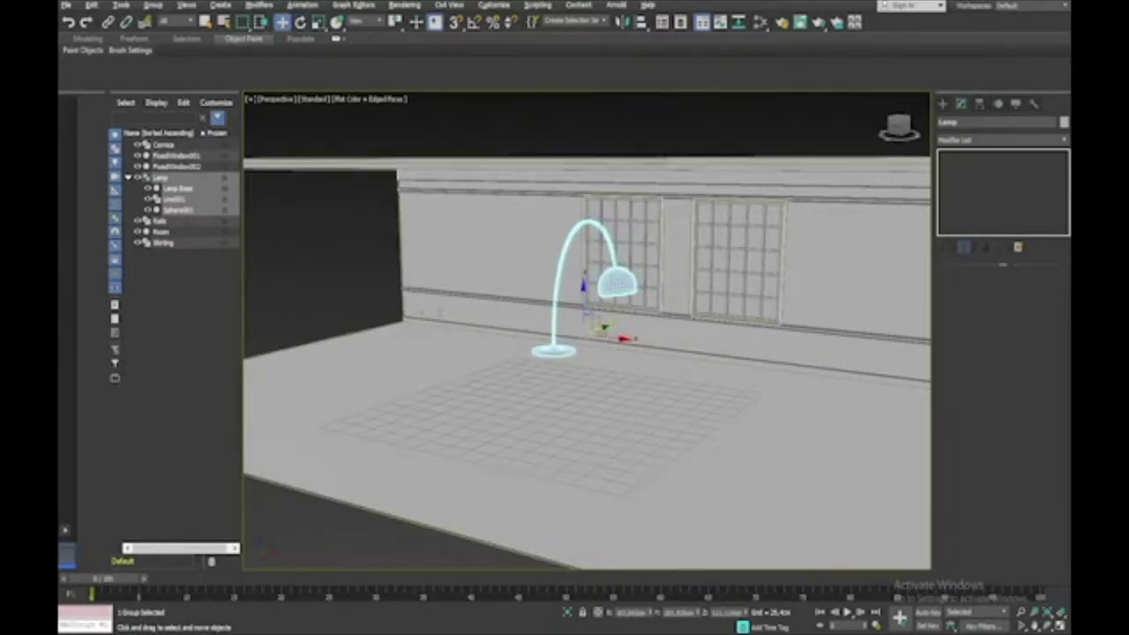
click(385, 310)
alt+middle_drag(387, 314, 388, 315)
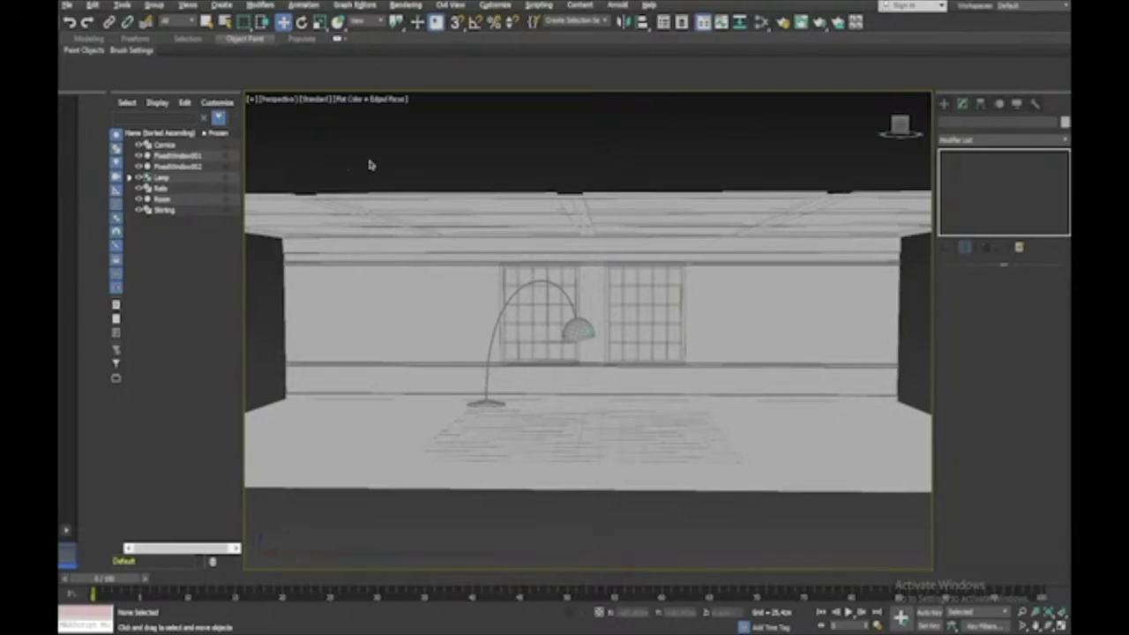
Step: Save a copy of the scene in the scenes folder under the proposed file name
click(67, 5)
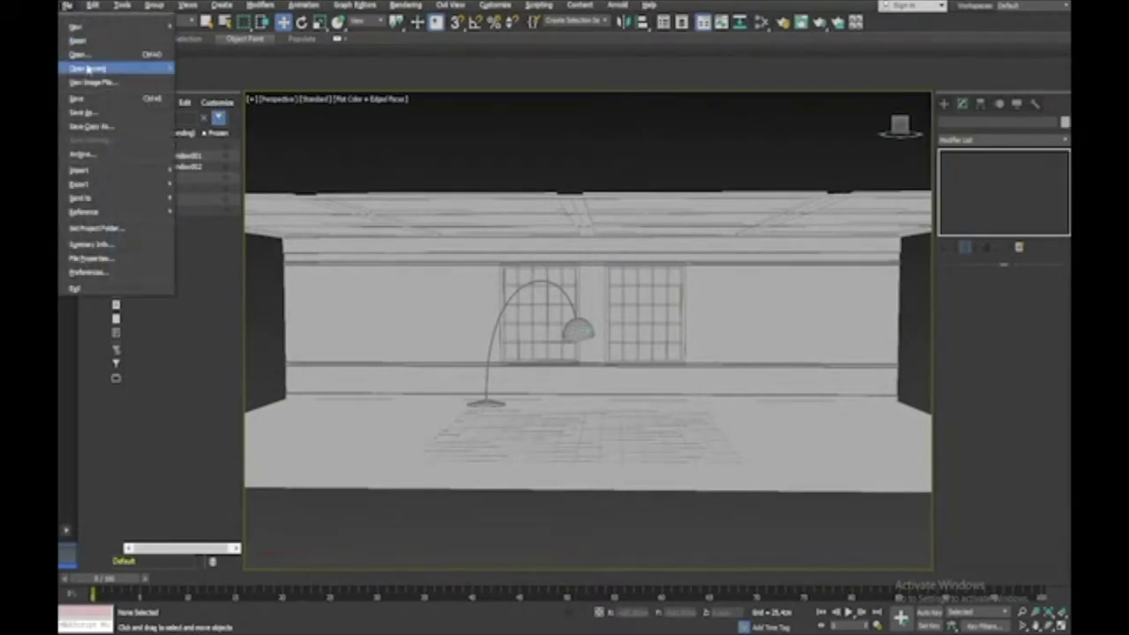
click(90, 126)
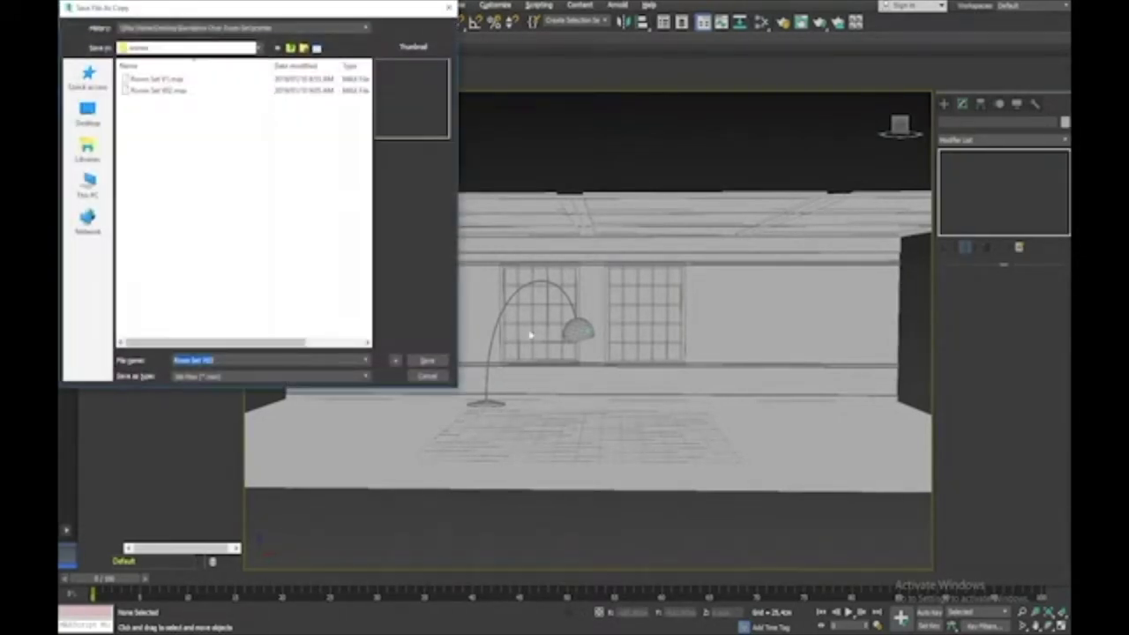
click(428, 361)
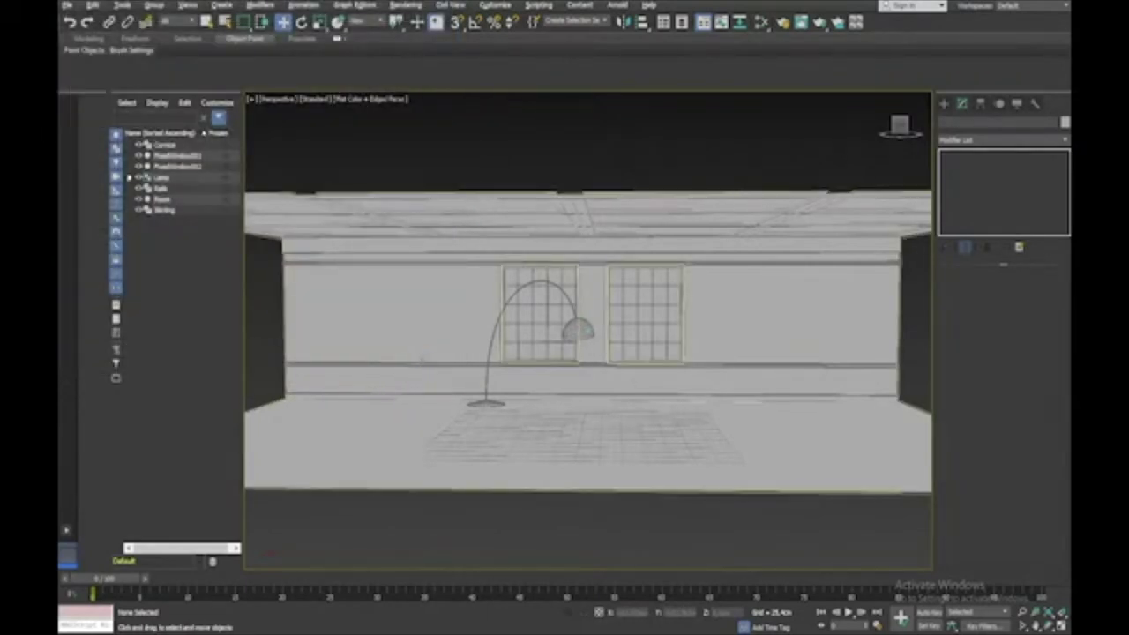
Step: Create a standard cylinder with a radius of about 17 cm on the floor beside the lamp, near the windowed wall
alt+middle_drag(677, 412, 657, 418)
scroll(677, 412, up, 3)
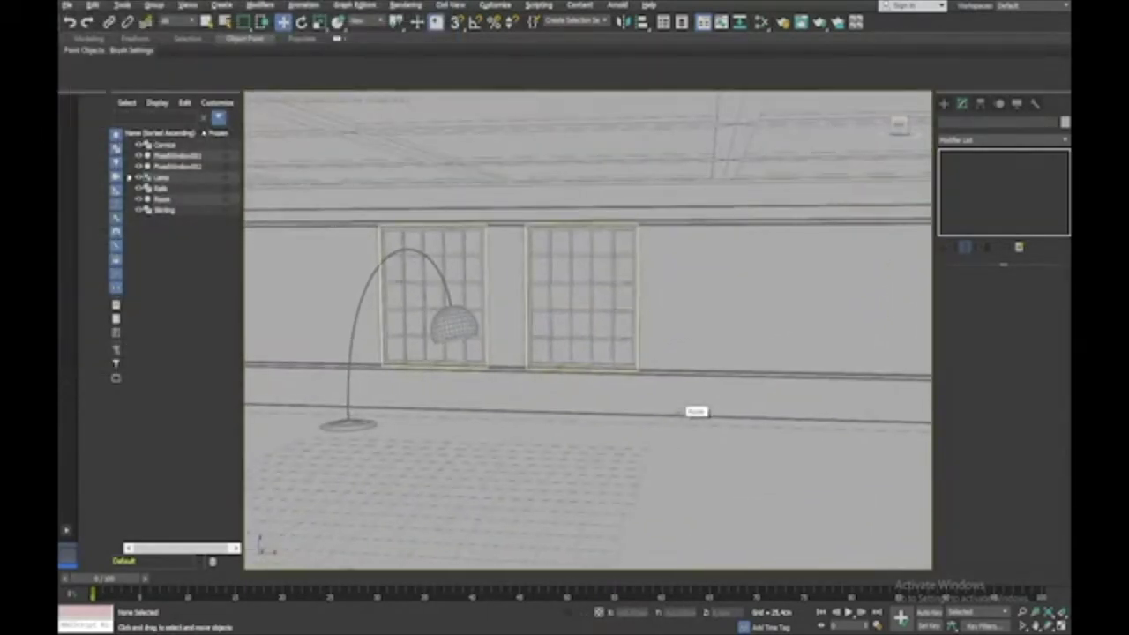
click(943, 103)
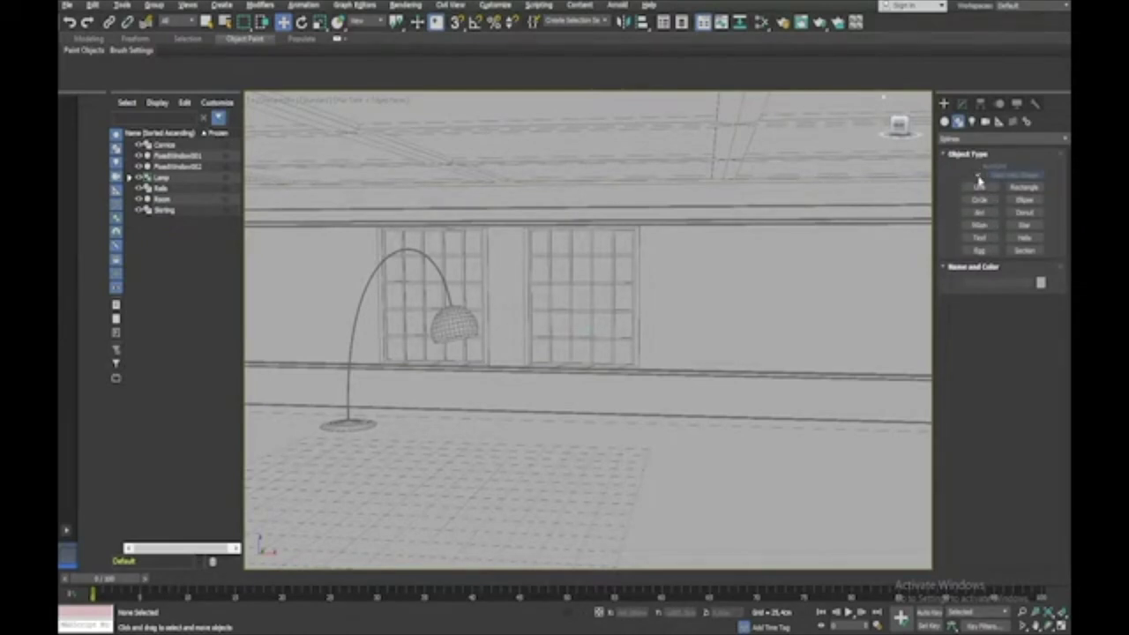
click(944, 120)
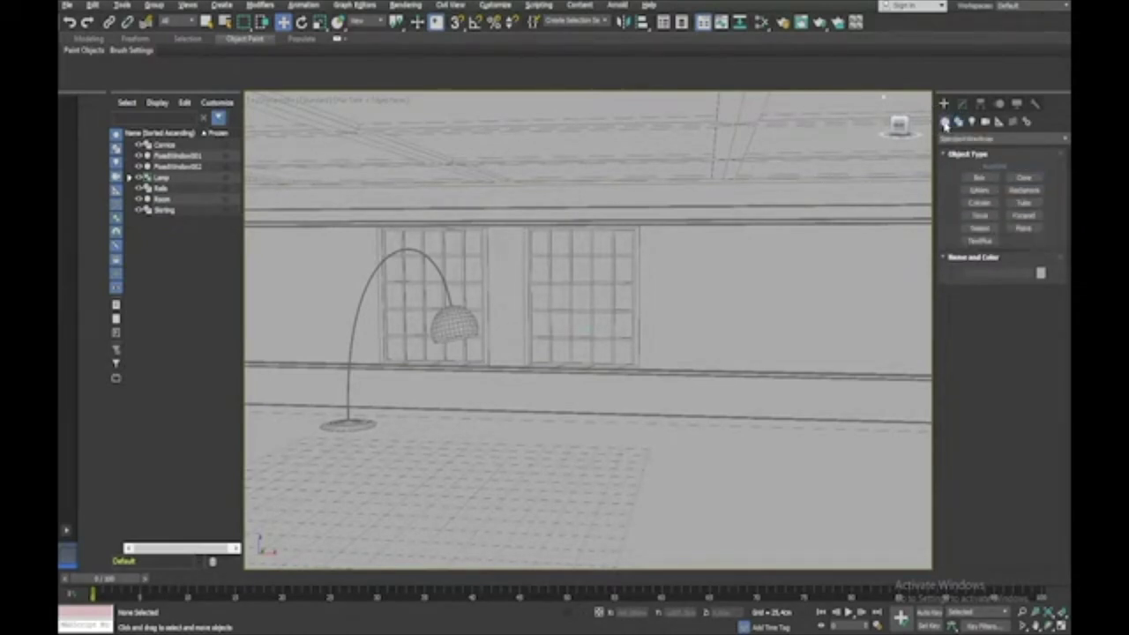
click(979, 202)
drag(671, 477, 677, 481)
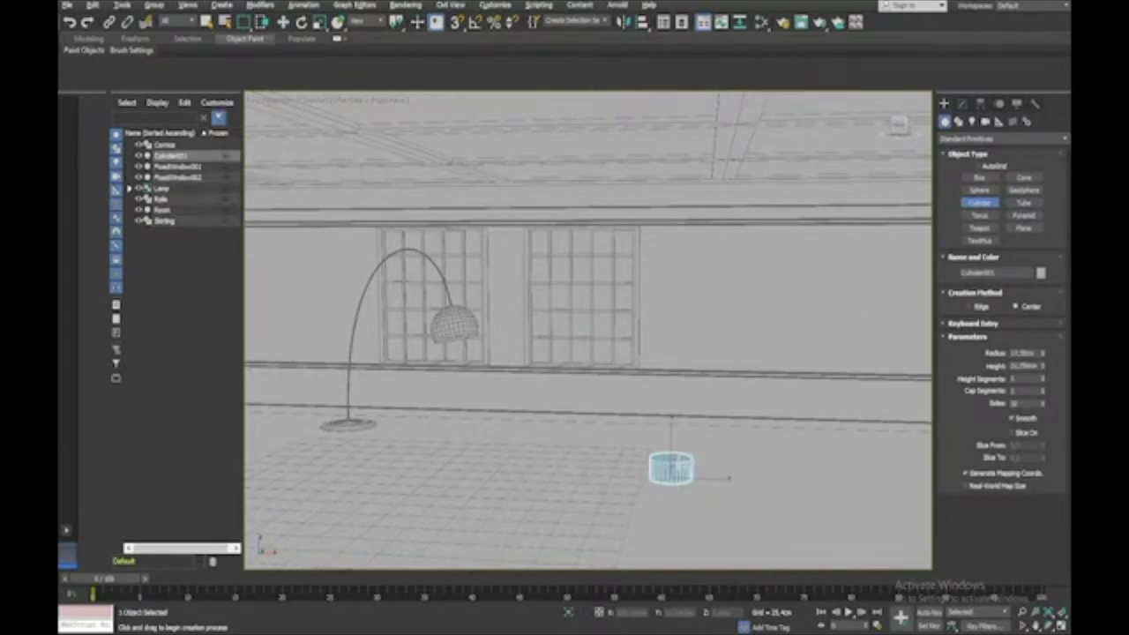
click(678, 465)
Step: Reduce the cylinder's height to about 3 cm to make a flat disc for the pot's base
scroll(869, 468, up, 5)
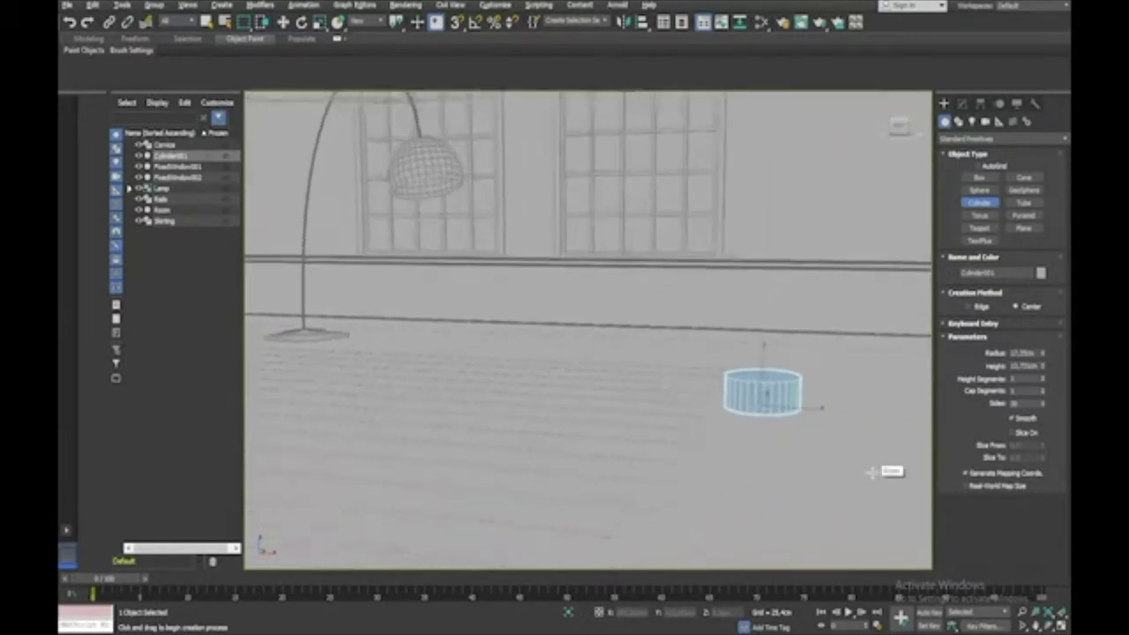
scroll(869, 468, up, 4)
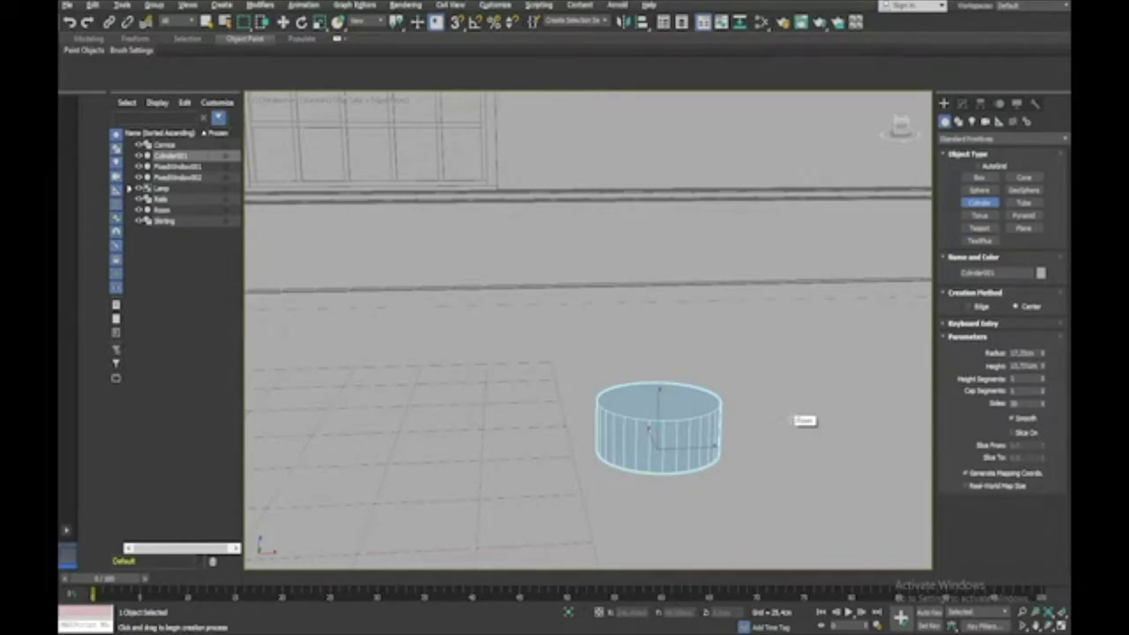
drag(1044, 367, 1041, 415)
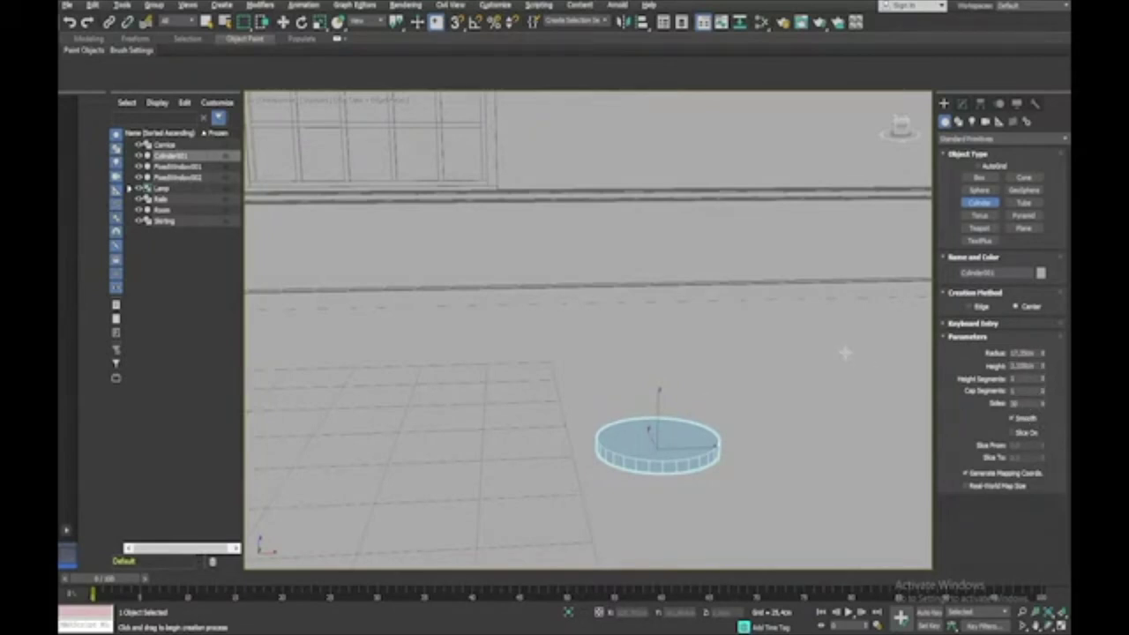
right_click(852, 347)
Step: Add an Edit Poly modifier to the cylinder and switch to its Polygon sub-object level
click(961, 106)
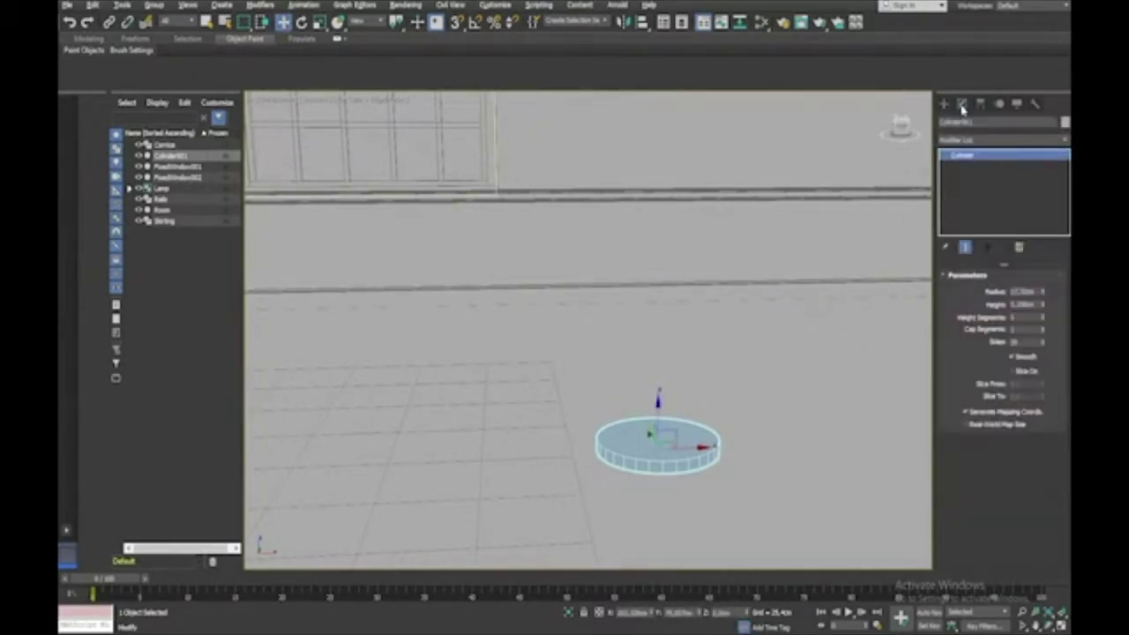
click(973, 141)
scroll(974, 176, down, 10)
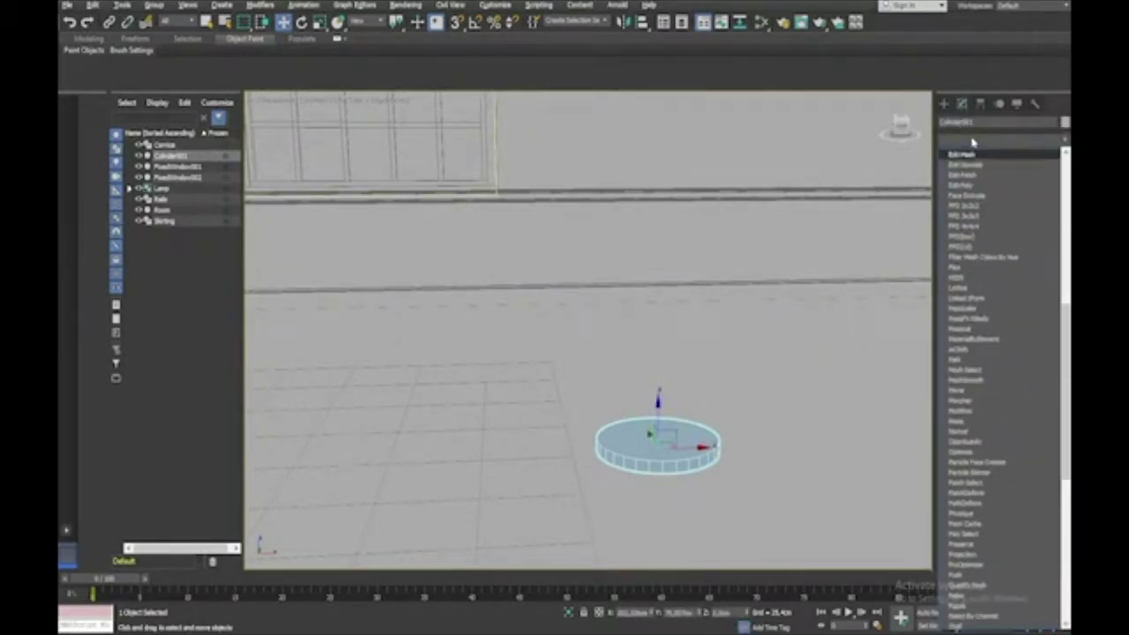
click(967, 182)
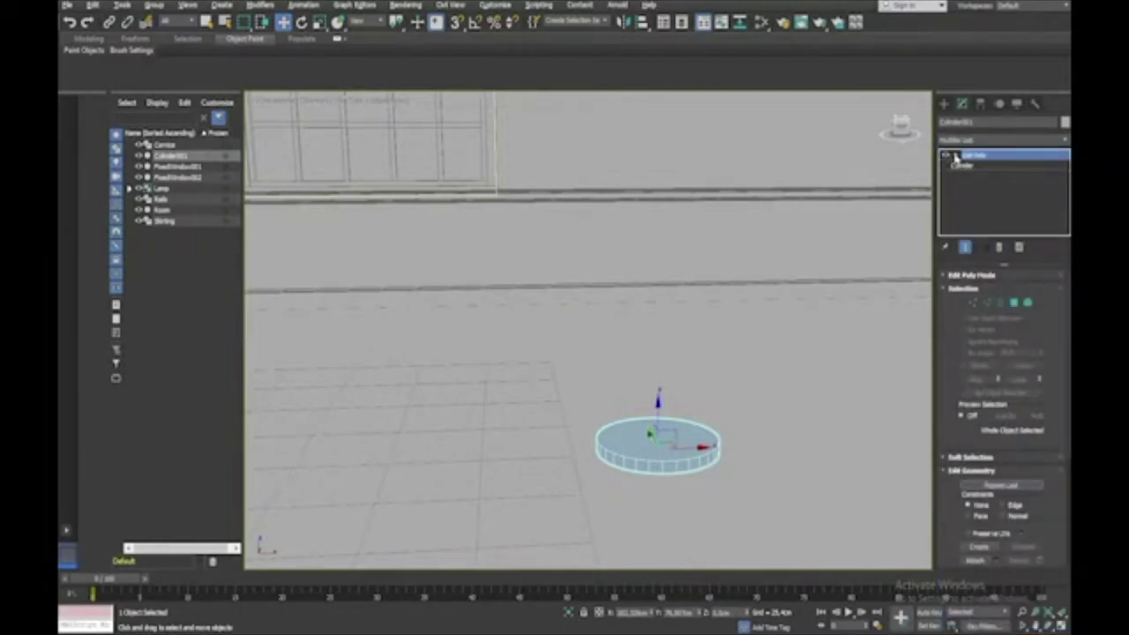
click(955, 156)
click(976, 195)
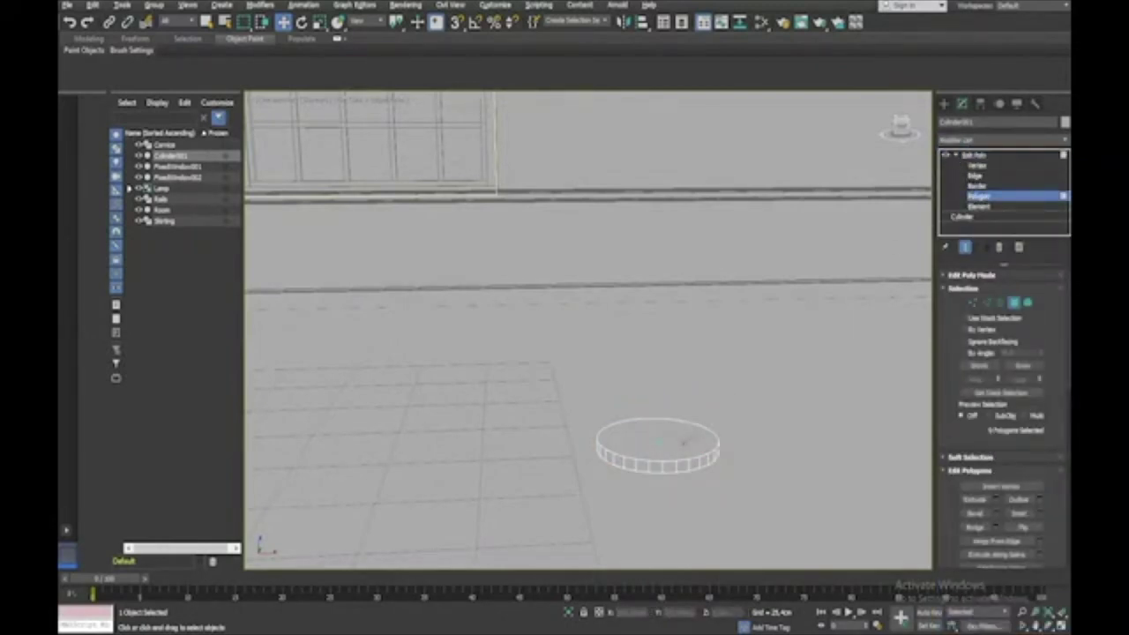
Step: Bevel the disc's top polygon with a height of about 24 cm and an outline of about 6 cm to form the flared pot body
click(683, 442)
click(996, 514)
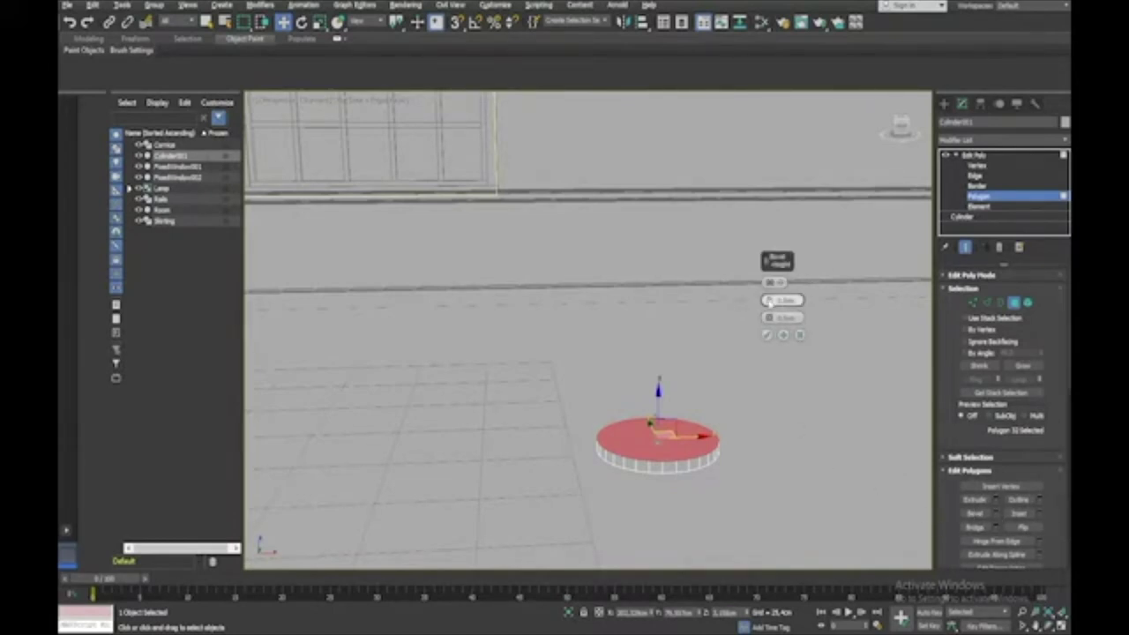
drag(769, 300, 769, 261)
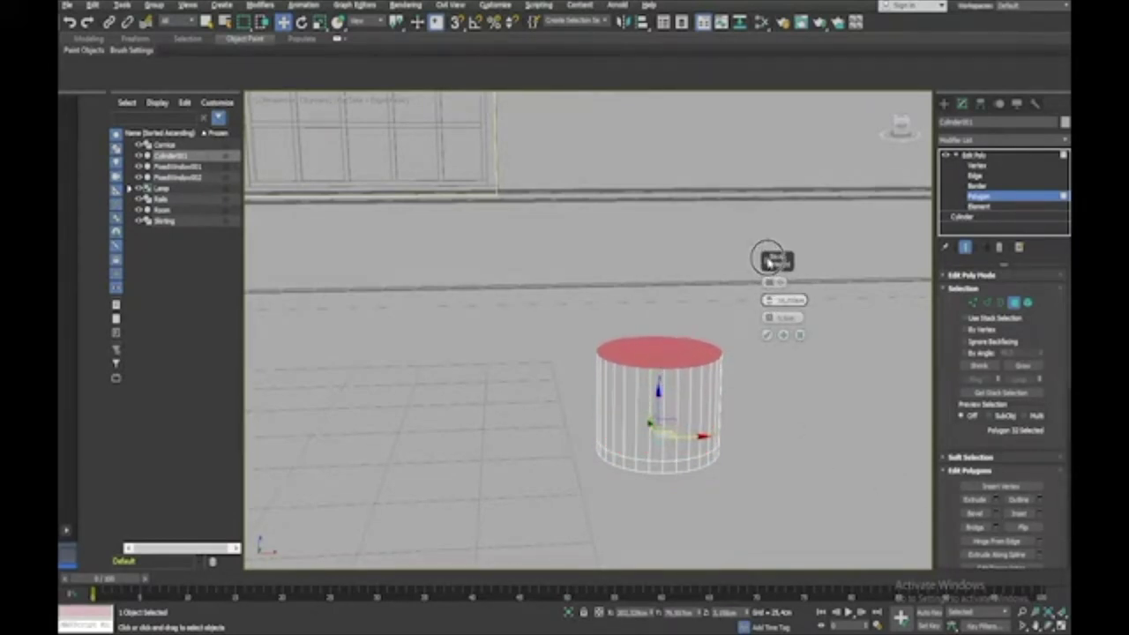
drag(767, 318, 779, 302)
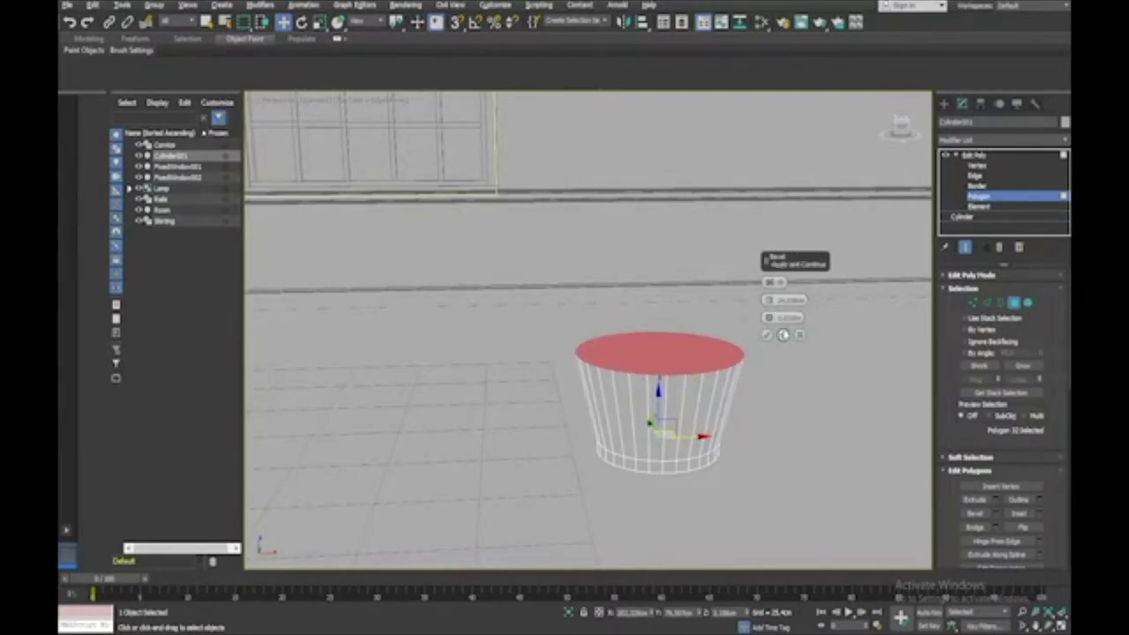
click(783, 335)
Step: Bevel the top polygon outward about 1 cm at zero height, and raise it about 5 cm to form the pot's rim
right_click(769, 302)
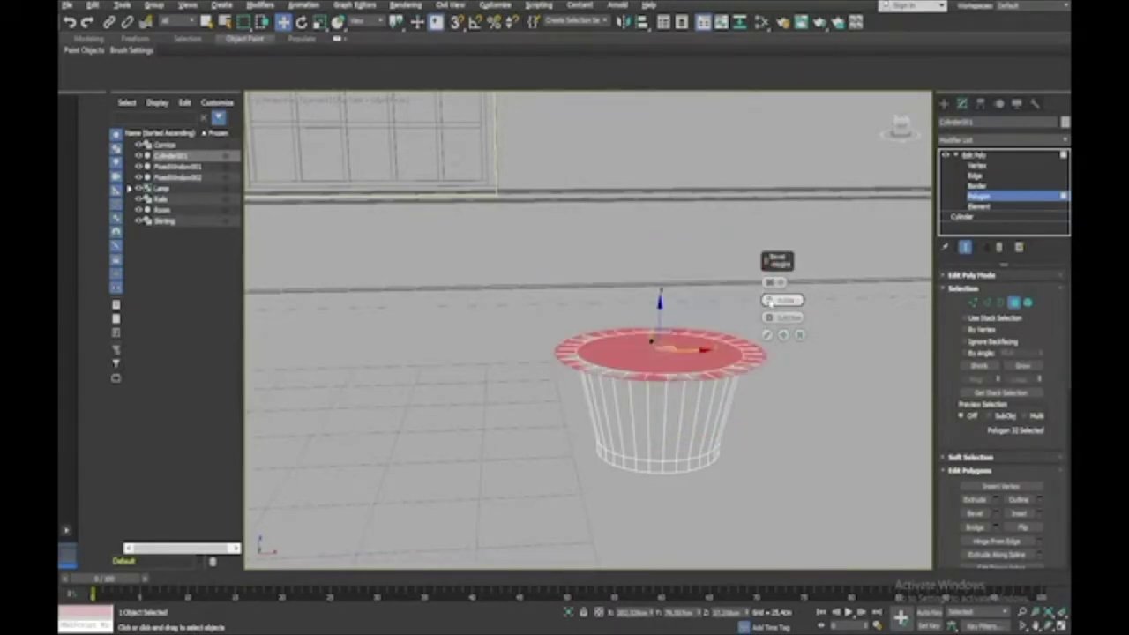
right_click(768, 318)
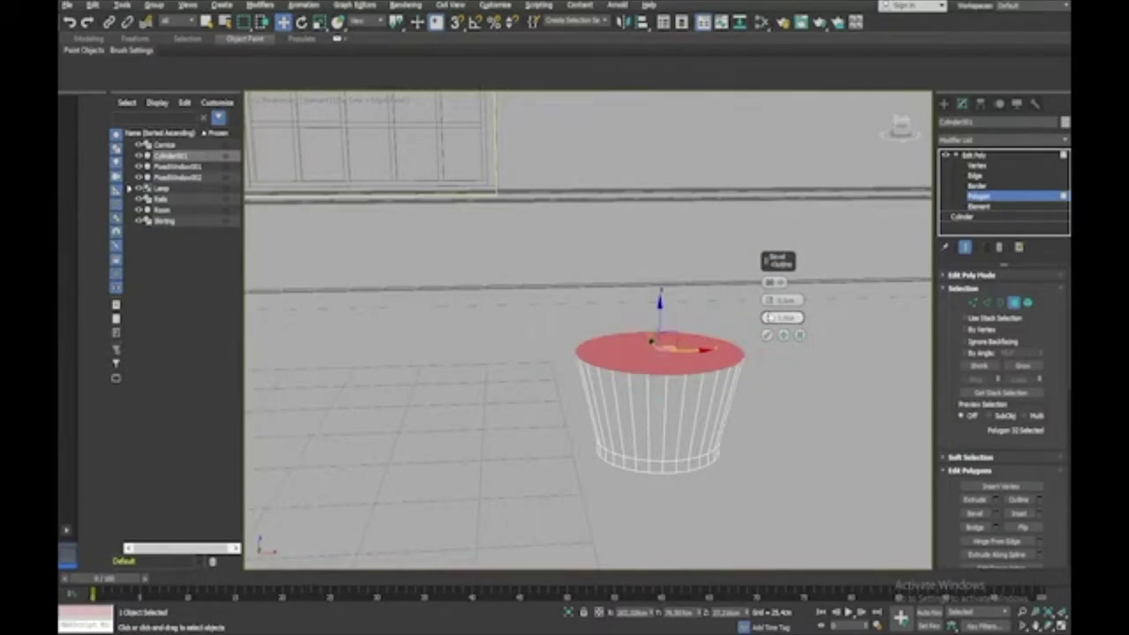
drag(770, 317, 768, 309)
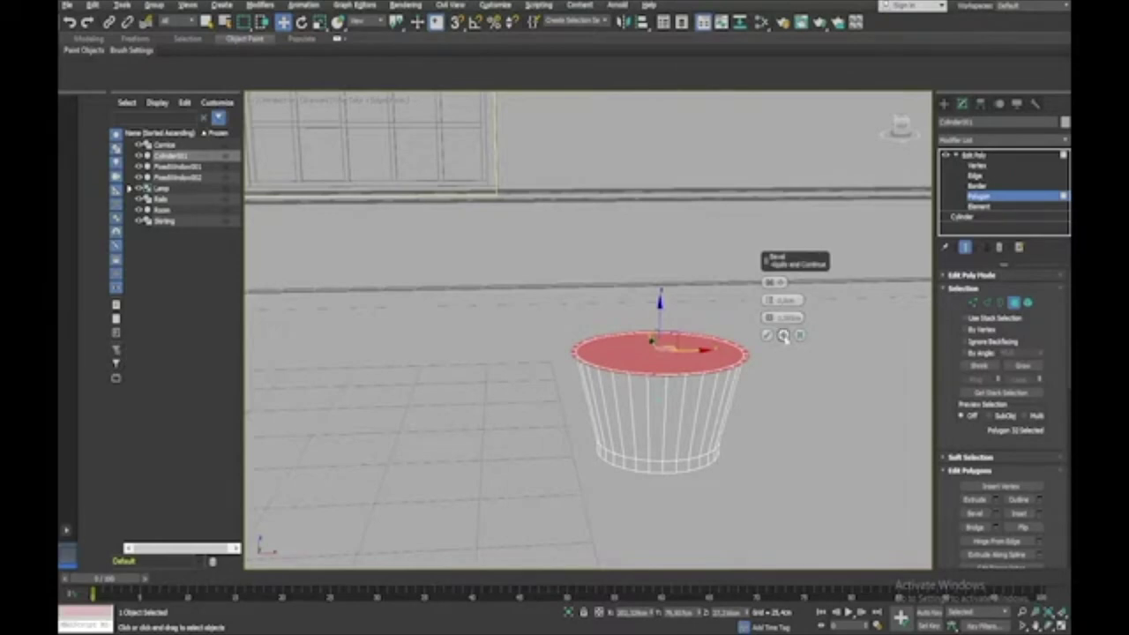
click(784, 336)
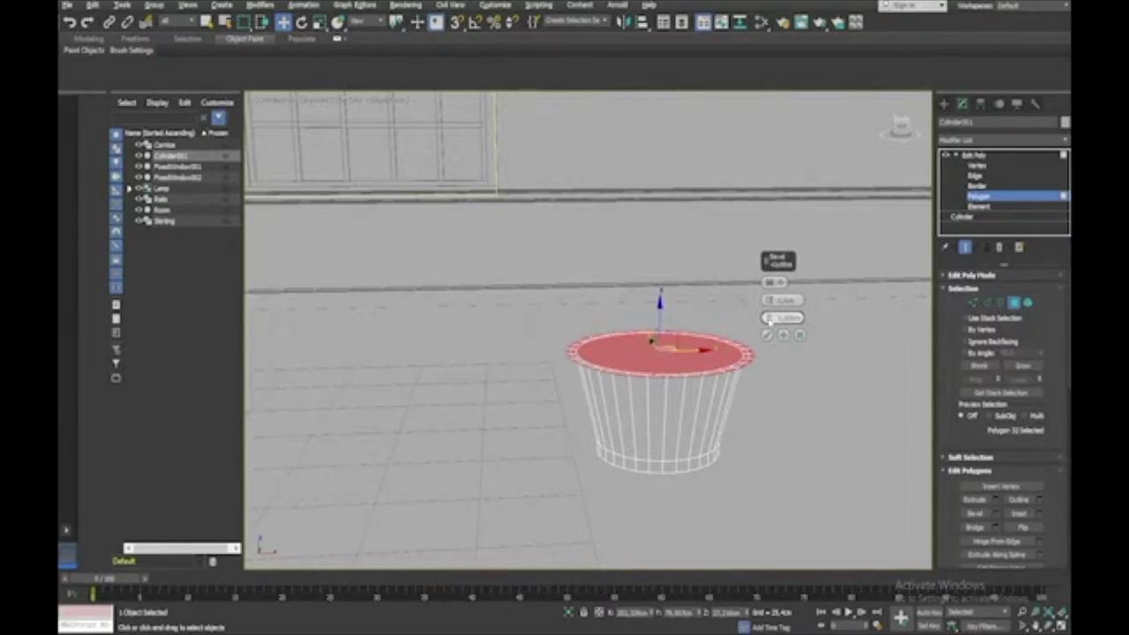
drag(766, 300, 765, 297)
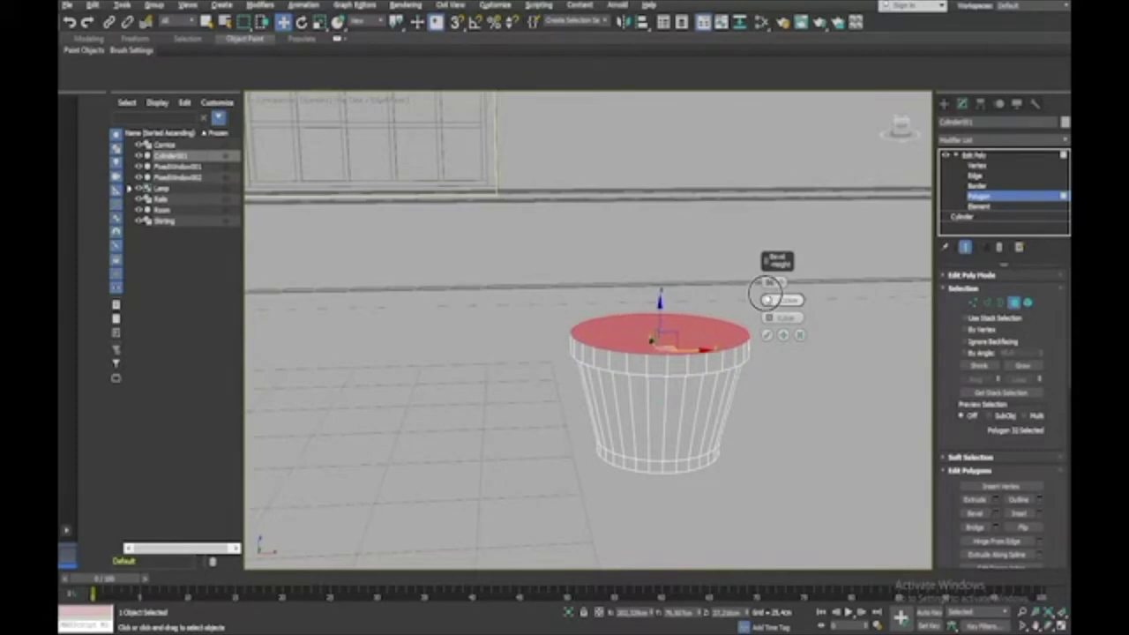
click(782, 334)
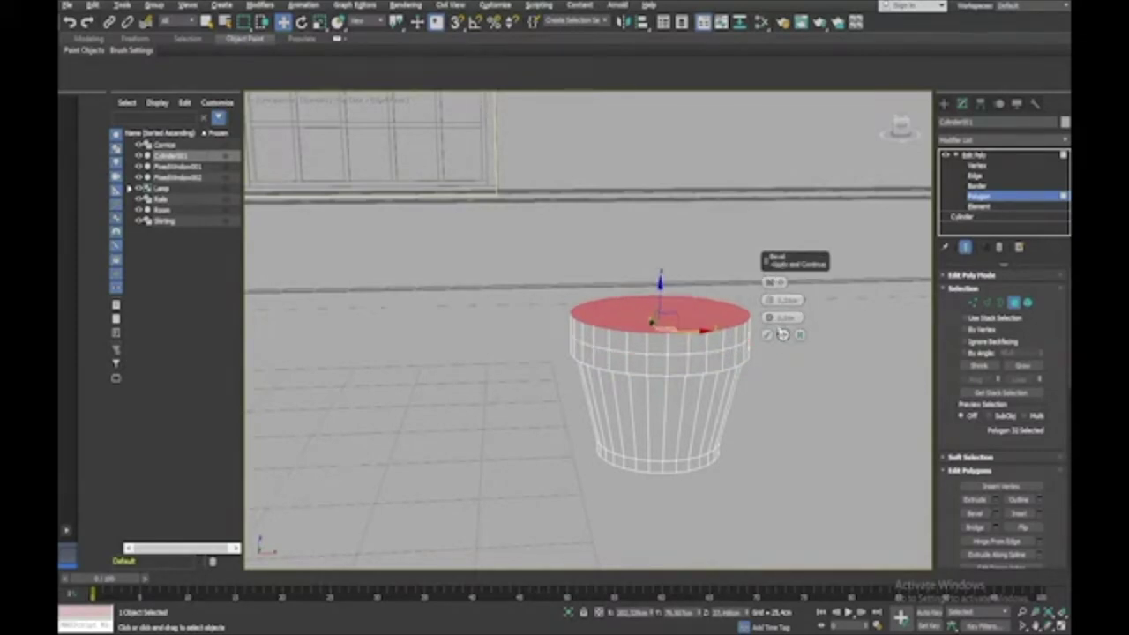
Step: Bevel the top polygon inward for the rim's thickness and sink it into the pot to hollow it, and deselect the polygon
right_click(769, 303)
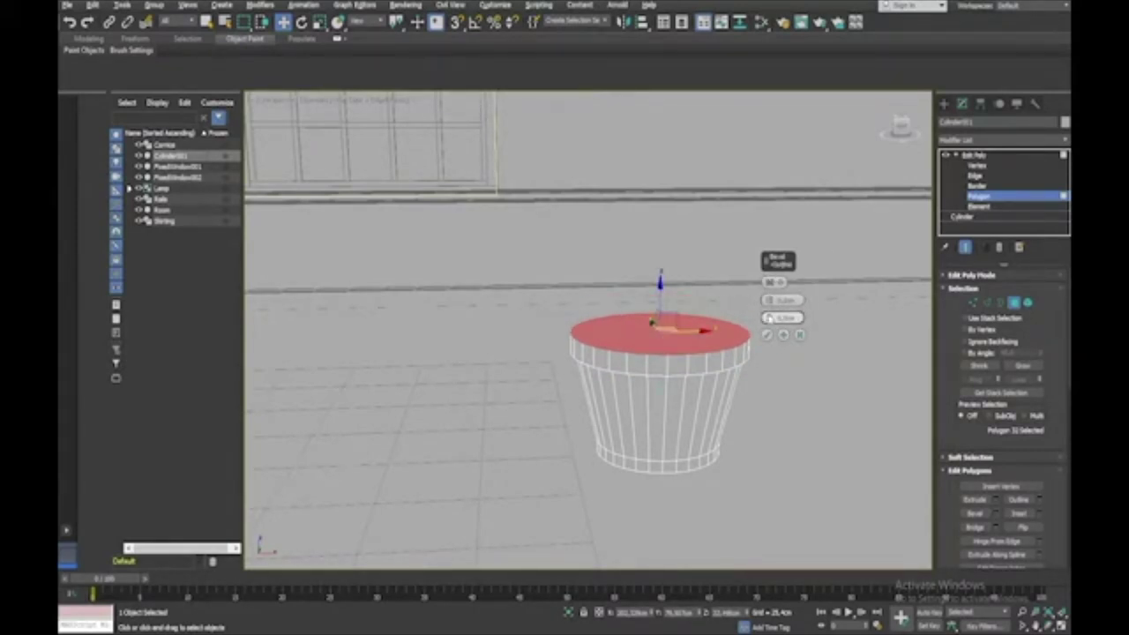
drag(768, 318, 769, 308)
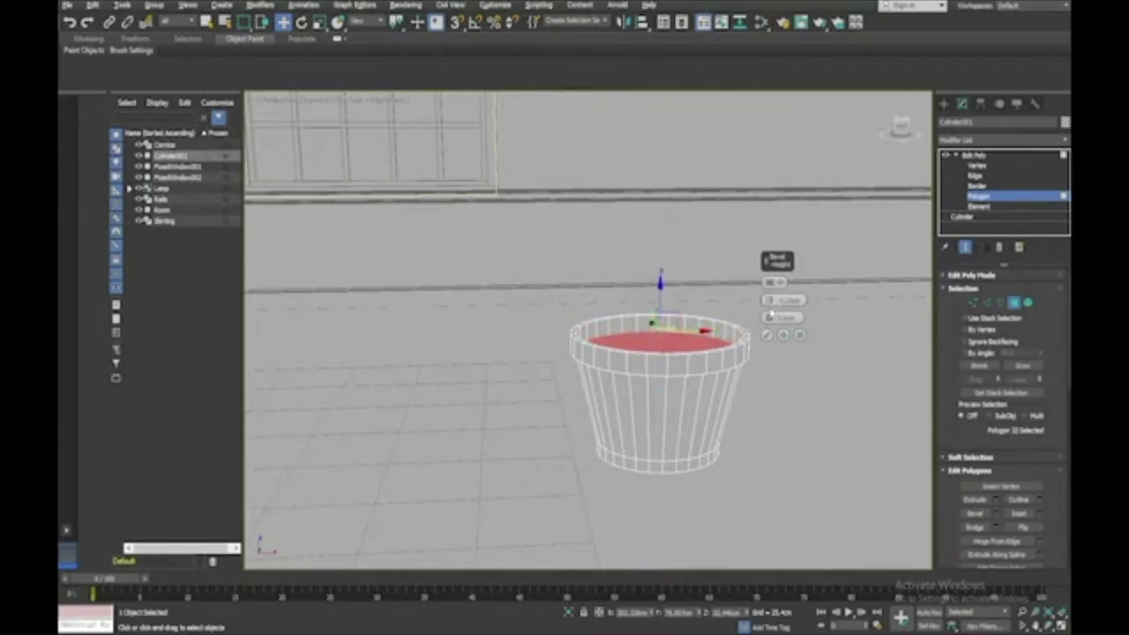
alt+middle_drag(770, 313, 861, 261)
click(769, 338)
scroll(770, 340, down, 5)
click(841, 274)
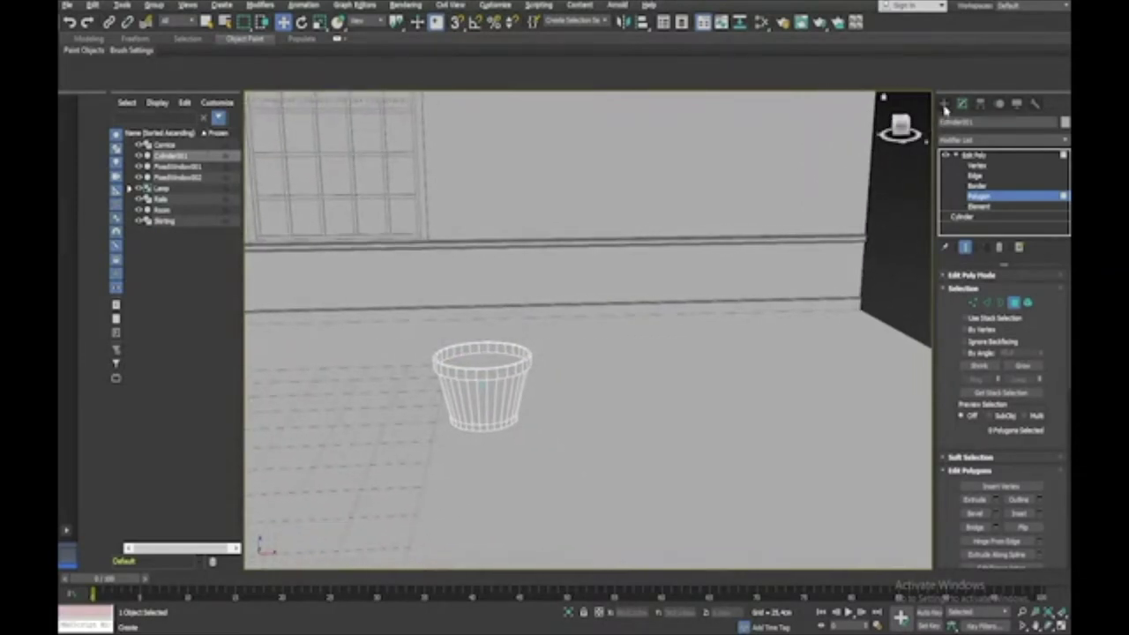
Step: Place a Big Yucca plant from the AEC Extended foliage at the pot
click(944, 104)
click(952, 138)
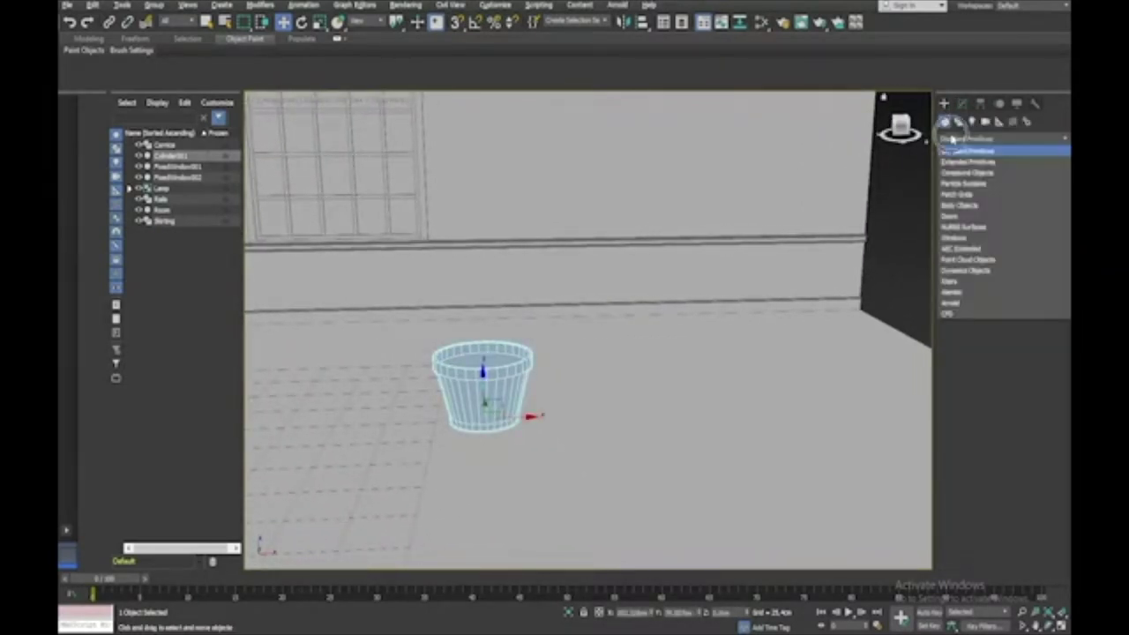
click(988, 248)
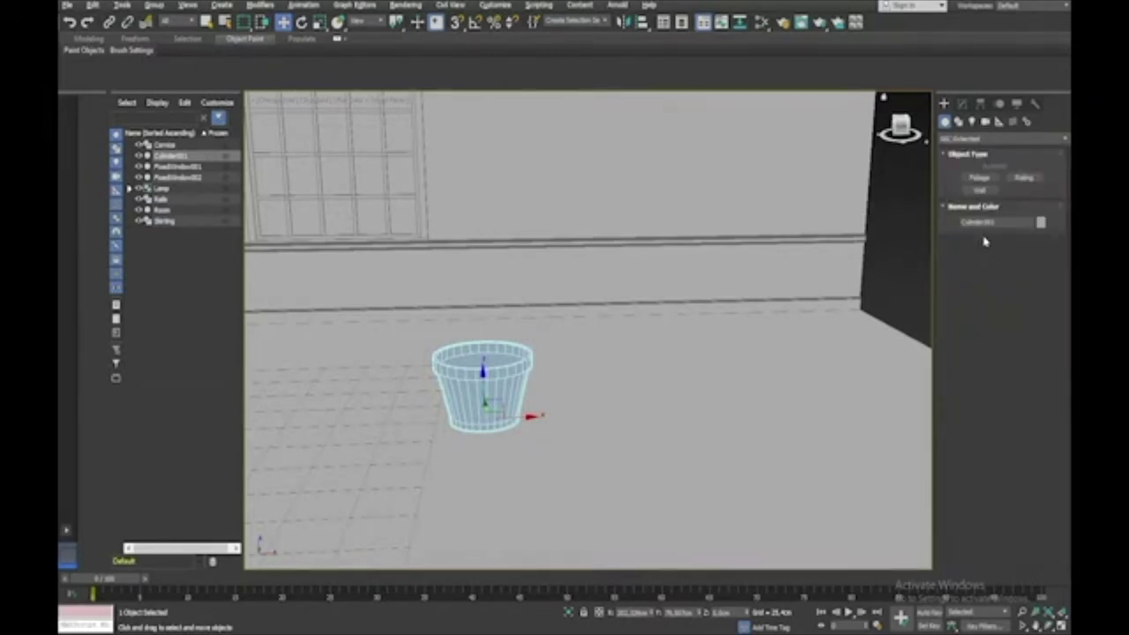
click(979, 177)
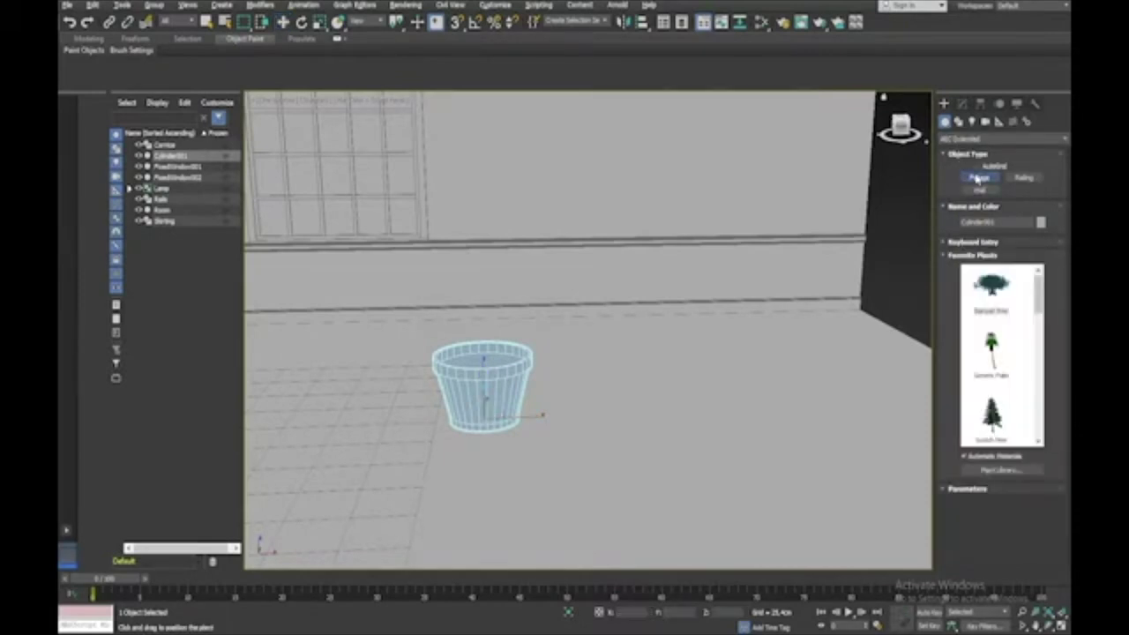
scroll(1033, 409, down, 2)
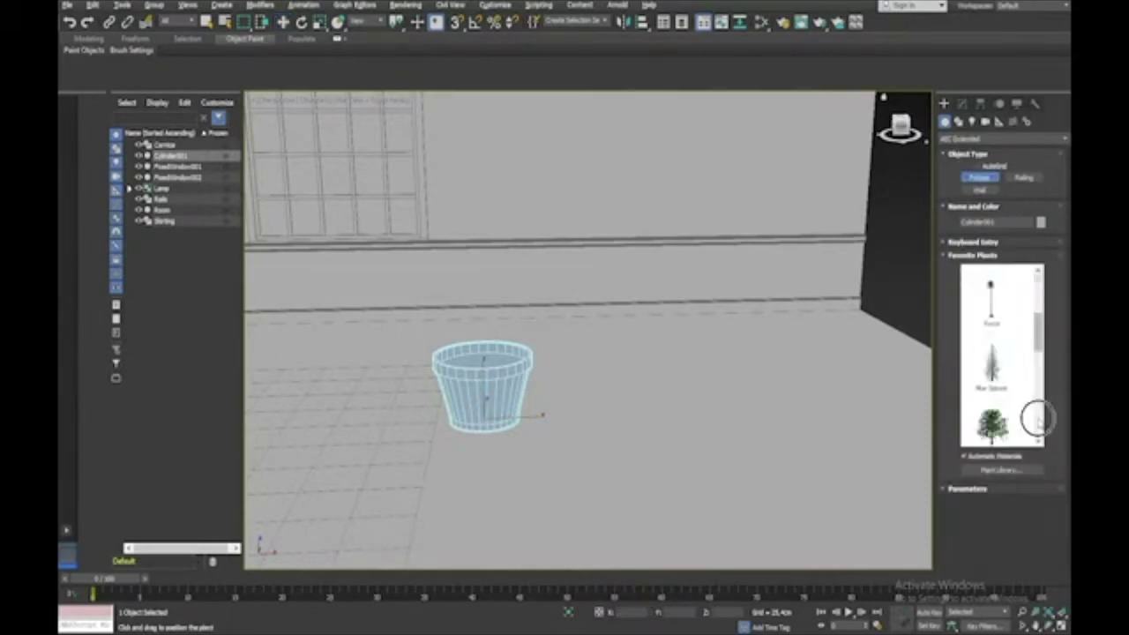
scroll(1038, 422, down, 3)
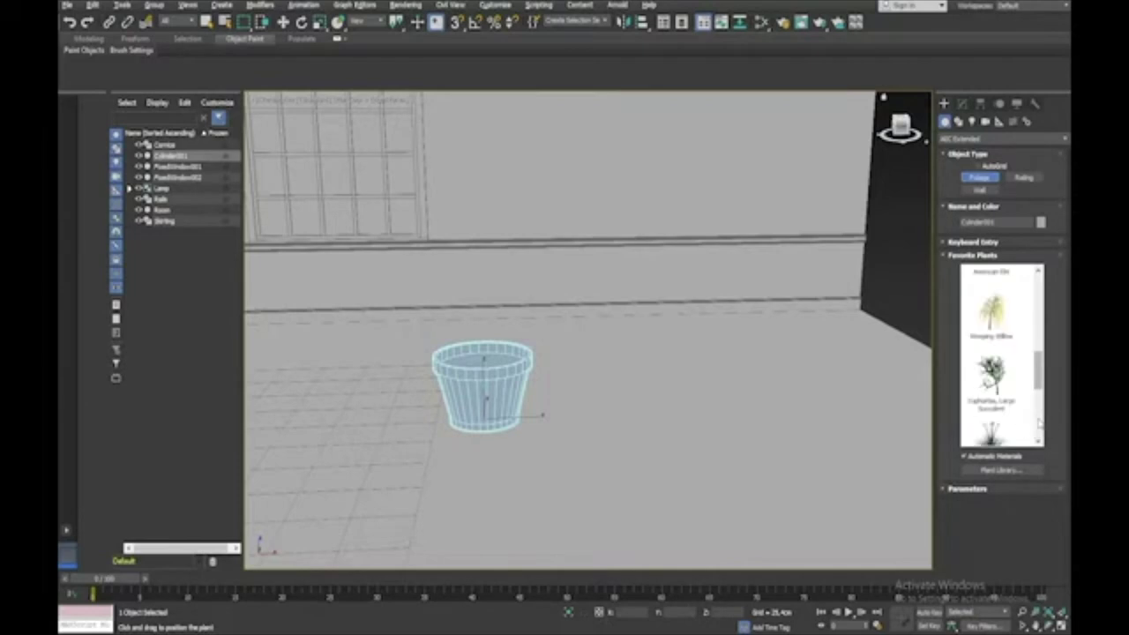
scroll(1038, 423, down, 3)
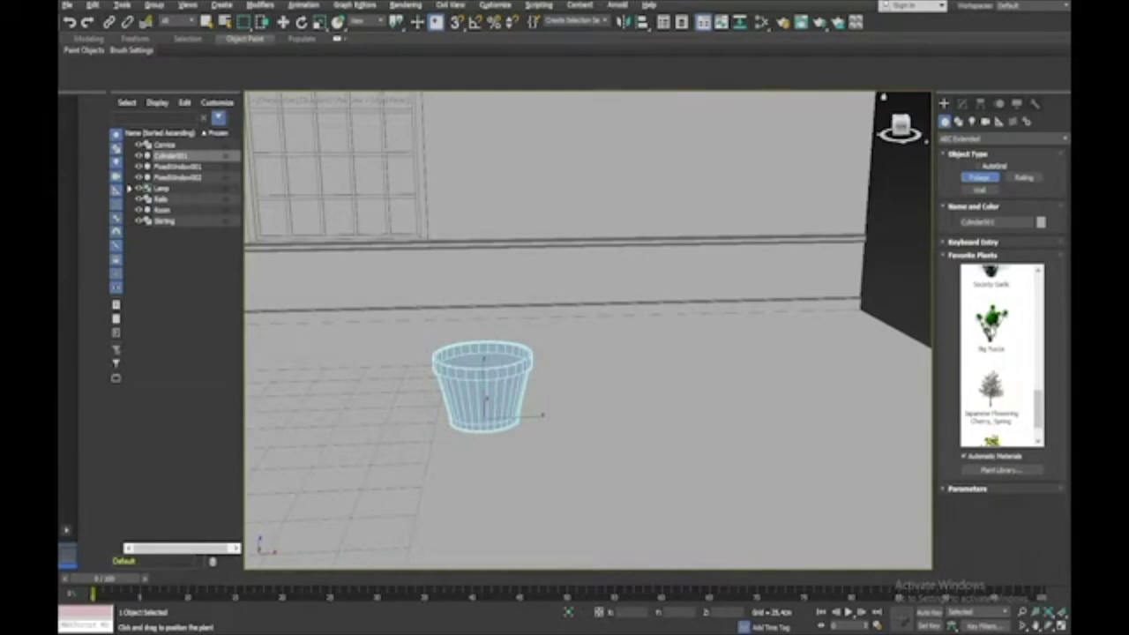
click(989, 327)
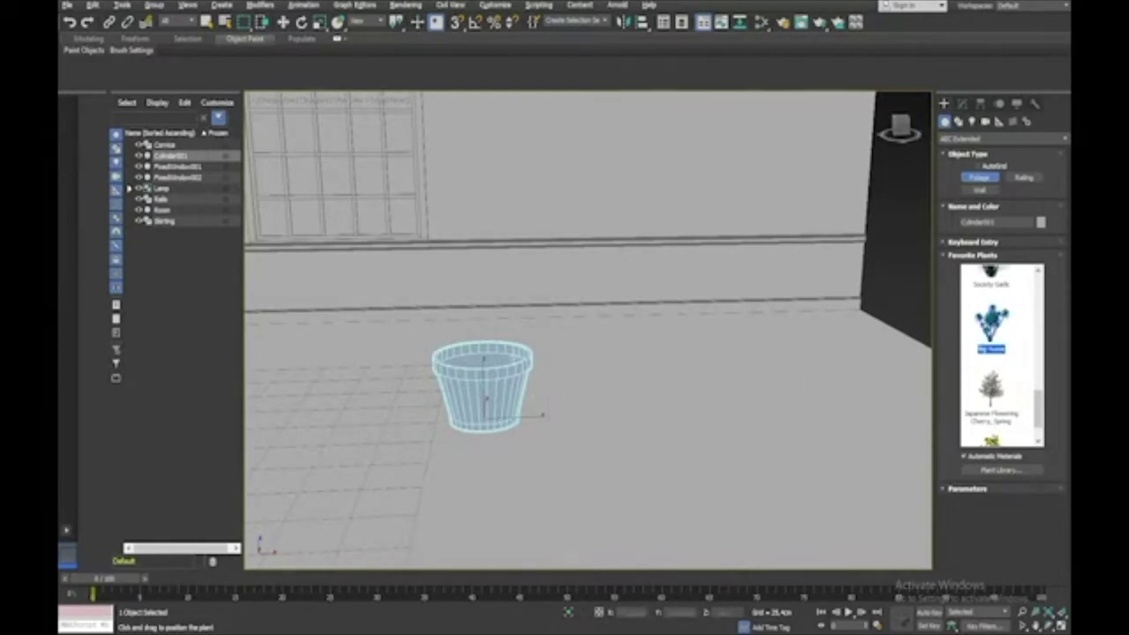
click(496, 358)
middle_drag(495, 358, 636, 511)
scroll(806, 288, down, 2)
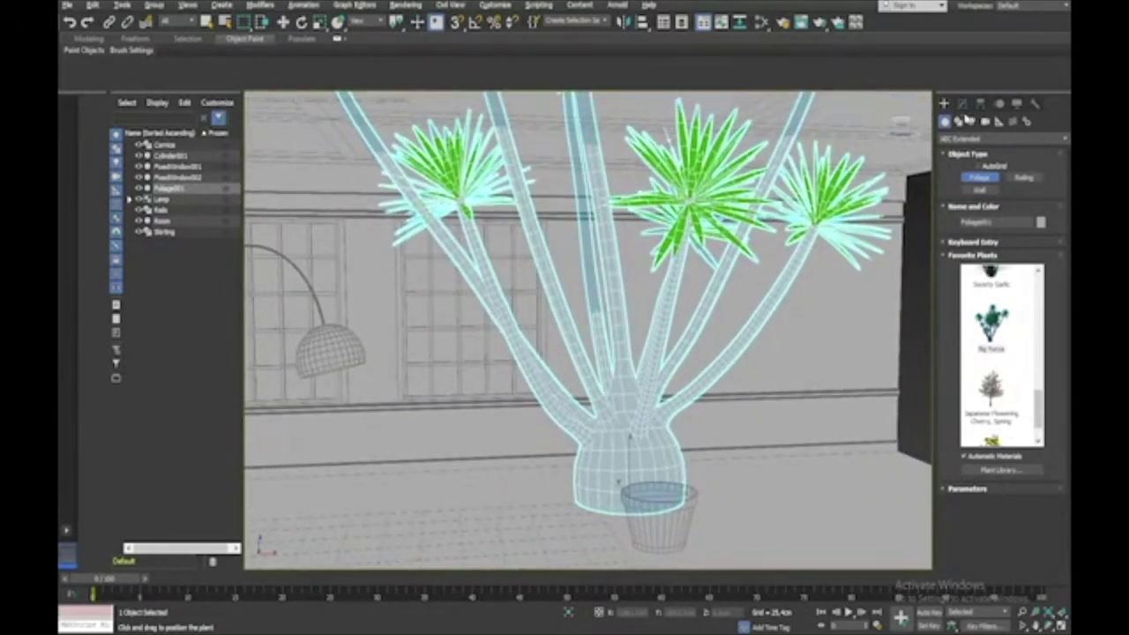
Step: Reduce the yucca's height to about 91 cm and move it into the pot, with its base raised to the rim
click(962, 104)
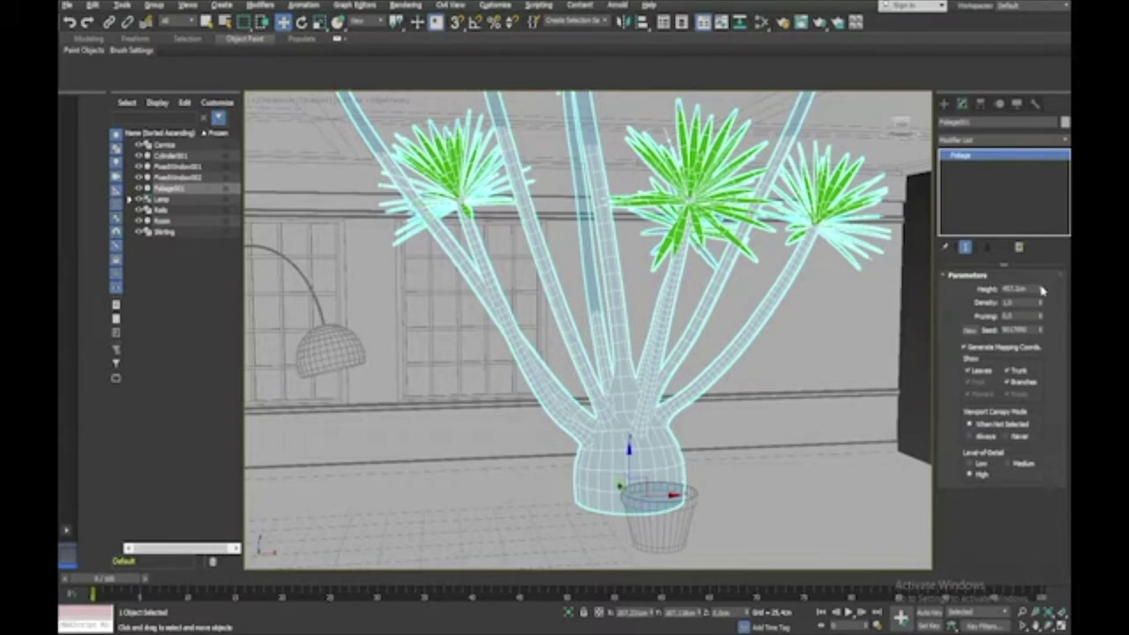
drag(1040, 290, 1036, 340)
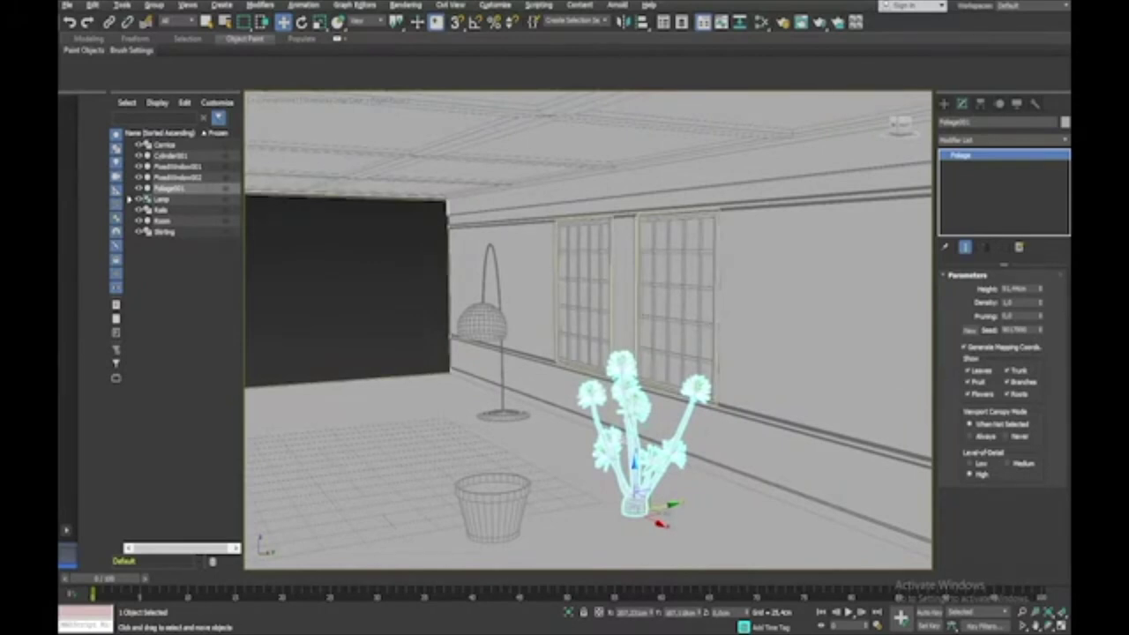
drag(663, 508, 527, 552)
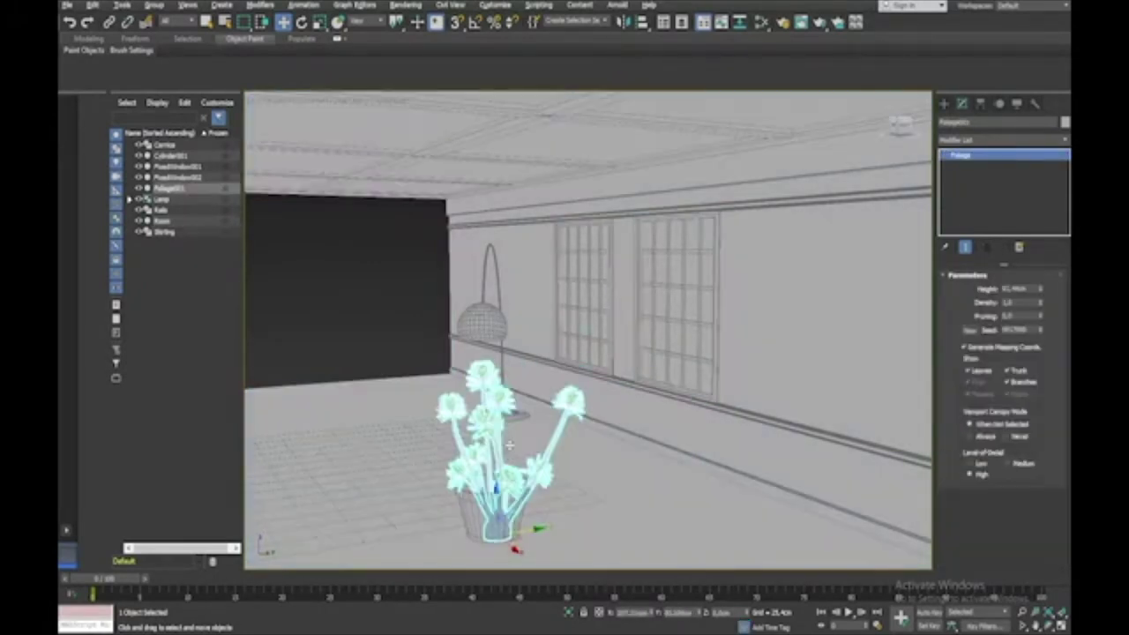
drag(497, 484, 487, 454)
alt+middle_drag(487, 455, 515, 499)
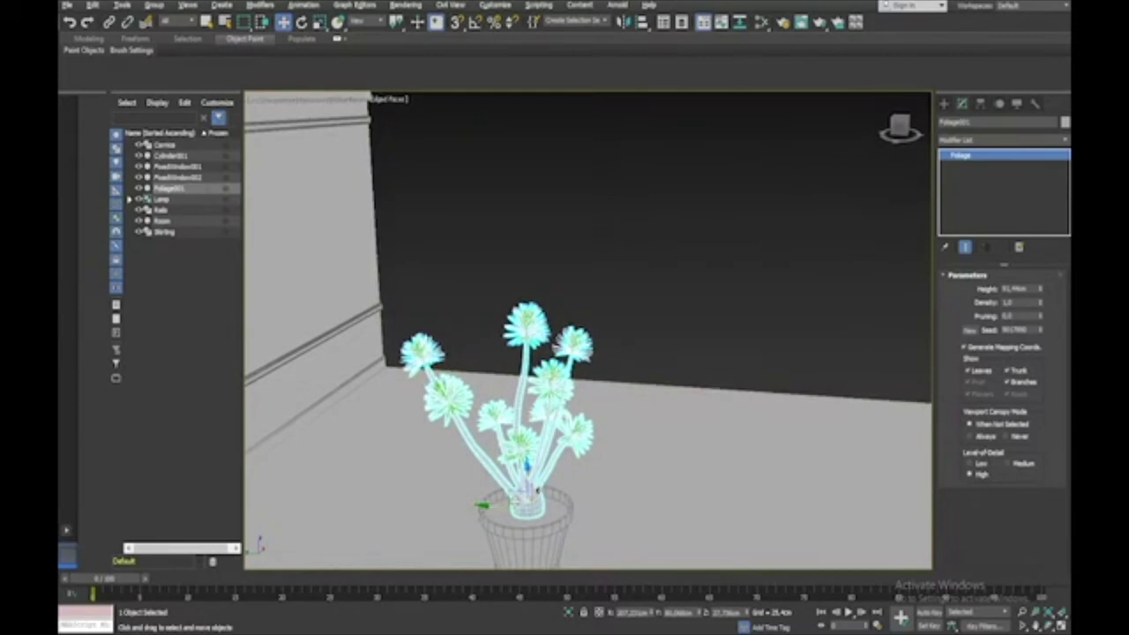
drag(515, 500, 513, 505)
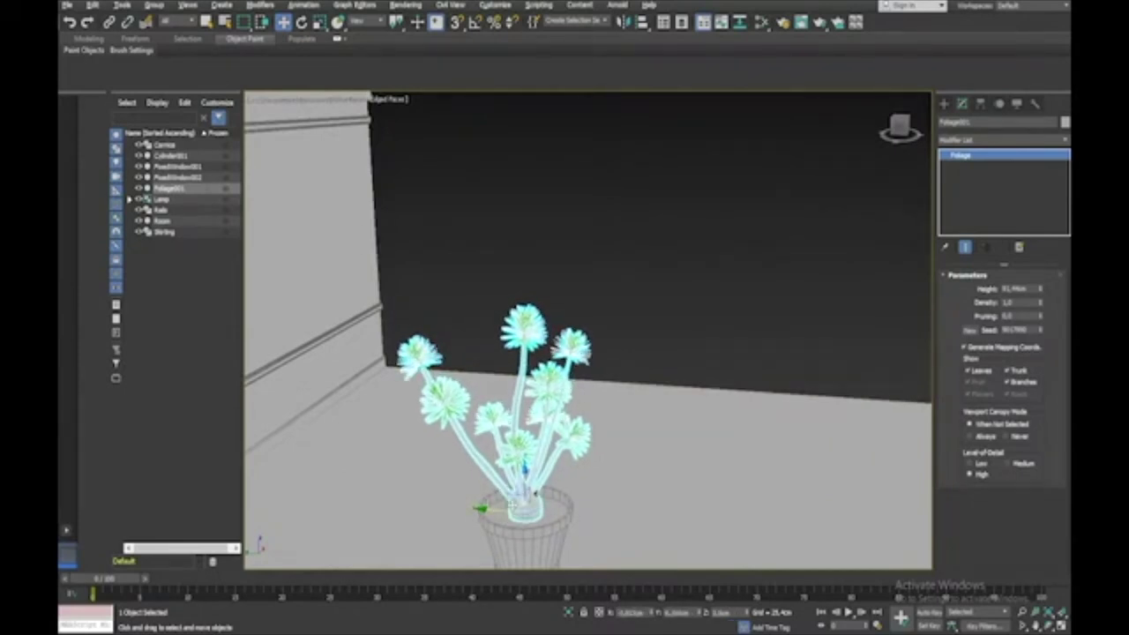
mouse_move(513, 505)
alt+middle_down()
mouse_move(786, 385)
mouse_move(789, 355)
alt+middle_up()
Step: Set the yucca's Viewport Canopy Mode to Never, and deselect the plant
click(789, 355)
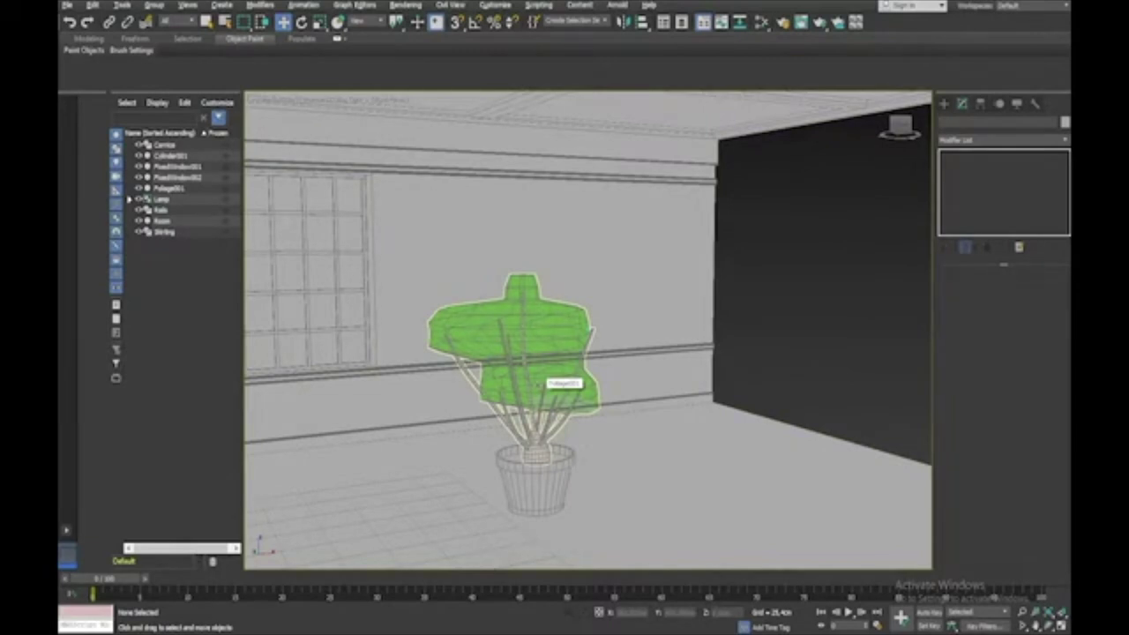
click(540, 385)
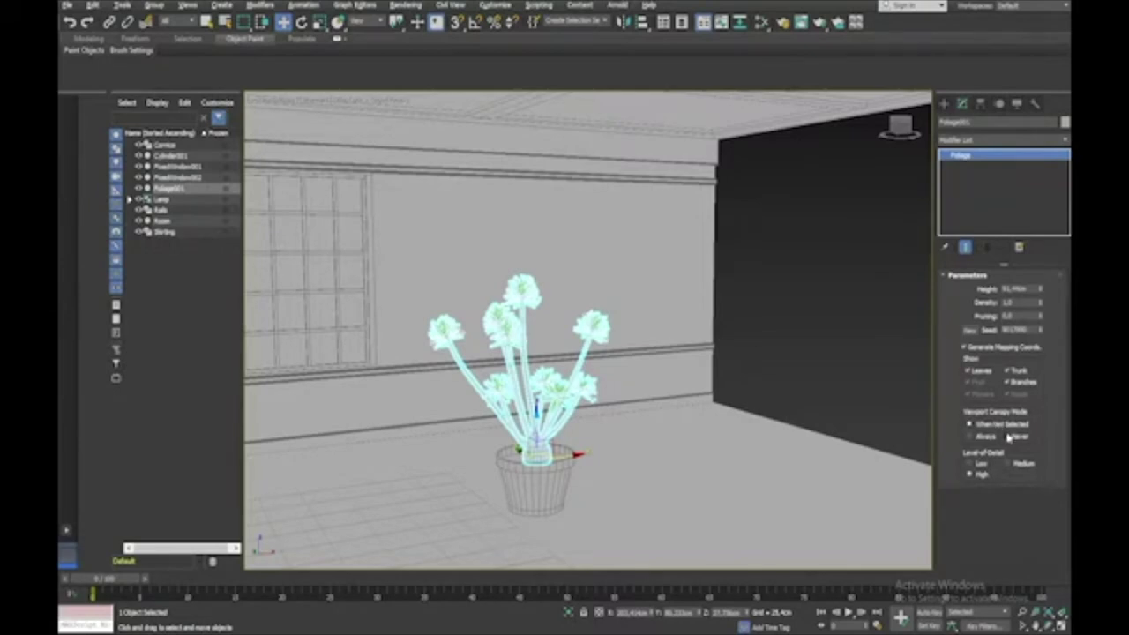
click(1007, 437)
click(813, 349)
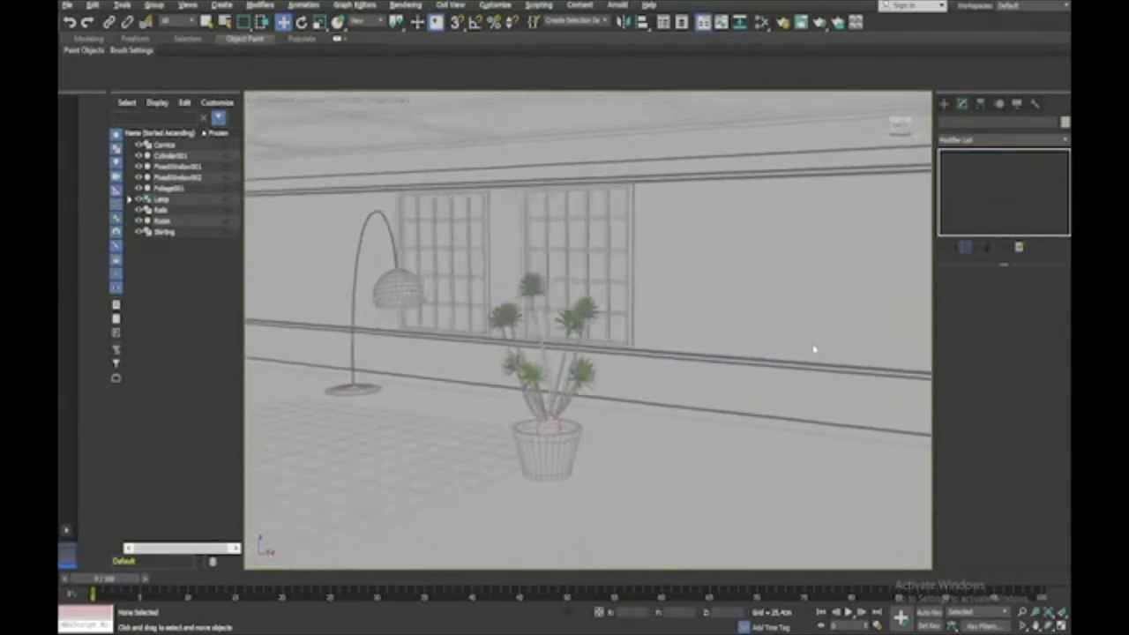
Step: Group the yucca and its pot under the name Pot Plant
click(605, 388)
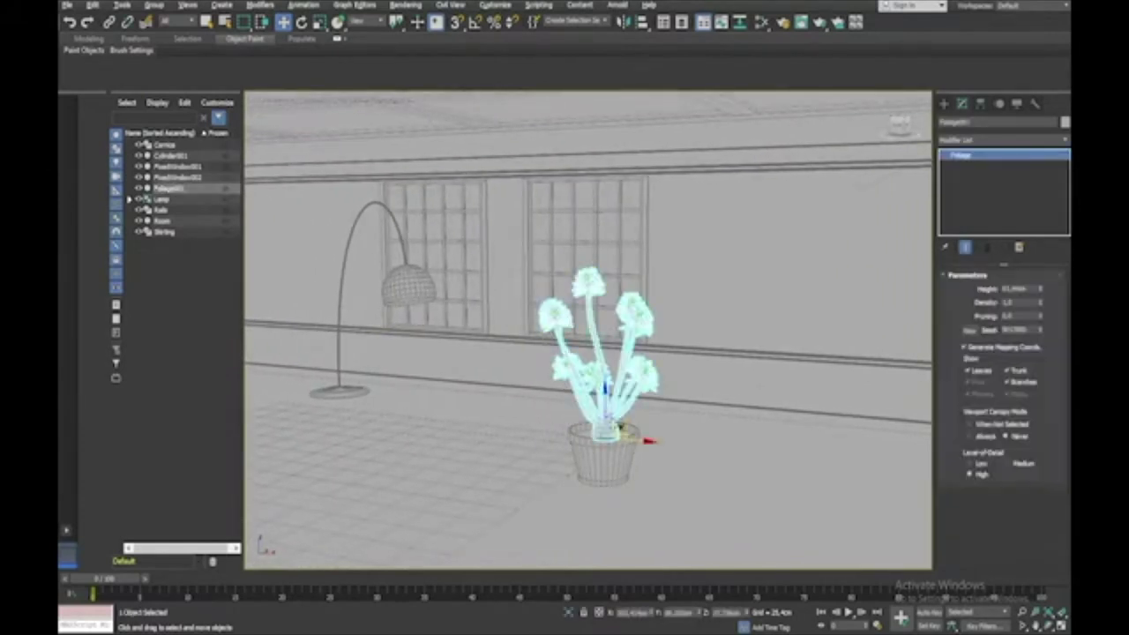
ctrl+click(618, 446)
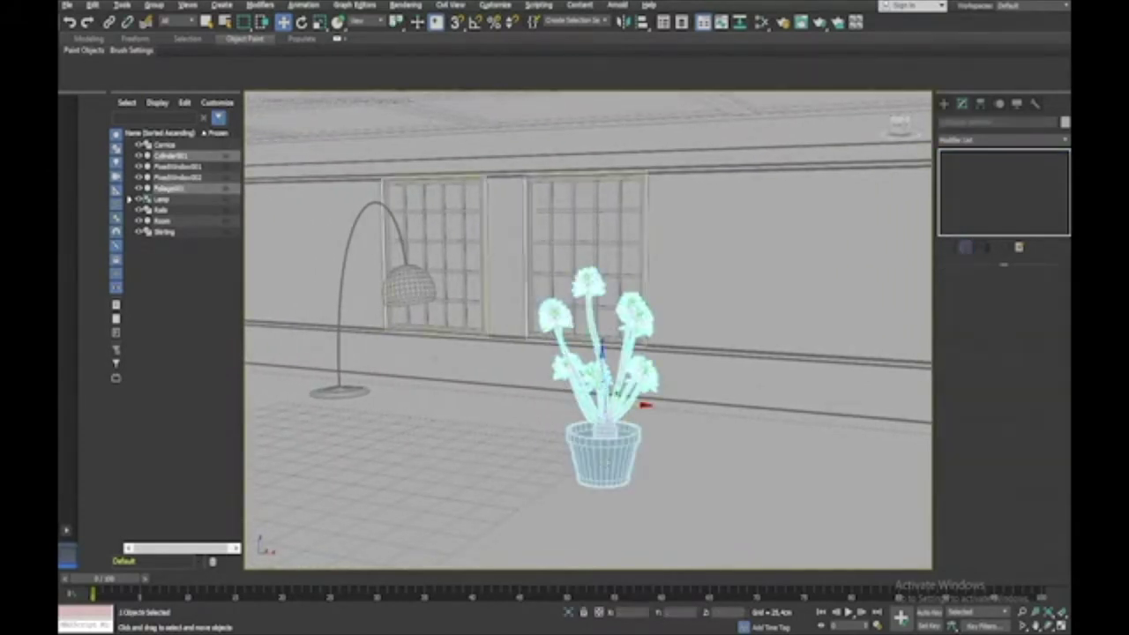
click(154, 6)
click(161, 23)
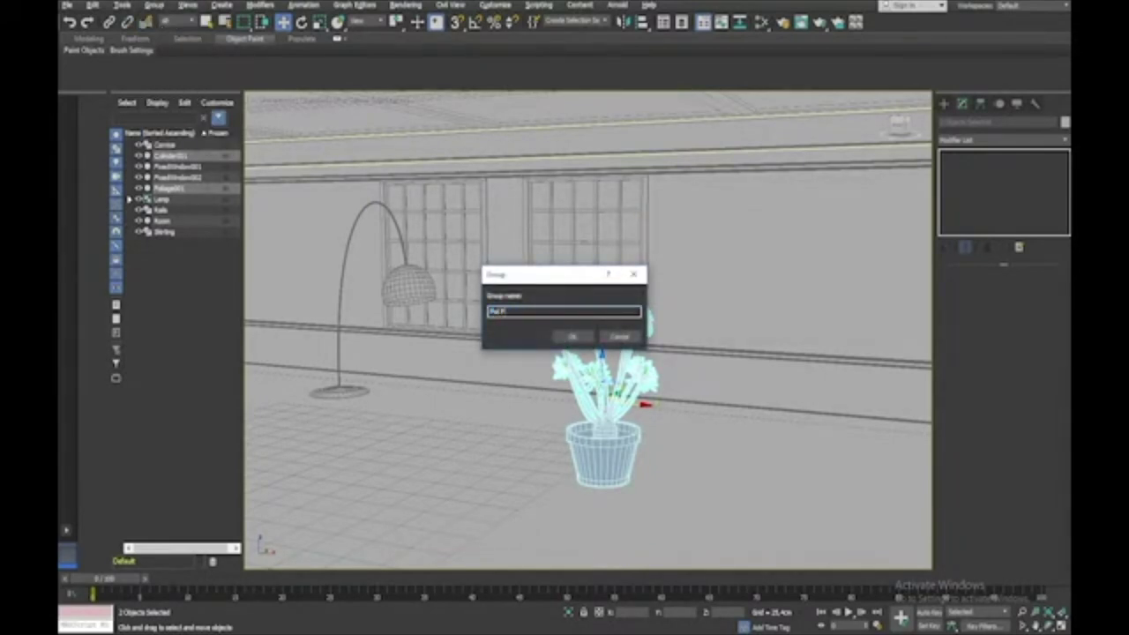
key(Return)
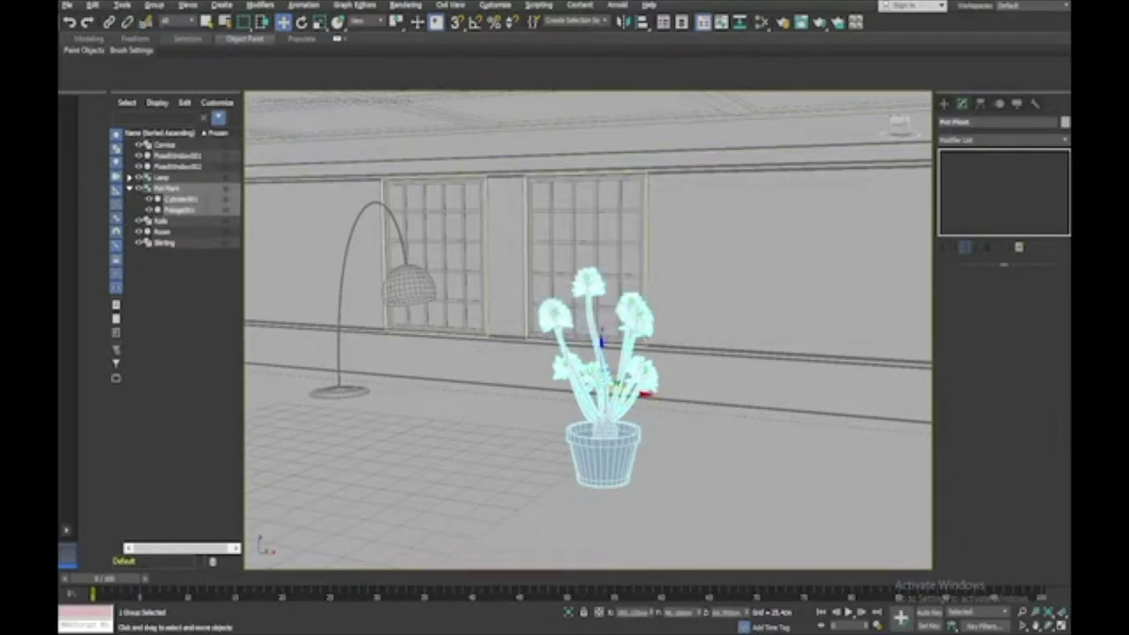
Step: Move the Pot Plant group back towards the window wall, across from the floor lamp, and deselect it
alt+middle_drag(451, 246, 326, 249)
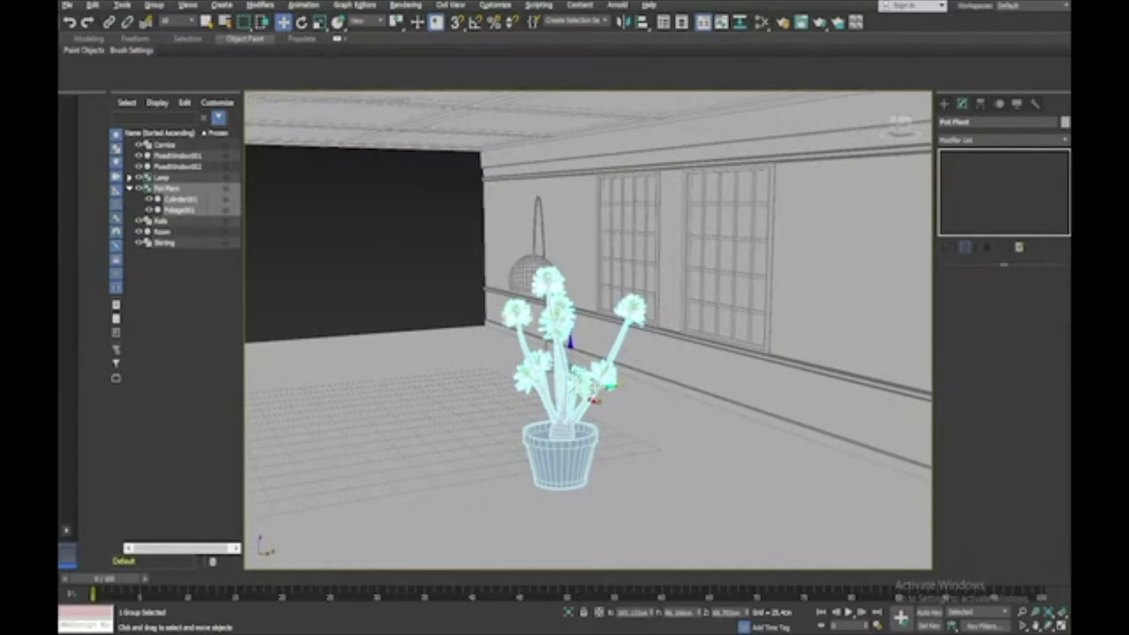
drag(602, 386, 776, 374)
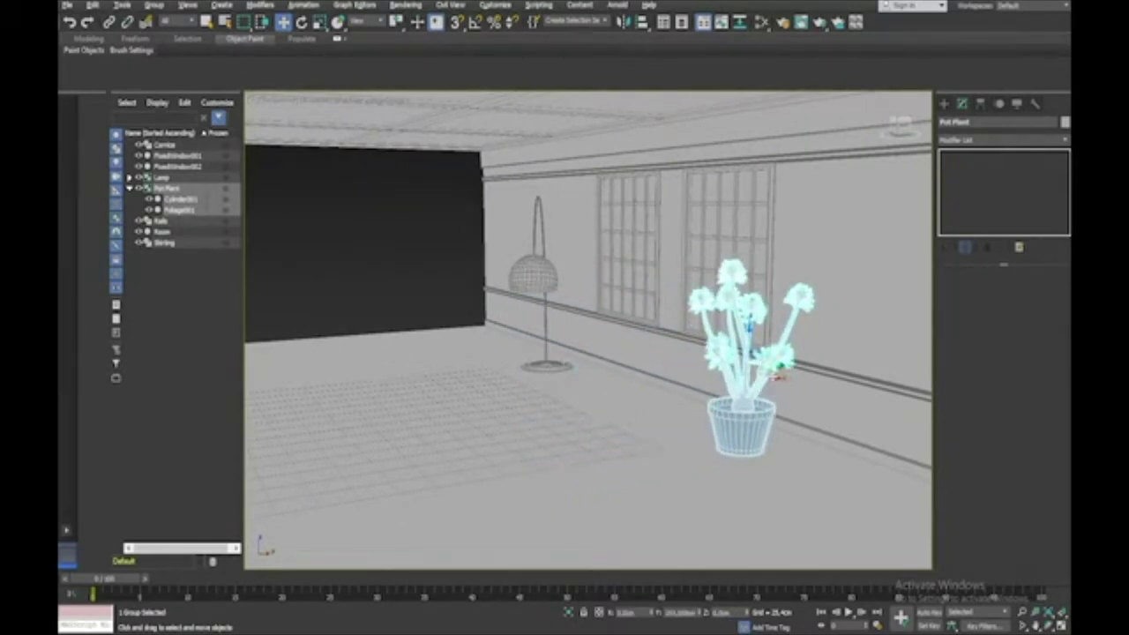
alt+middle_drag(776, 375, 781, 378)
click(905, 360)
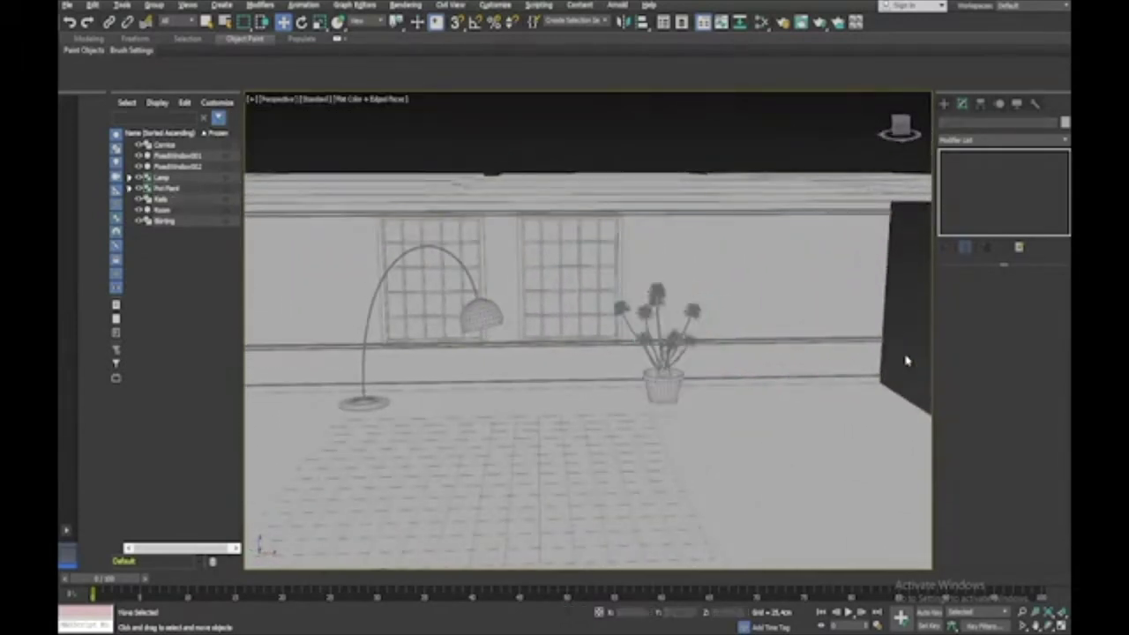
middle_drag(907, 360, 907, 360)
alt+middle_drag(907, 360, 906, 359)
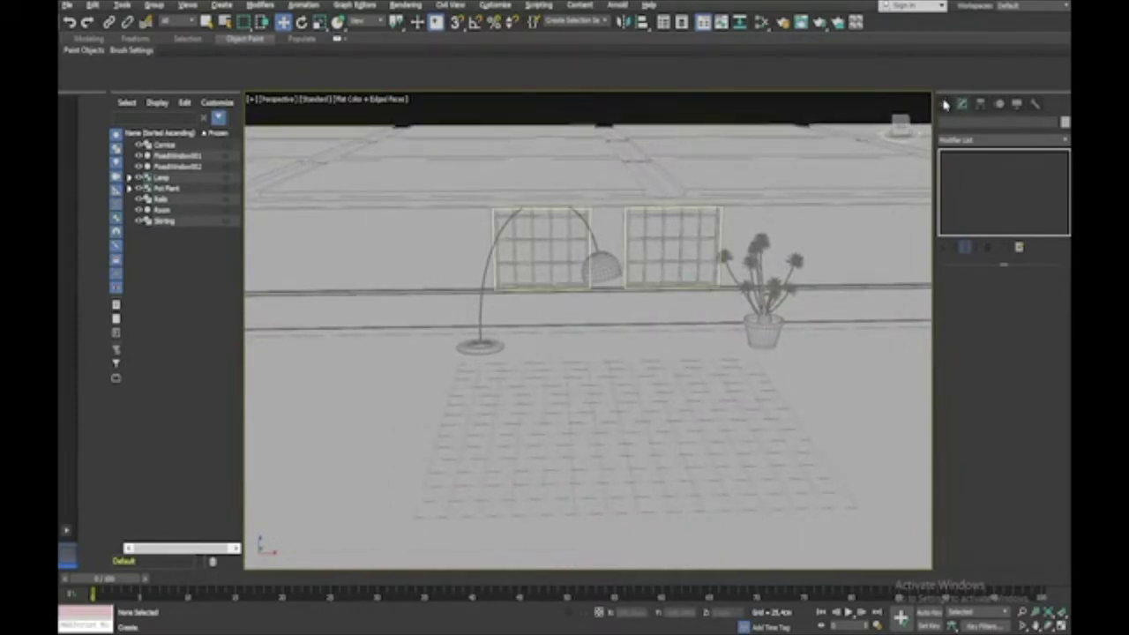
Step: Draw a Box on the floor in front of the lamp and plant, about 360 cm wide and 7 cm high
click(944, 103)
click(970, 138)
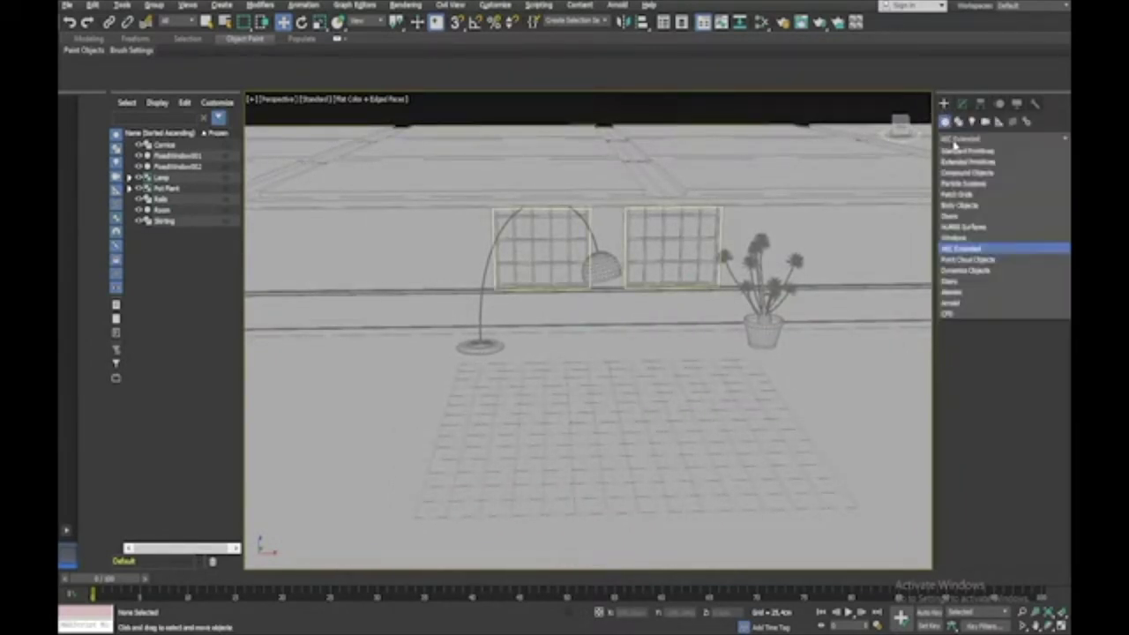
click(954, 150)
click(979, 177)
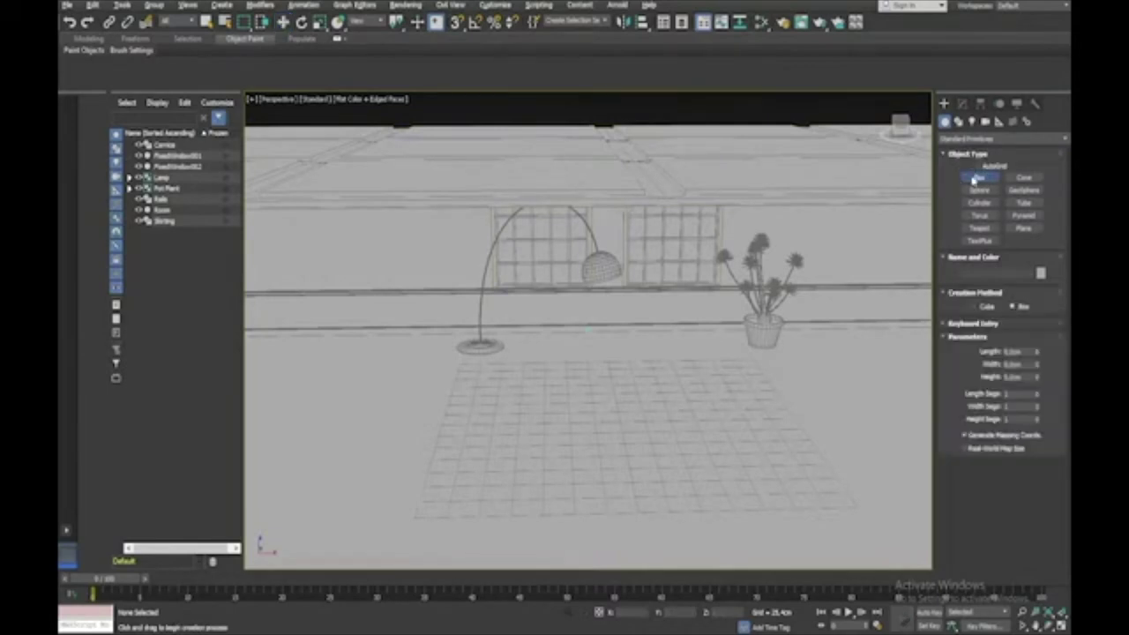
drag(459, 366, 833, 459)
click(831, 456)
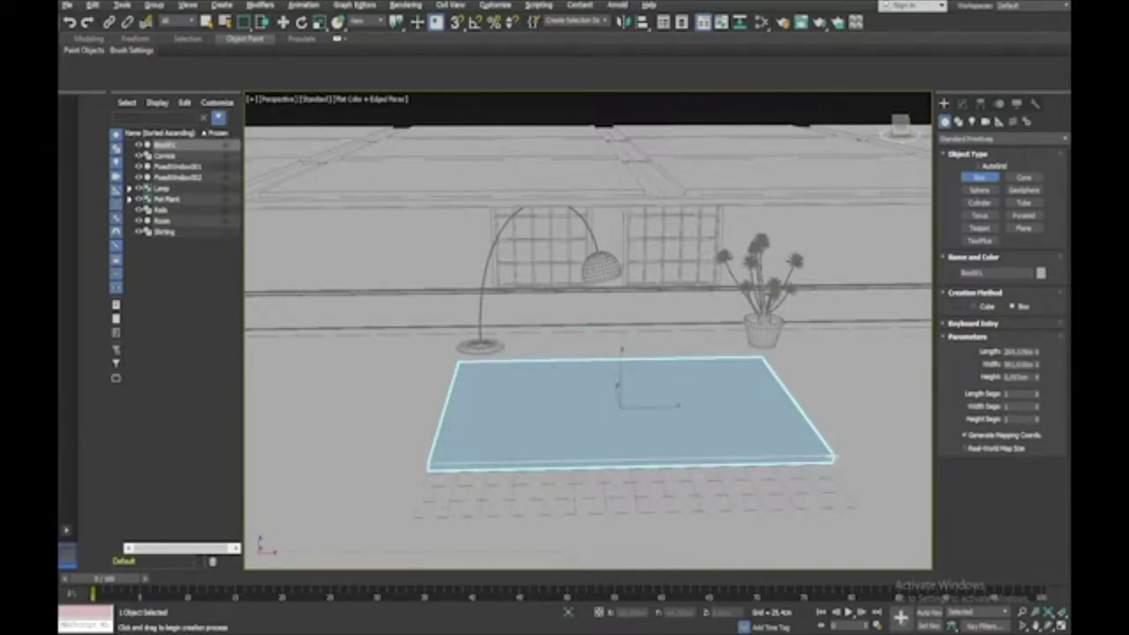
Step: Set the floor box's length and width to 400 cm and its height to 0.5 cm
alt+middle_drag(831, 457, 836, 456)
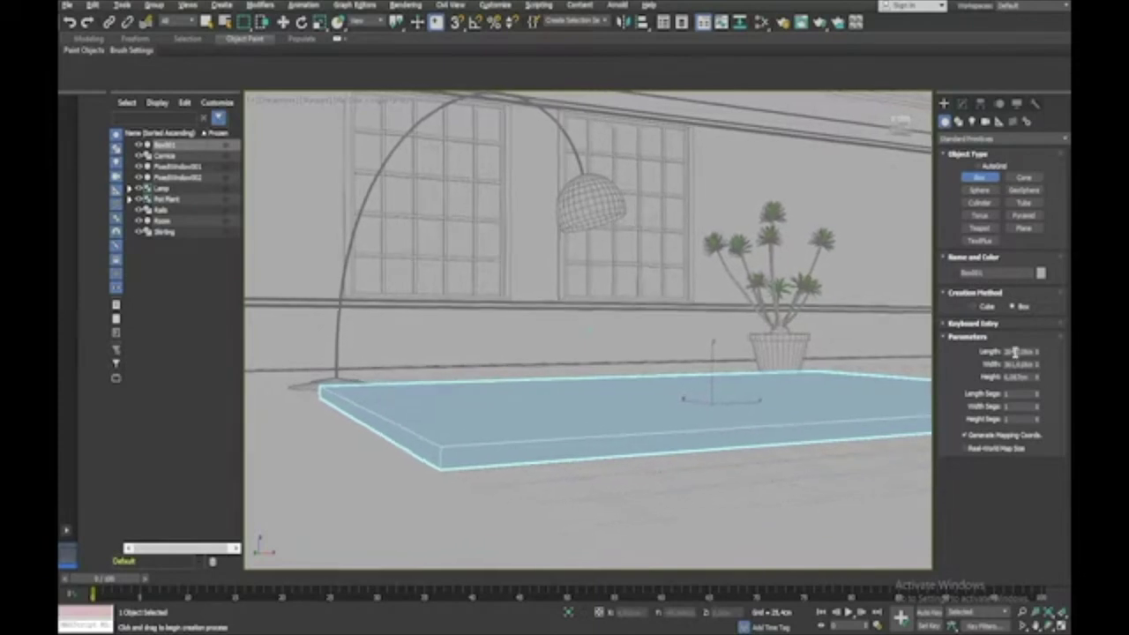
double_click(1015, 351)
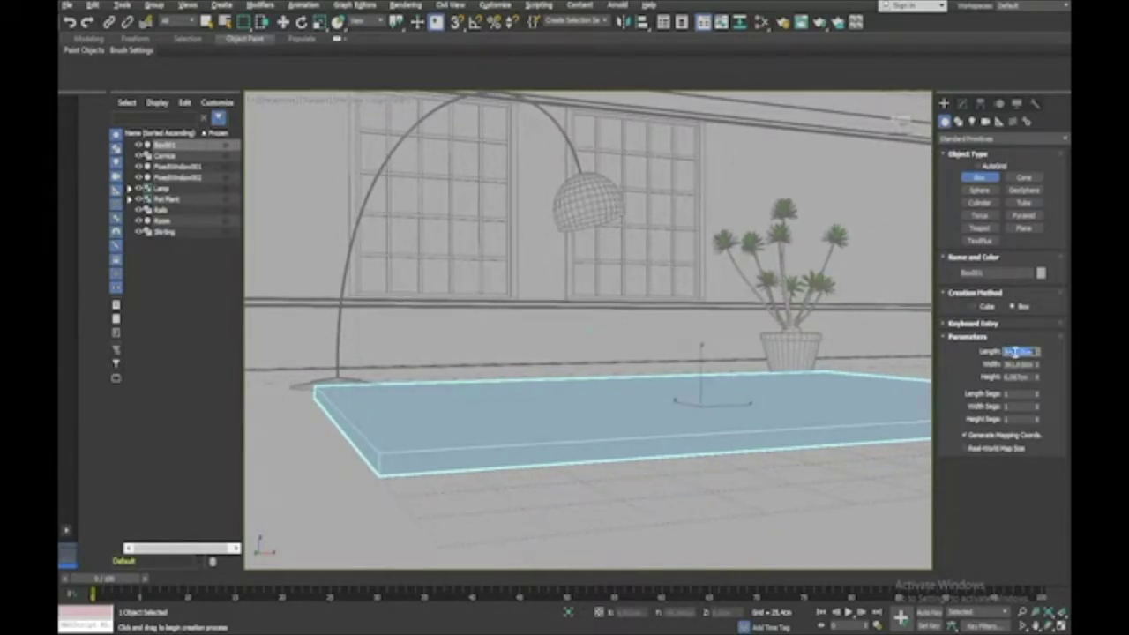
text(400)
key(Tab)
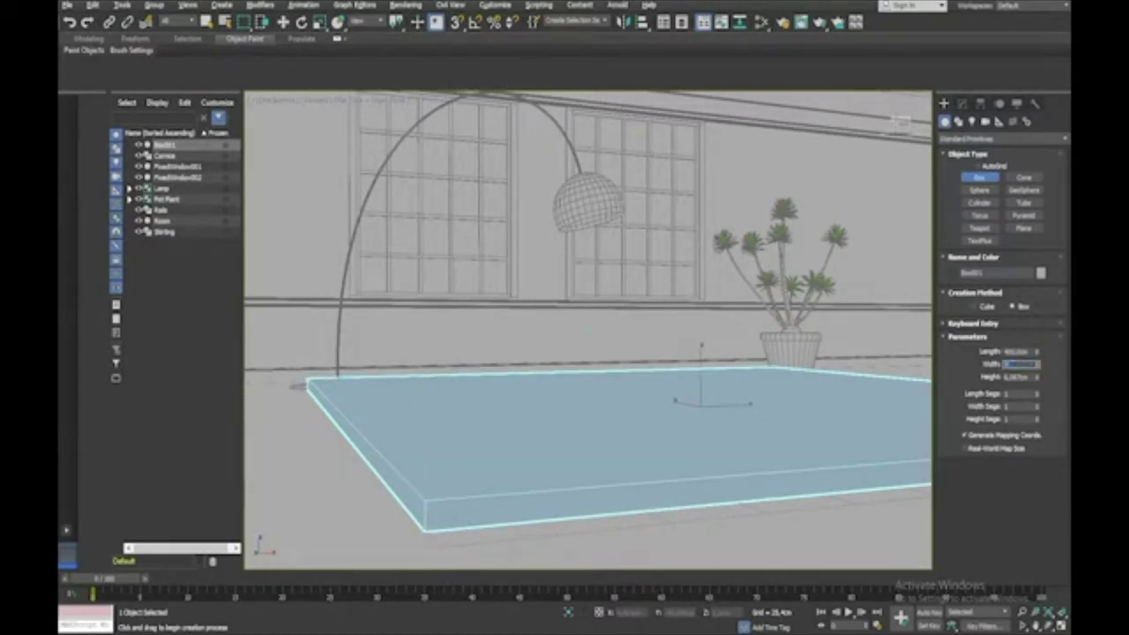
text(400)
key(Tab)
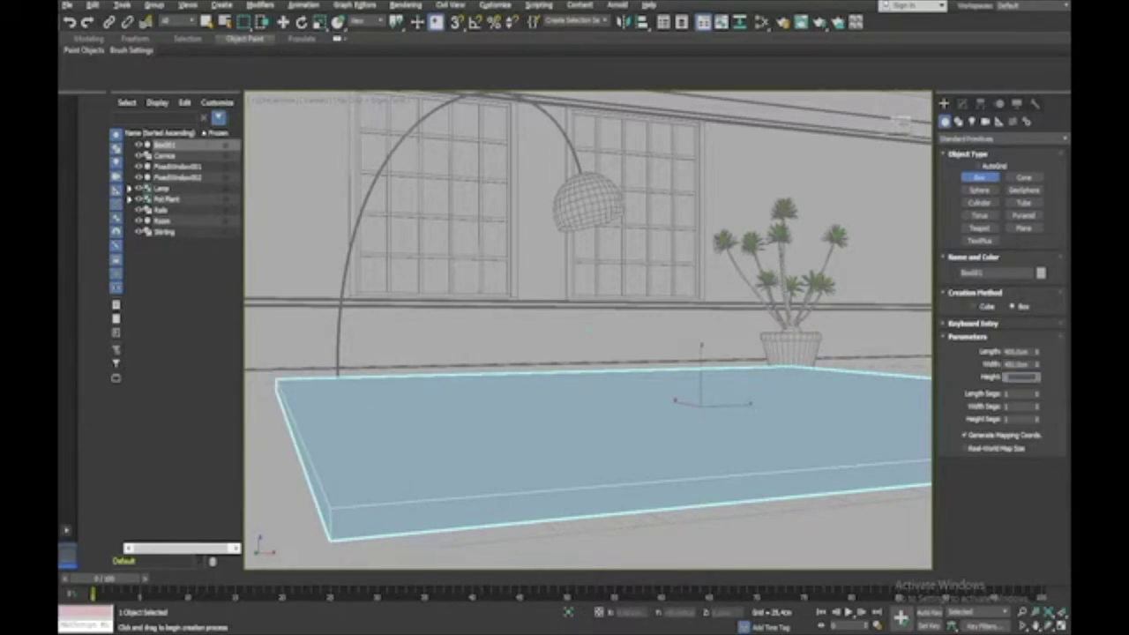
text(5)
key(Return)
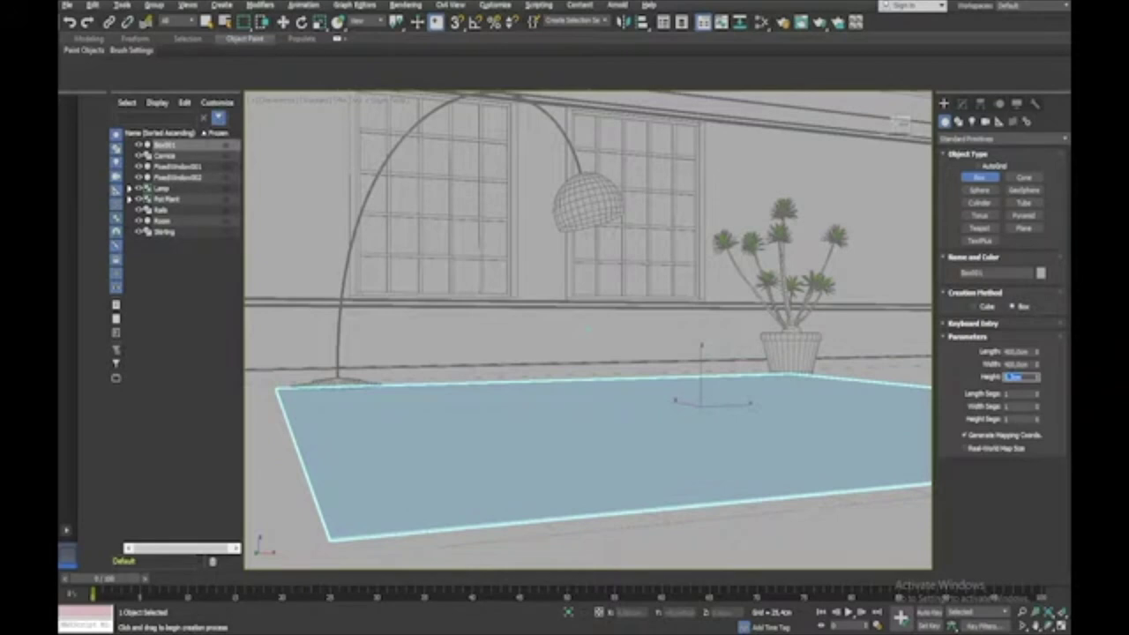
scroll(588, 330, down, 3)
alt+middle_drag(589, 330, 716, 275)
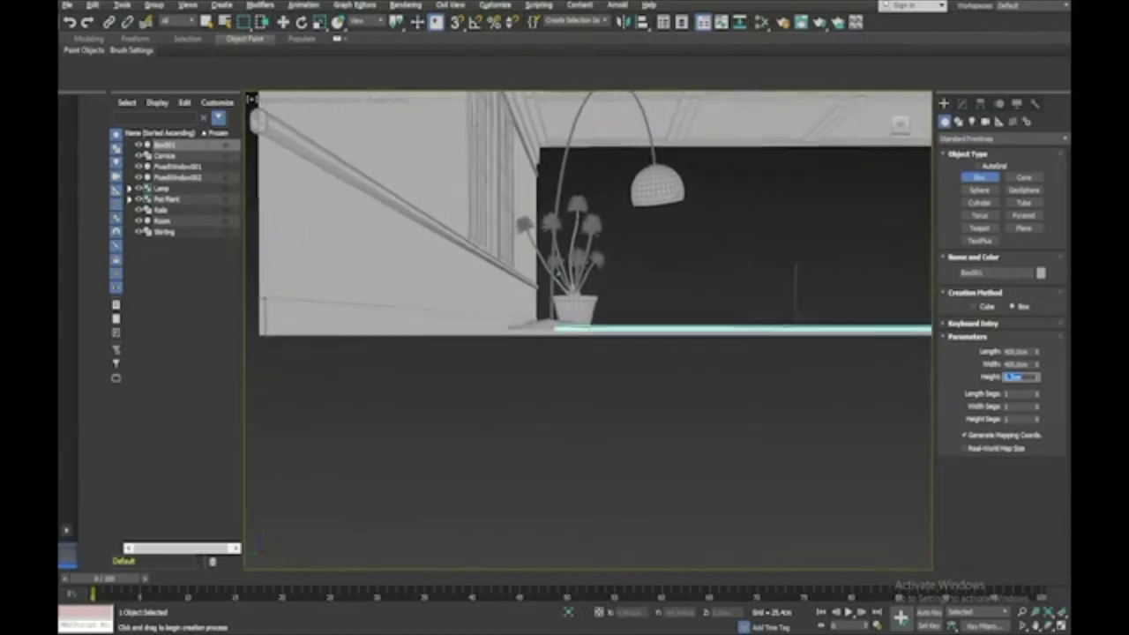
alt+middle_drag(482, 286, 481, 282)
double_click(1015, 351)
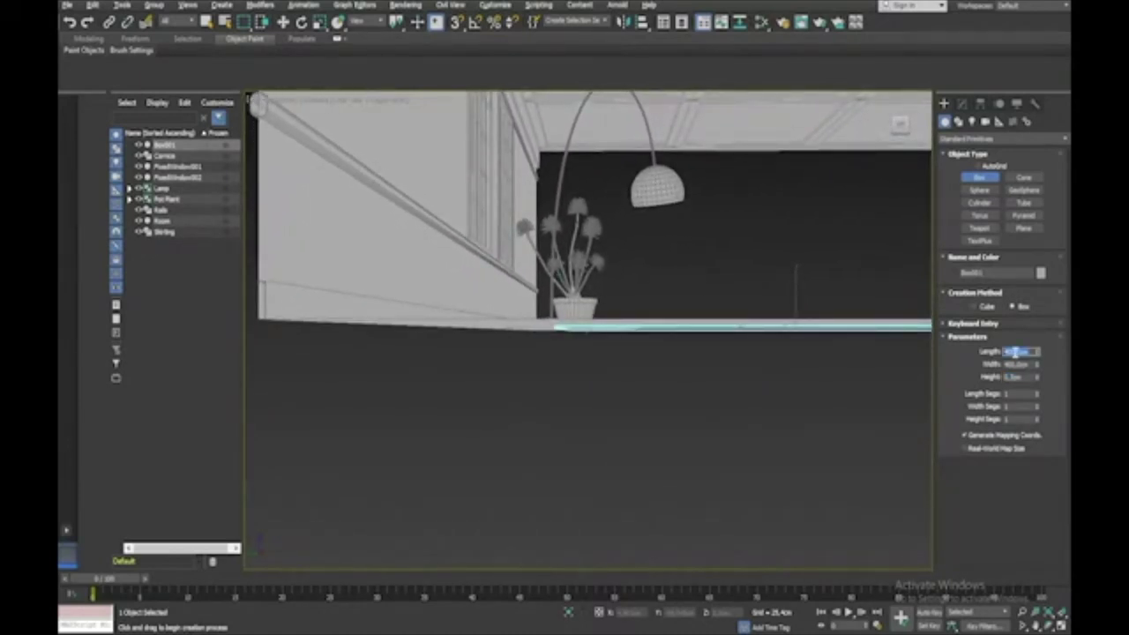
right_click(865, 386)
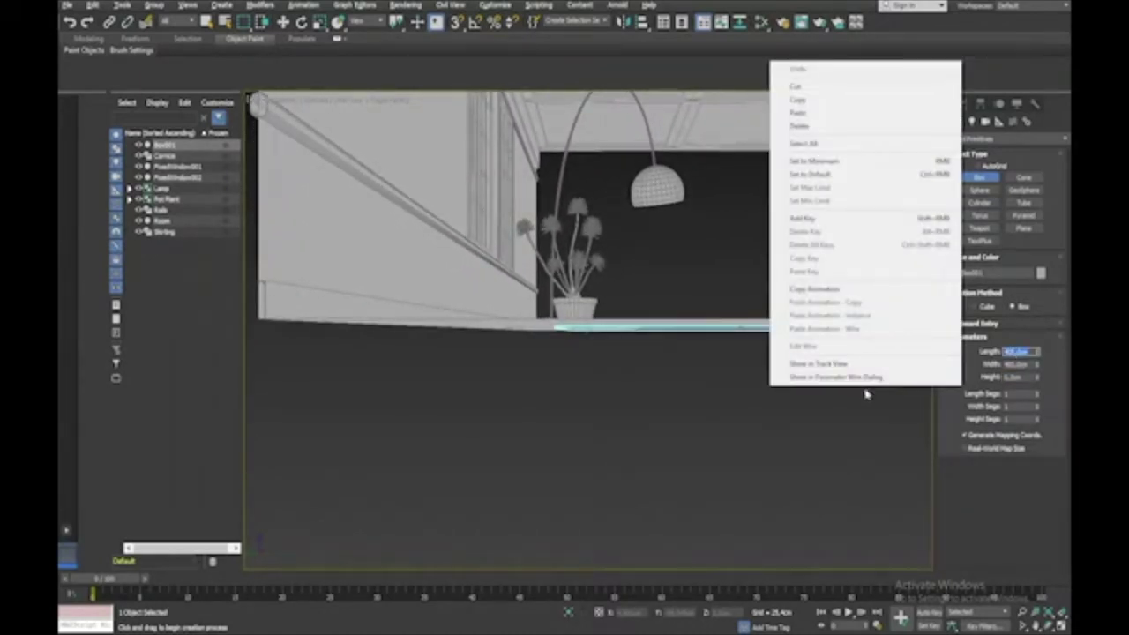
click(862, 407)
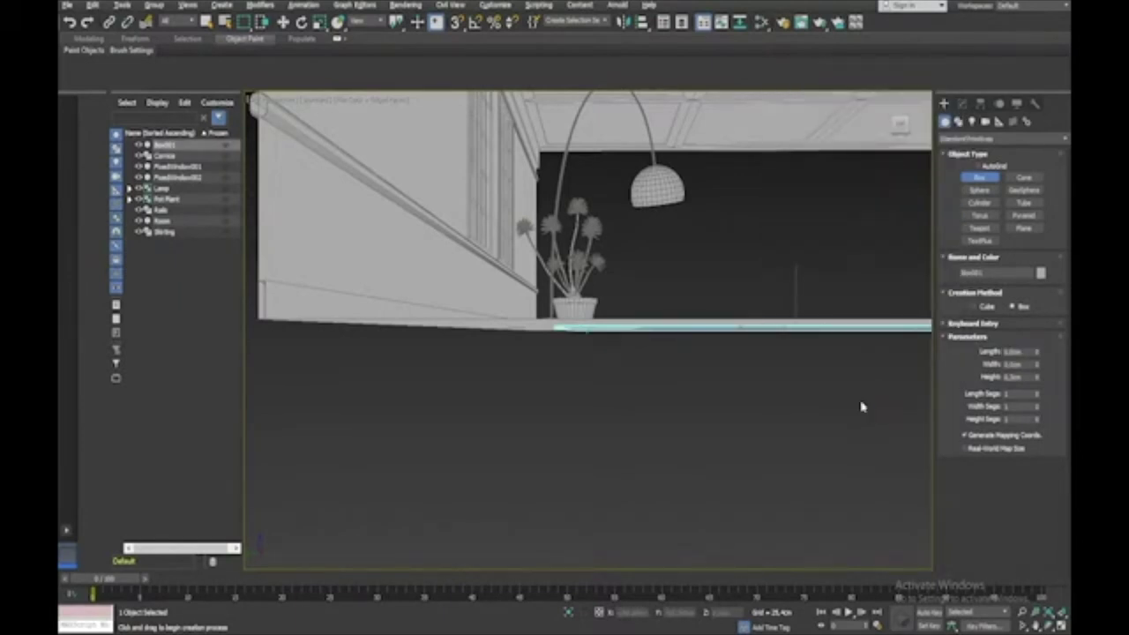
Step: Switch to a maximised Left view with the Move tool active, and select the flat floor box
key(w)
key(alt+w)
click(551, 524)
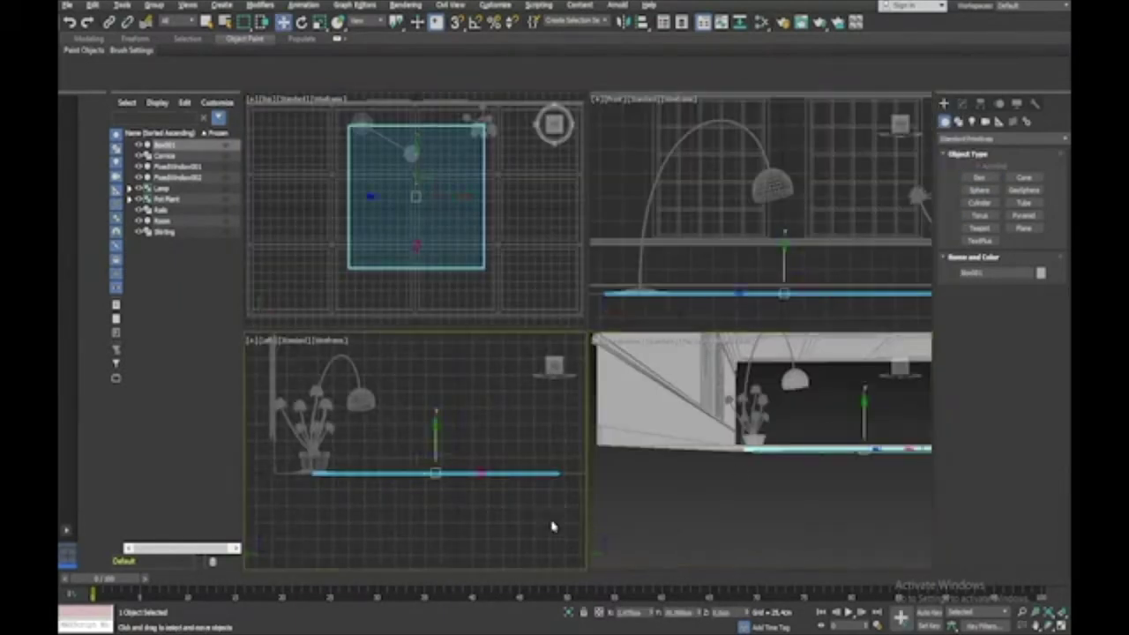
key(alt+w)
scroll(552, 526, up, 3)
scroll(552, 526, up, 1)
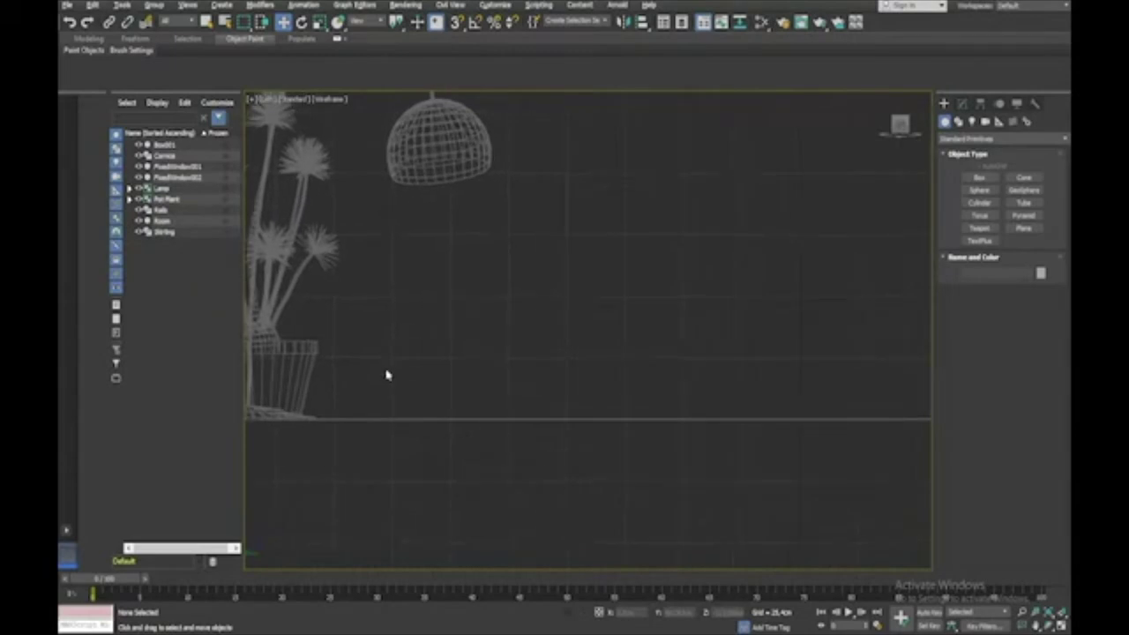
click(163, 145)
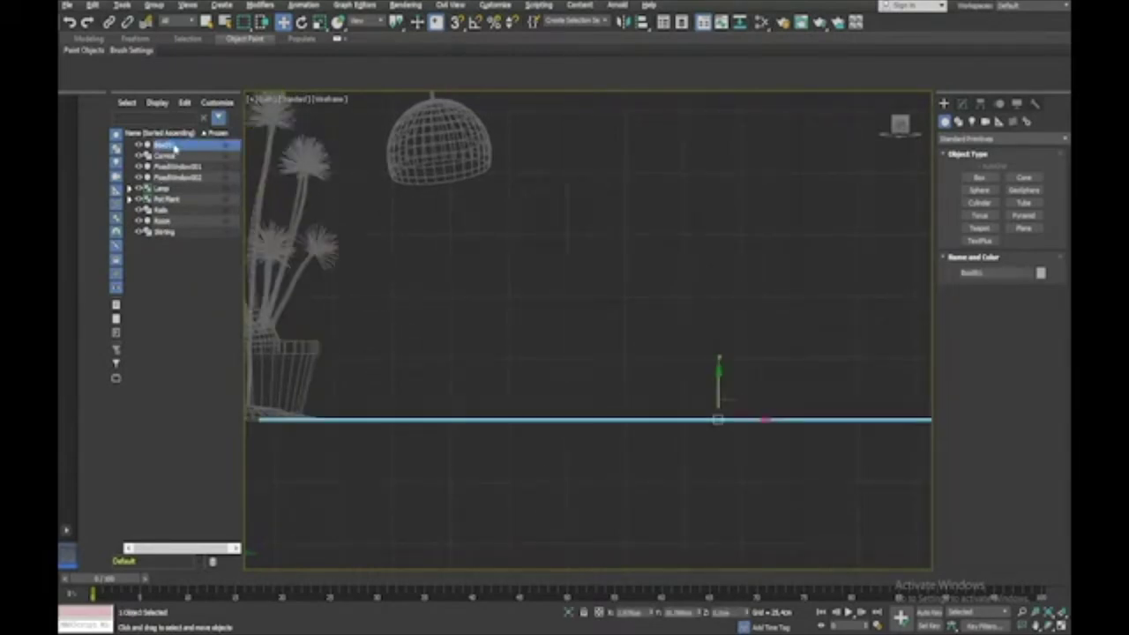
Step: Raise the flat box about 0.3 cm so that it sits just above the floor
scroll(468, 391, up, 4)
middle_drag(468, 391, 264, 351)
scroll(467, 391, up, 5)
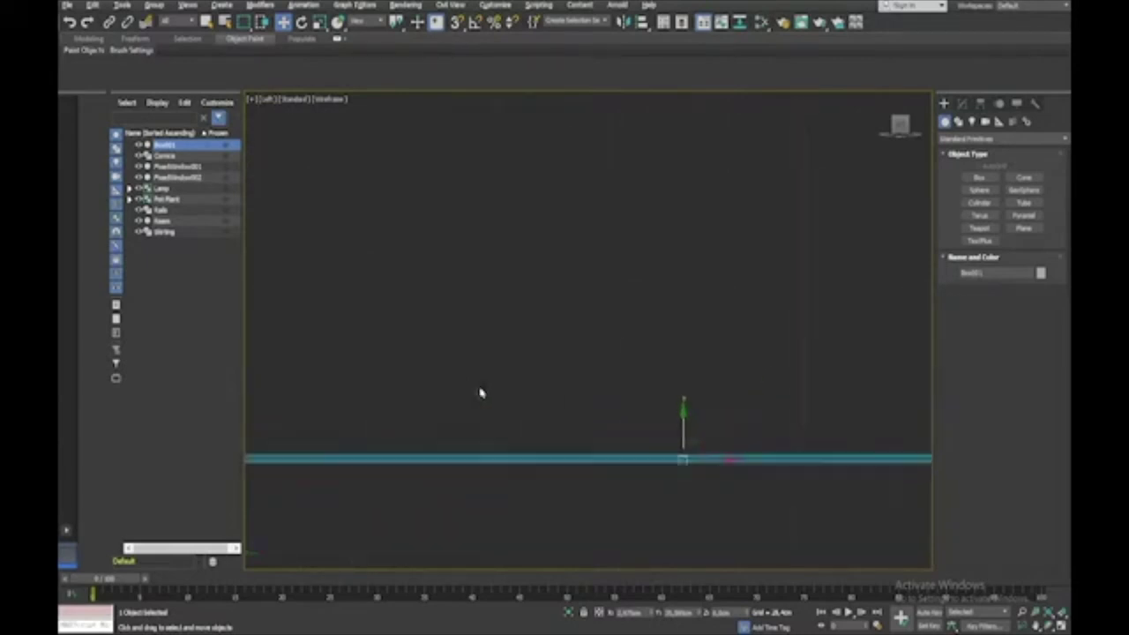
drag(682, 430, 683, 431)
scroll(682, 430, up, 6)
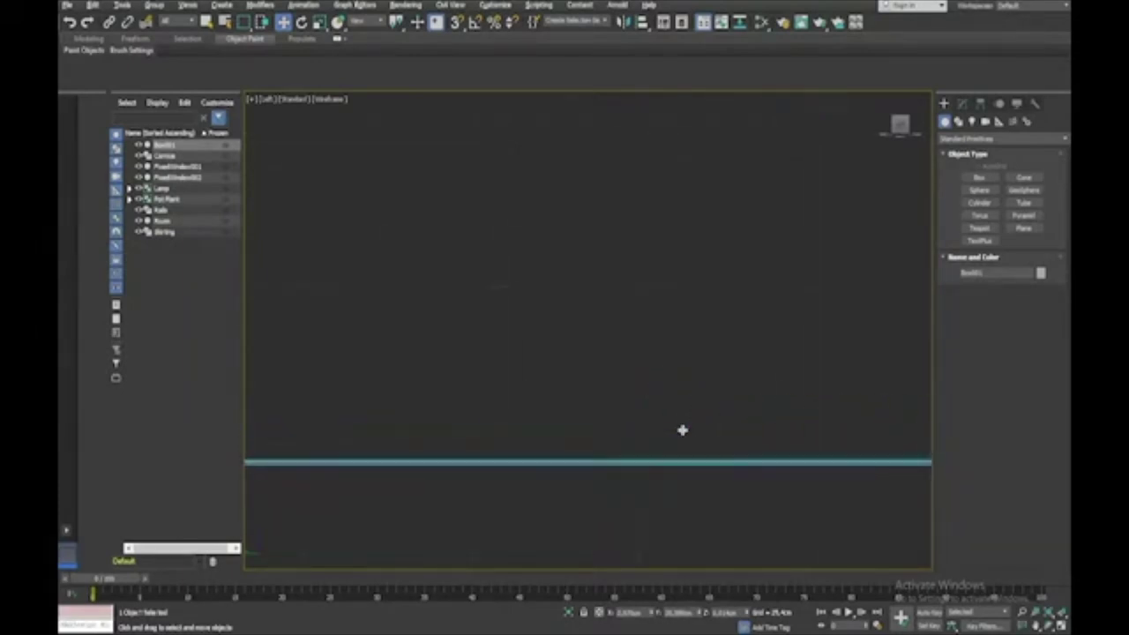
scroll(682, 430, down, 7)
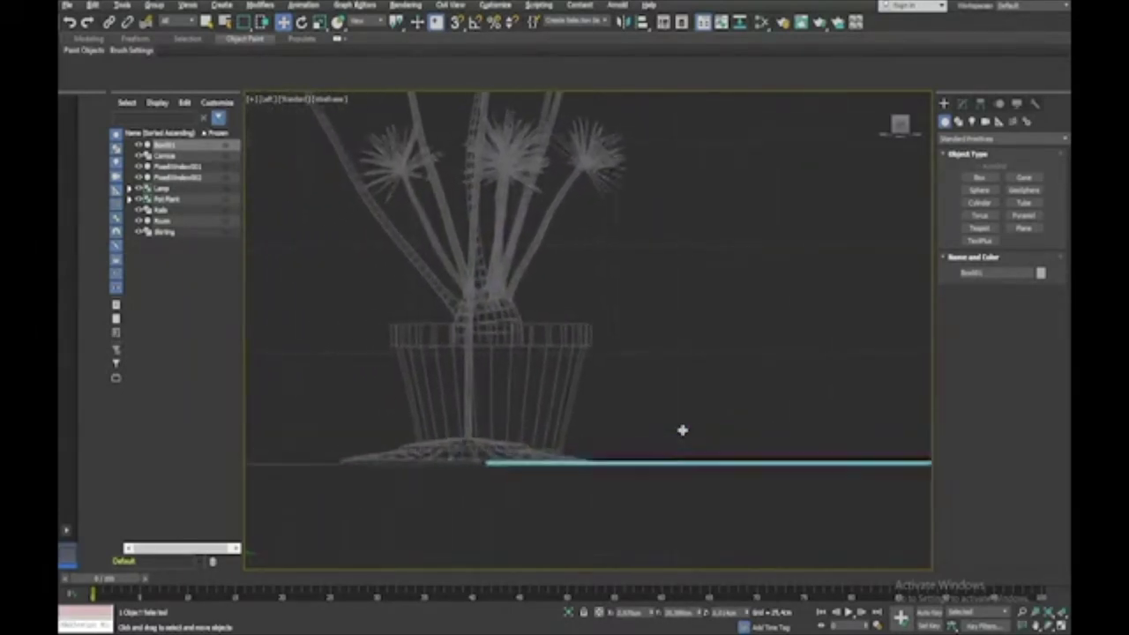
scroll(682, 430, up, 1)
scroll(682, 430, down, 6)
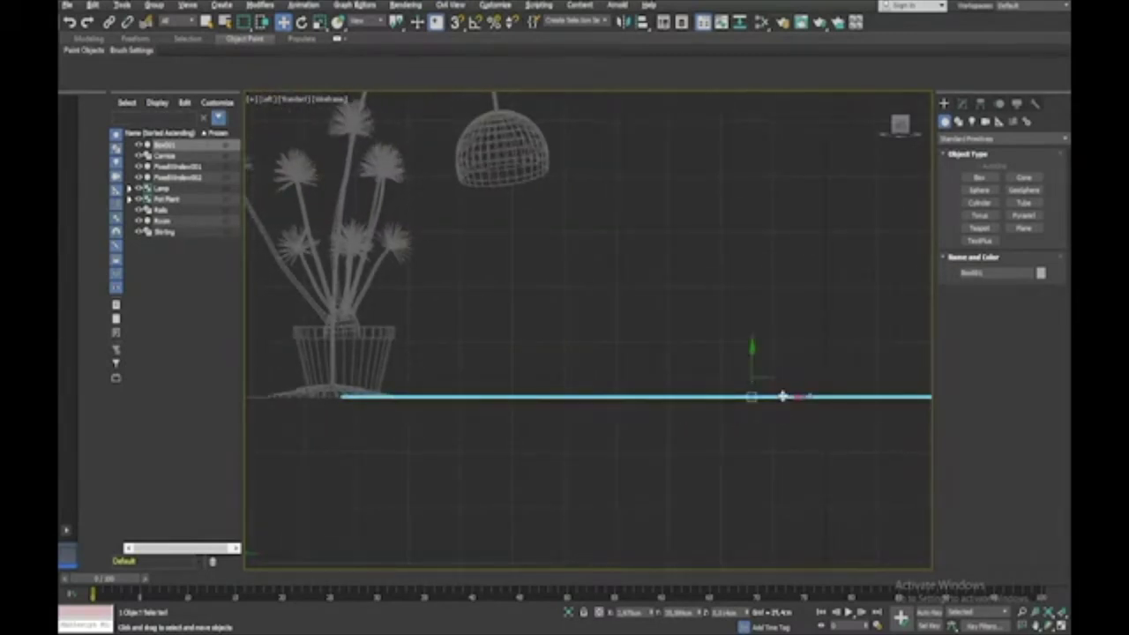
Step: Slide the flat floor box horizontally away from the potted plant and return to a maximised Perspective view of the room
drag(782, 397, 840, 399)
key(alt+w)
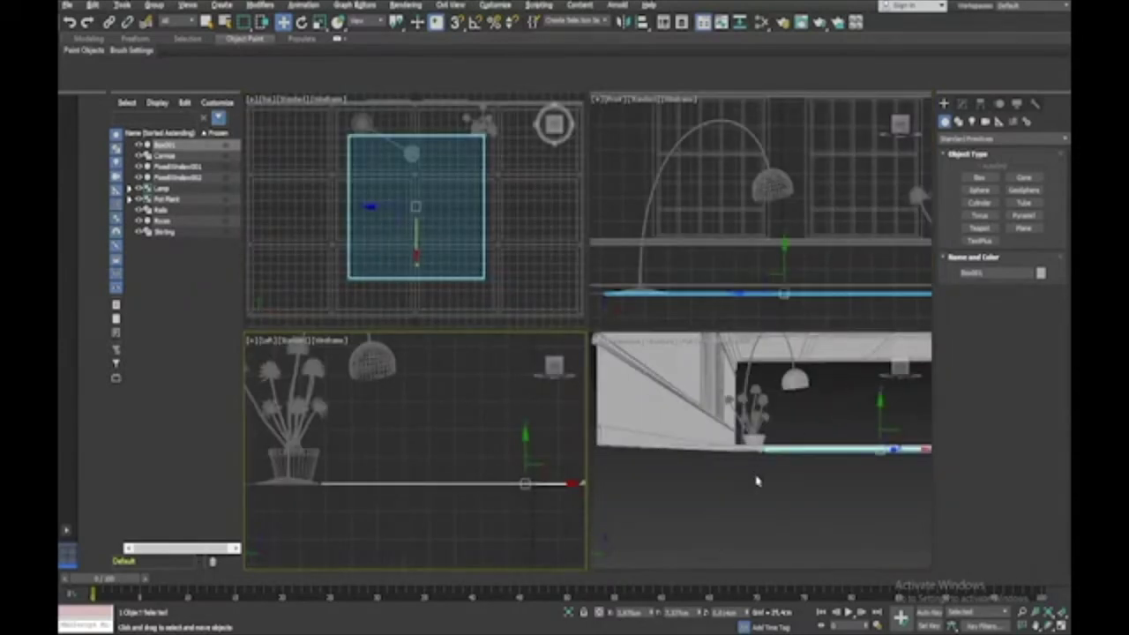
click(757, 481)
key(alt+w)
alt+middle_drag(756, 481, 757, 482)
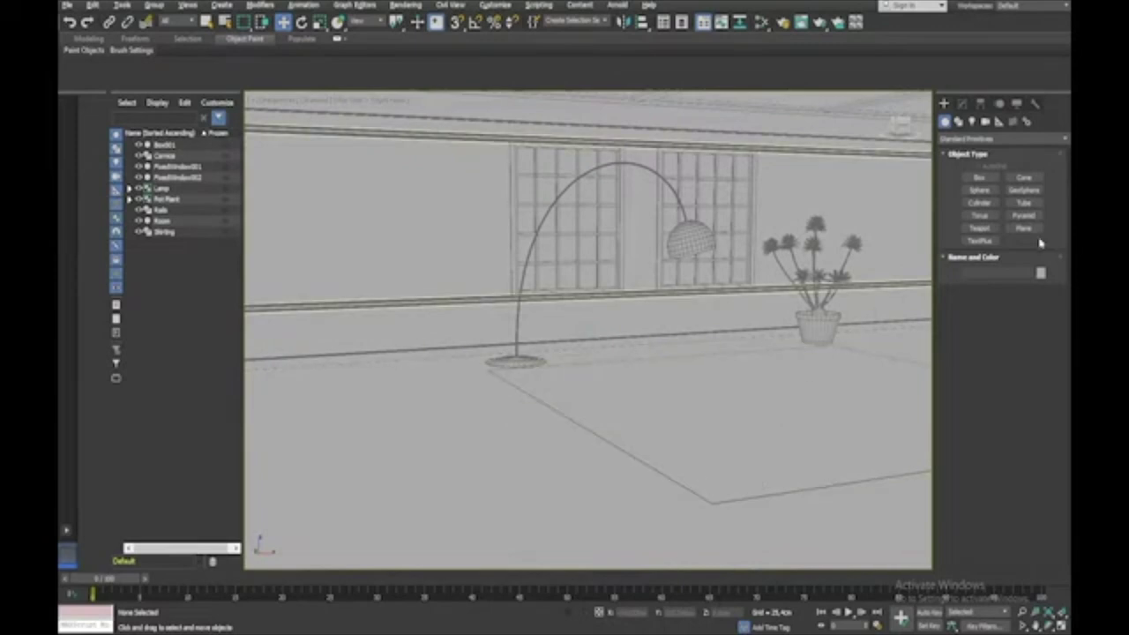
Step: Draw a Box with AutoGrid on the wall beside the window, about 6 cm thick
click(978, 177)
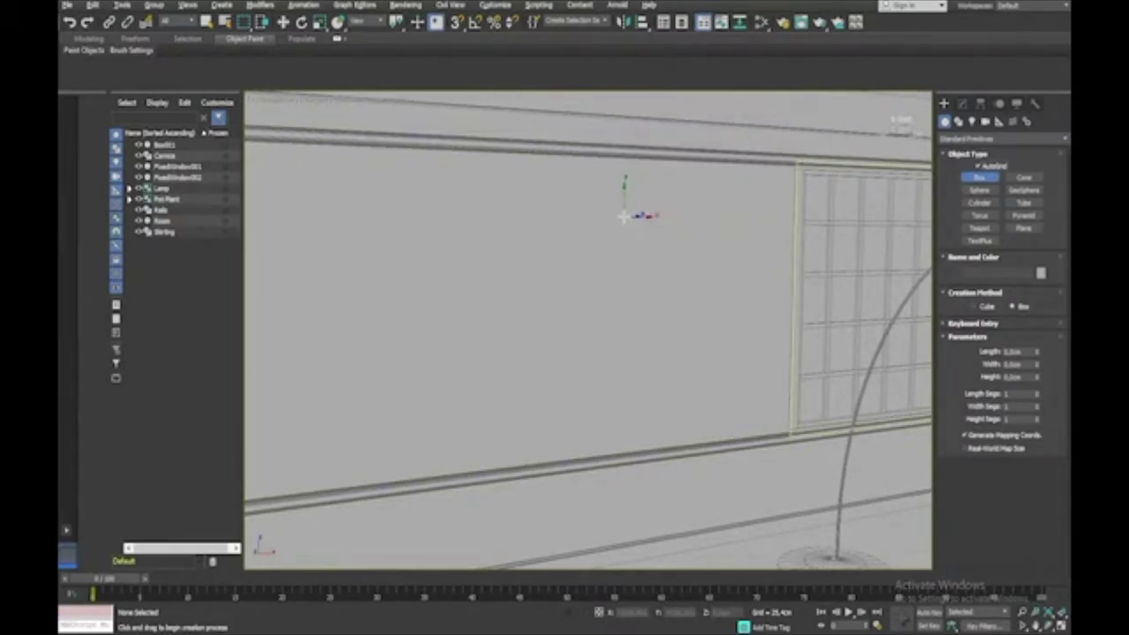
drag(624, 216, 766, 406)
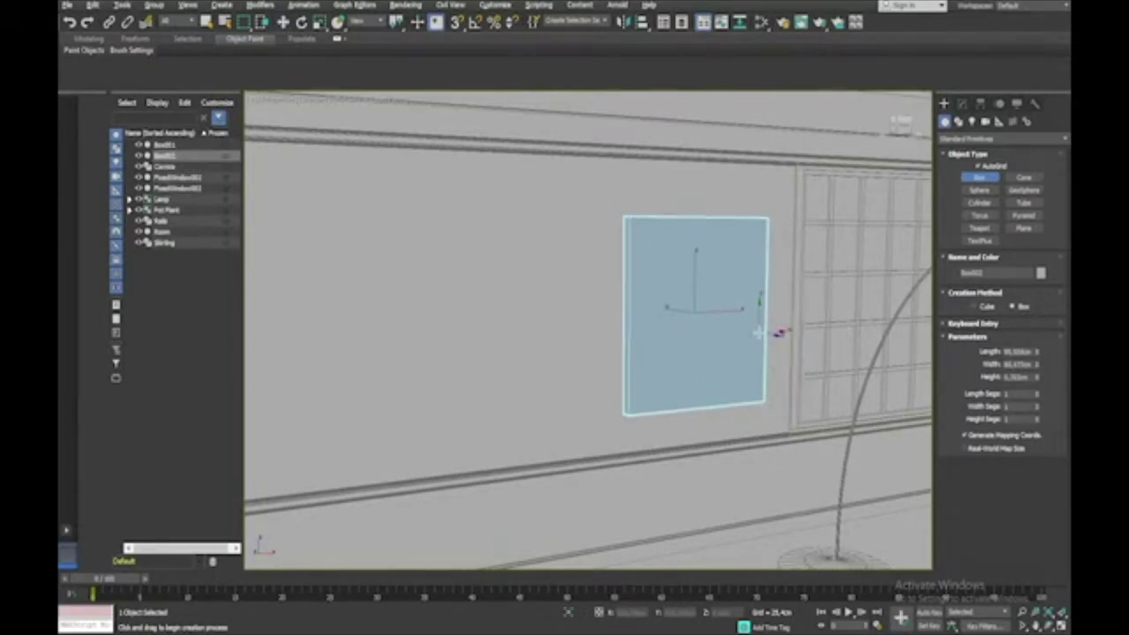
right_click(759, 333)
scroll(760, 335, up, 3)
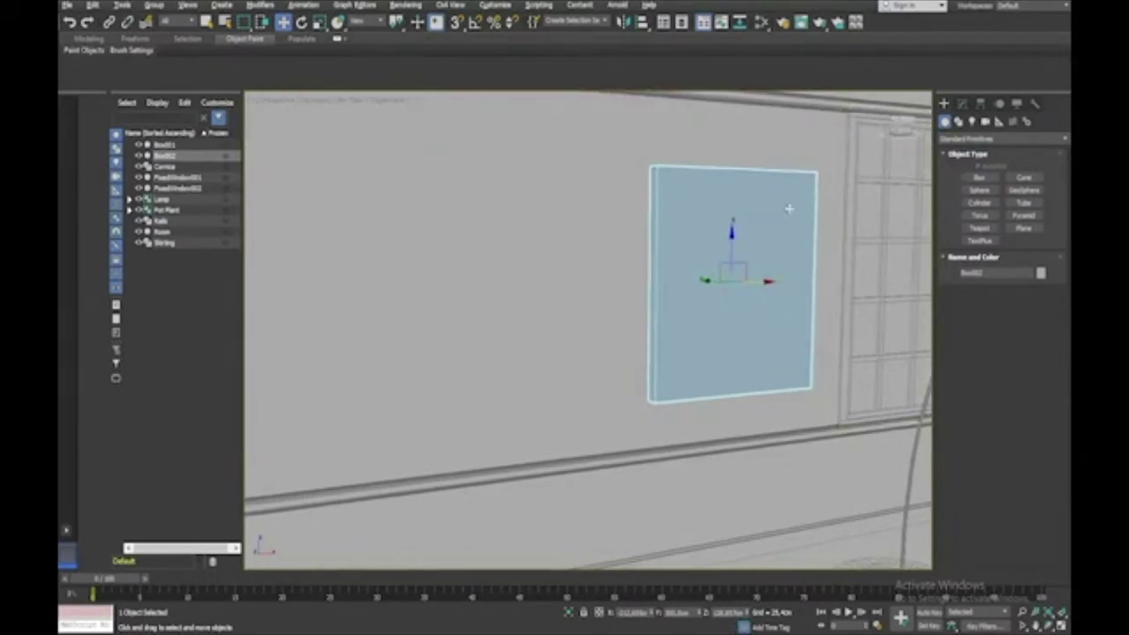
scroll(781, 375, up, 3)
alt+middle_drag(780, 375, 804, 368)
scroll(759, 335, up, 2)
middle_drag(817, 253, 832, 330)
Step: Set the wall box's length and width to 150 cm and its height to 3 cm
click(962, 105)
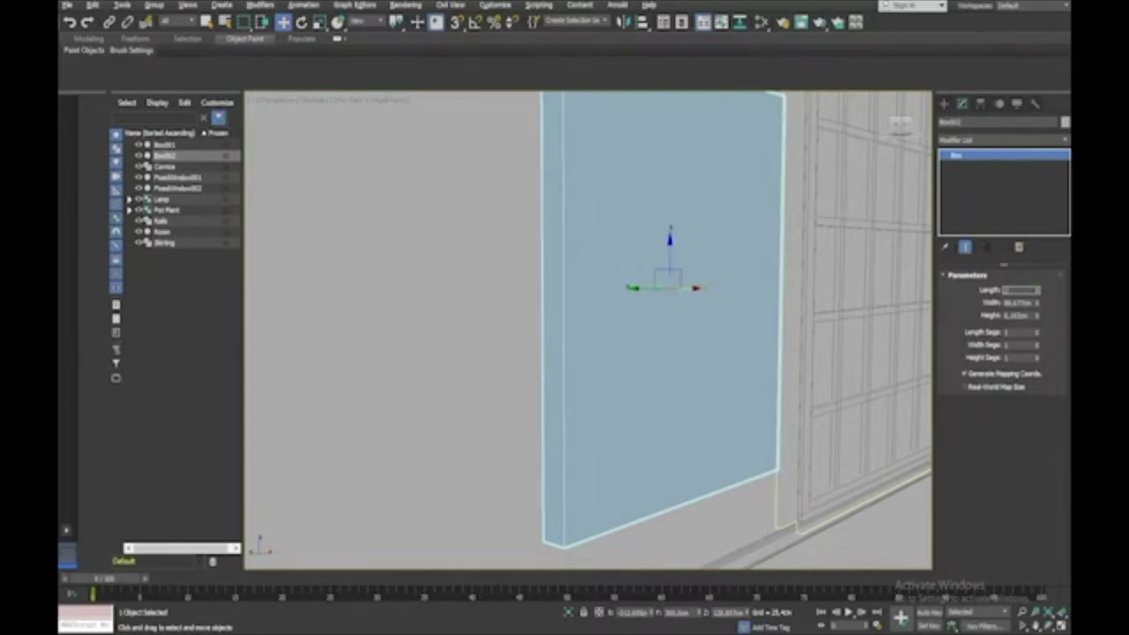
key(Tab)
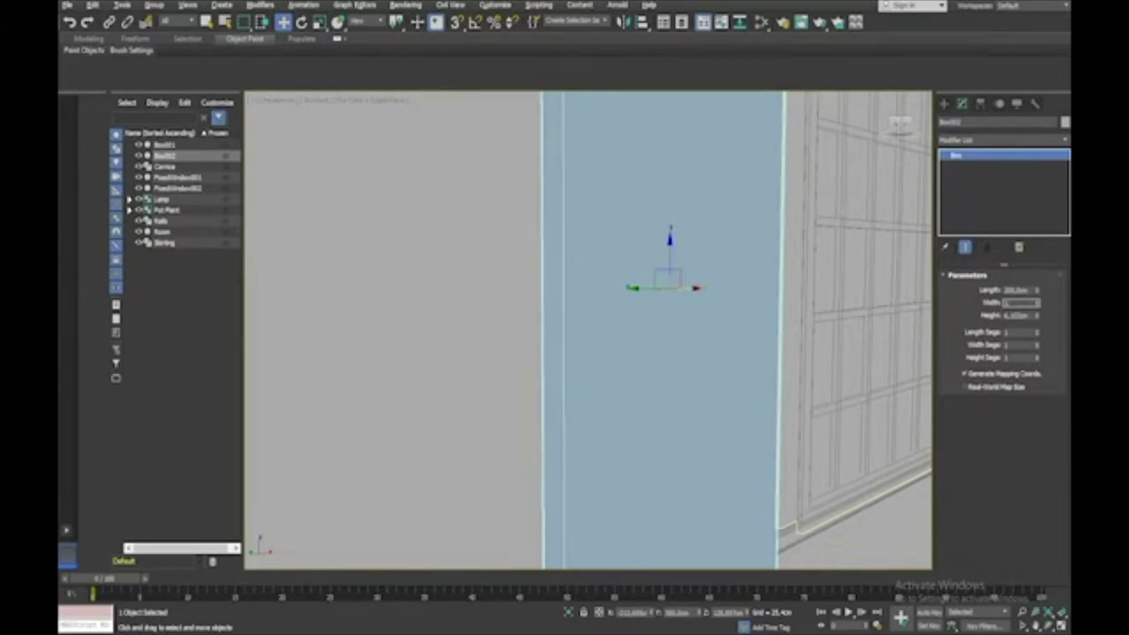
key(shift+Tab)
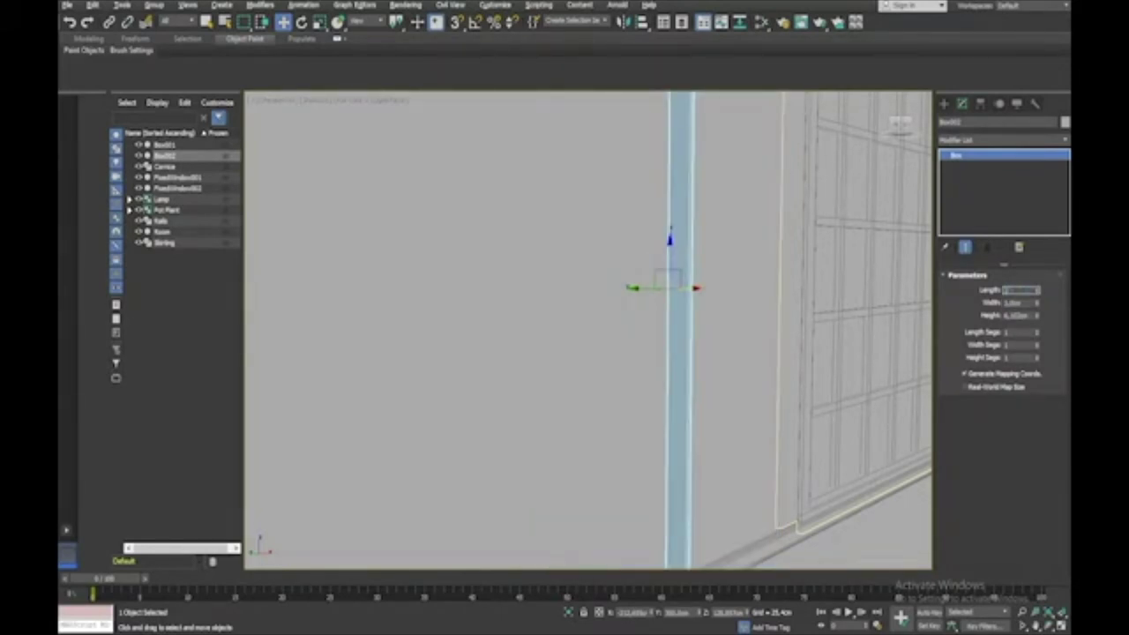
key(Tab)
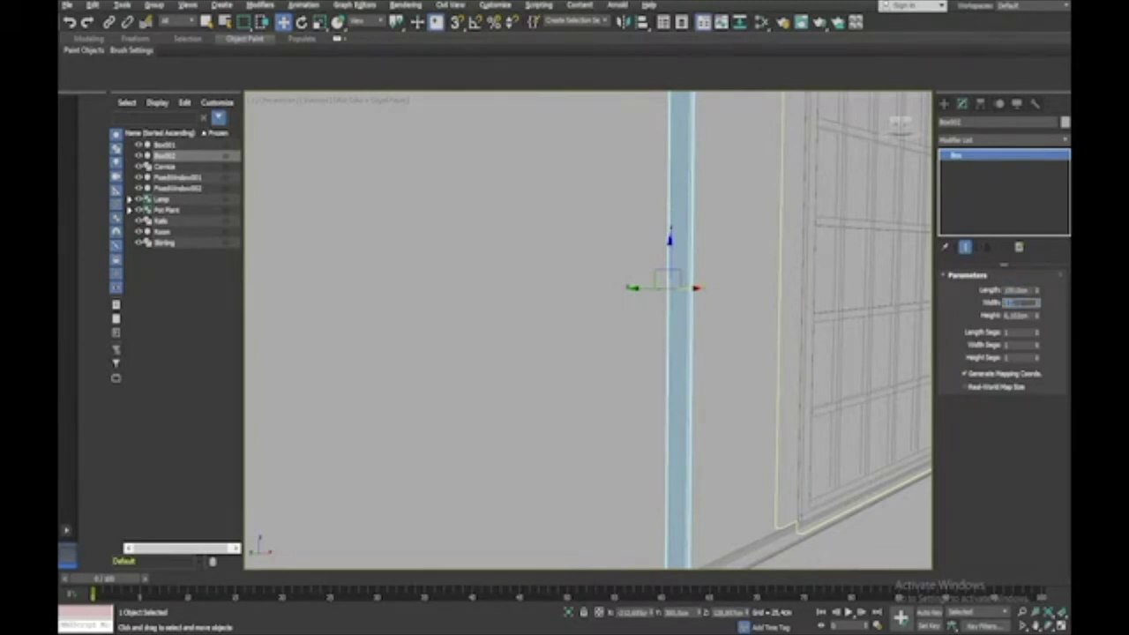
text(100)
key(Tab)
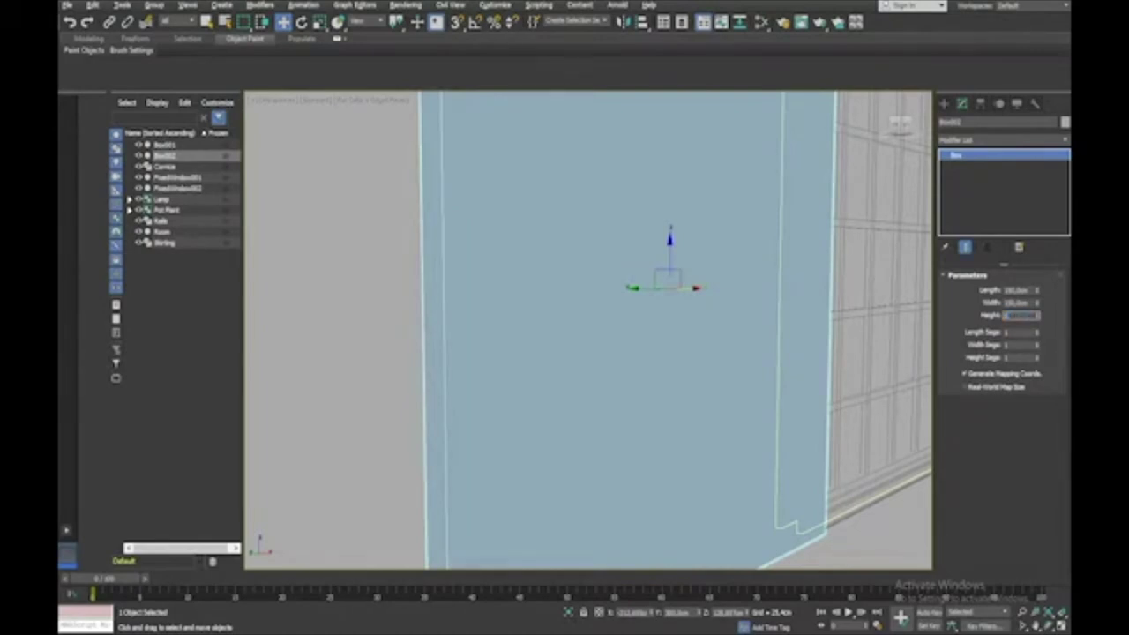
text(1)
key(Tab)
key(z)
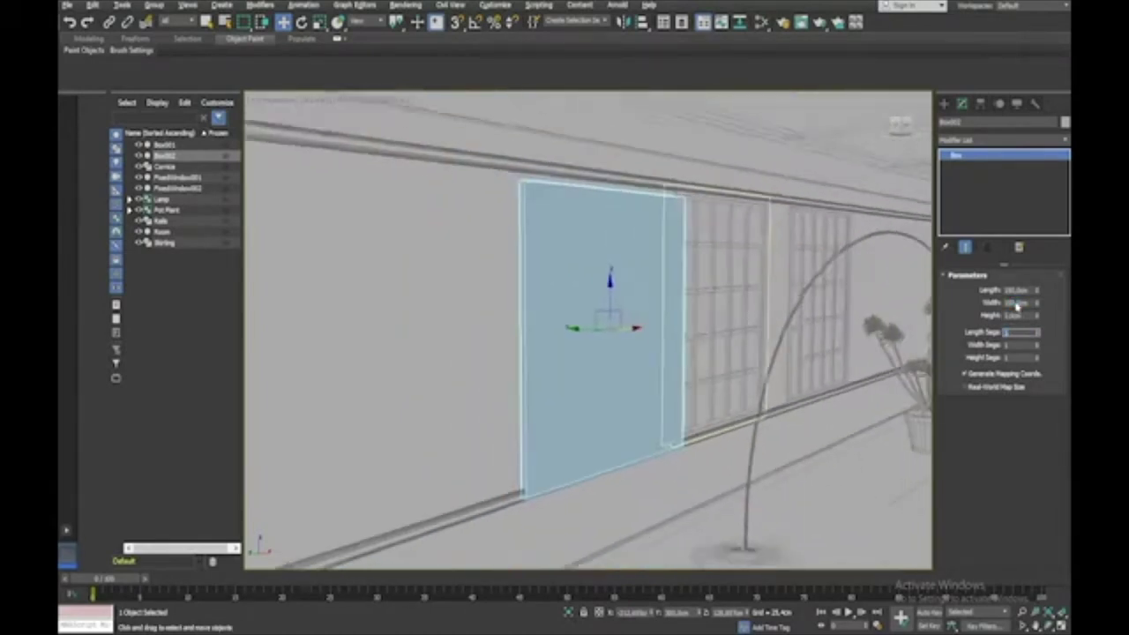
Step: Move the wall box clear of the window between cornice and rail, and resize it to 120 cm length and 105 cm width
alt+middle_drag(828, 298, 629, 290)
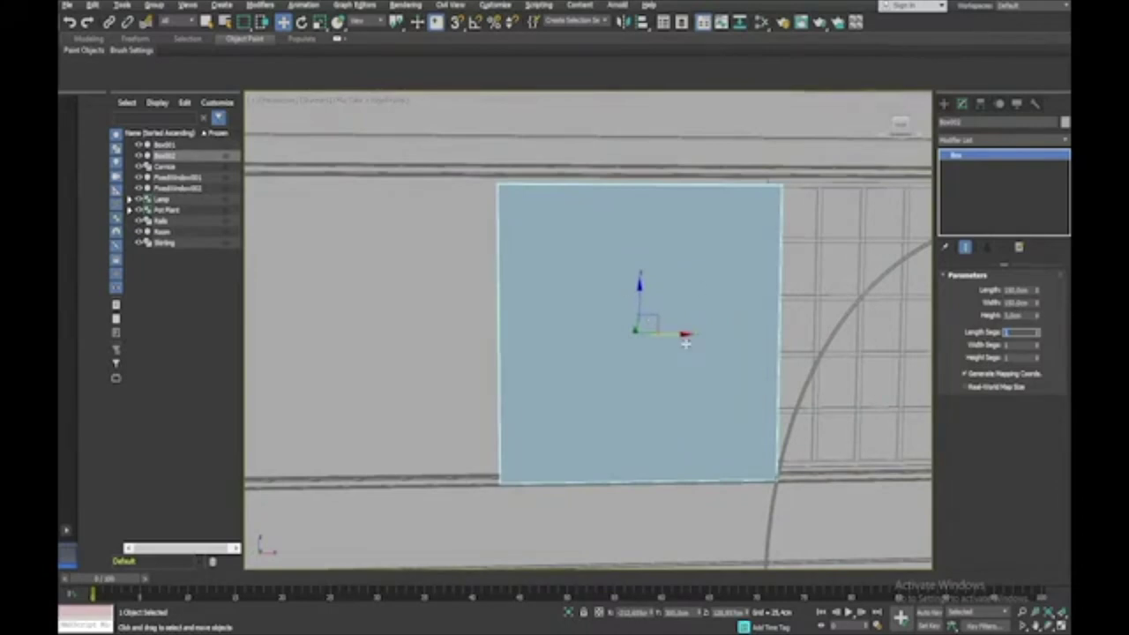
drag(616, 341, 628, 336)
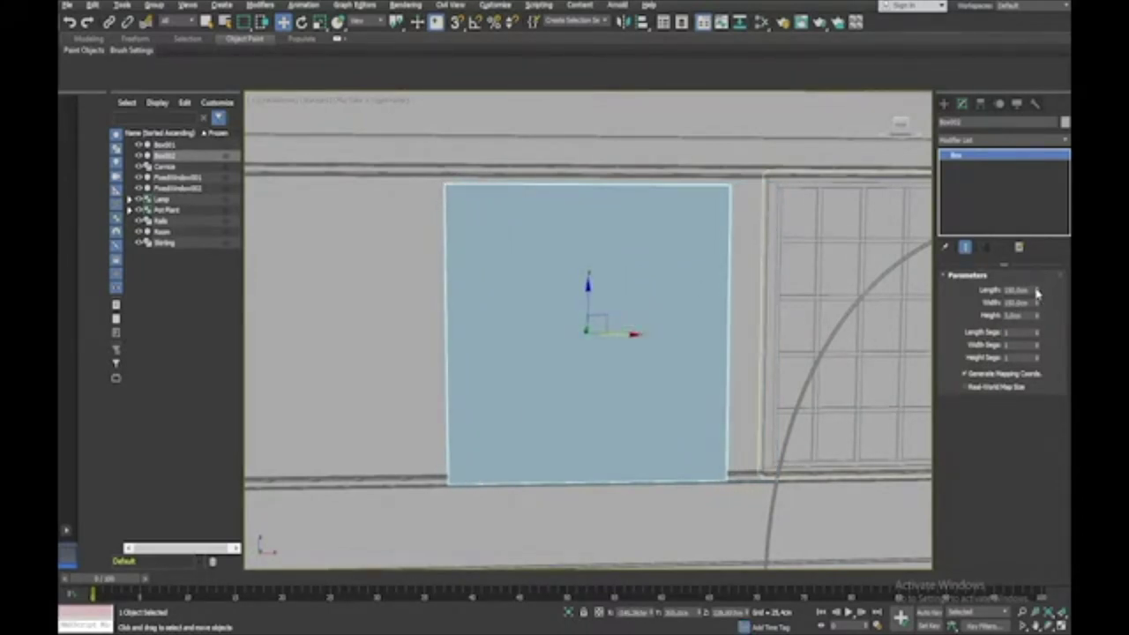
drag(1036, 291, 1037, 304)
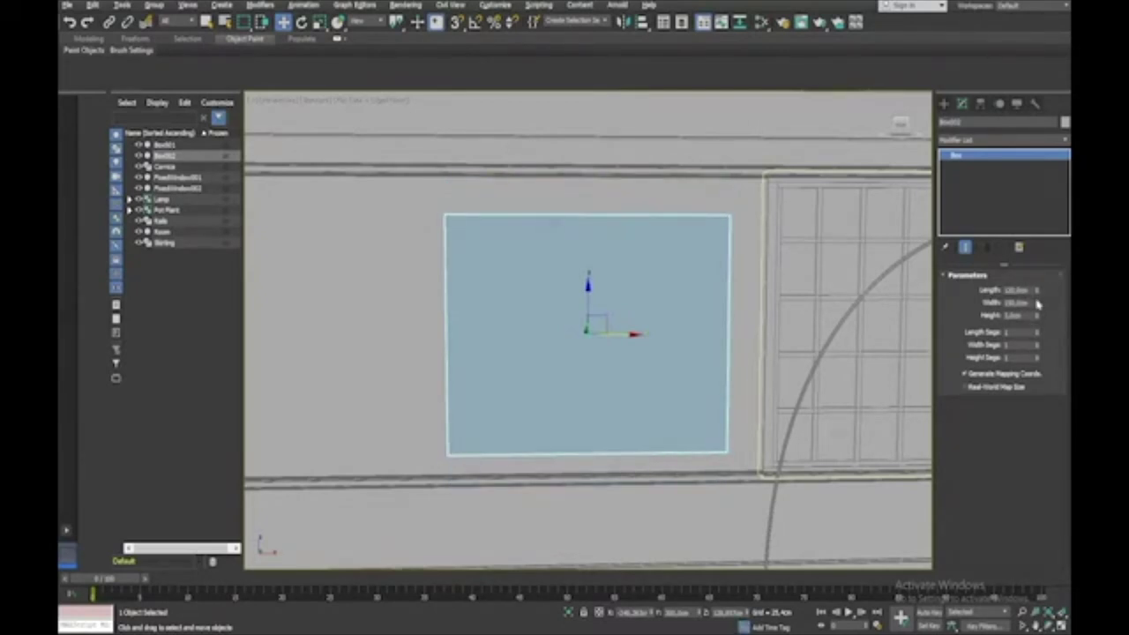
drag(1037, 302, 1036, 314)
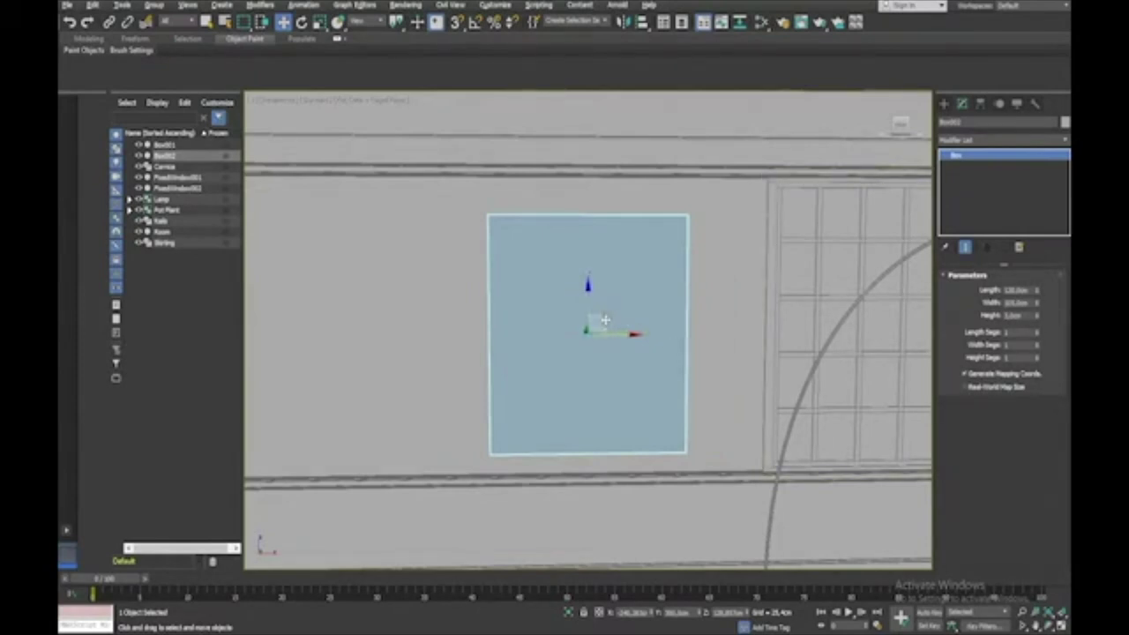
drag(605, 318, 638, 308)
Step: Add an Edit Poly modifier to the wall box and select its front face at Polygon level
scroll(638, 309, up, 4)
alt+middle_drag(637, 308, 702, 308)
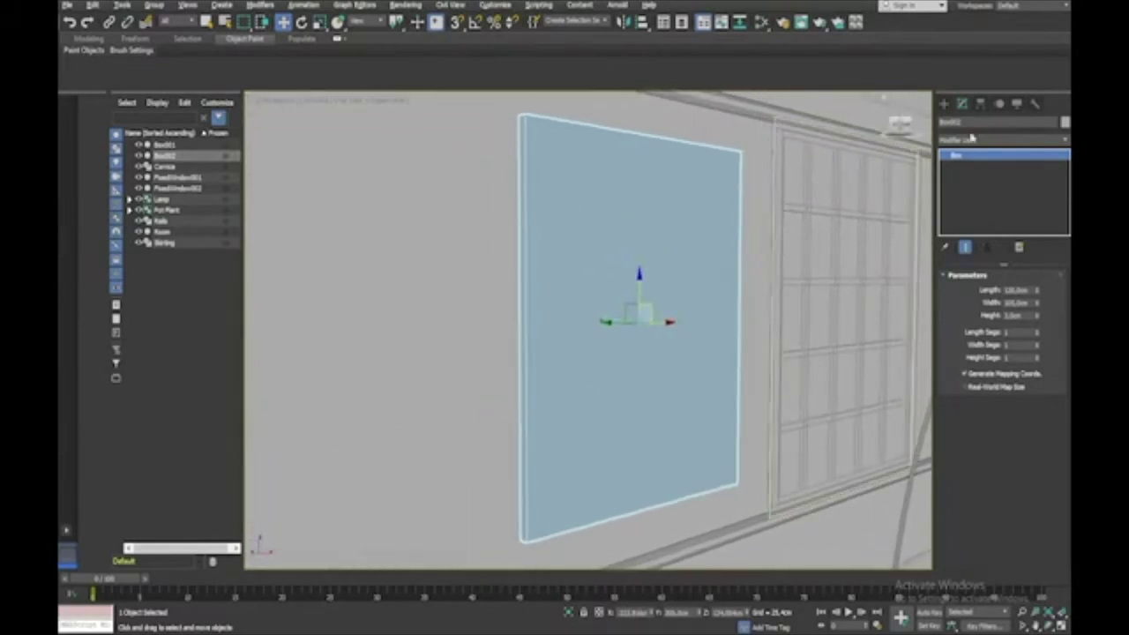
click(979, 141)
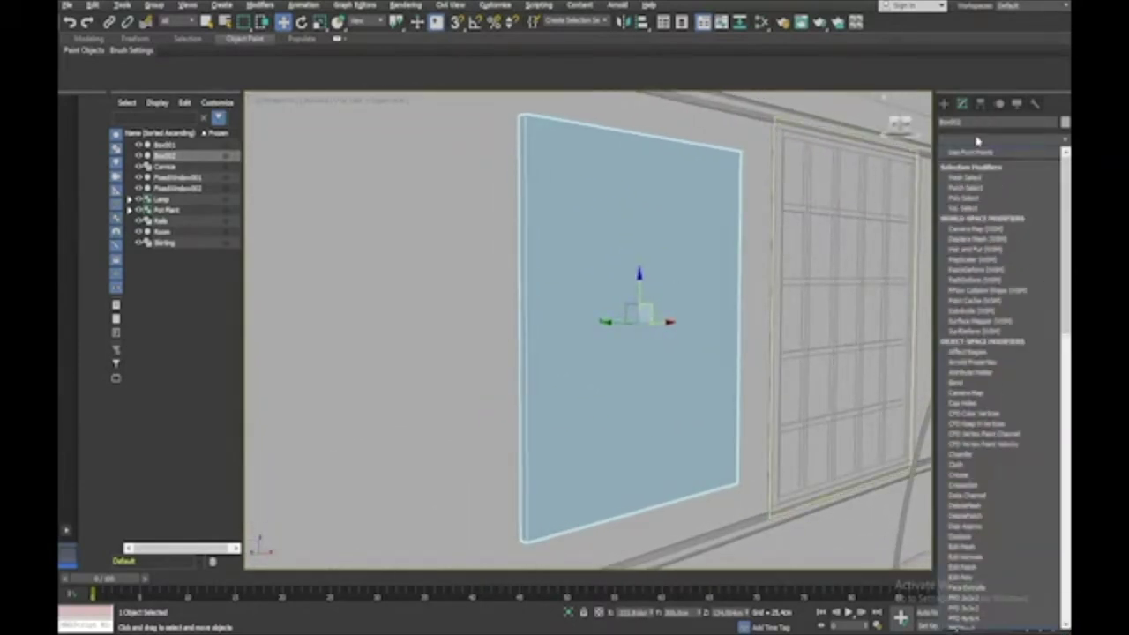
key(e)
click(977, 185)
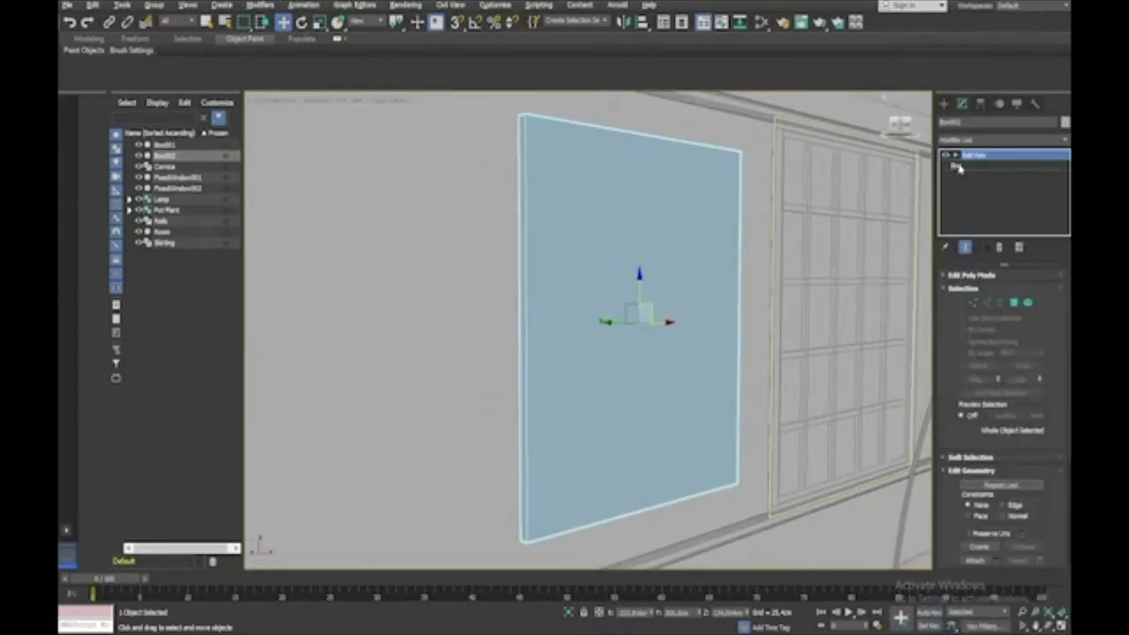
click(953, 156)
click(975, 197)
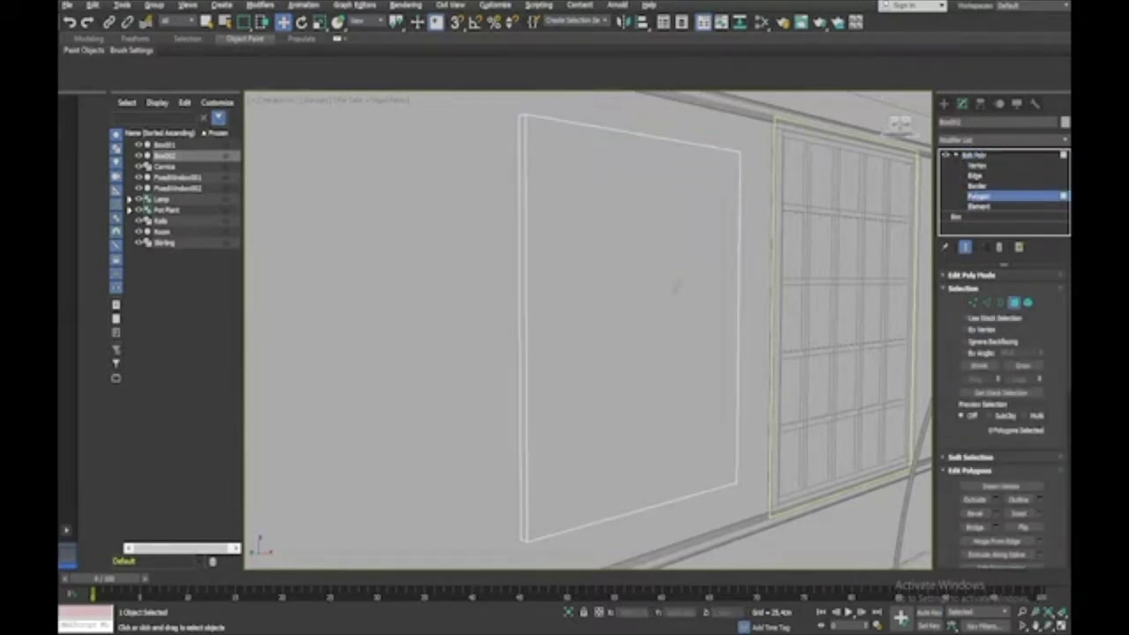
click(676, 288)
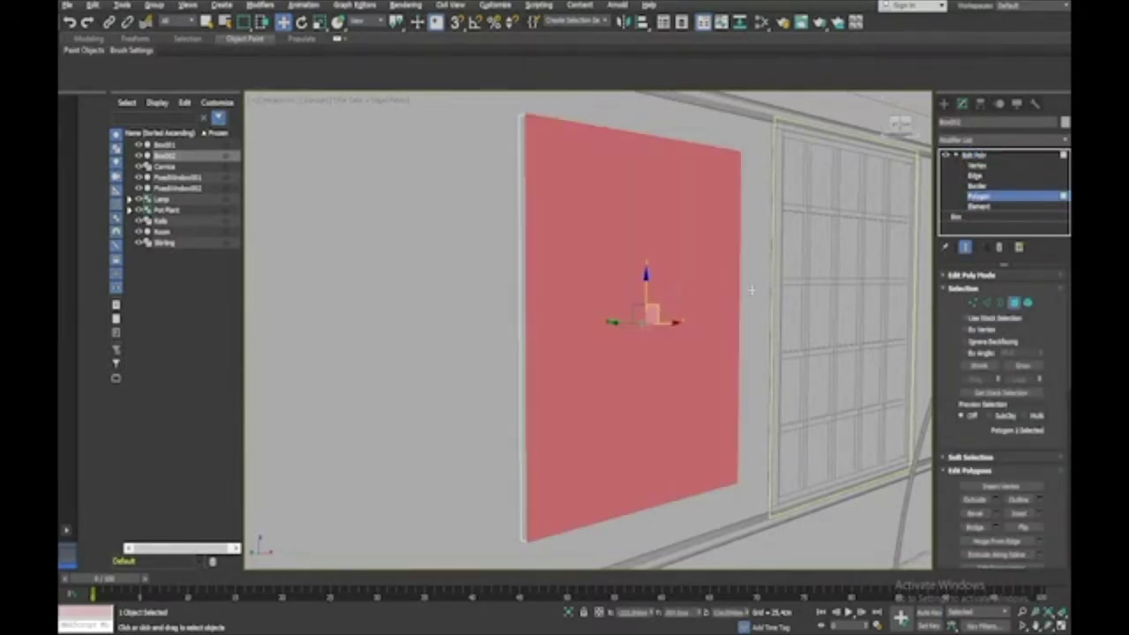
Step: Bevel the front face with an outline of about -4.3 cm, and recess it about 1.4 cm with zero outline
click(996, 513)
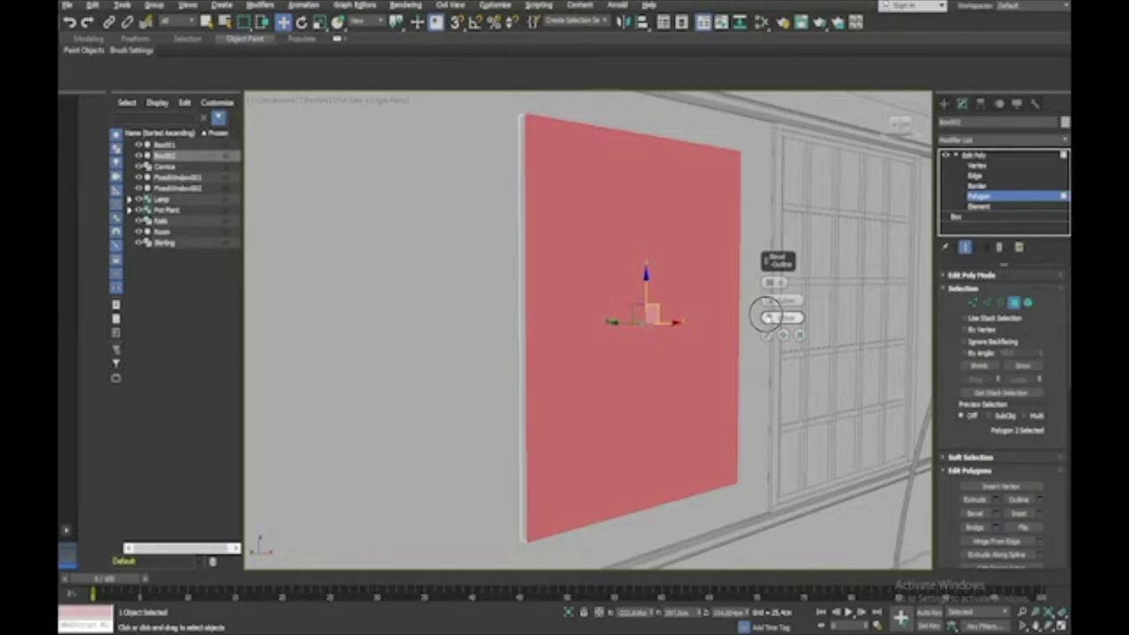
drag(765, 315, 765, 323)
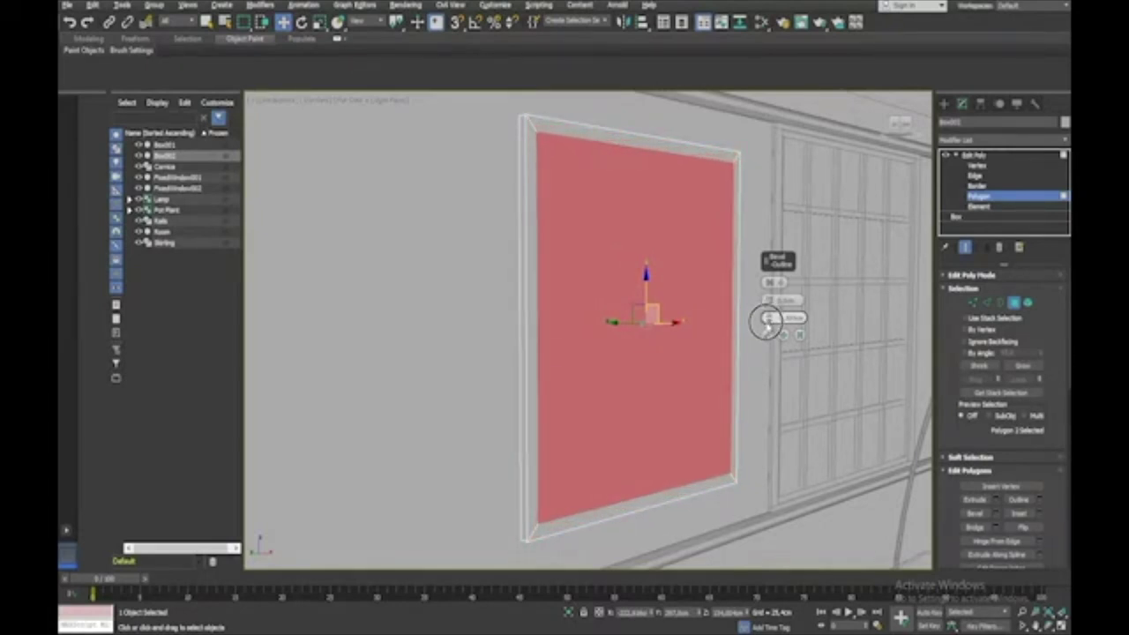
click(783, 335)
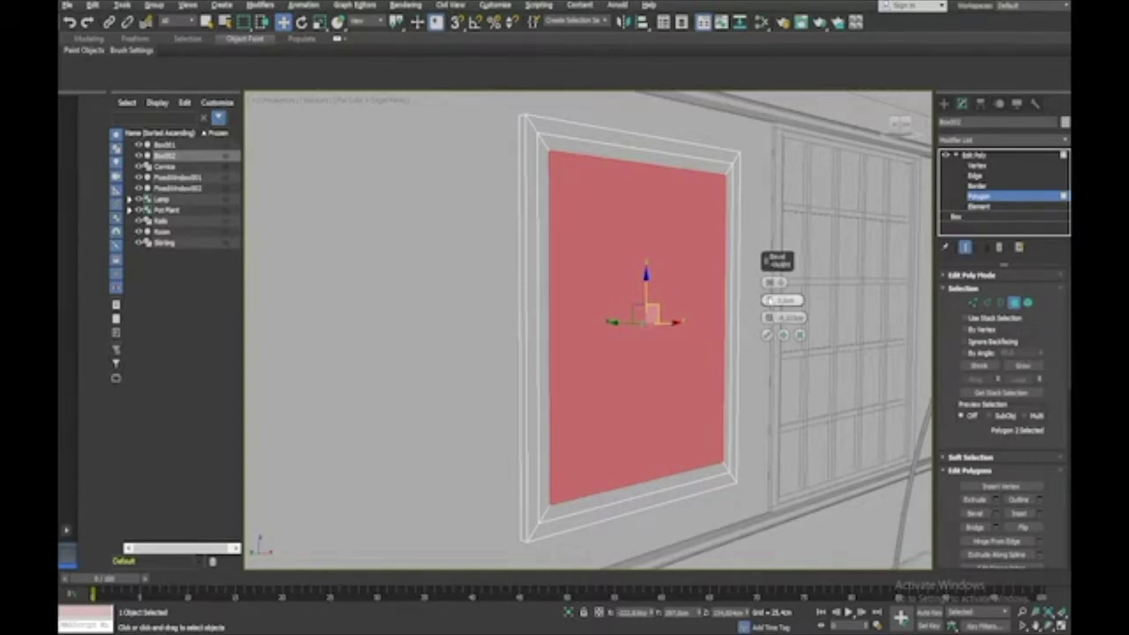
drag(768, 297, 769, 310)
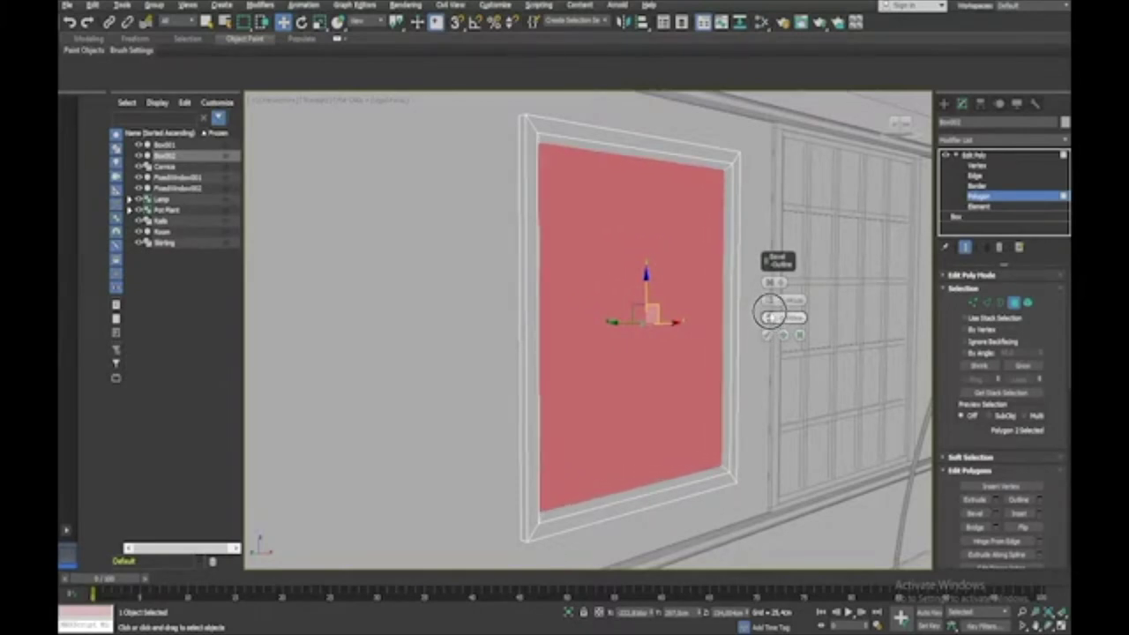
click(783, 335)
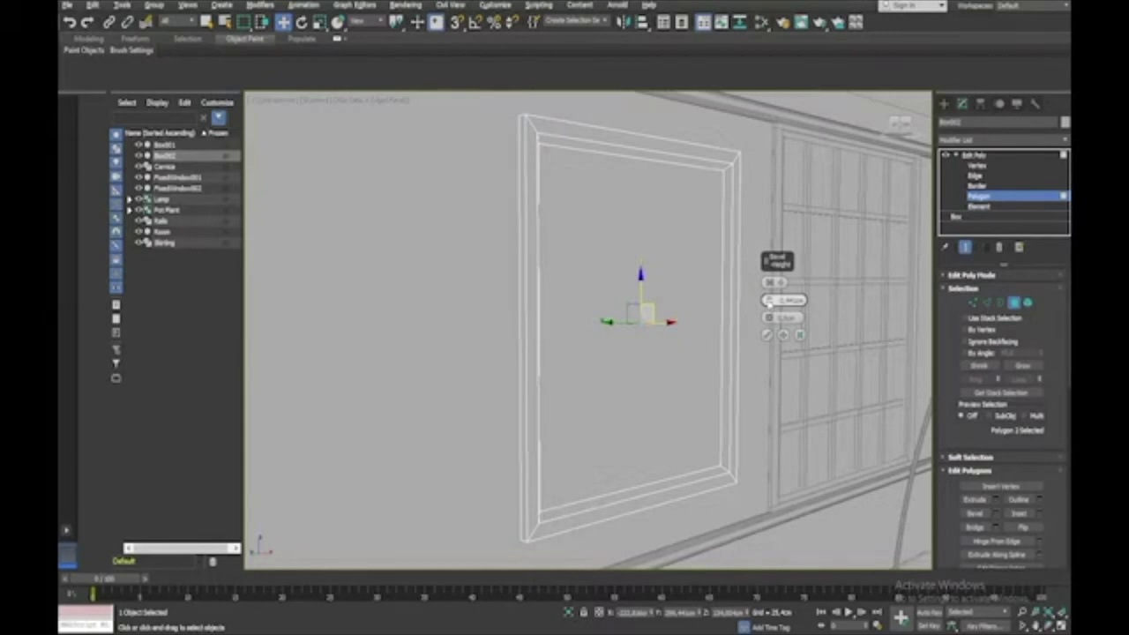
Step: Recess the inner face a further 1.7 cm or so with zero outline and accept the bevel
key(F2)
scroll(768, 302, up, 5)
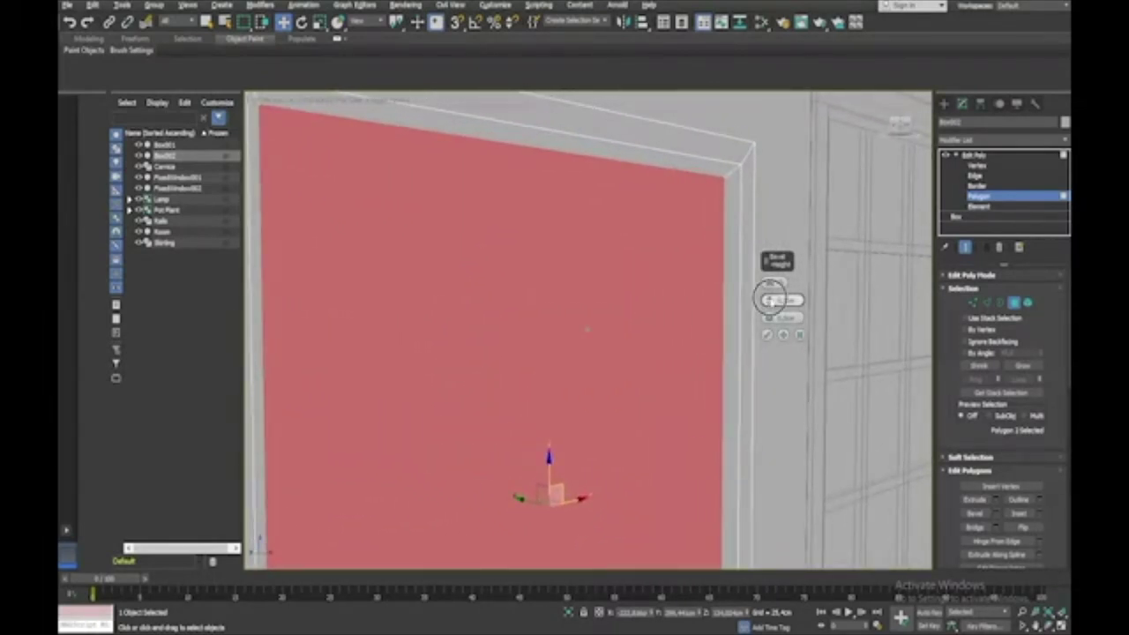
key(F2)
key(F2)
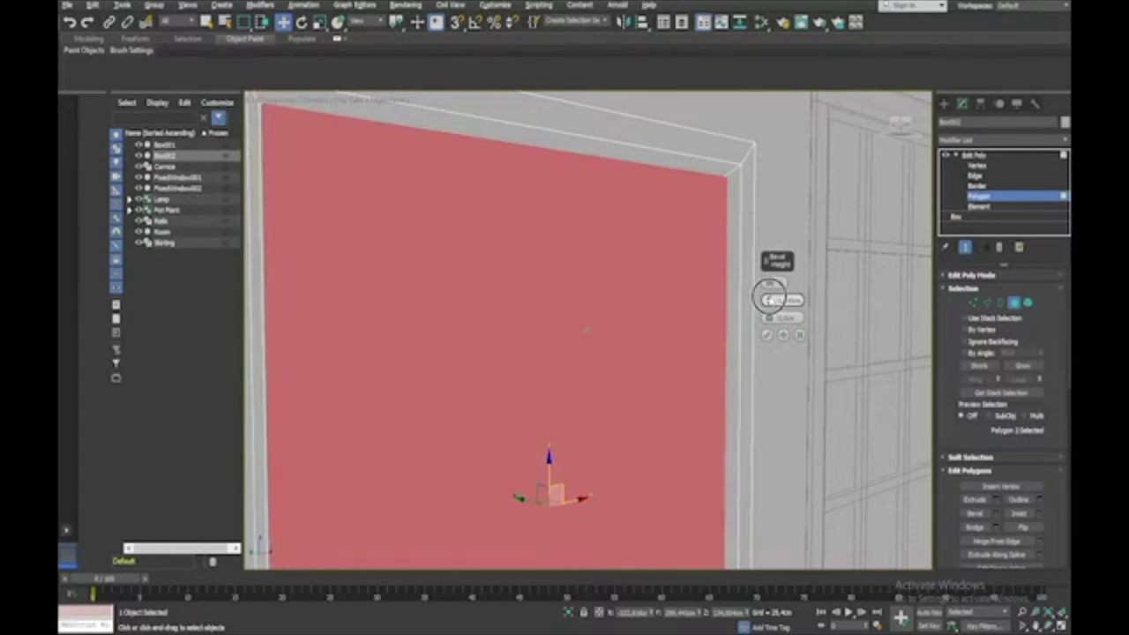
key(F2)
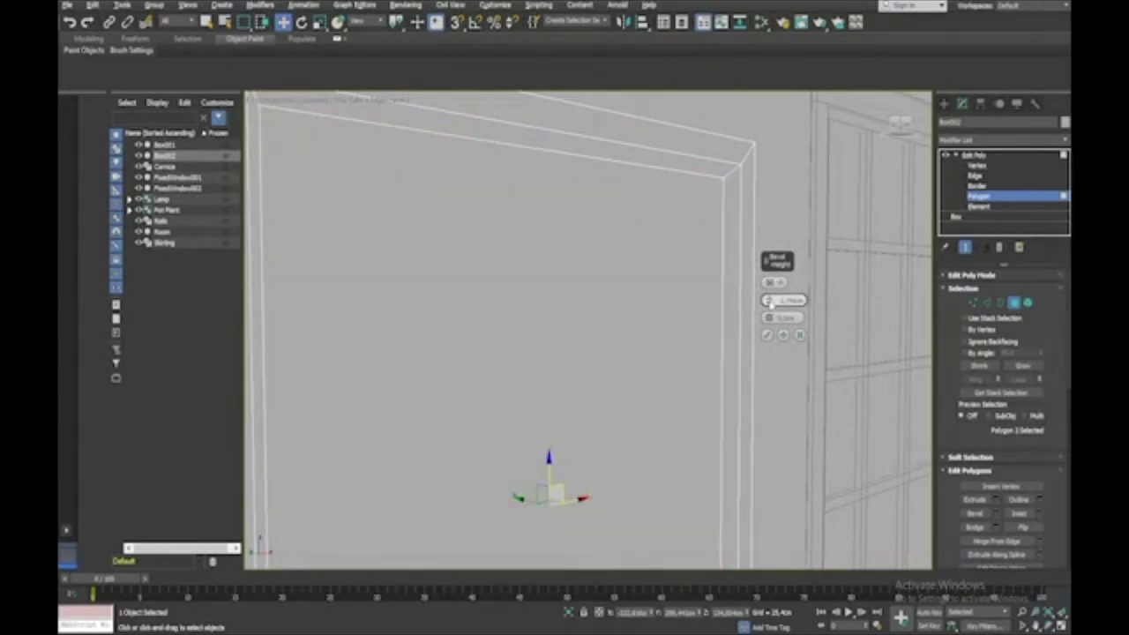
click(766, 335)
Step: Leave Polygon level and pull the whole framed box straight out from the wall into the room
alt+middle_drag(766, 337, 542, 455)
drag(541, 457, 665, 461)
key(ctrl+z)
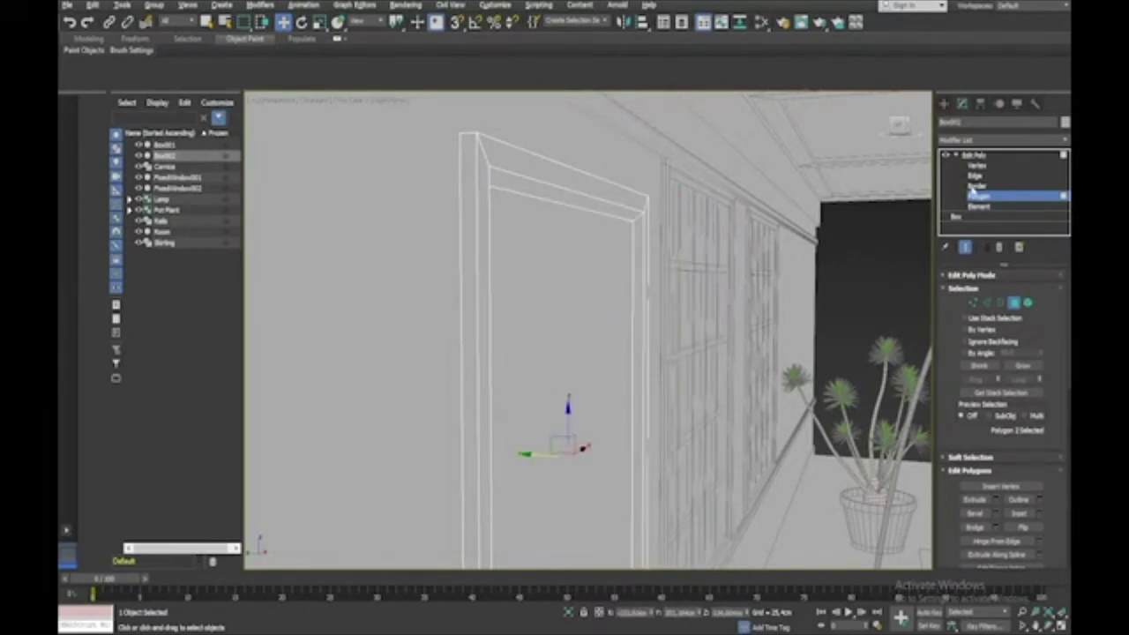
click(974, 155)
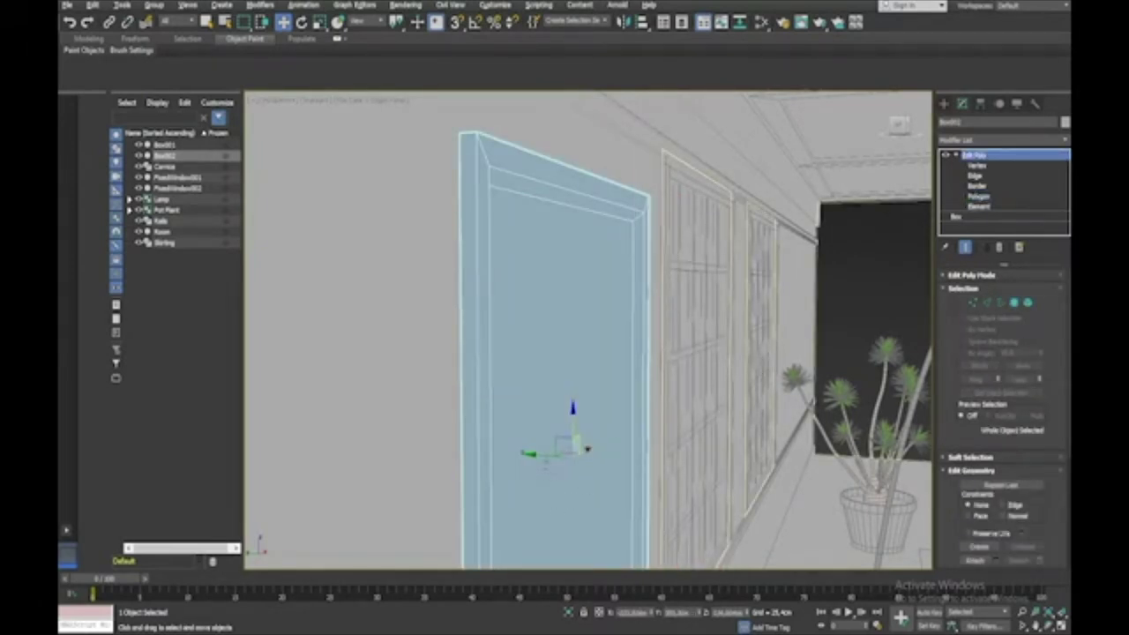
drag(544, 463, 703, 445)
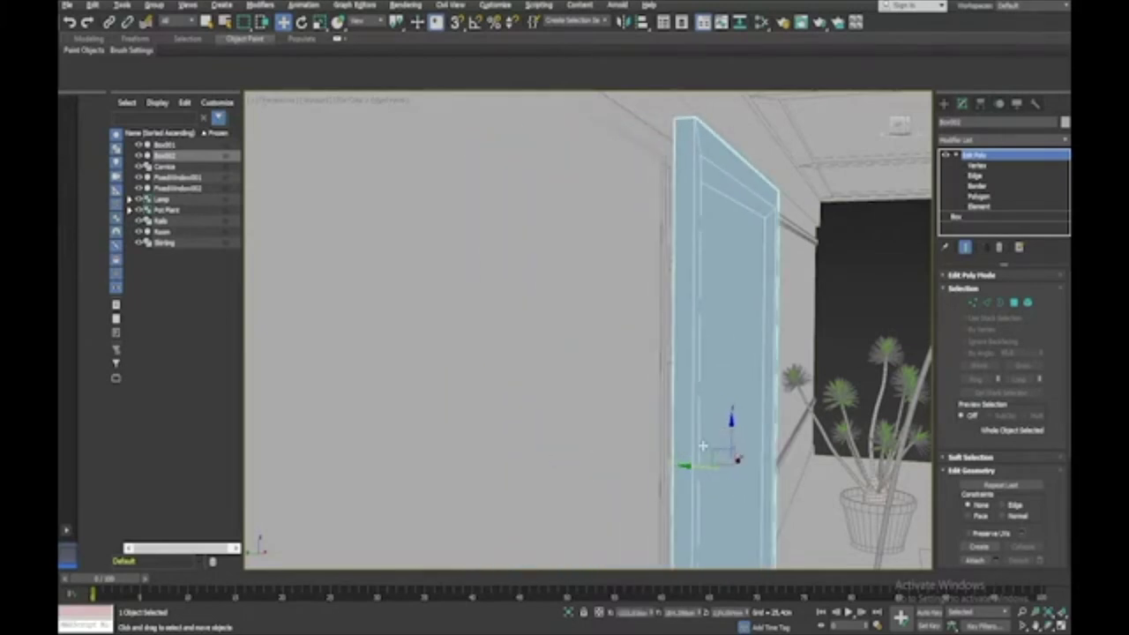
Step: Delete the back polygon of the framed box
click(996, 199)
alt+middle_drag(921, 234, 798, 255)
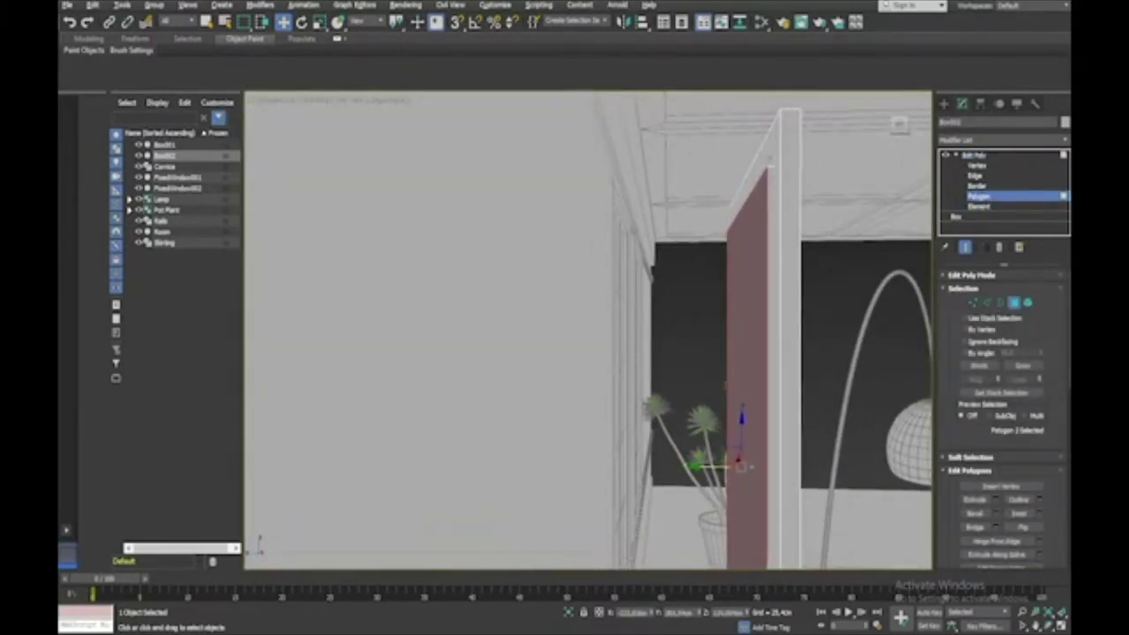
click(769, 156)
key(Delete)
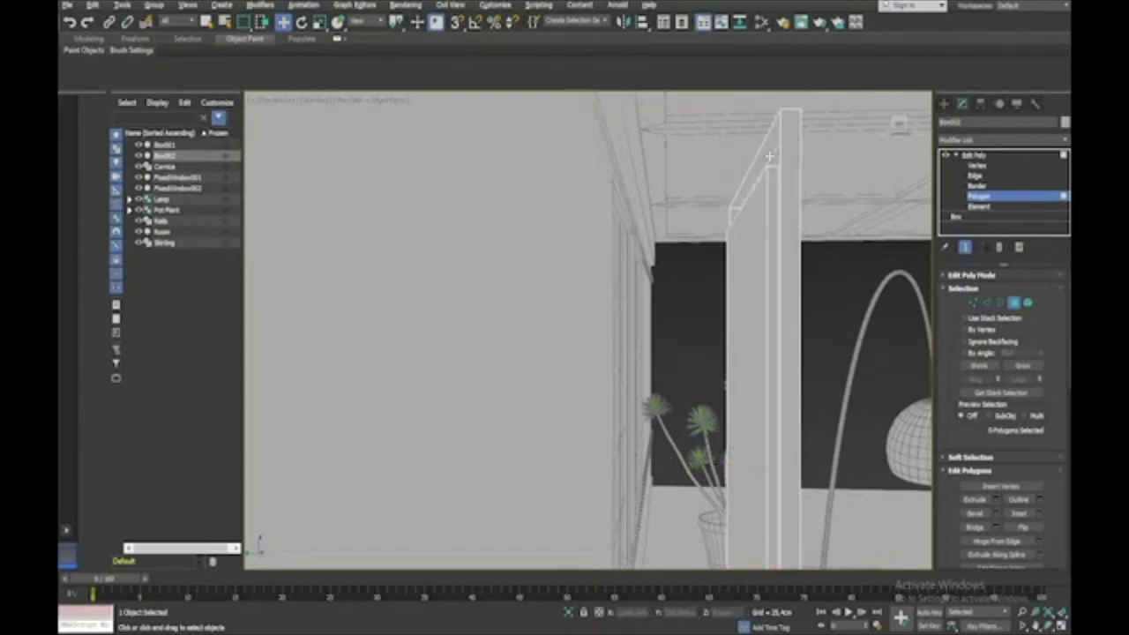
Step: Move the picture frame's inner panel polygon slightly along the frame's depth and leave Polygon level
alt+middle_drag(769, 156, 762, 160)
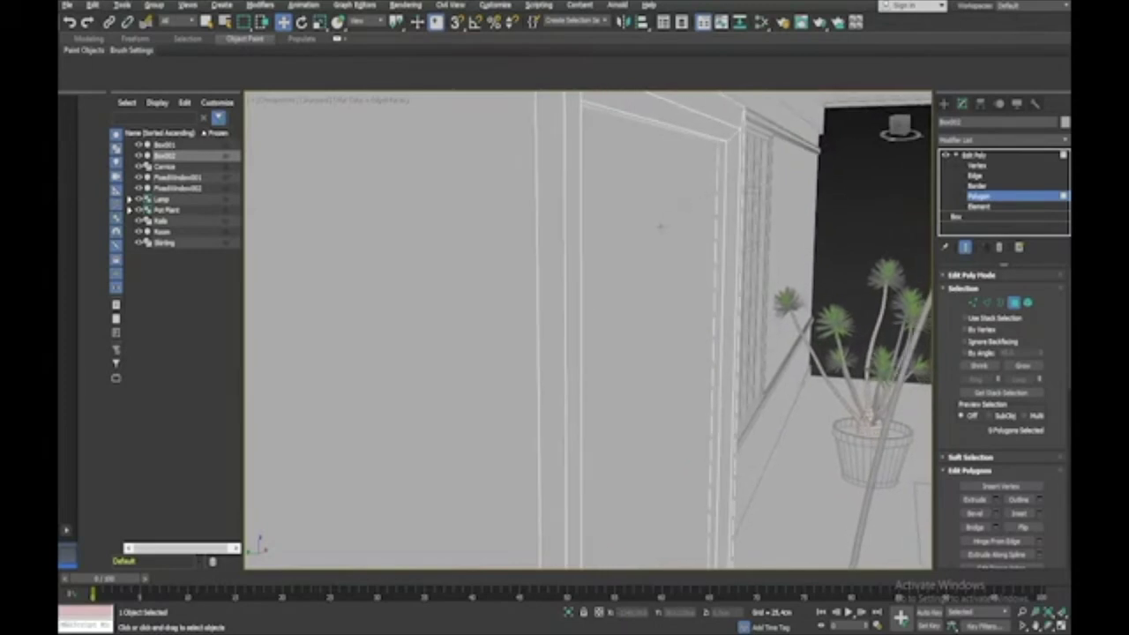
click(660, 227)
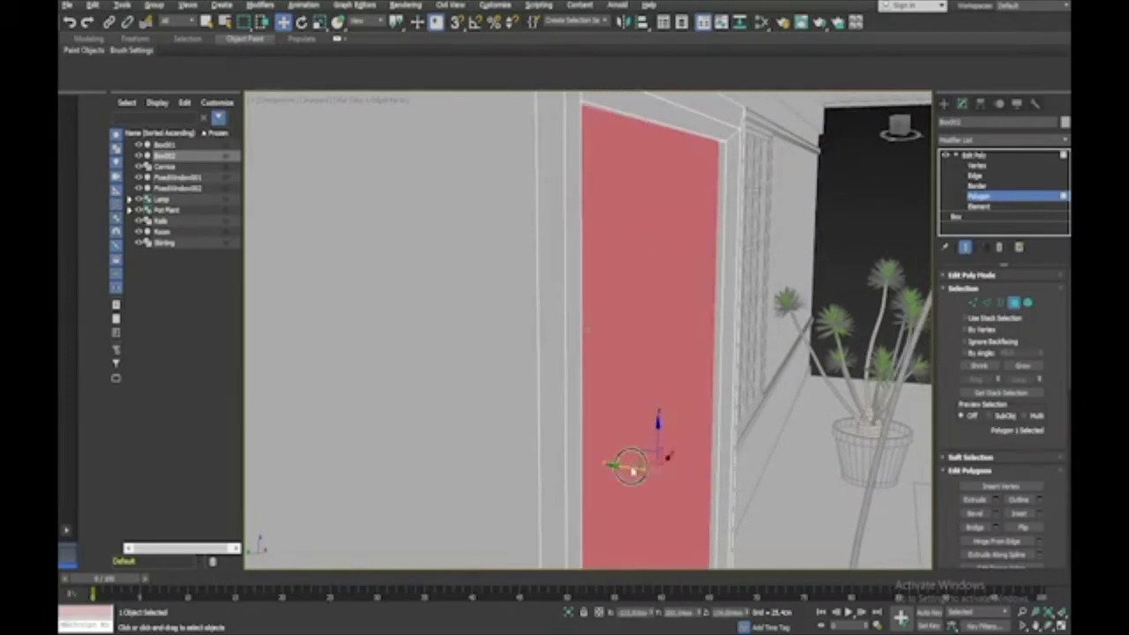
drag(631, 472, 638, 468)
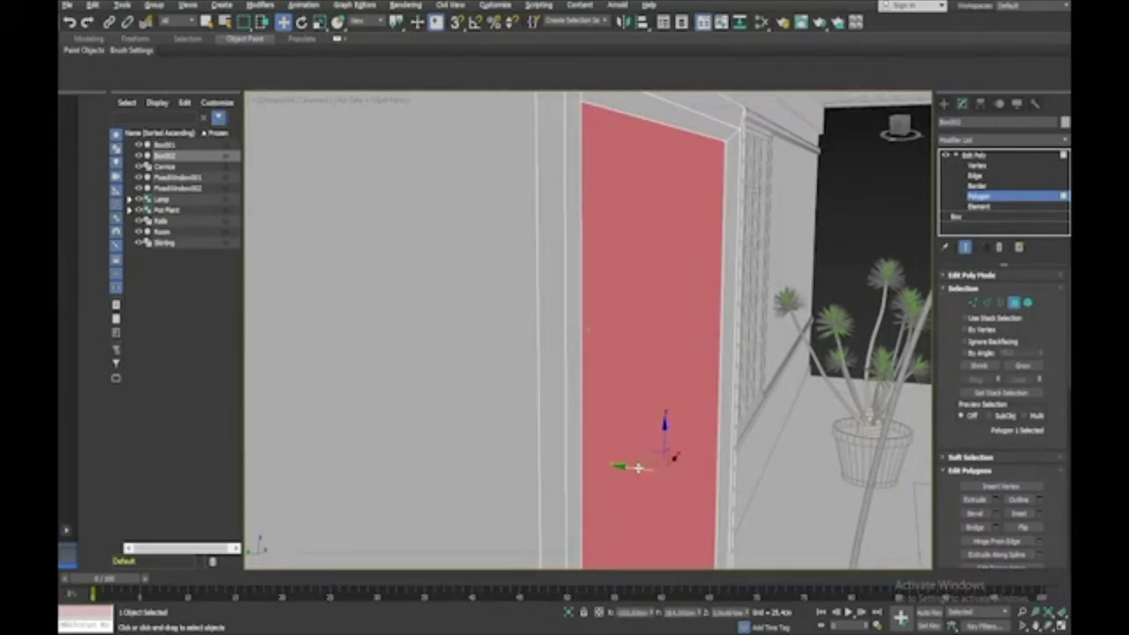
click(891, 220)
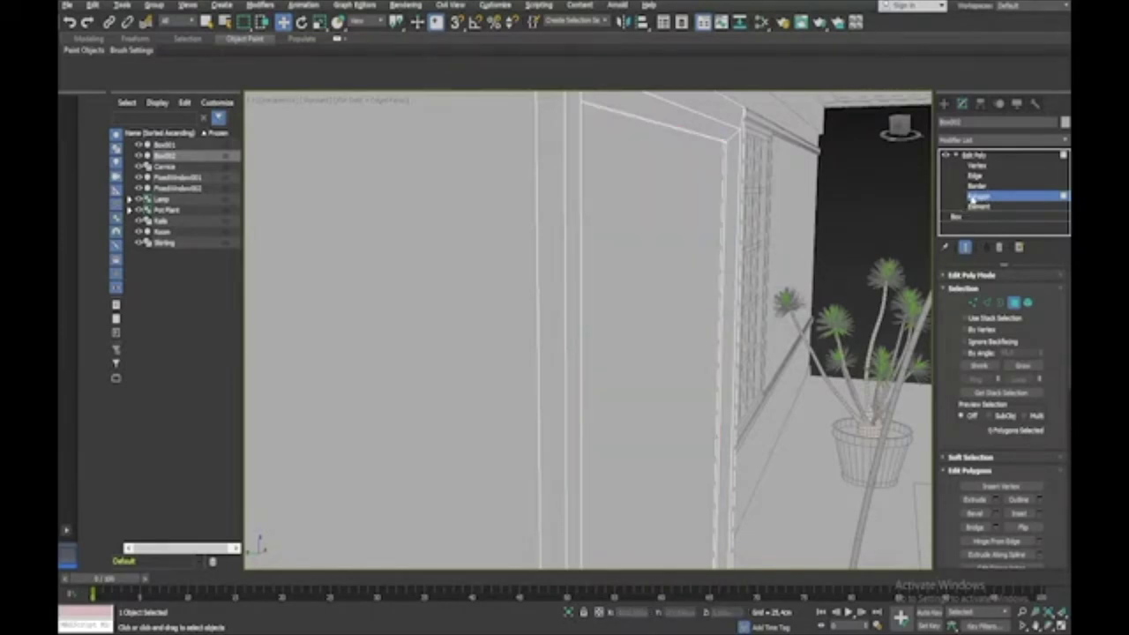
click(972, 200)
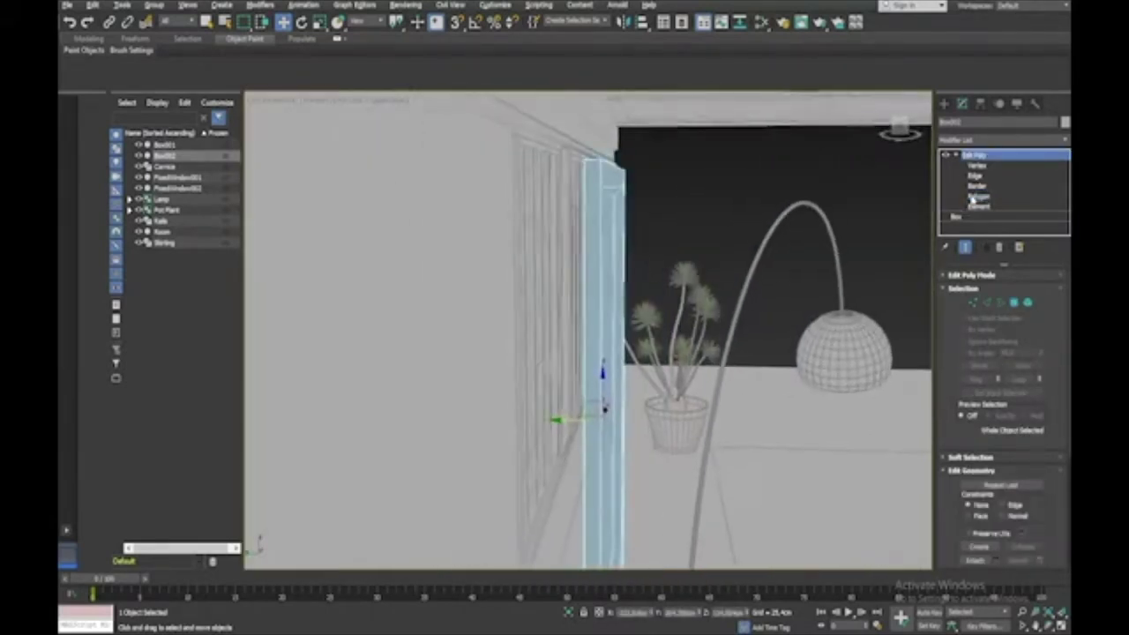
Step: Move the whole picture frame back against the window wall
mouse_move(547, 370)
alt+middle_down()
mouse_move(515, 352)
mouse_move(545, 353)
alt+middle_up()
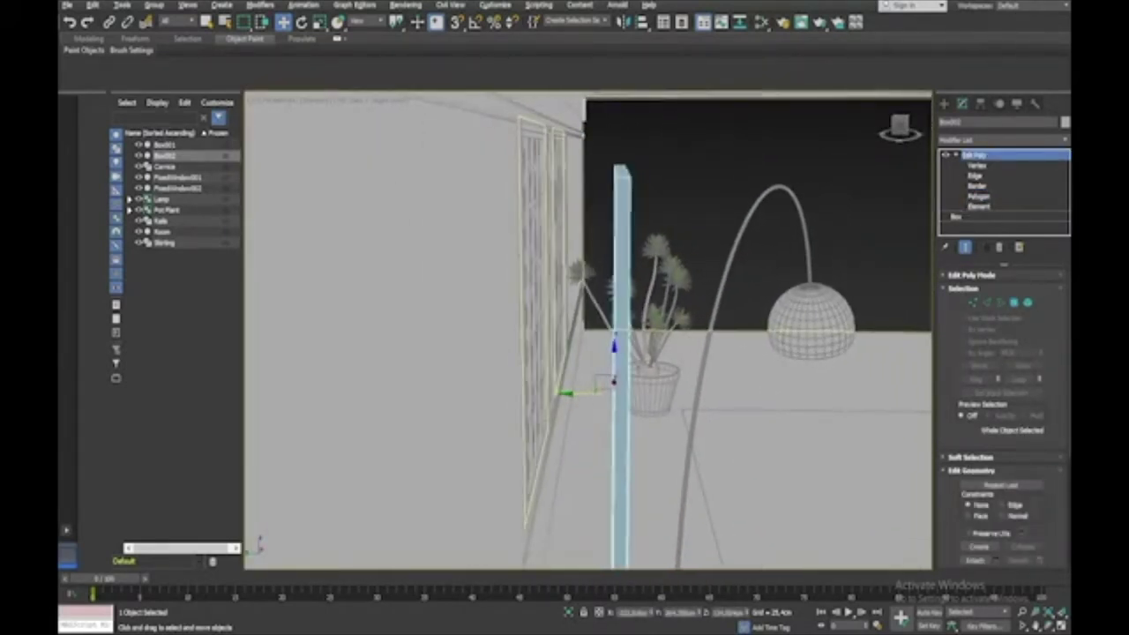
drag(573, 393, 453, 399)
scroll(453, 399, down, 5)
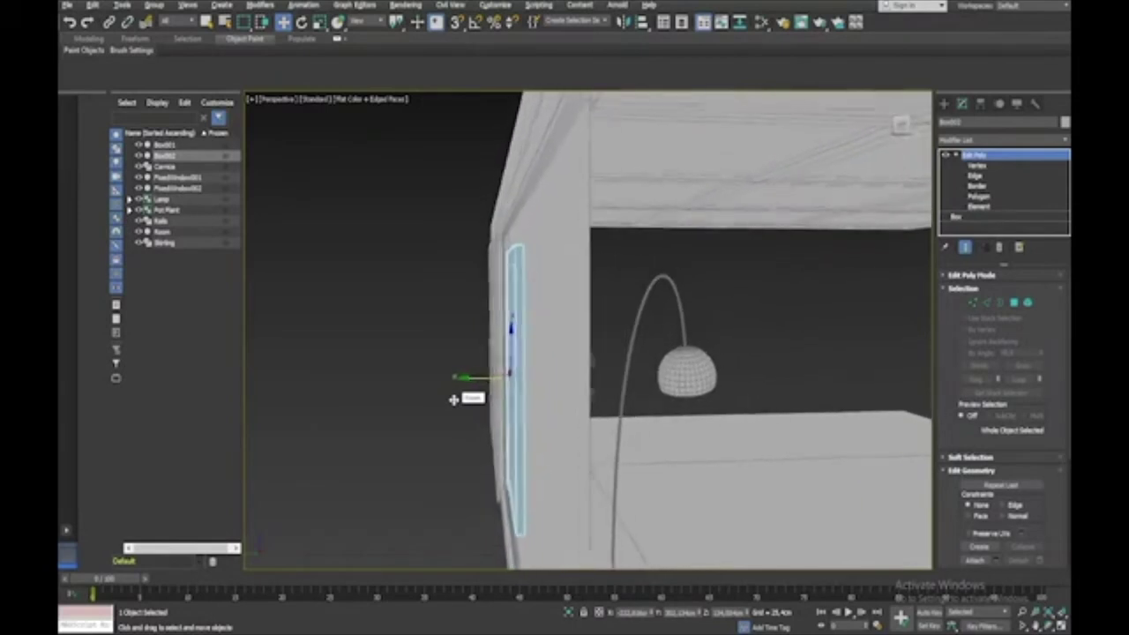
alt+middle_drag(454, 399, 453, 399)
key(alt+w)
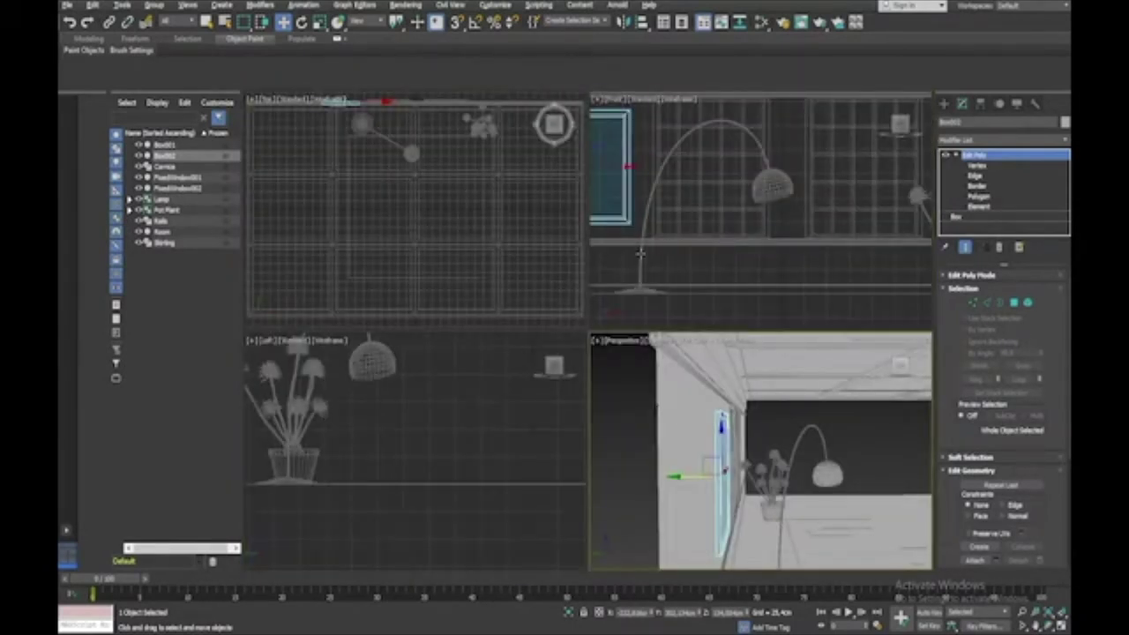
click(421, 528)
key(alt+w)
scroll(420, 529, down, 3)
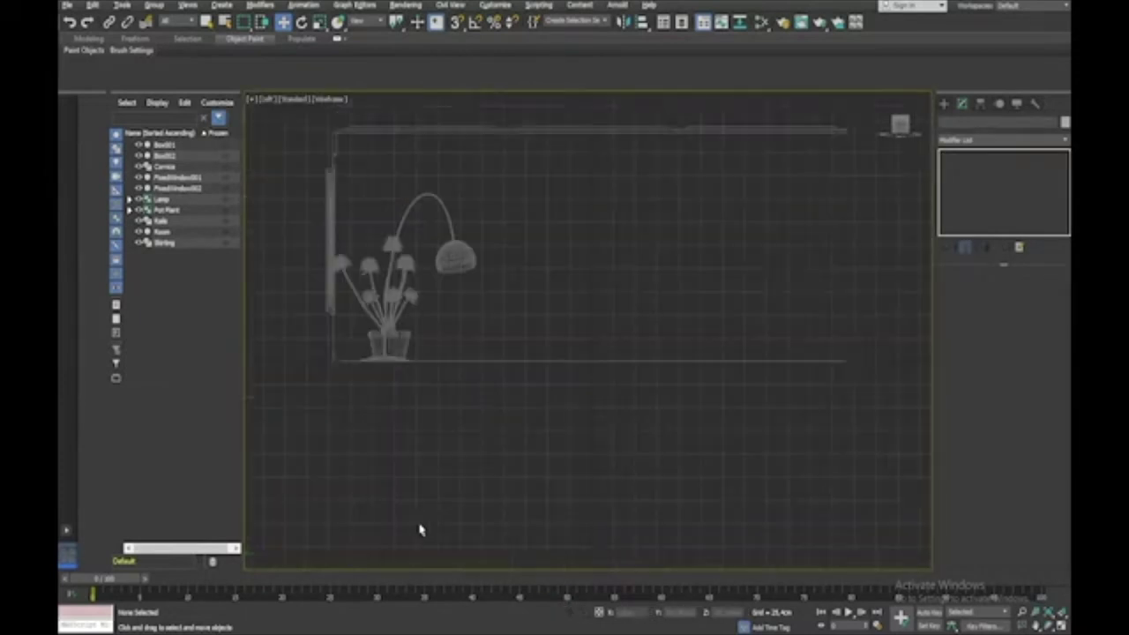
scroll(420, 529, up, 10)
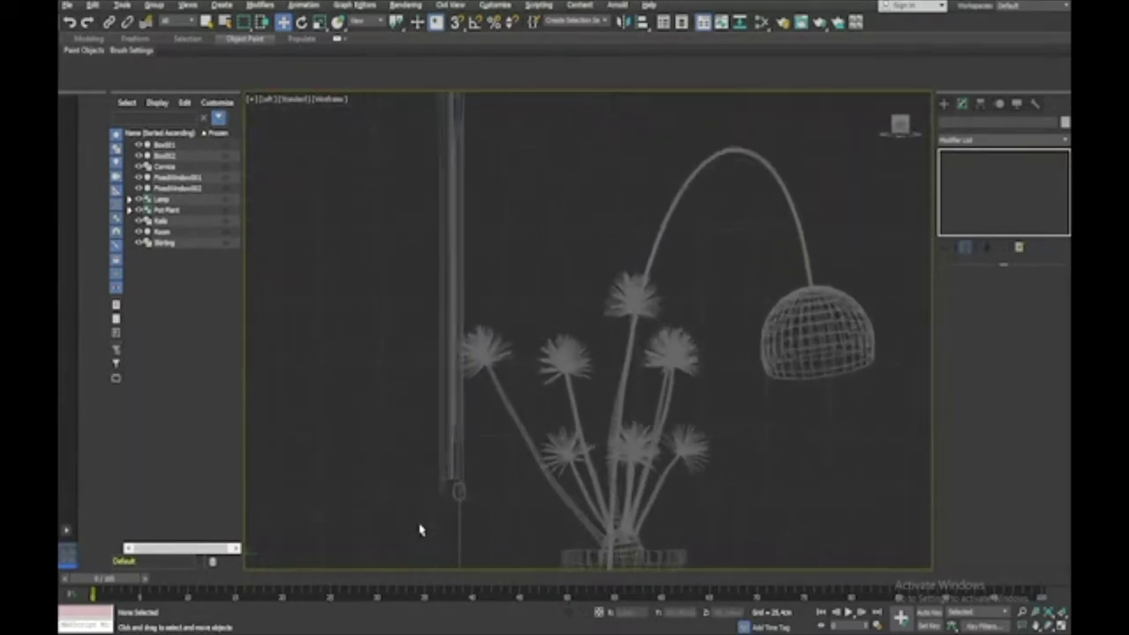
middle_drag(420, 529, 420, 529)
scroll(419, 529, up, 1)
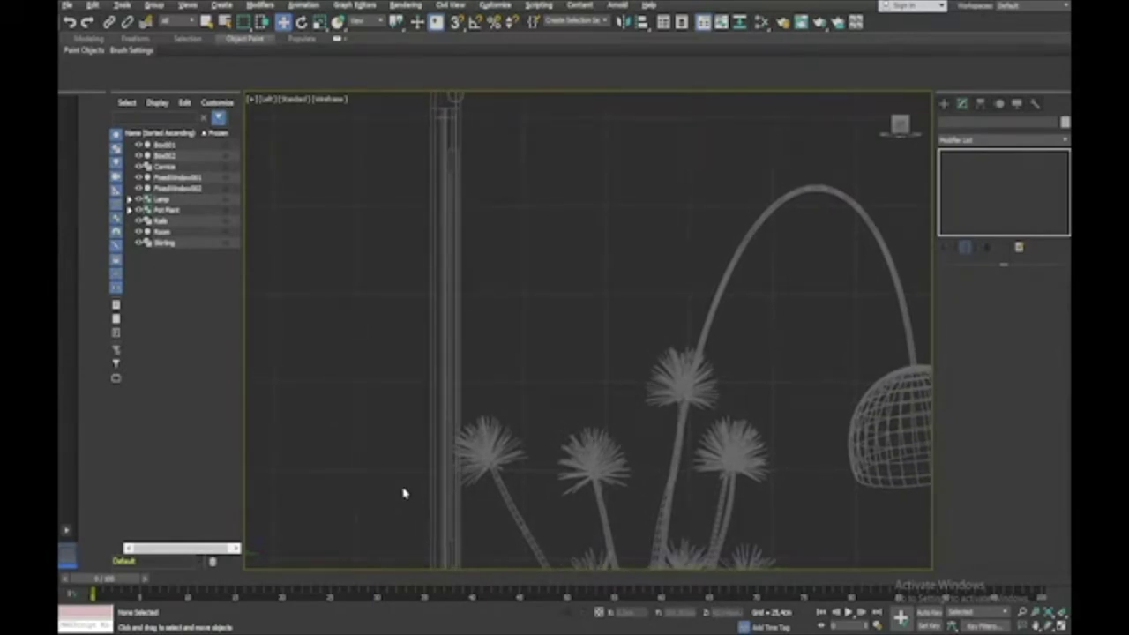
key(alt+w)
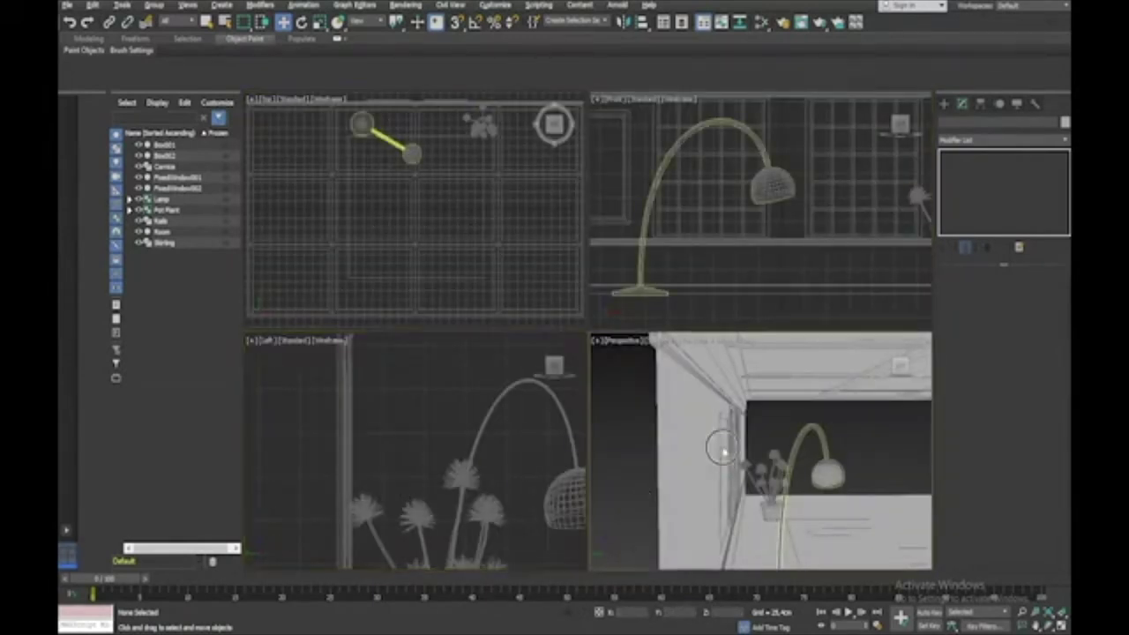
click(721, 447)
click(721, 447)
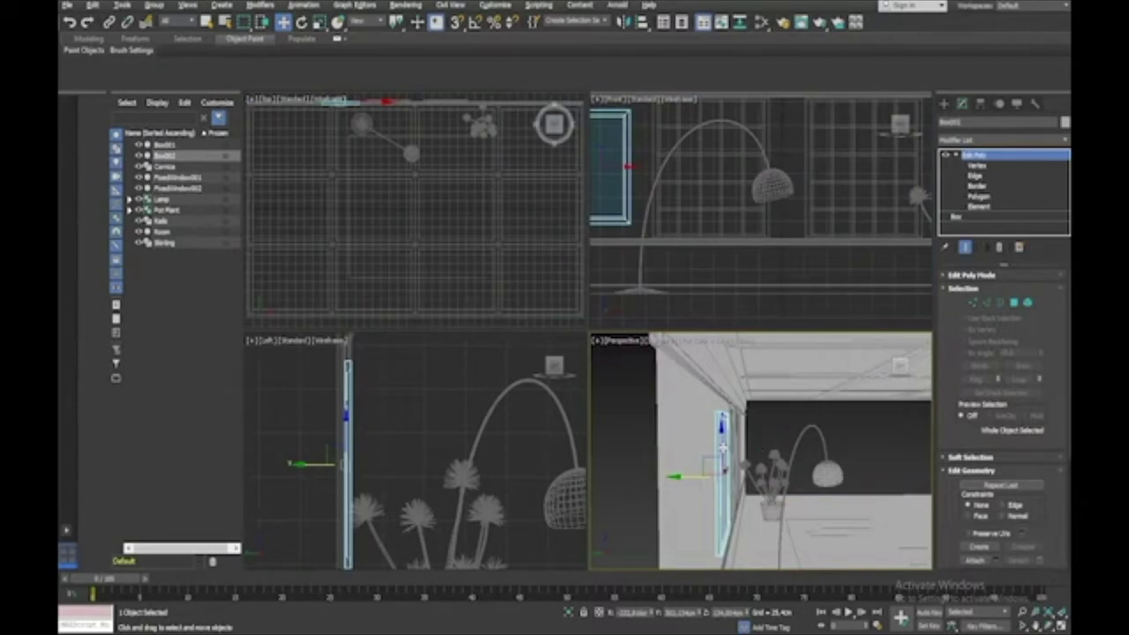
Step: In the Left view, nudge the picture frame slightly further toward the wall so it sits against it
right_click(404, 425)
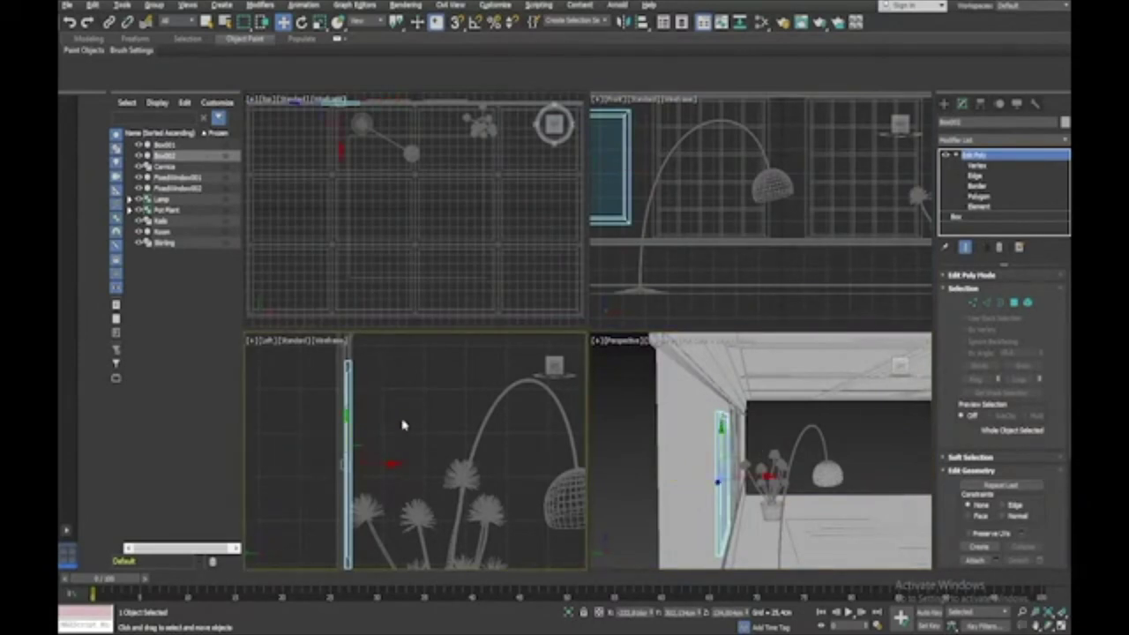
key(alt+w)
key(z)
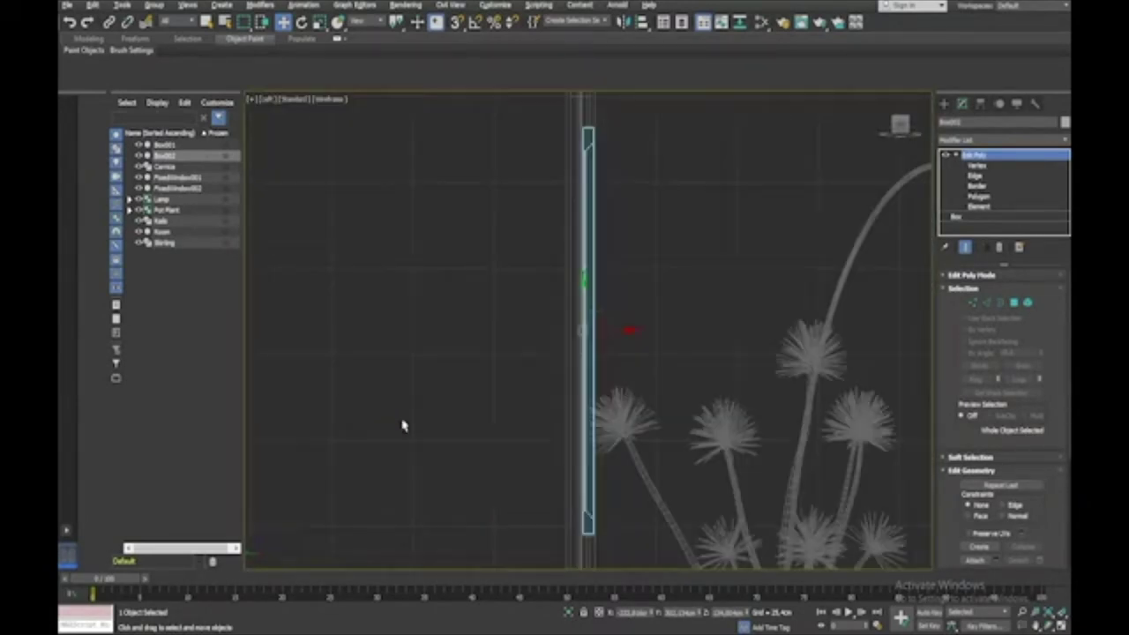
mouse_move(615, 330)
mouse_down()
mouse_move(594, 335)
mouse_move(614, 345)
mouse_up()
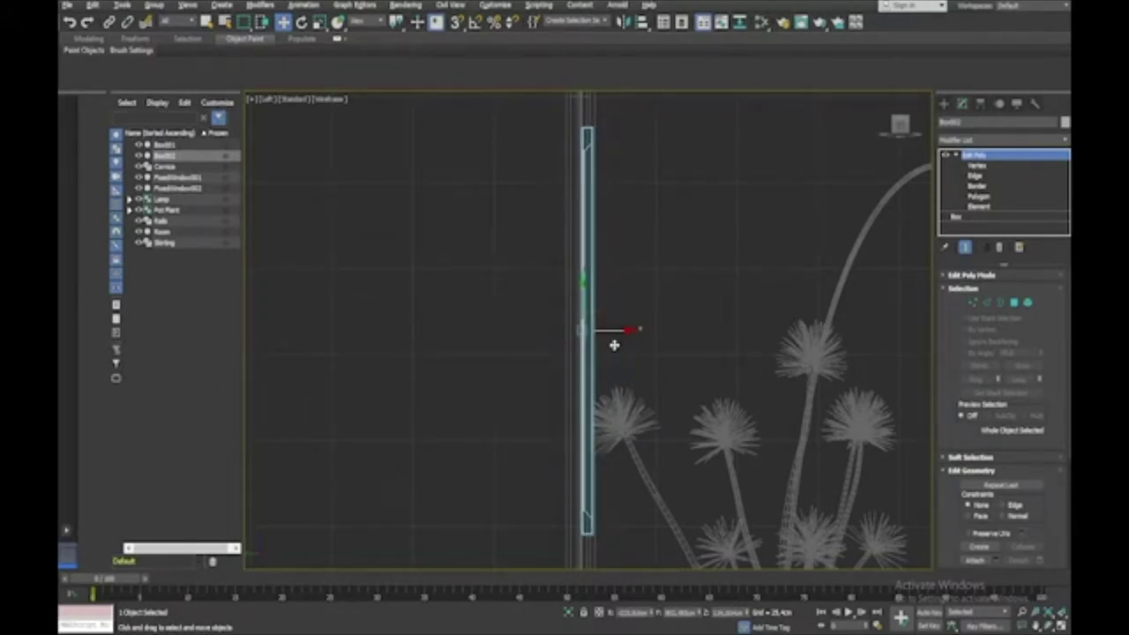
key(alt+w)
Step: Clone the picture frame once along the wall to the far side of the windows, behind the potted plant
right_click(686, 379)
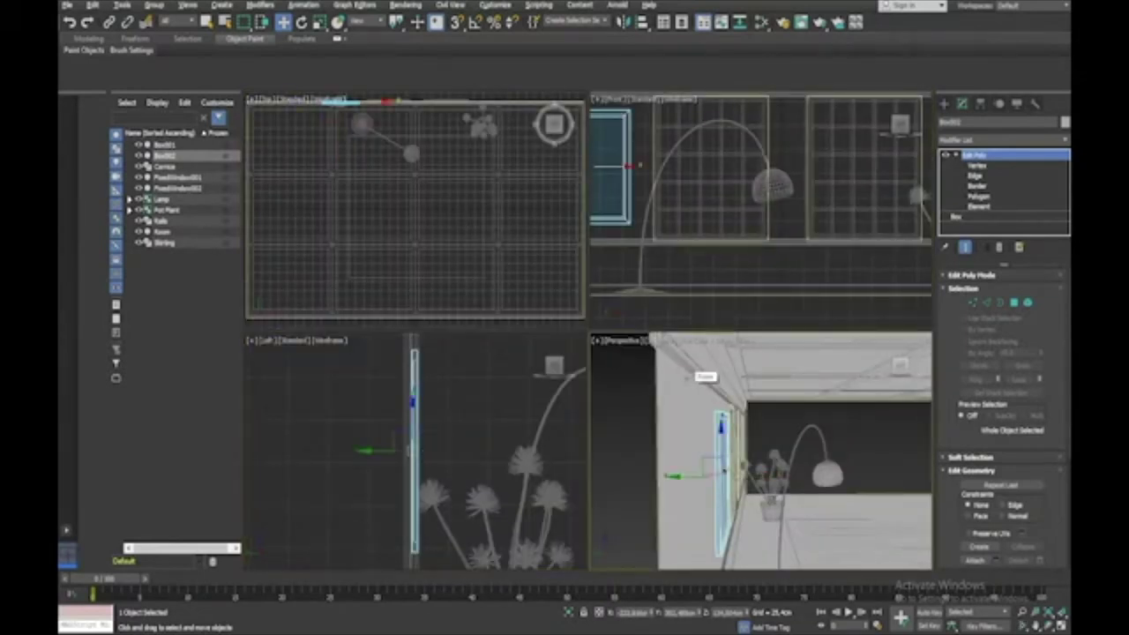
key(alt+w)
alt+middle_drag(688, 383, 688, 383)
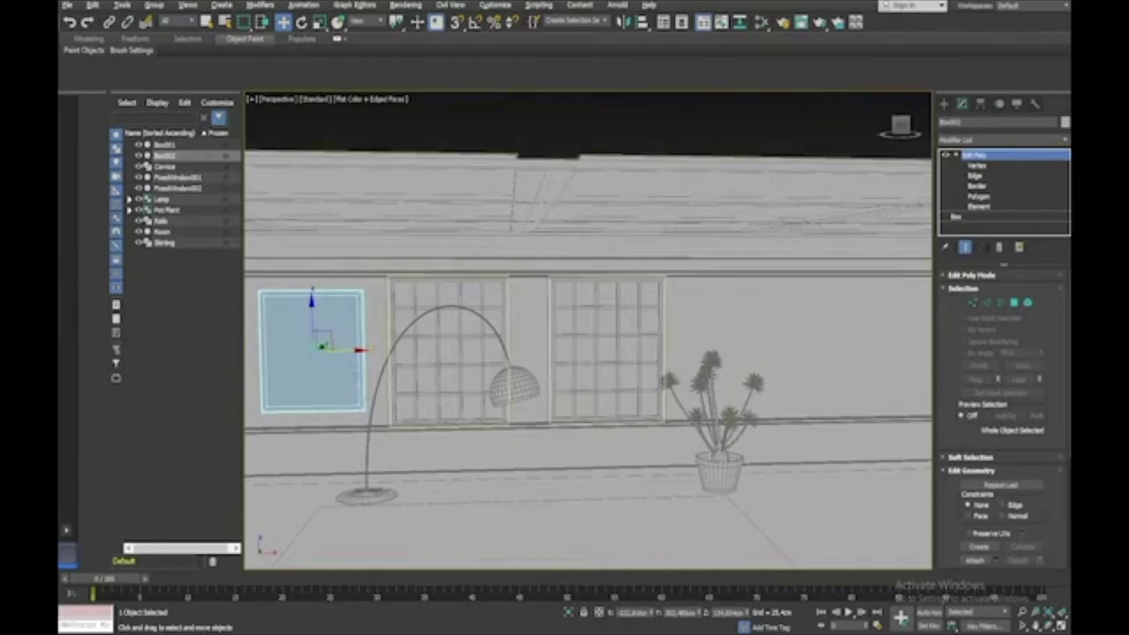
drag(344, 351, 771, 345)
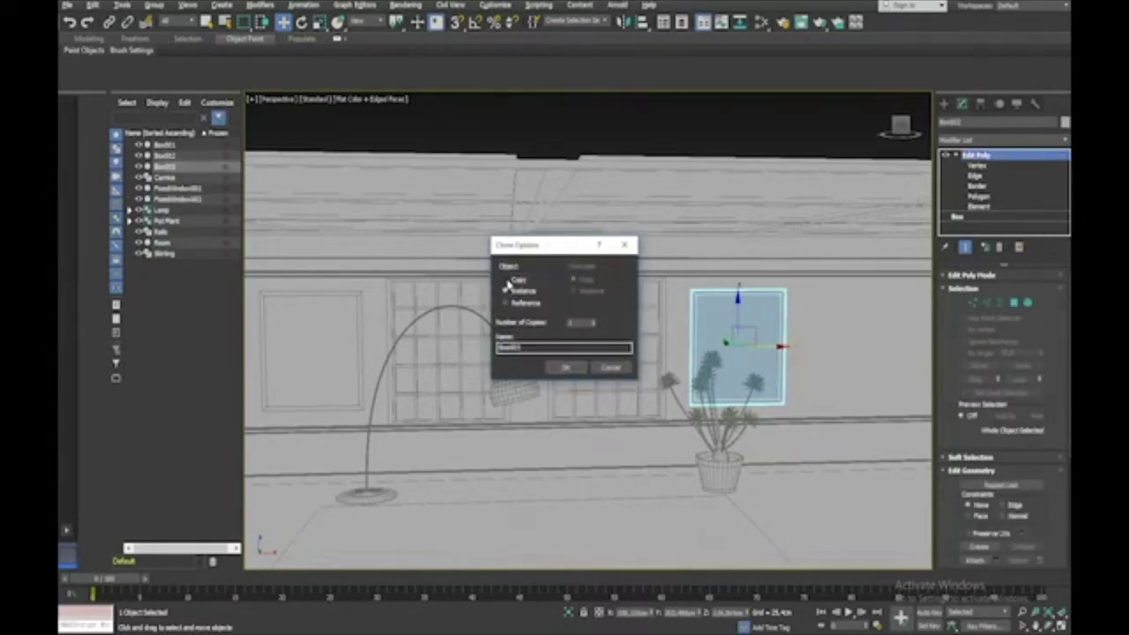
click(565, 367)
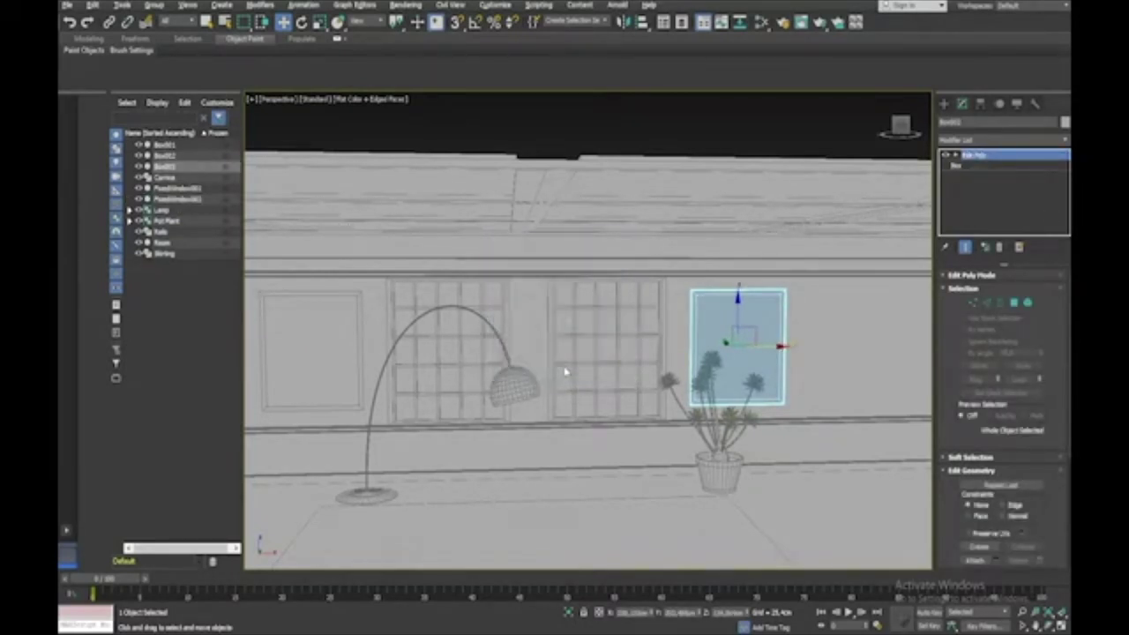
click(820, 128)
Step: Create a thin box about 144 cm wide on the floor in the middle of the rug
scroll(821, 128, down, 5)
alt+middle_drag(821, 128, 820, 128)
scroll(820, 128, up, 3)
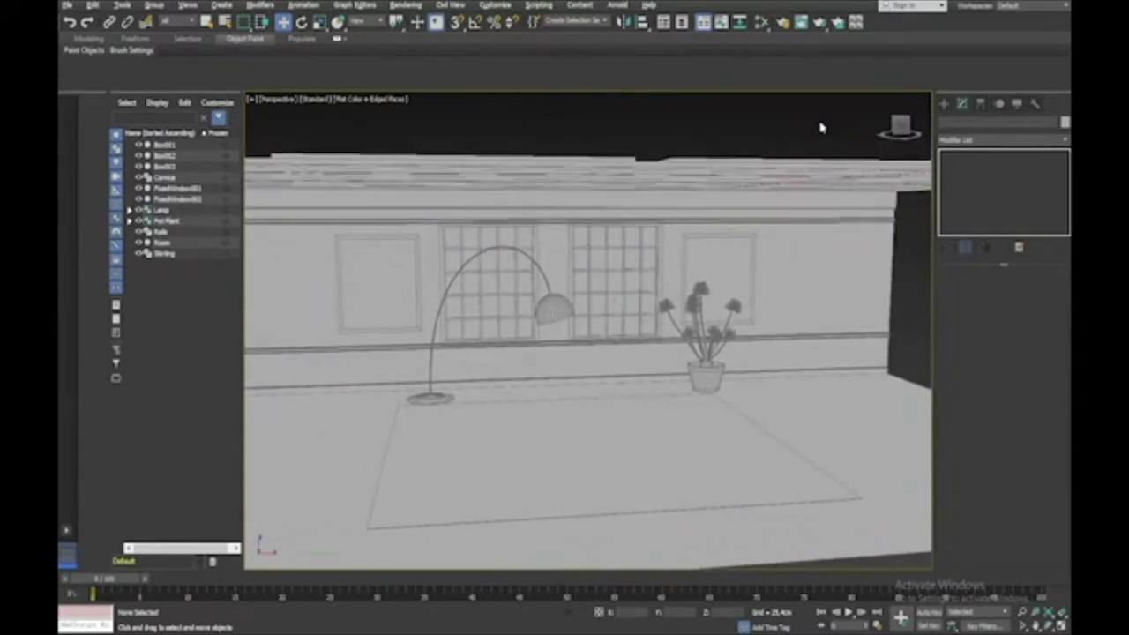
click(944, 104)
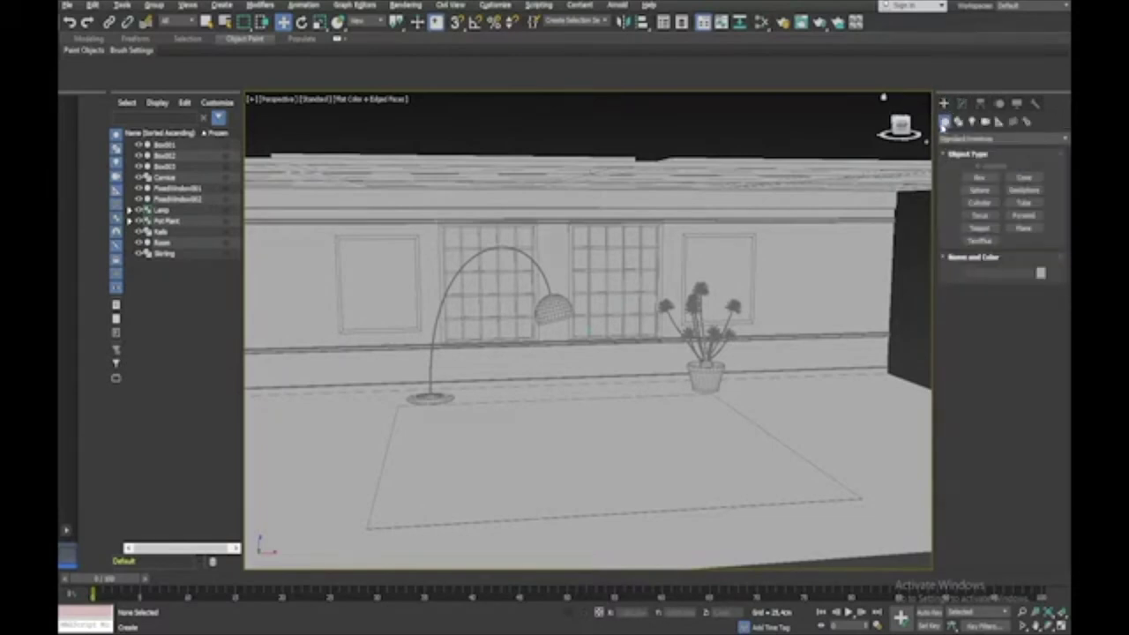
click(979, 177)
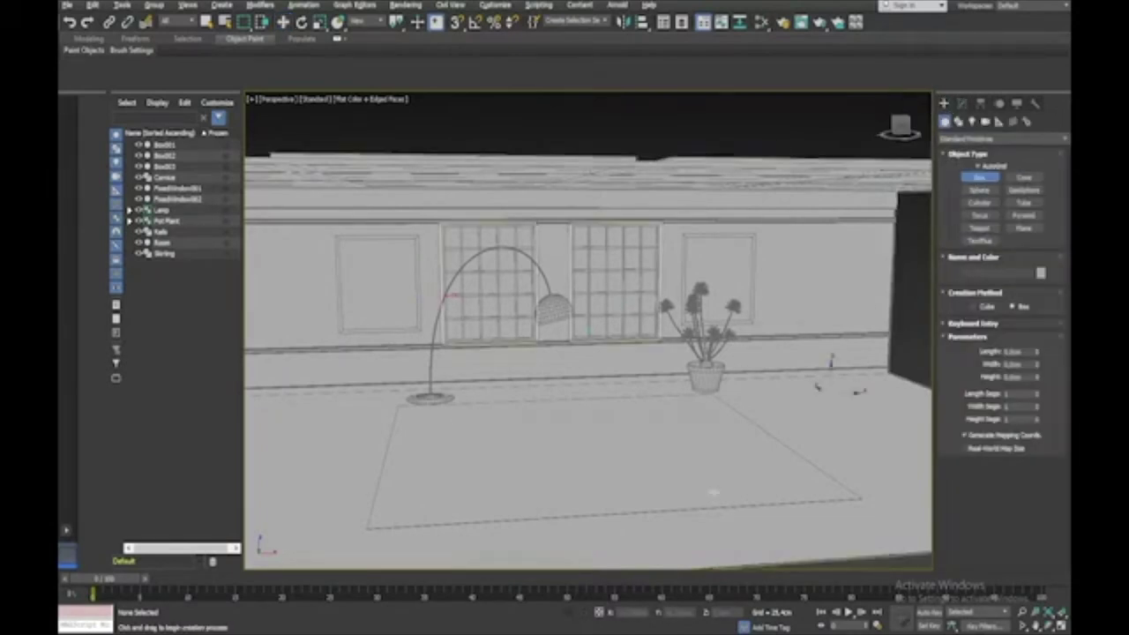
alt+middle_drag(564, 548, 541, 469)
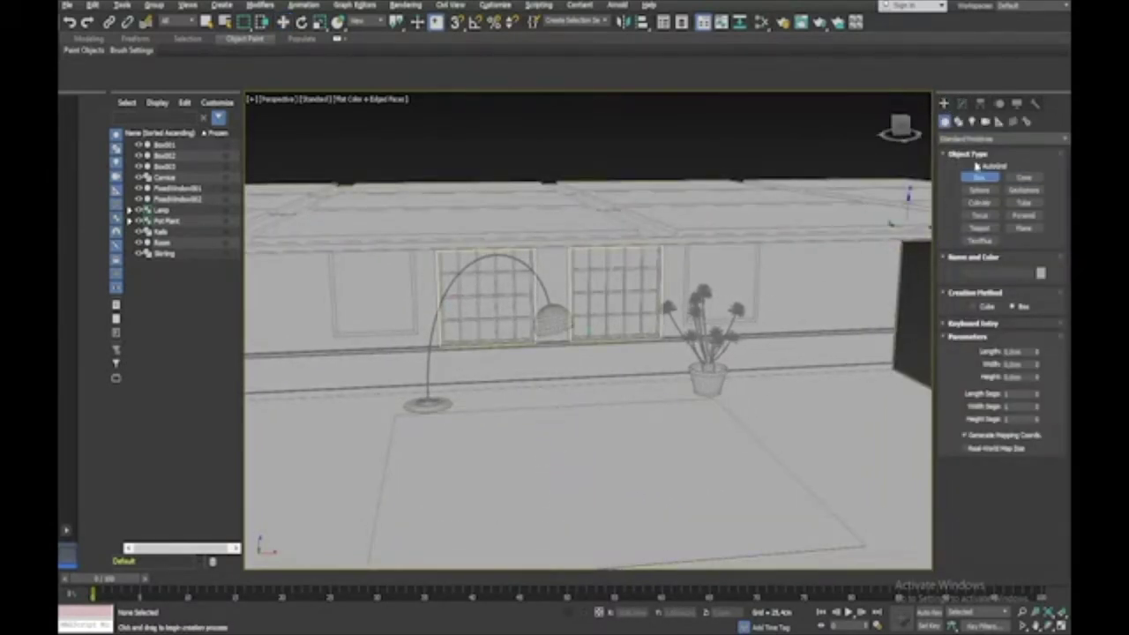
scroll(572, 469, up, 5)
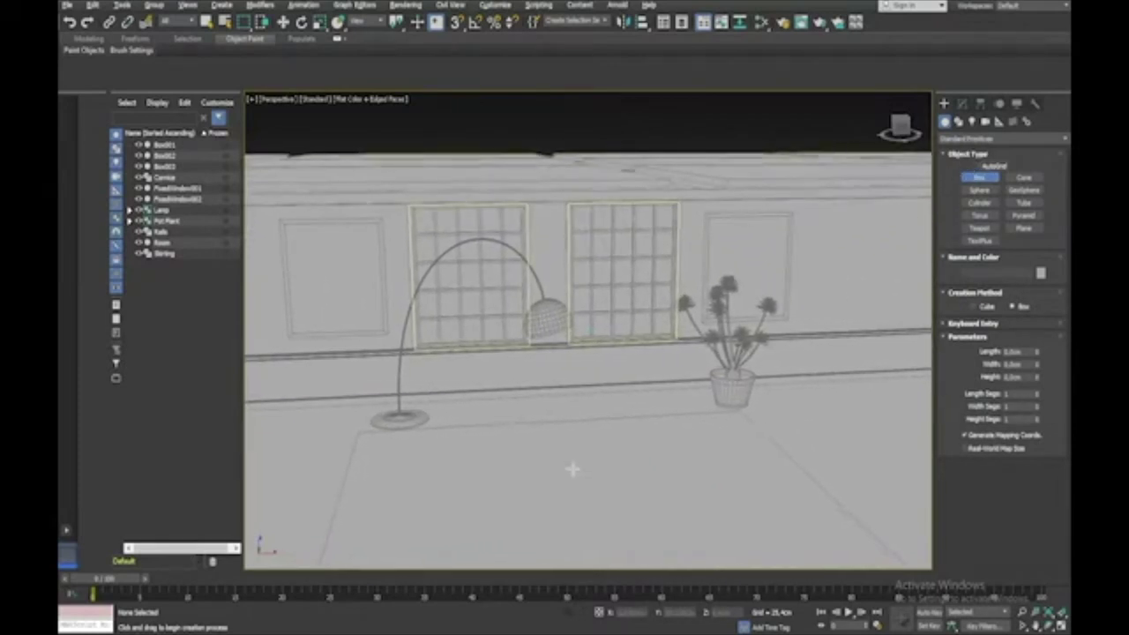
drag(532, 474, 723, 504)
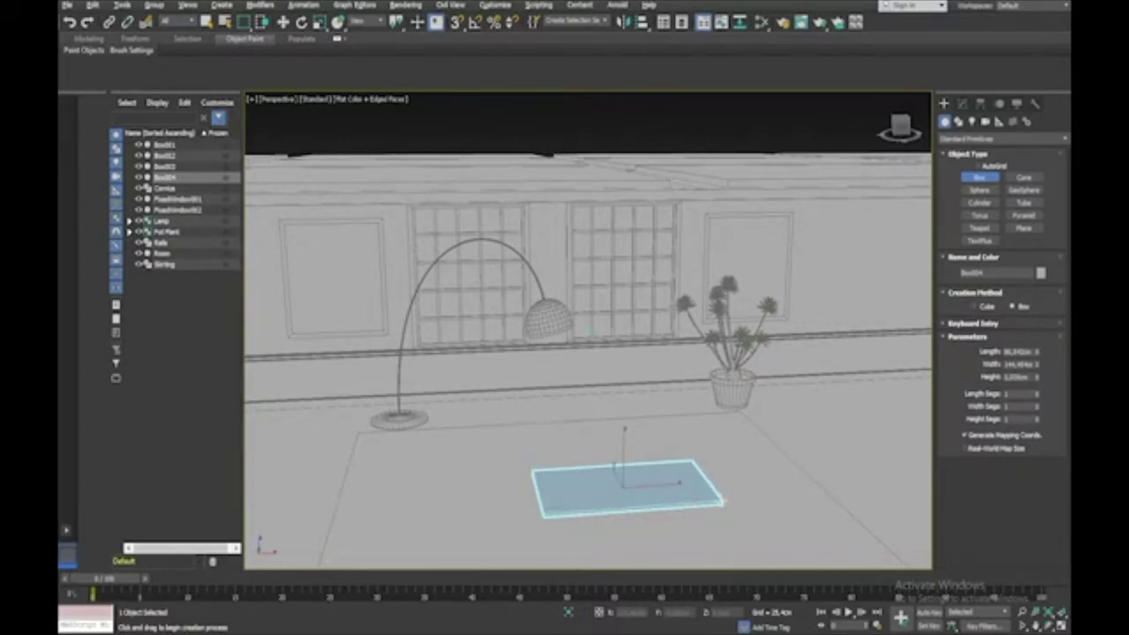
click(723, 502)
Step: Raise the new box about 27.7 cm straight up above the rug
key(w)
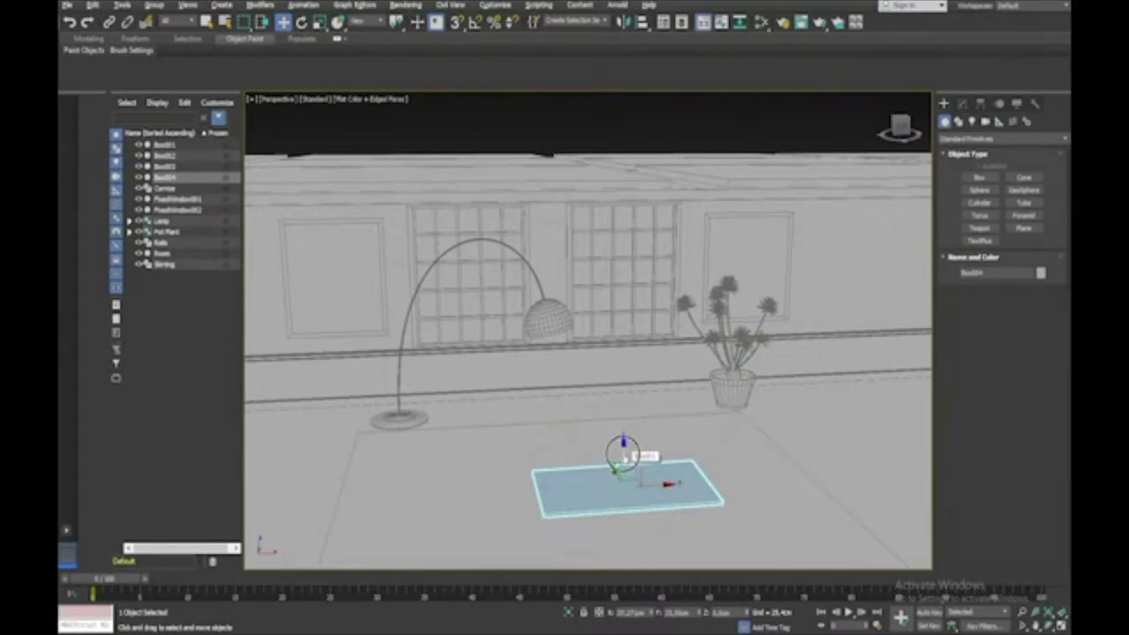
drag(621, 456, 621, 425)
alt+middle_drag(620, 425, 621, 425)
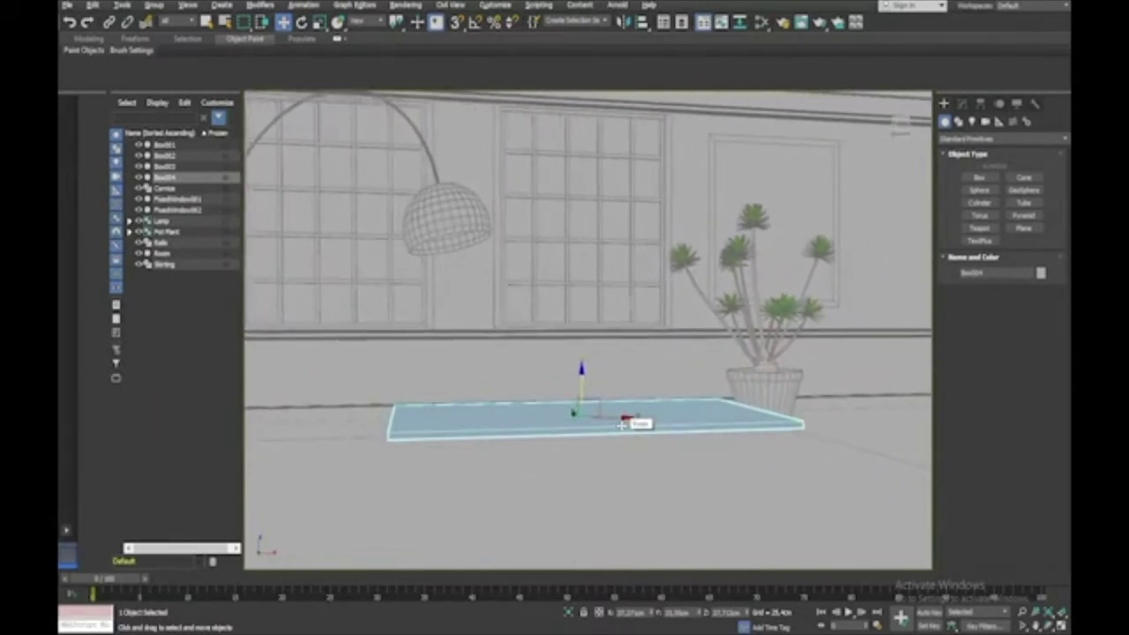
Step: Set the raised box's height to 1 cm
click(962, 105)
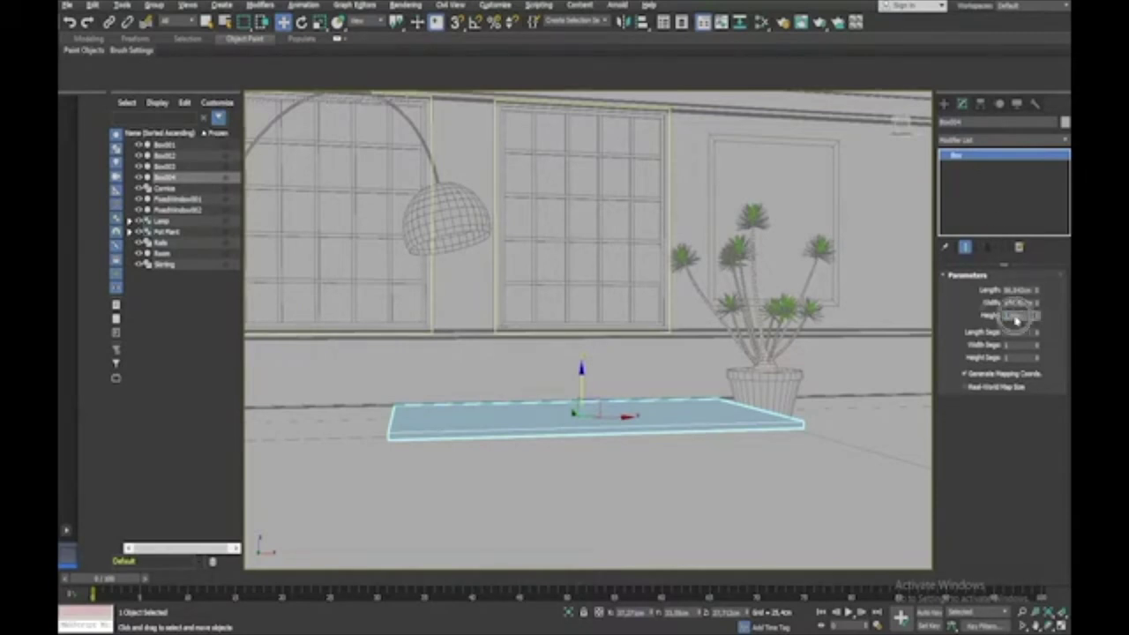
drag(1021, 316, 993, 322)
text(1)
key(Return)
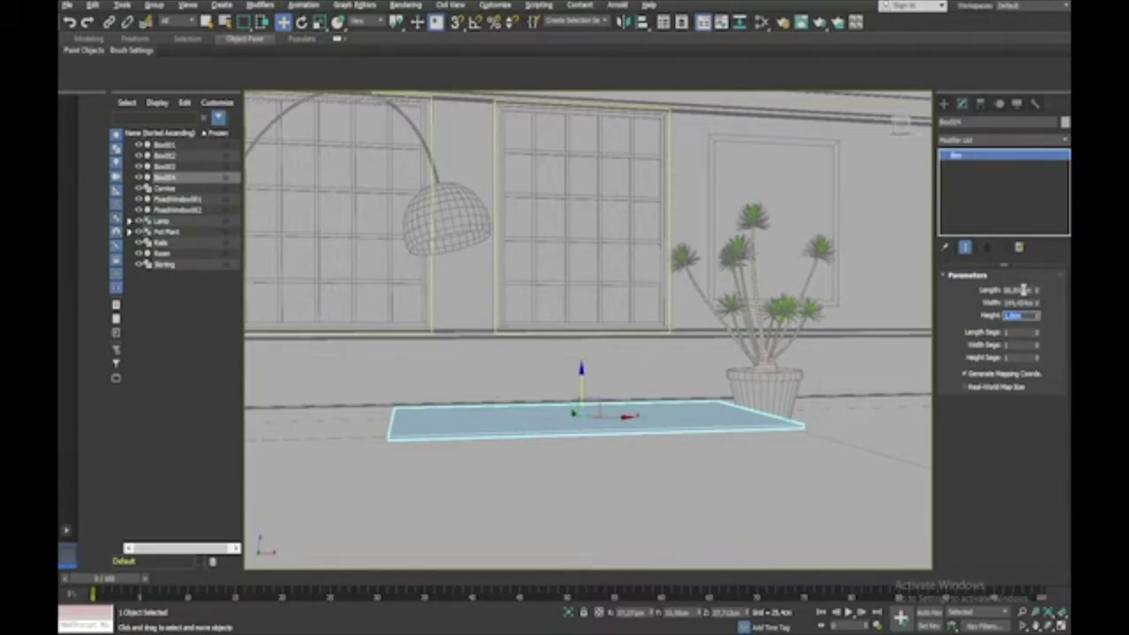
Step: Set the raised box's length to 100 cm and its width to 80 cm
drag(1023, 289, 968, 292)
text(100)
key(Tab)
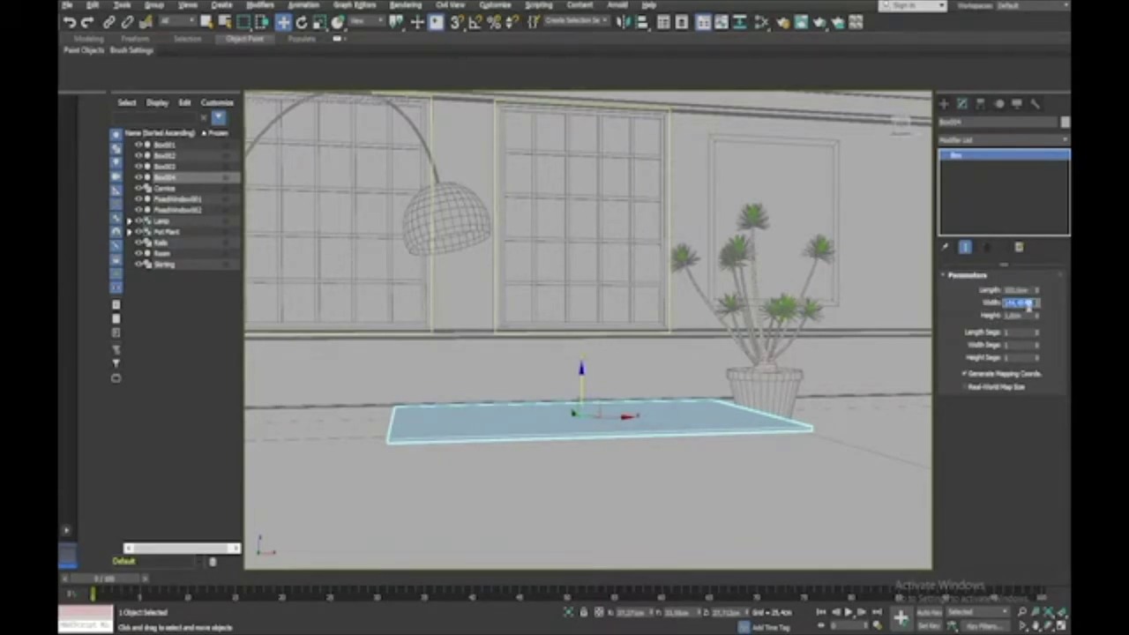
text(300)
key(Tab)
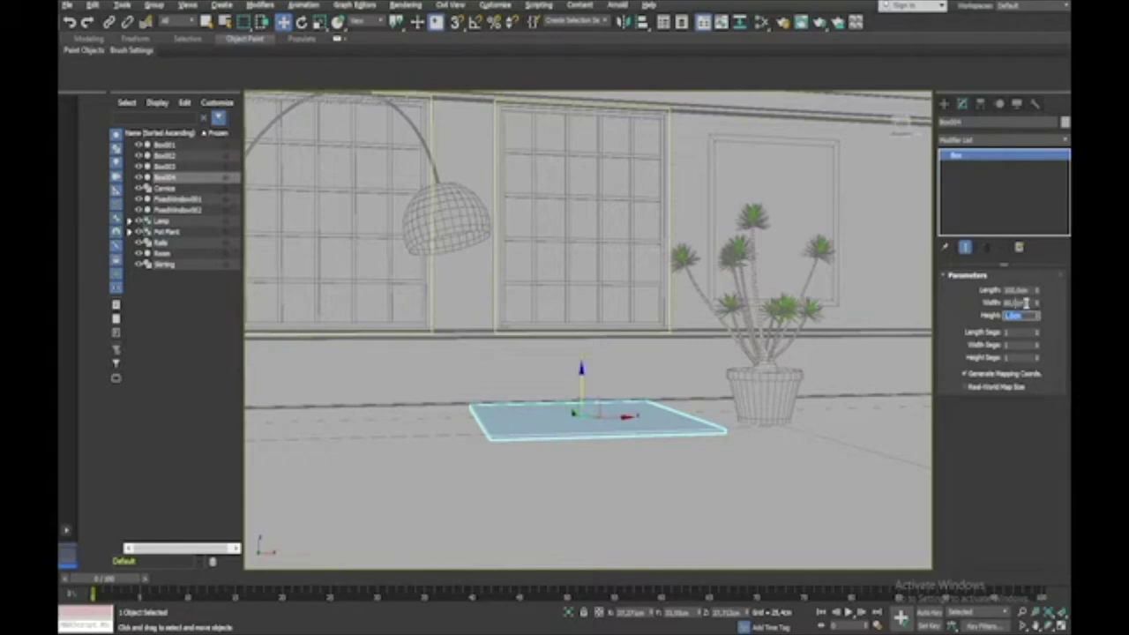
Step: Set the raised box's width to 100 cm and its length to 80 cm
drag(1038, 304, 969, 309)
click(1019, 302)
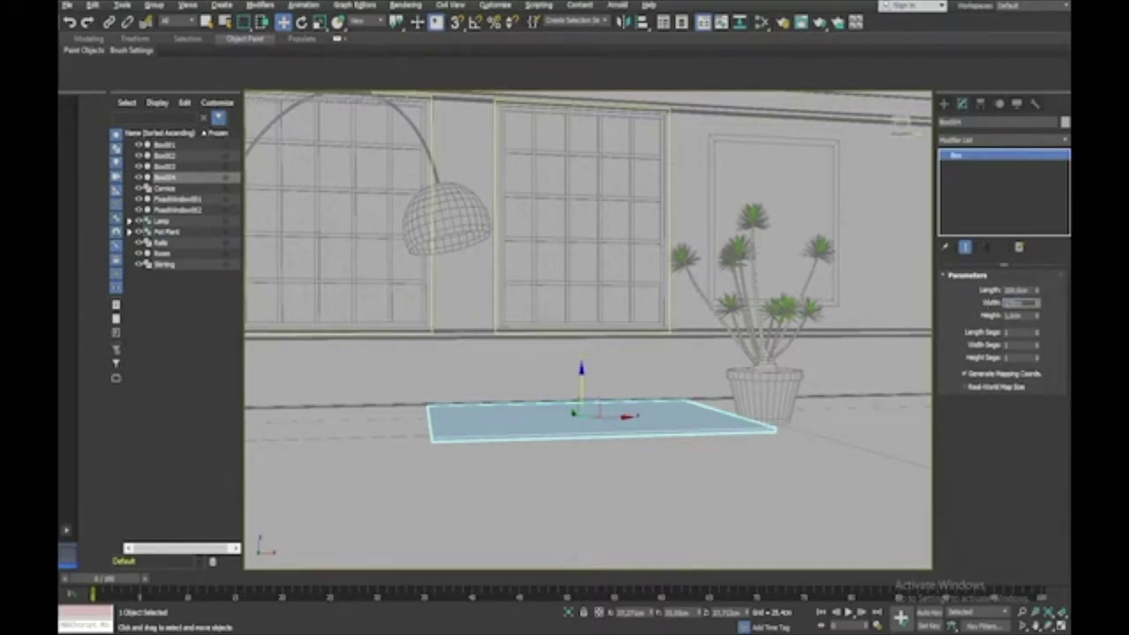
text(1500)
key(Return)
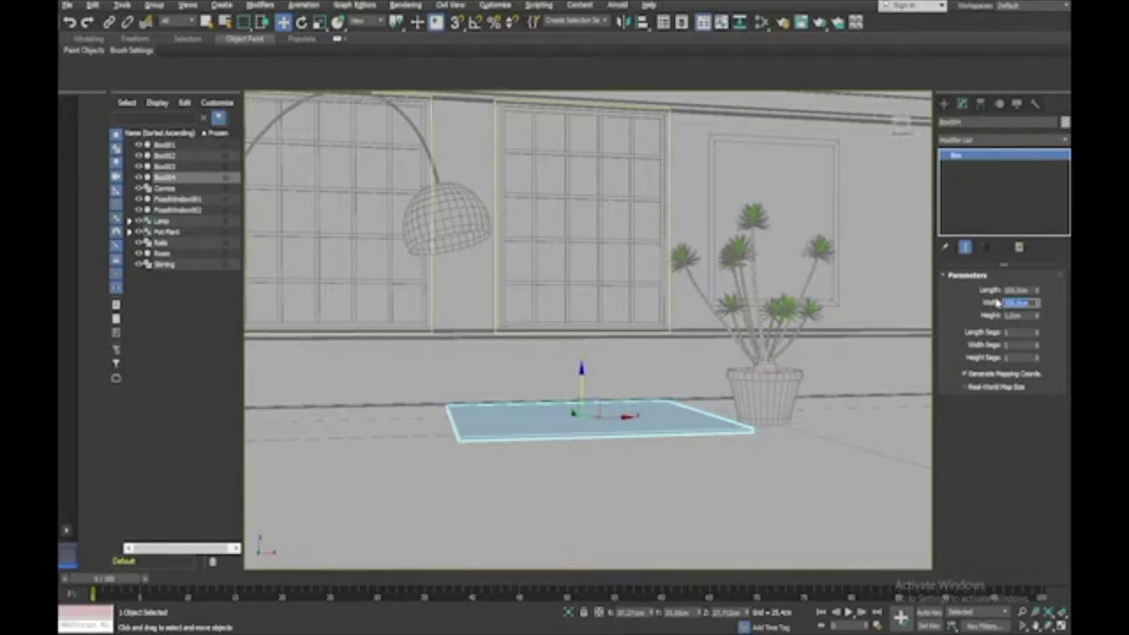
click(1019, 289)
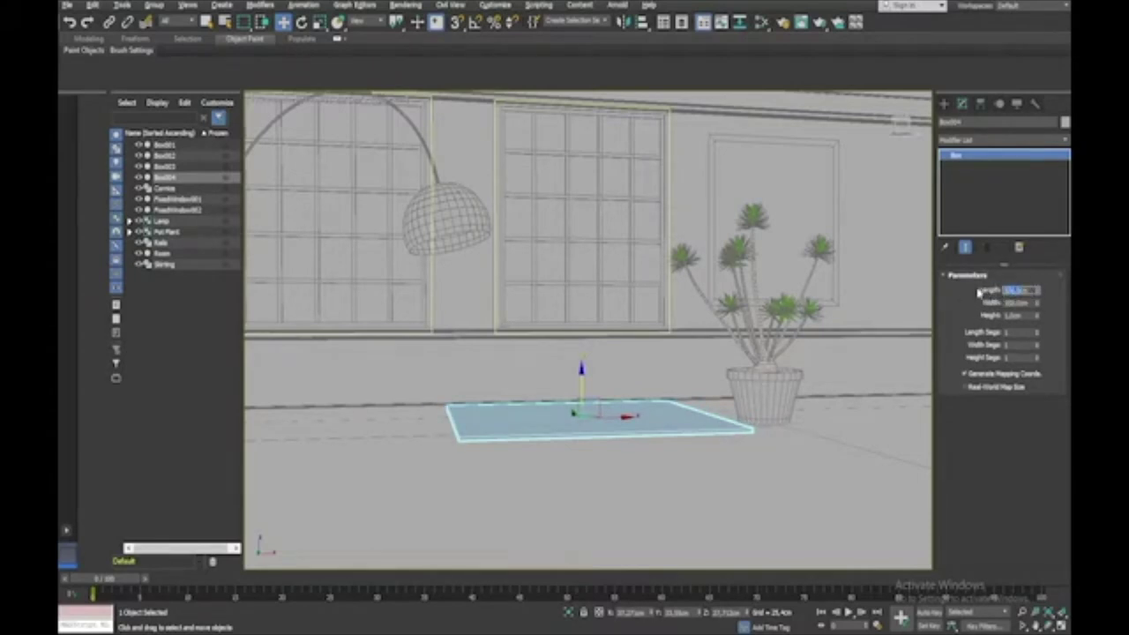
key(Return)
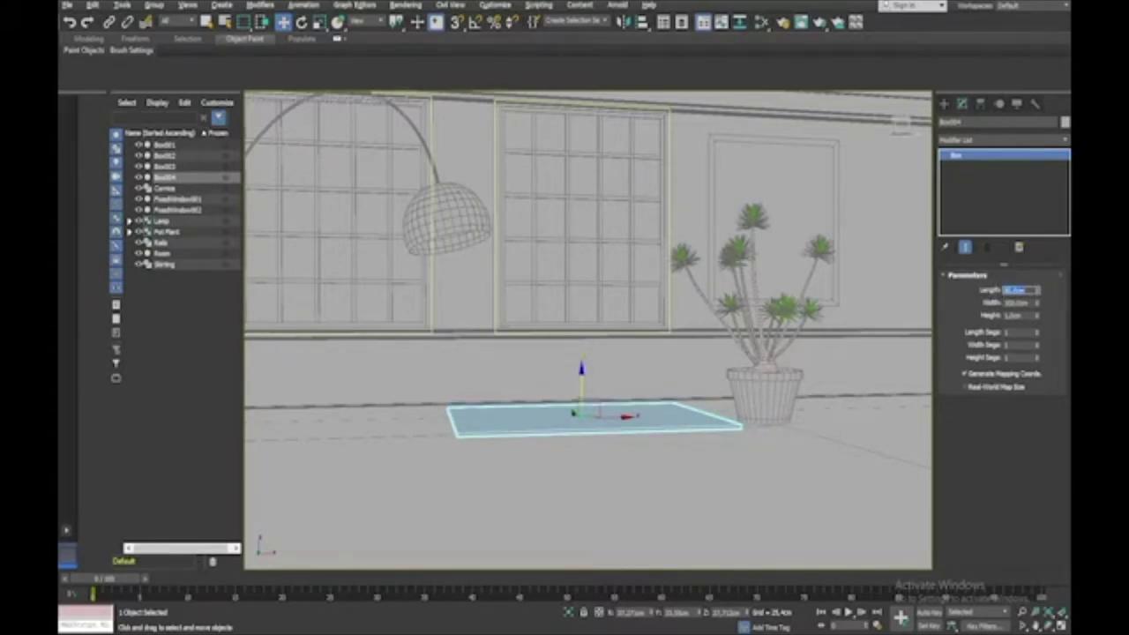
Step: Widen the raised tabletop box to 150 cm
alt+middle_drag(582, 344, 624, 386)
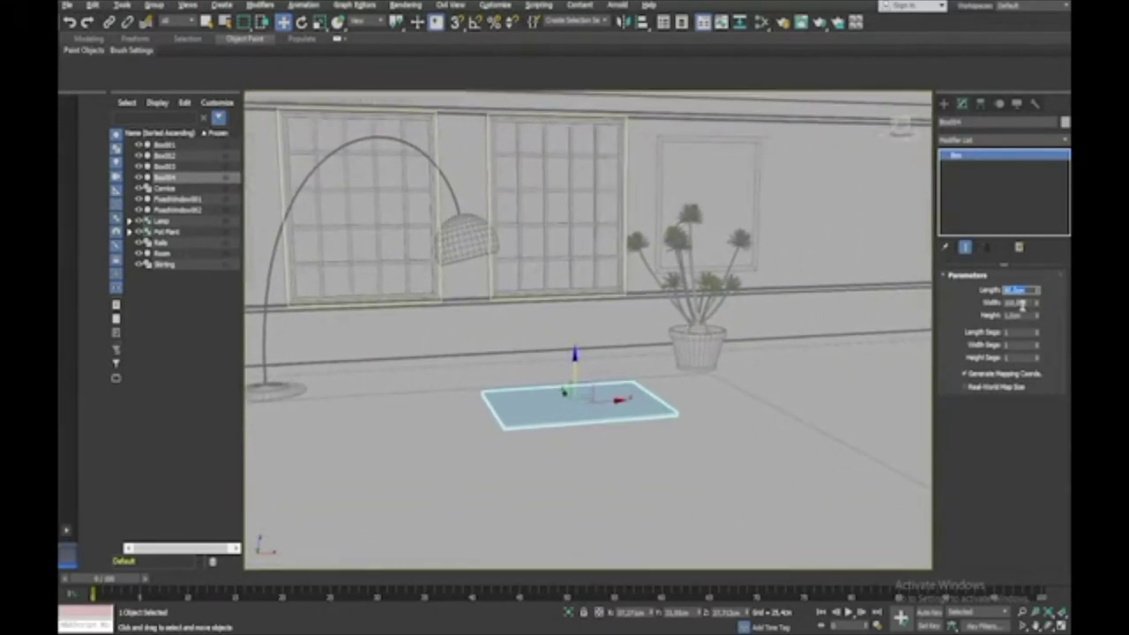
double_click(1020, 304)
text(1)
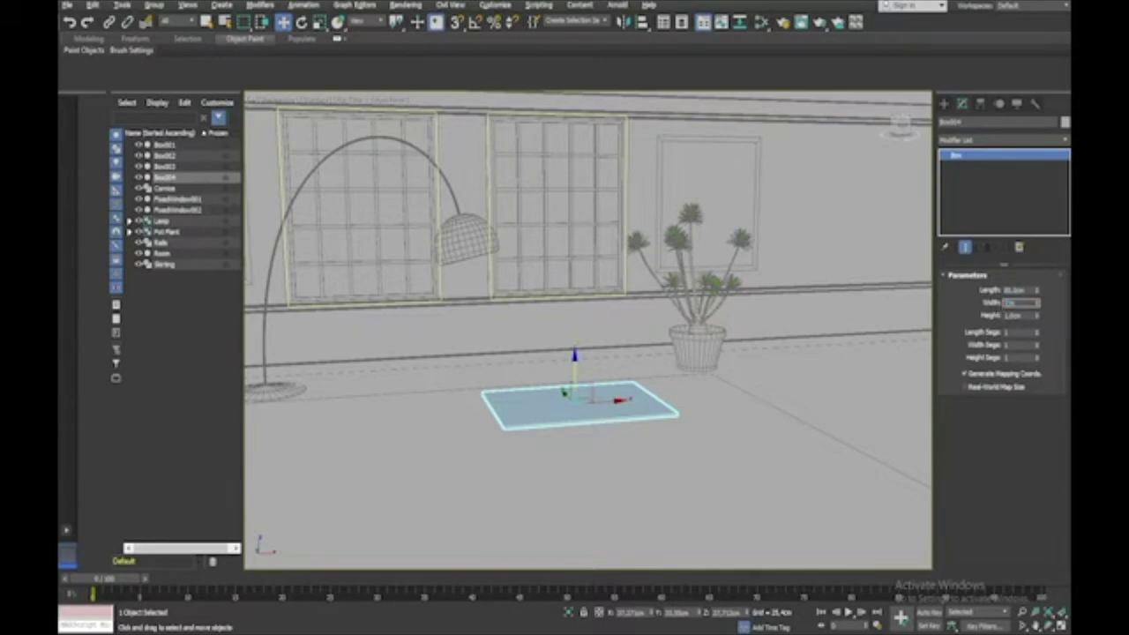
key(Return)
mouse_move(582, 371)
alt+middle_down()
mouse_move(603, 322)
mouse_move(582, 322)
mouse_move(582, 269)
mouse_move(582, 348)
alt+middle_up()
scroll(604, 322, up, 3)
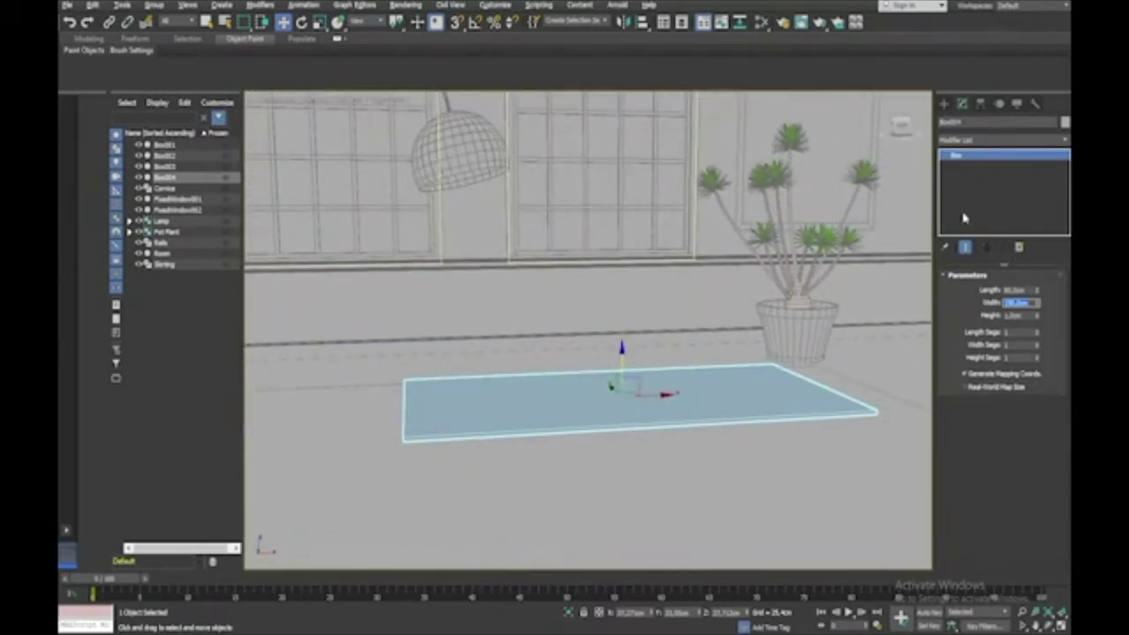
Step: Create an upright cylinder of about 3.3 cm radius near a tabletop corner and extend its height to reach the tabletop
click(944, 103)
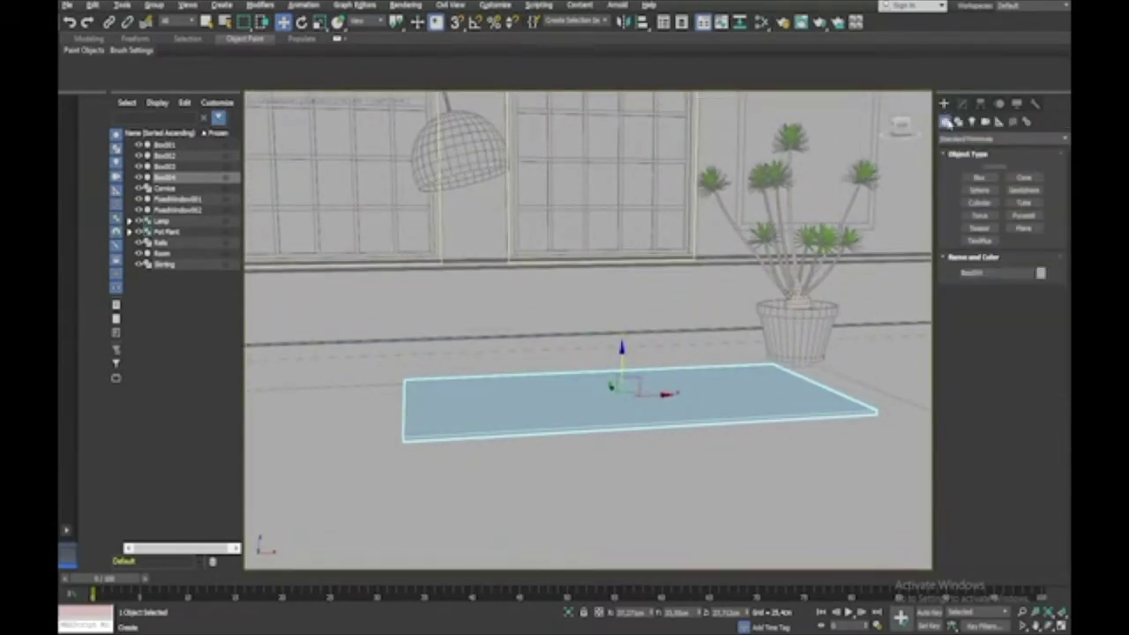
click(980, 203)
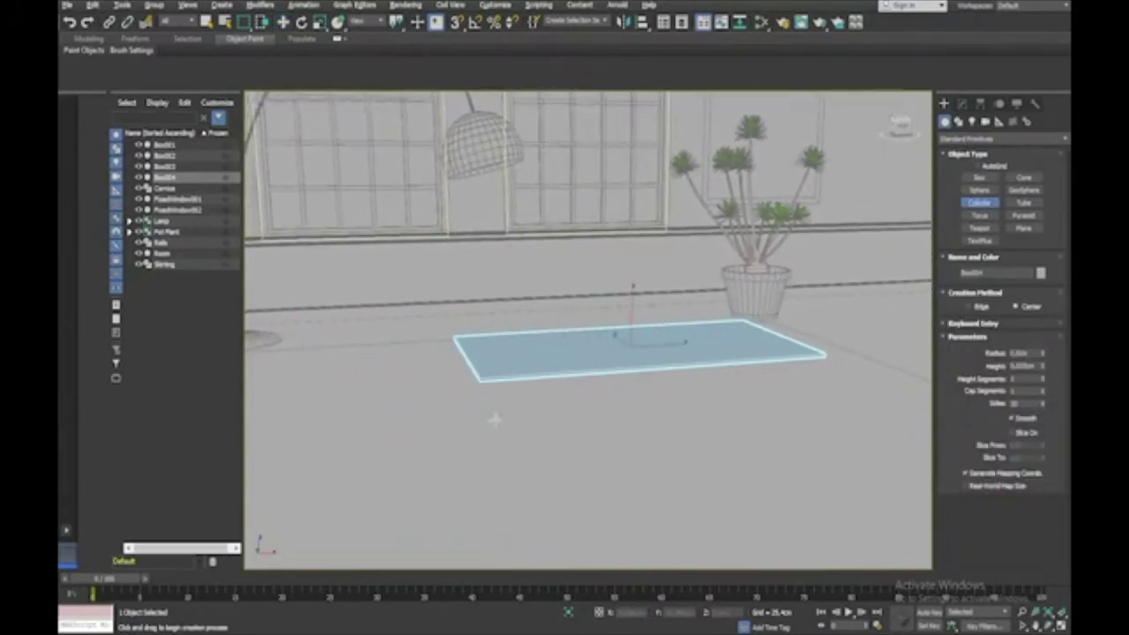
alt+middle_drag(500, 423, 497, 435)
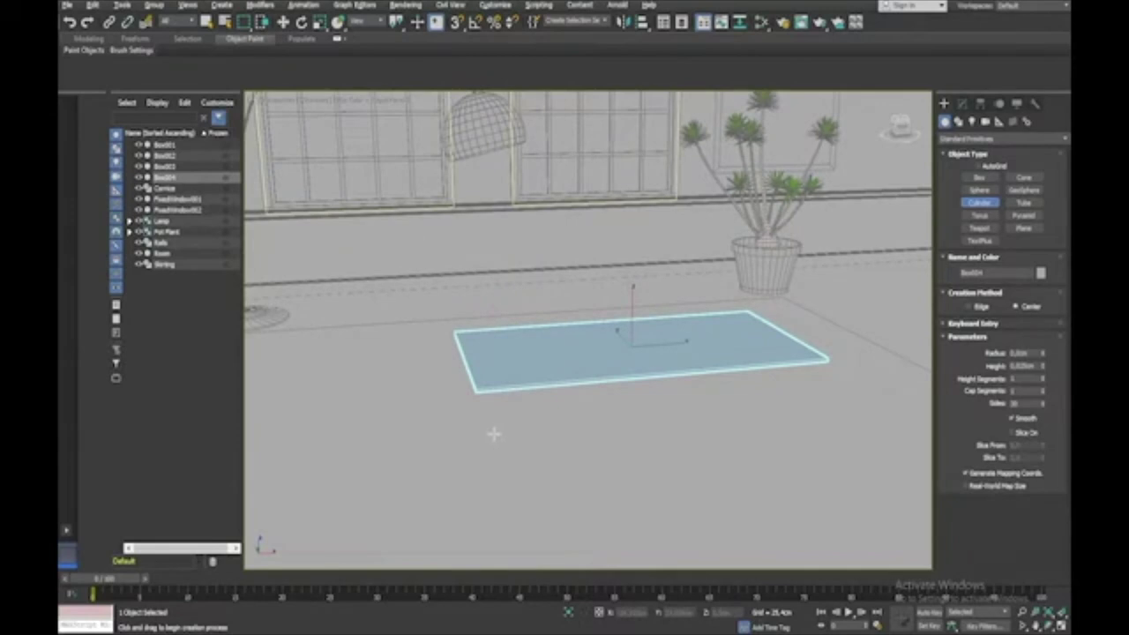
drag(499, 430, 499, 430)
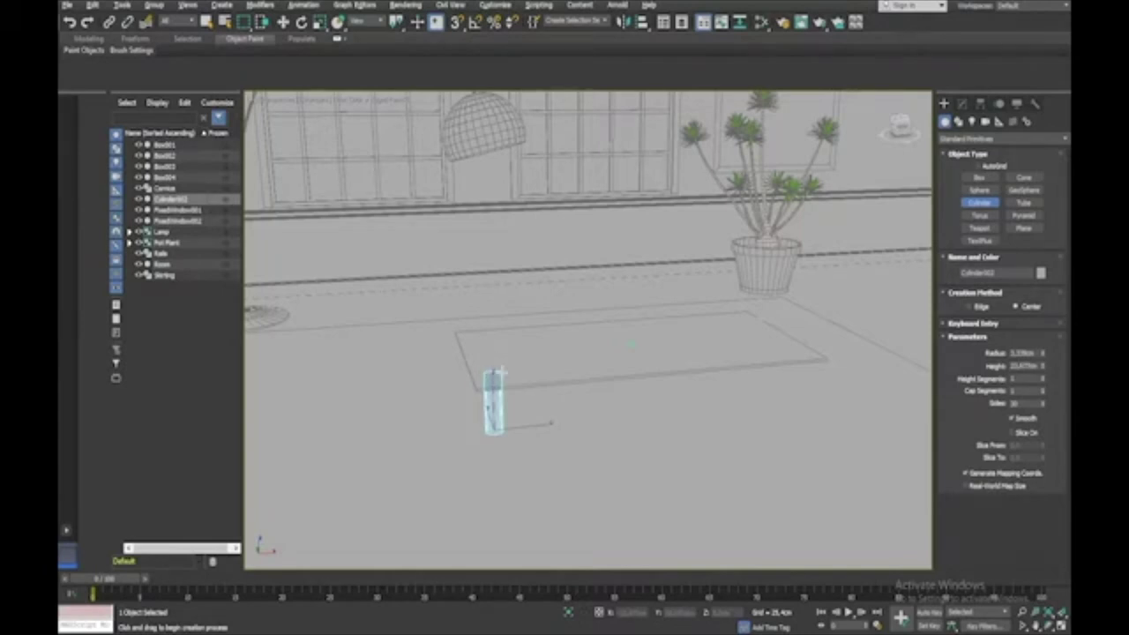
alt+middle_drag(503, 371, 502, 373)
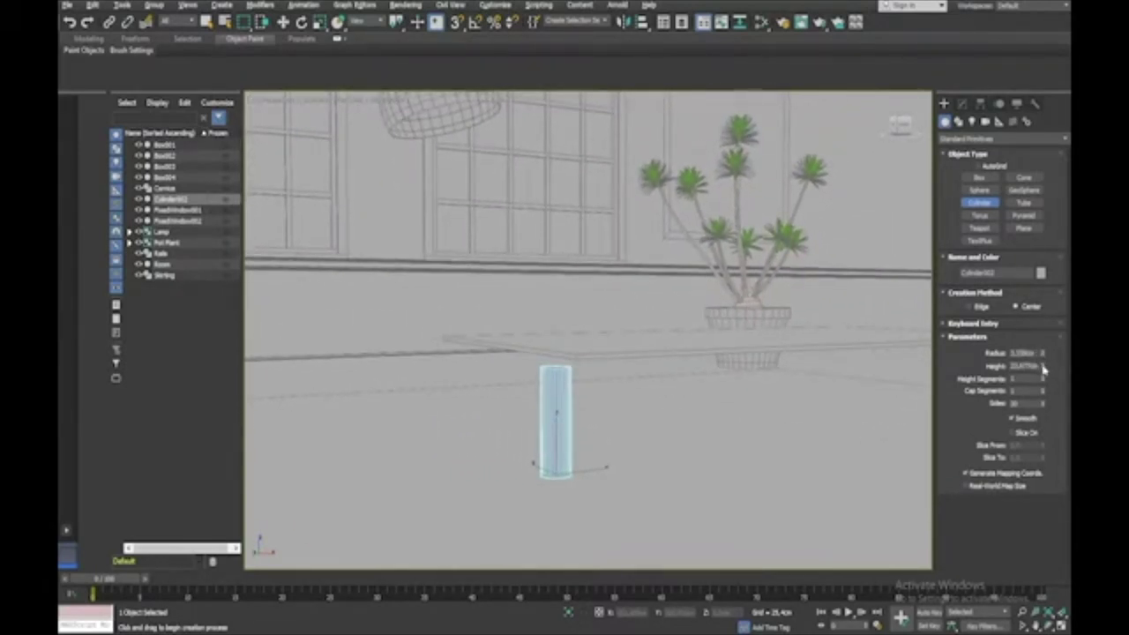
drag(1042, 369, 1041, 355)
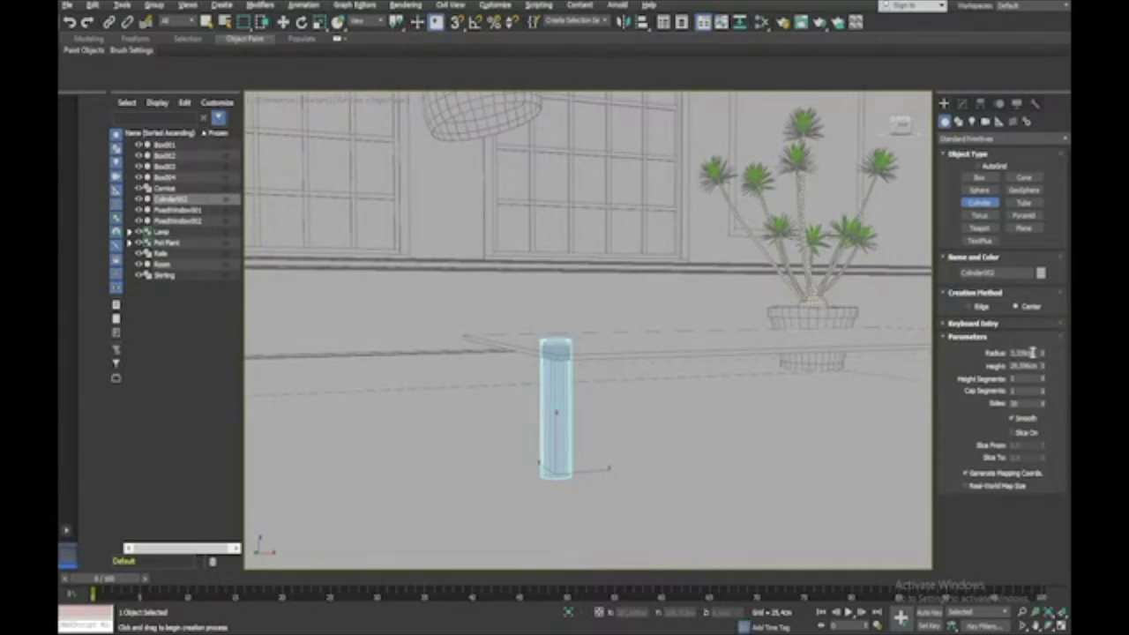
Step: Set the leg cylinder's radius to 2 cm and change its number of sides
double_click(1028, 353)
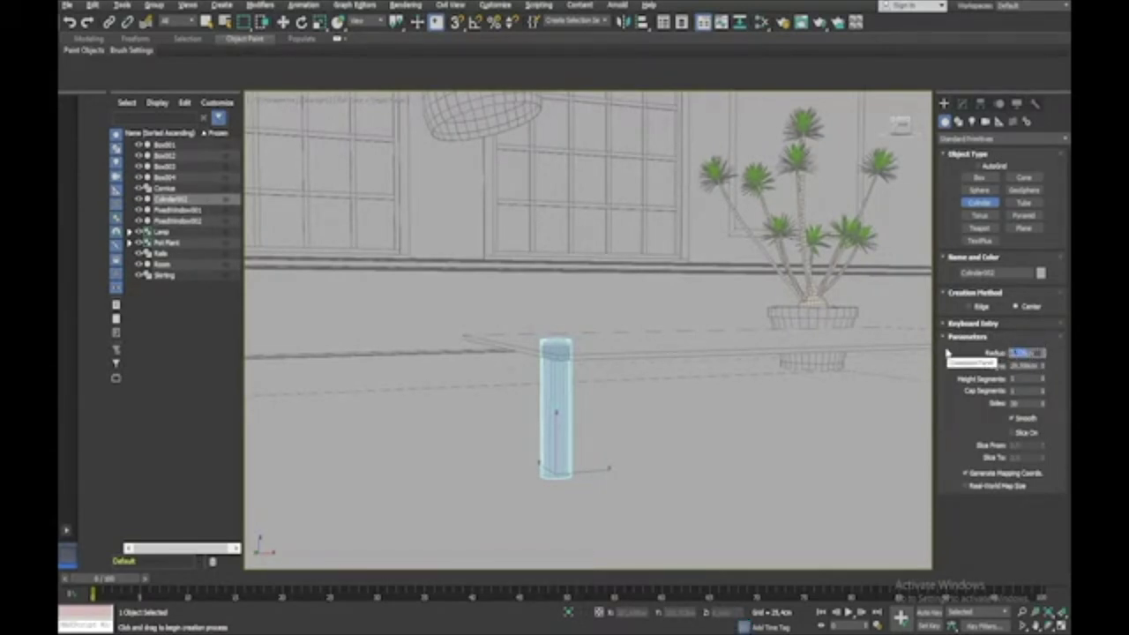
key(Return)
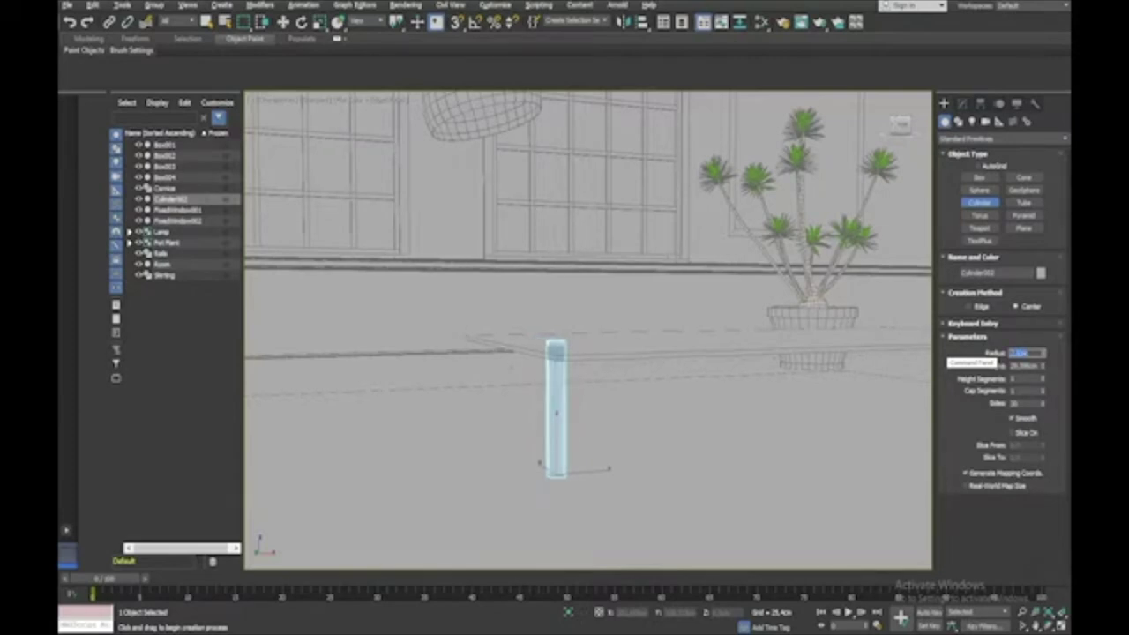
alt+middle_drag(608, 352, 565, 446)
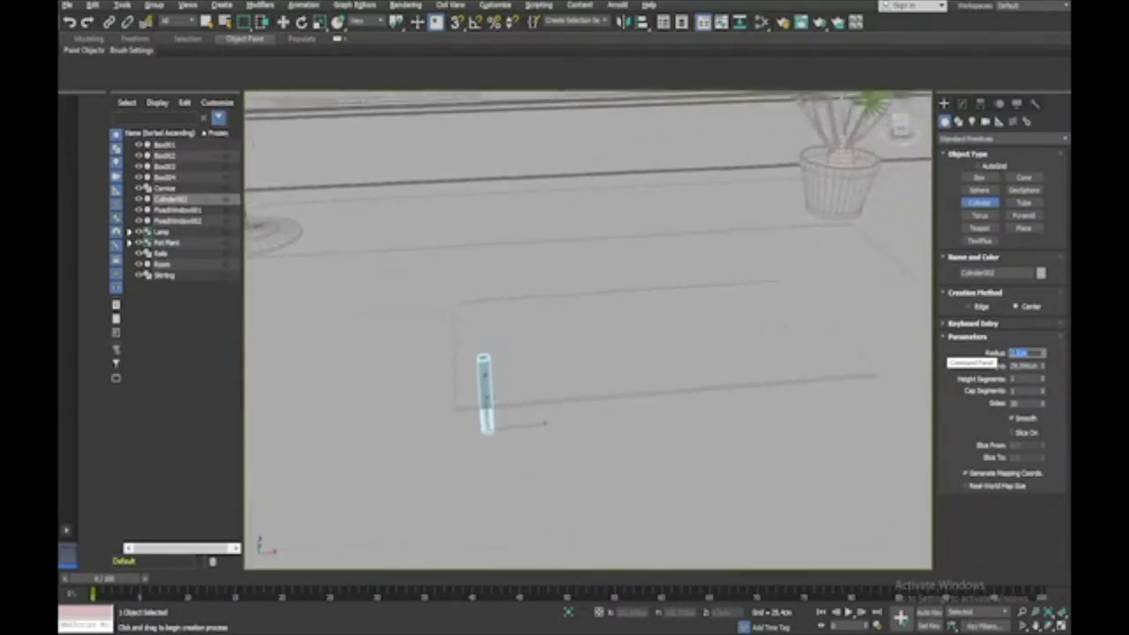
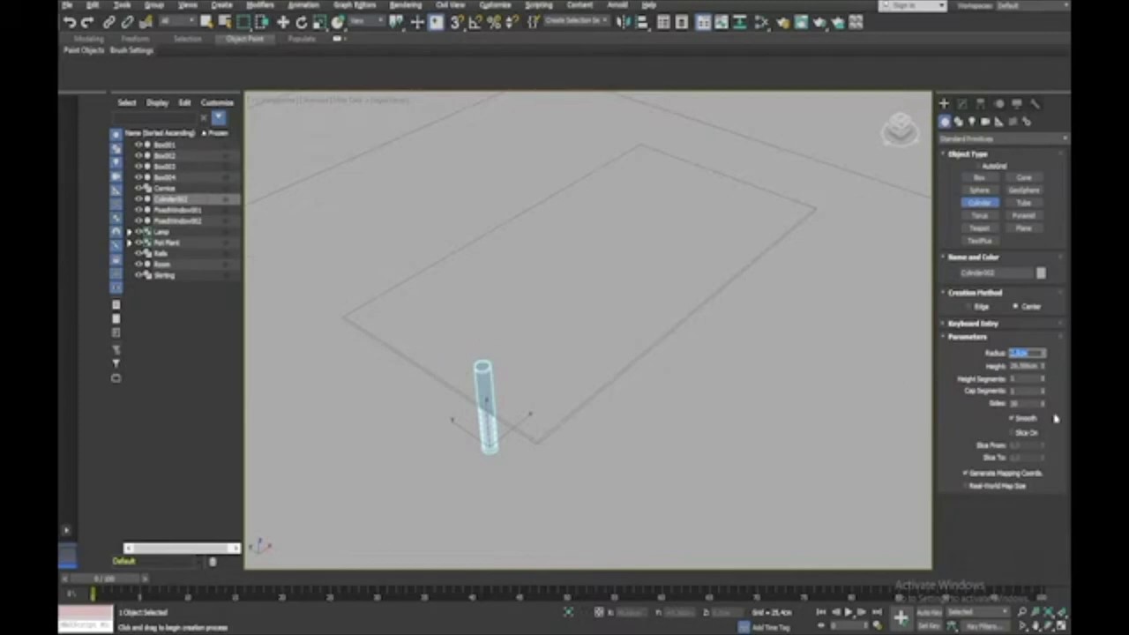
click(1021, 404)
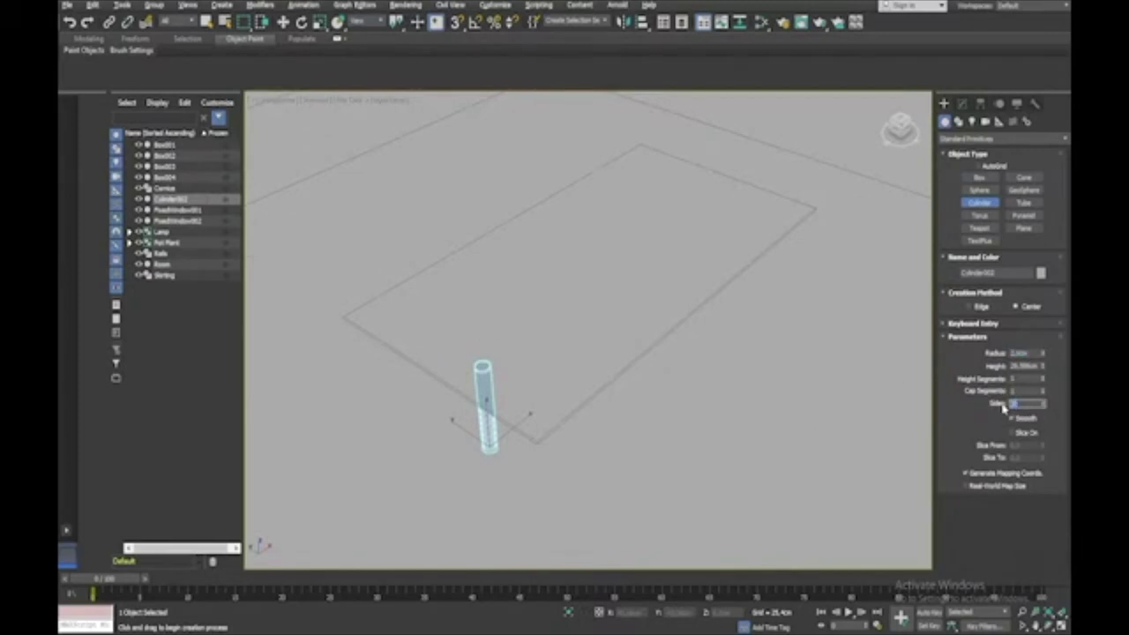
key(Return)
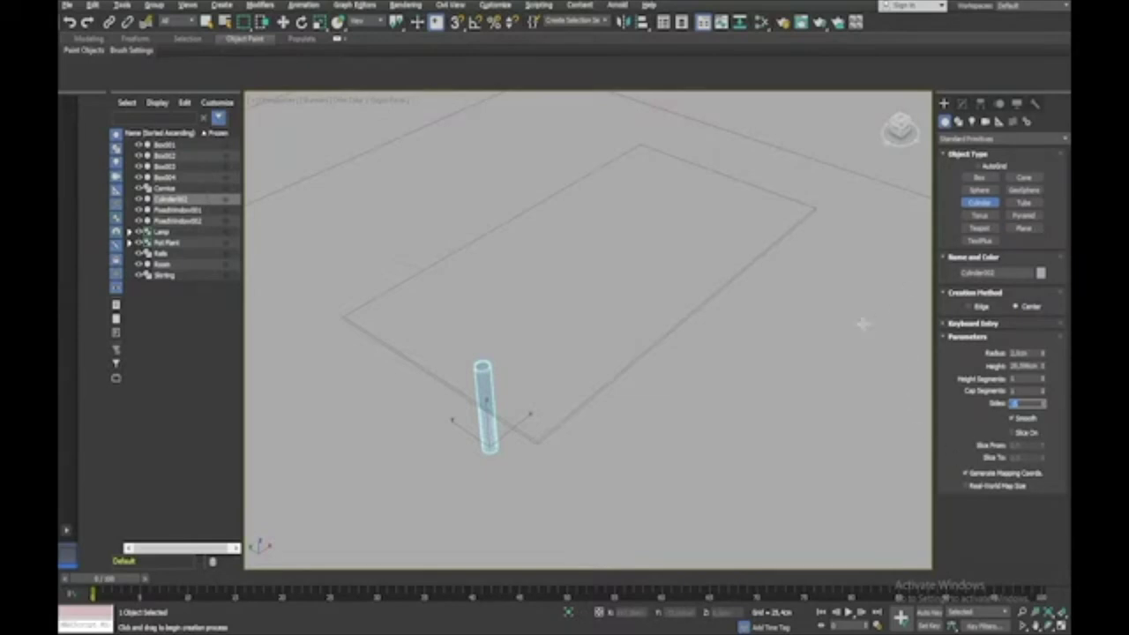
Step: Move the leg cylinder across the floor so it stands under the nearest corner of the tabletop, slightly inset from both edges
key(w)
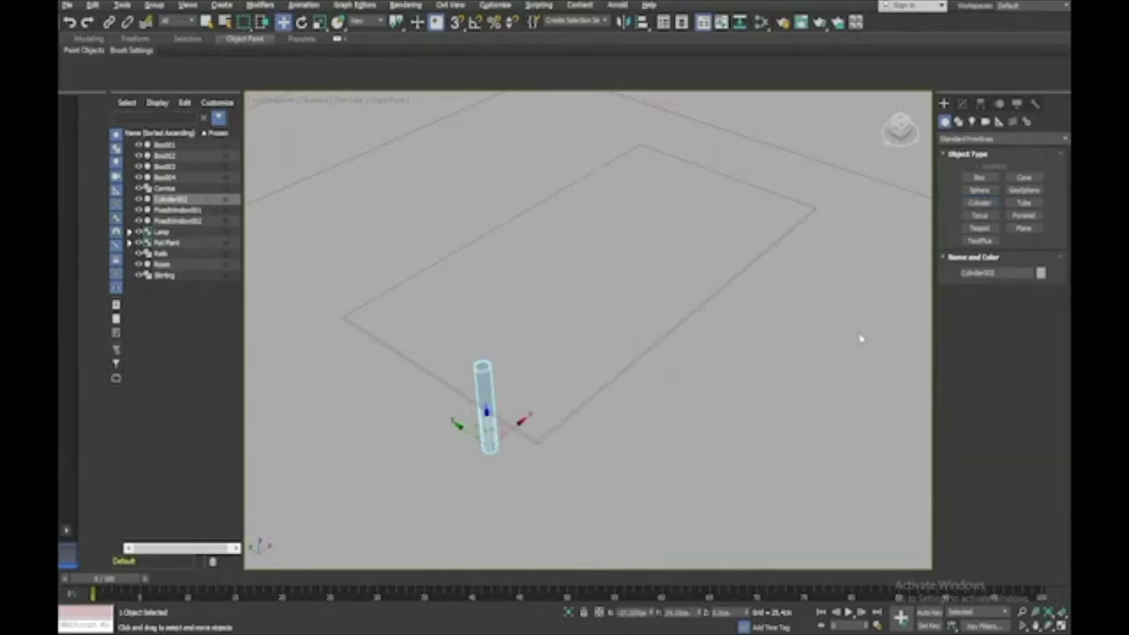
alt+middle_drag(861, 338, 913, 367)
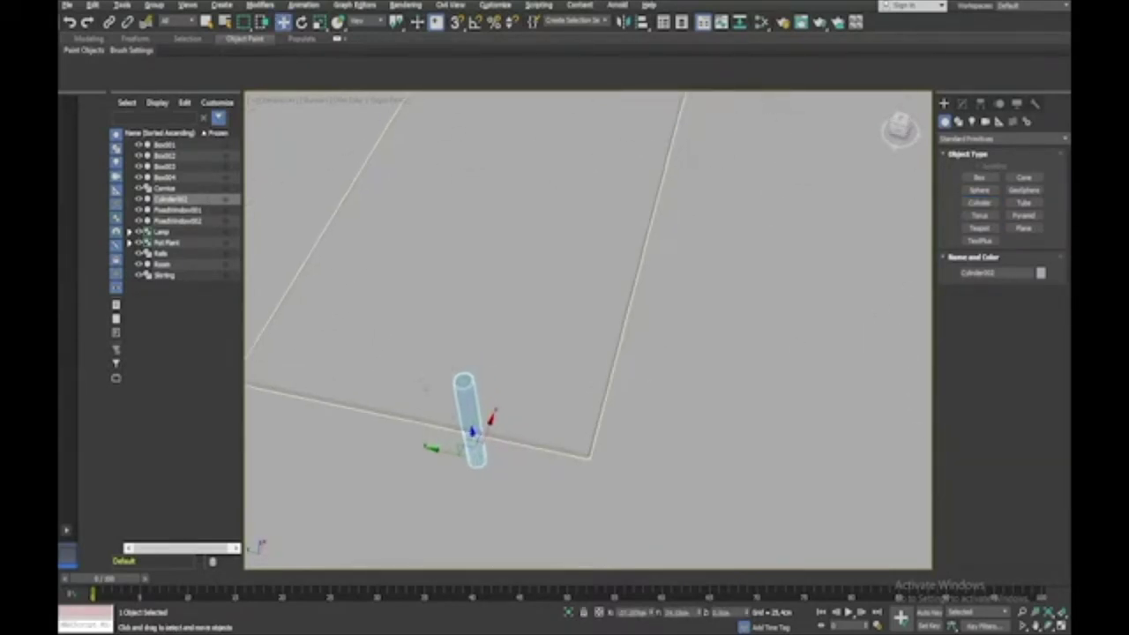
drag(472, 433, 554, 467)
alt+middle_drag(553, 468, 568, 465)
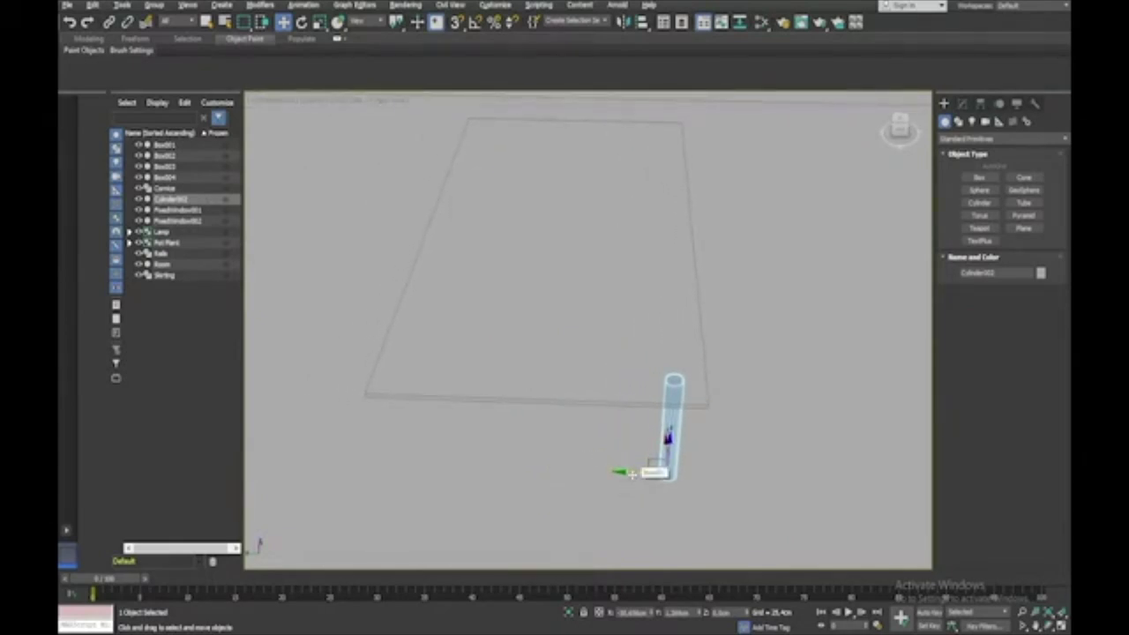
Step: Clone the leg as an instance to the other corner of the same short side of the tabletop
mouse_move(630, 474)
shift+mouse_down()
mouse_move(370, 461)
mouse_move(382, 468)
shift+mouse_up()
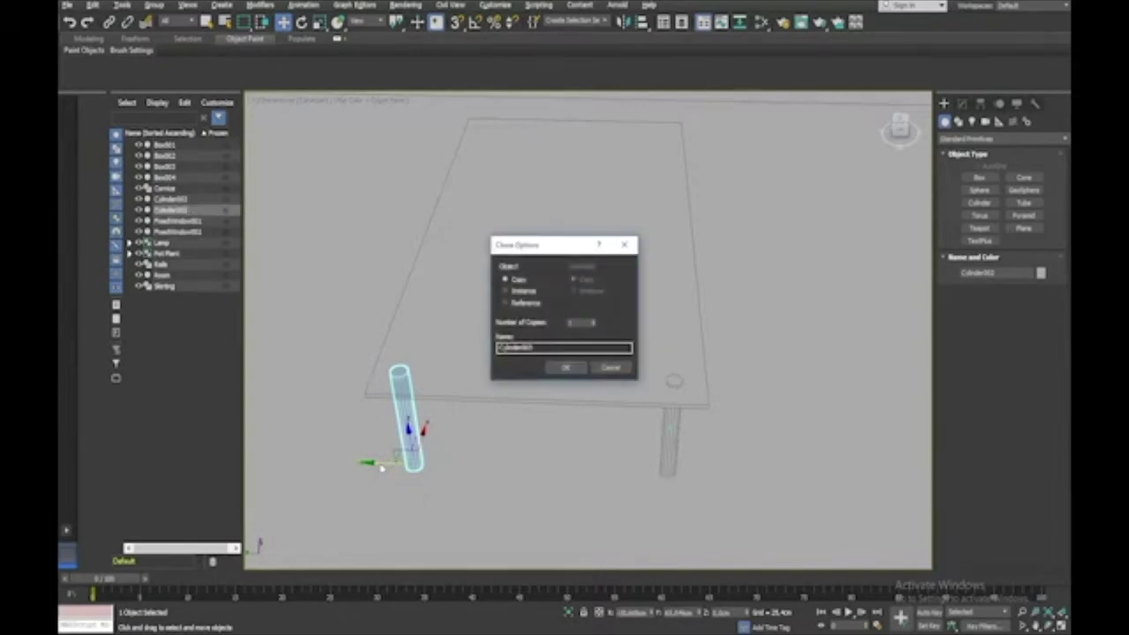
click(526, 292)
click(561, 366)
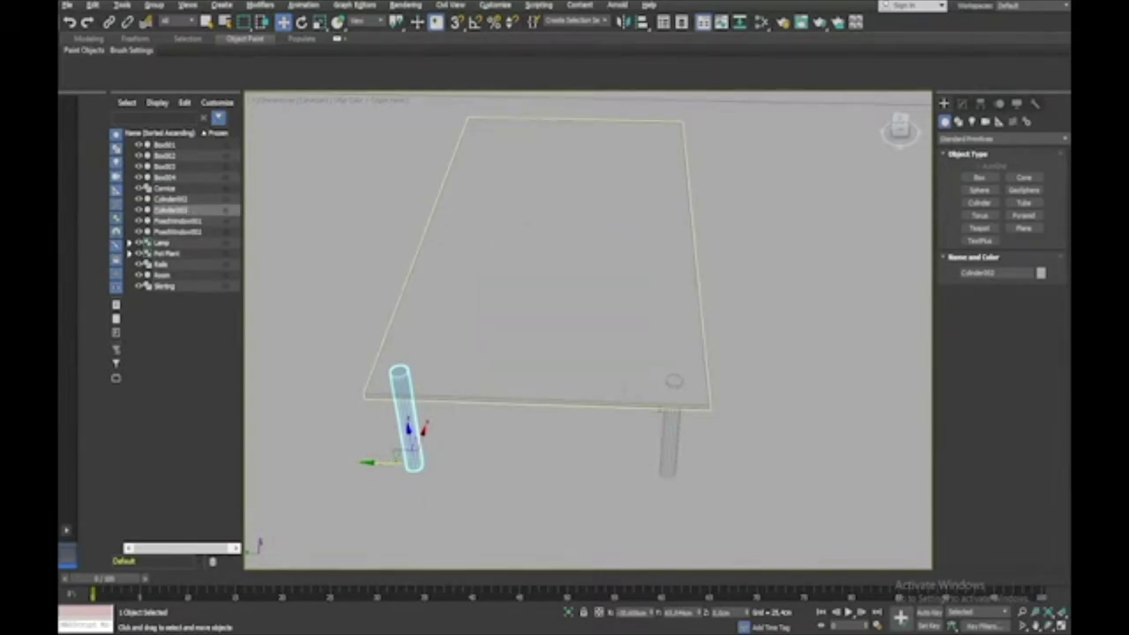
Step: Clone both legs together as instances under the two corners at the opposite end of the tabletop
ctrl+click(674, 441)
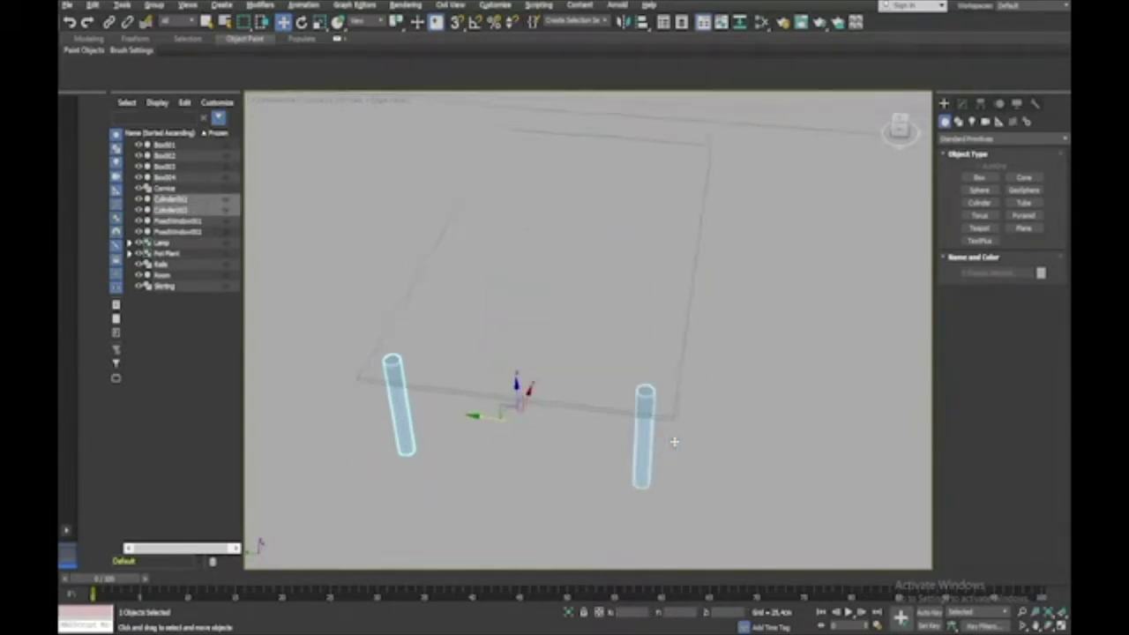
alt+middle_drag(673, 441, 674, 441)
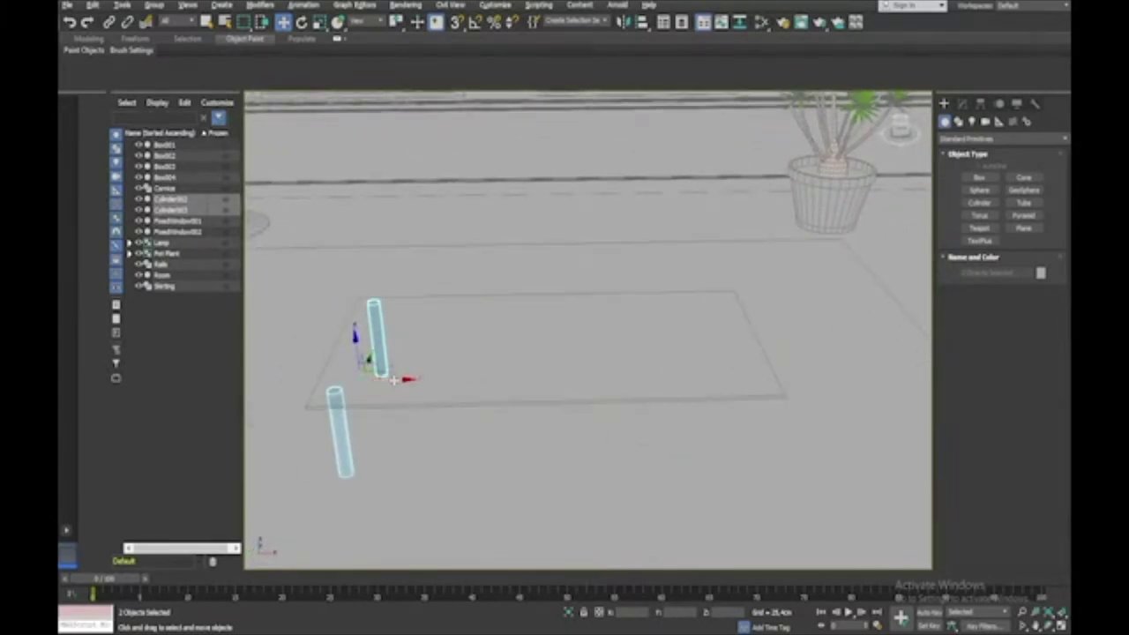
mouse_move(396, 379)
mouse_down()
mouse_move(781, 373)
mouse_move(769, 381)
mouse_up()
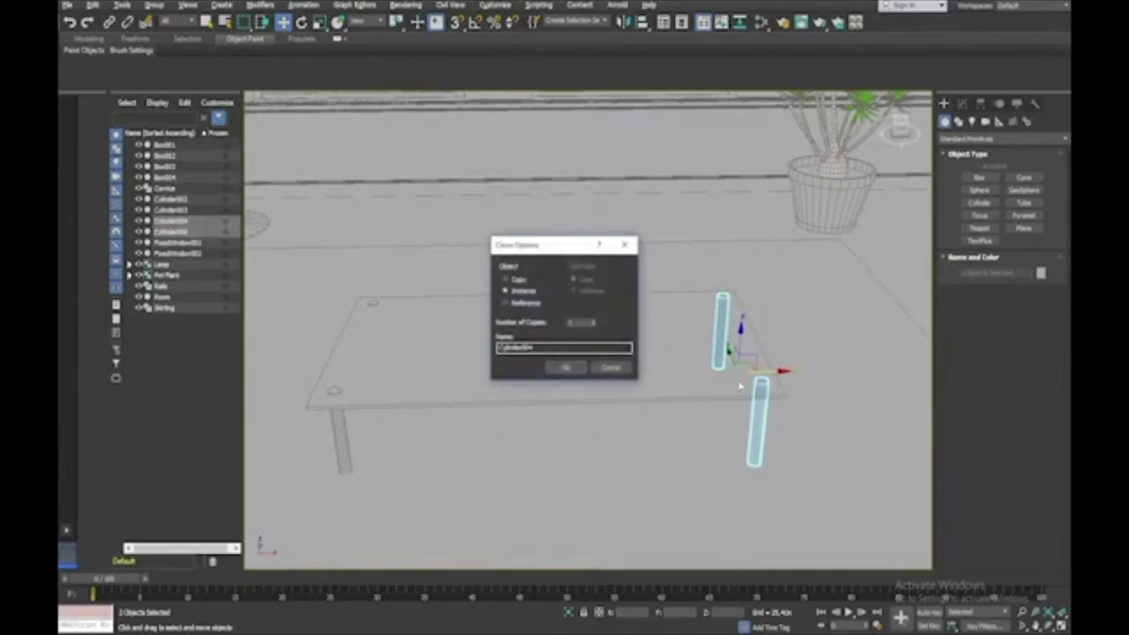
click(566, 367)
Step: Clone the tabletop as an instance straight down to form a lower shelf near the bottom of the legs
click(550, 373)
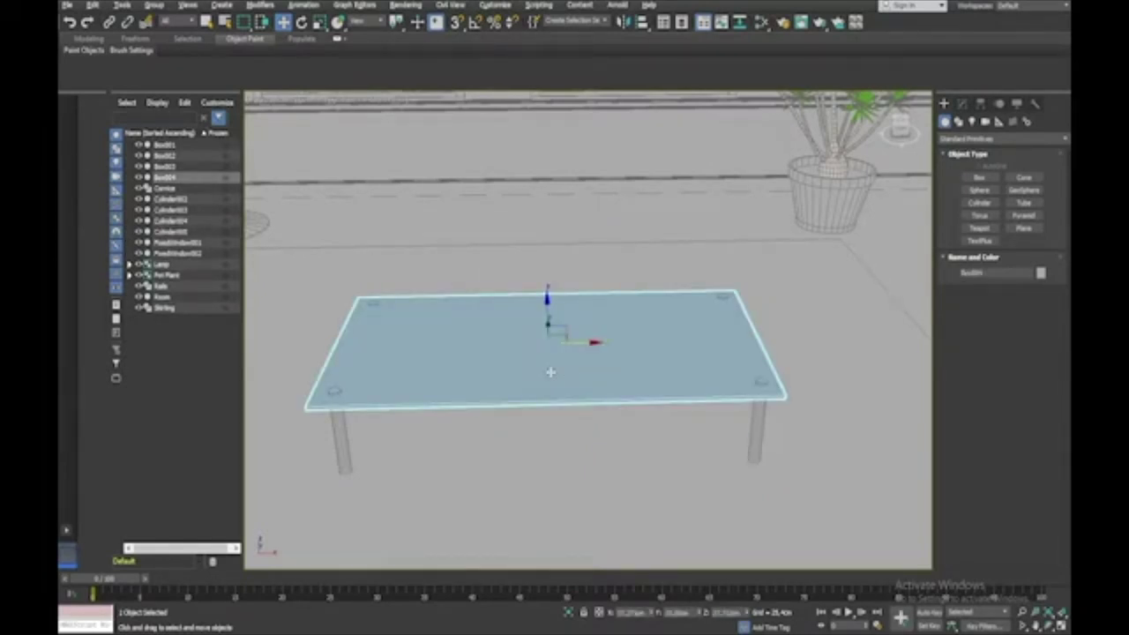
drag(545, 306, 549, 371)
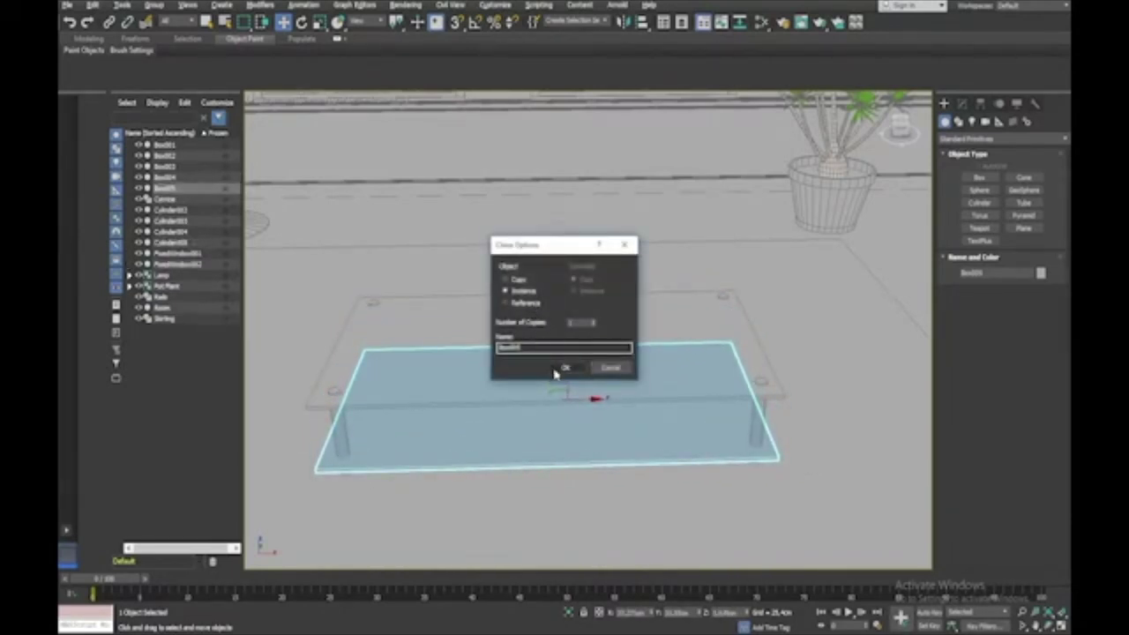
click(560, 368)
Step: Group the lower shelf, all four legs and the tabletop under the name Coffee Table, and collapse the group in the object list
alt+middle_drag(664, 364, 676, 361)
alt+middle_drag(574, 357, 417, 347)
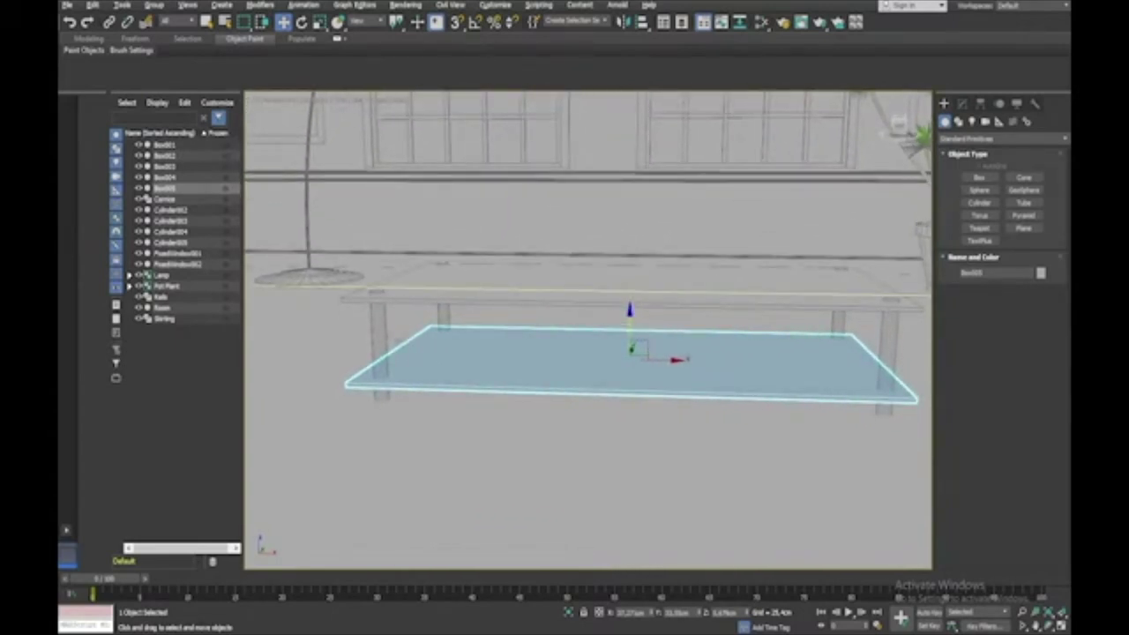
ctrl+click(379, 344)
ctrl+click(441, 299)
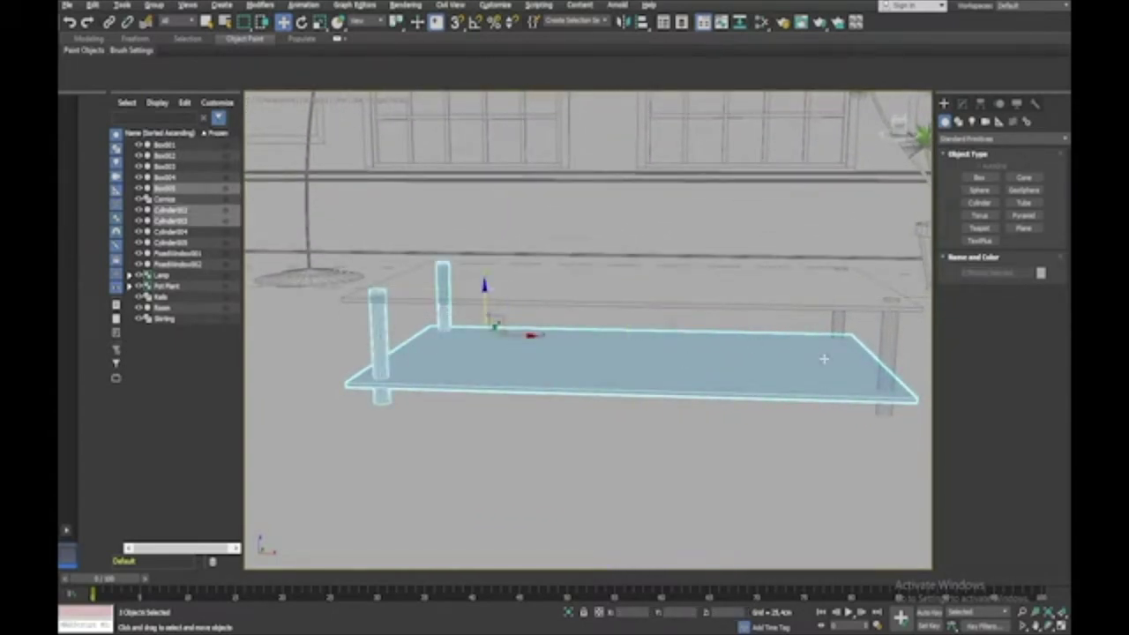
ctrl+click(889, 353)
ctrl+click(839, 325)
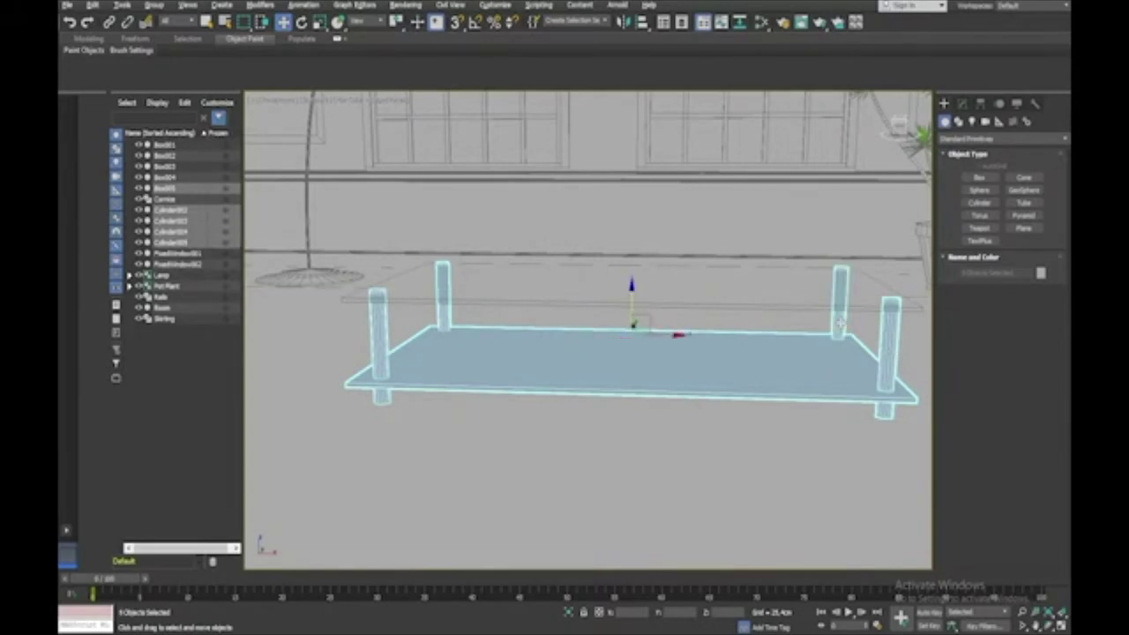
ctrl+click(791, 291)
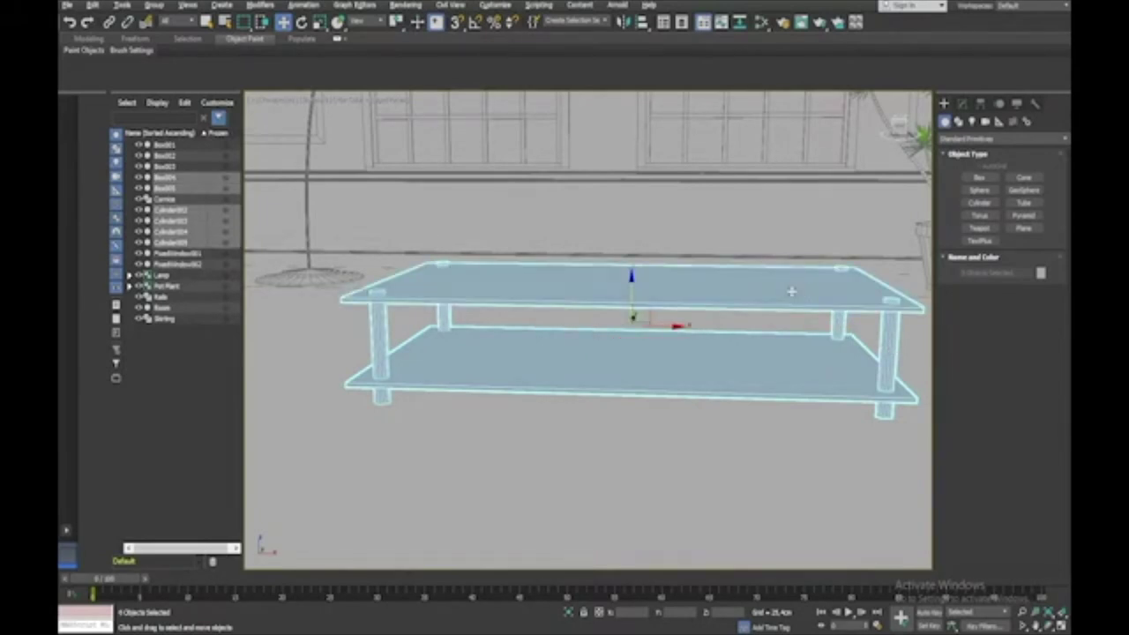
click(154, 5)
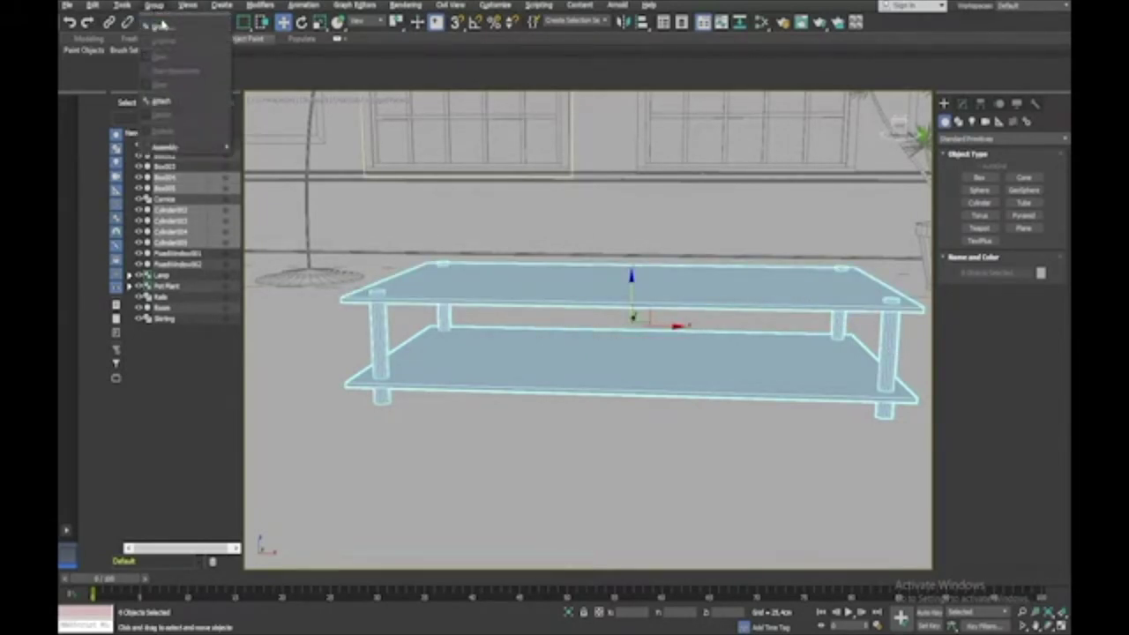
click(162, 25)
text(Table)
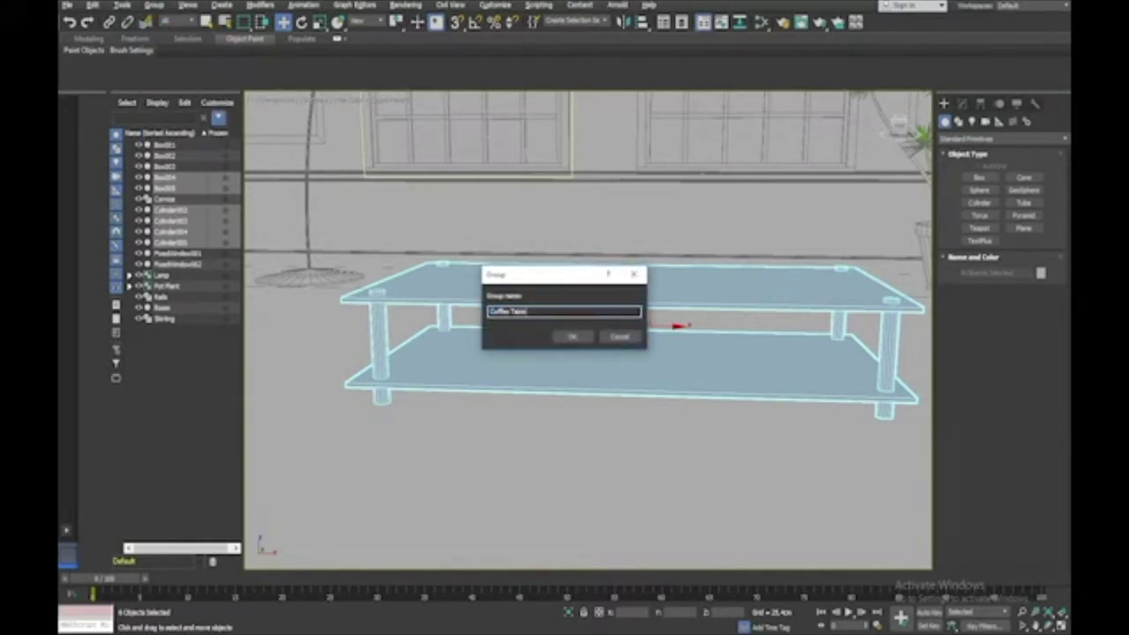
key(Return)
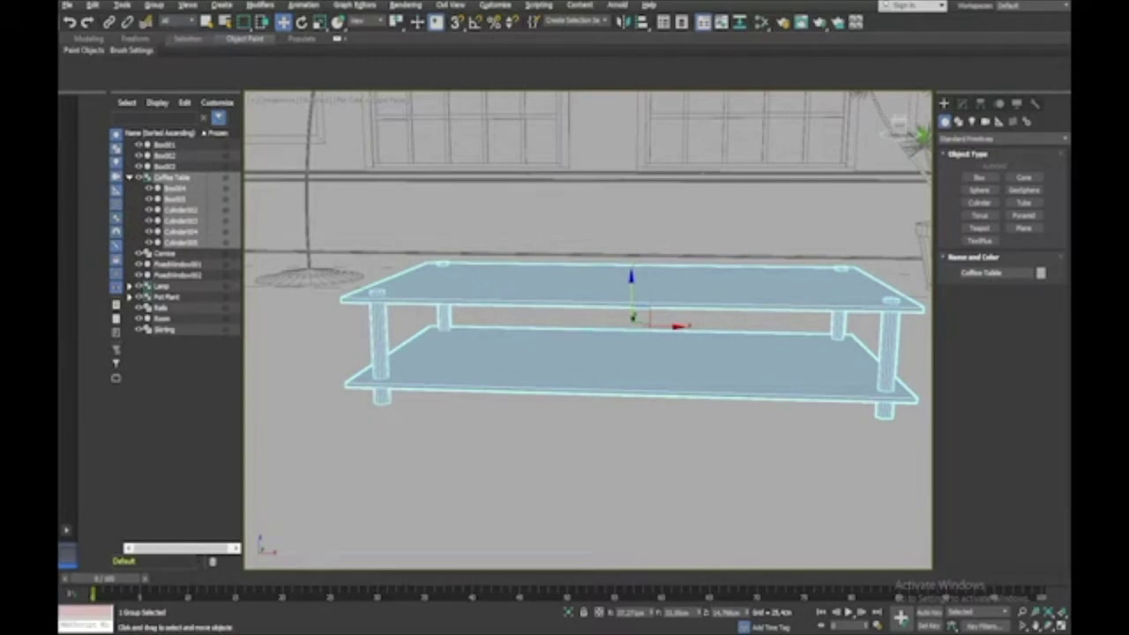
click(133, 179)
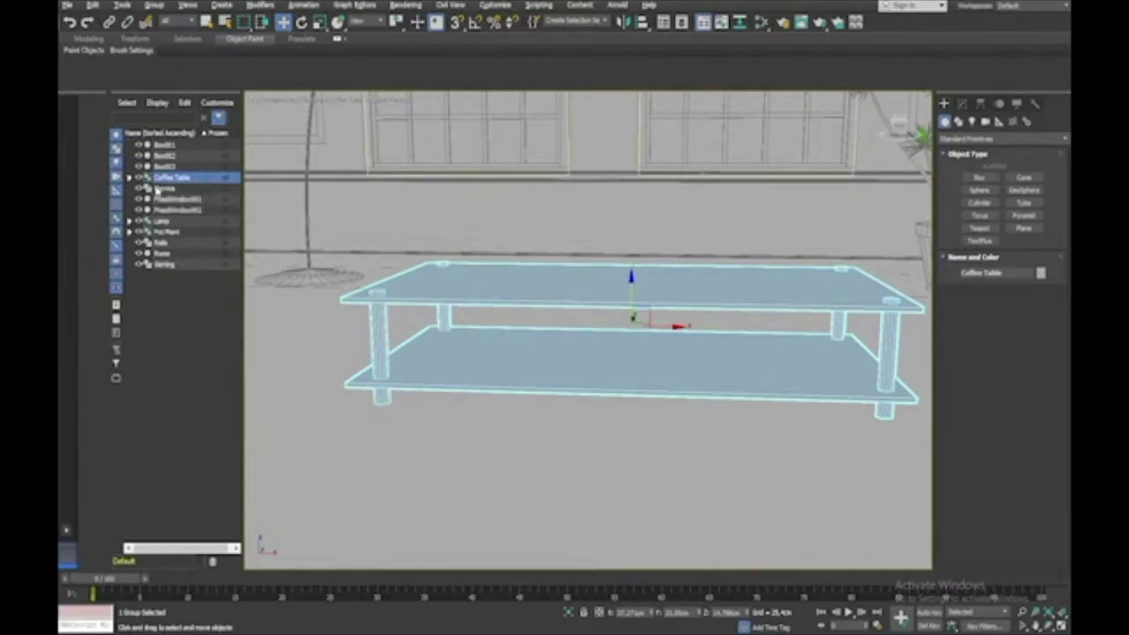
Step: Rename the large flat box under the coffee table as Carpet
scroll(164, 153, down, 5)
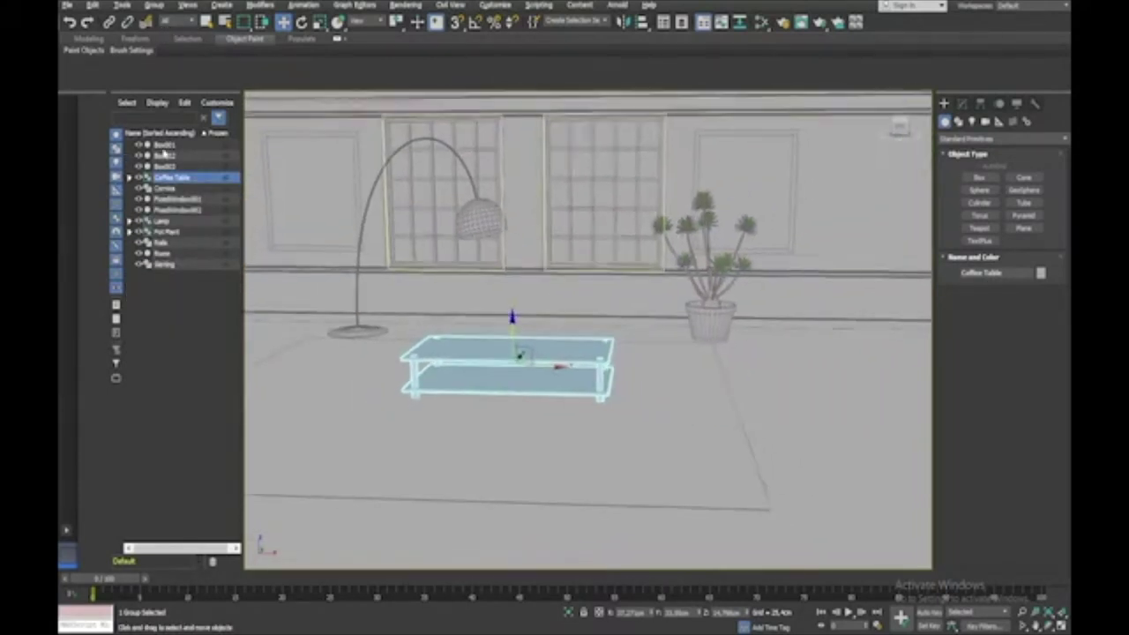
click(164, 147)
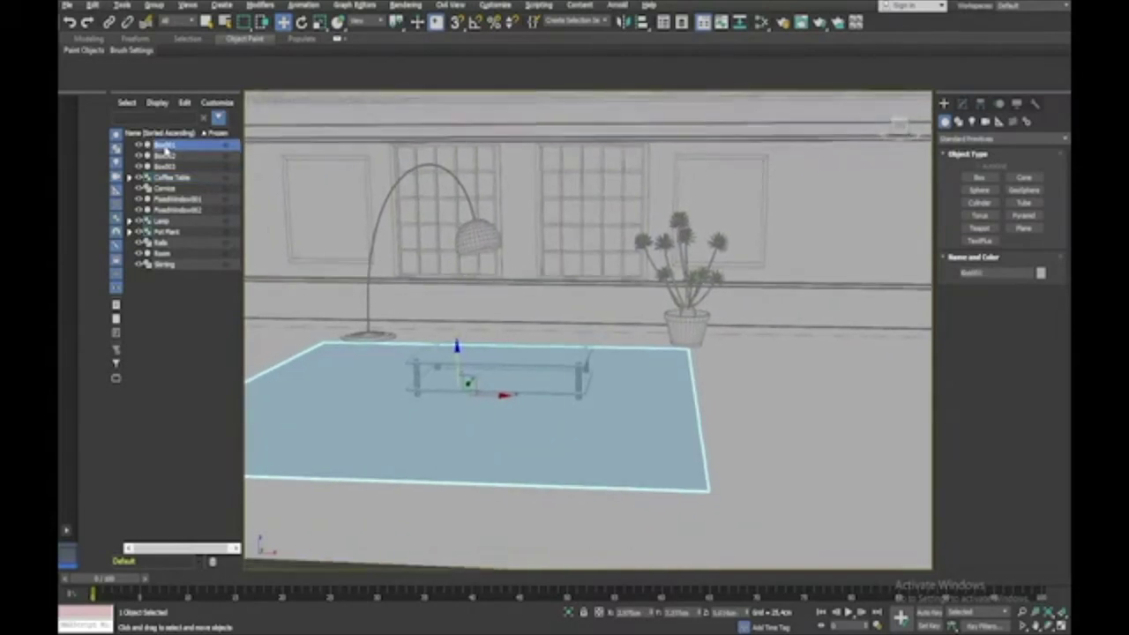
double_click(165, 147)
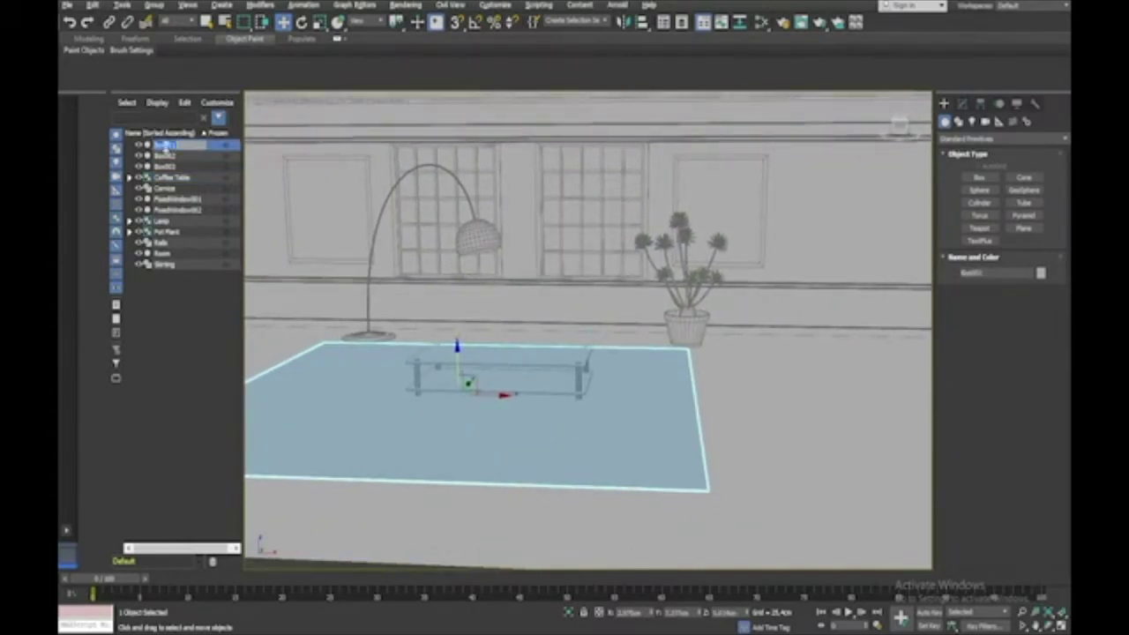
text(Carpet)
key(Return)
Step: Rename the picture frame box on the wall behind the arc lamp's side as Painting 1
click(165, 155)
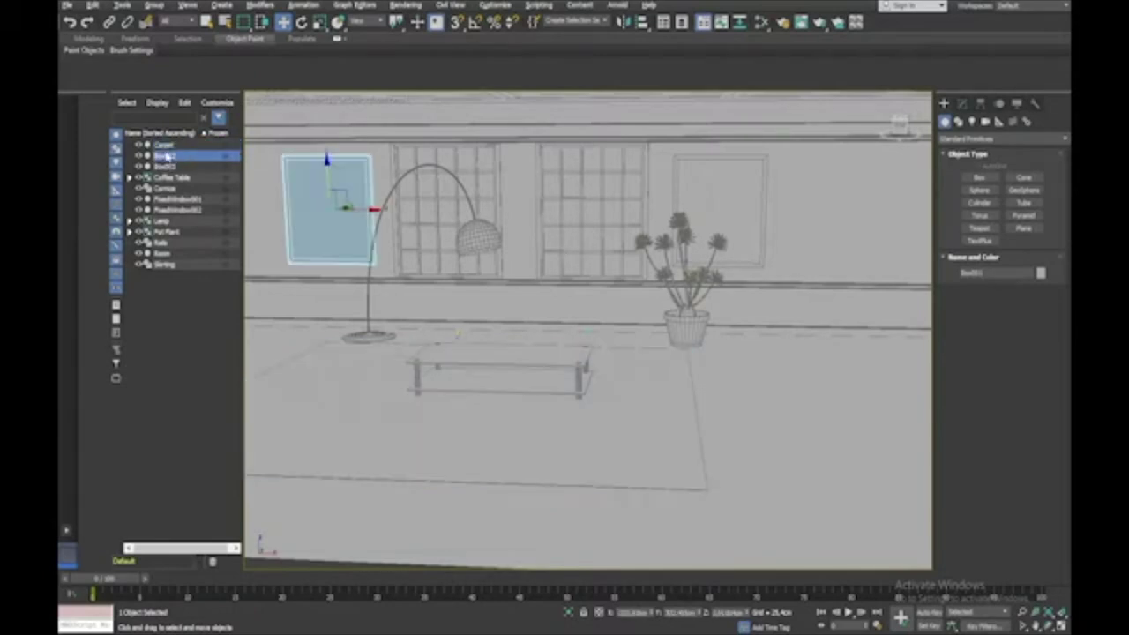
click(165, 155)
text(Frame)
key(Return)
Step: Rename the picture frame box on the wall behind the potted plant as Painting 2
click(182, 166)
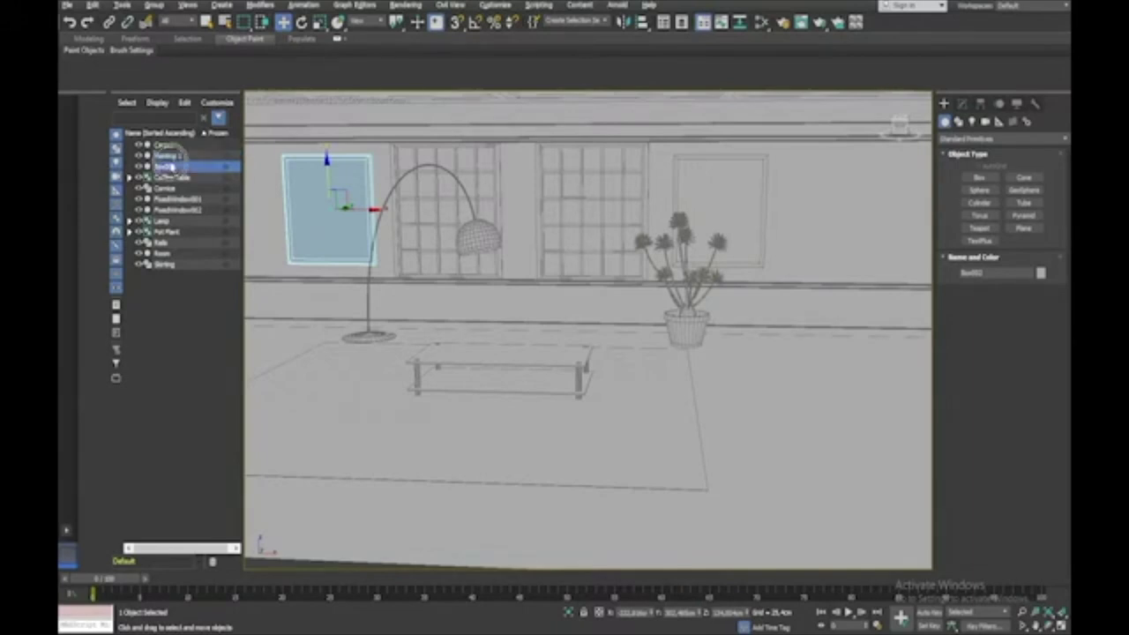
click(181, 166)
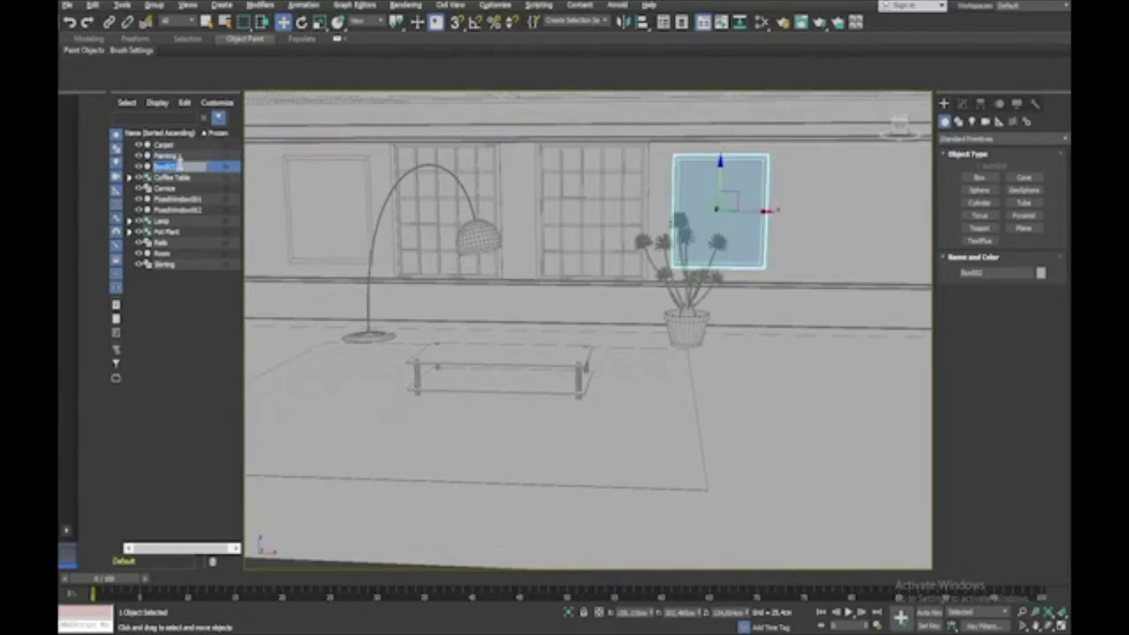
text(Painting)
key(Return)
Step: Check which objects the window, lamp, plant, rails, room and skirting entries in the object list refer to
click(177, 199)
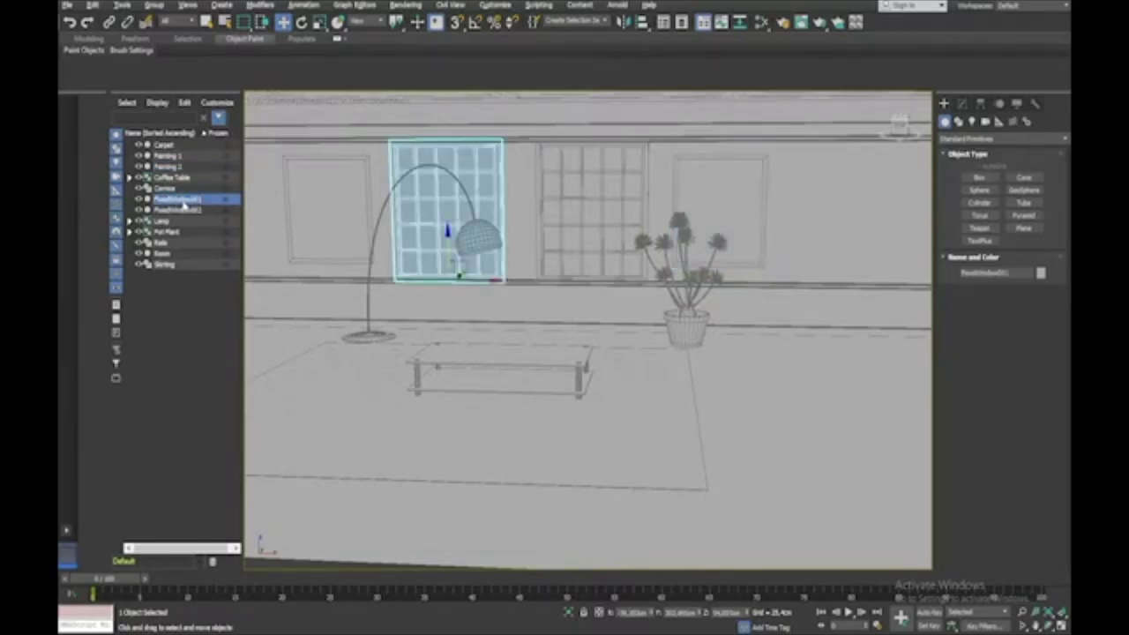
click(180, 210)
click(178, 221)
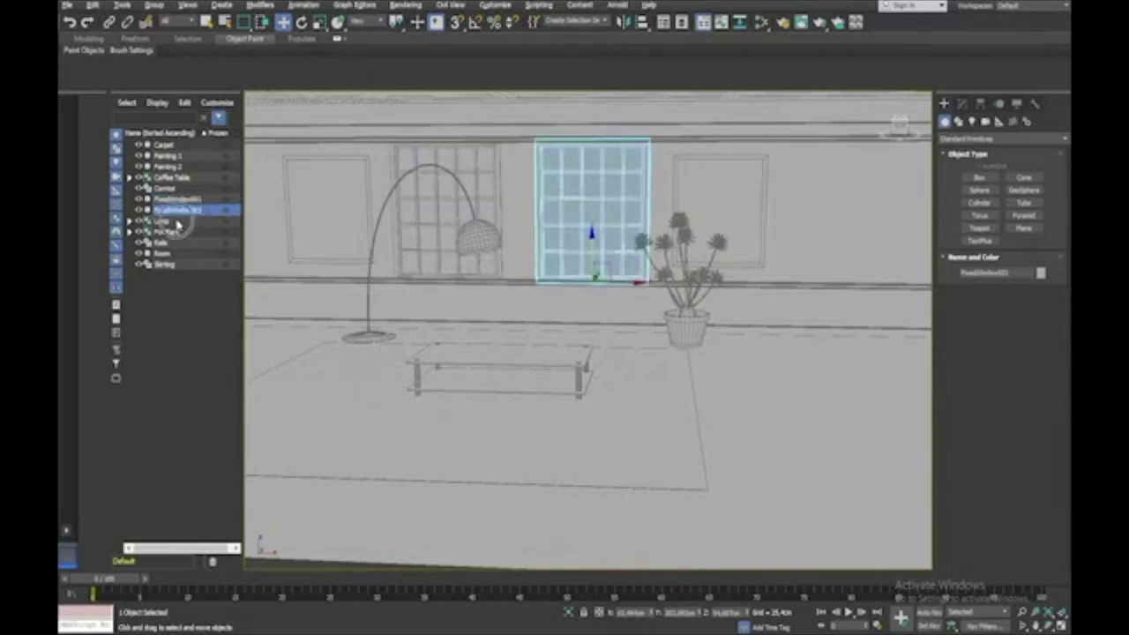
click(178, 232)
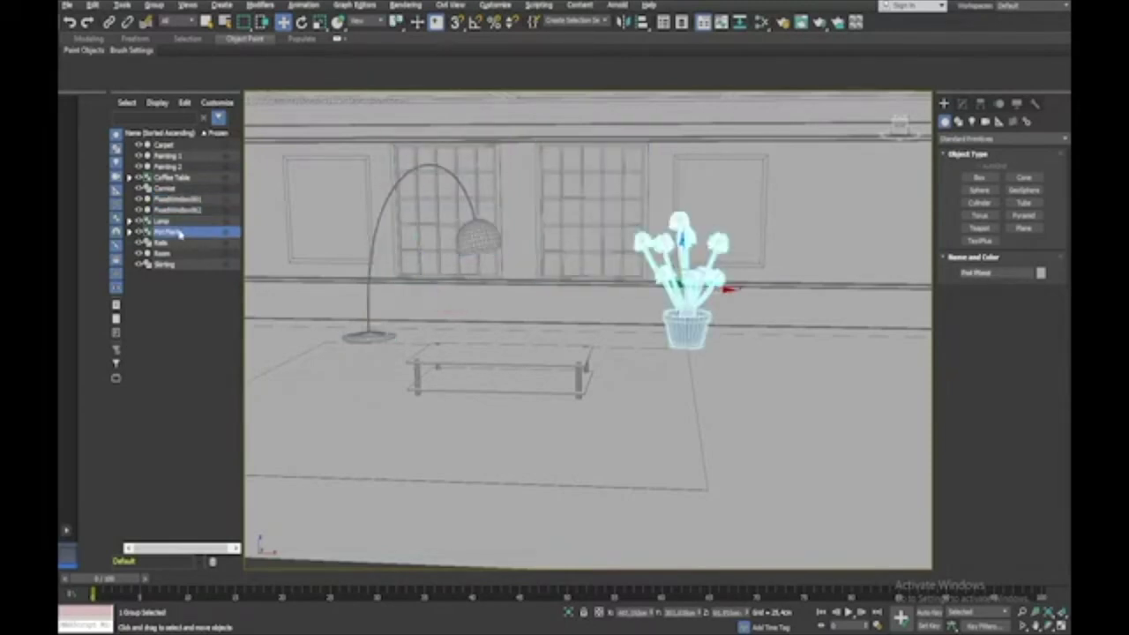
click(180, 243)
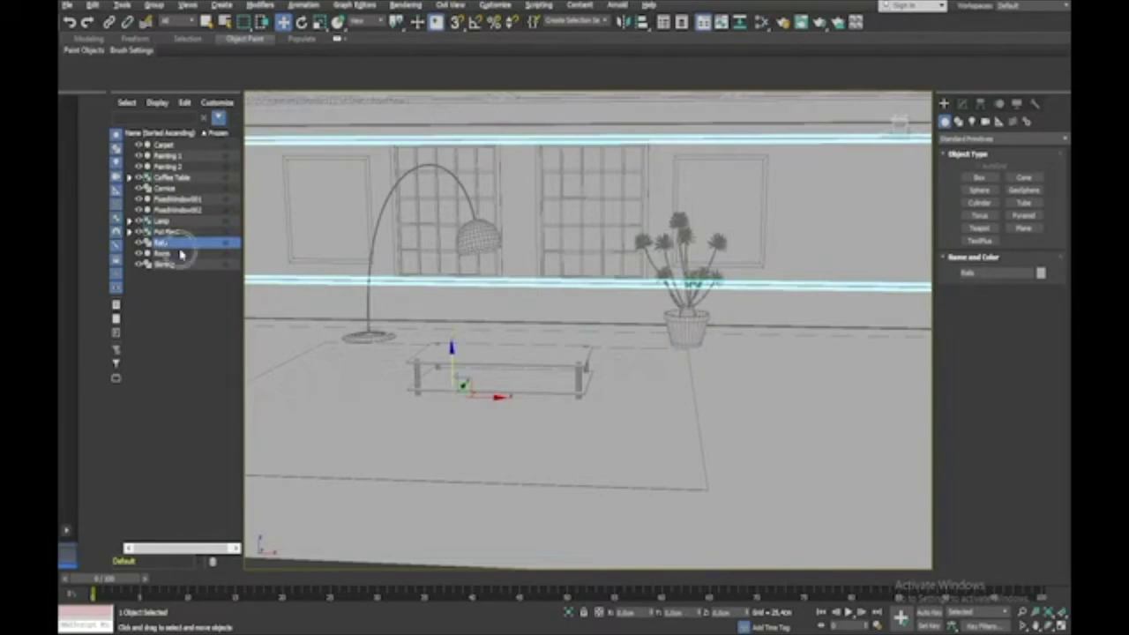
click(181, 254)
click(179, 264)
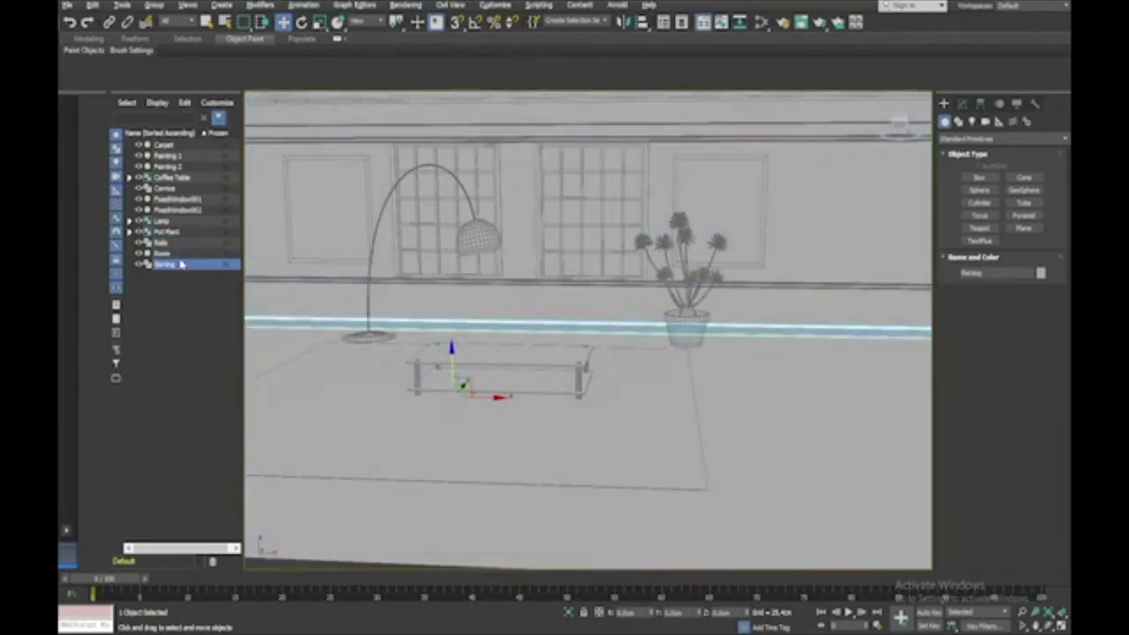
key(super)
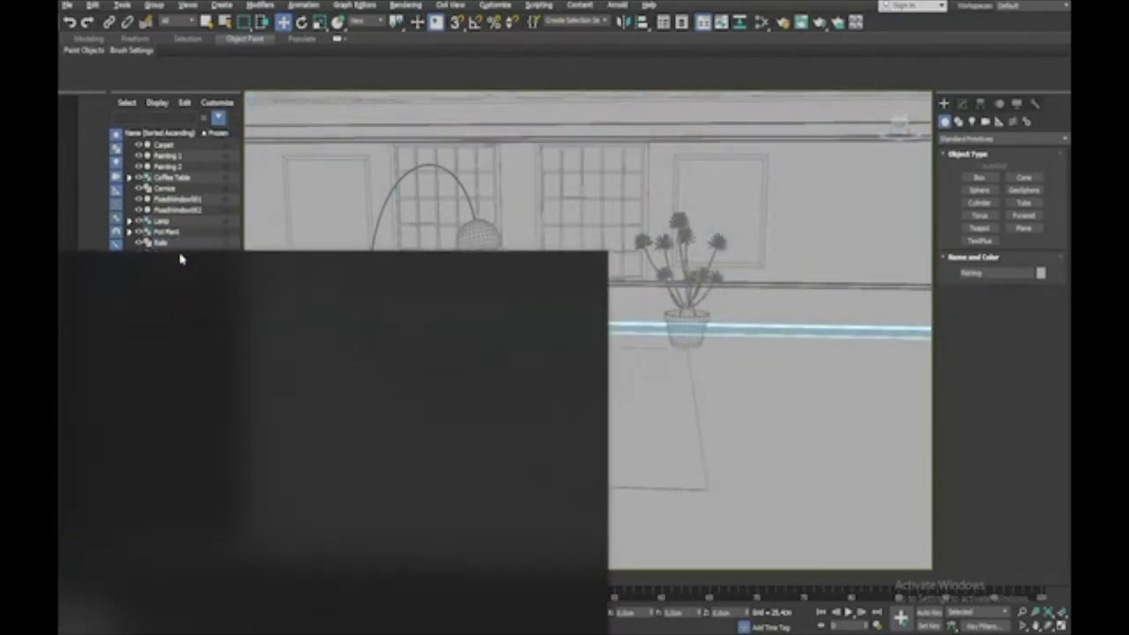
click(182, 244)
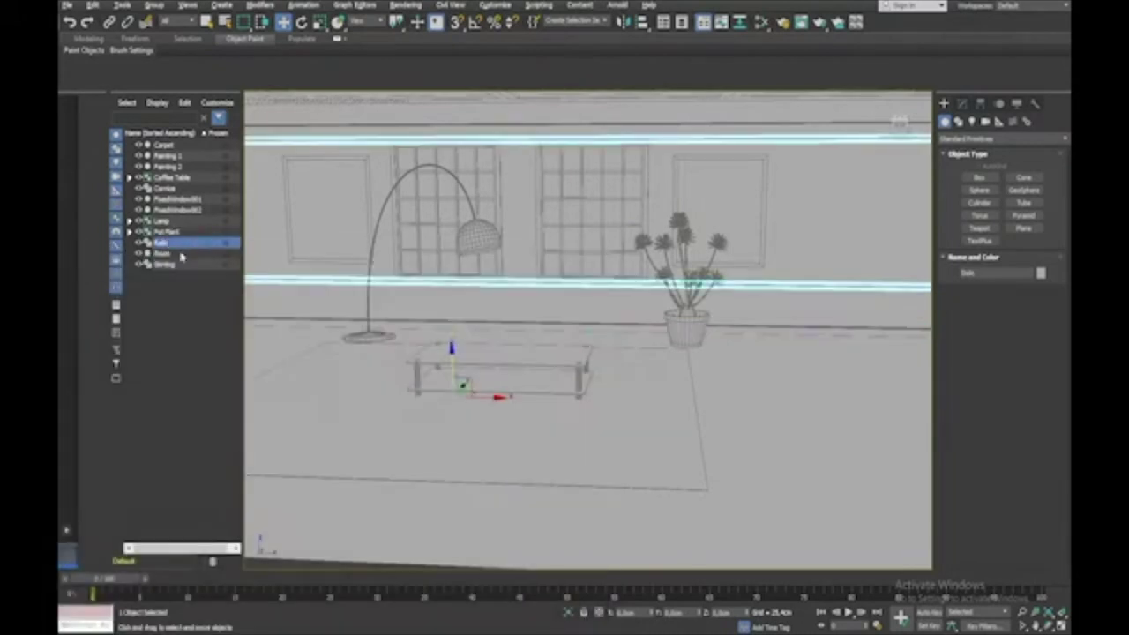
Step: Group the skirting, room shell, rails and cornice under the name Room, and collapse the group in the object list
click(183, 265)
ctrl+click(180, 254)
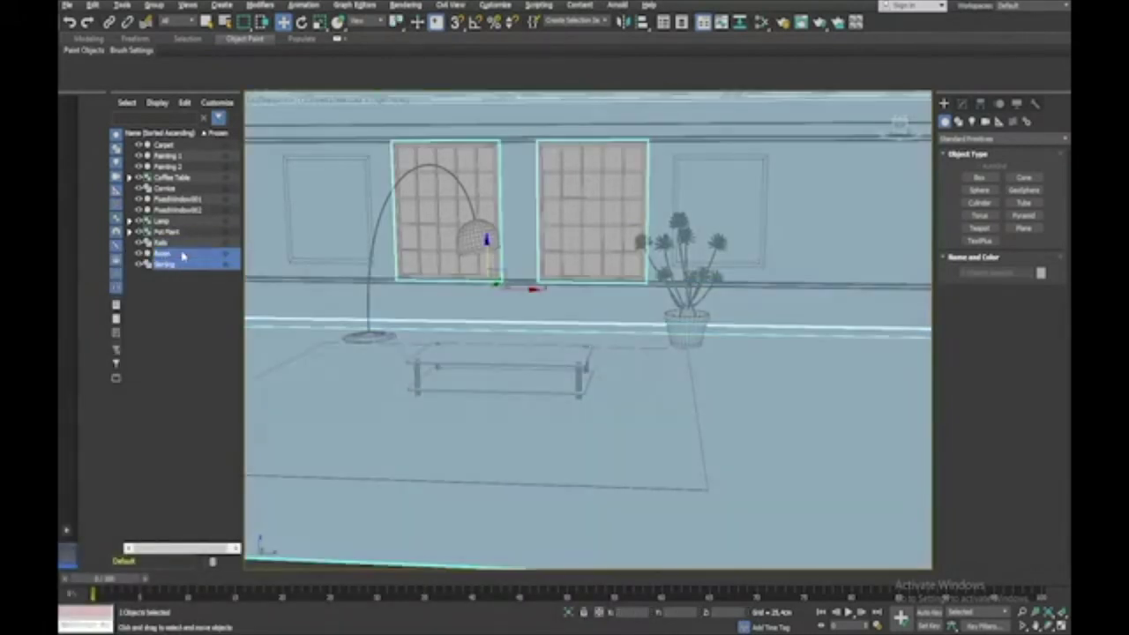
ctrl+click(182, 242)
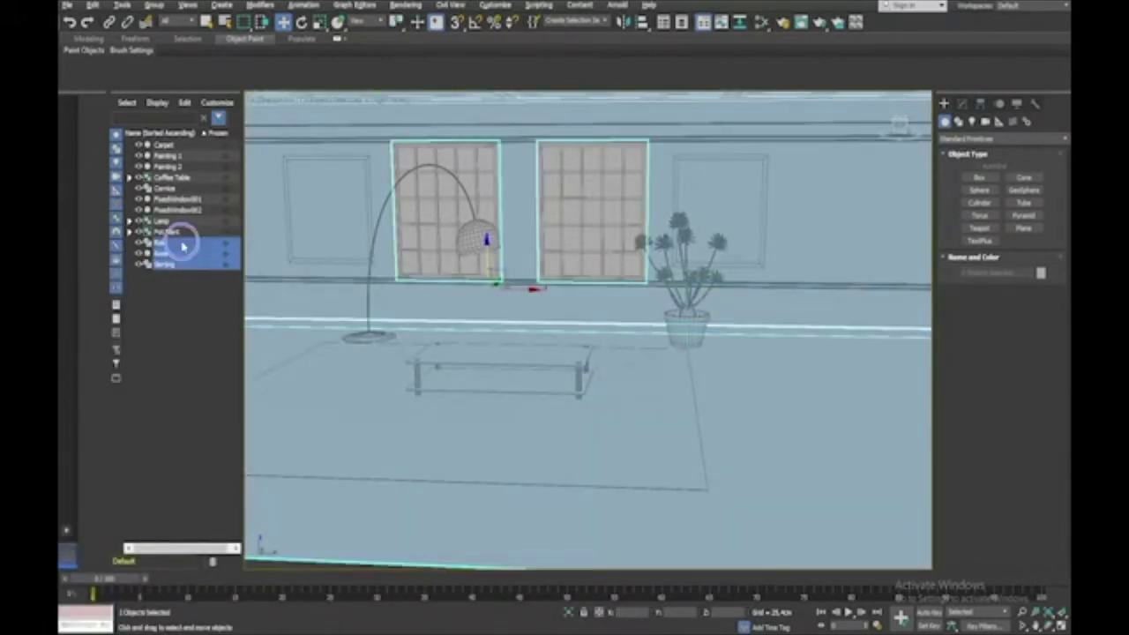
ctrl+click(183, 190)
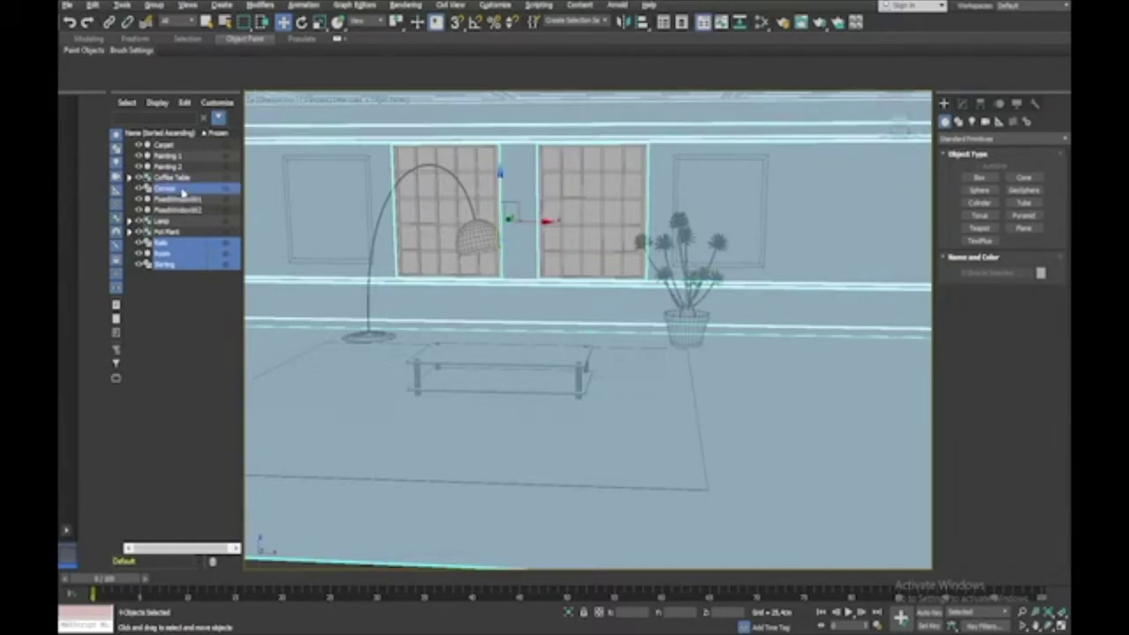
click(155, 5)
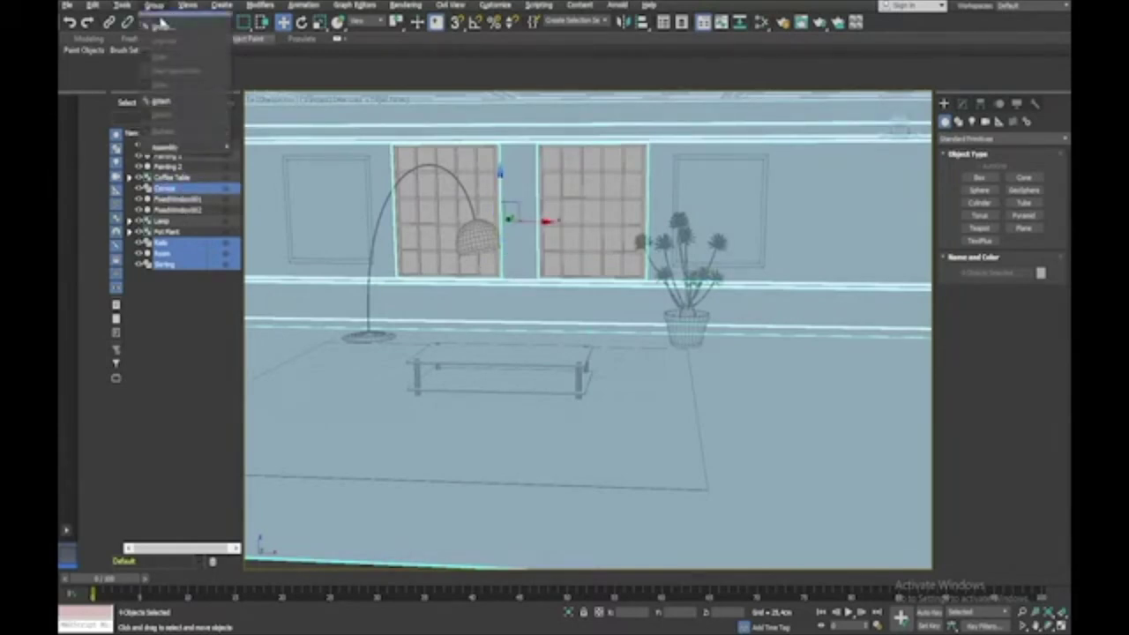
click(163, 27)
text(Room)
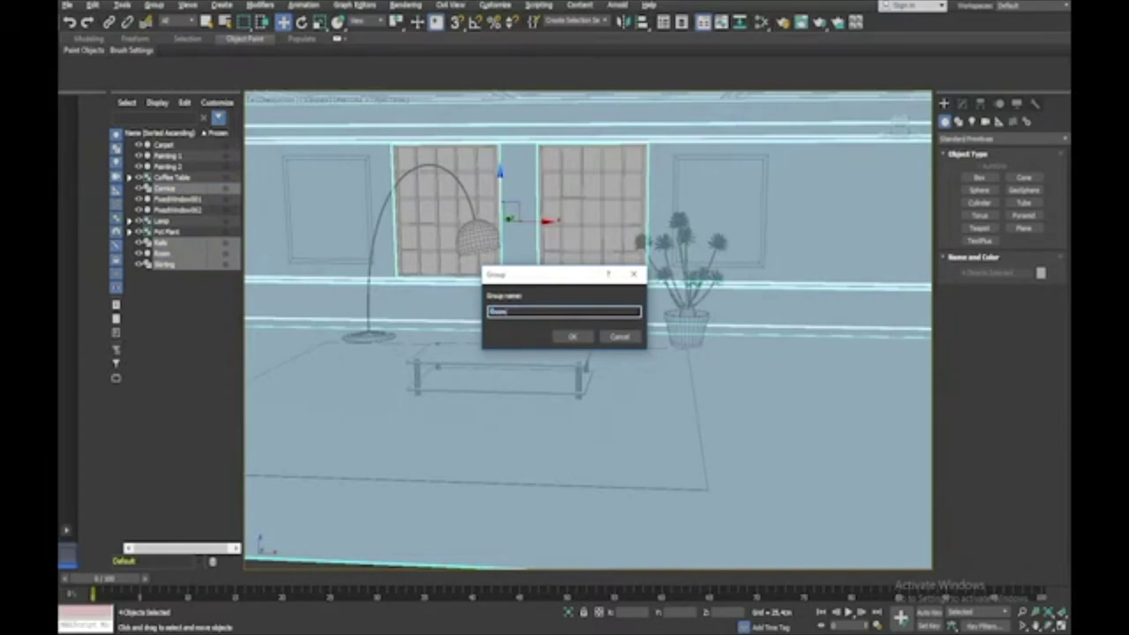
key(Return)
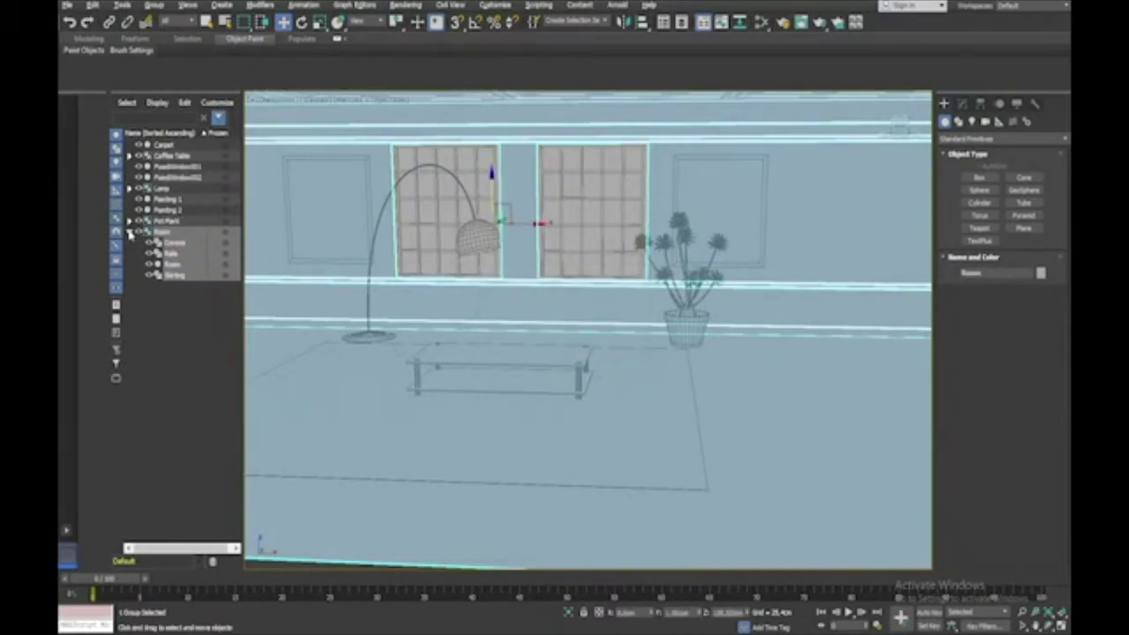
click(130, 231)
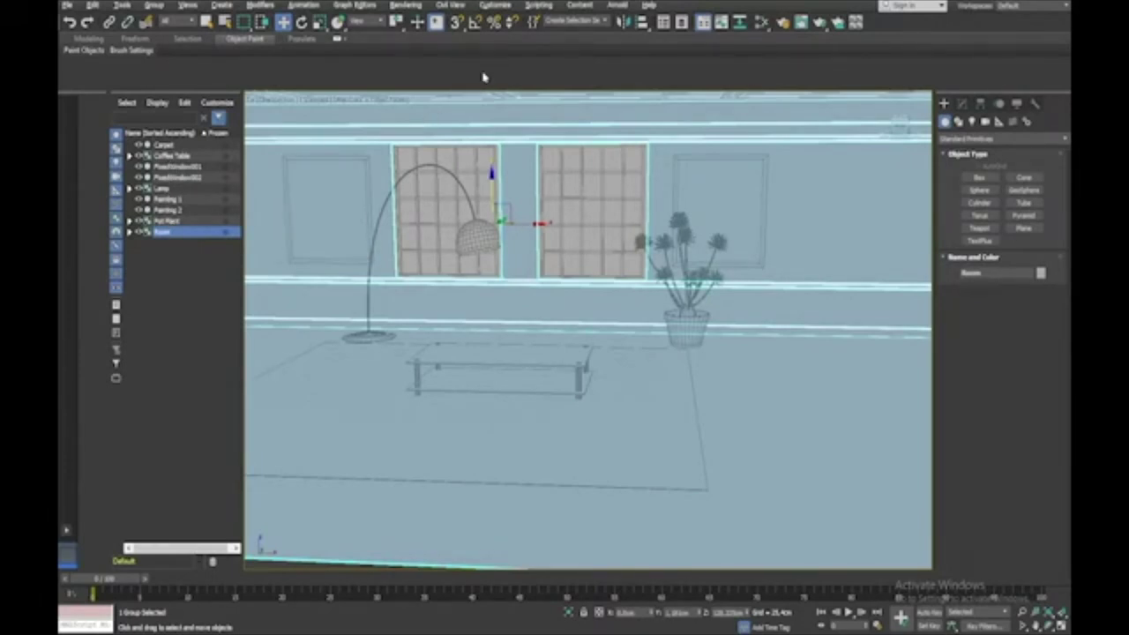
Step: Clear the selection and save a copy of the scene as Room Set V04 in 3ds Max format
key(z)
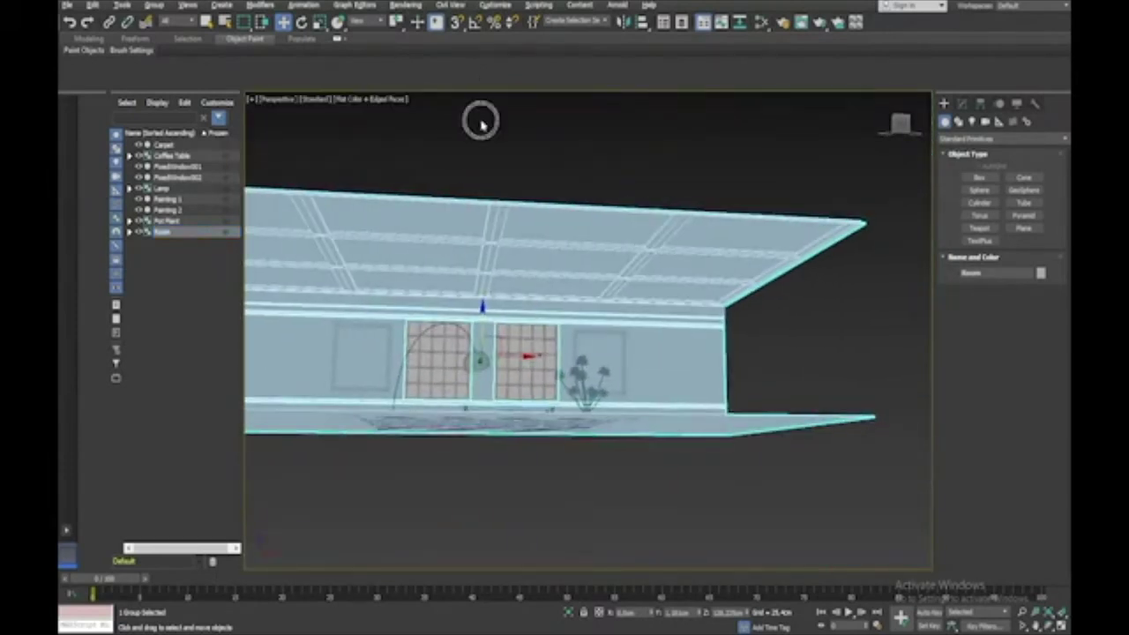
click(480, 125)
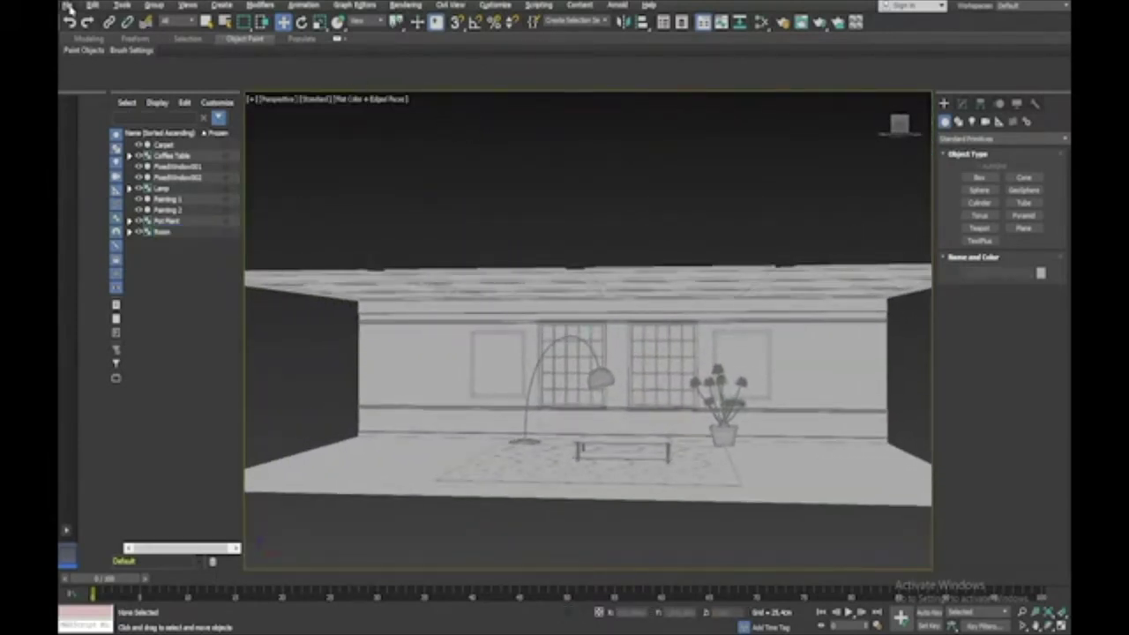
click(67, 5)
click(106, 127)
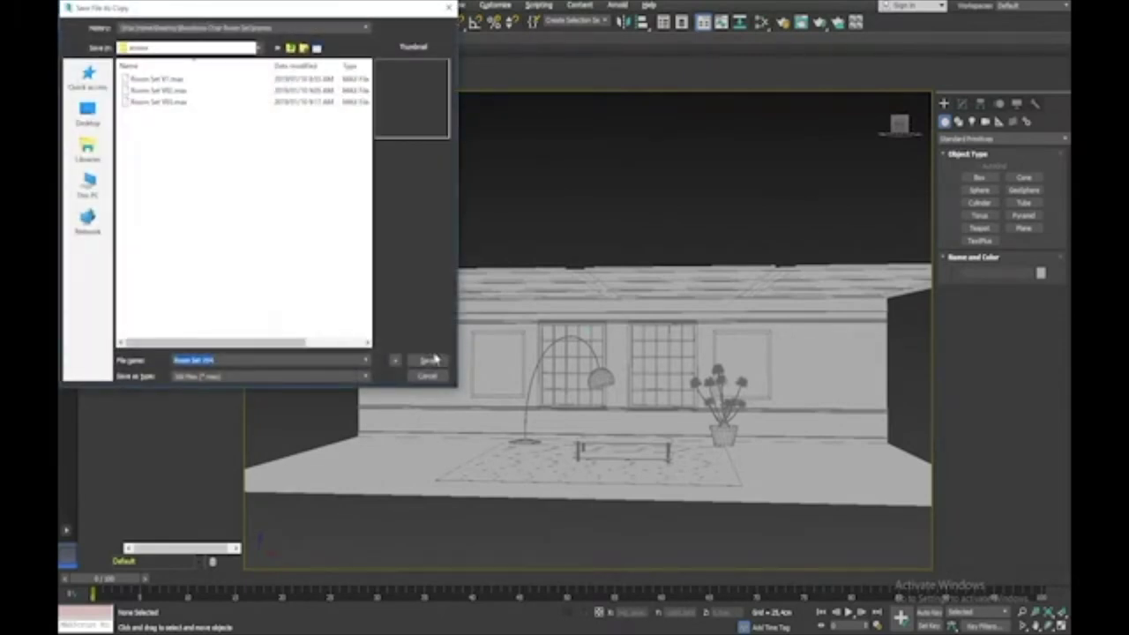
click(430, 362)
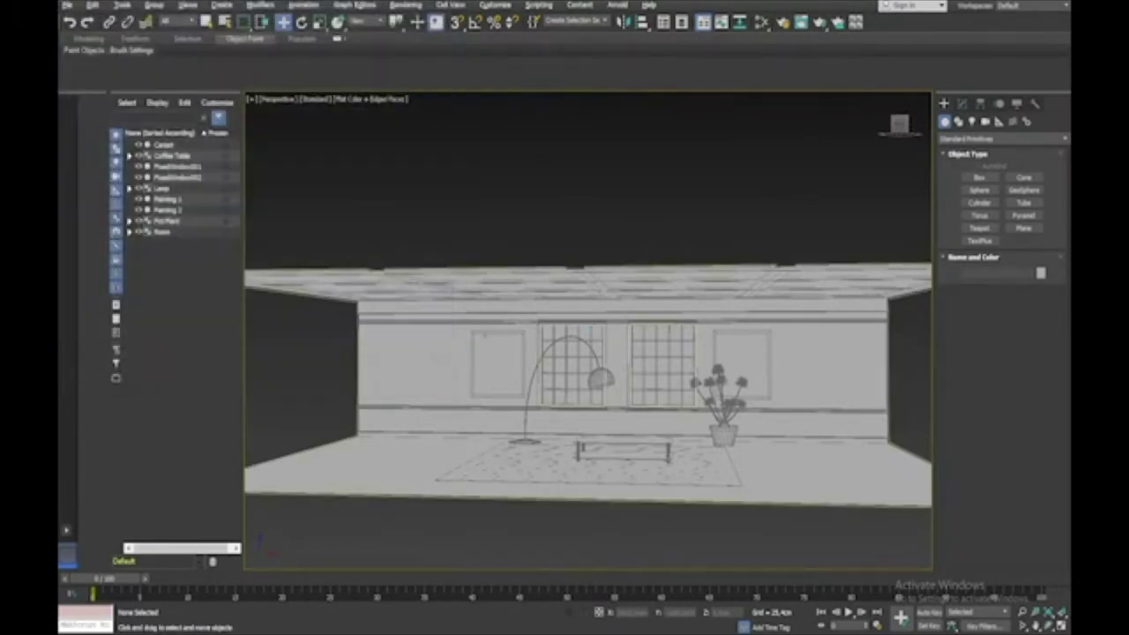
Step: Start merging a file into the scene and browse to This PC in the Merge File dialog
alt+middle_drag(727, 362, 763, 360)
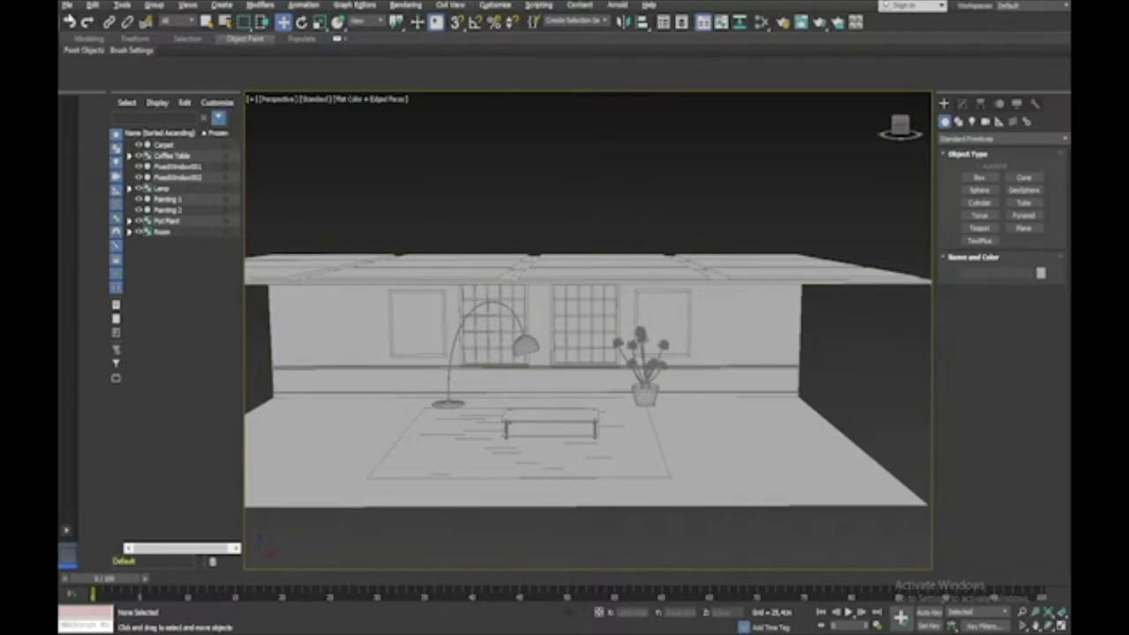
click(68, 6)
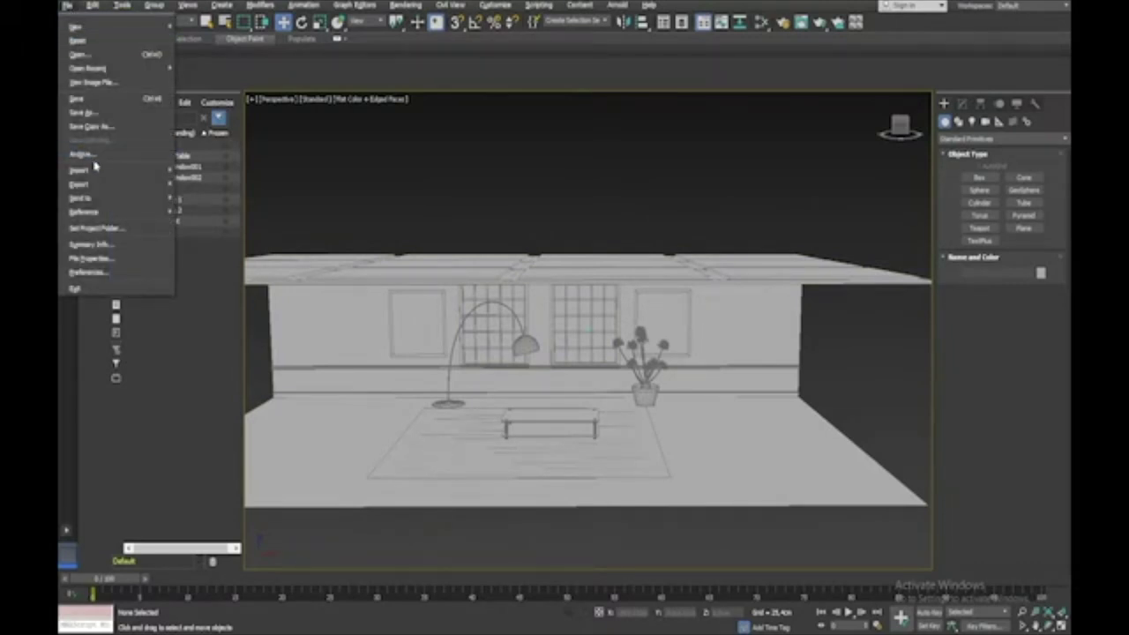
mouse_move(98, 173)
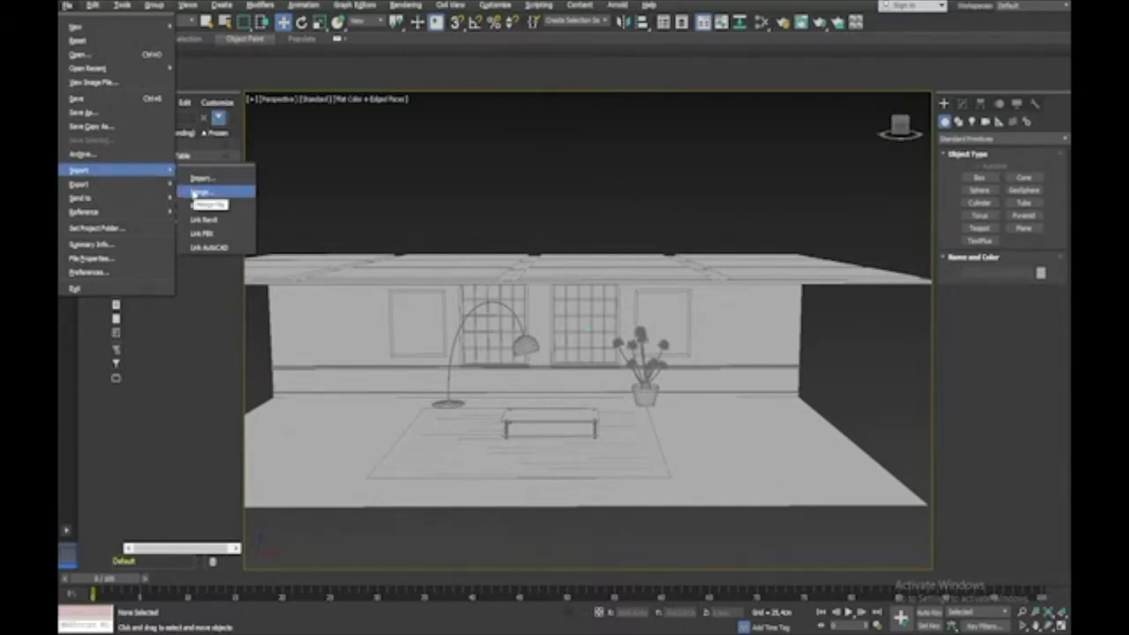
click(196, 193)
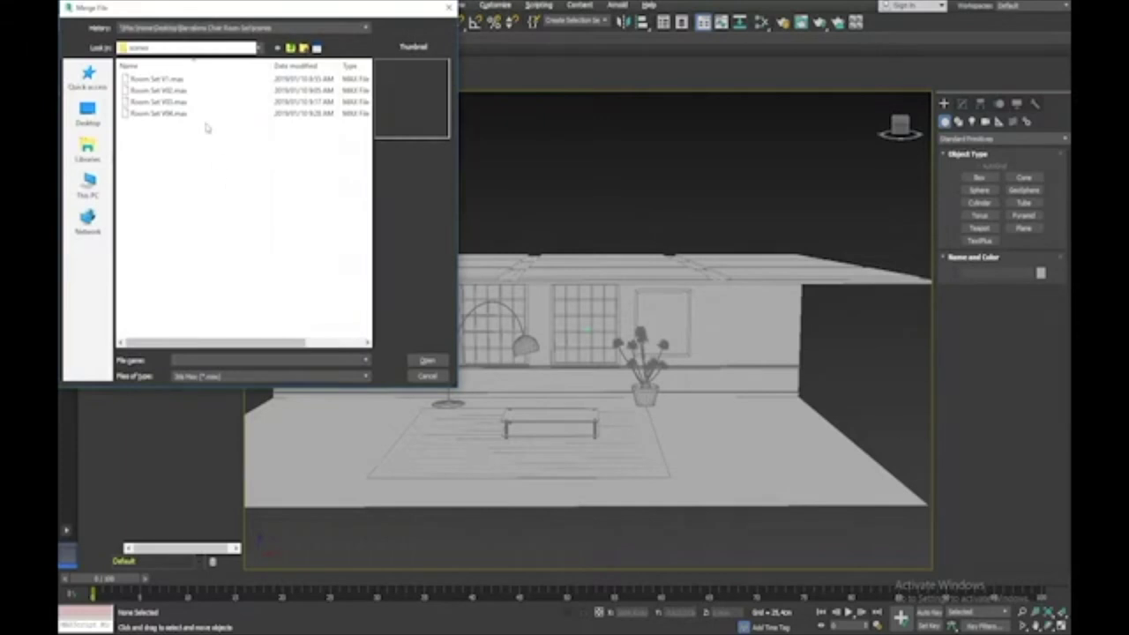
click(292, 48)
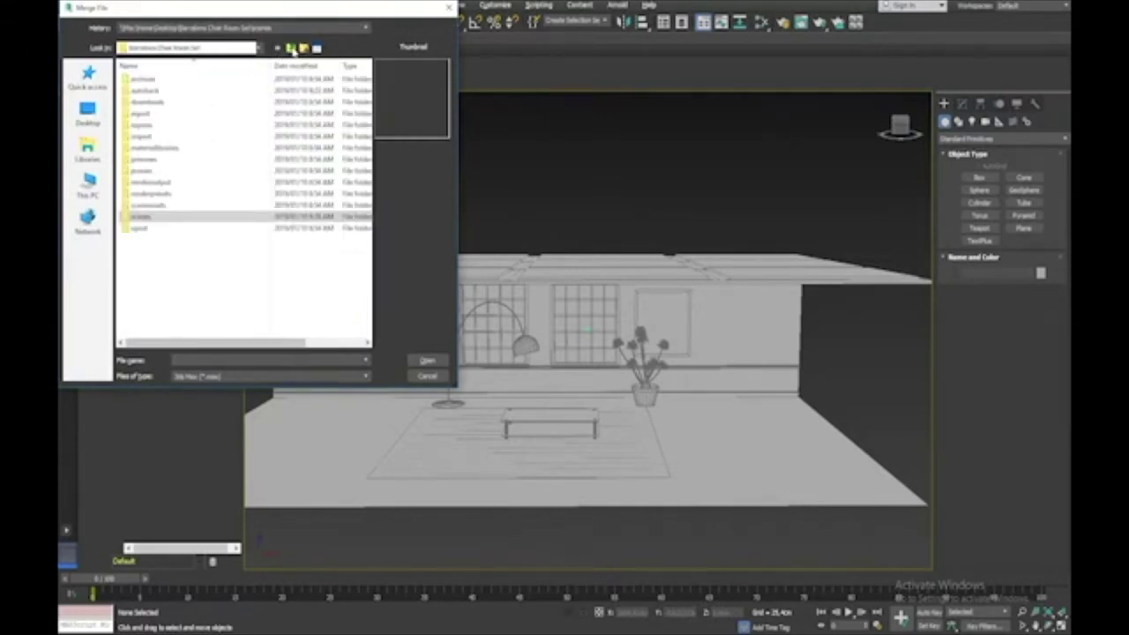
click(88, 187)
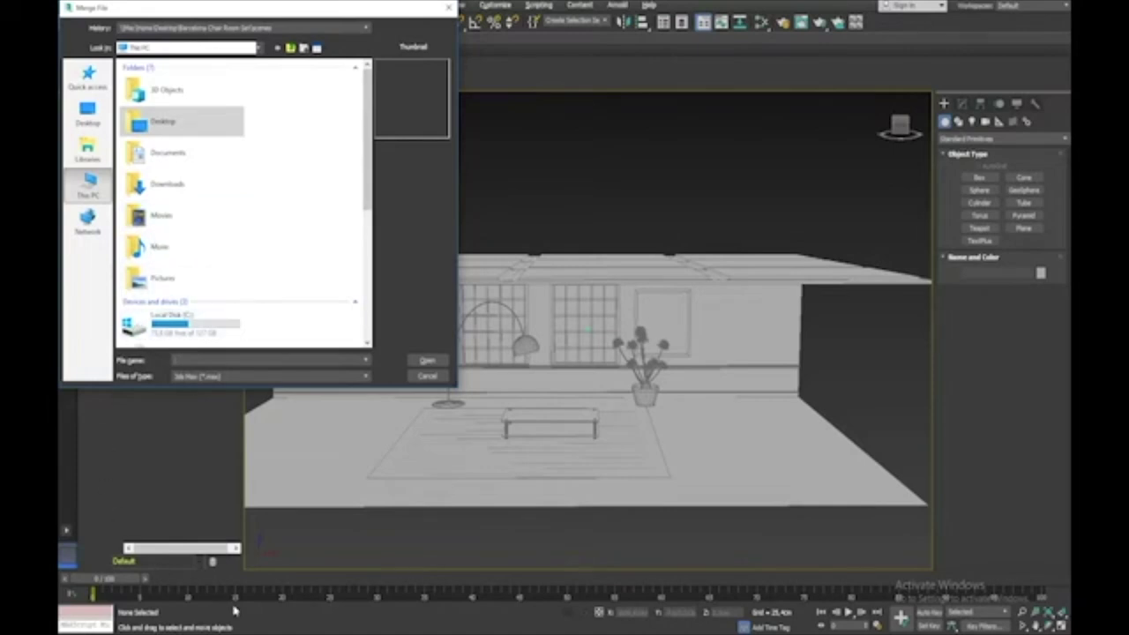
Step: Switch to File Explorer and open the Docs for Development folder inside 2019 COURSE DEVELOPMENT on the networked work drive
key(alt+Tab)
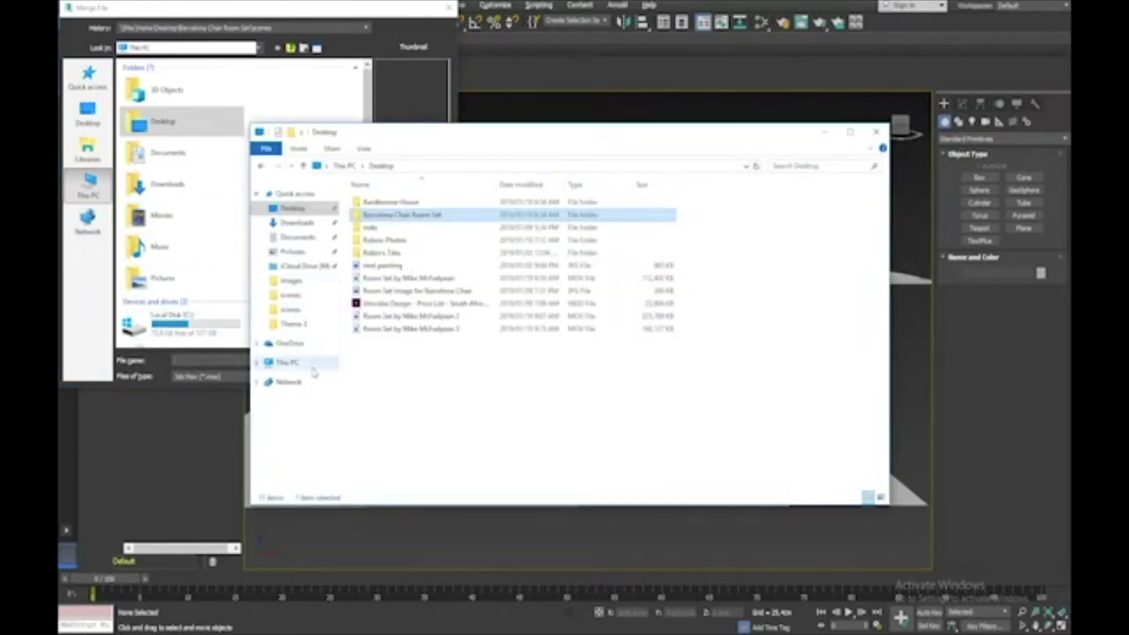
click(298, 363)
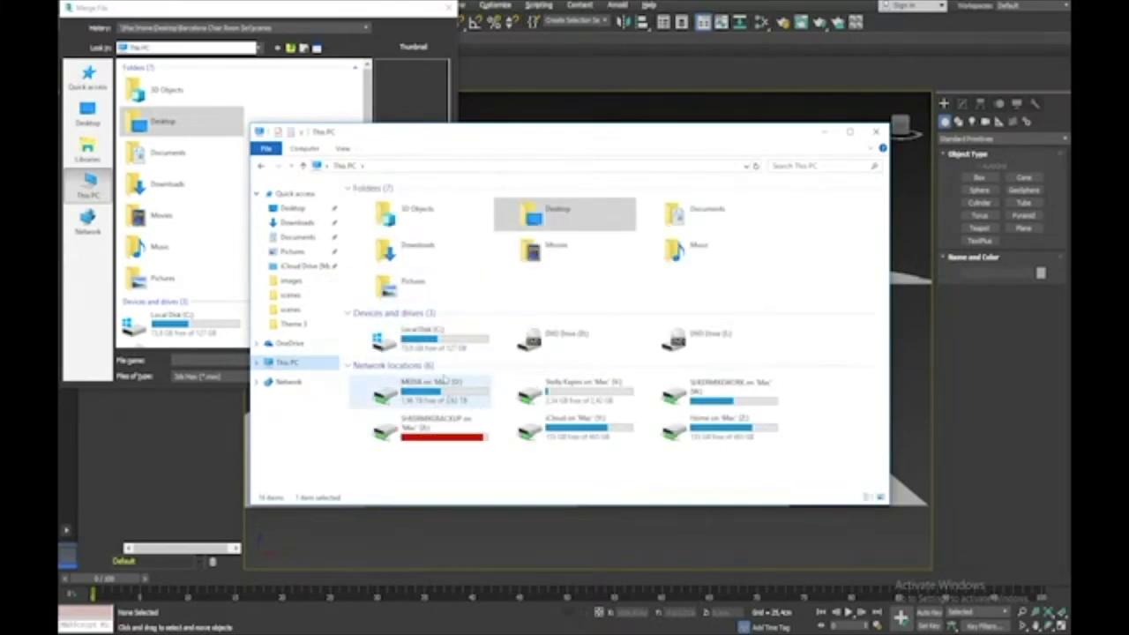
click(693, 393)
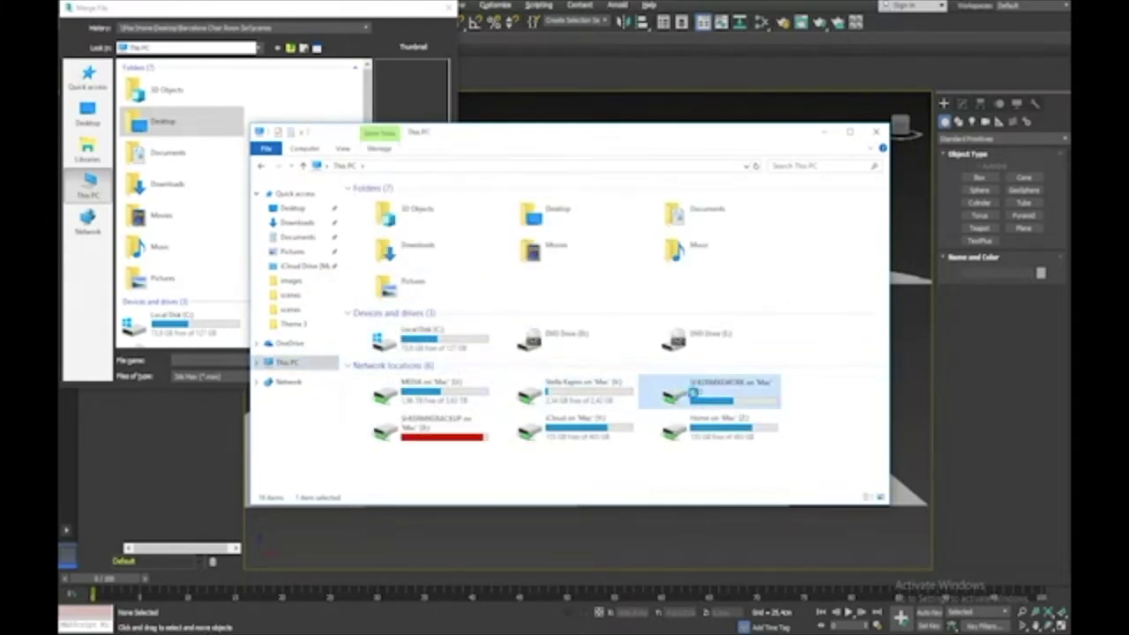
double_click(693, 393)
double_click(391, 298)
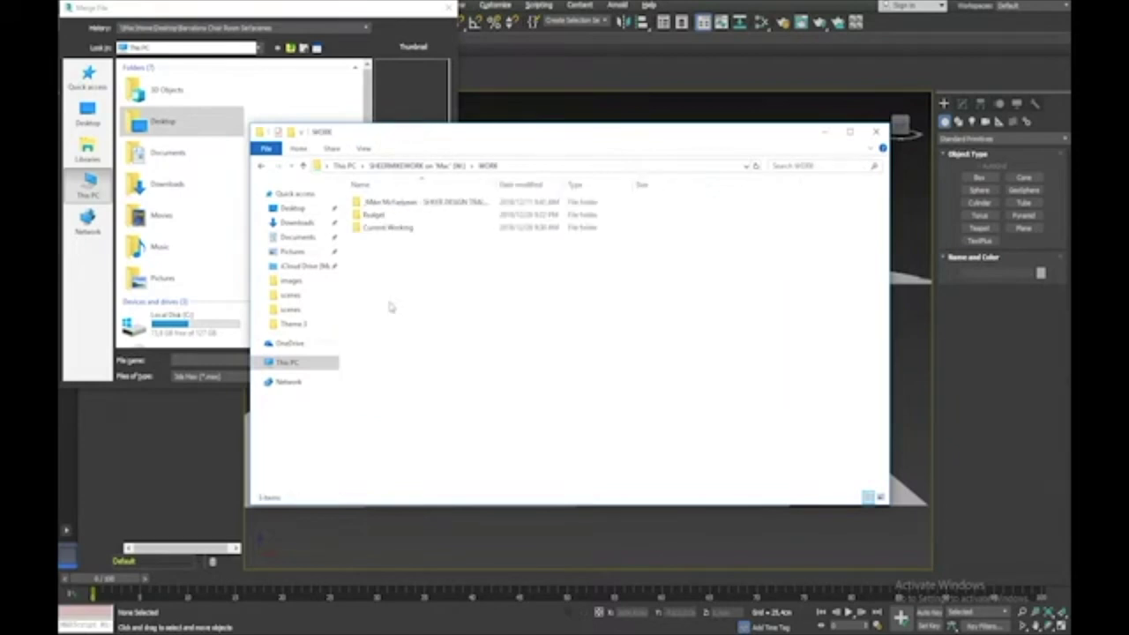
double_click(388, 202)
double_click(392, 202)
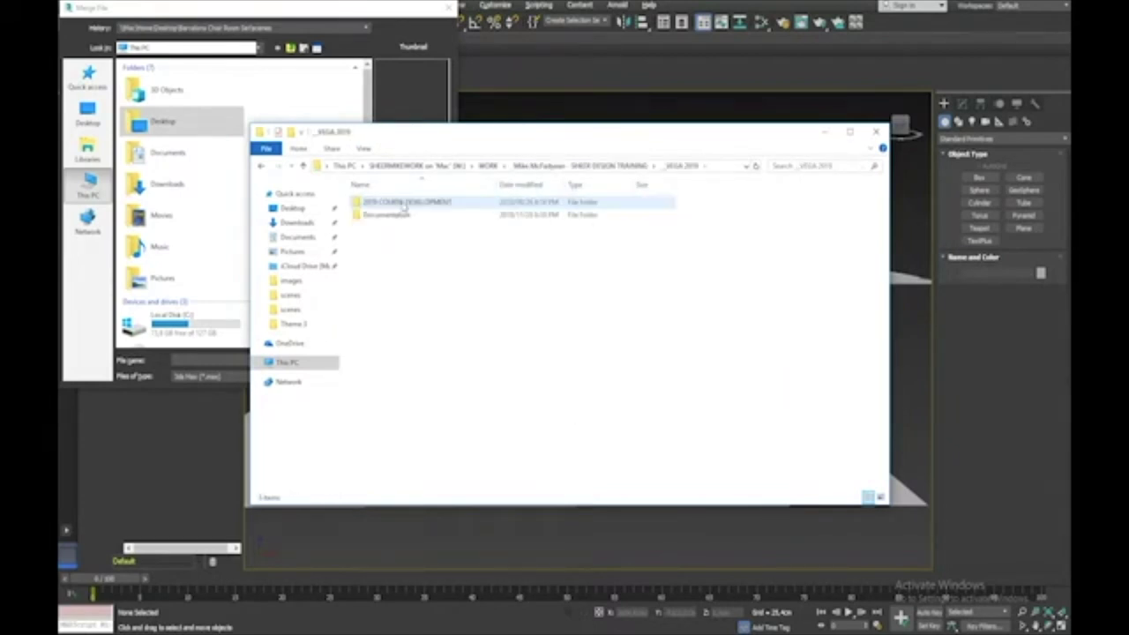
double_click(403, 203)
double_click(392, 203)
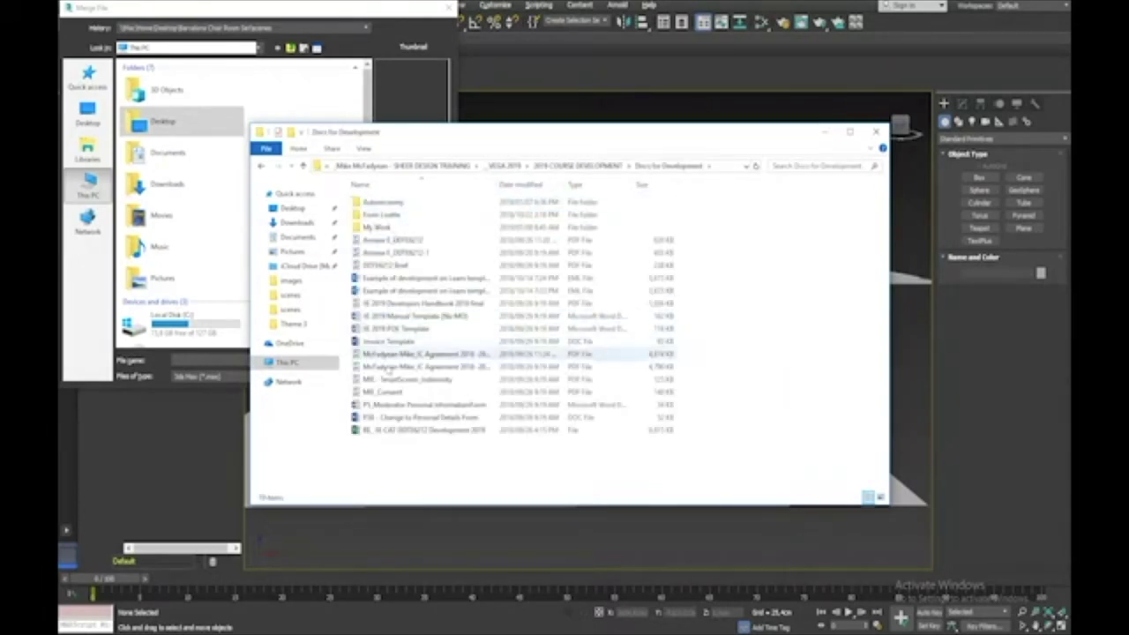
Step: Copy Barcelona Chair.max from the Theme 3 folder of Learning Unit 5, under My Work and My Editable Artifacts
double_click(409, 227)
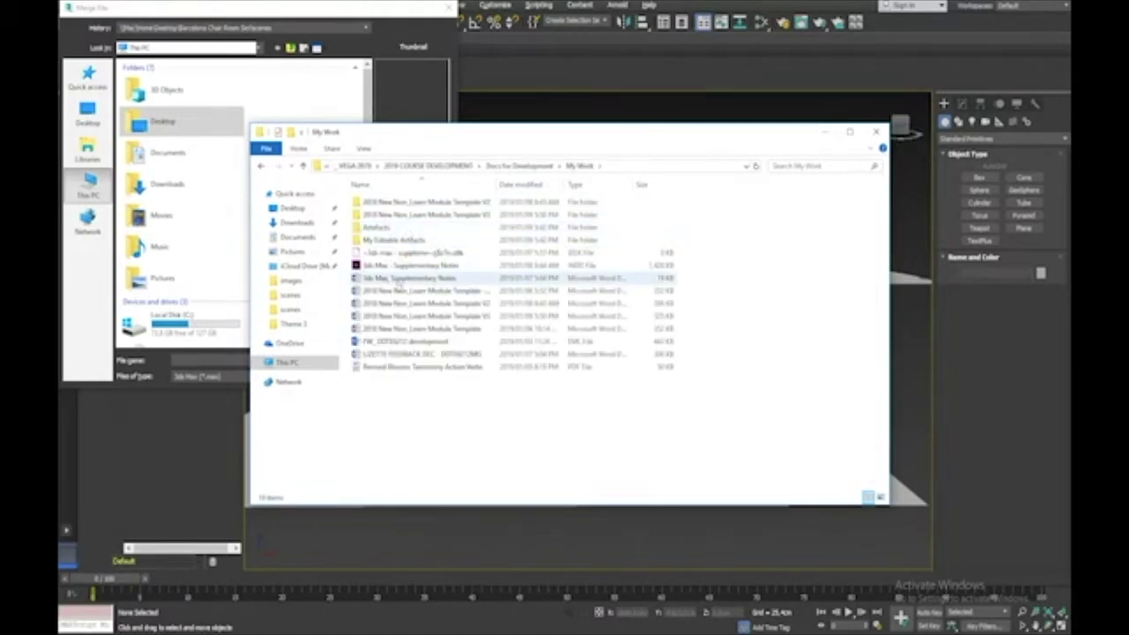
double_click(392, 239)
click(397, 251)
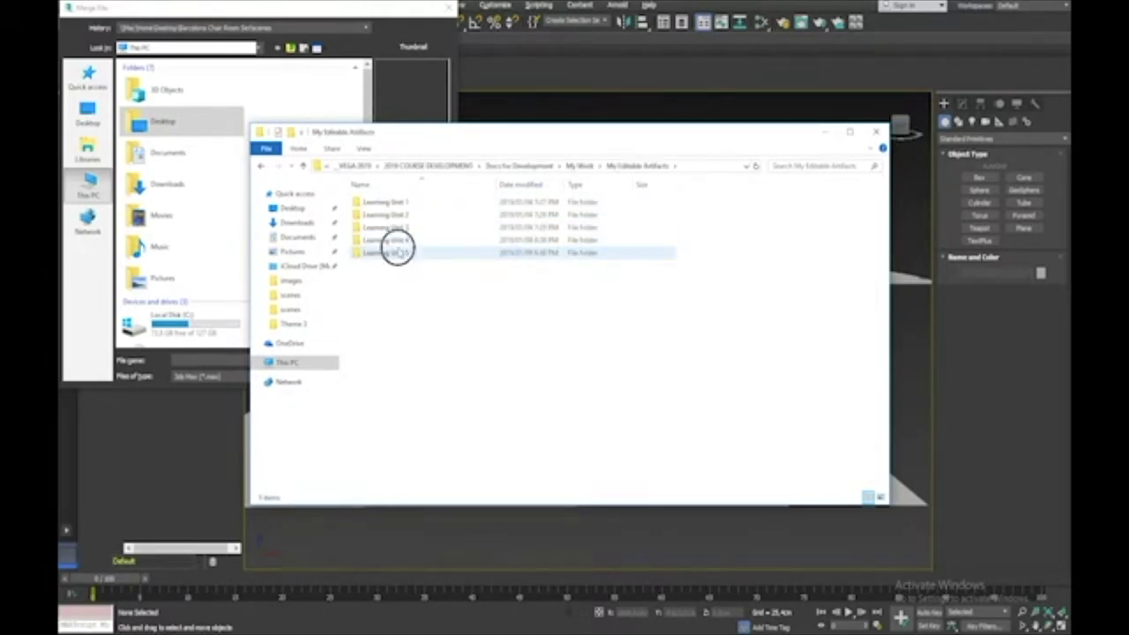
double_click(396, 251)
double_click(385, 216)
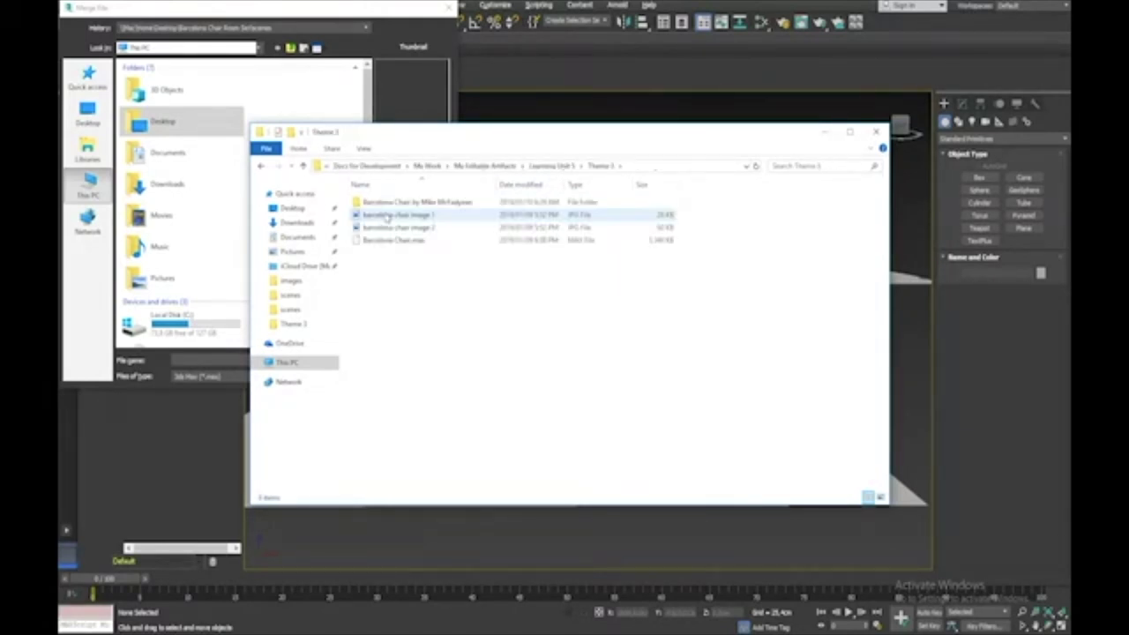
click(357, 242)
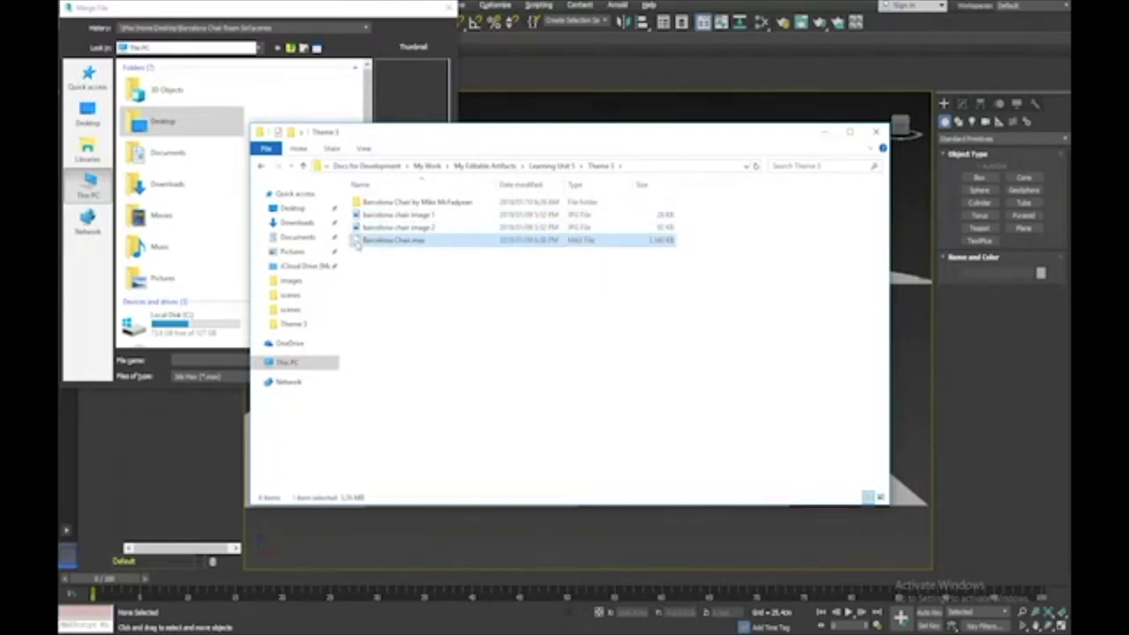
right_click(357, 245)
click(388, 379)
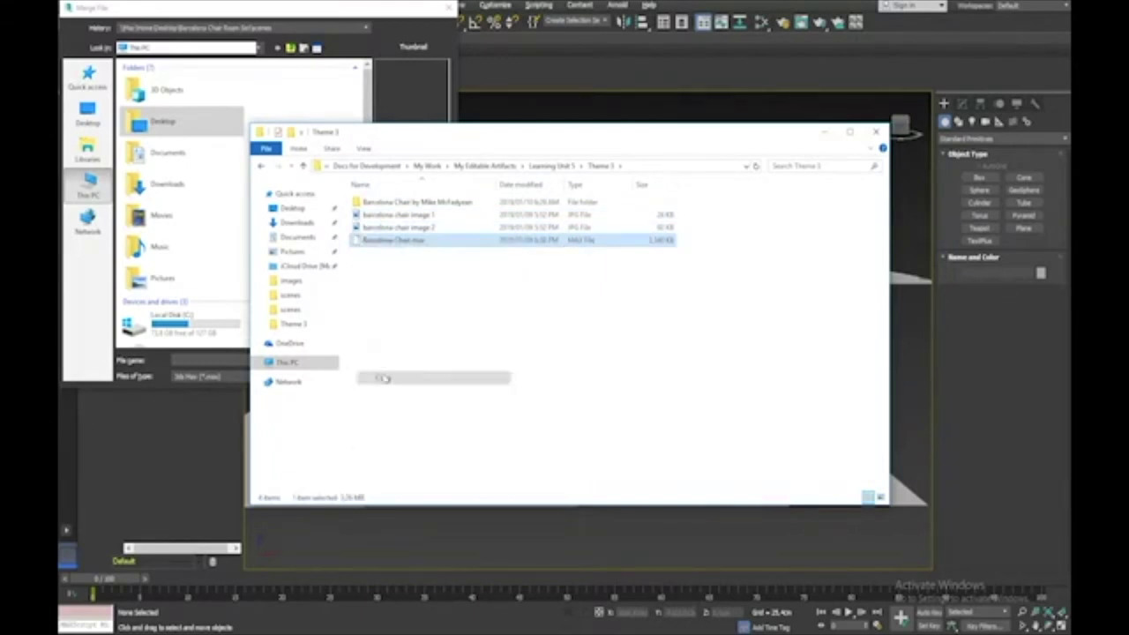
Step: Paste the chair file into the sceneassets folder of the Barcelona Chair Room Set project on the desktop
click(309, 210)
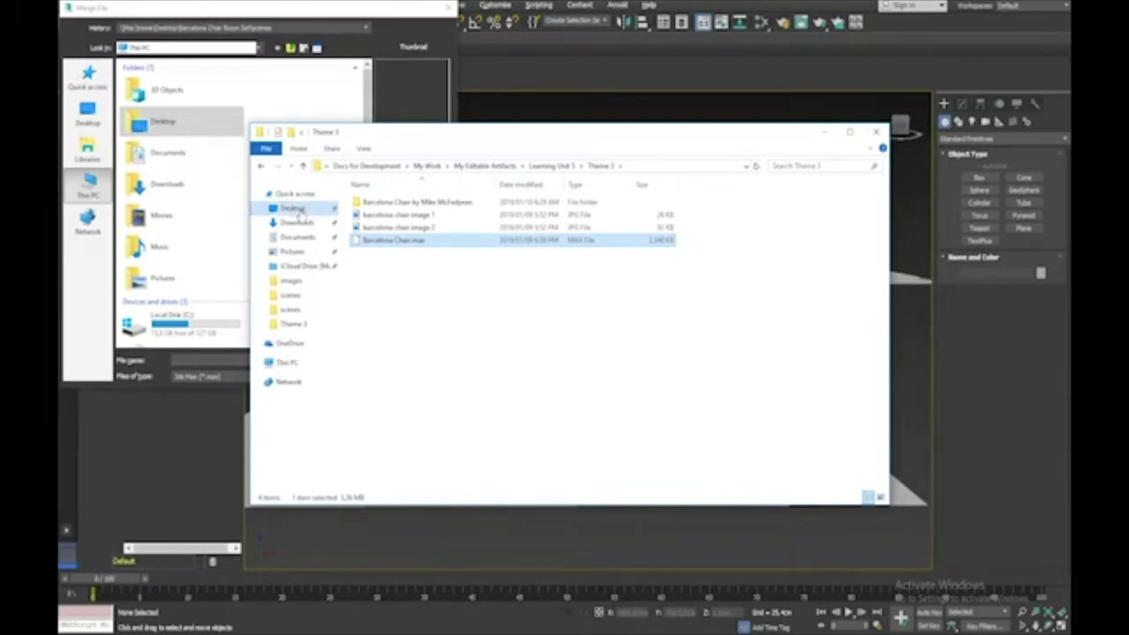
double_click(359, 215)
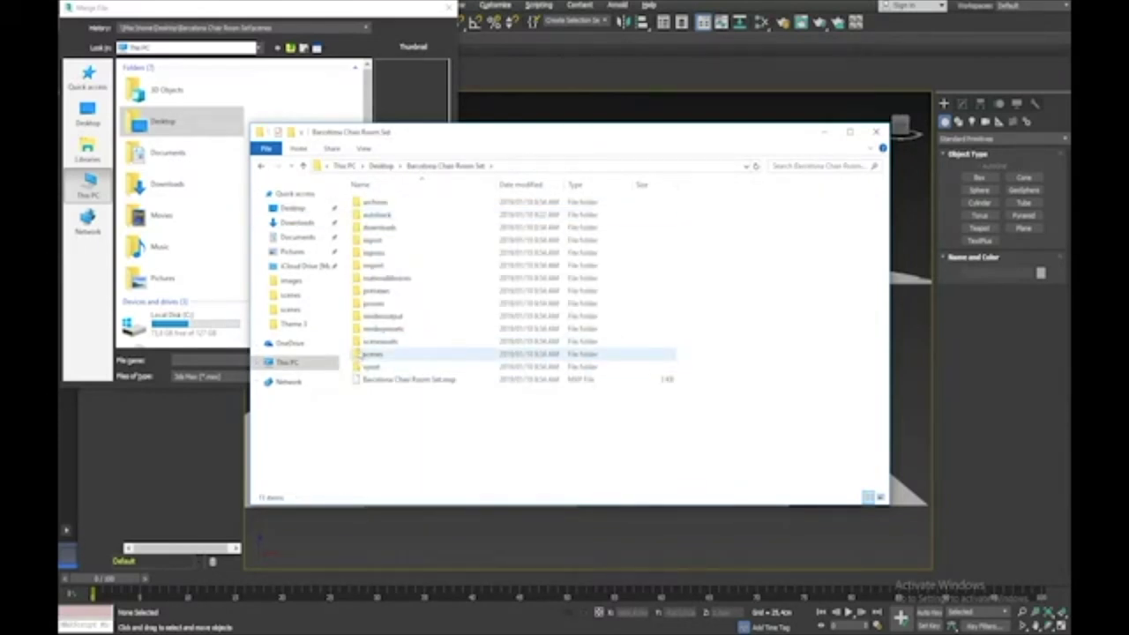
double_click(370, 341)
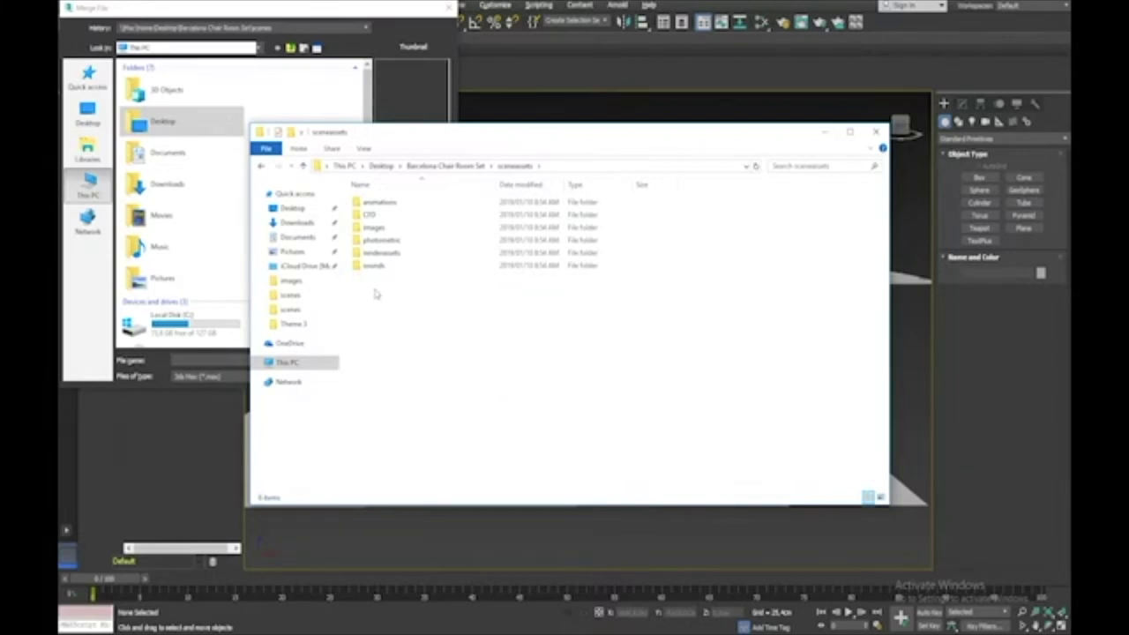
right_click(375, 303)
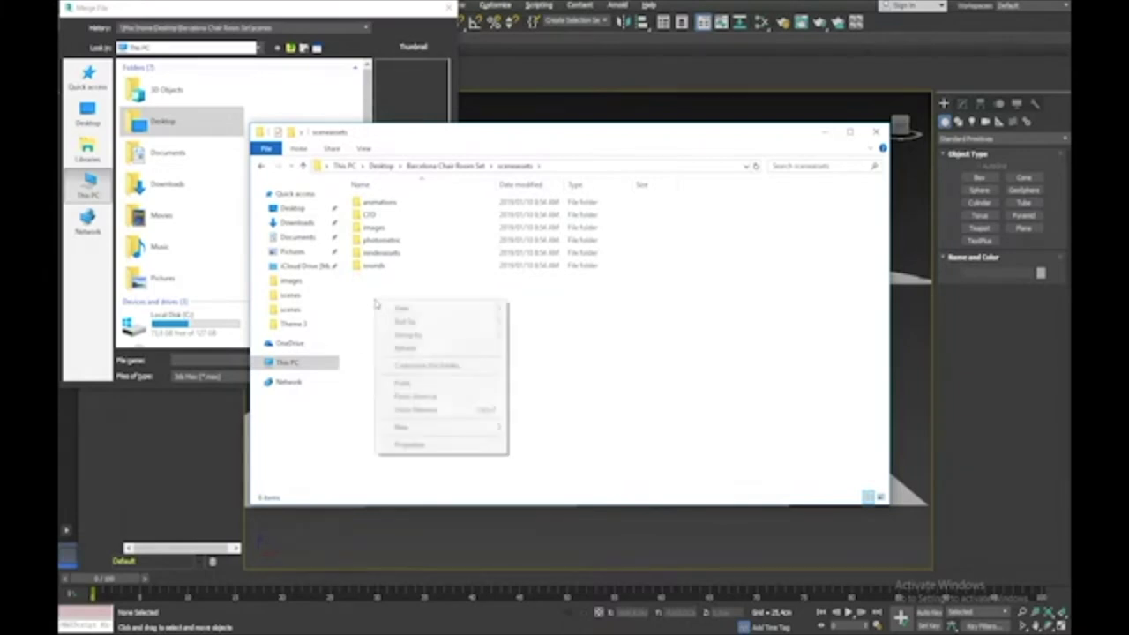
click(402, 382)
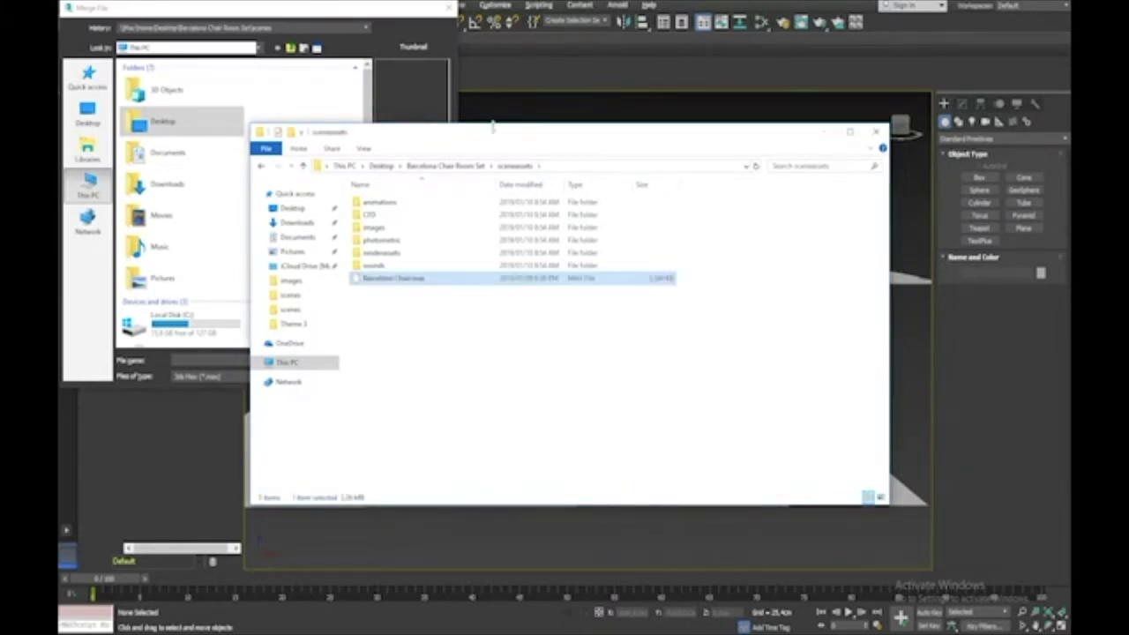
Step: Return to the Merge File dialog in 3ds Max and open Barcelona Chair.max from the project's sceneassets folder
click(431, 92)
double_click(175, 124)
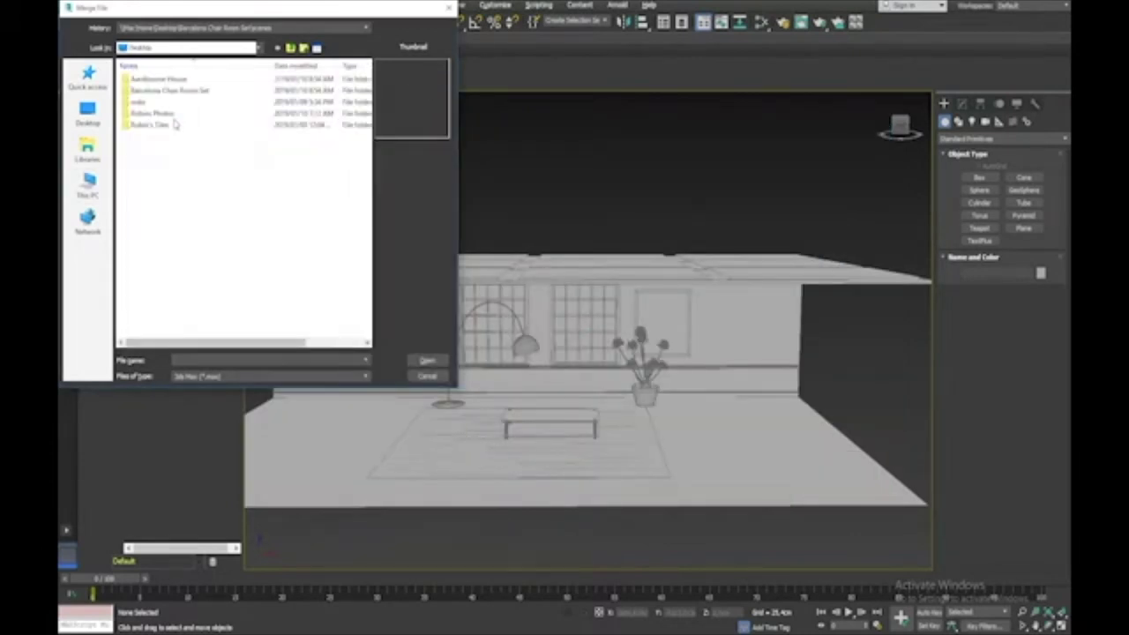
double_click(159, 89)
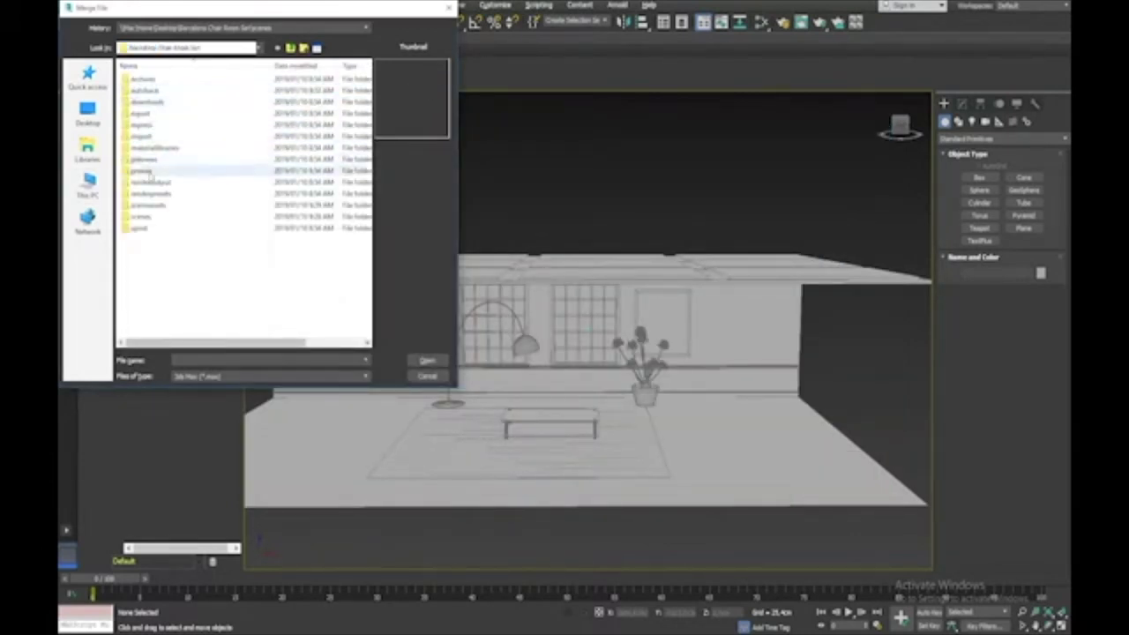
double_click(155, 204)
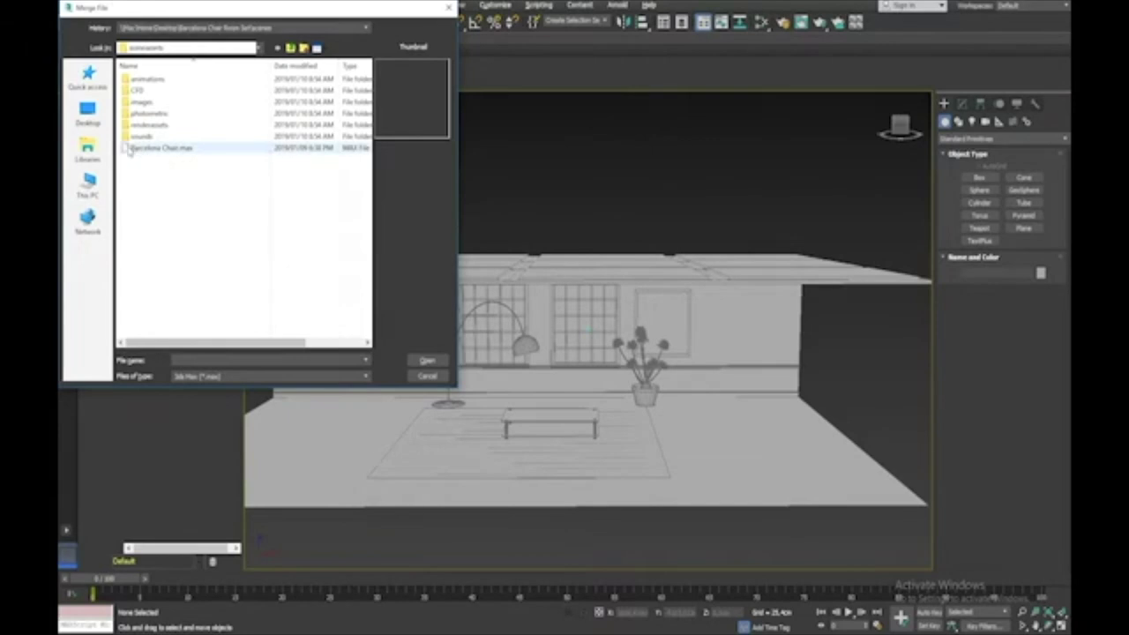
click(130, 148)
double_click(130, 149)
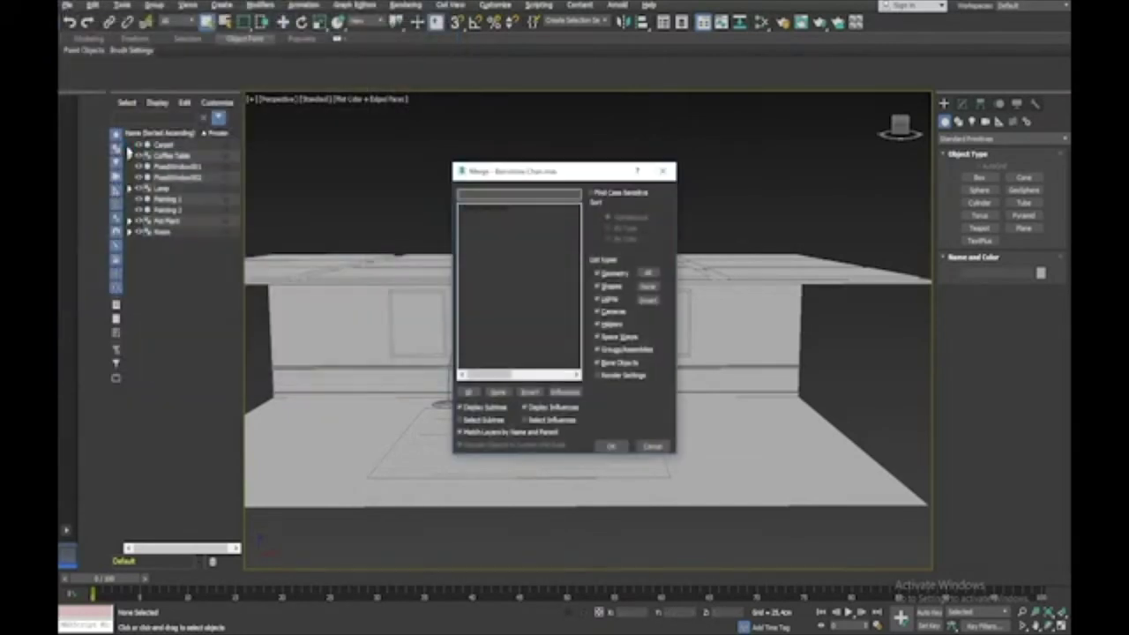
Step: Merge the Barcelona Chair group into the scene with lights and cameras excluded from the listed types
click(503, 209)
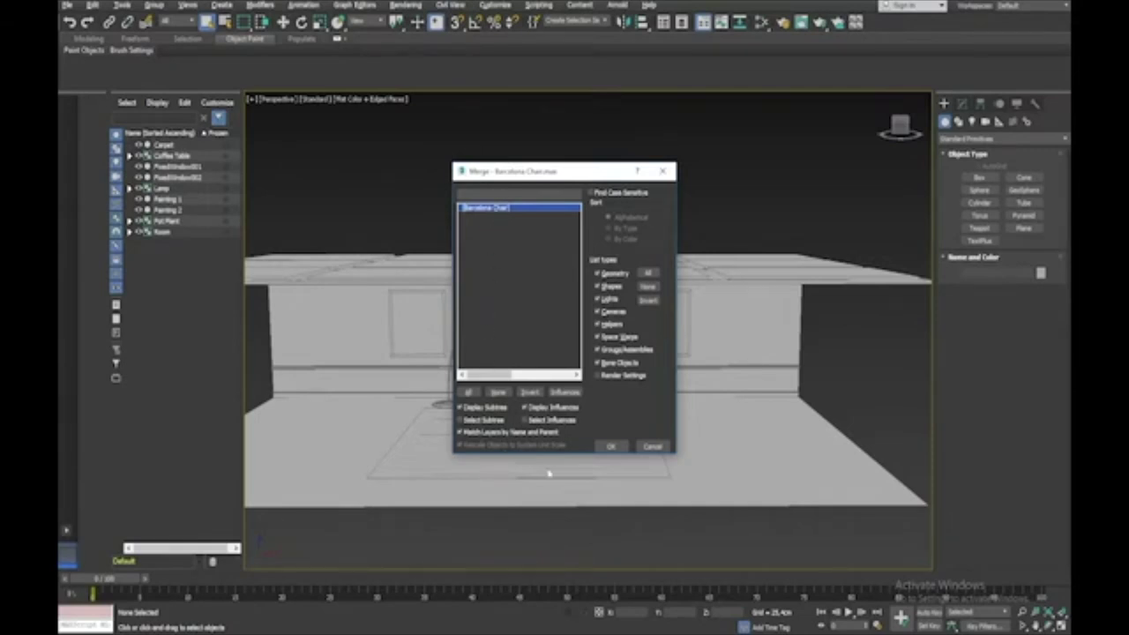
click(597, 300)
click(597, 312)
click(598, 350)
click(598, 350)
click(611, 446)
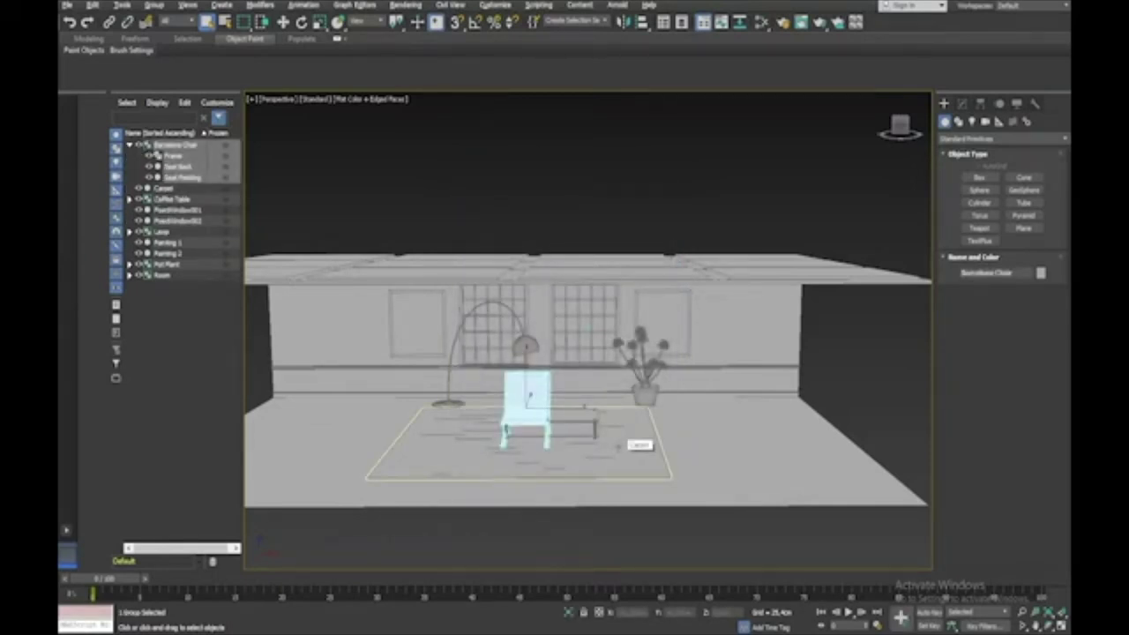
Step: Move the Barcelona chair behind the coffee table in the top view and place one instanced copy beside it
scroll(618, 447, up, 3)
mouse_move(618, 447)
alt+middle_down()
mouse_move(586, 493)
mouse_move(617, 444)
alt+middle_up()
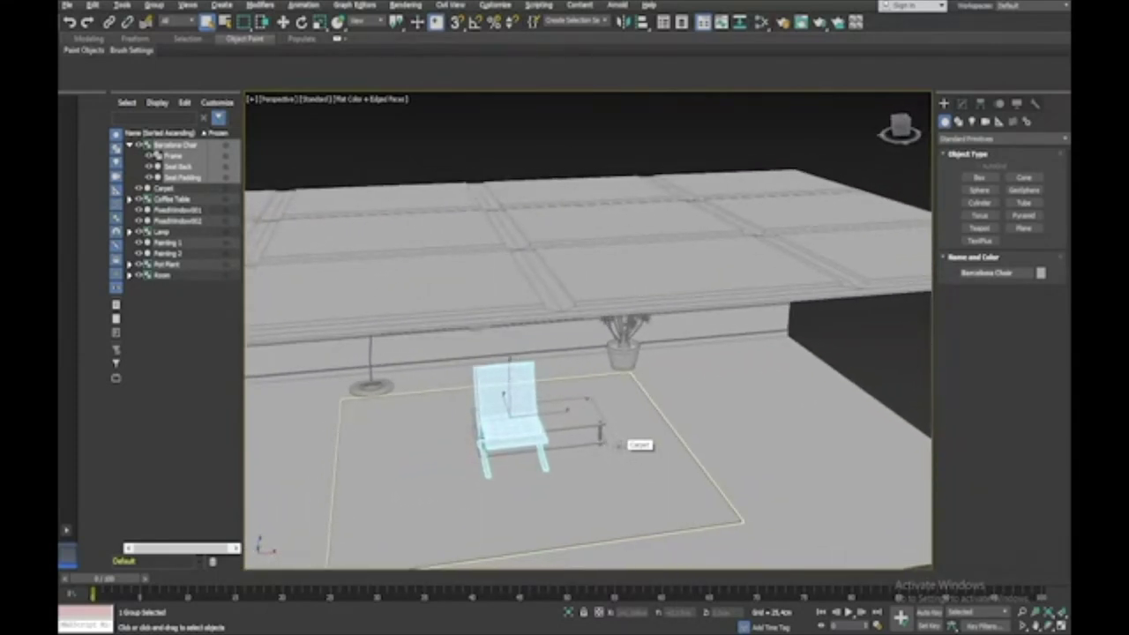
key(alt+w)
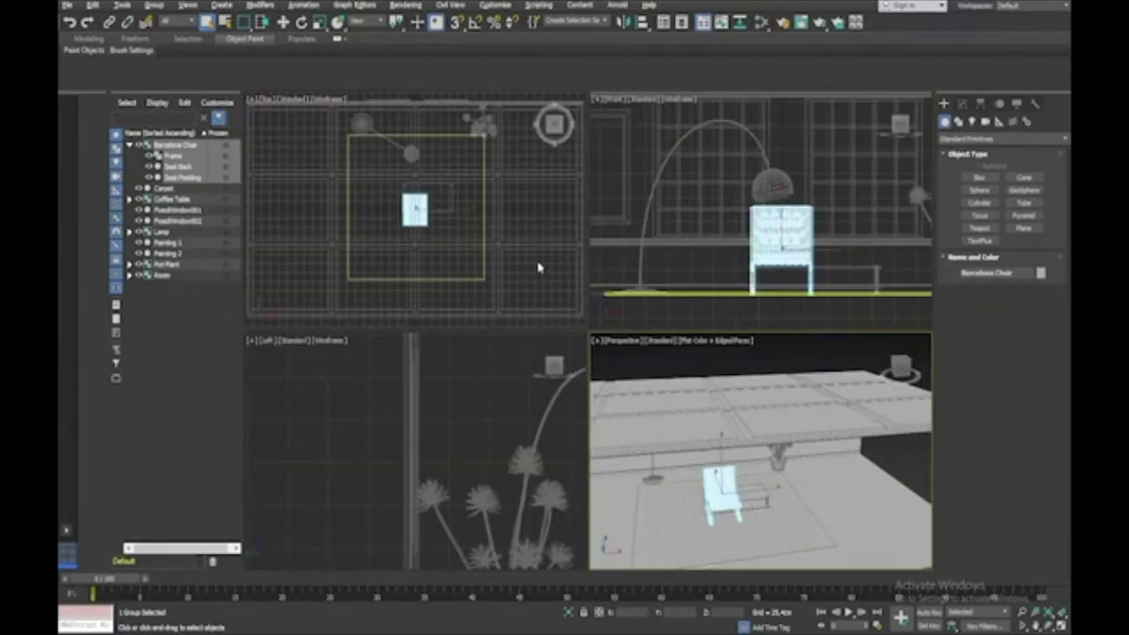
middle_click(538, 267)
key(alt+w)
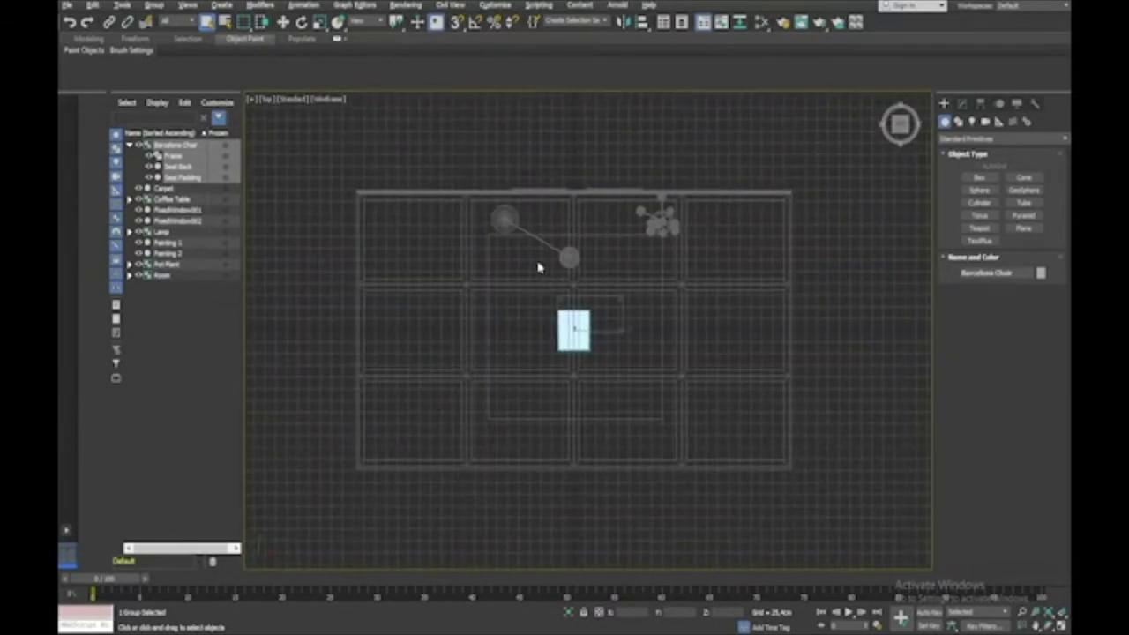
key(e)
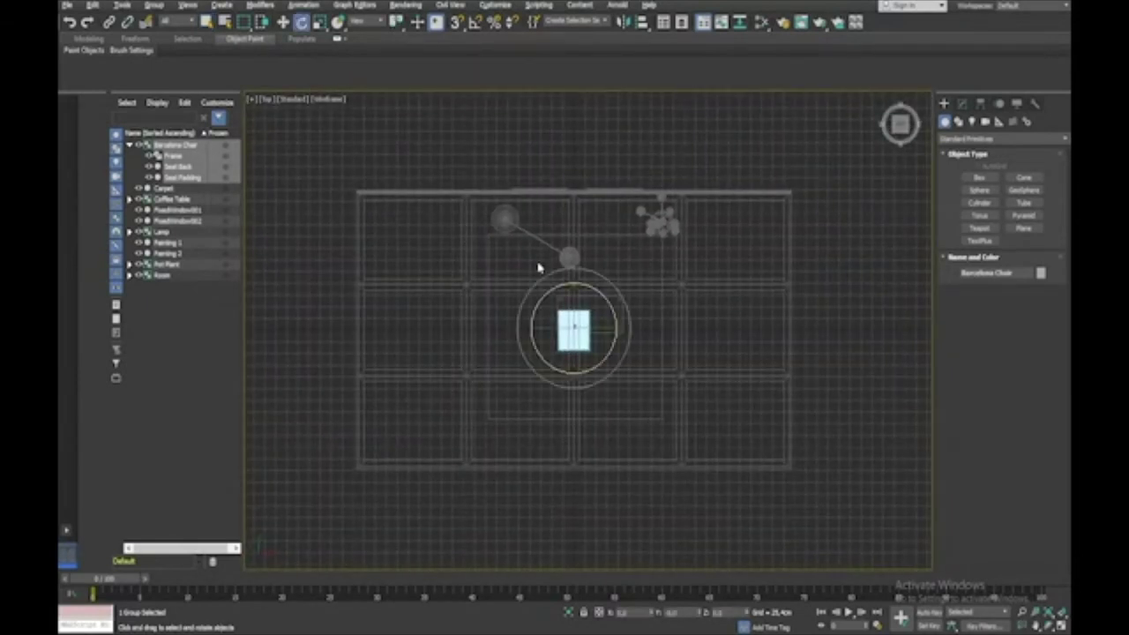
key(w)
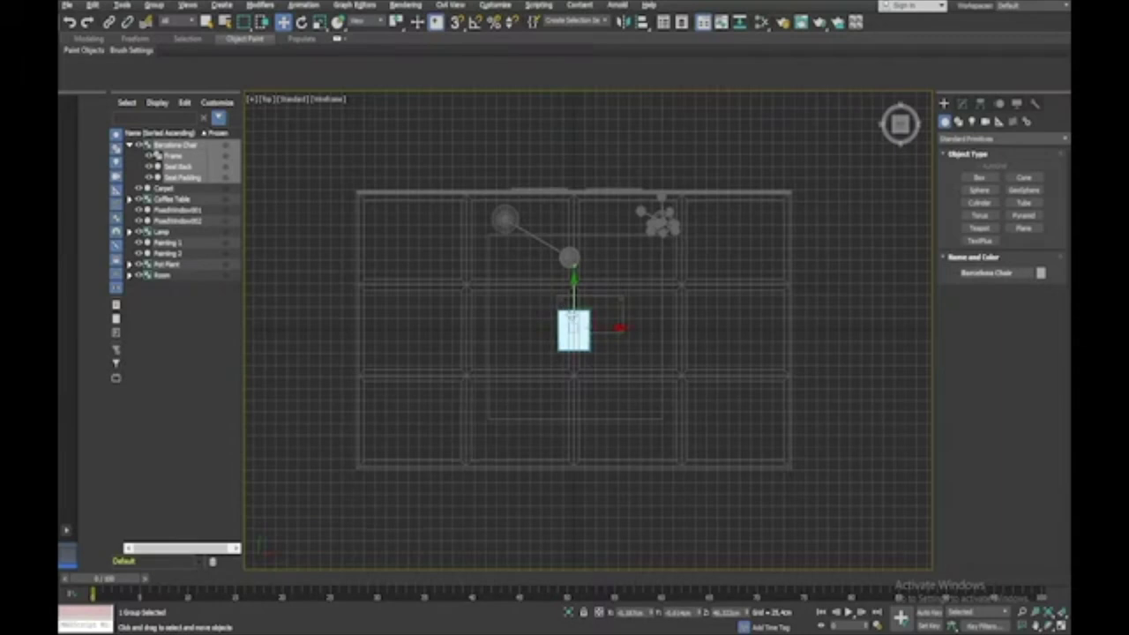
scroll(565, 309, up, 4)
scroll(572, 314, up, 2)
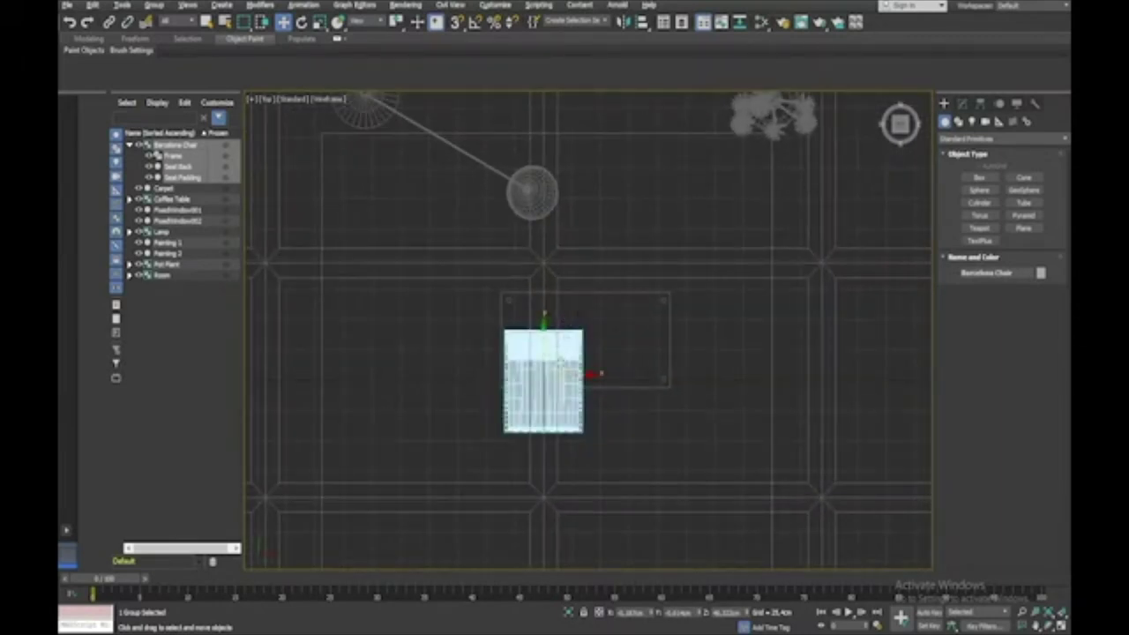
mouse_move(560, 360)
mouse_down()
mouse_move(622, 272)
mouse_move(654, 186)
mouse_move(657, 197)
mouse_move(573, 217)
mouse_up()
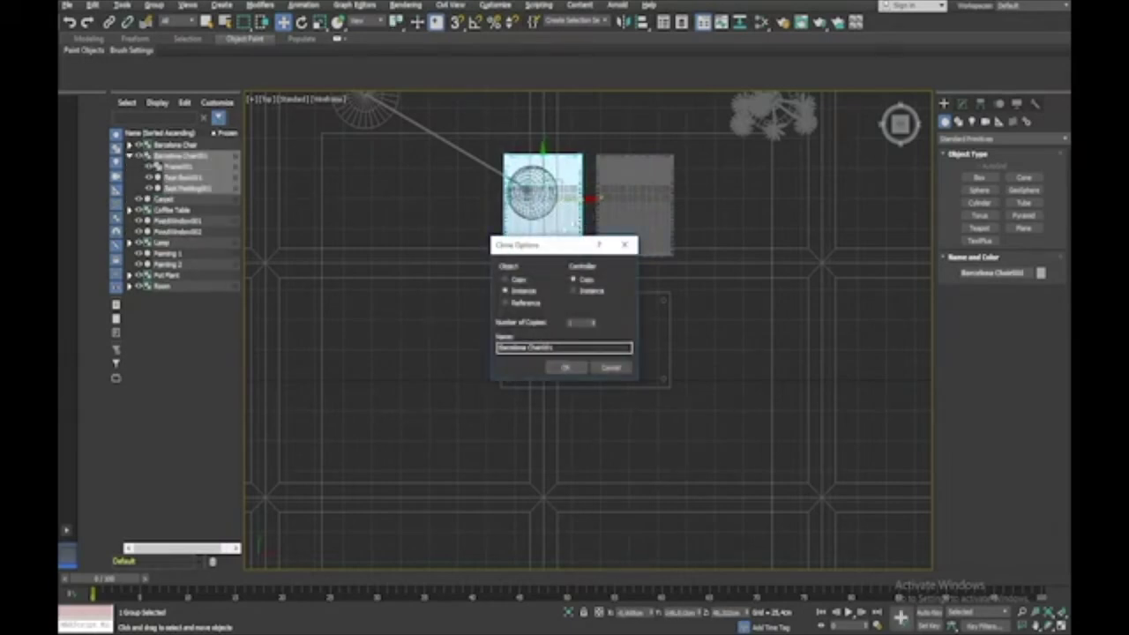
click(566, 368)
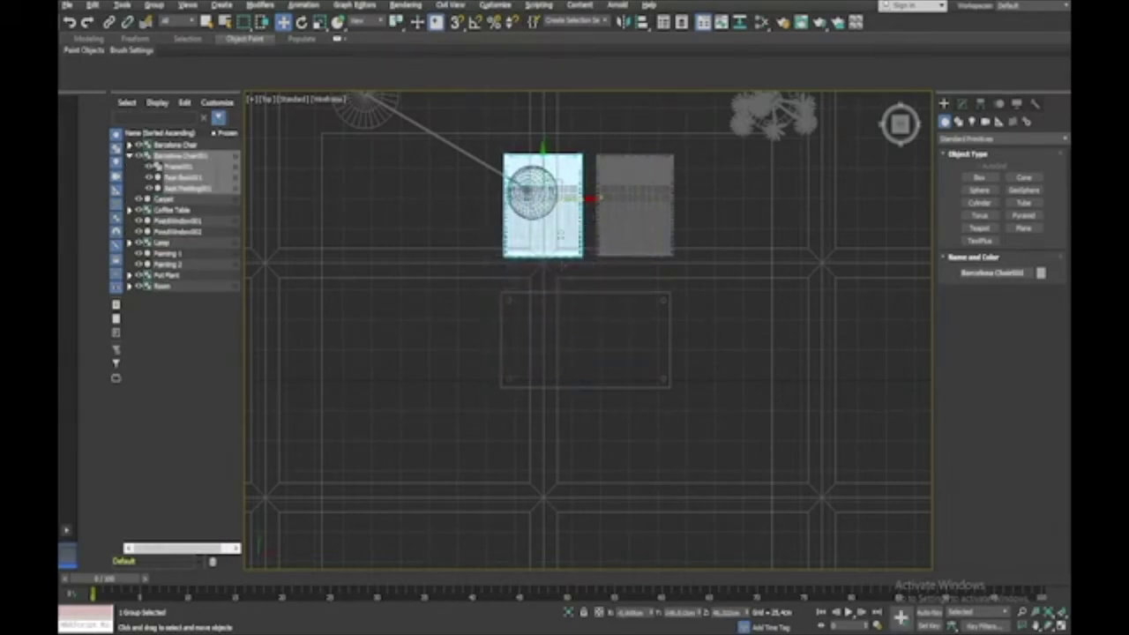
Step: Clone a chair as an instance to the left of the coffee table and rotate it 90 degrees with angle snap to face the table
drag(561, 193, 435, 324)
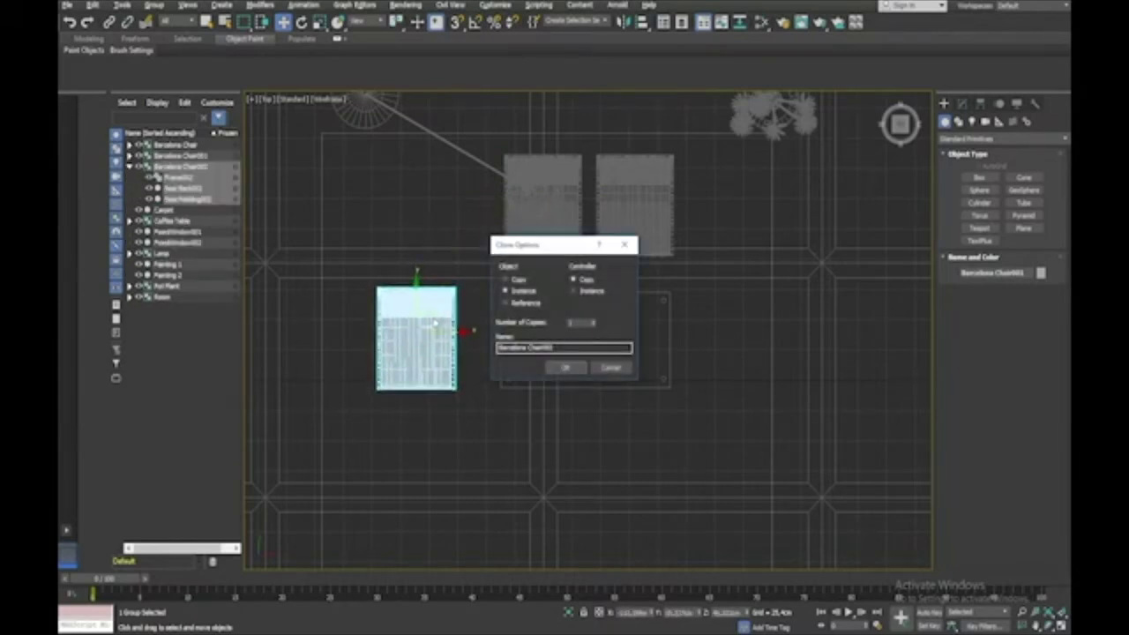
click(562, 367)
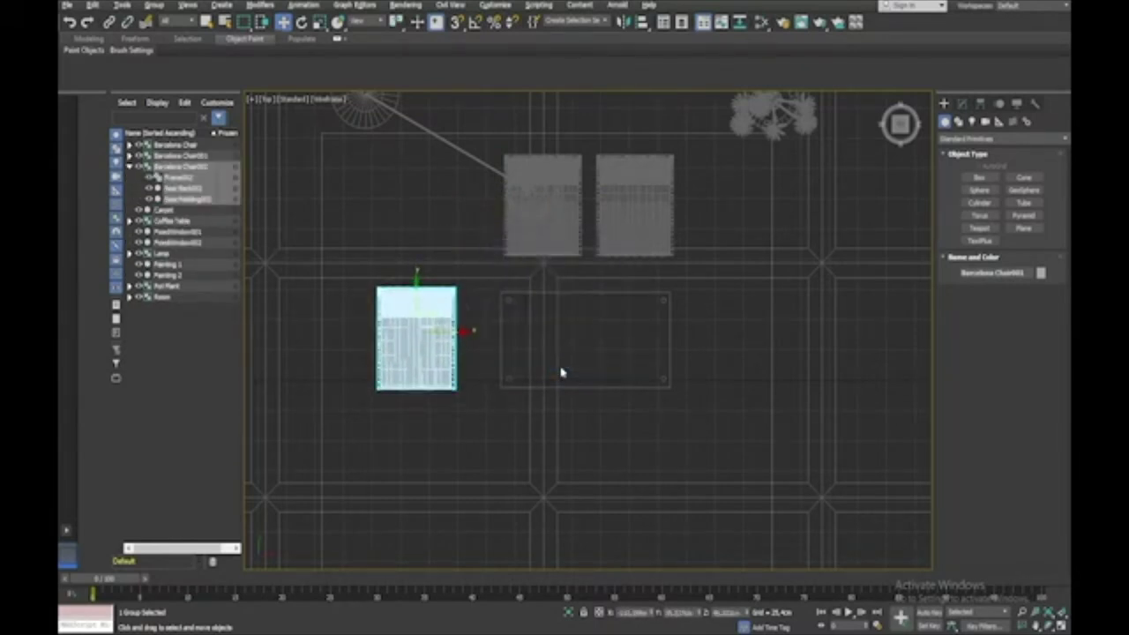
key(e)
click(475, 22)
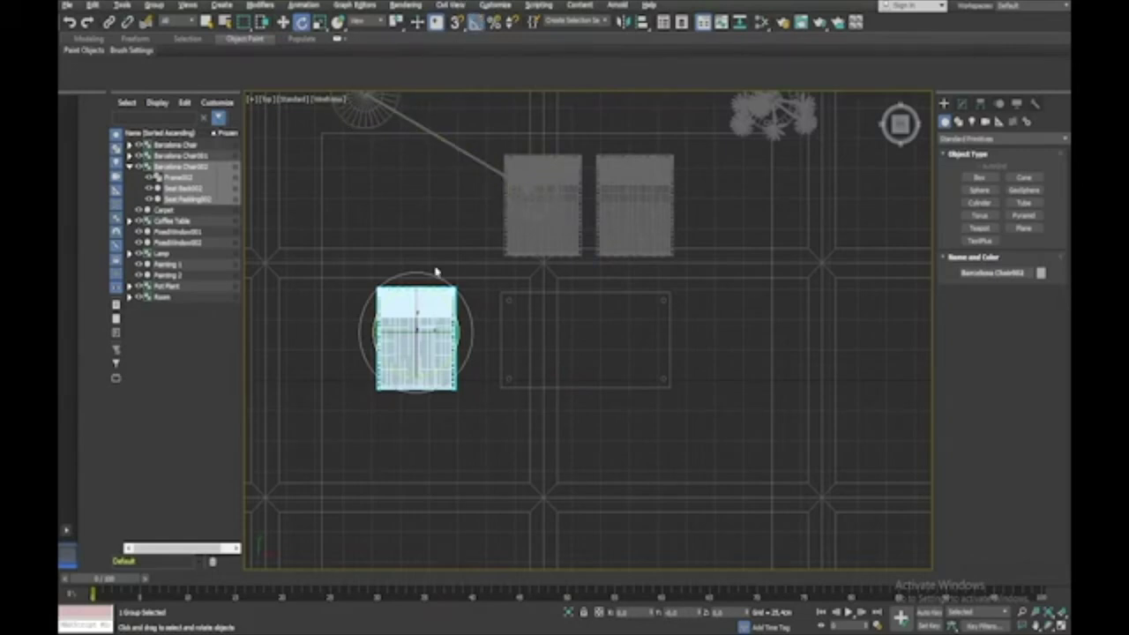
drag(454, 307, 403, 282)
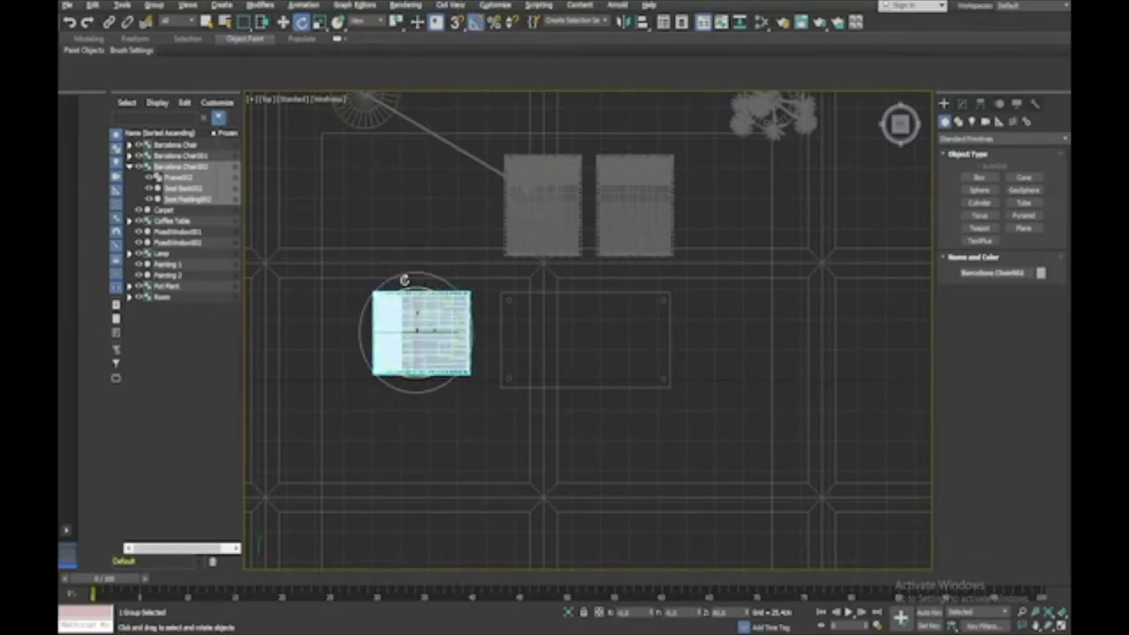
click(474, 23)
Step: Clone the left side chair as an instance to the opposite side of the coffee table
key(w)
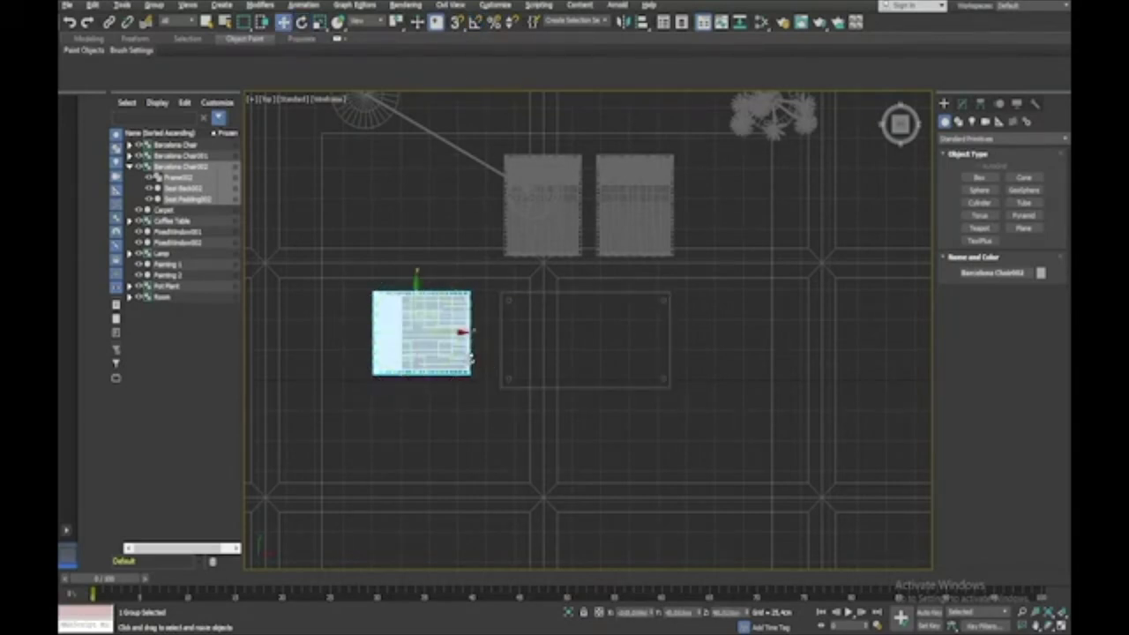
drag(448, 334, 617, 331)
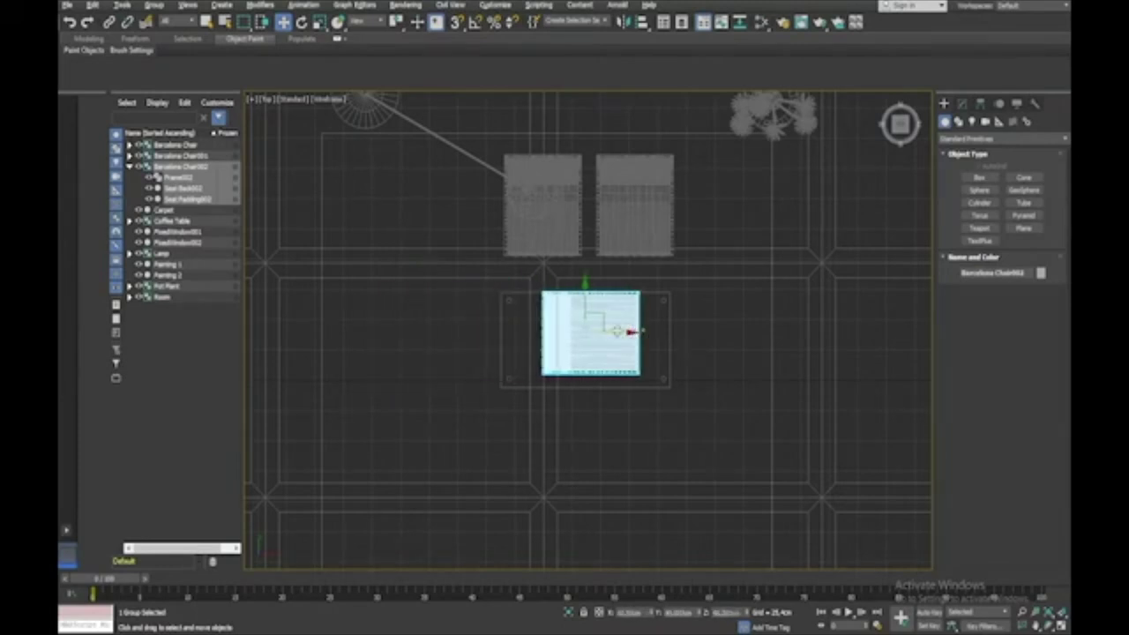
key(ctrl+z)
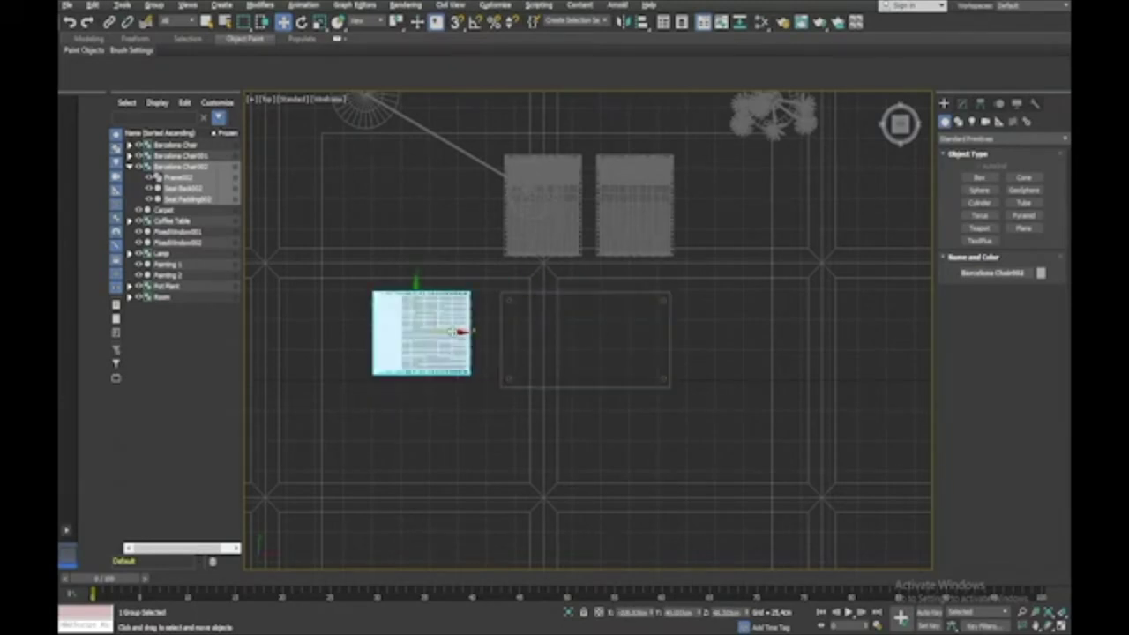
shift+drag(453, 328, 783, 332)
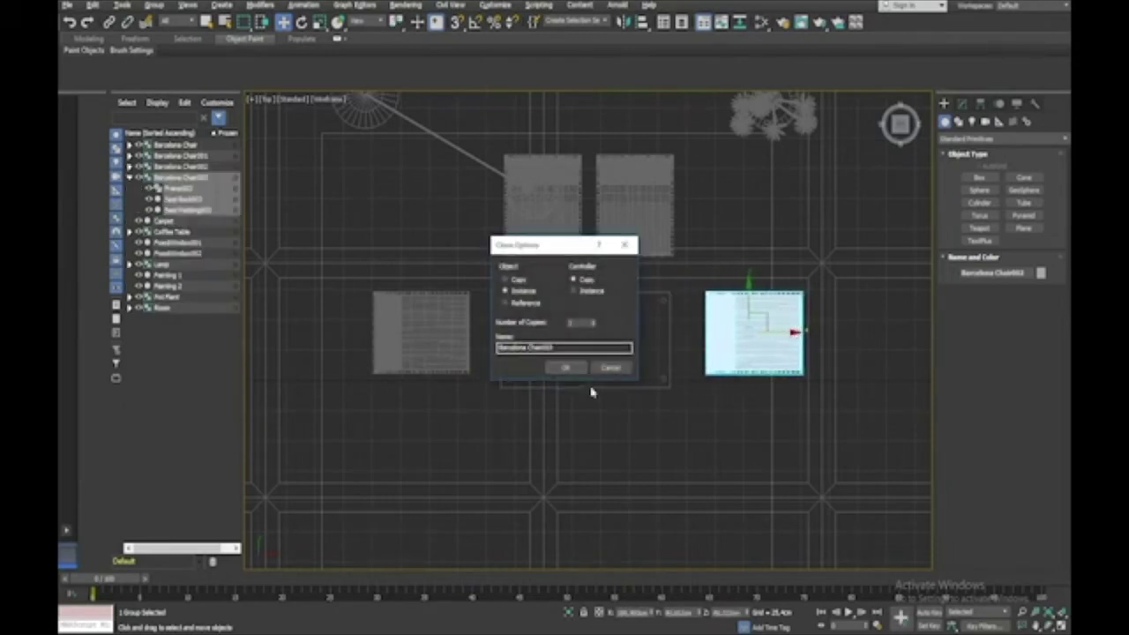
click(569, 366)
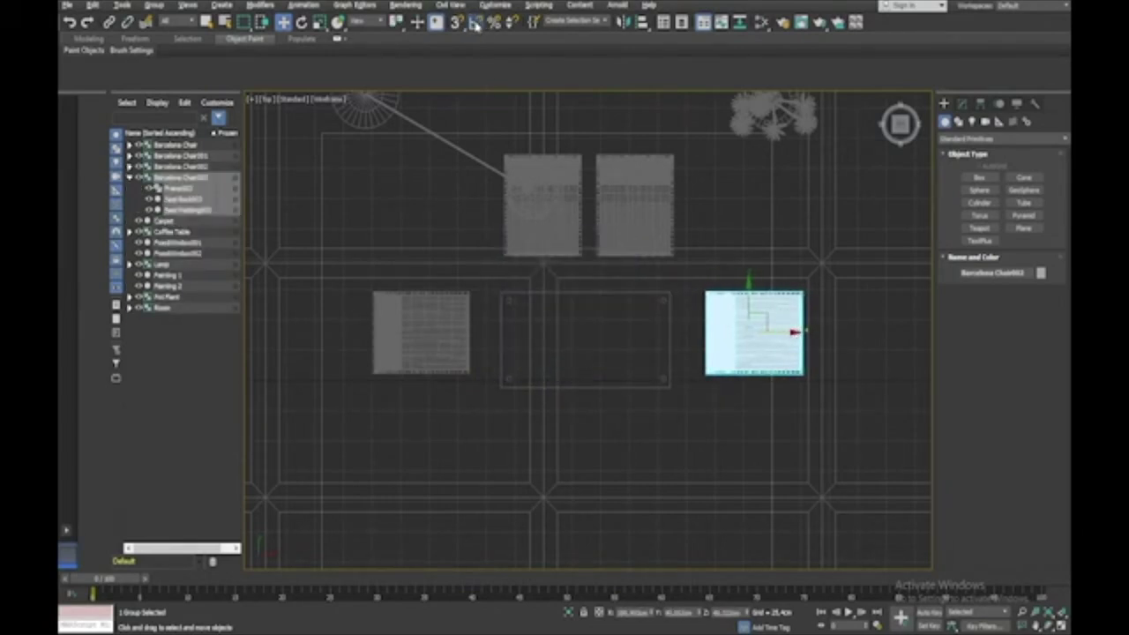
Step: Rotate the right side chair half a turn with angle snap so that it faces the coffee table
click(474, 21)
key(e)
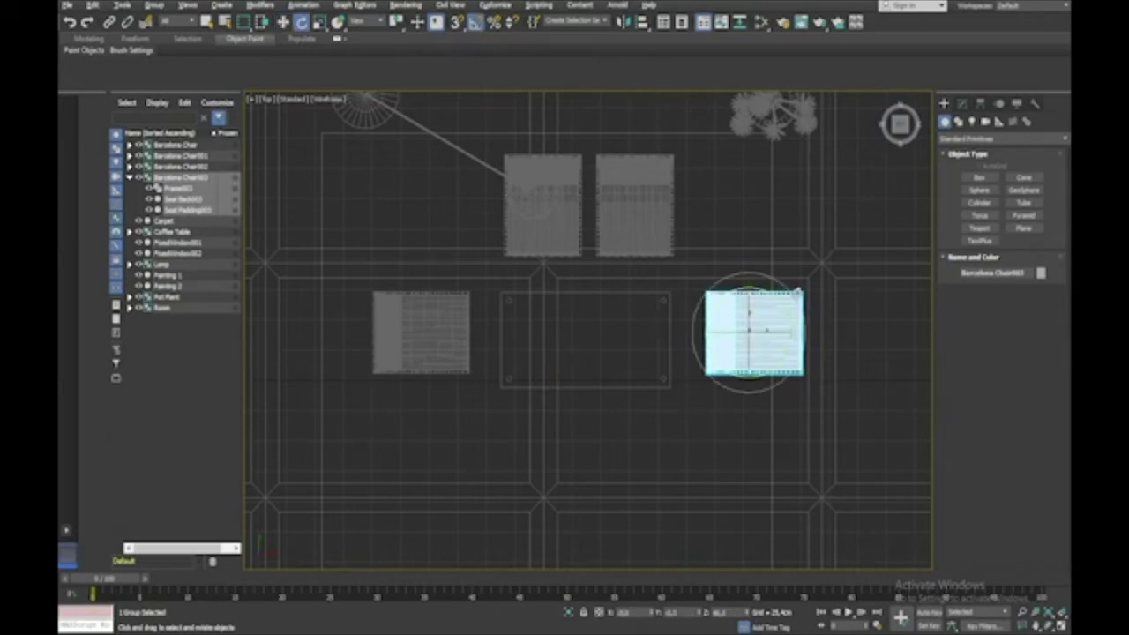
drag(788, 304, 863, 376)
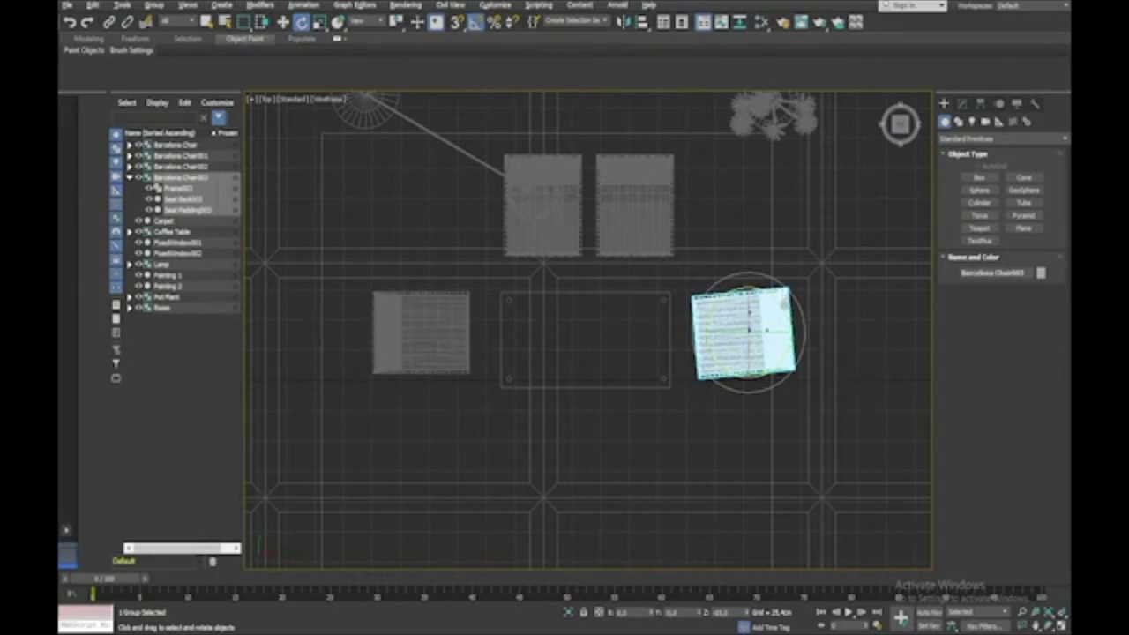
mouse_move(786, 303)
mouse_down()
mouse_move(774, 324)
mouse_move(787, 324)
mouse_up()
Step: Shift the two side chairs slightly outwards, away from the coffee table
key(w)
click(427, 347)
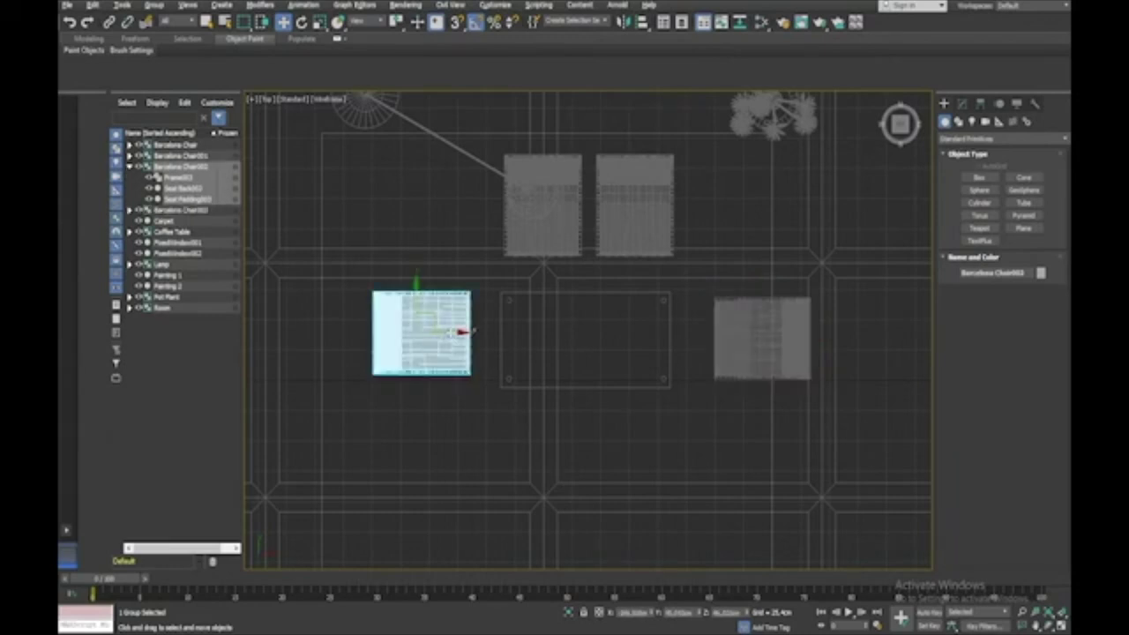
drag(450, 334, 437, 339)
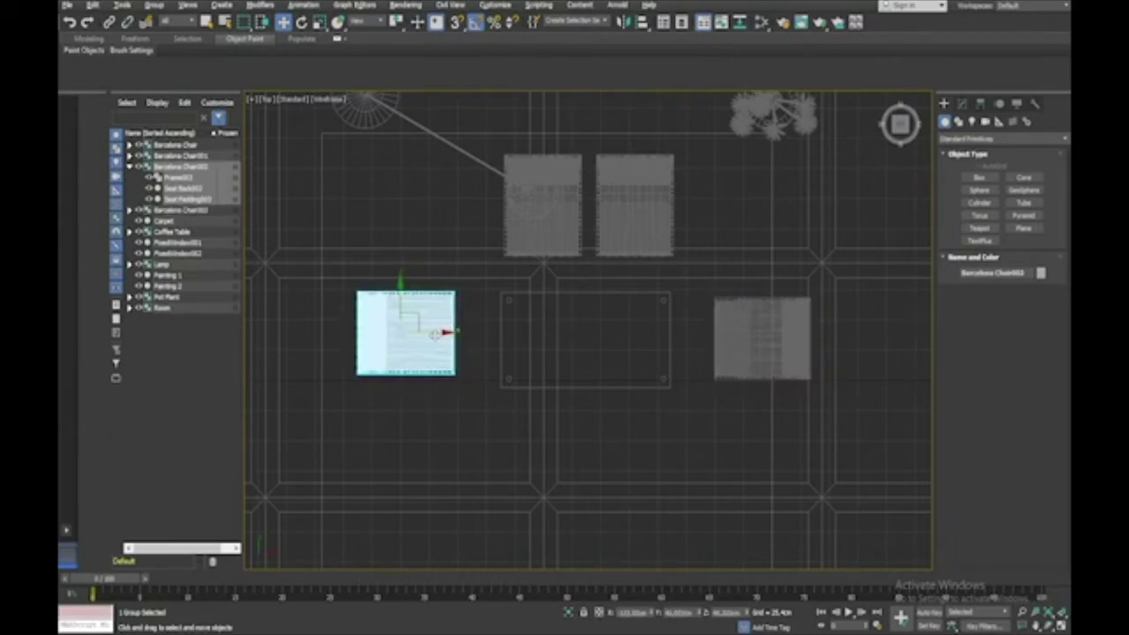
Step: Examine the four-chair arrangement around the coffee table from the front of the room in the perspective view
key(alt+w)
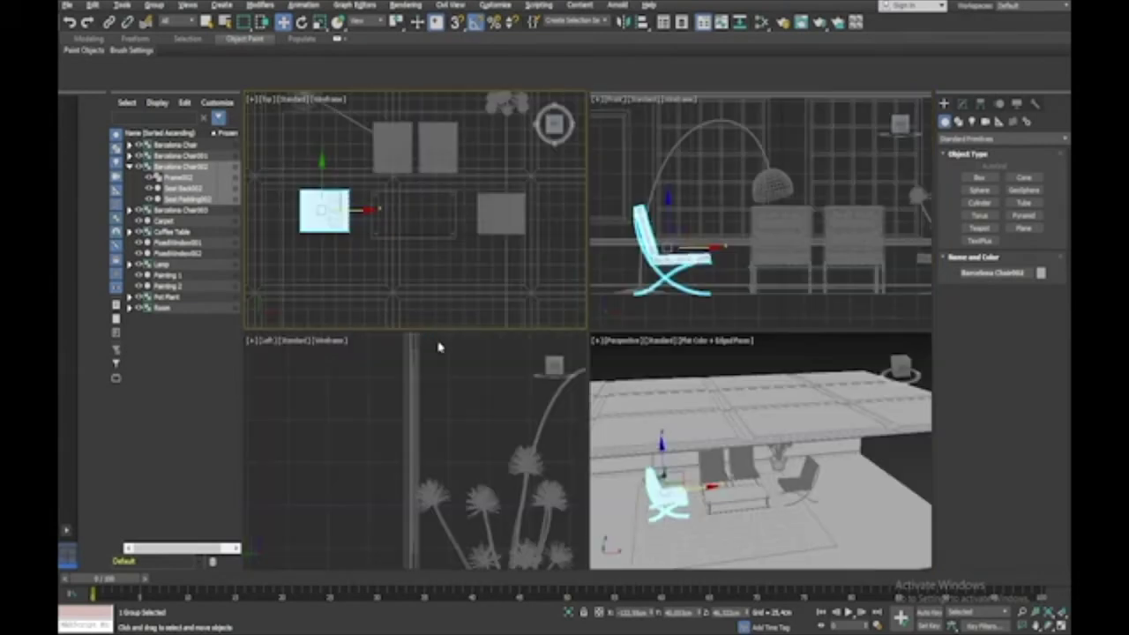
middle_click(653, 400)
key(alt+w)
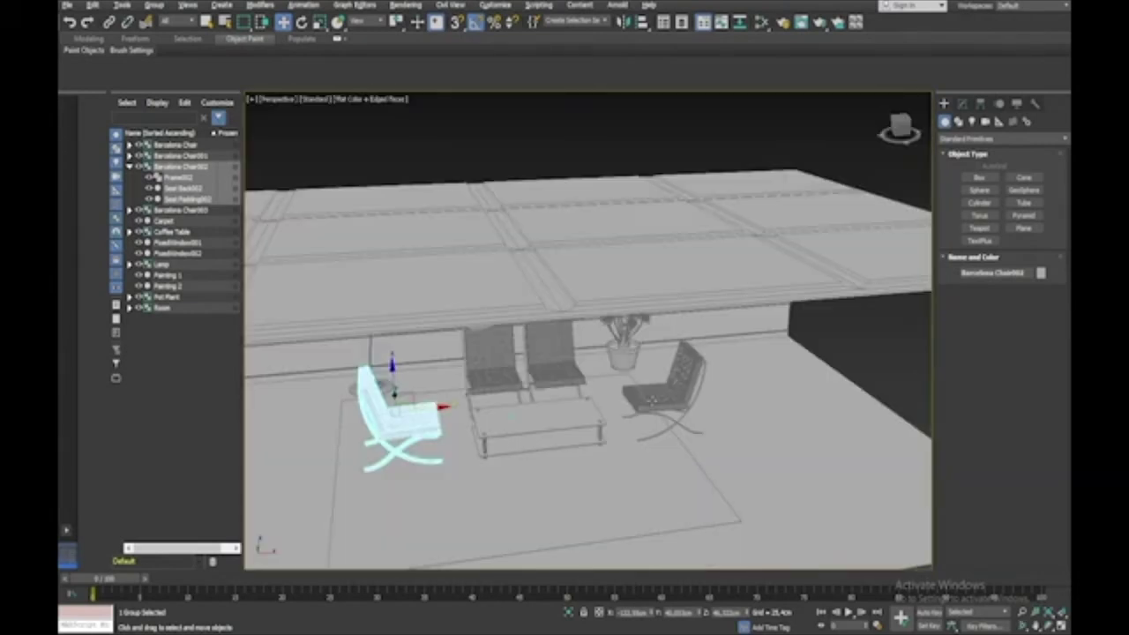
scroll(653, 400, down, 3)
alt+middle_drag(653, 400, 811, 344)
click(841, 352)
scroll(841, 353, up, 4)
scroll(841, 353, up, 2)
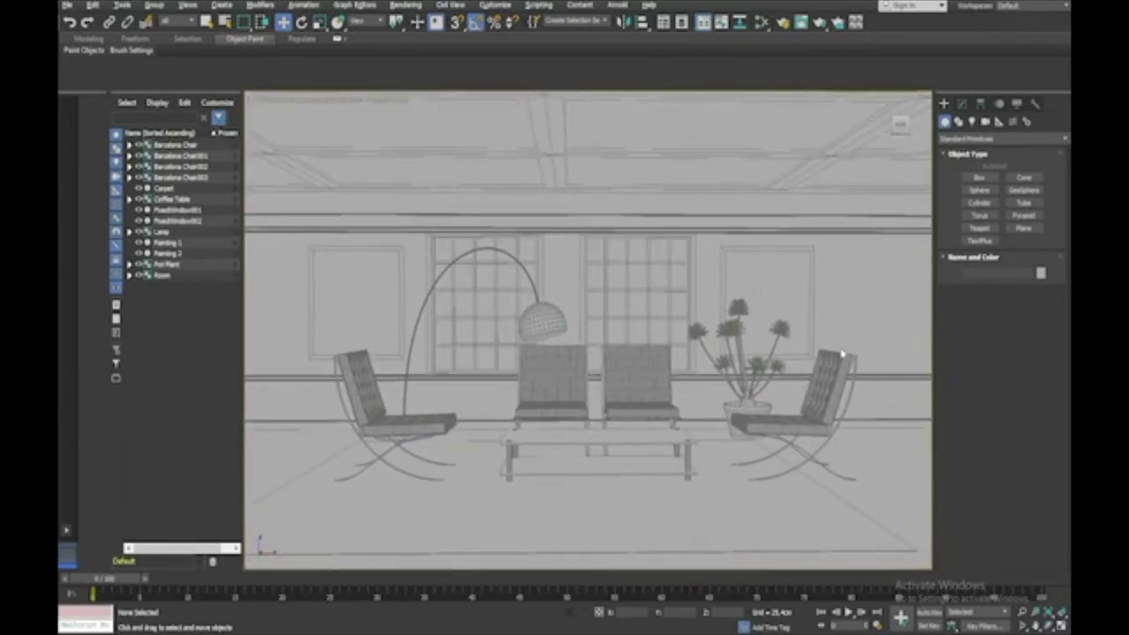
Step: Save a copy of the scene as Room Set V05 in the scenes folder
click(65, 7)
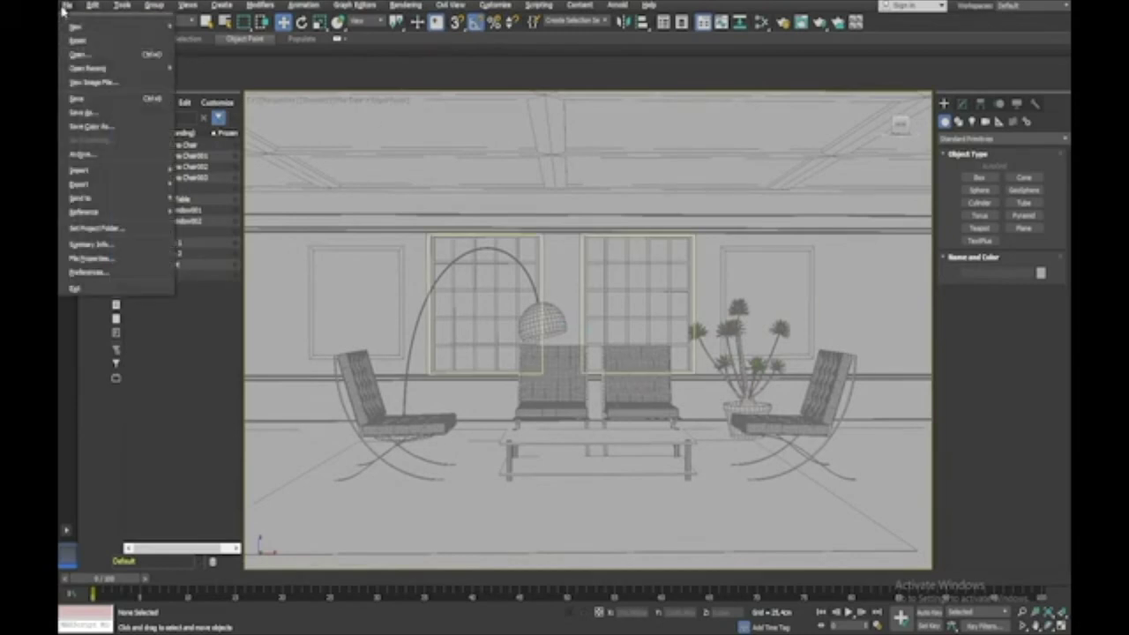
click(91, 126)
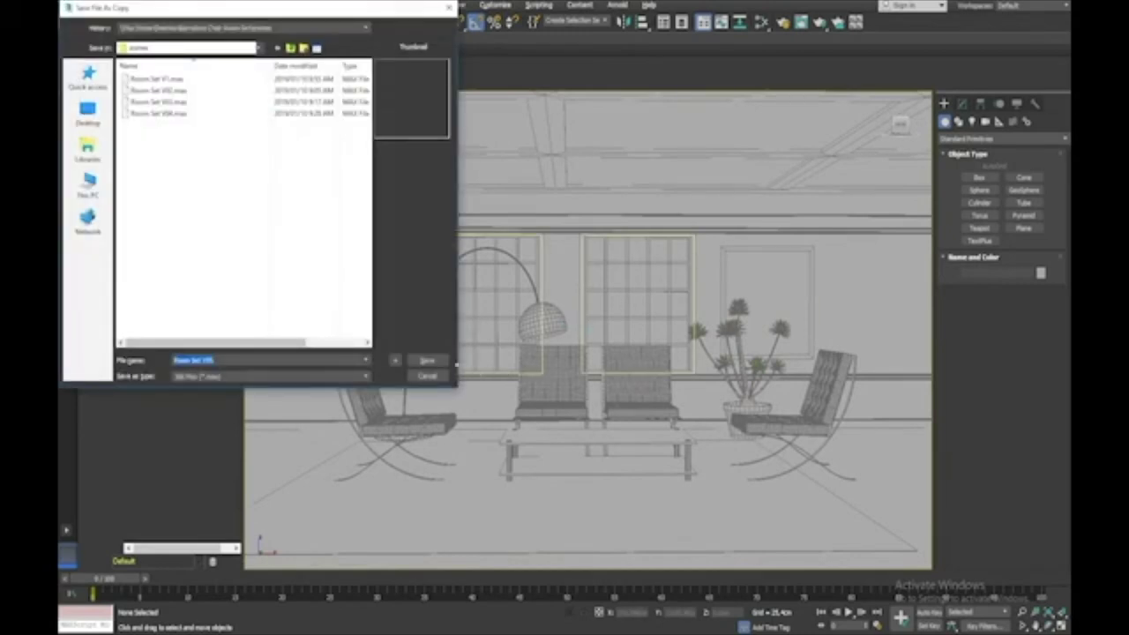
click(427, 361)
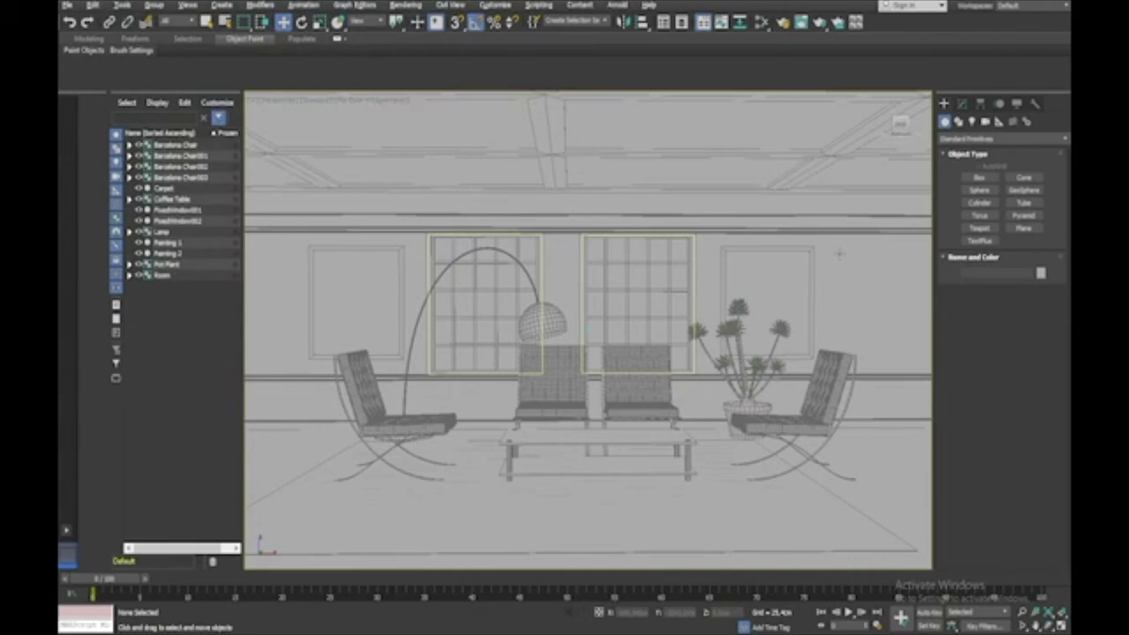